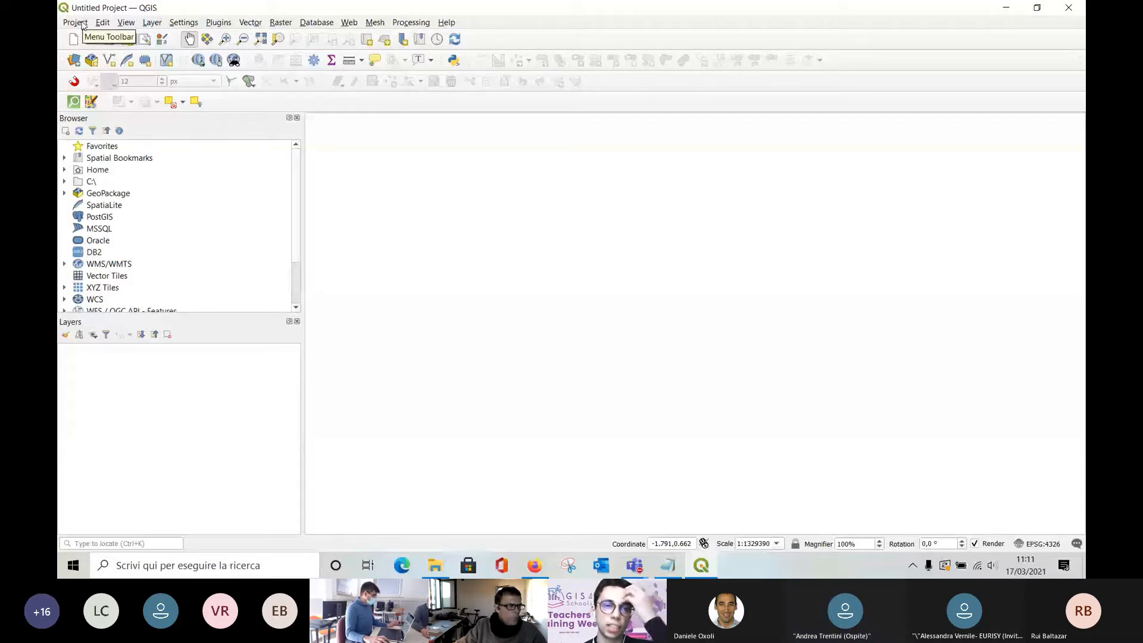
Save the project as "Vector processing" in QGZ format in the GIS4Schools_data folder on the Desktop.
key("ctrl+shift+s")
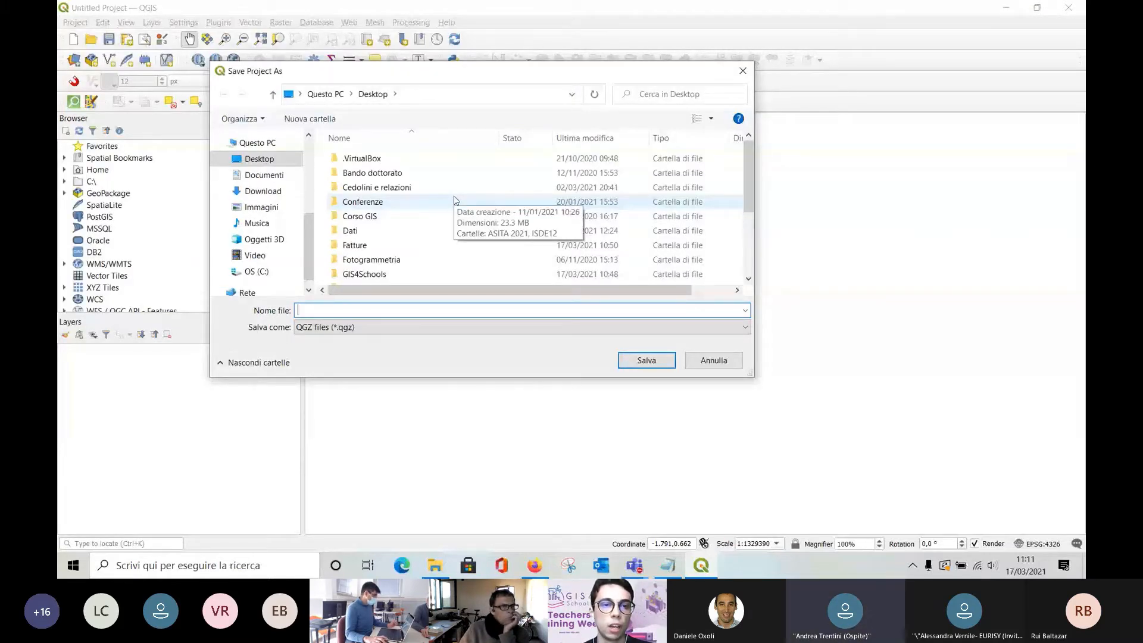
scroll(455, 200, "down", 1)
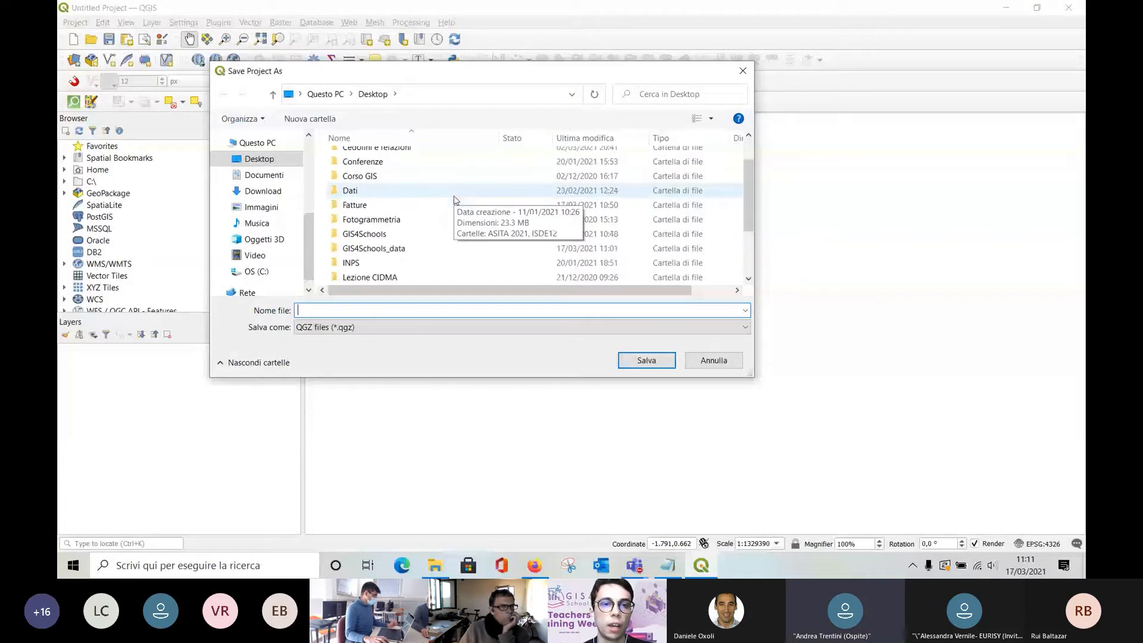
double_click(432, 250)
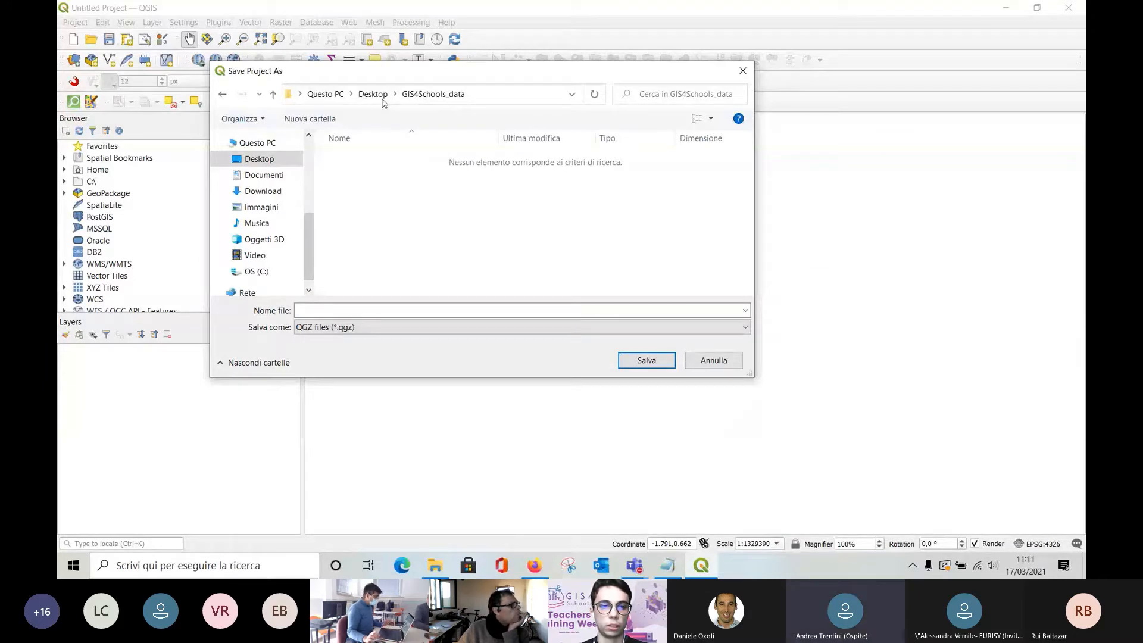
type("Vector processing")
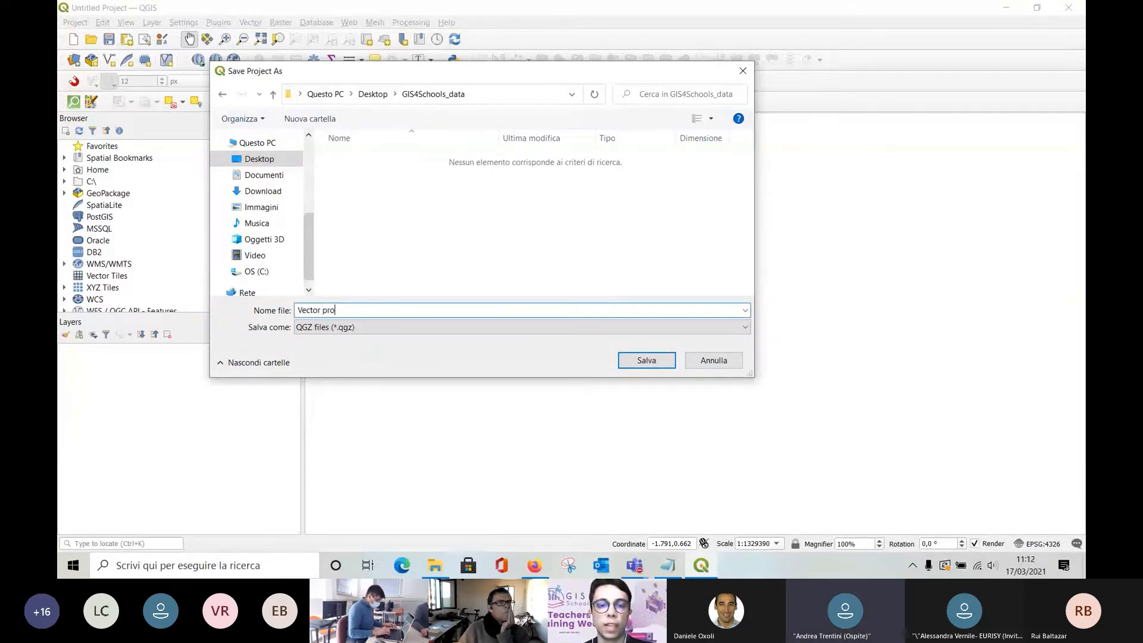
left_click(649, 361)
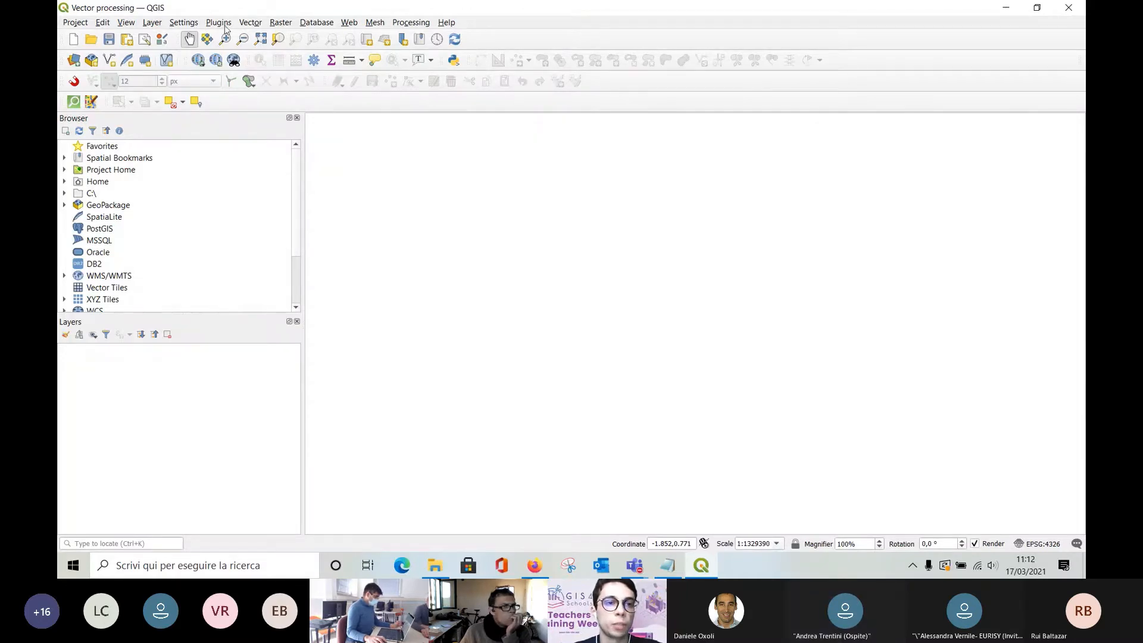
Choose GIS4Schools_GeoPackage.gpkg from the GIS4Schools_data folder as the source dataset for new vector layers.
left_click(153, 23)
mouse_move(168, 69)
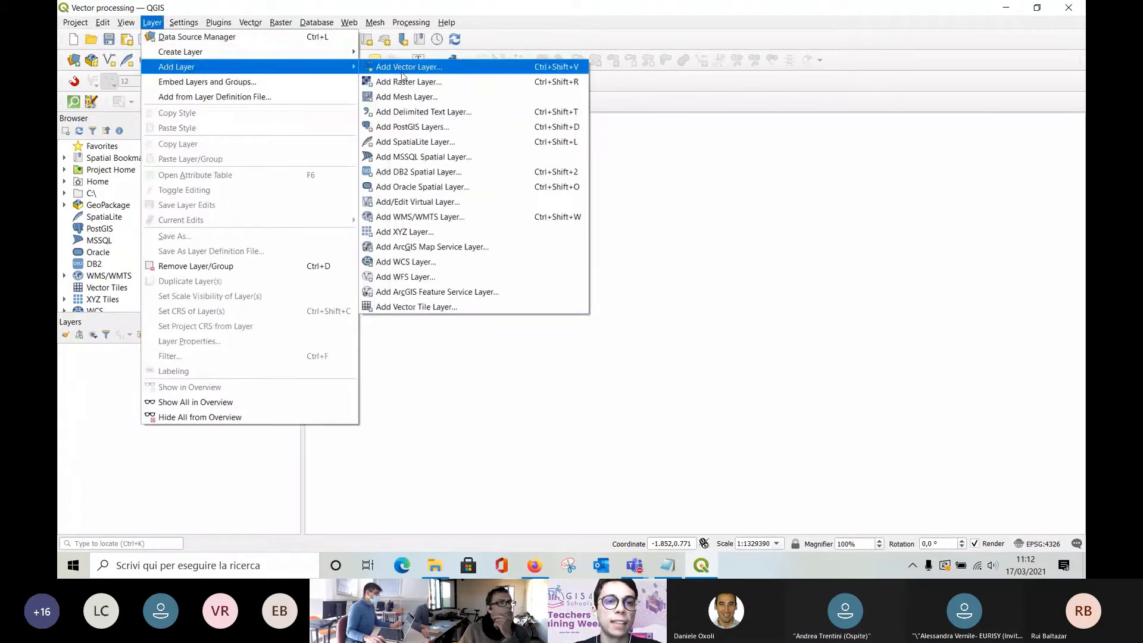
left_click(459, 73)
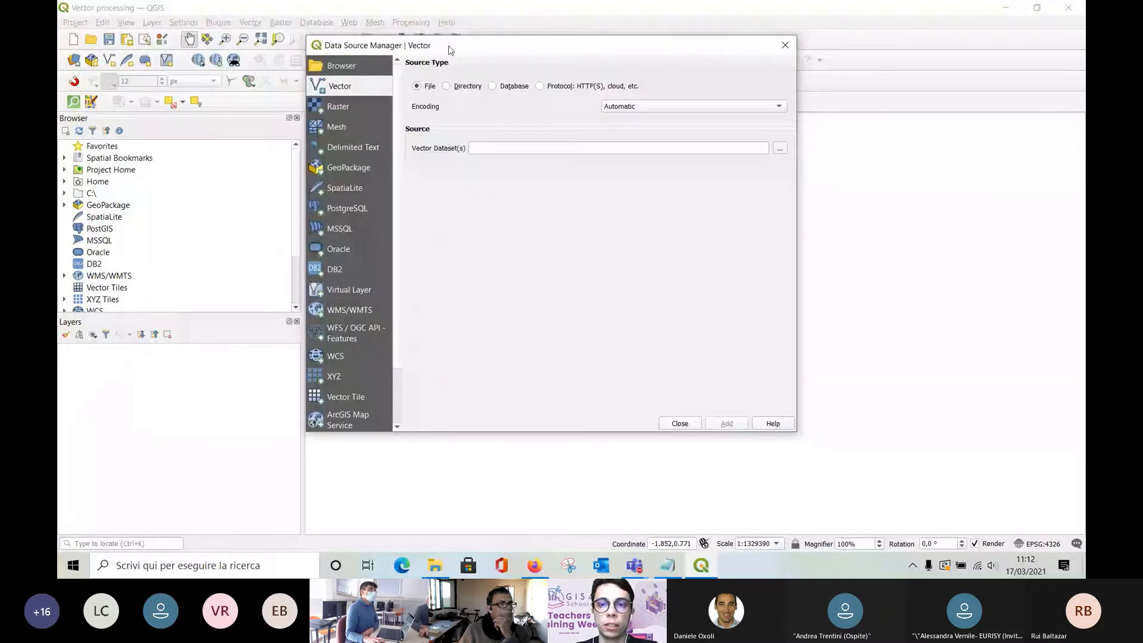
left_click_drag(449, 50, 440, 43)
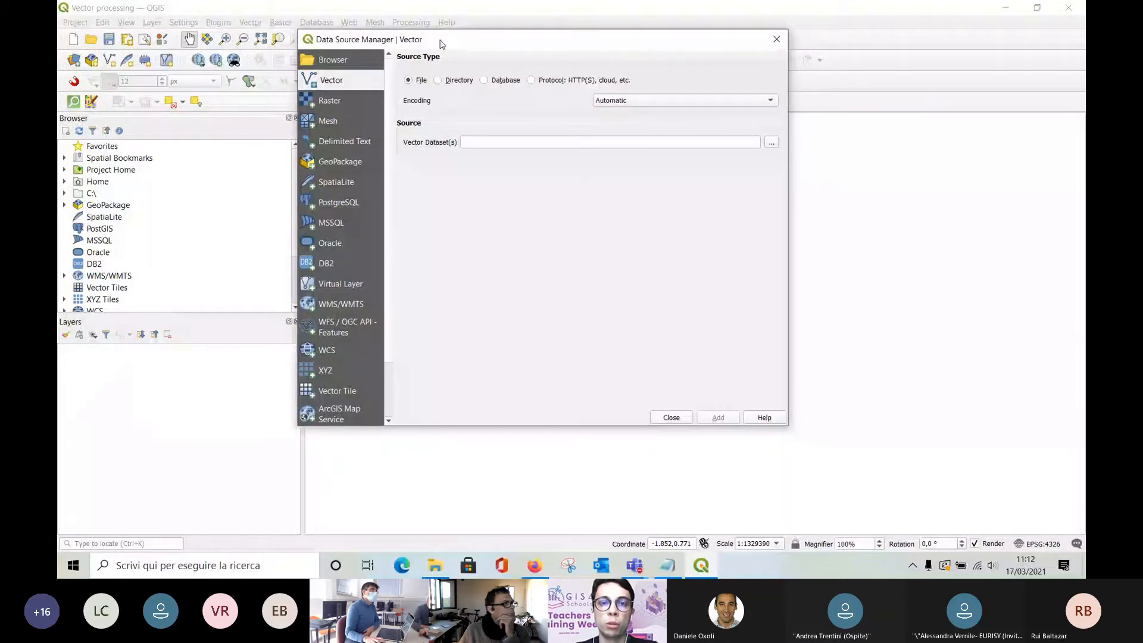
left_click(771, 145)
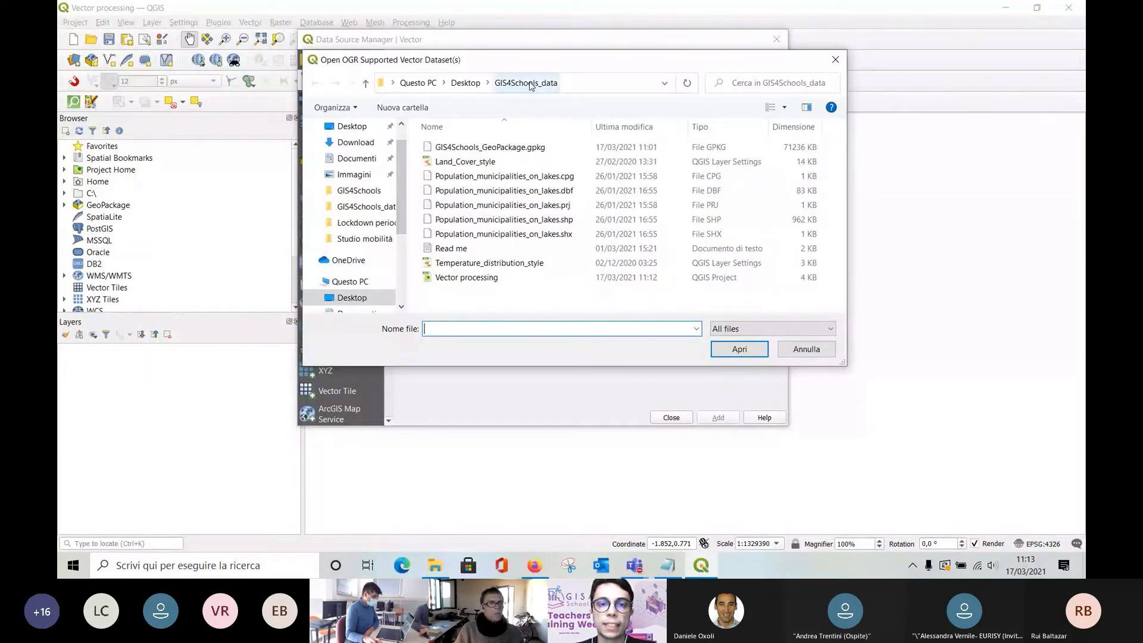
left_click(524, 150)
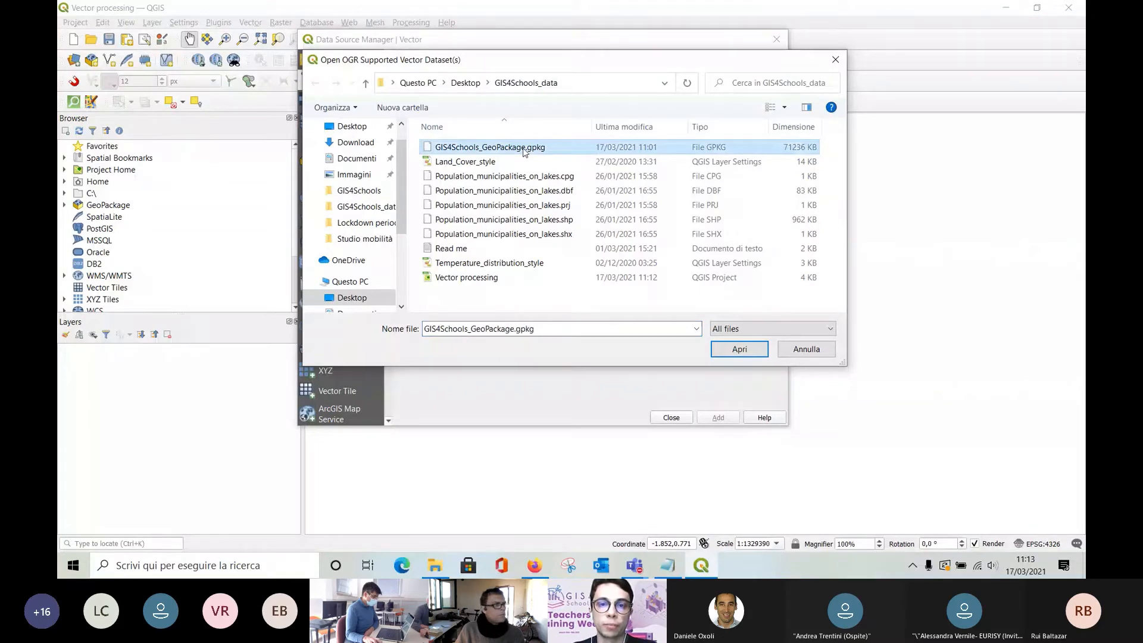
left_click(739, 350)
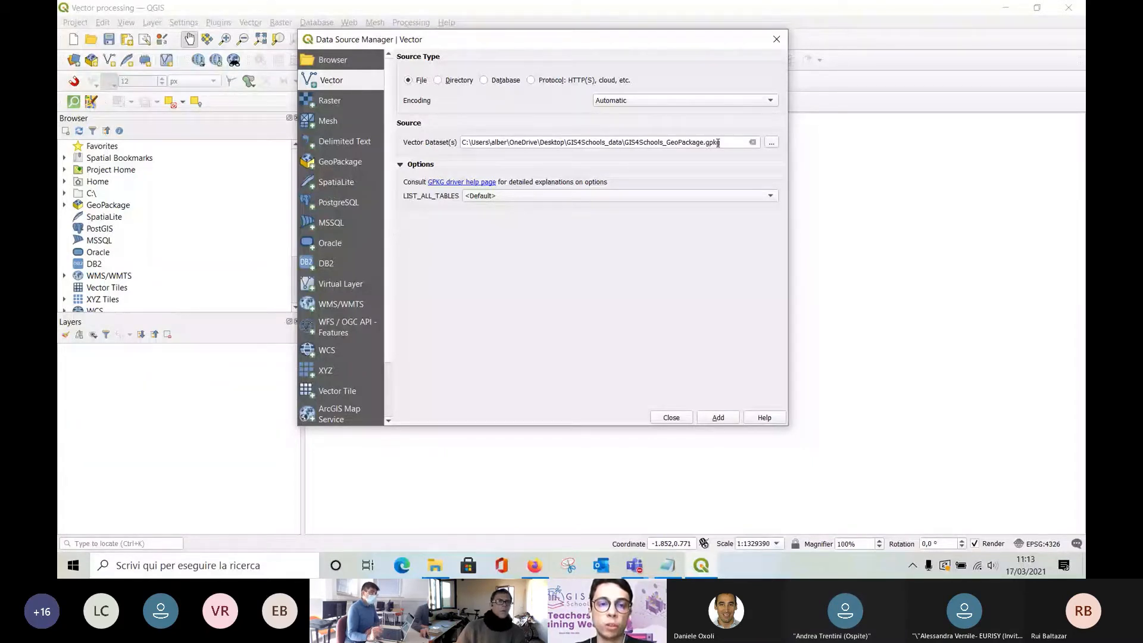
Add the Lakes, Municipalities_OSM, Population, River_network and Temperature layers from the GeoPackage to the project and close the data source dialog.
left_click(730, 418)
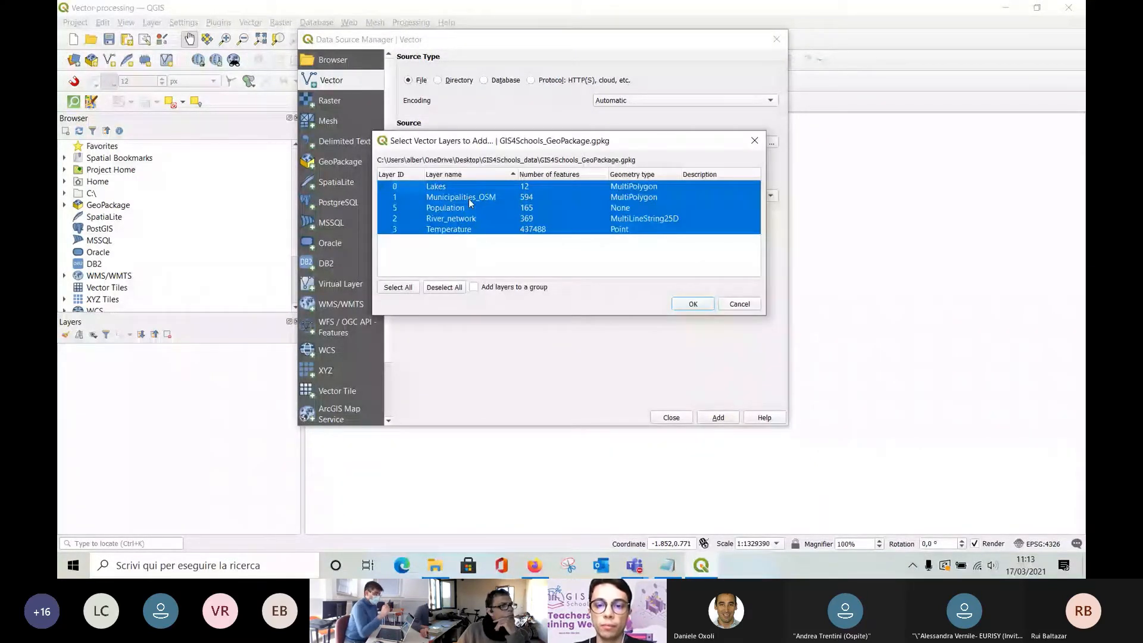
left_click(693, 305)
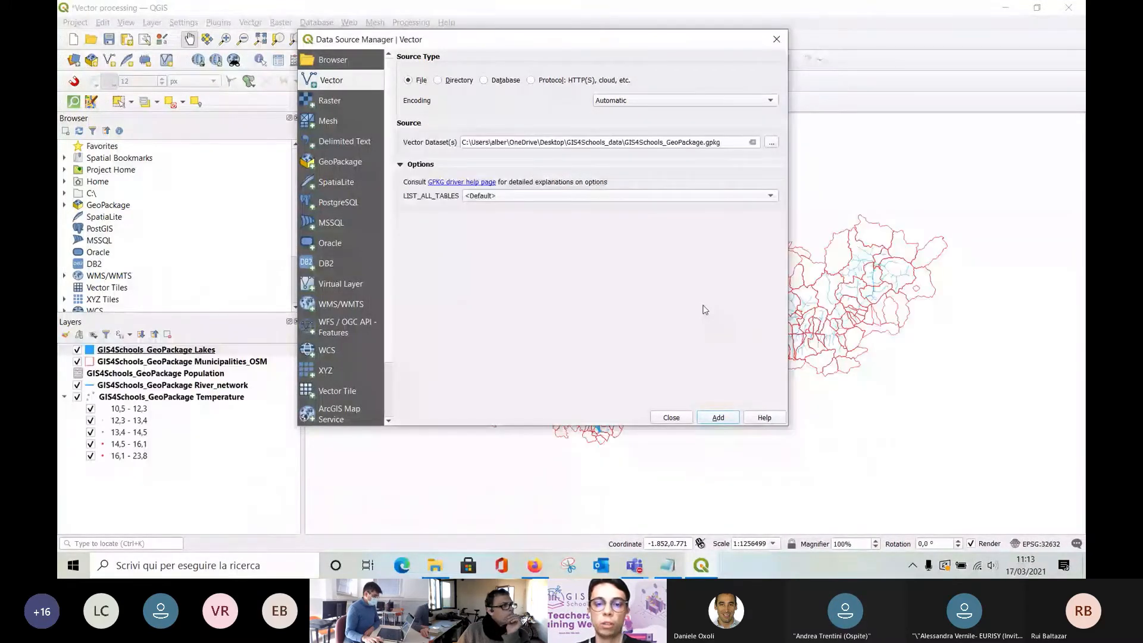
left_click(671, 419)
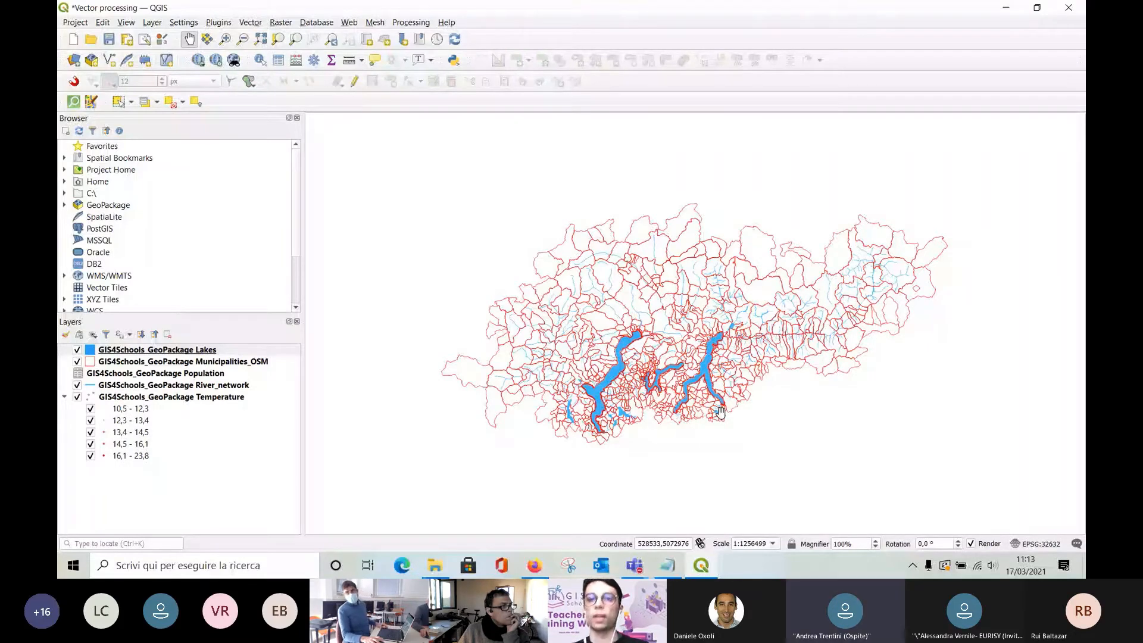
mouse_move(638, 571)
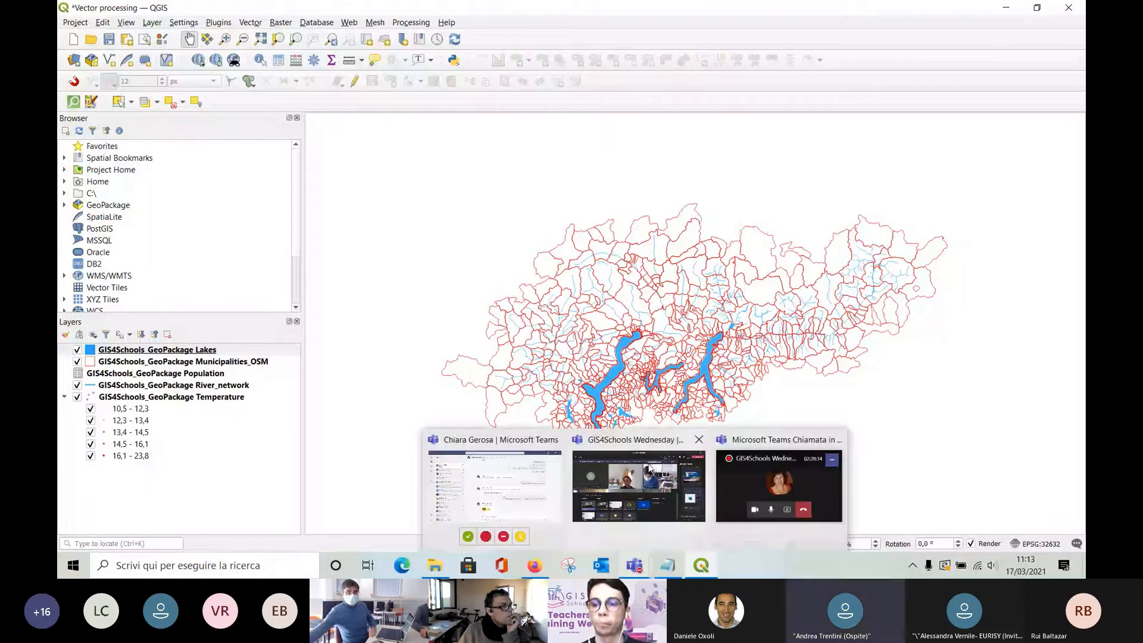
left_click(650, 470)
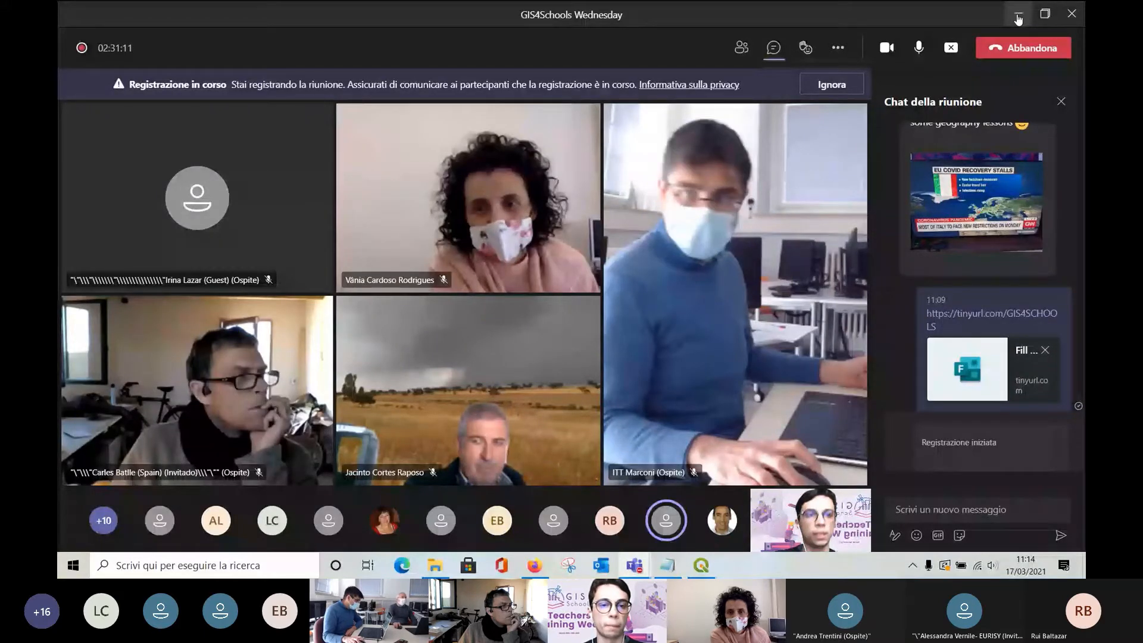
left_click(1018, 19)
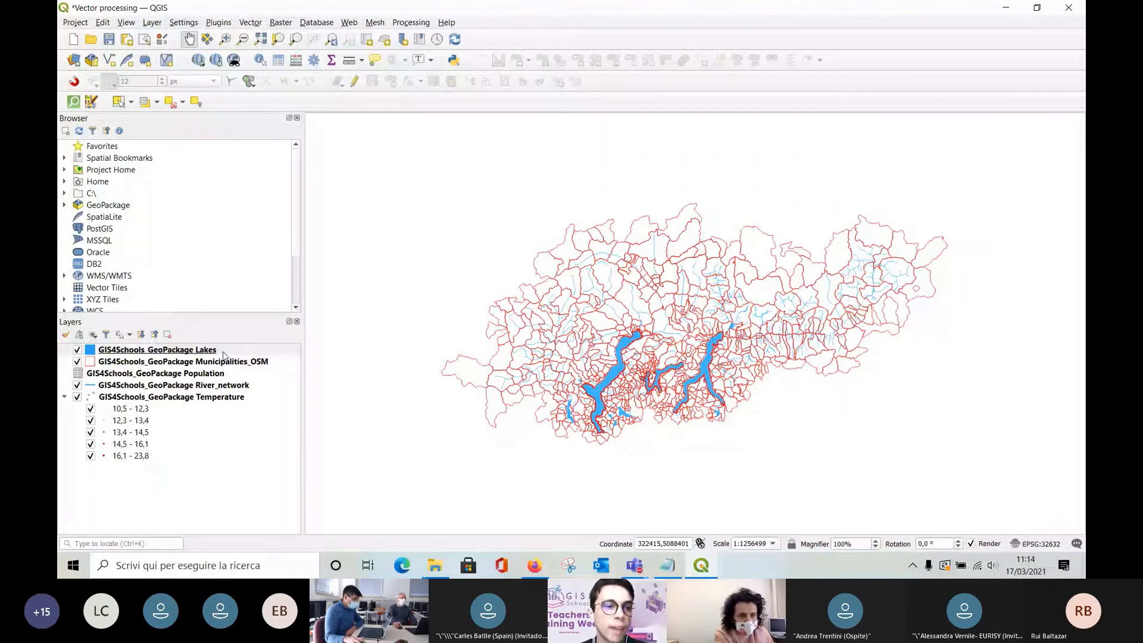
Hide the Municipalities_OSM and Temperature layers on the map and make the Lakes layer active.
left_click(206, 386)
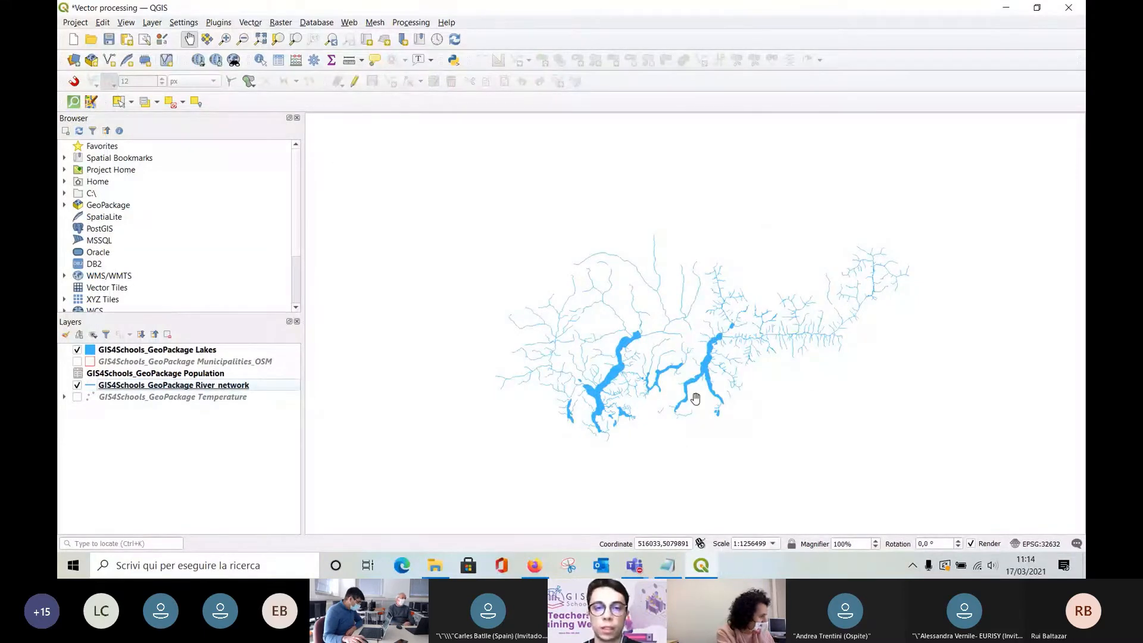
scroll(696, 399, "up", 1)
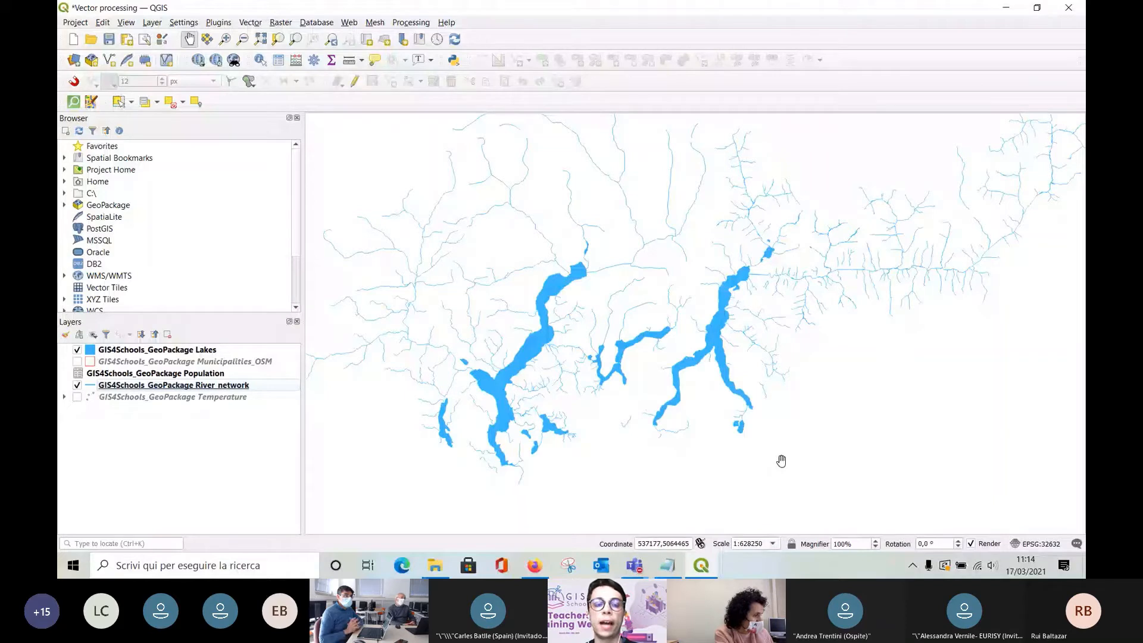
left_click(248, 351)
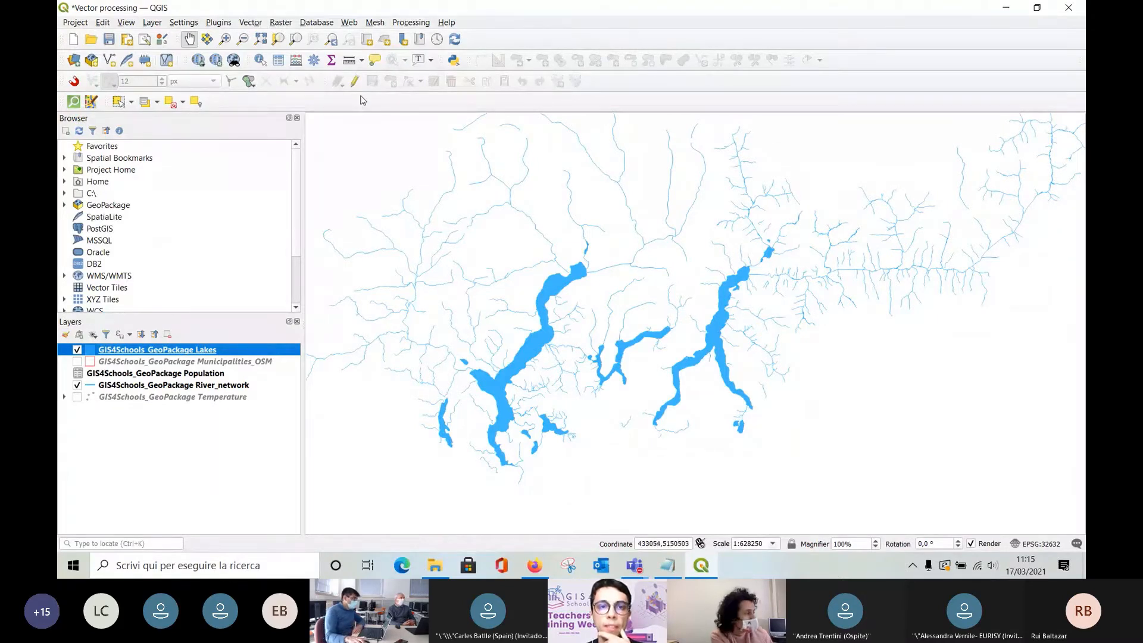
Add the OSM Standard base map to the project with QuickMapServices.
left_click(350, 23)
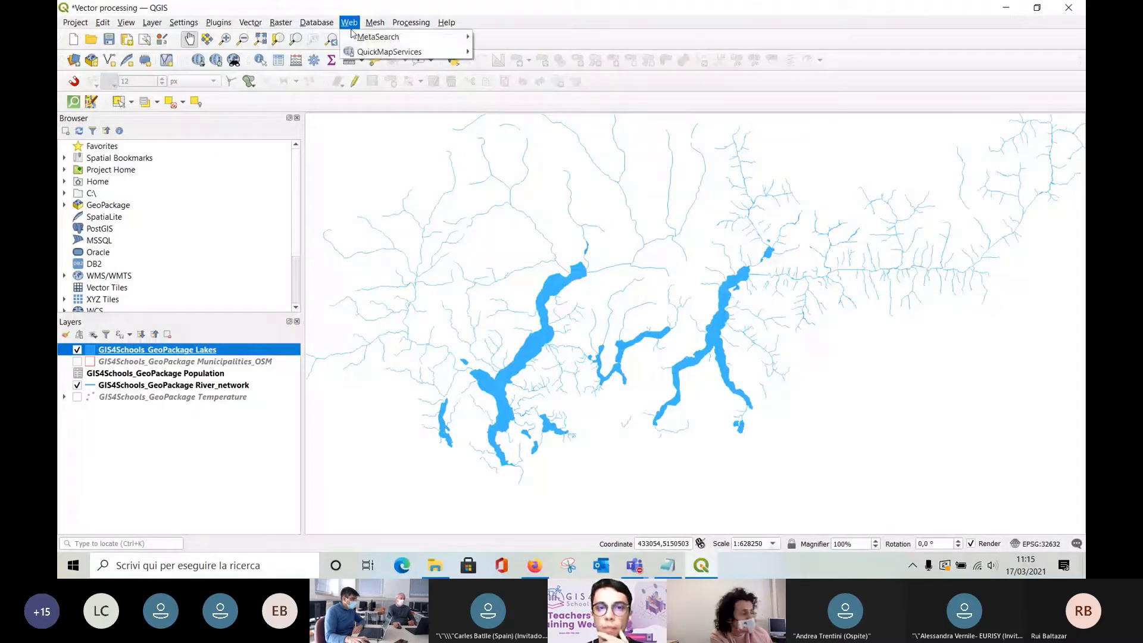
mouse_move(361, 55)
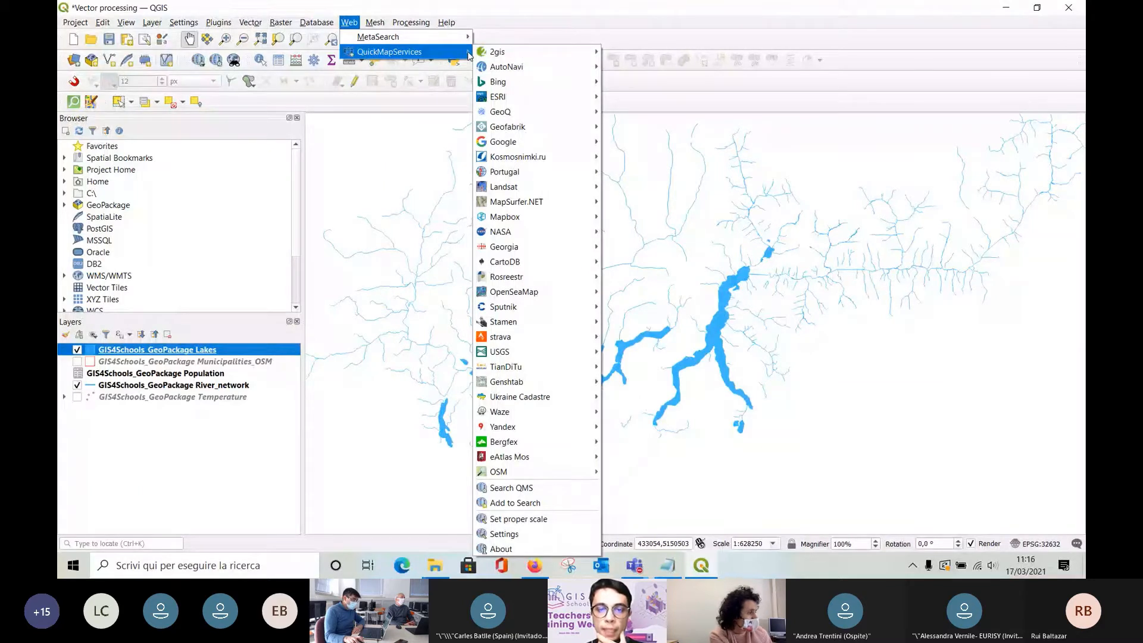
mouse_move(537, 57)
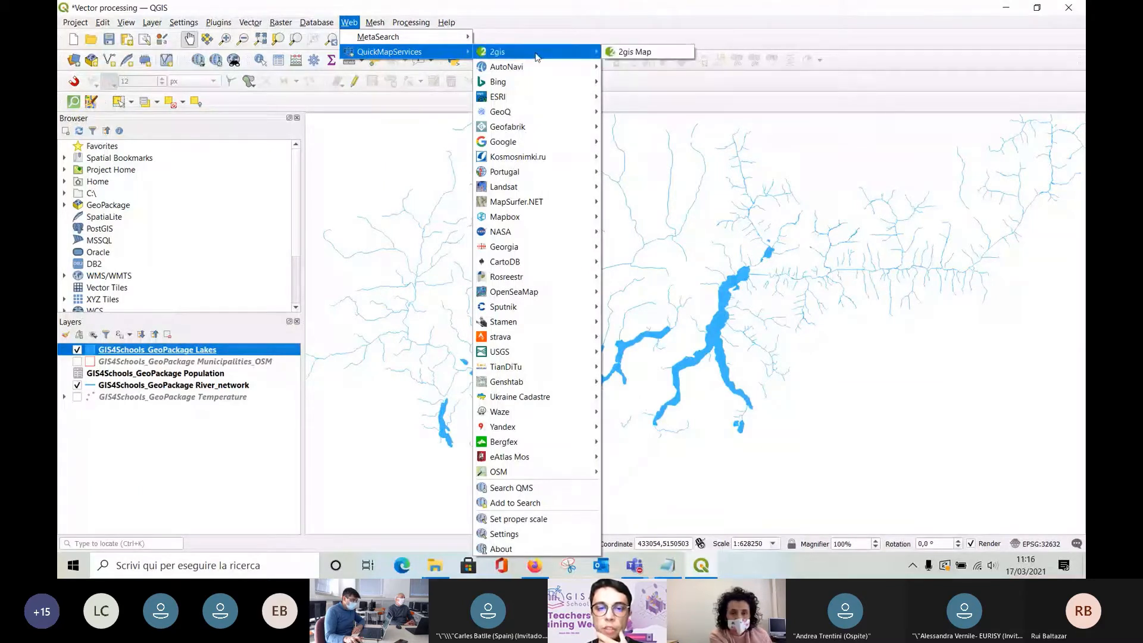
mouse_move(499, 474)
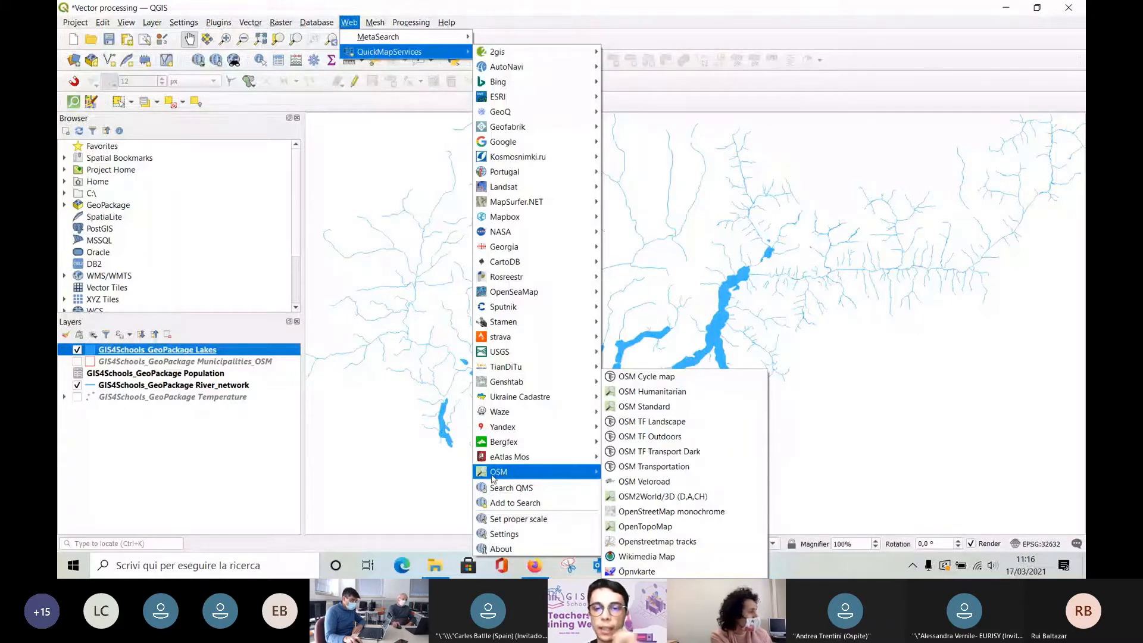
left_click(680, 410)
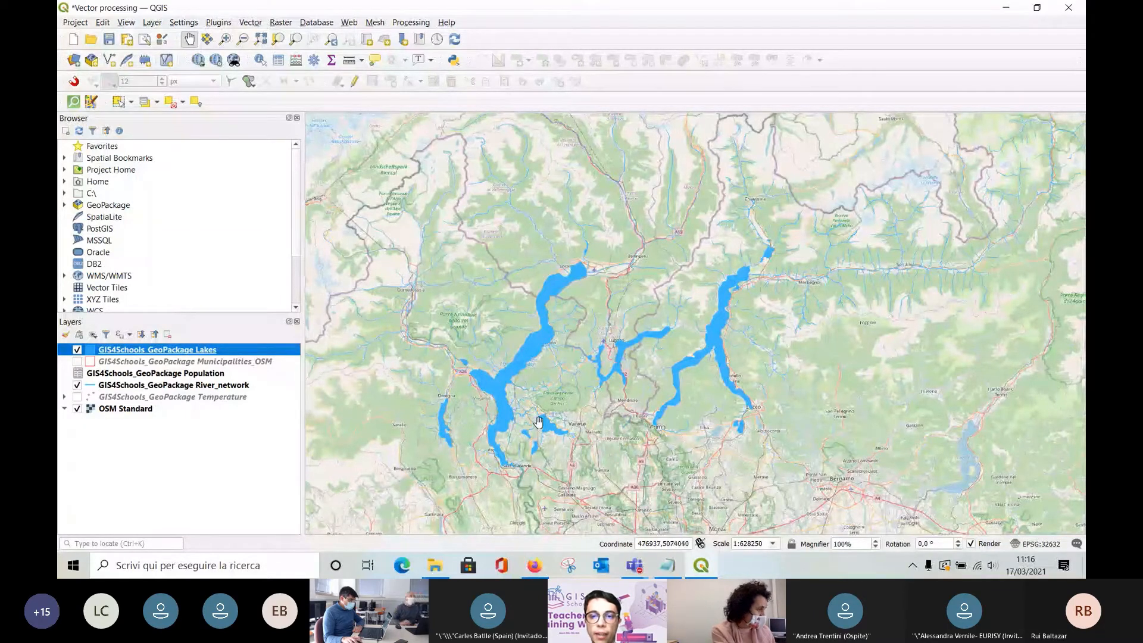
Enable editing on the GIS4Schools_GeoPackage Lakes layer.
scroll(541, 401, "up", 1)
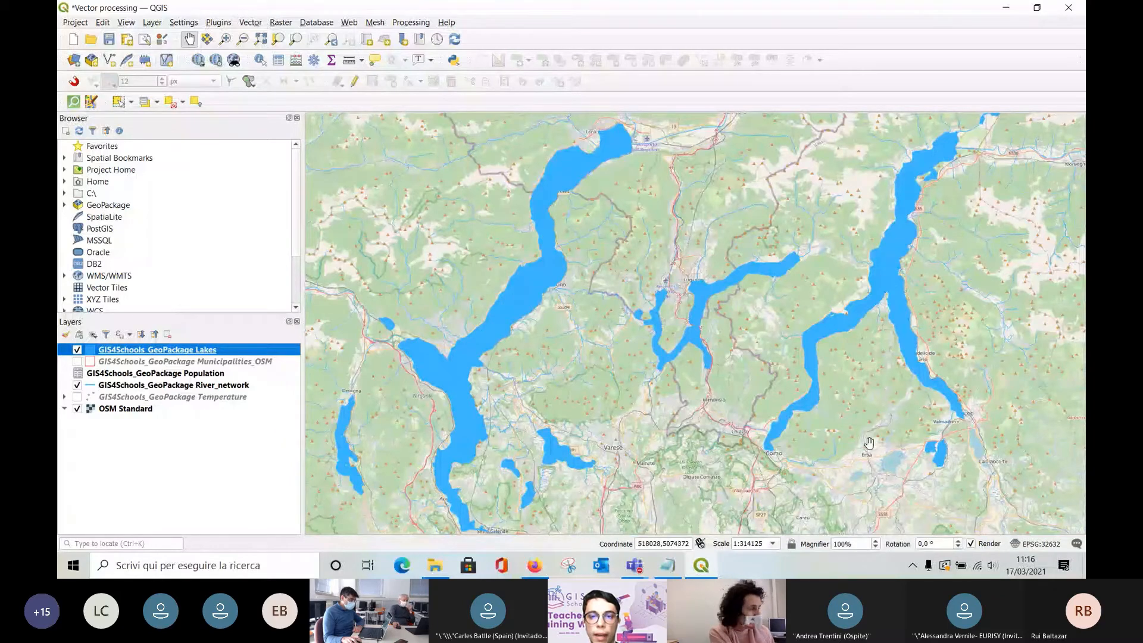
left_click(998, 459)
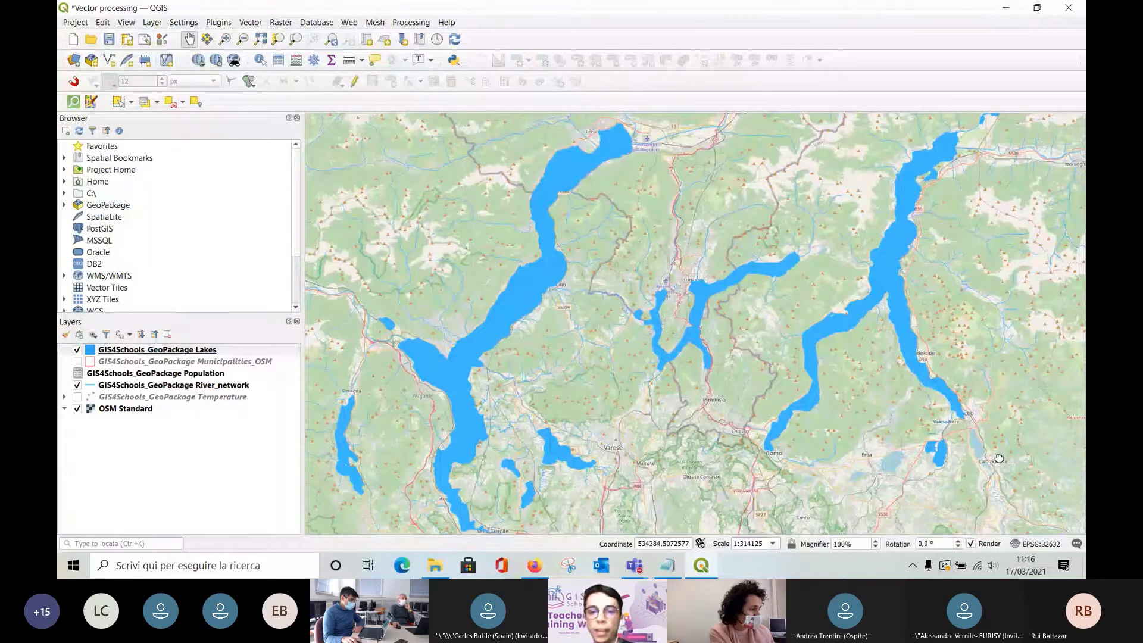
left_click_drag(999, 459, 920, 385)
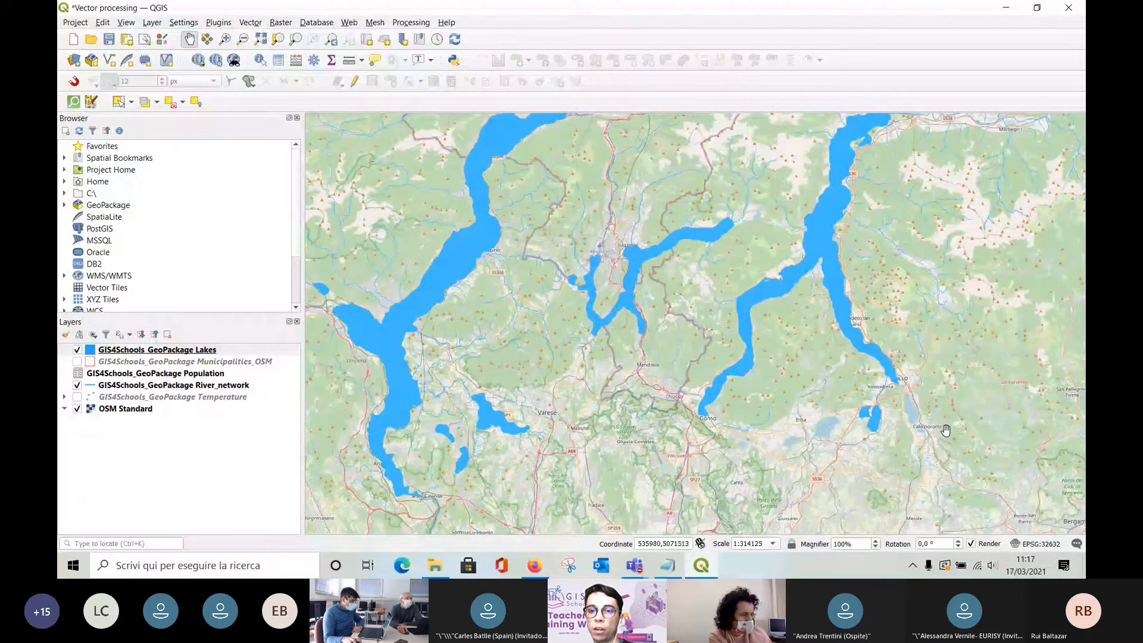
scroll(946, 429, "up", 2)
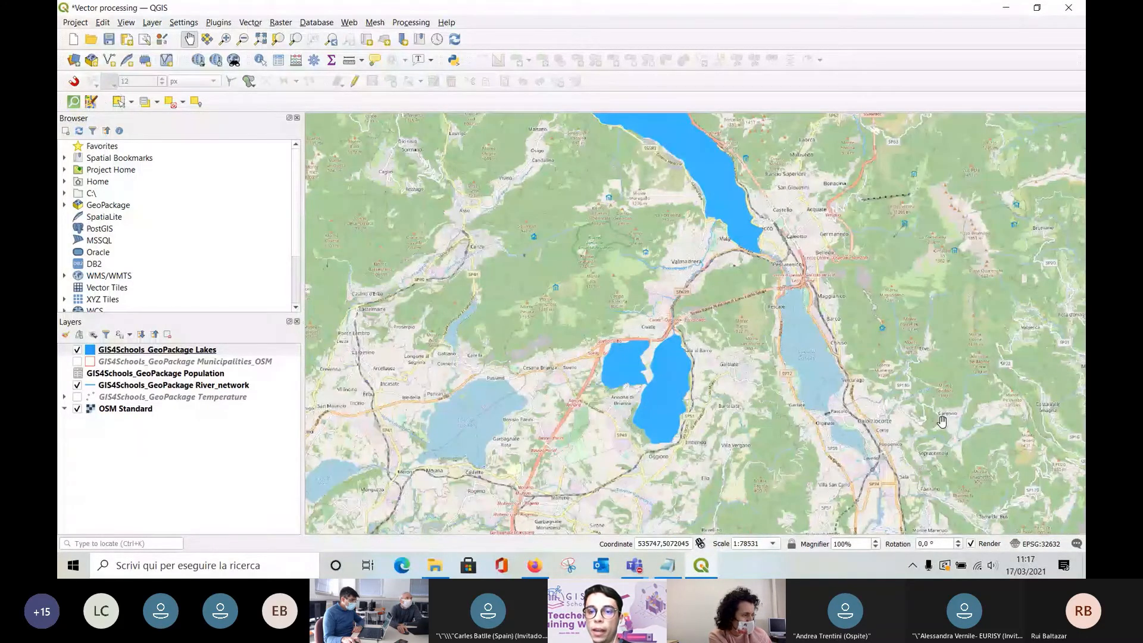
left_click_drag(777, 287, 755, 282)
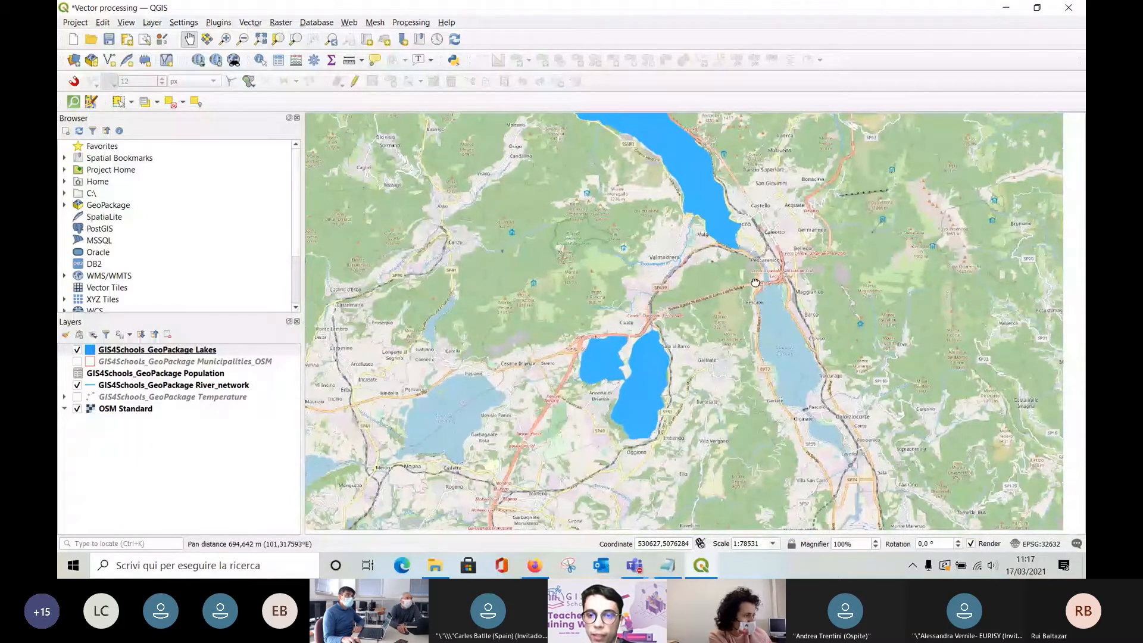
left_click_drag(754, 282, 699, 281)
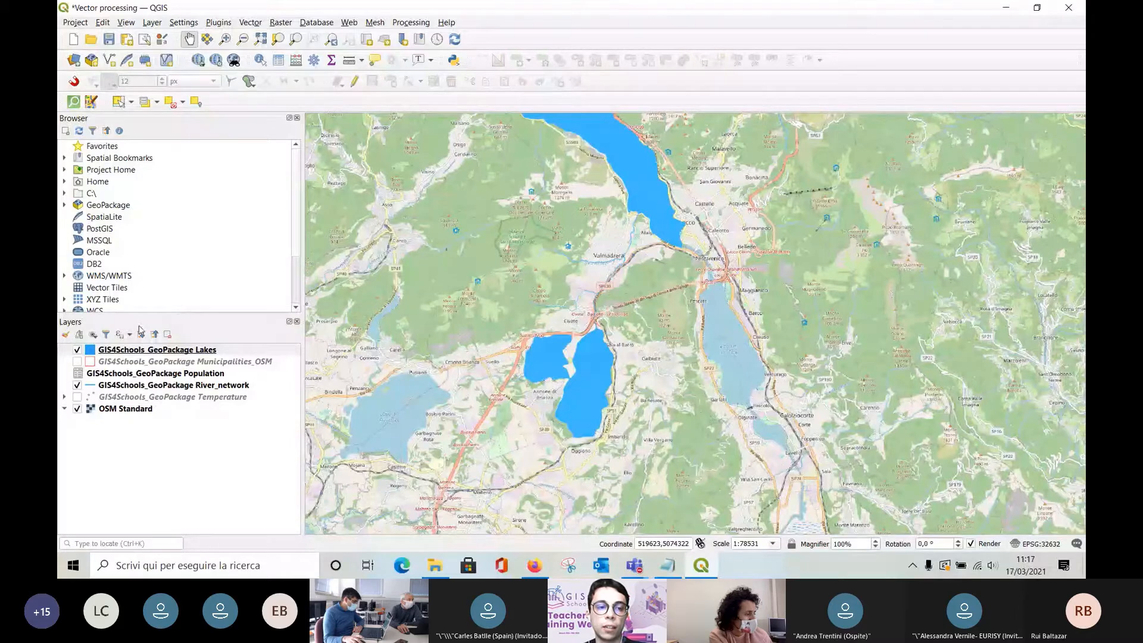
left_click(220, 351)
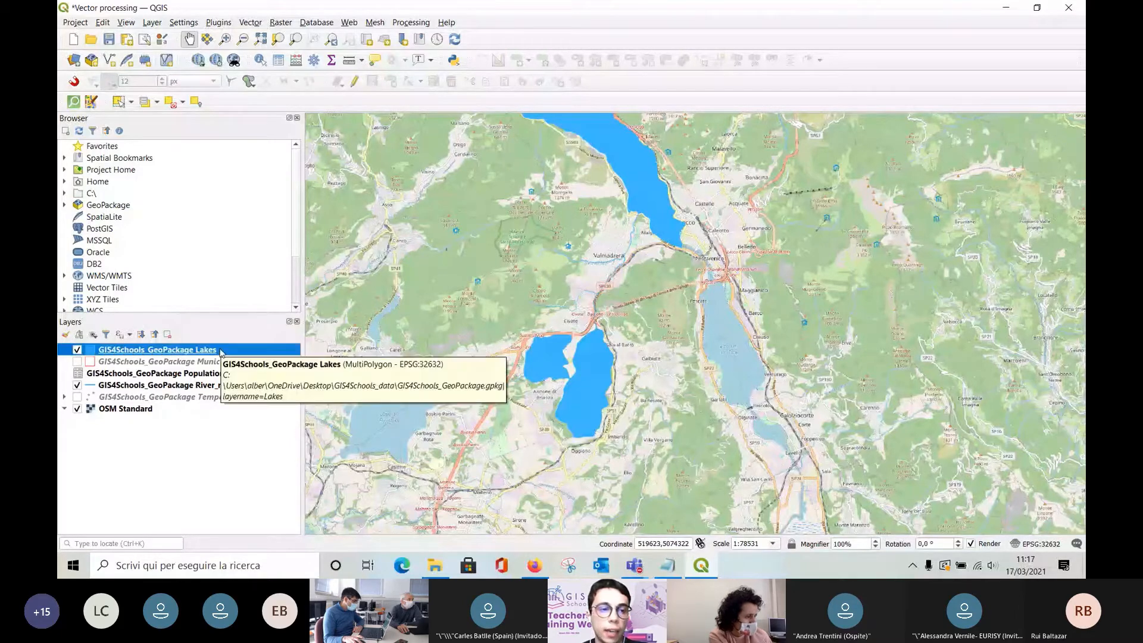
right_click(221, 351)
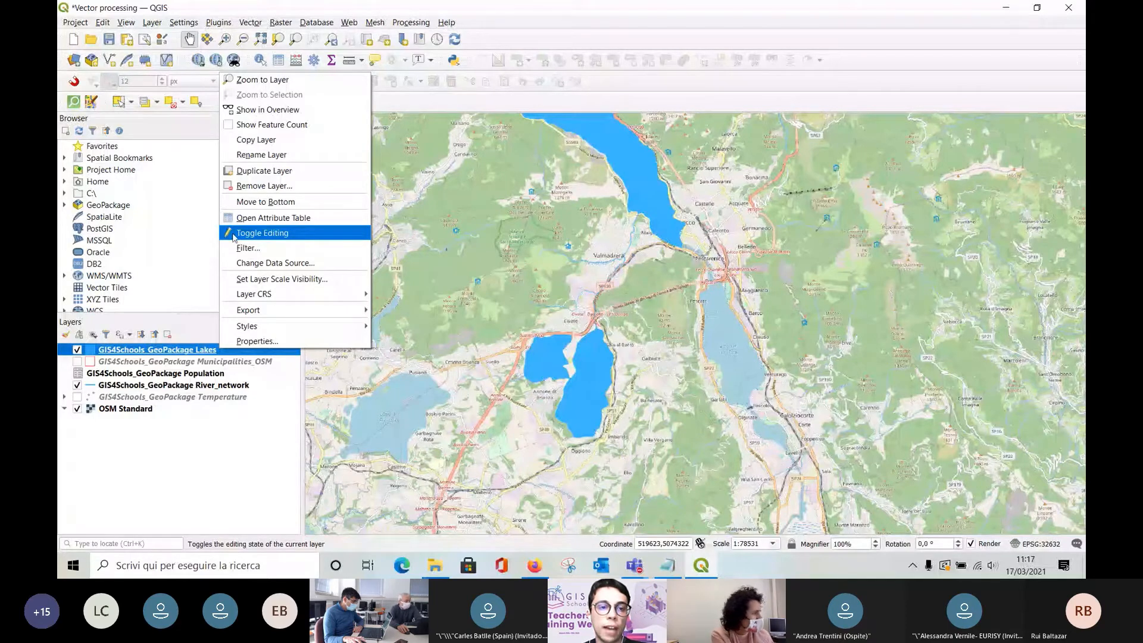
left_click(303, 234)
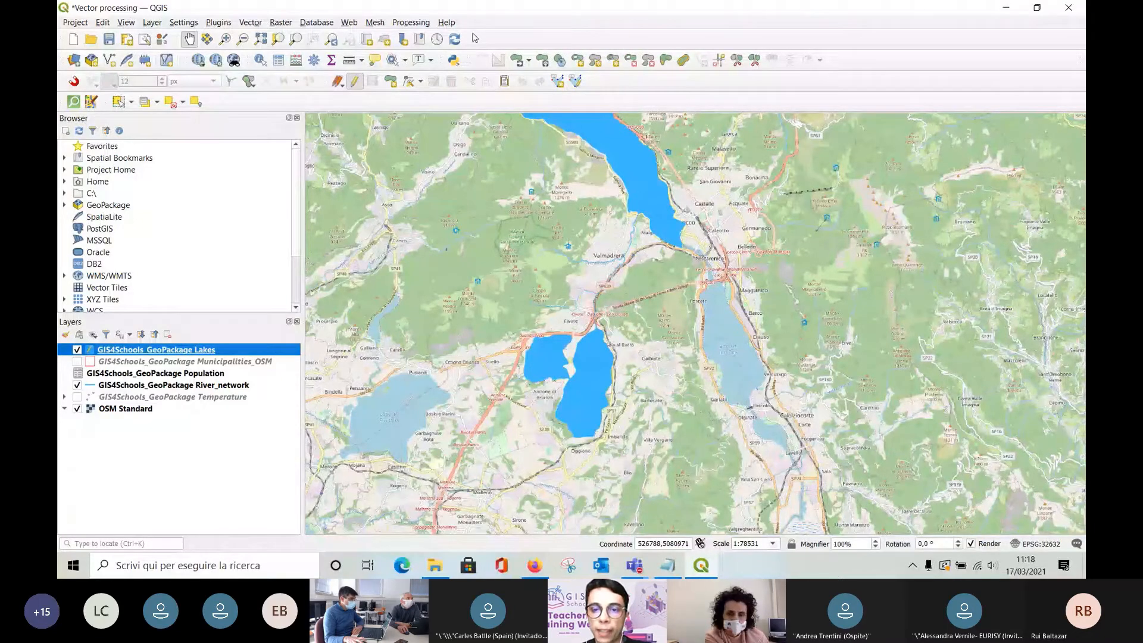
Check in the list of panels and toolbars that the Advanced Digitizing Toolbar is enabled.
right_click(590, 38)
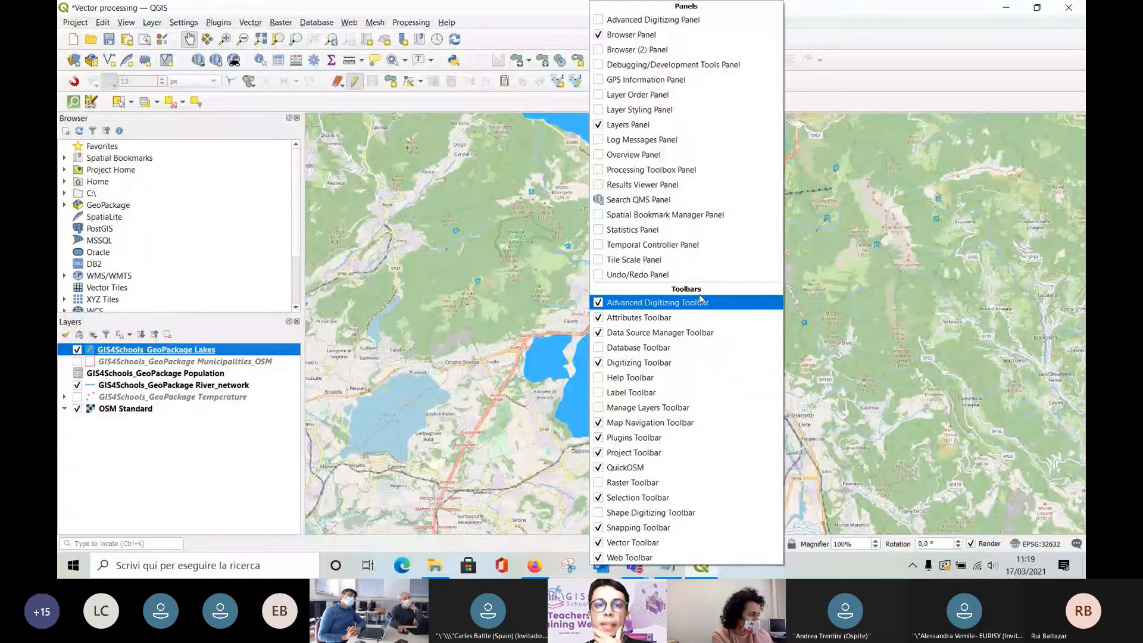
left_click(559, 67)
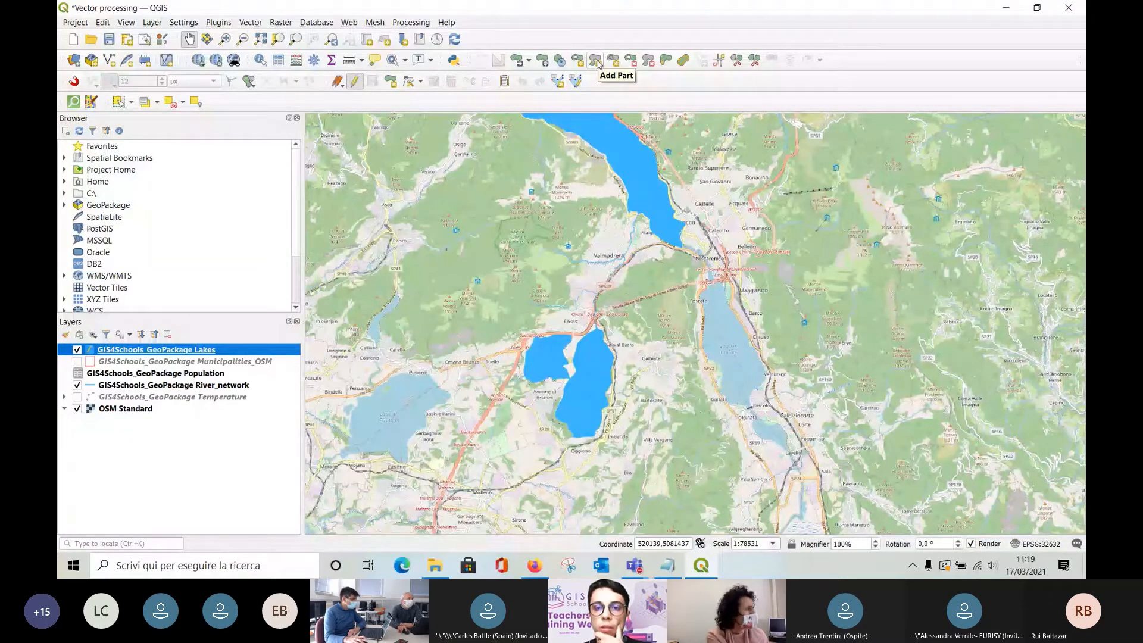
Switch to the Microsoft Teams meeting to check its chat, and return to QGIS.
mouse_move(634, 565)
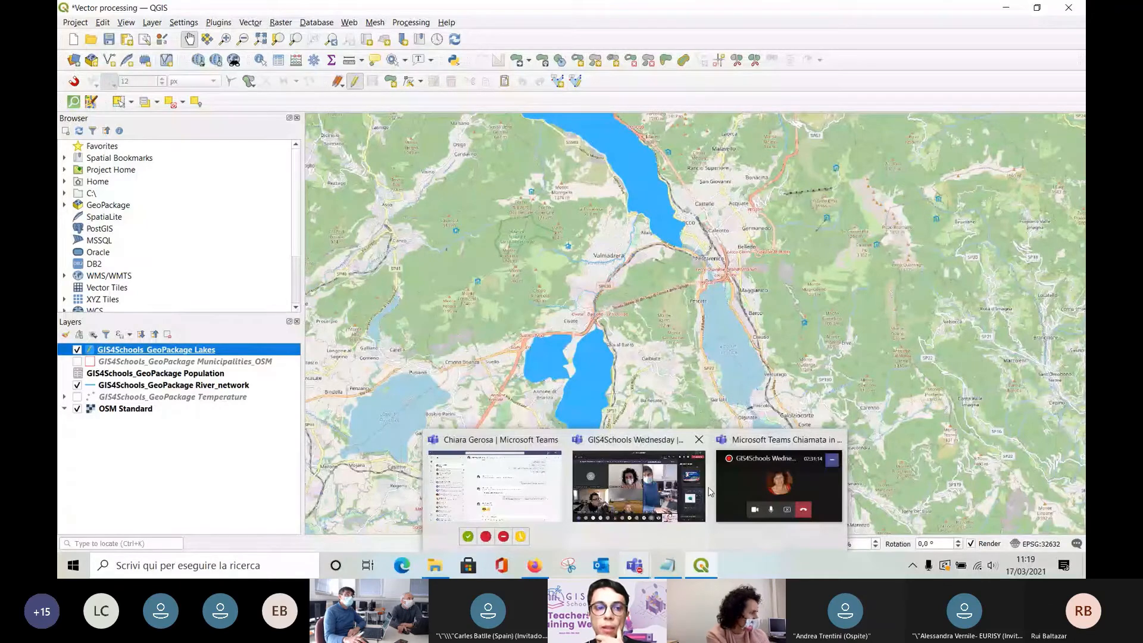
left_click(697, 492)
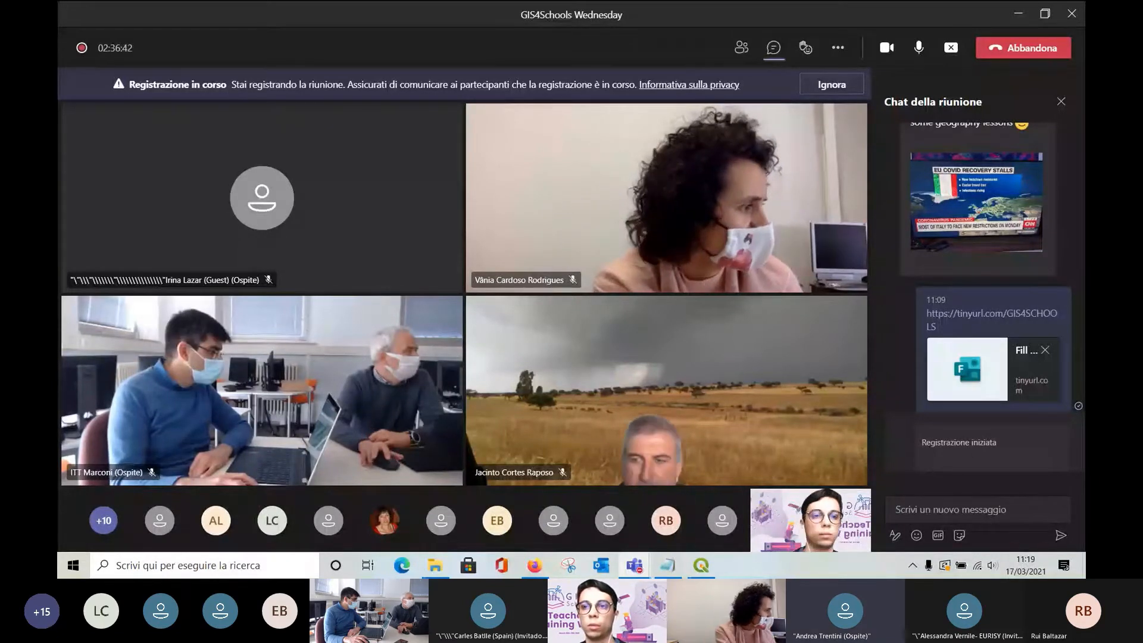
left_click(1019, 14)
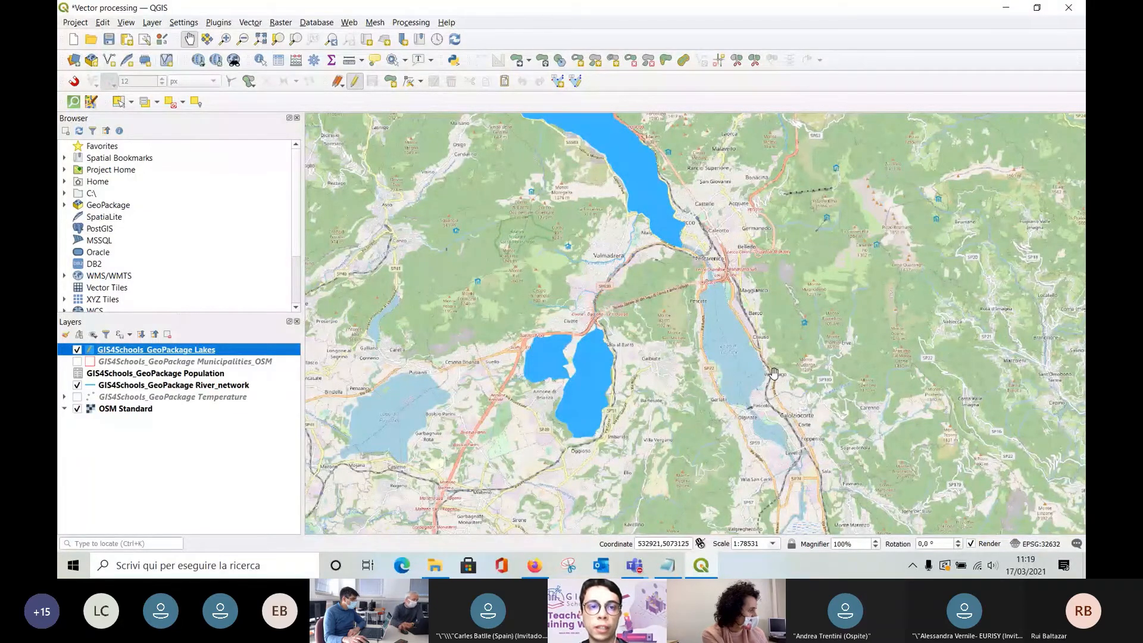
Digitize Lago di Garlate as a new polygon in the Lakes layer, tracing its OSM shoreline and the channel up to the existing northern lake.
scroll(772, 373, "up", 1)
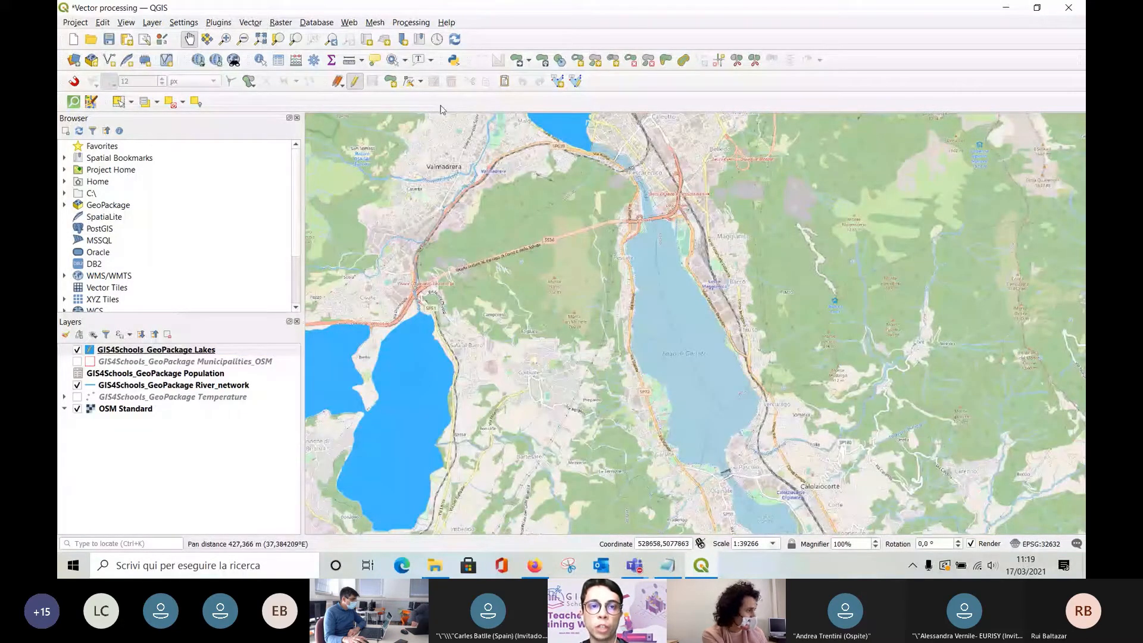
left_click(389, 87)
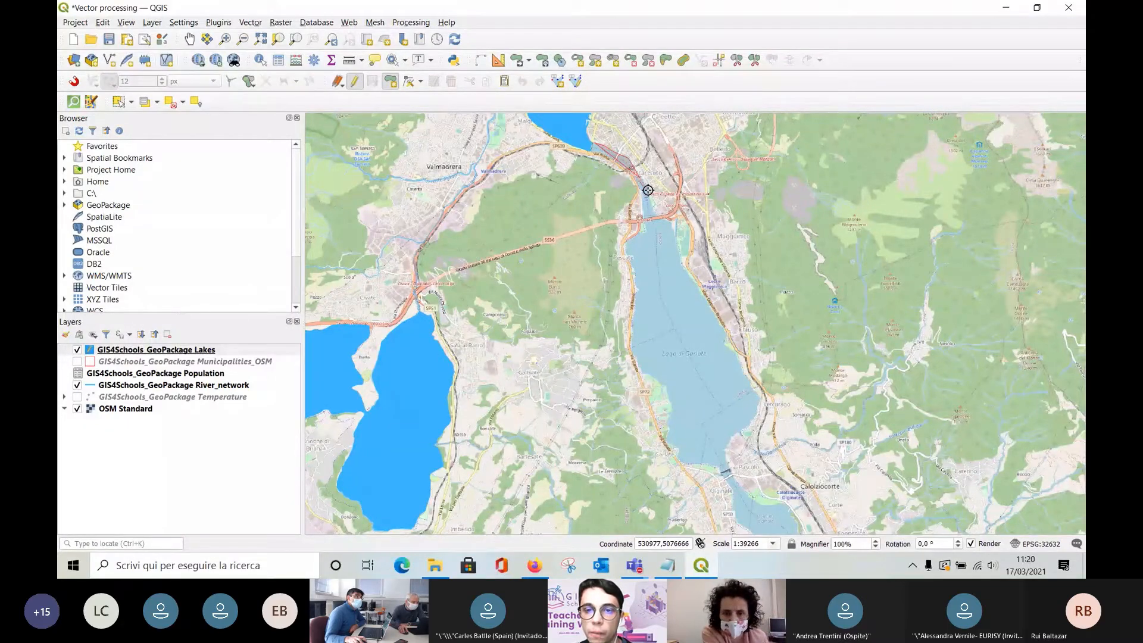
left_click(652, 205)
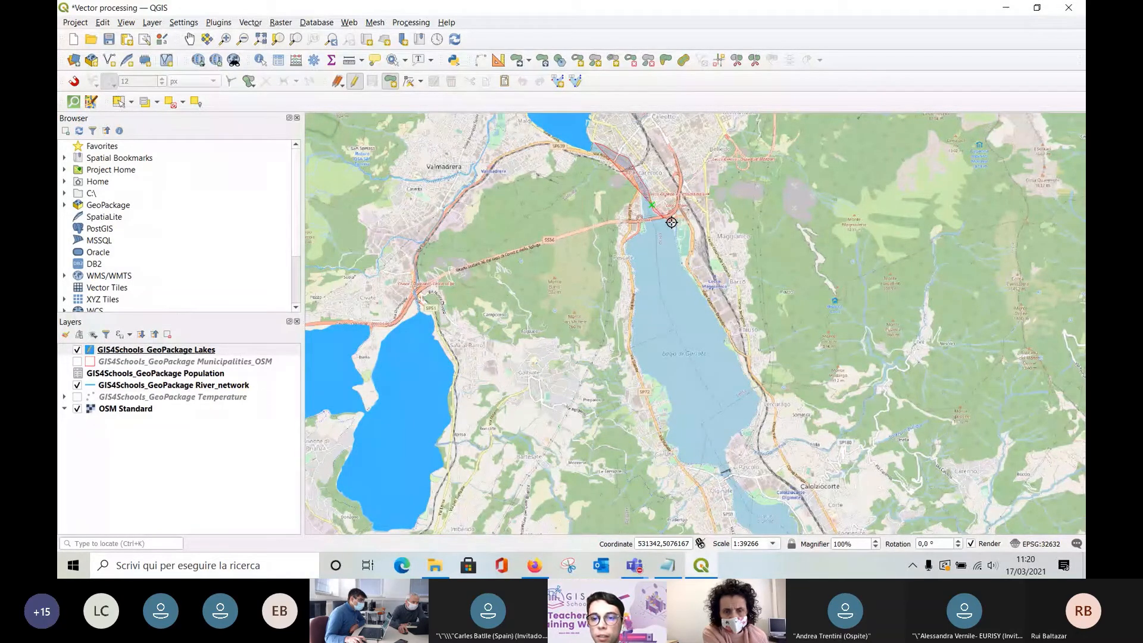
left_click(681, 257)
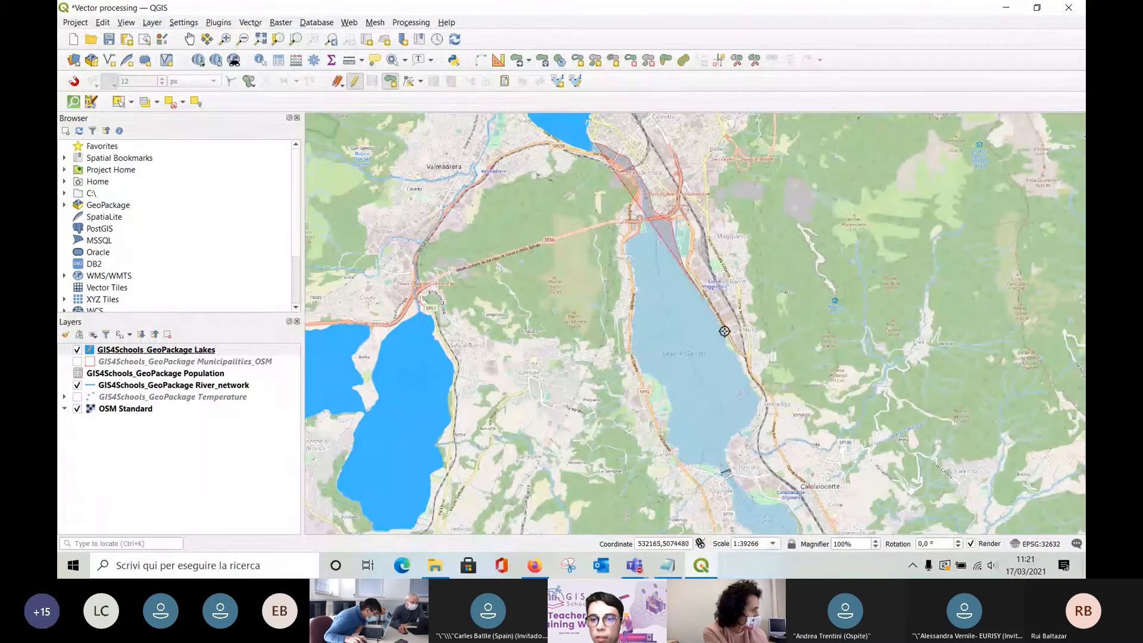
left_click(725, 341)
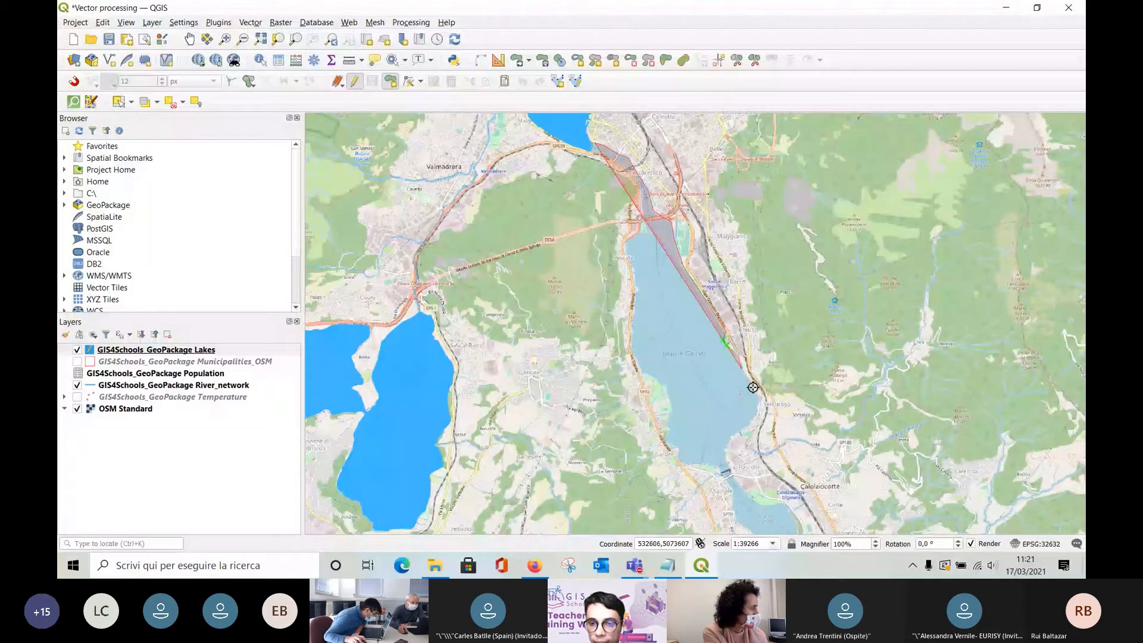
left_click(748, 425)
left_click(729, 435)
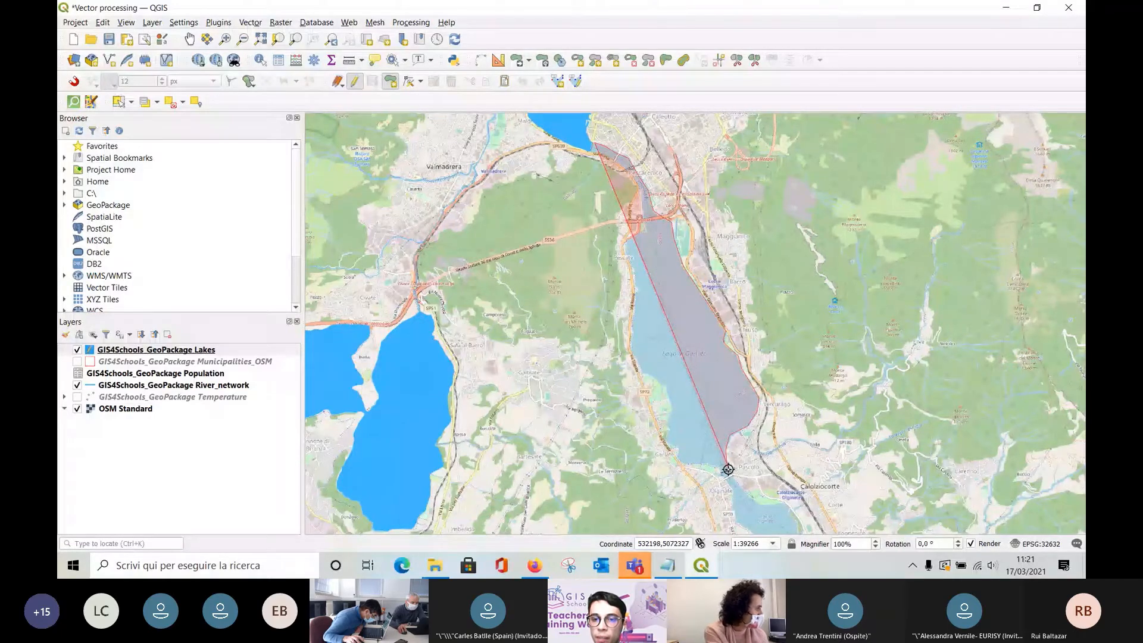
left_click(727, 469)
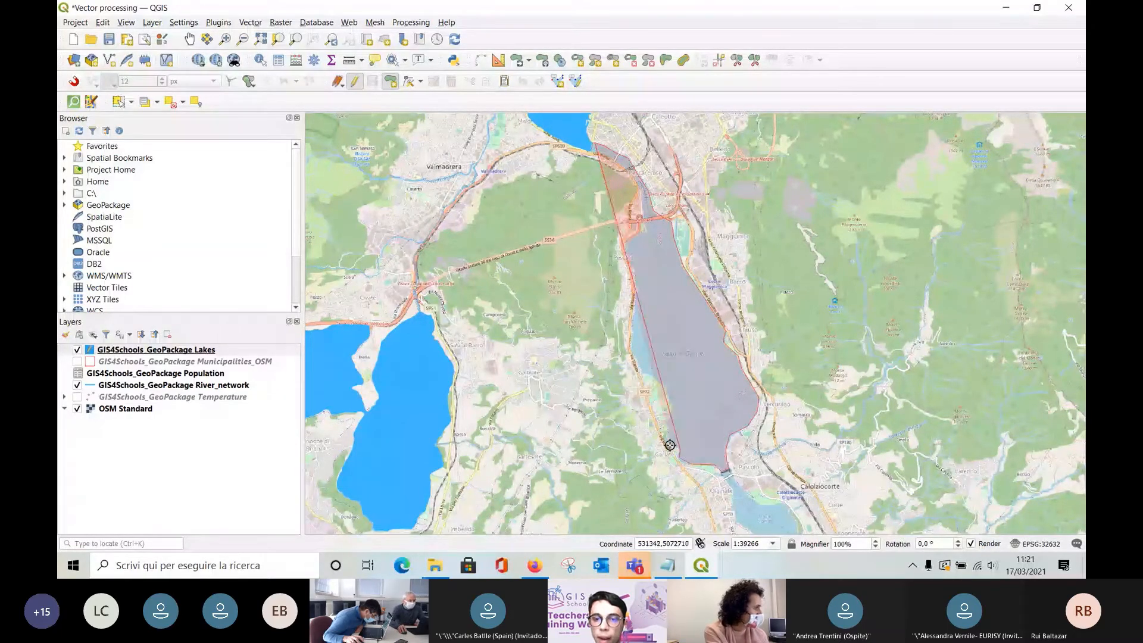
left_click(670, 445)
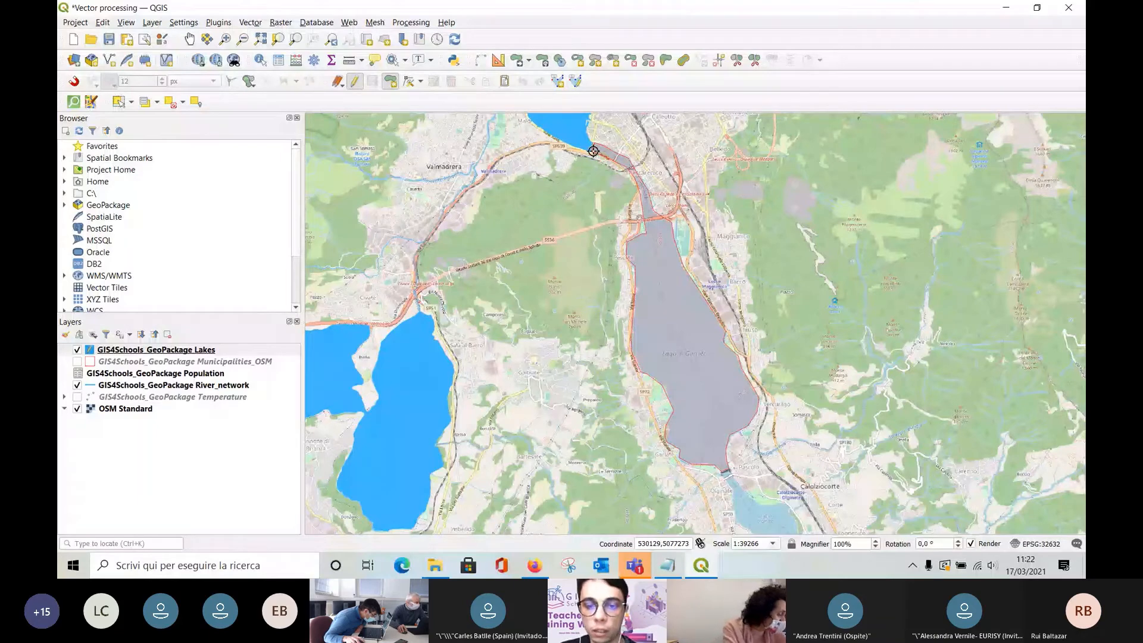
right_click(594, 150)
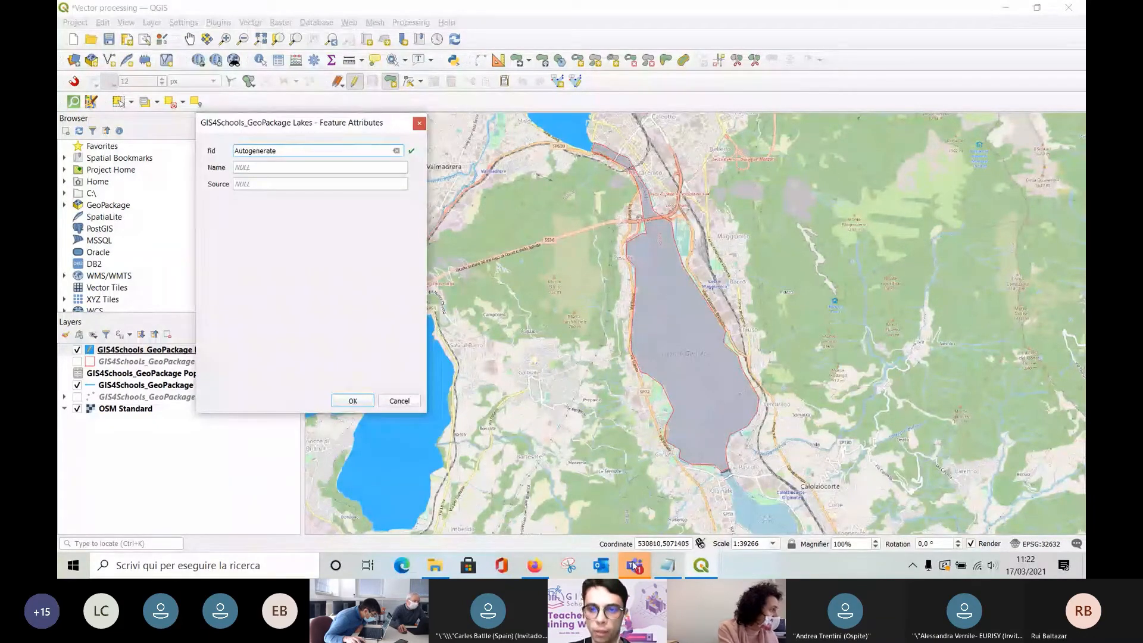
Read the new messages in the Microsoft Teams meeting chat and return to the lake's attribute form in QGIS.
mouse_move(634, 569)
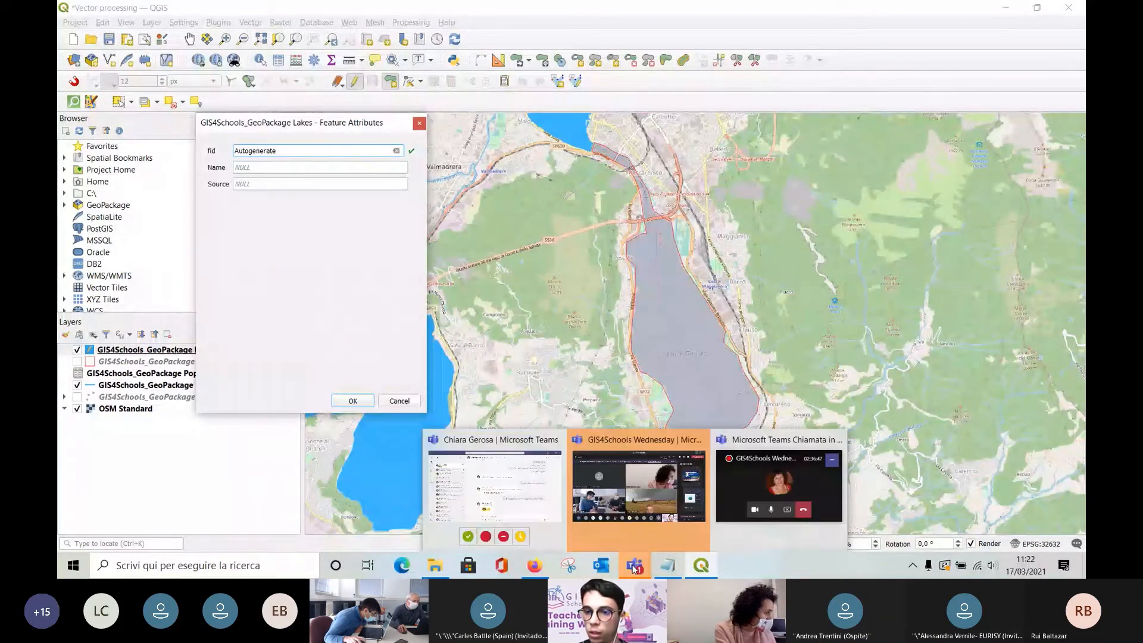
left_click(637, 470)
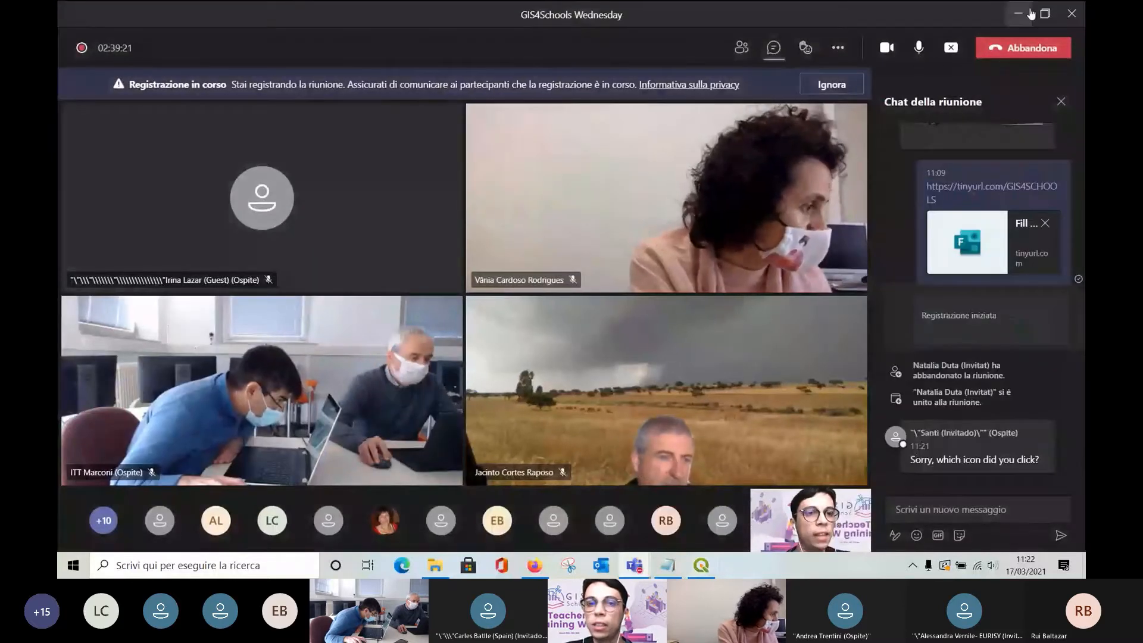
left_click(1021, 14)
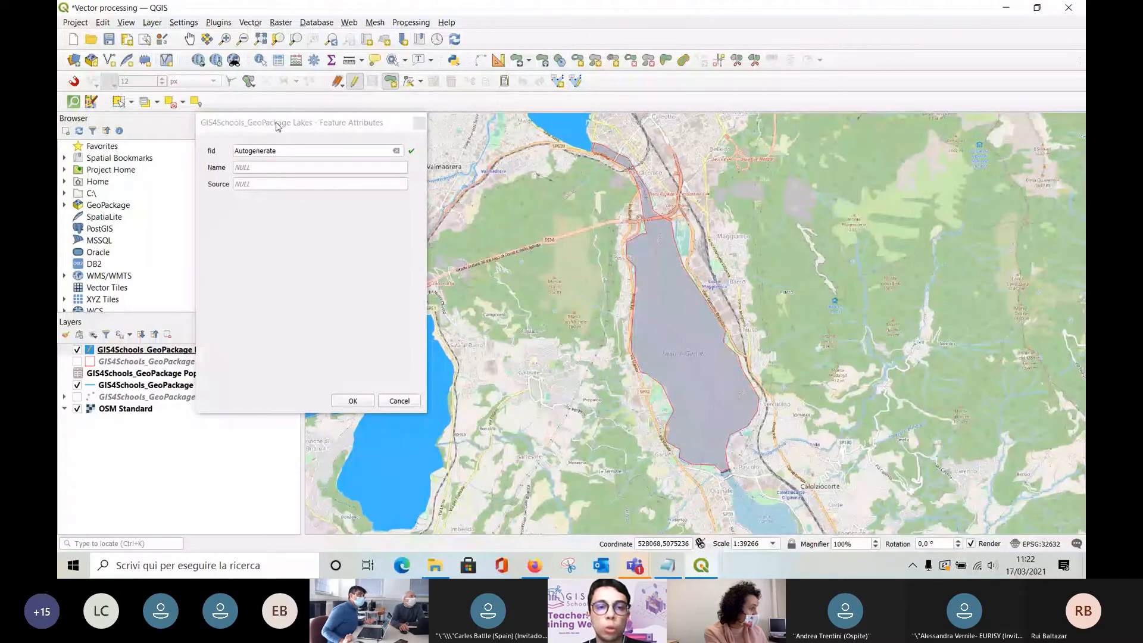
Set the new lake's Name to "Lago di Garlate" and Source to "OpenStreetMap basemap", and save the feature with an autogenerated fid.
left_click_drag(276, 127, 349, 158)
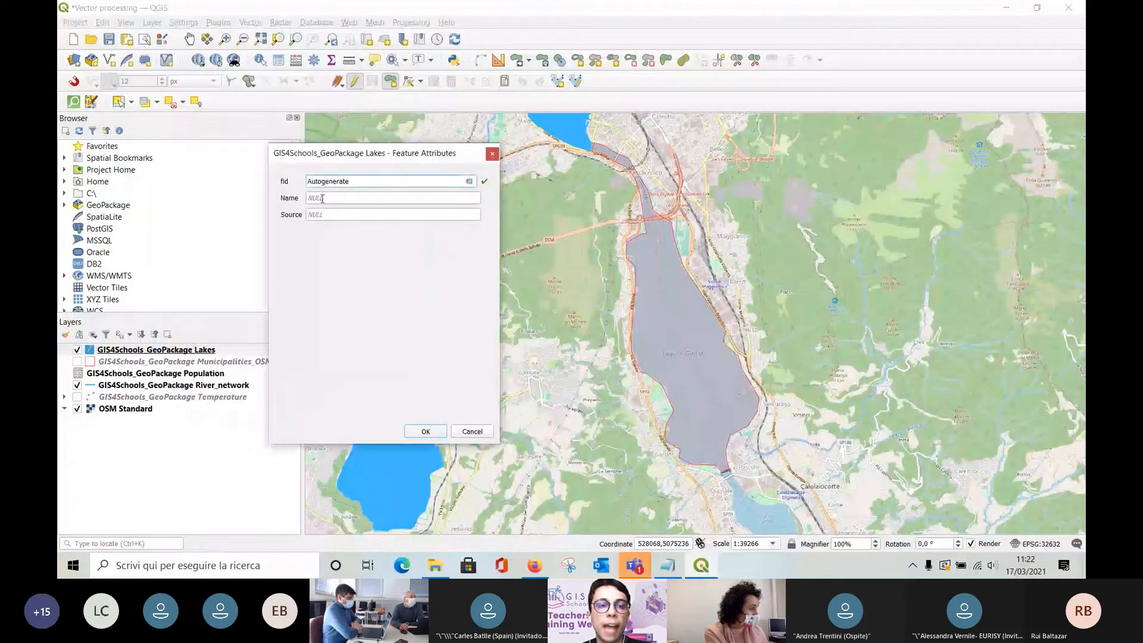
left_click(322, 198)
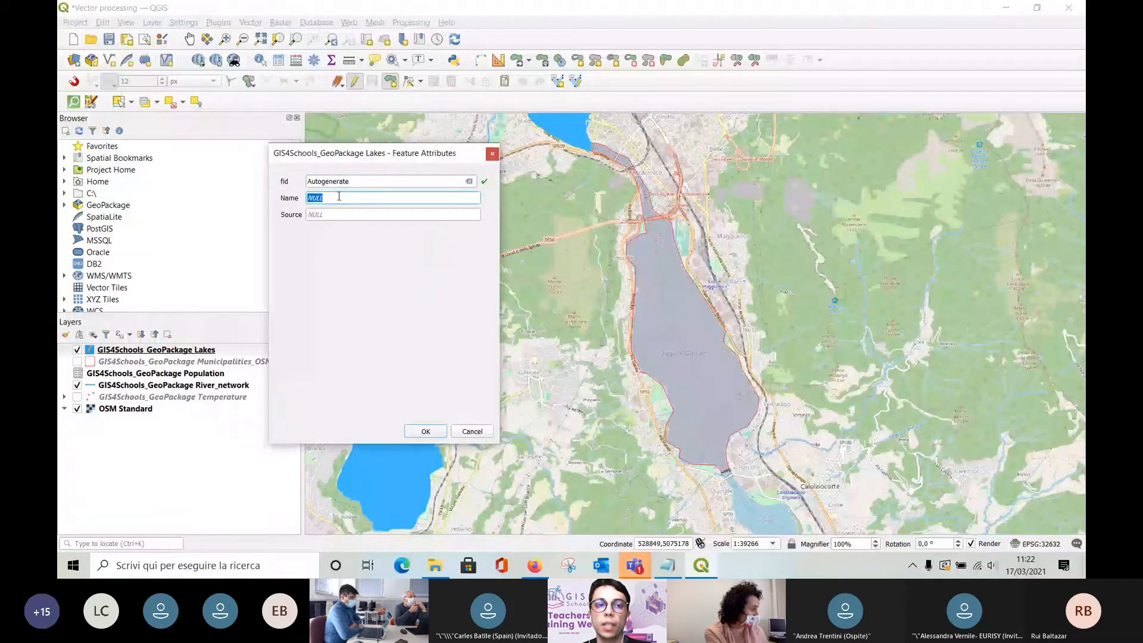
left_click(340, 214)
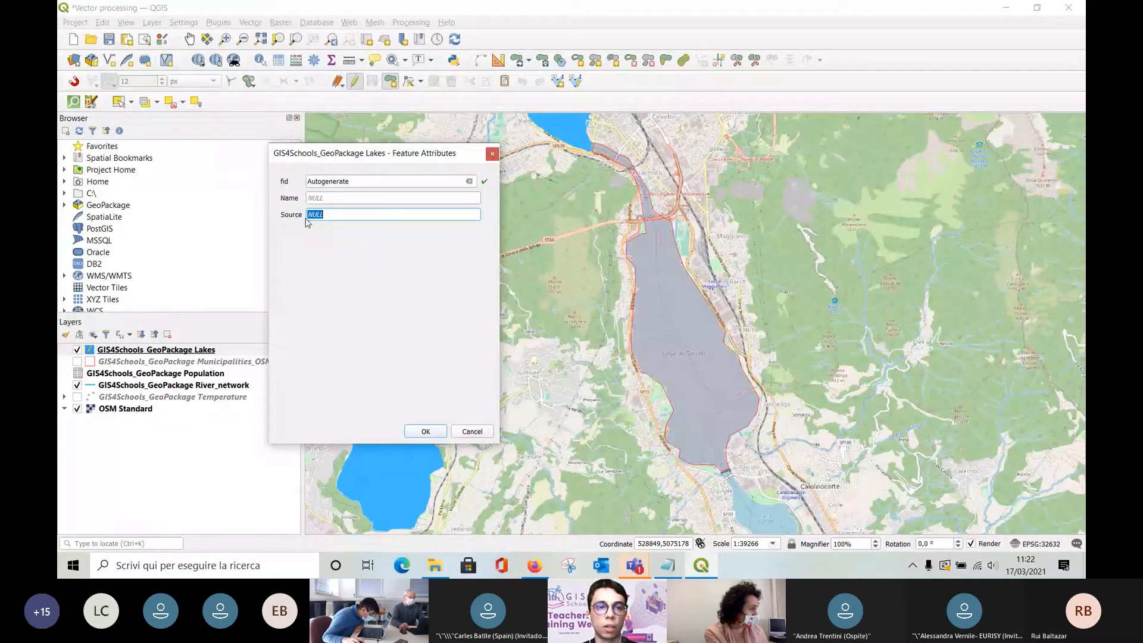
left_click(340, 198)
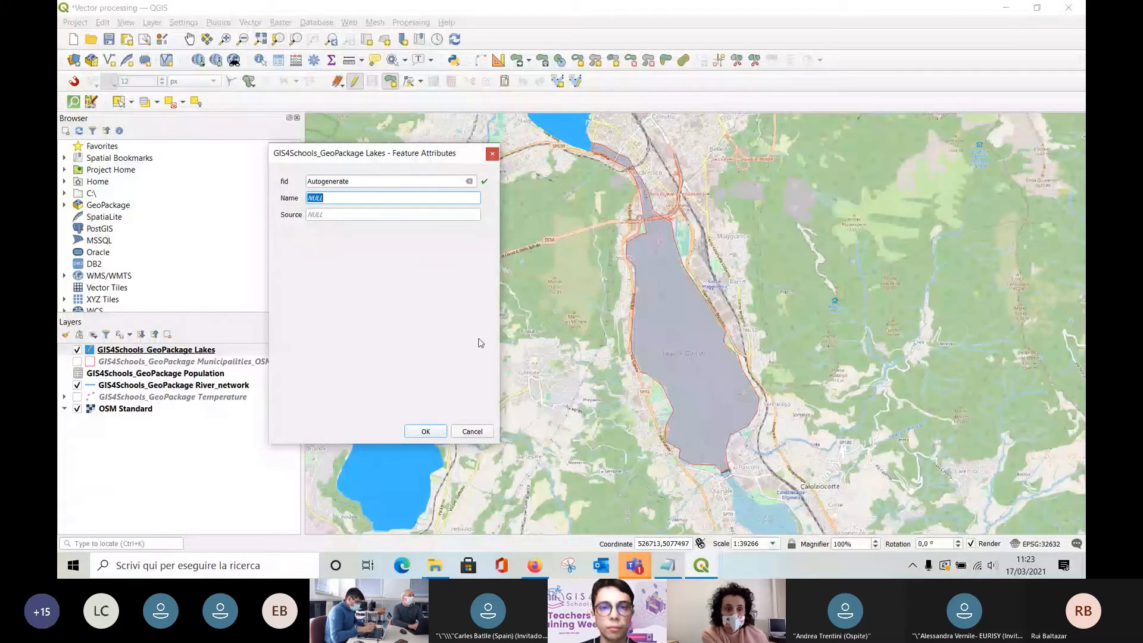
type("Lago di ")
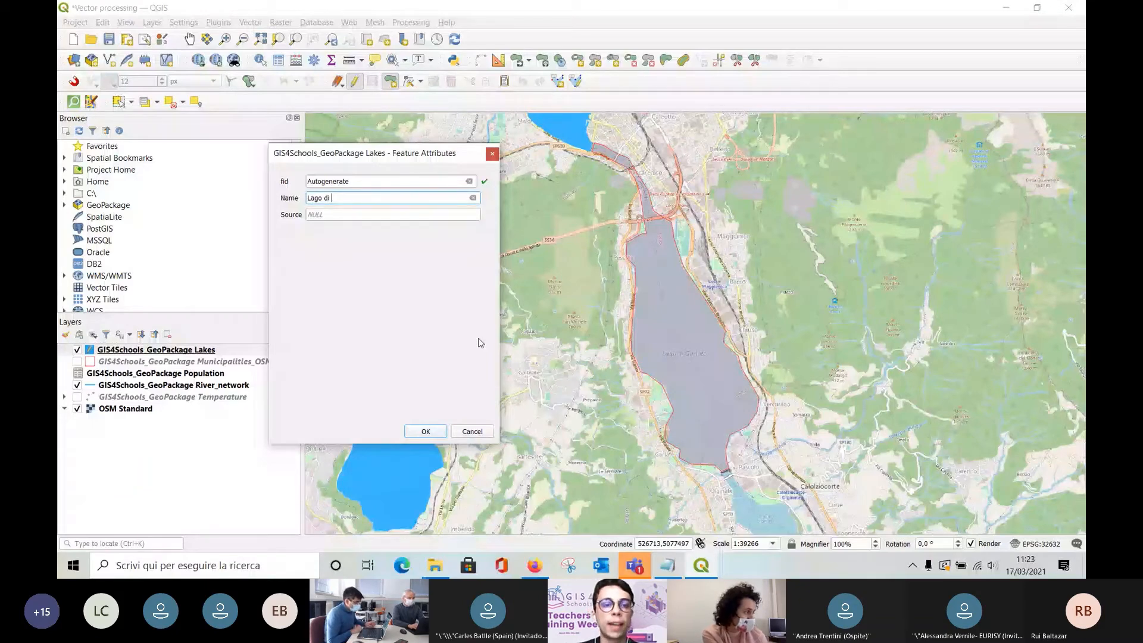
type("Garlate")
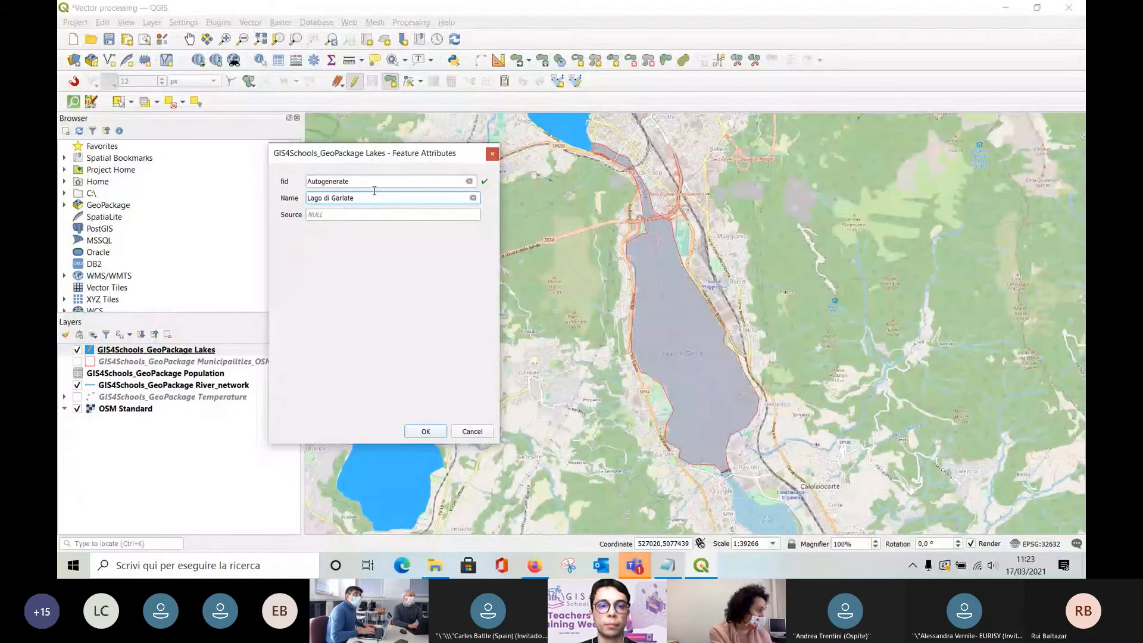
key("Tab")
type("OpenStr")
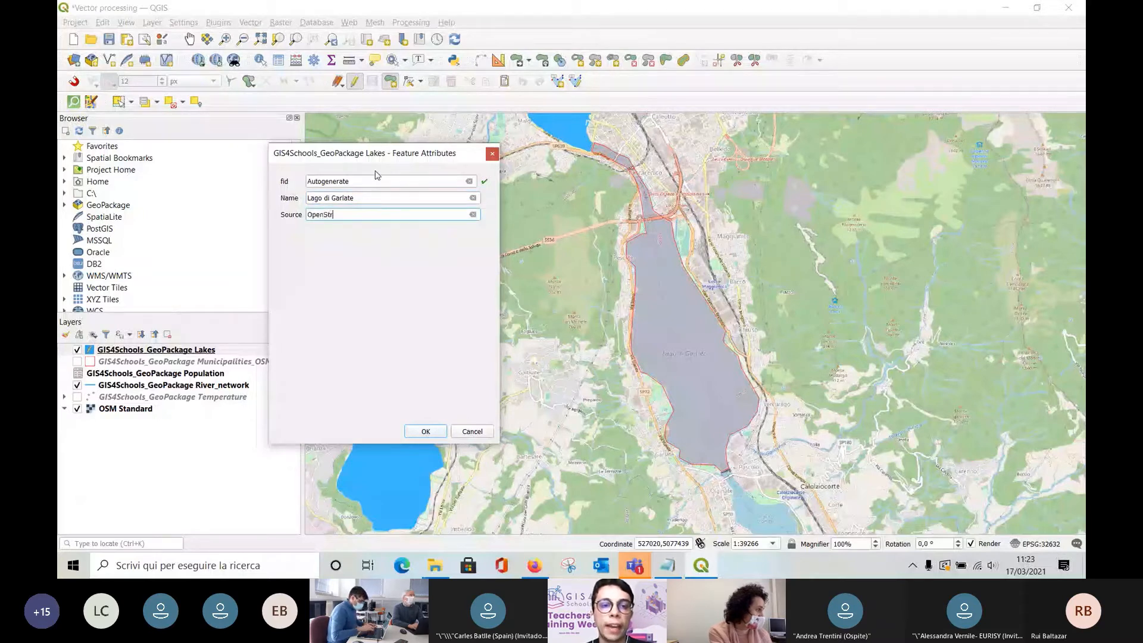
type("eetMap base")
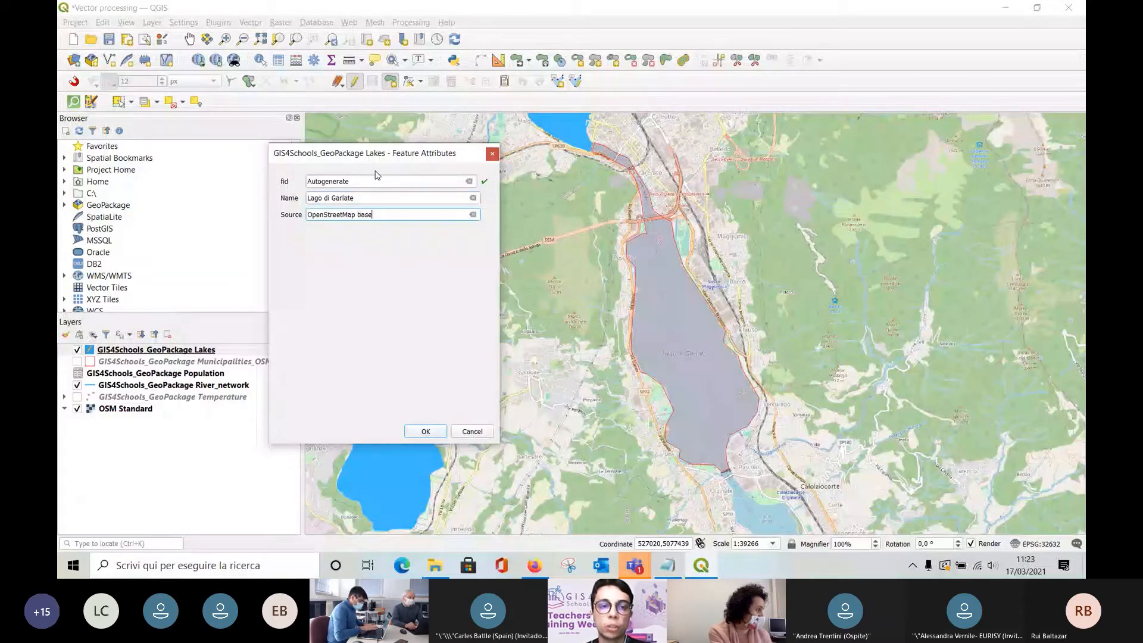
type("map")
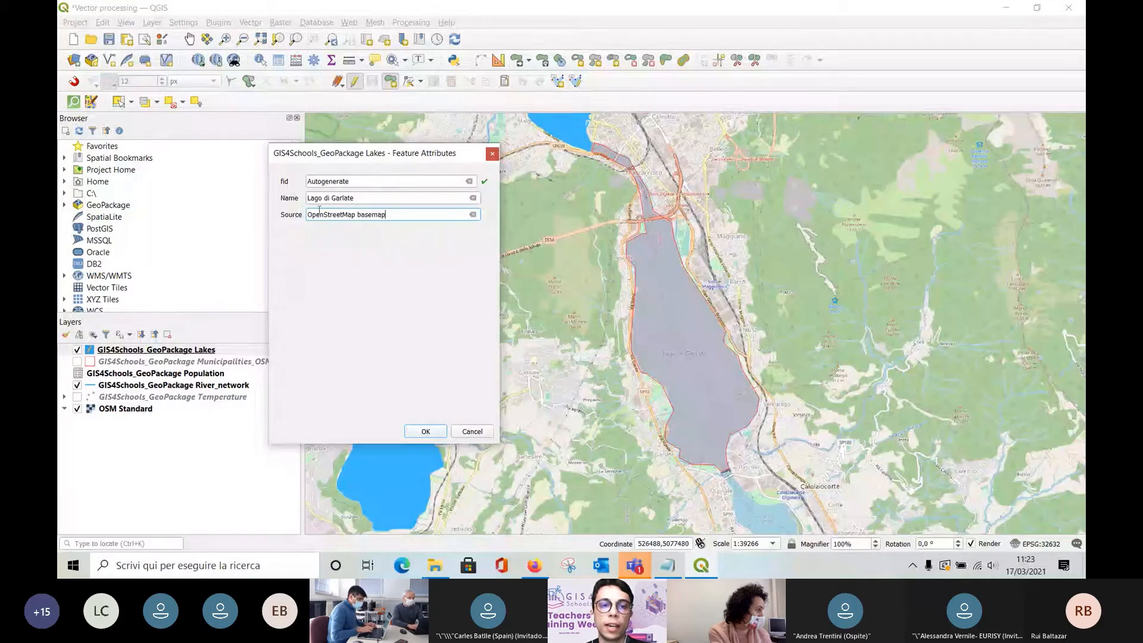
left_click(305, 199)
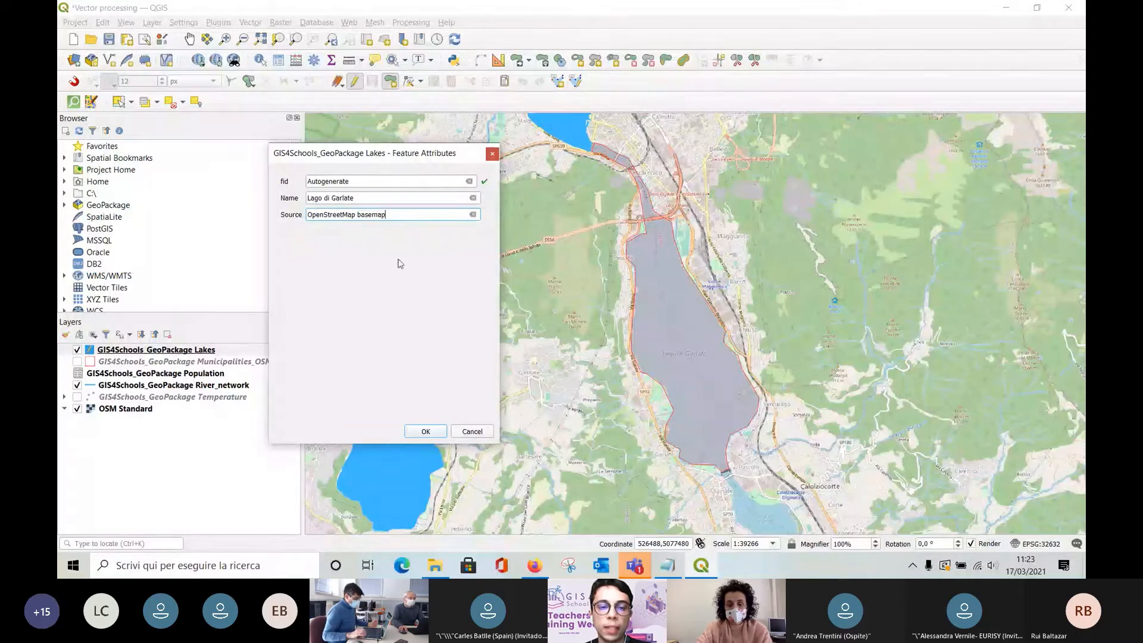
left_click(443, 436)
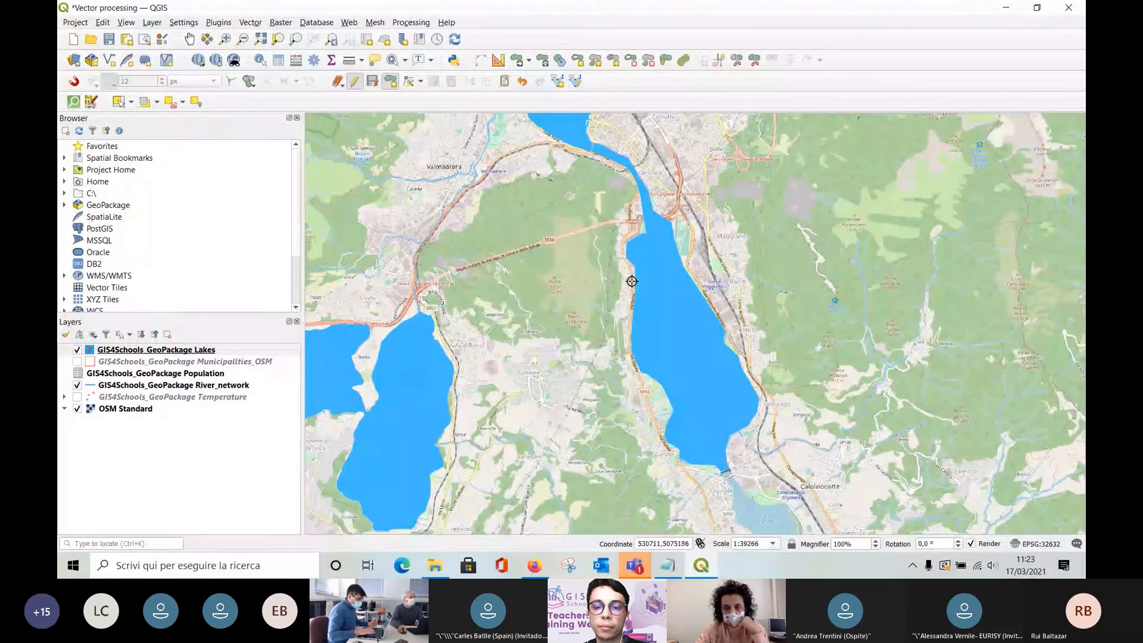
scroll(632, 281, "down", 1)
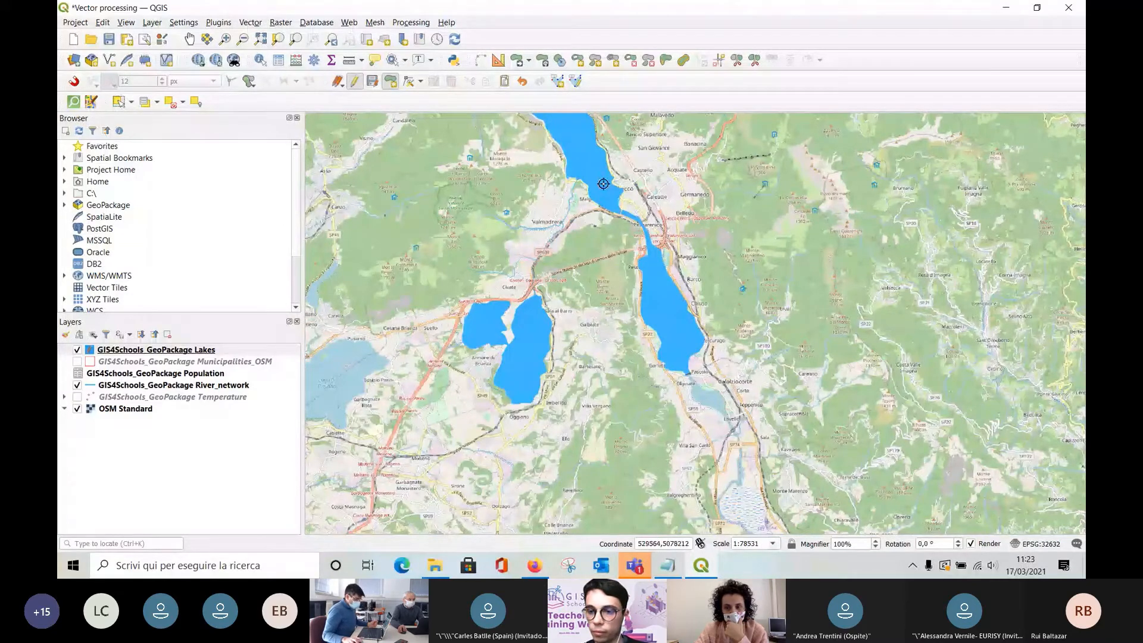
Switch to the Microsoft Teams meeting, send "OpenStreetMap basemap" in its chat, and return to QGIS.
left_click(635, 565)
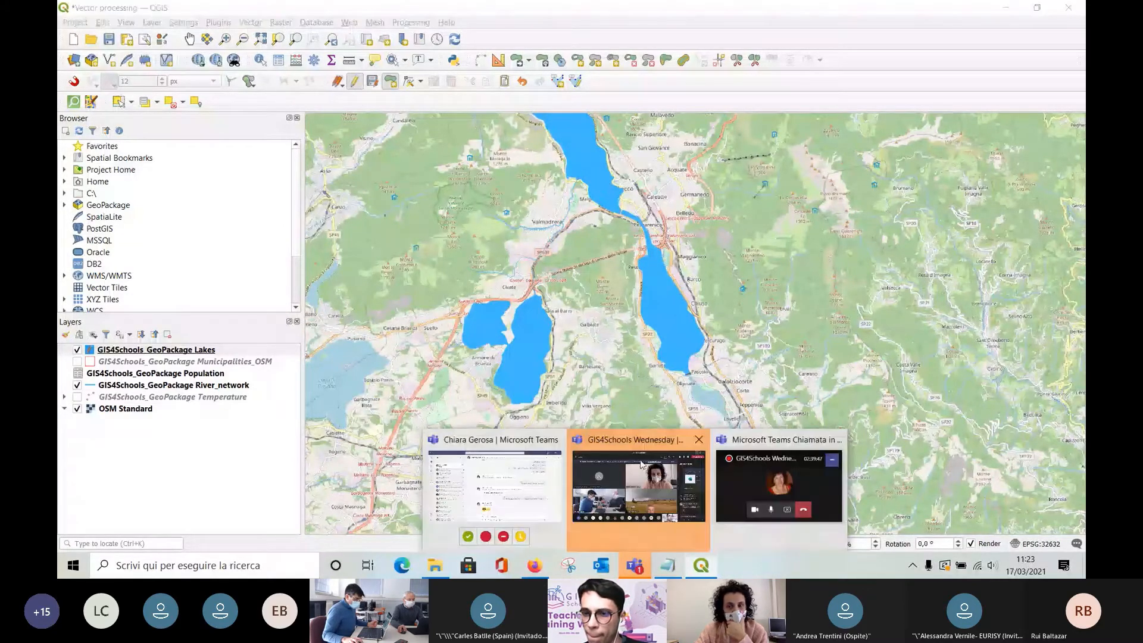
left_click(652, 451)
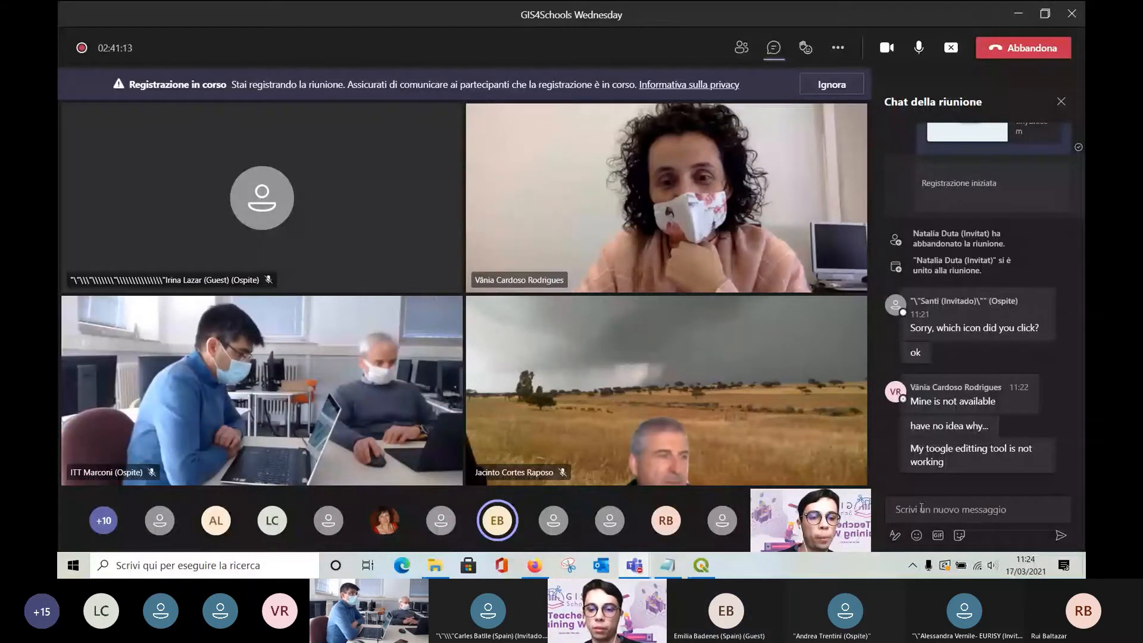
left_click(920, 506)
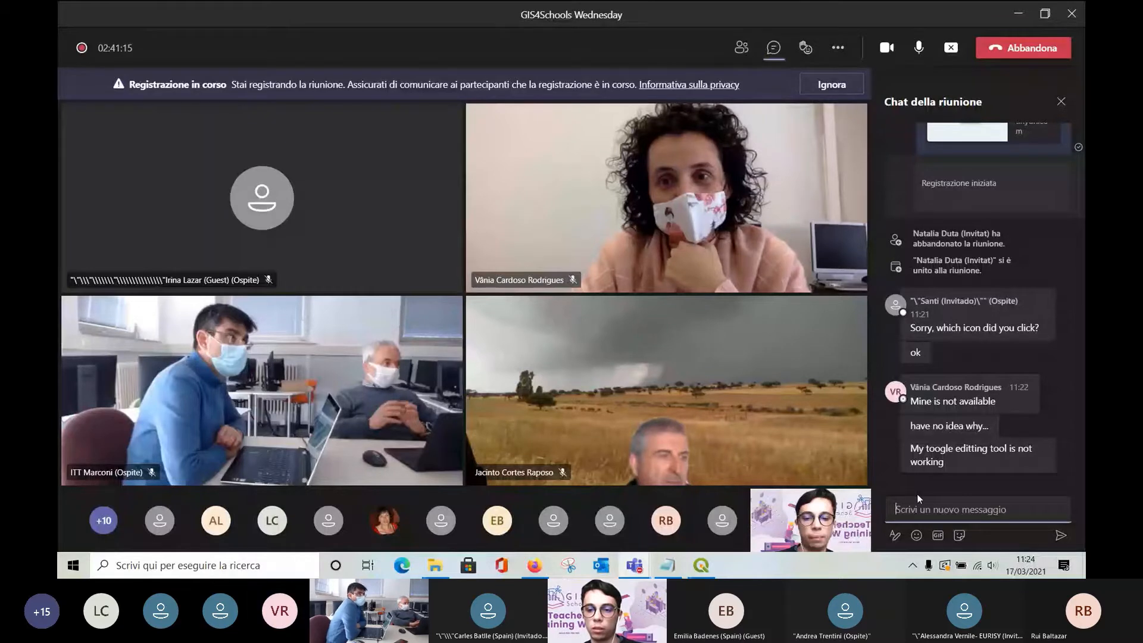
type("OpenSt")
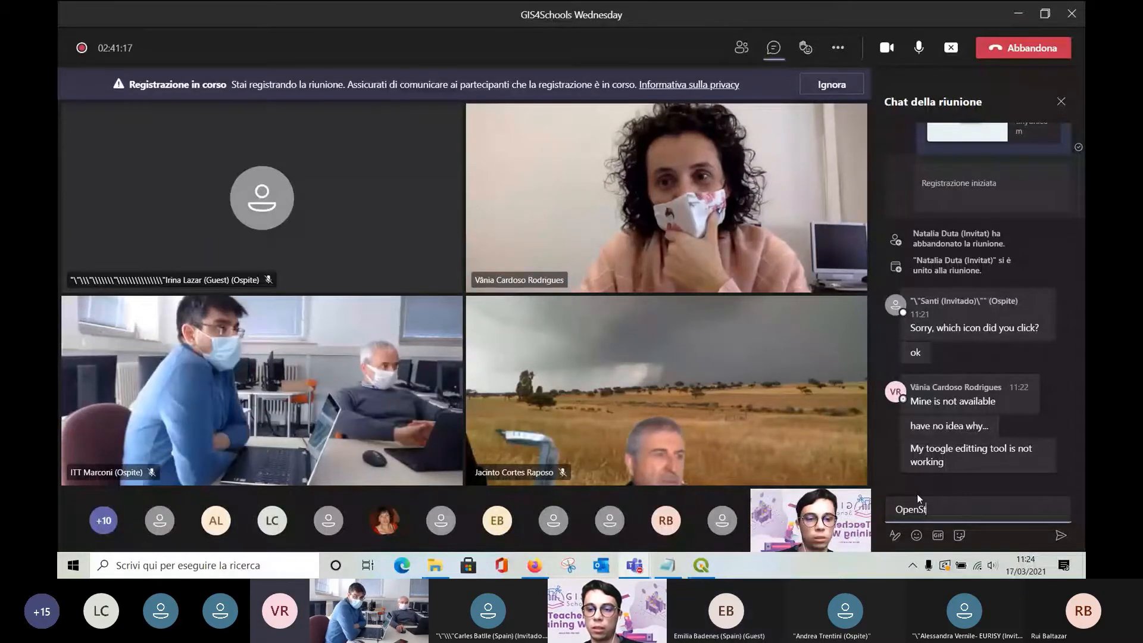
type("reetMap basem")
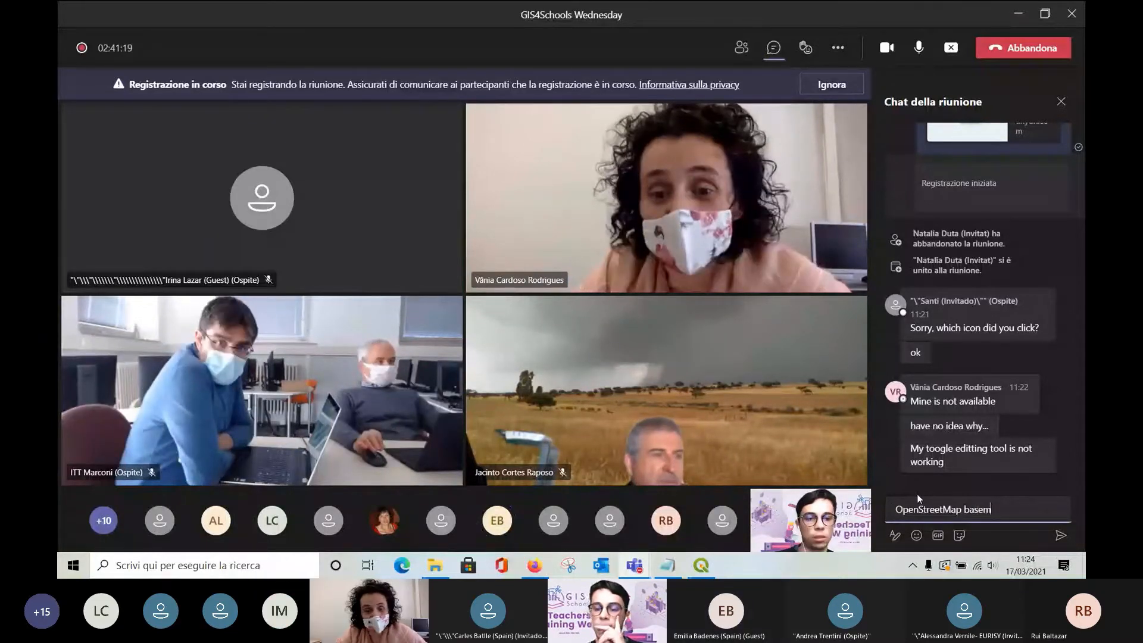
type("ap")
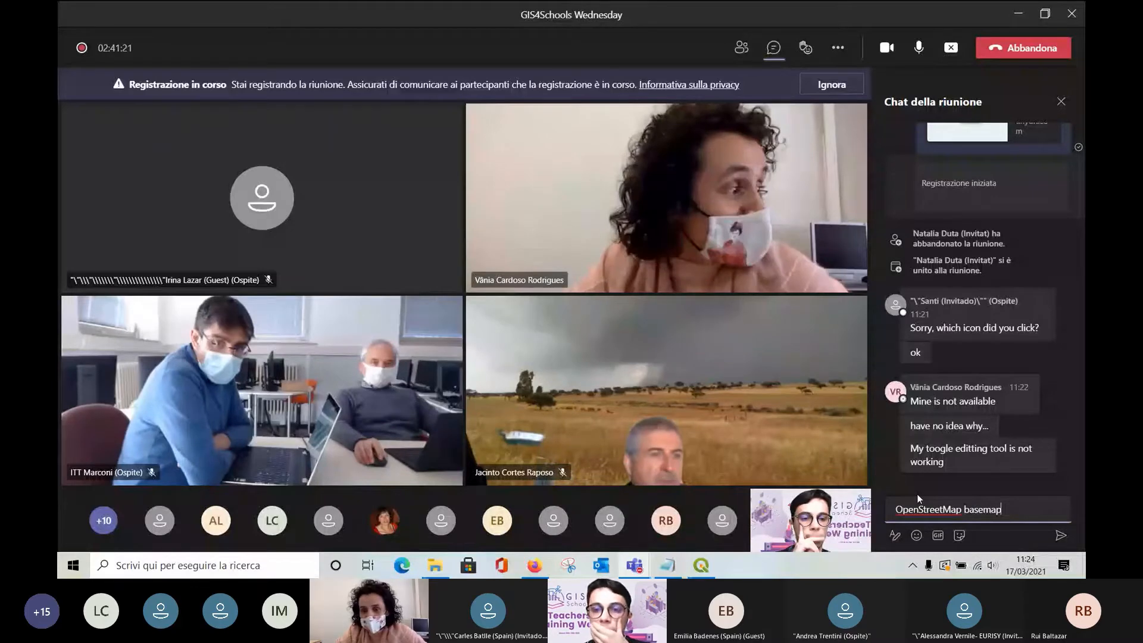
key("Return")
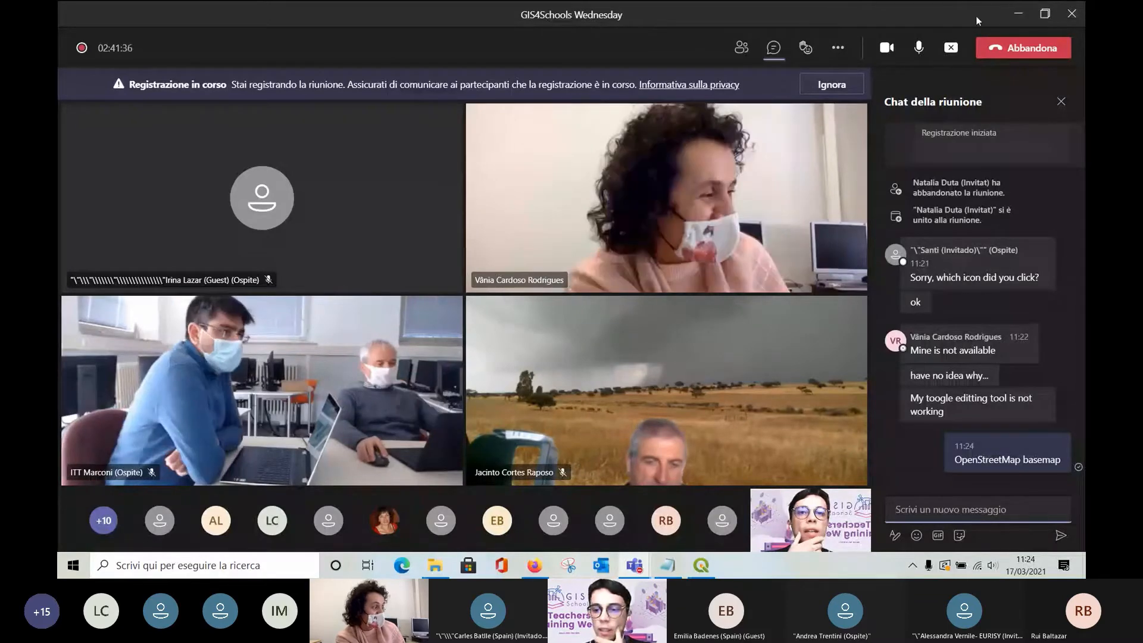
left_click(1018, 14)
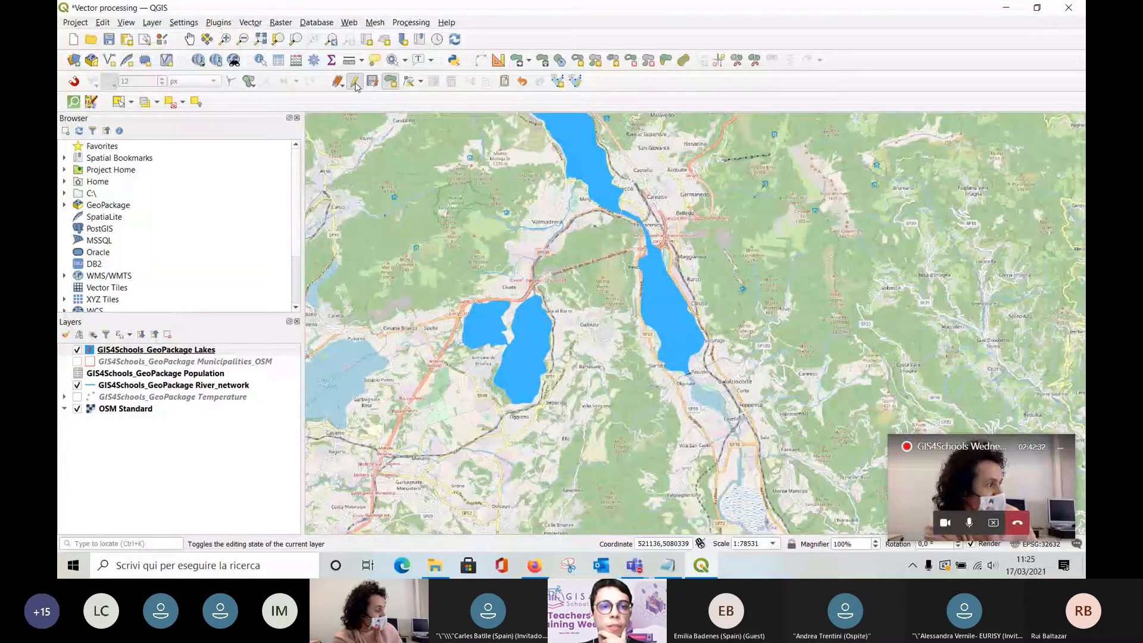
Locate the Toggle Editing command among the Lakes layer's own options.
right_click(176, 353)
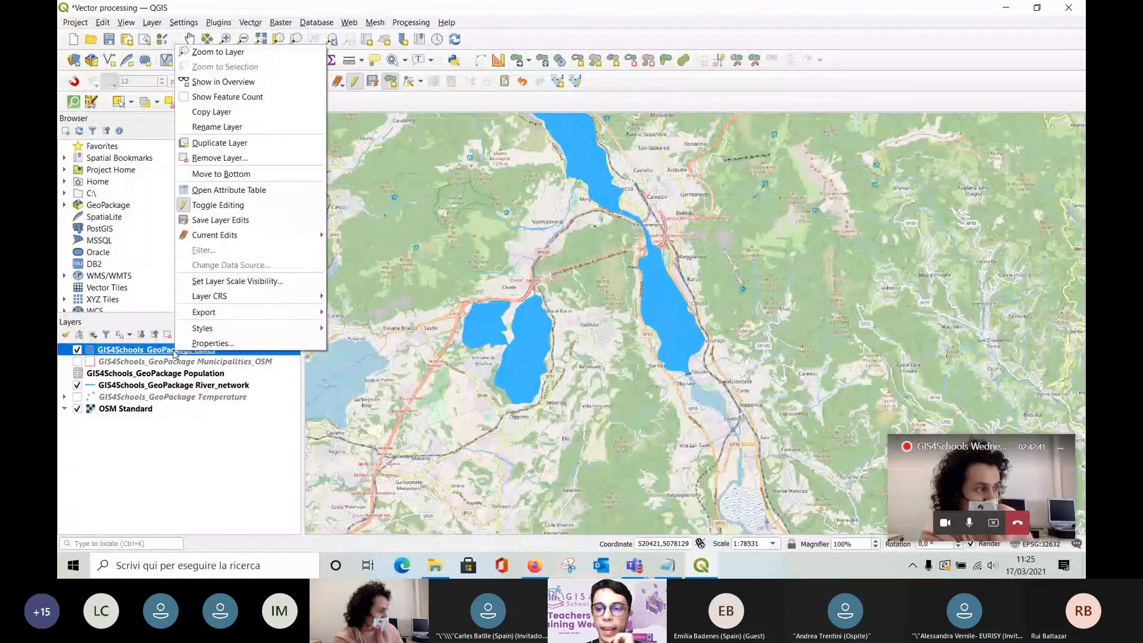
right_click(145, 348)
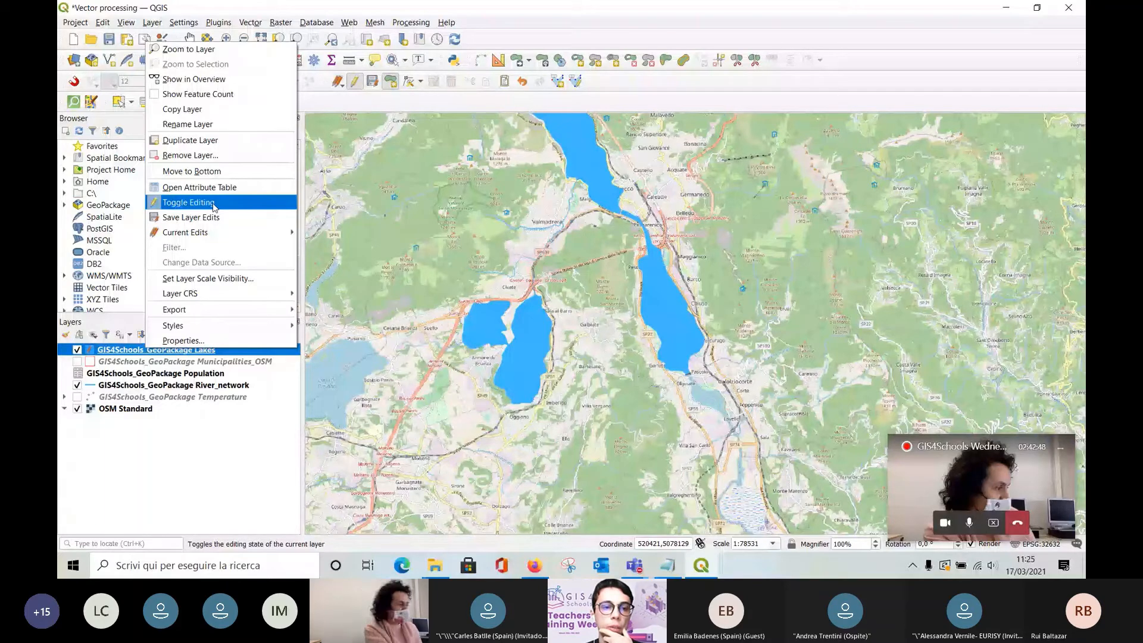
left_click(213, 204)
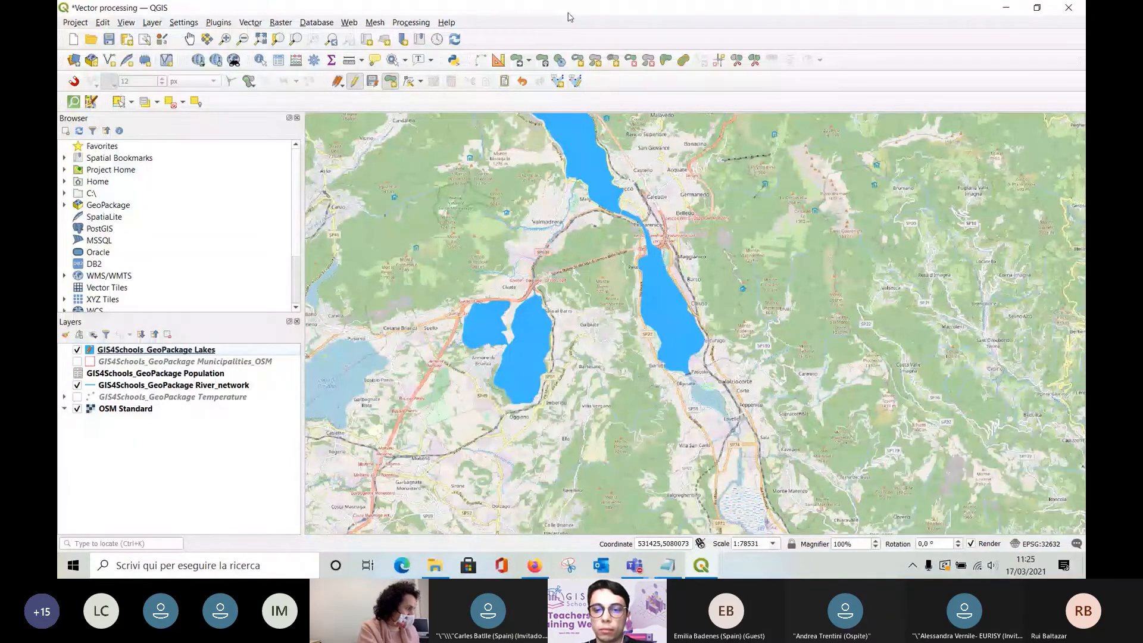
Check the Microsoft Teams meeting chat for new messages and return to QGIS.
left_click(653, 480)
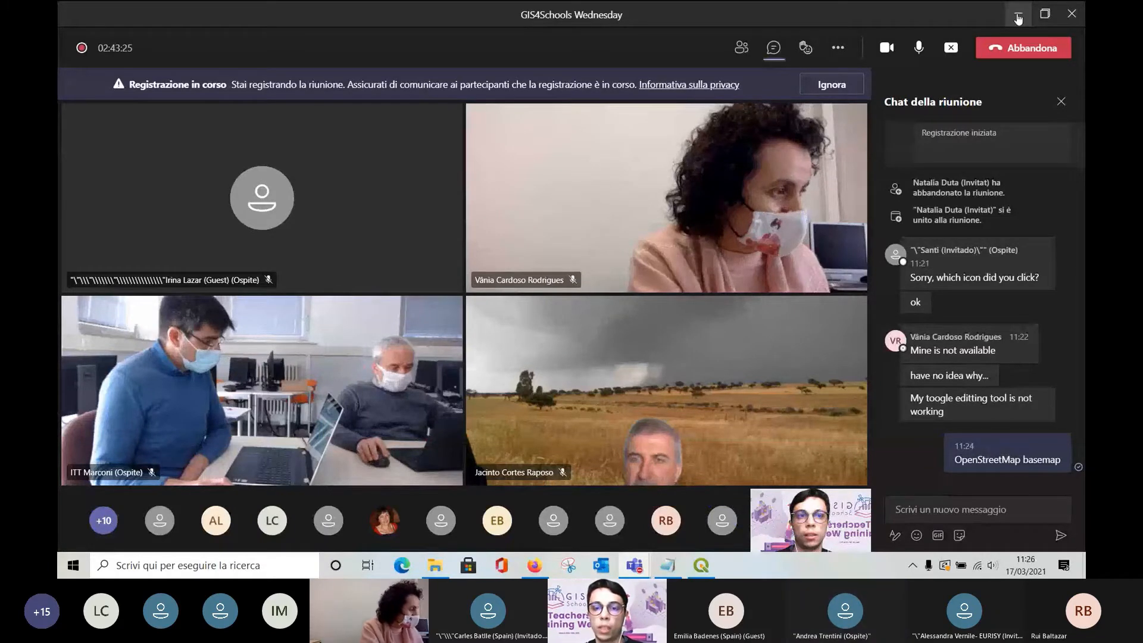
left_click(1018, 16)
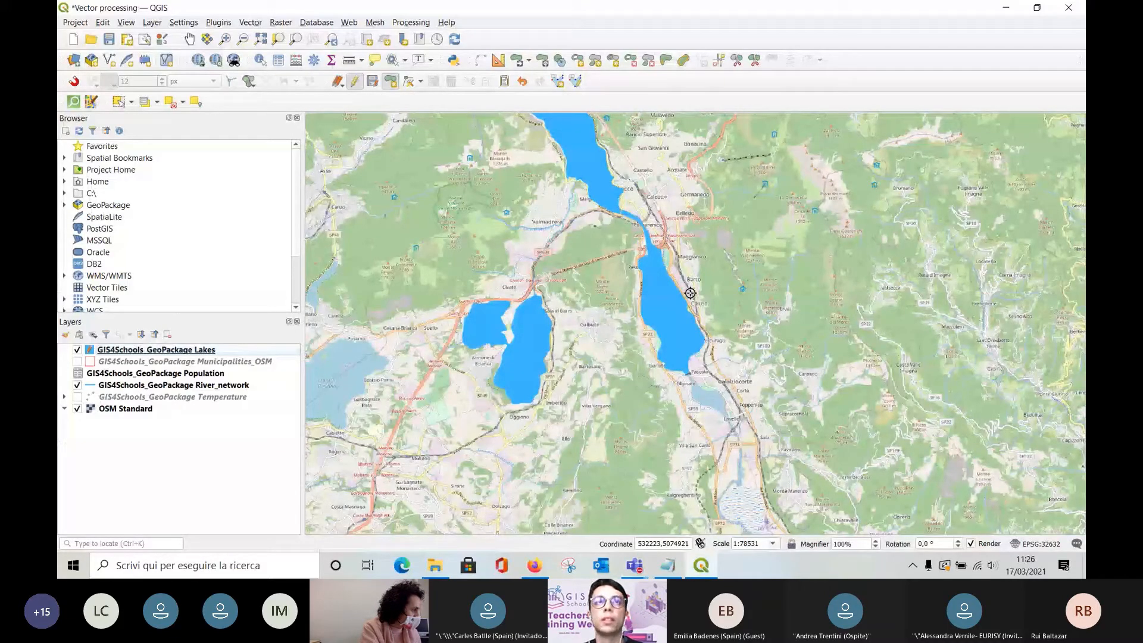
Digitize the small lake south of Lago di Garlate as a new Lakes polygon, tracing its OSM shoreline from the bridge to the southern outlet.
scroll(690, 295, "up", 1)
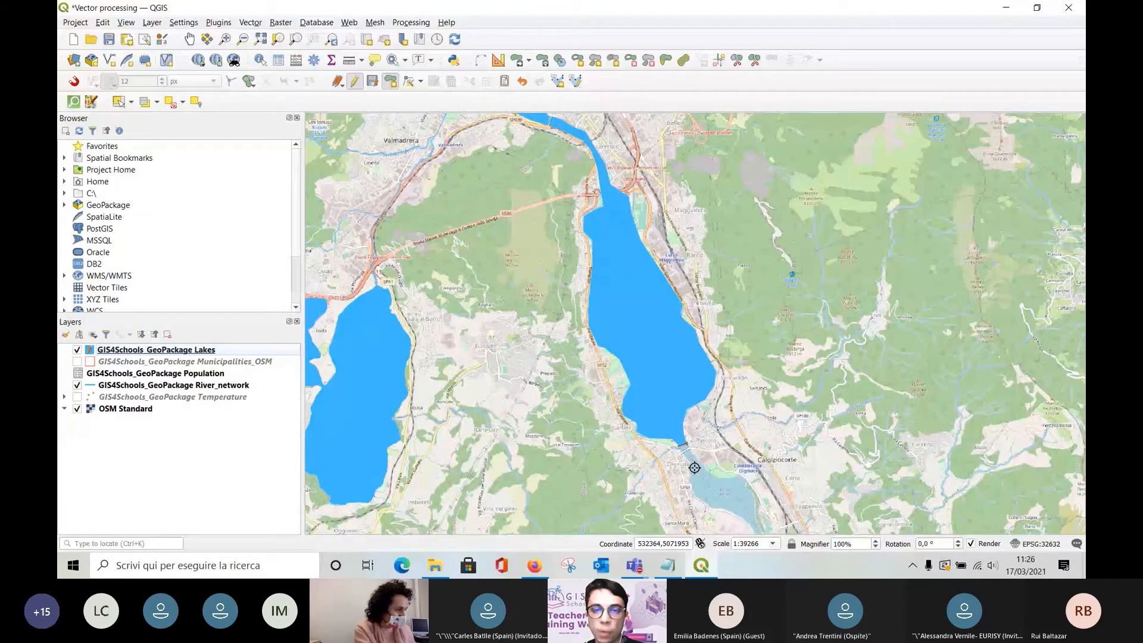
scroll(695, 467, "up", 1)
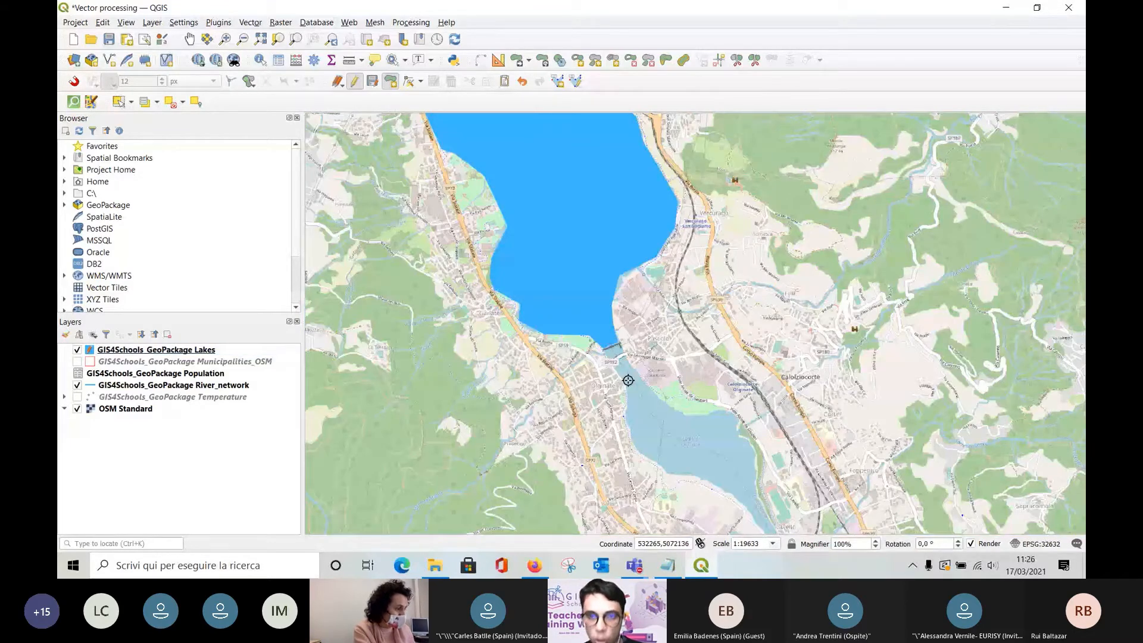
left_click_drag(628, 380, 637, 265)
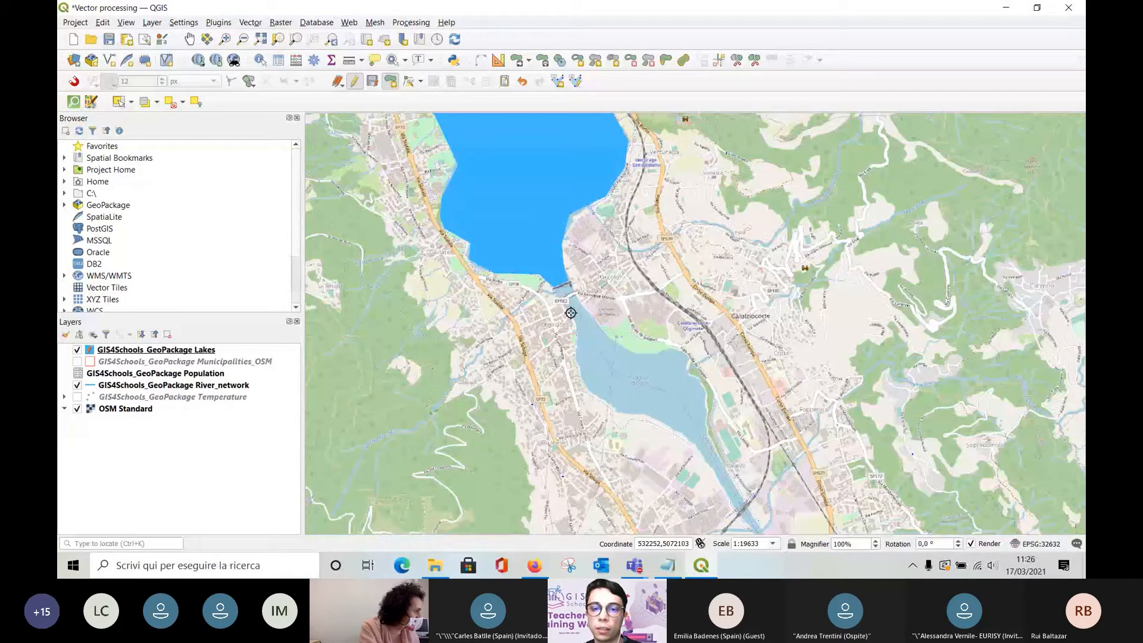
left_click(555, 290)
left_click(570, 312)
left_click(578, 339)
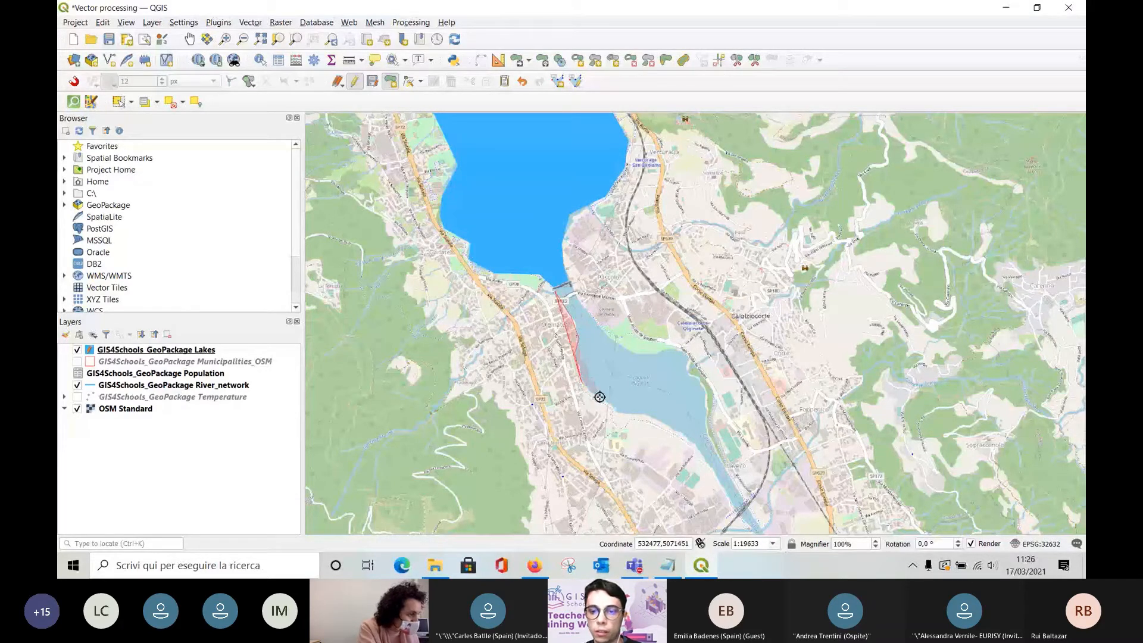
left_click(581, 411)
left_click(632, 416)
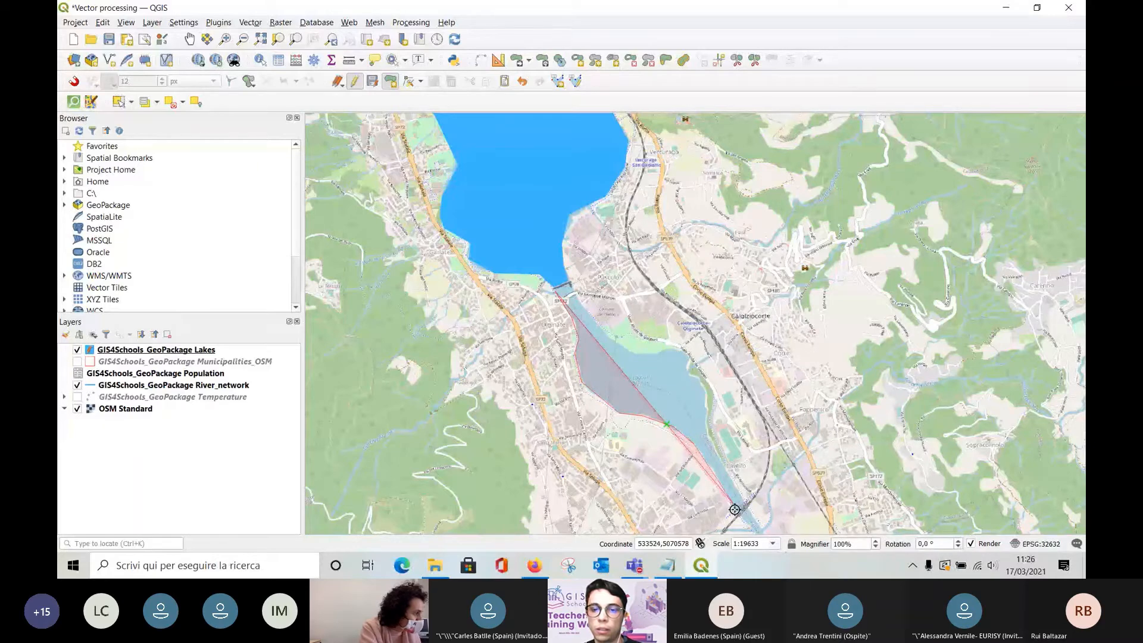
left_click(734, 510)
left_click(706, 395)
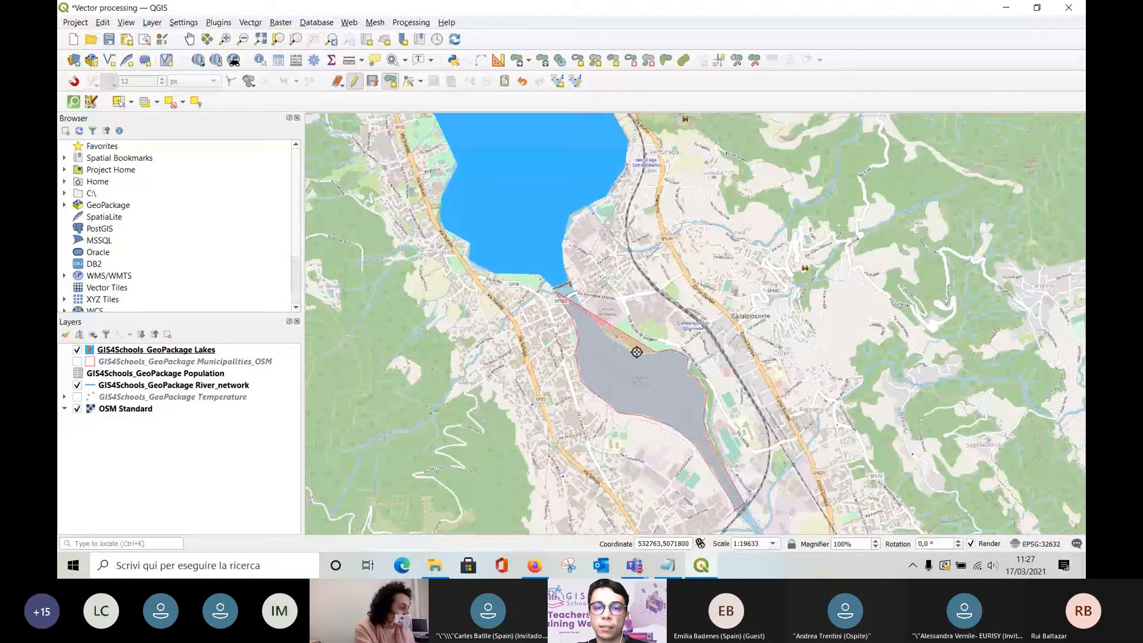
right_click(571, 284)
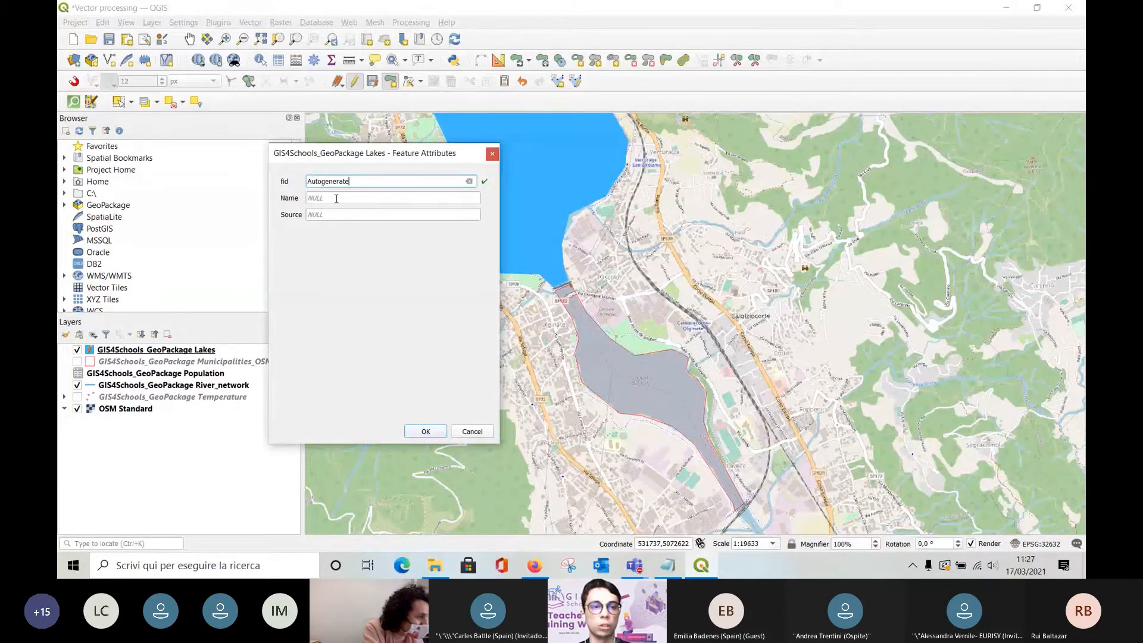
Set the new lake's Name to "Lago di Olginate" and Source to "OpenStreetMap basemap", and save the feature with an autogenerated fid.
left_click(338, 198)
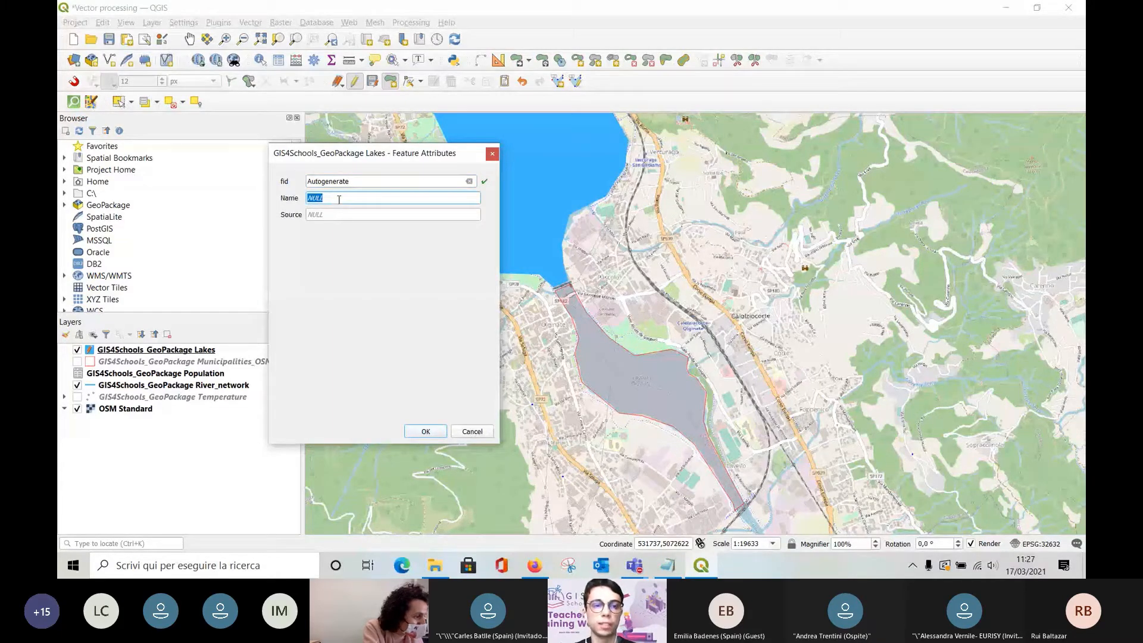
type("Lago di Ol")
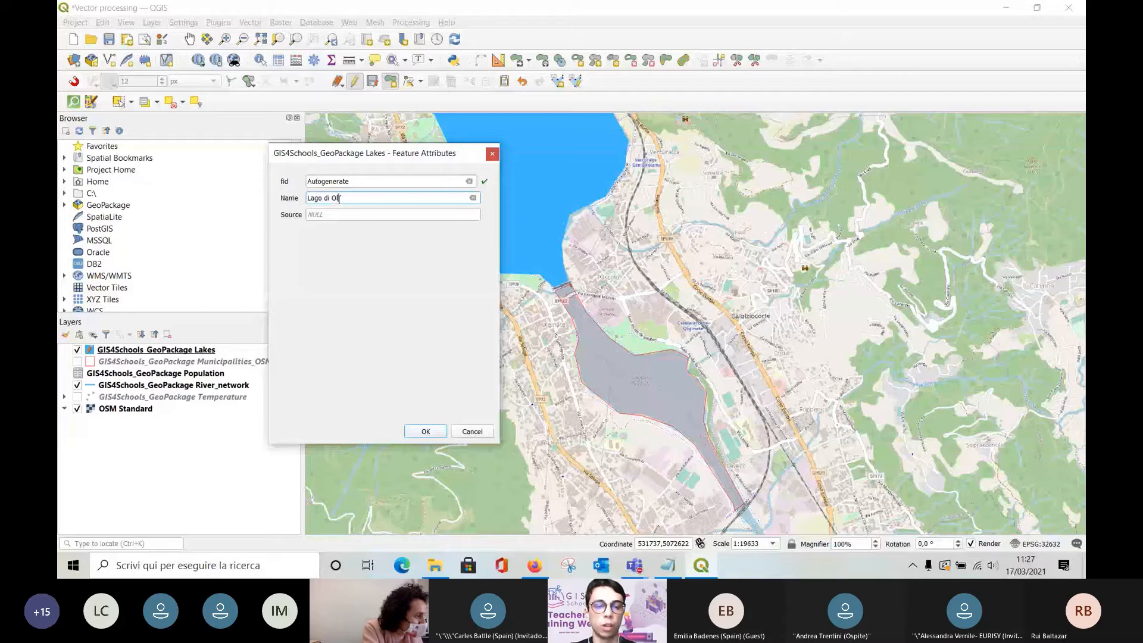
type("ginate")
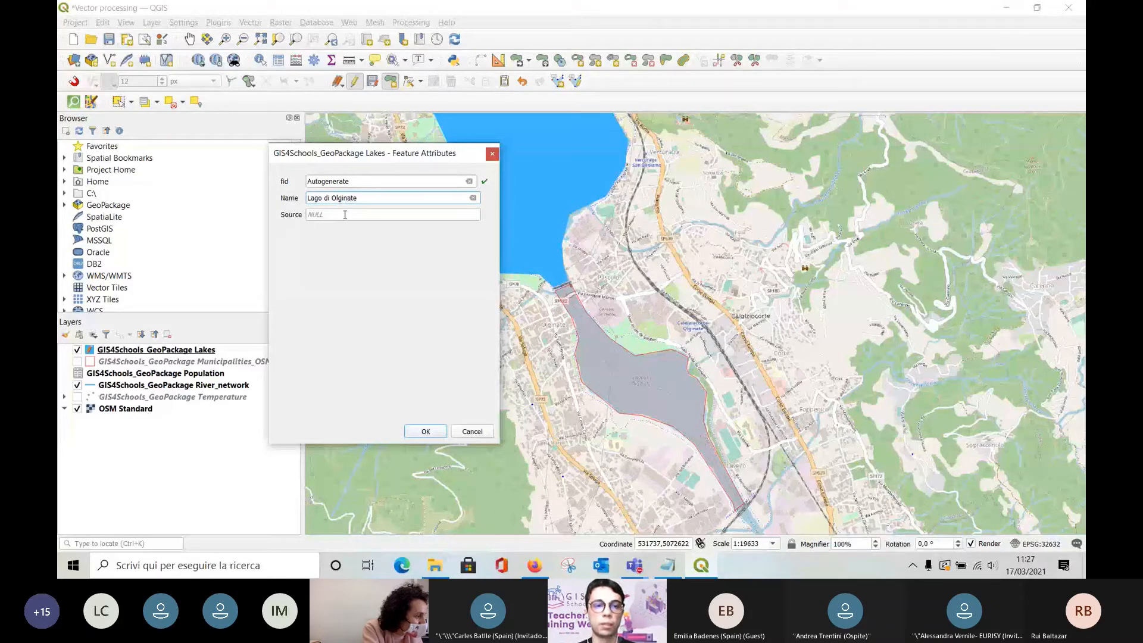
left_click(345, 215)
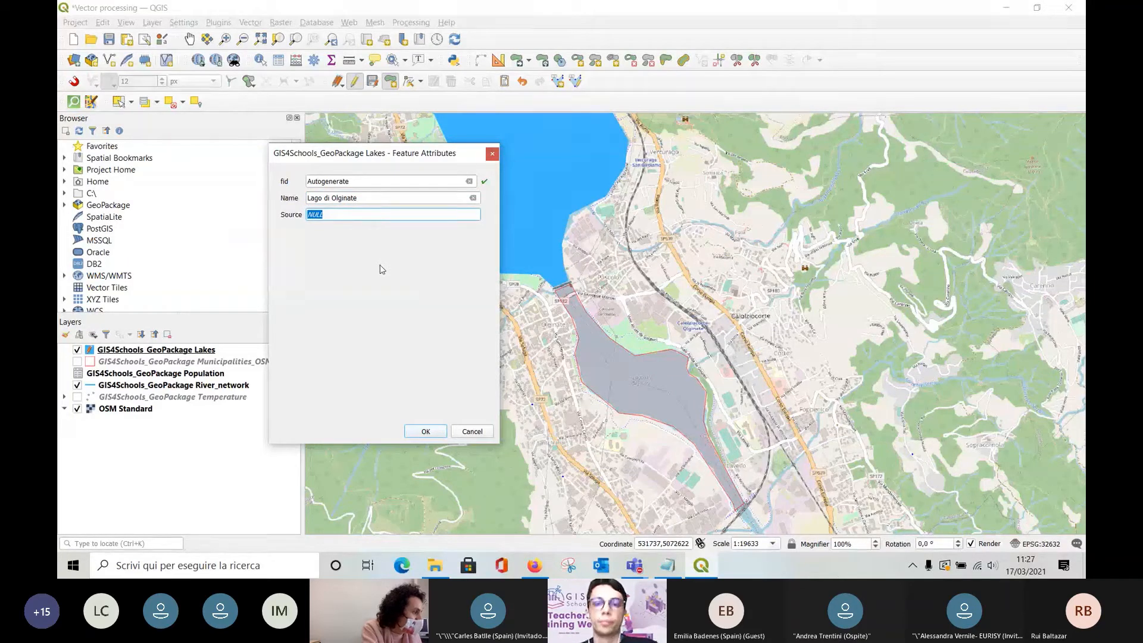
type("OpenStreetMap basemap")
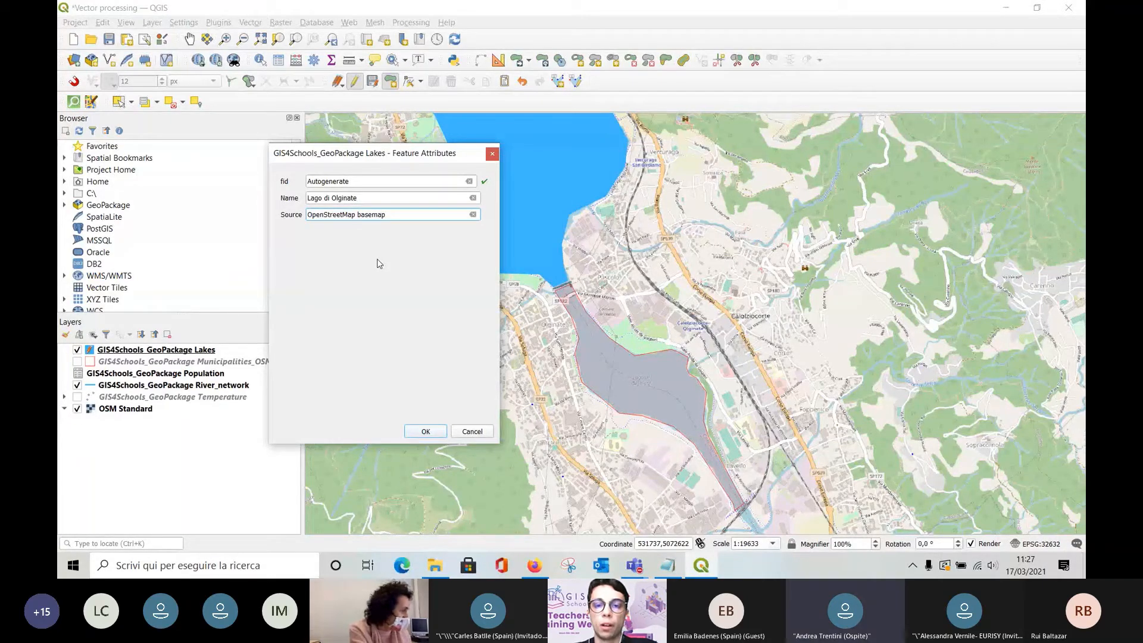
left_click(424, 433)
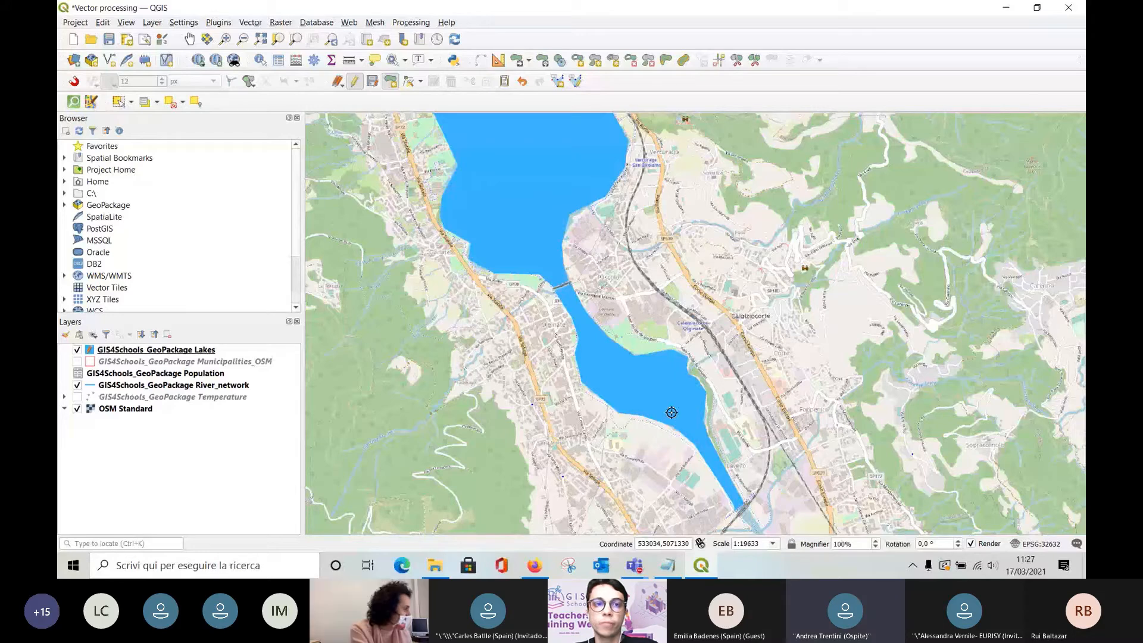
scroll(671, 413, "down", 2)
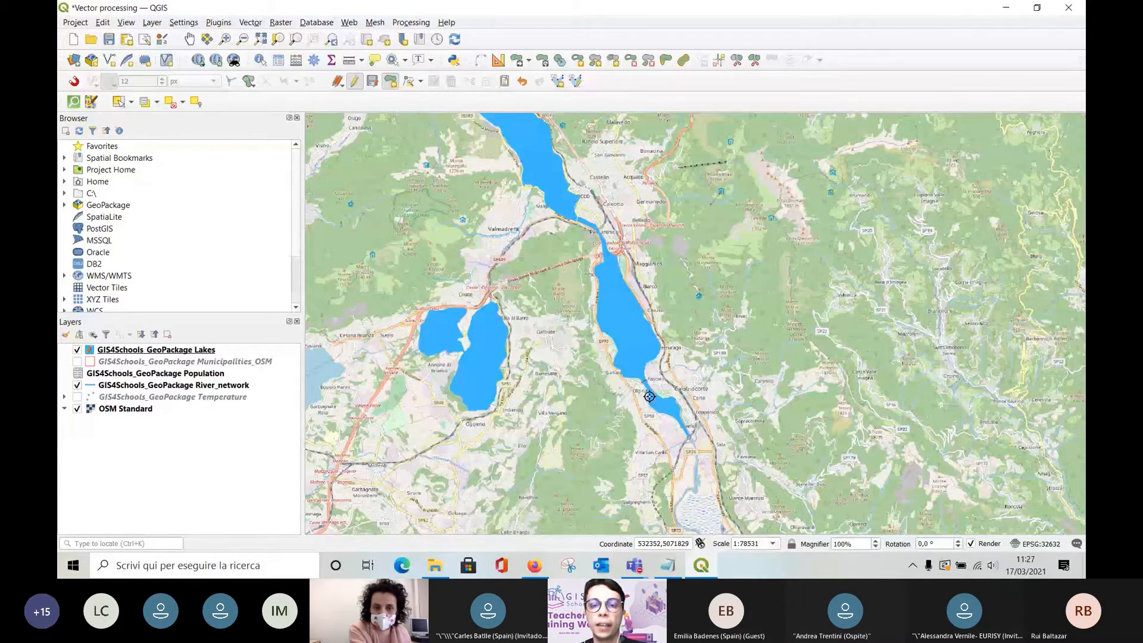
scroll(677, 419, "up", 1)
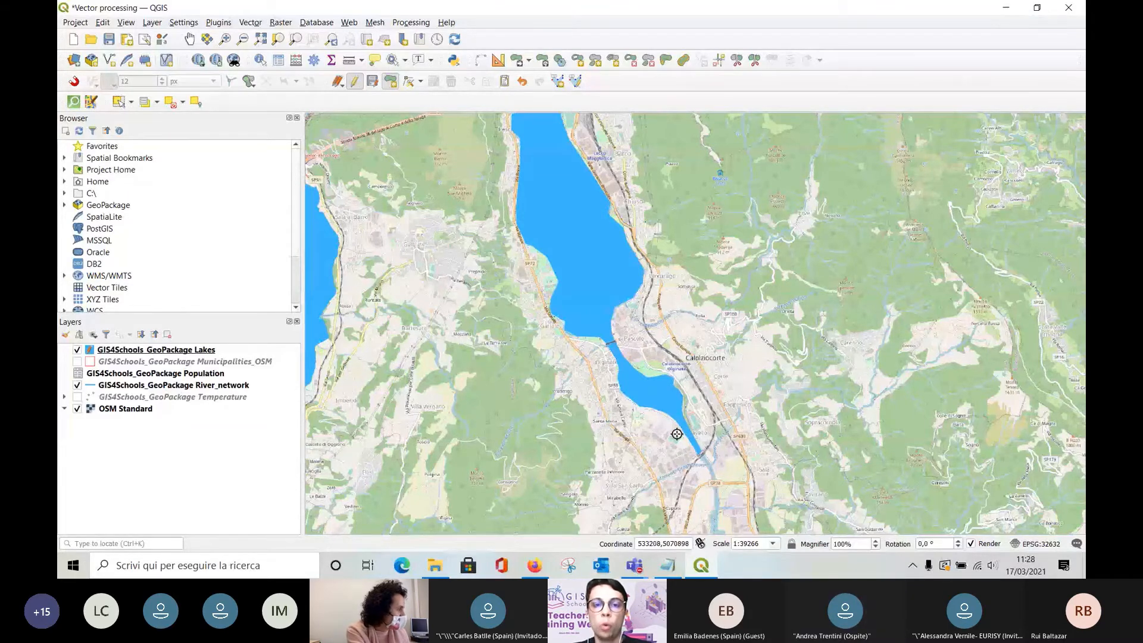
scroll(677, 434, "up", 1)
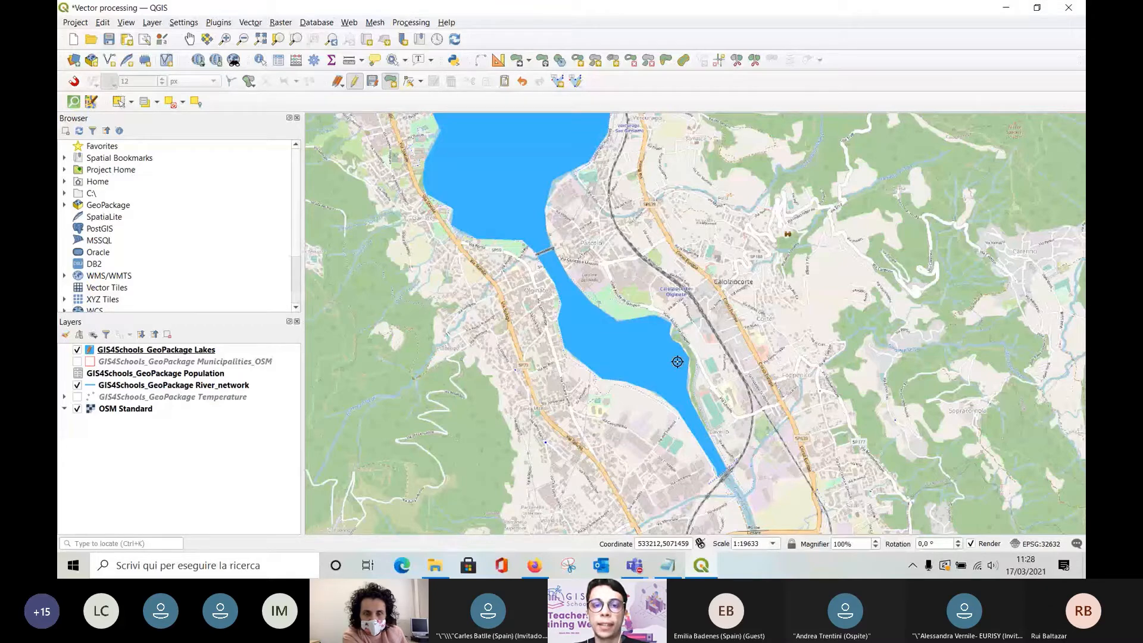
scroll(677, 361, "up", 1)
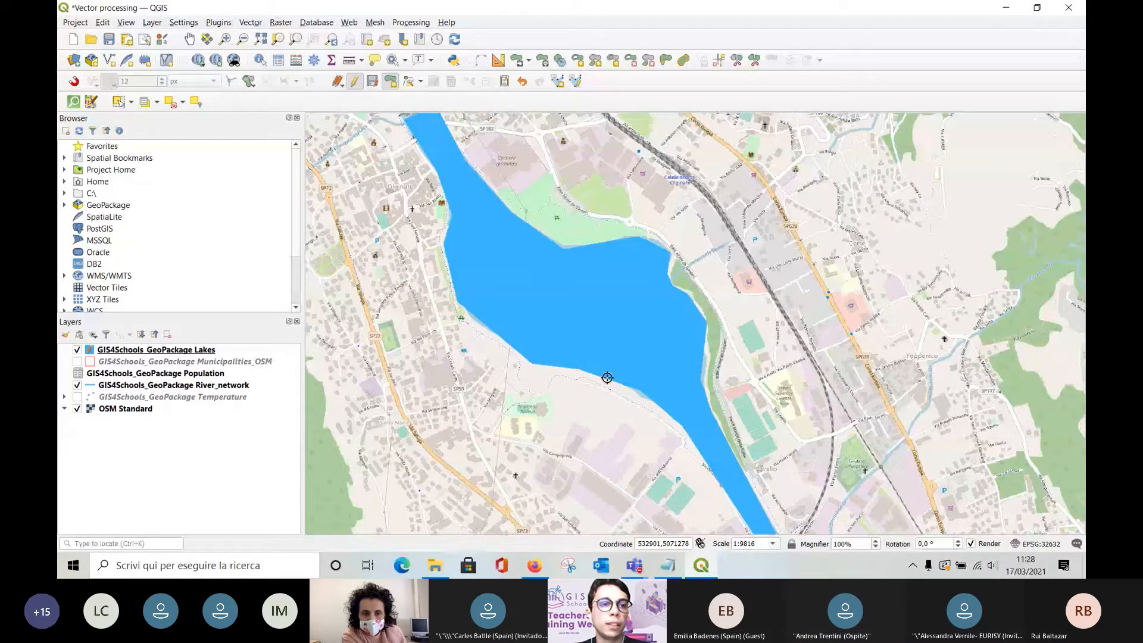
scroll(608, 378, "down", 1)
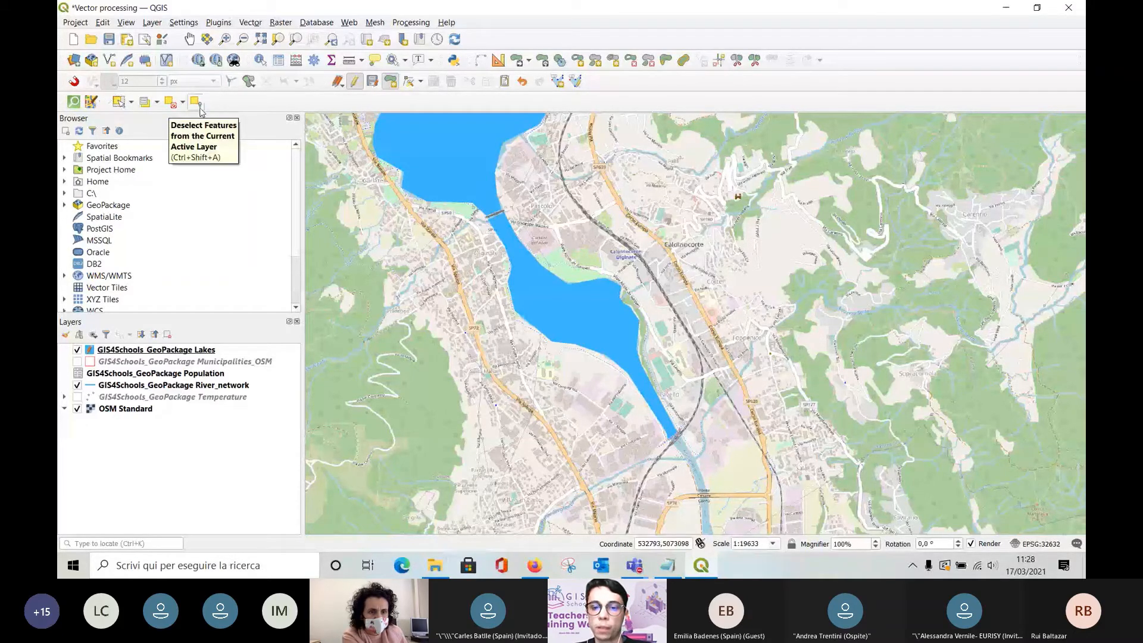
Check that the Selection Toolbar is enabled, and select the Lago di Olginate polygon in the GIS4Schools Lakes layer.
right_click(644, 37)
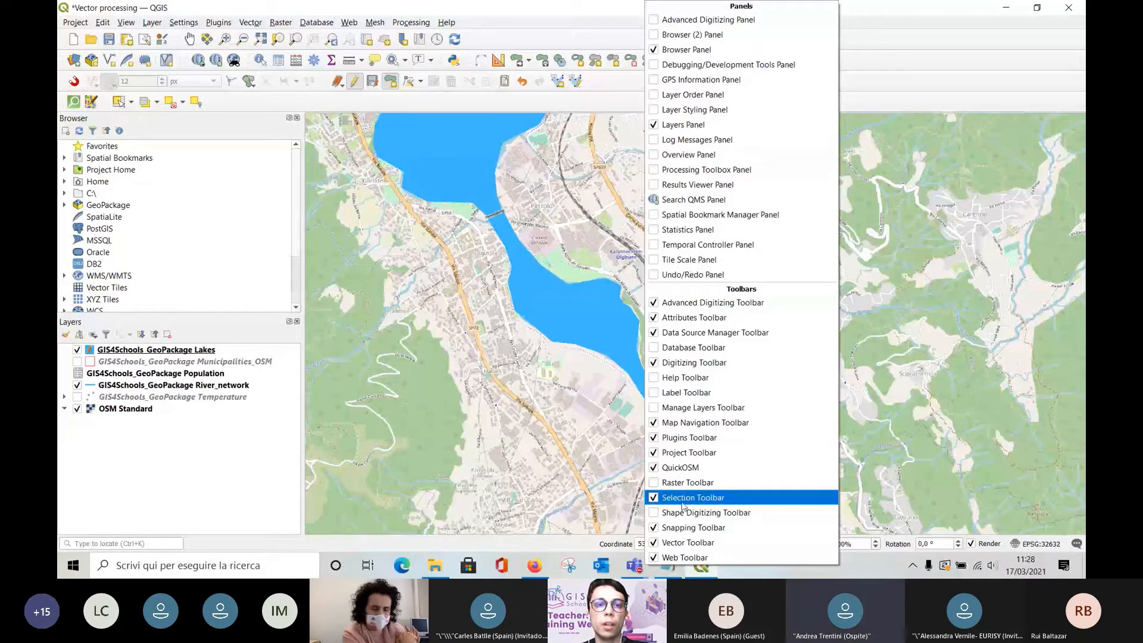
left_click(159, 108)
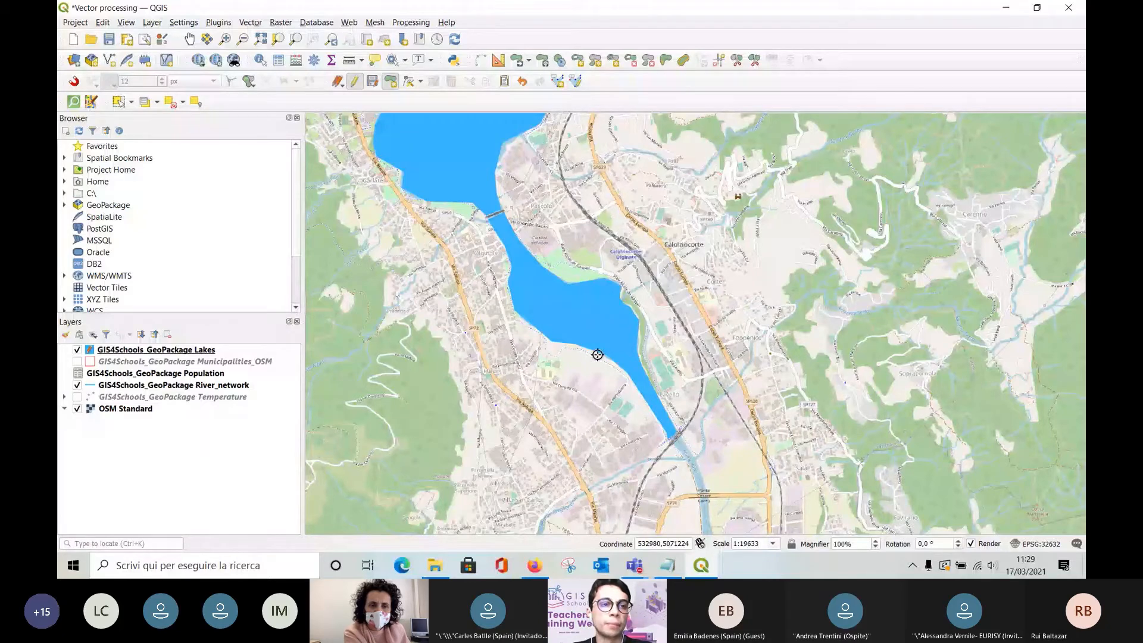
left_click(213, 353)
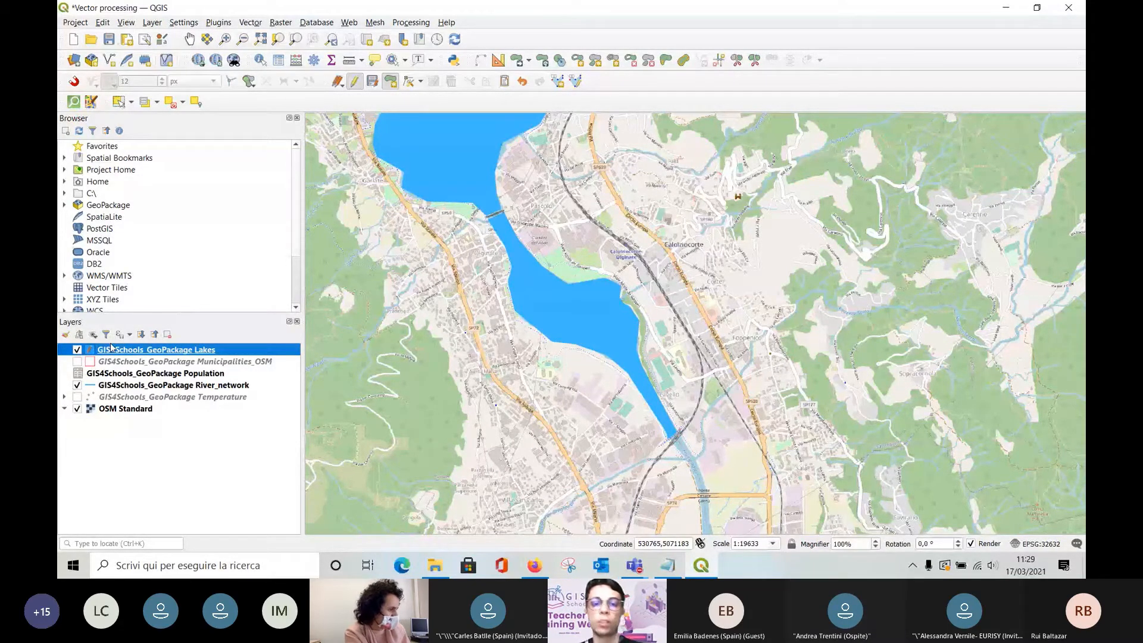
left_click(118, 101)
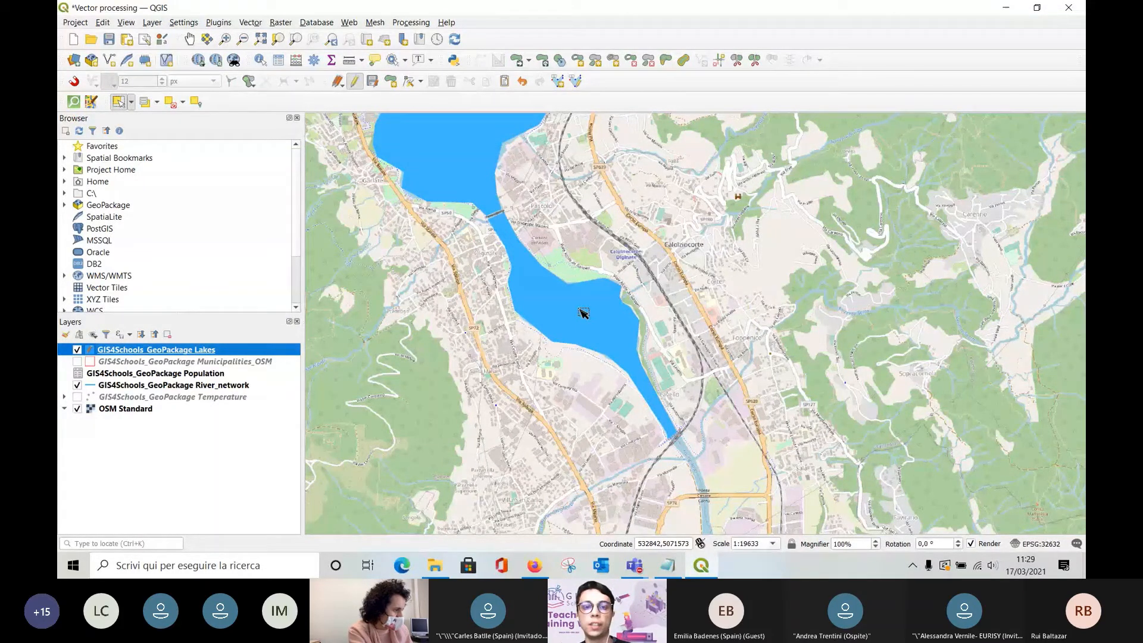
left_click(582, 314)
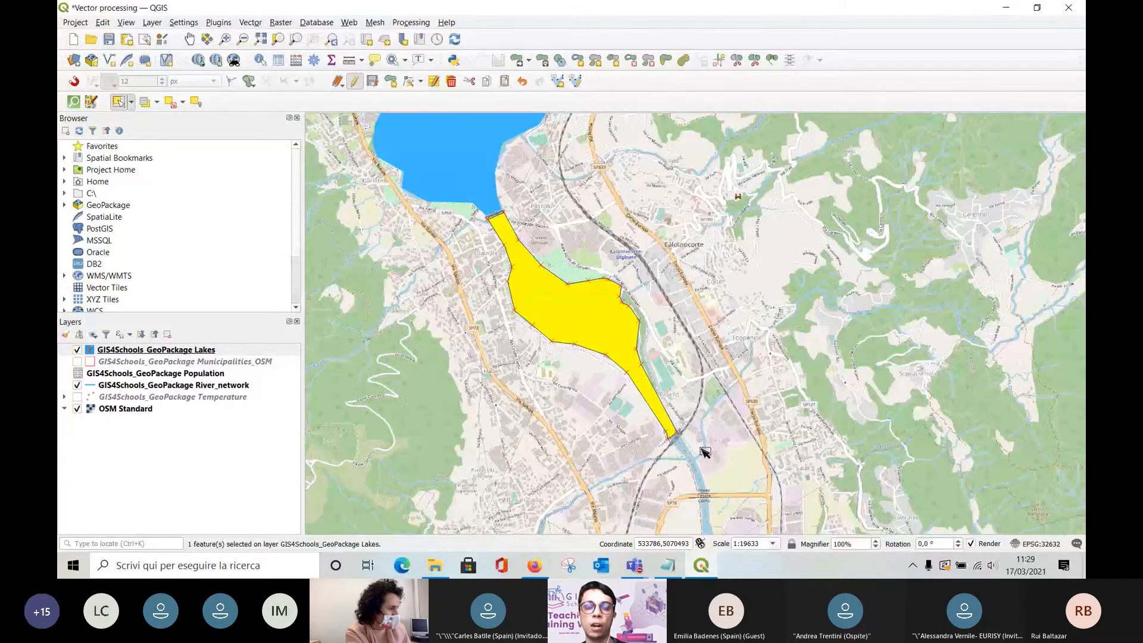
Switch to the Microsoft Teams meeting to check for new chat messages, and return to QGIS to reselect the Lago di Olginate polygon.
key("alt+Tab")
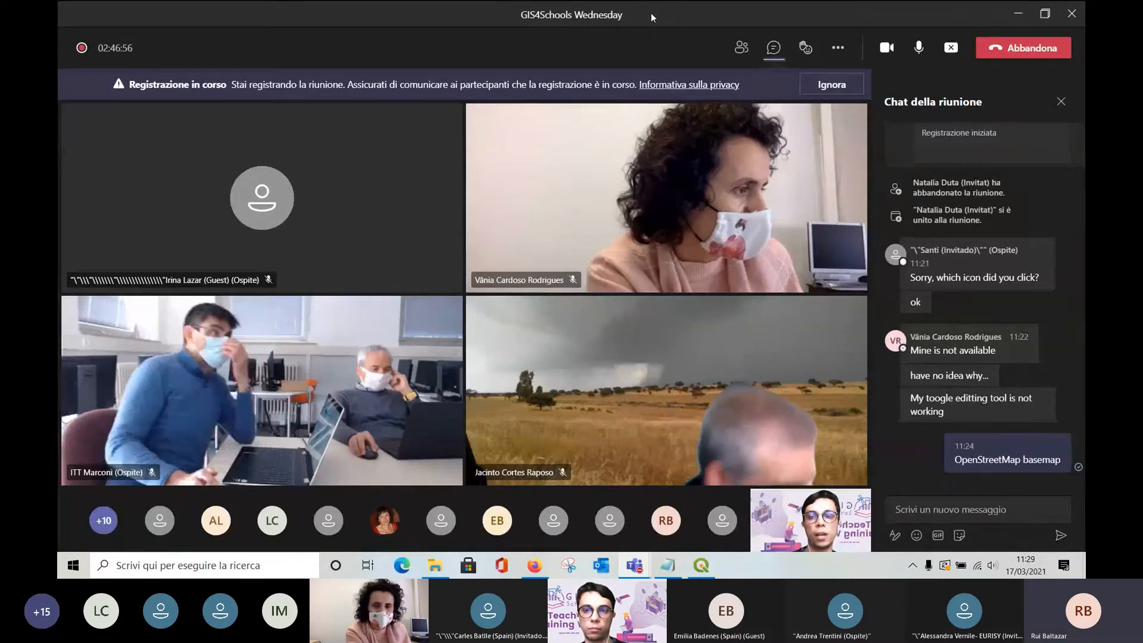
left_click(1016, 16)
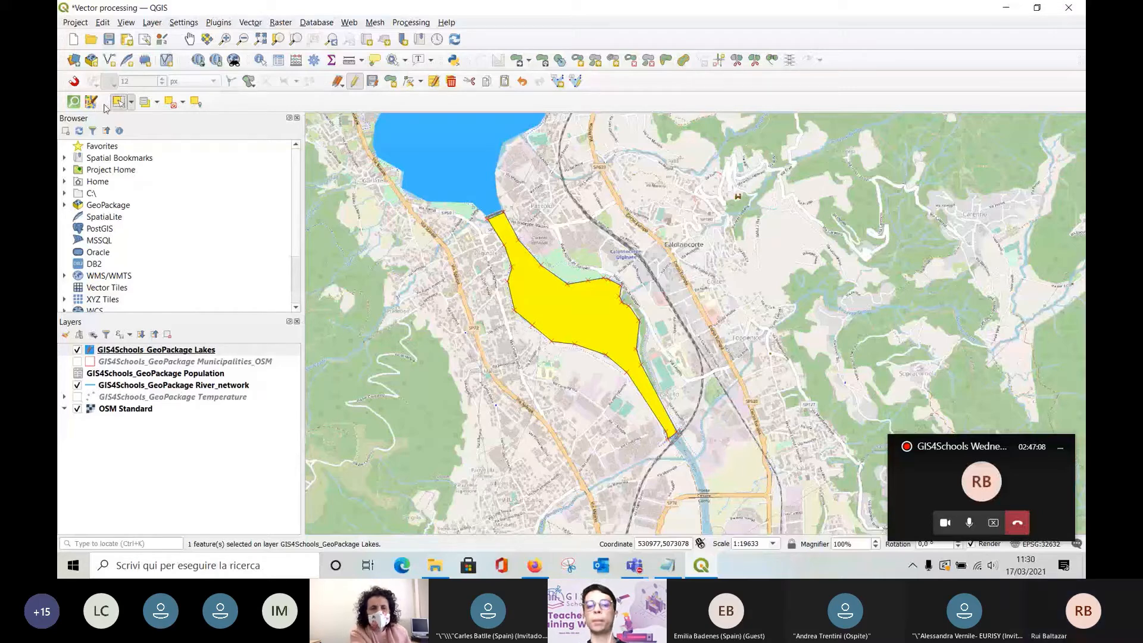
left_click(597, 331)
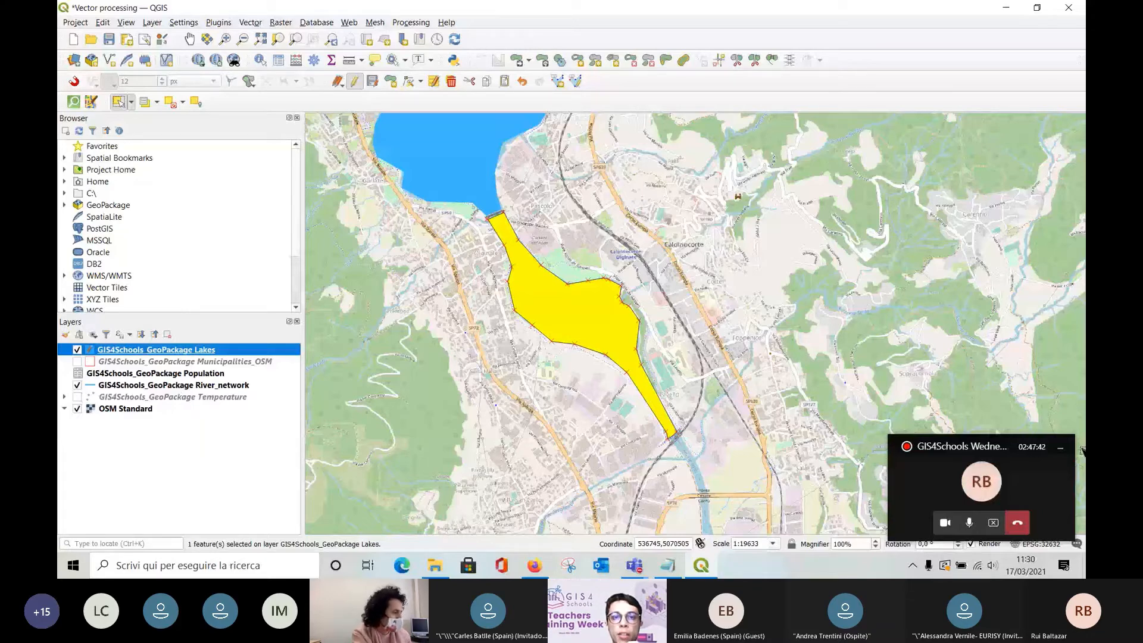
With the Vertex Tool, move one vertex on Lago di Olginate's northeastern shore slightly outward to follow the OSM shoreline.
scroll(564, 298, "up", 1)
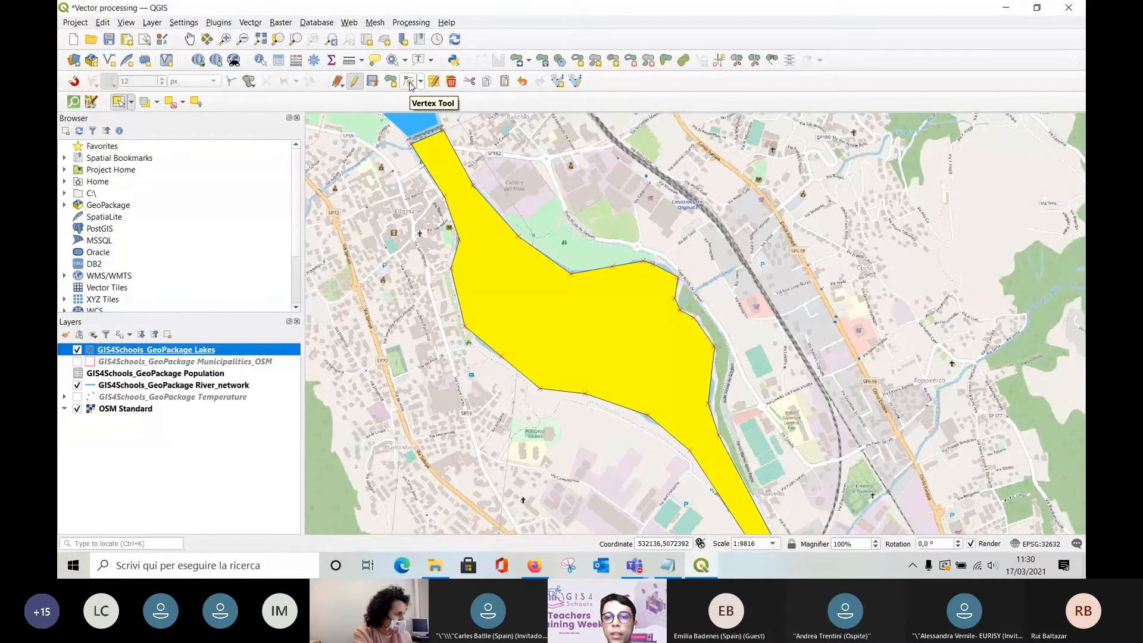
left_click(409, 83)
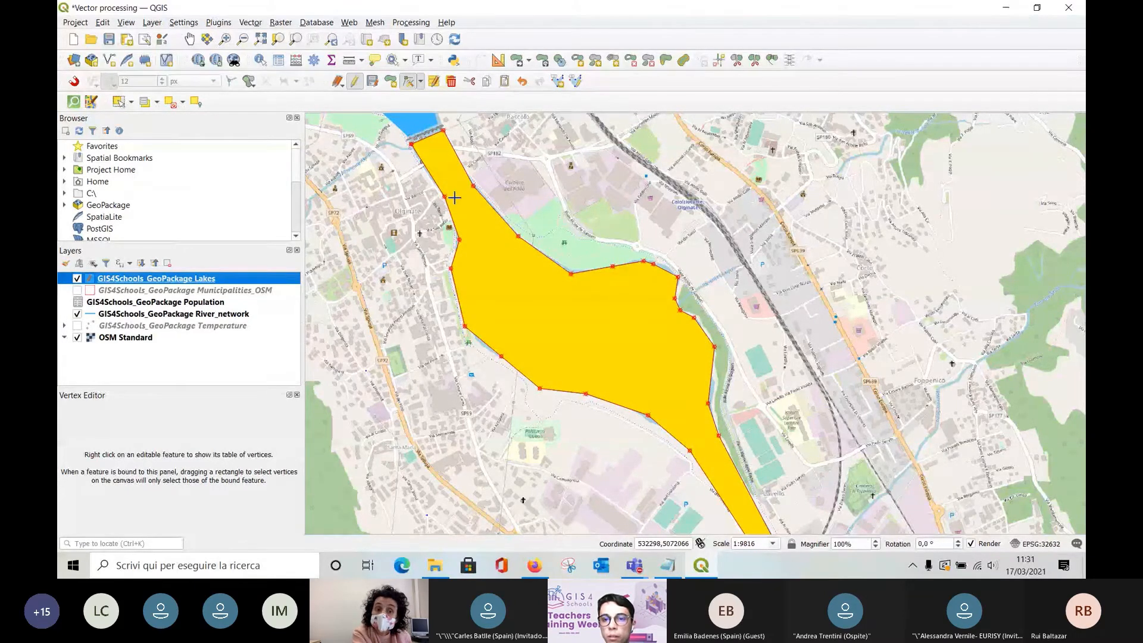
left_click(654, 264)
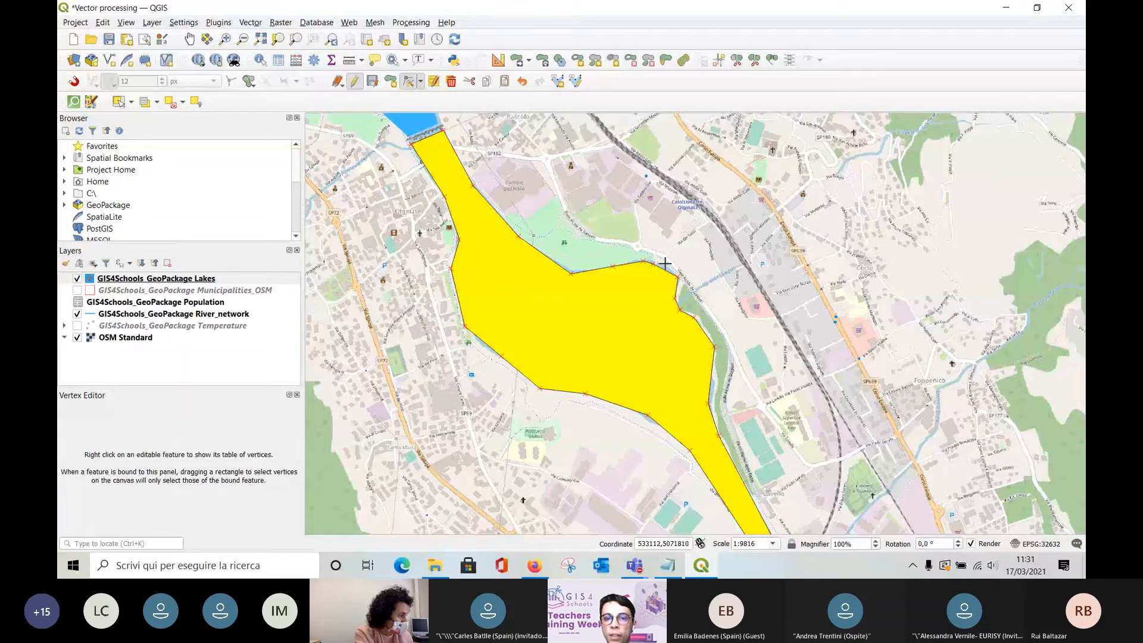
left_click(665, 264)
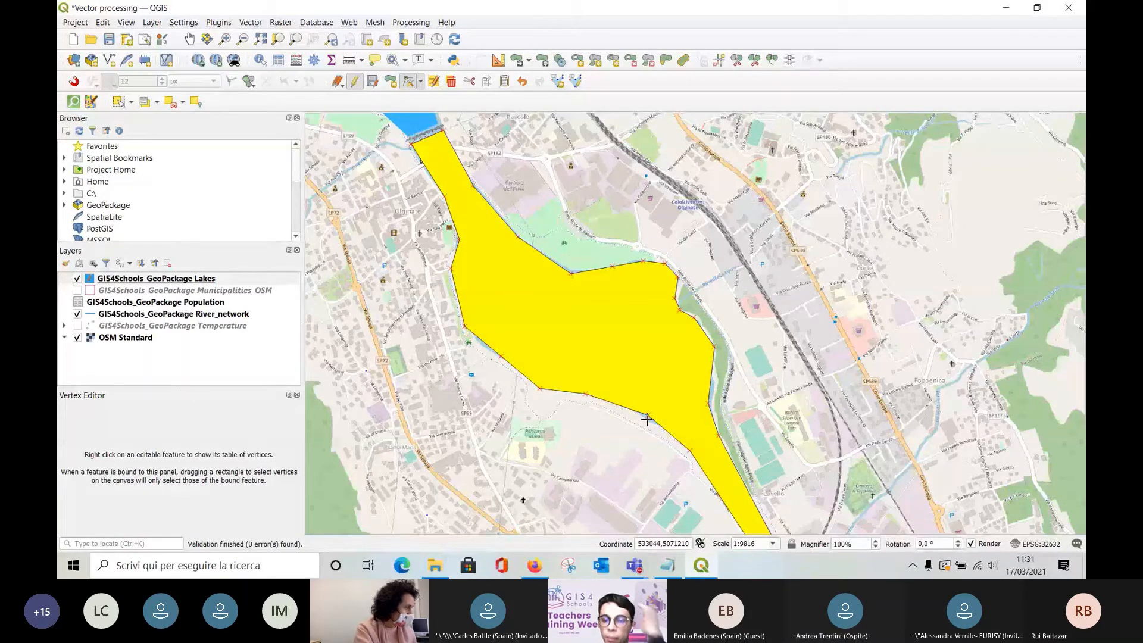
Select the Lago di Garlate polygon, north of Lago di Olginate, with the feature selection tool.
scroll(644, 328, "down", 1)
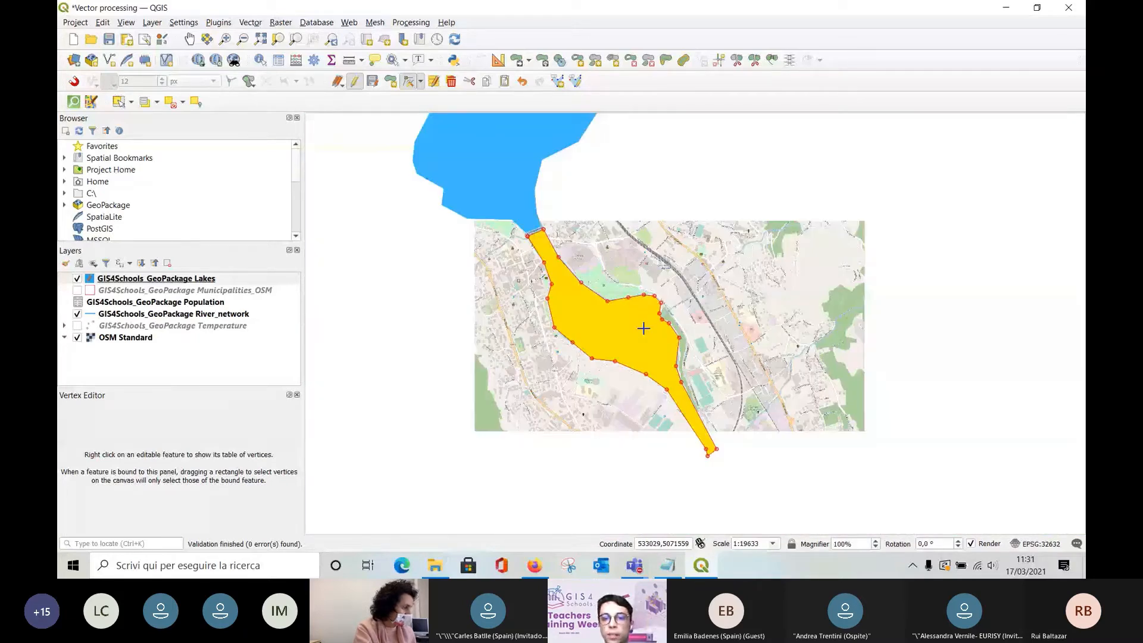
scroll(644, 328, "down", 1)
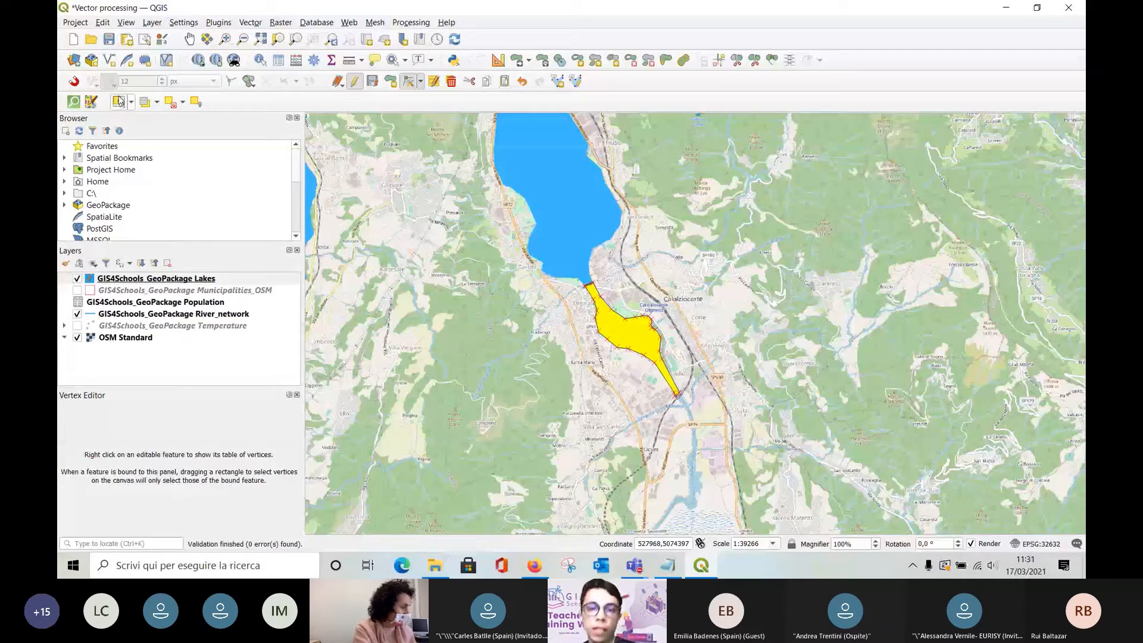
left_click(119, 101)
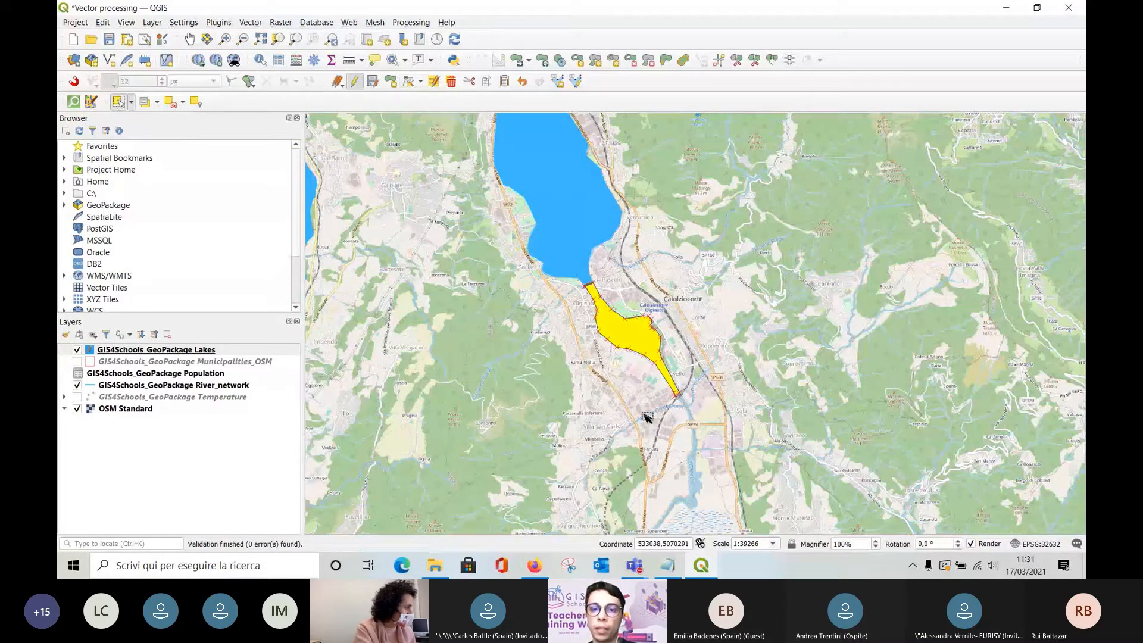
scroll(647, 416, "down", 1)
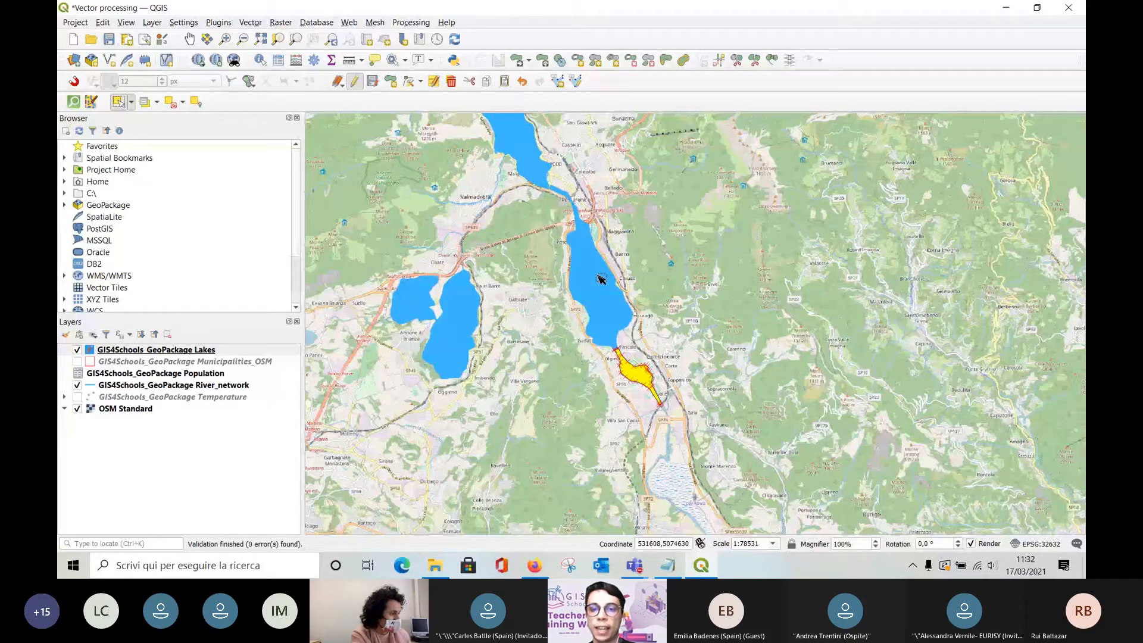
left_click(586, 247)
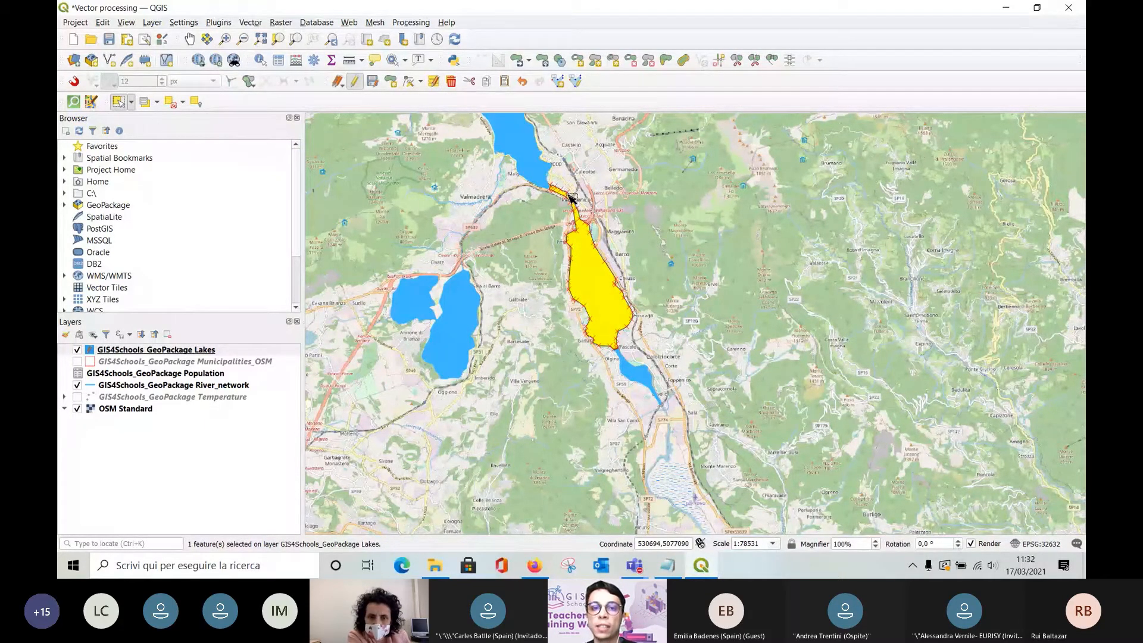
Reselect the Lago di Garlate polygon from its narrow northern channel, and clear the feature selection.
scroll(570, 198, "up", 2)
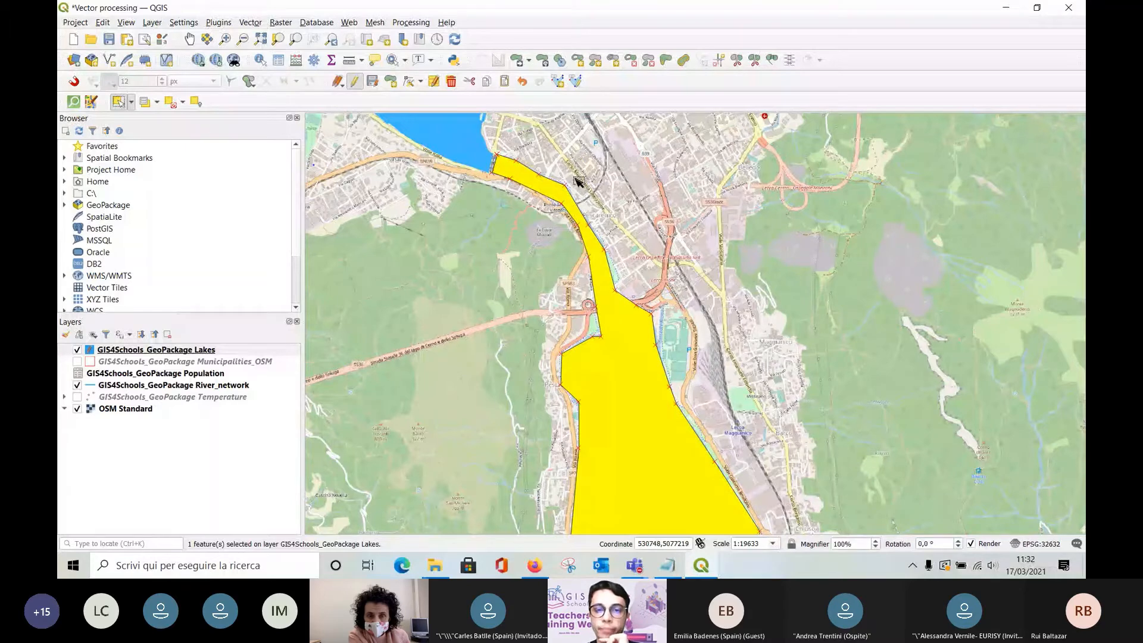
left_click(558, 173)
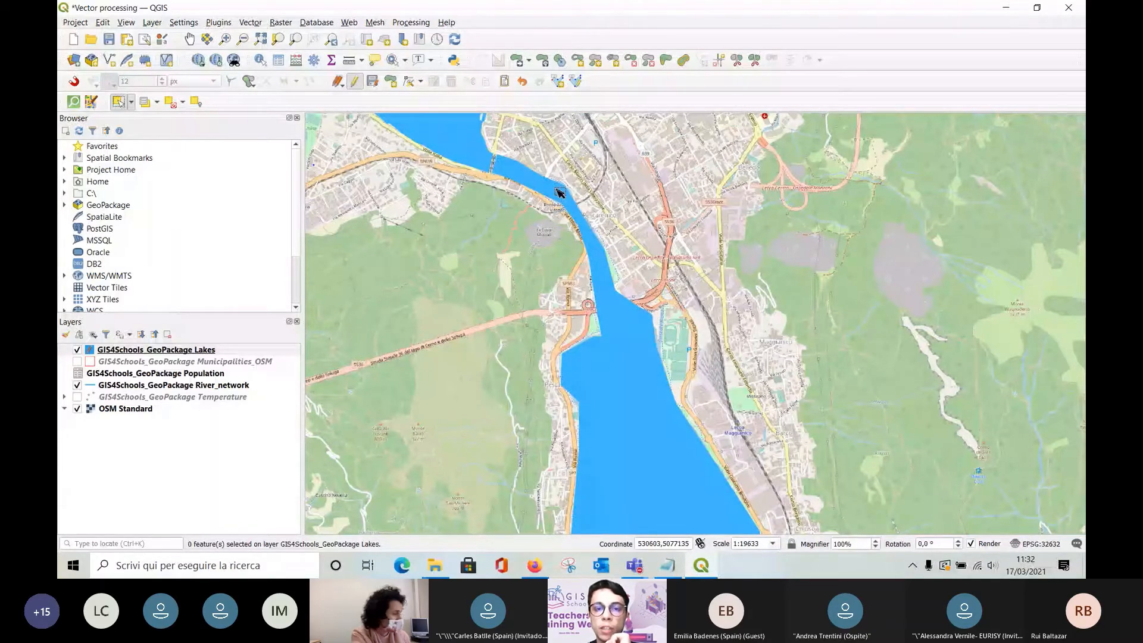
left_click(558, 192)
scroll(559, 192, "down", 1)
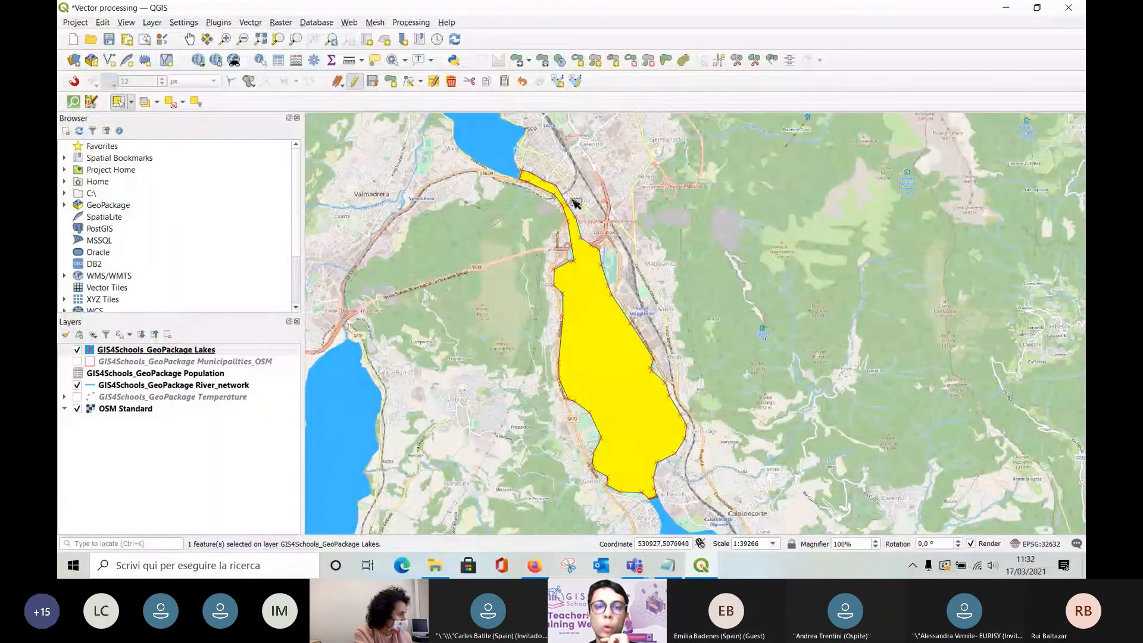
left_click(567, 208)
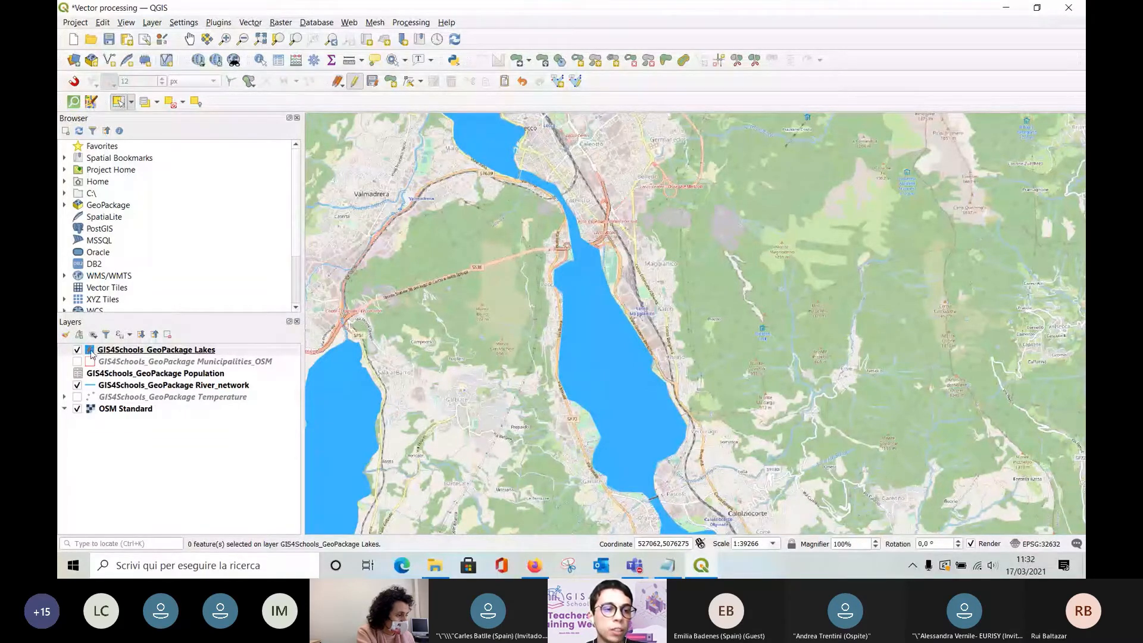
Change the Lakes layer's symbology to the "outline blue" preset and apply it to the map.
mouse_move(91, 353)
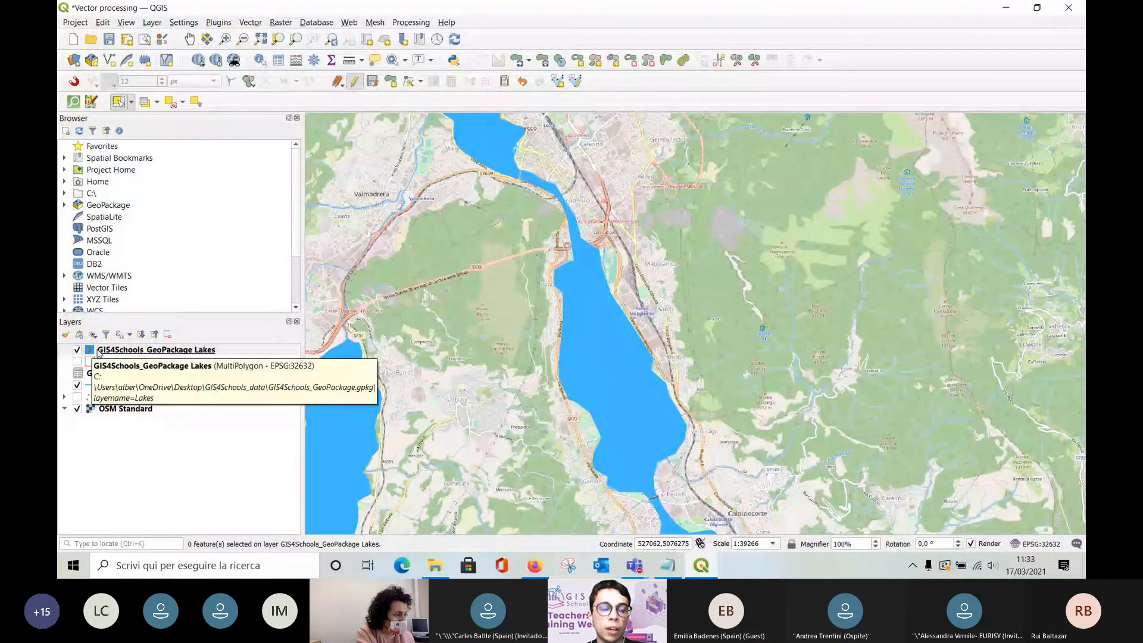
right_click(97, 351)
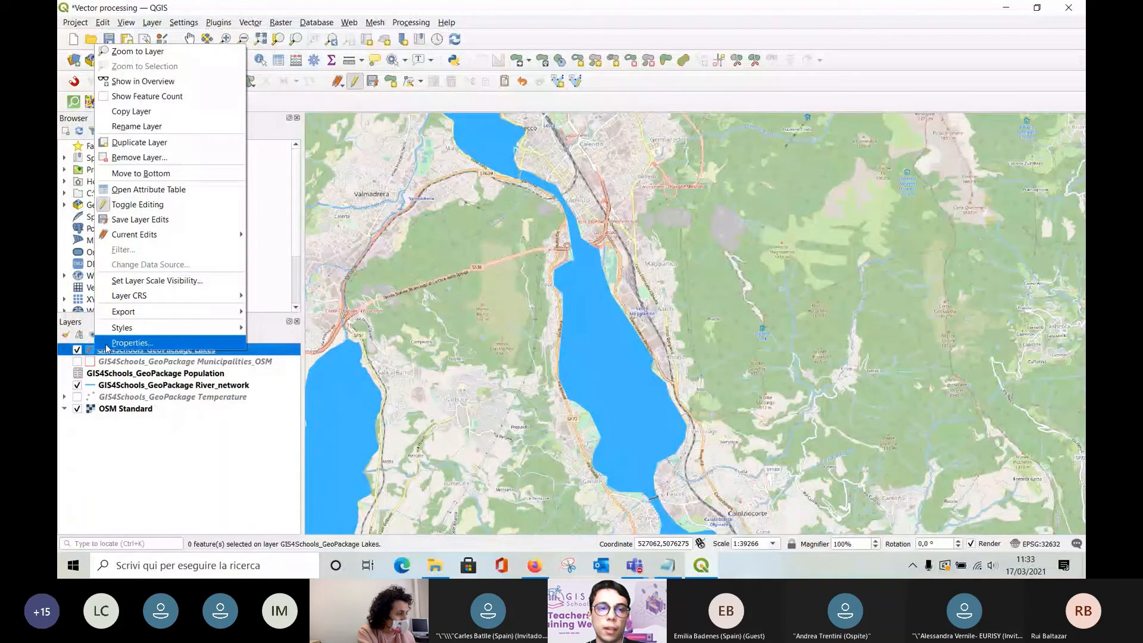
left_click(125, 343)
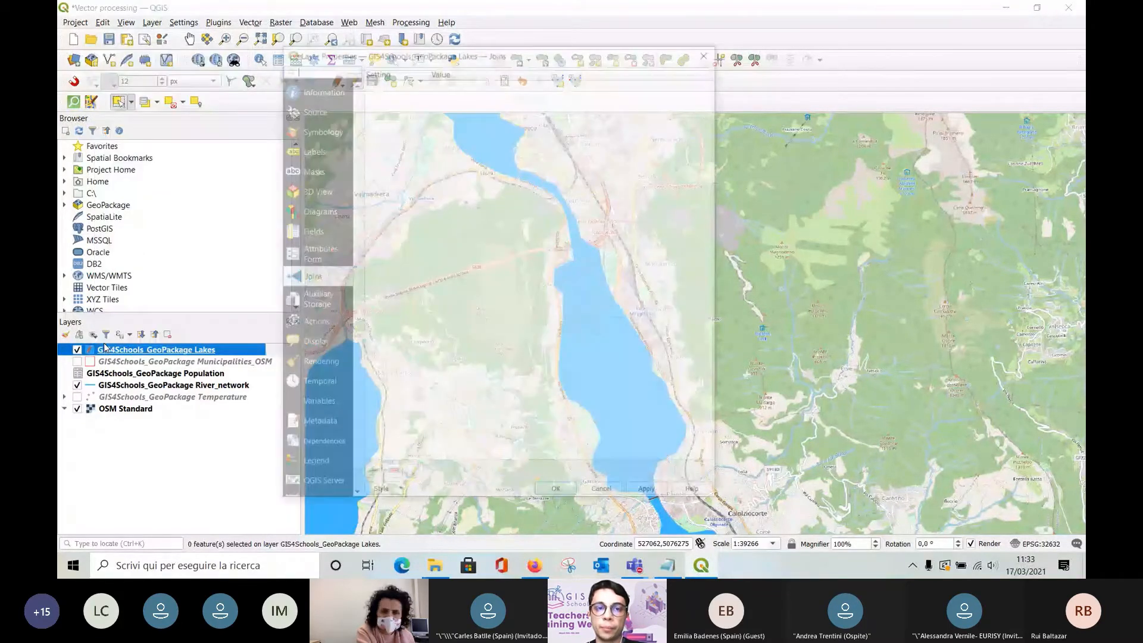
left_click(318, 130)
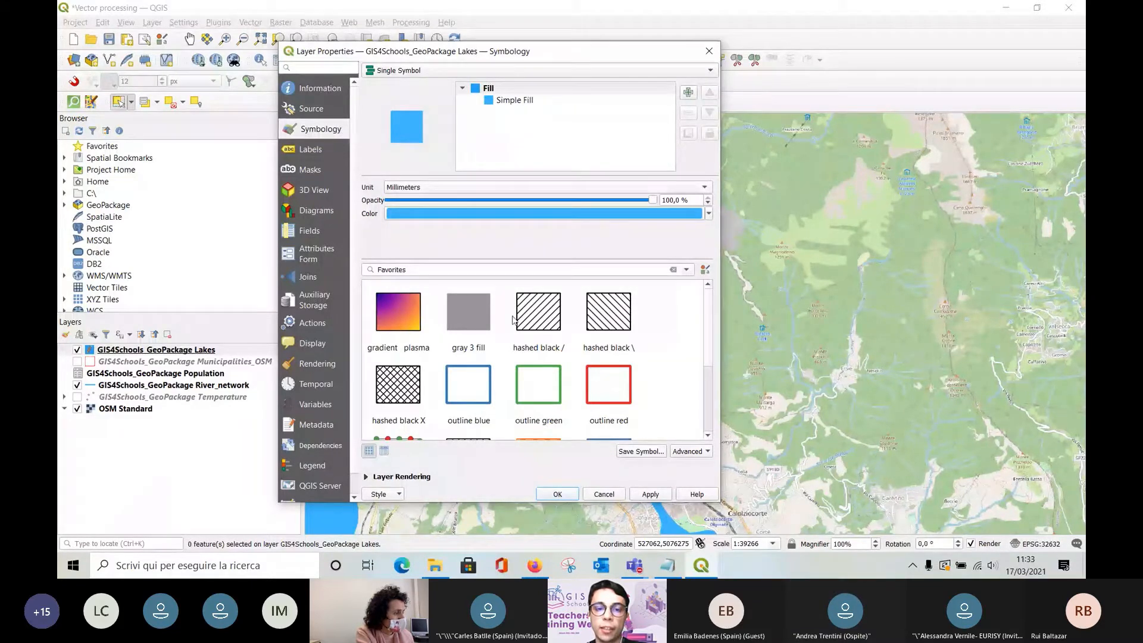
left_click(468, 393)
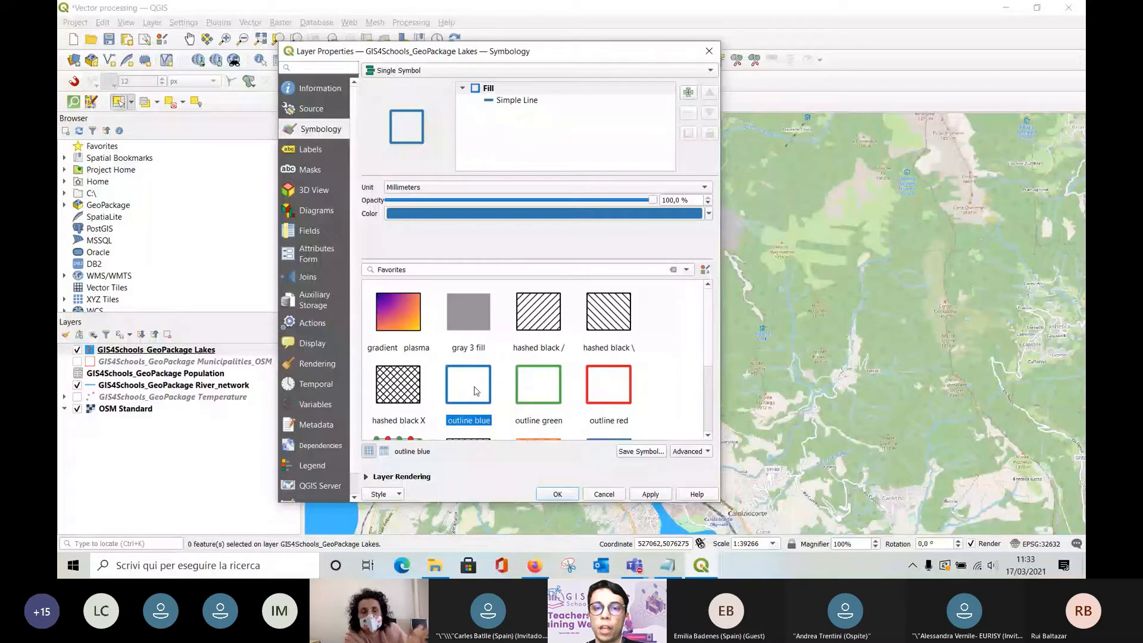
left_click(558, 494)
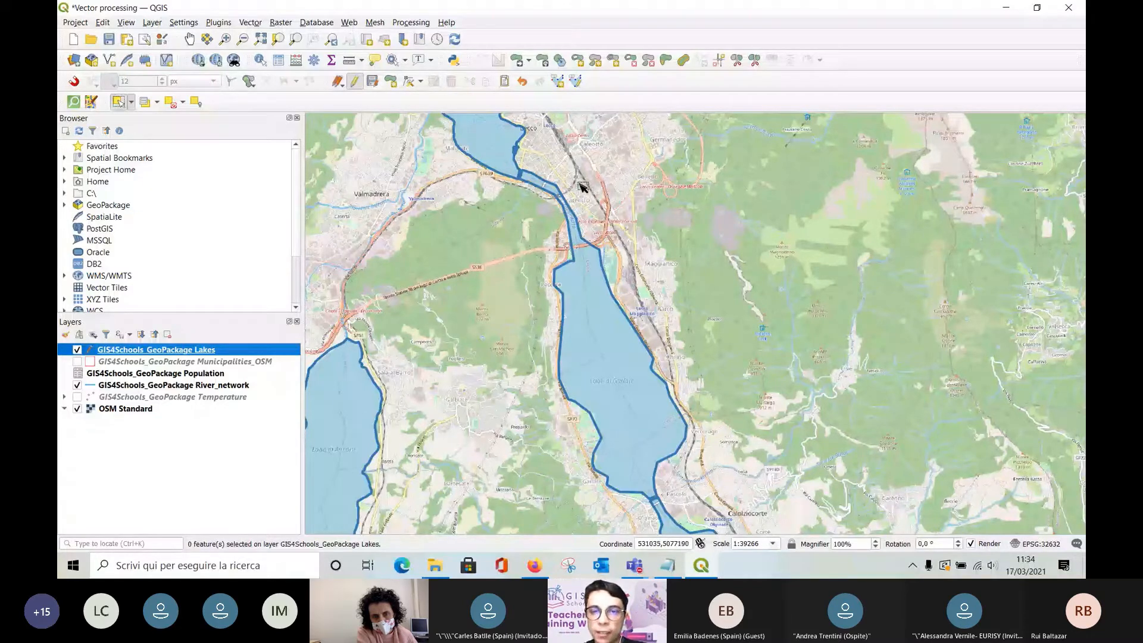
Examine the digitized Lago di Garlate outline against the OSM basemap around the island near the Ponte Azzone Visconti bridge.
scroll(581, 208, "down", 1)
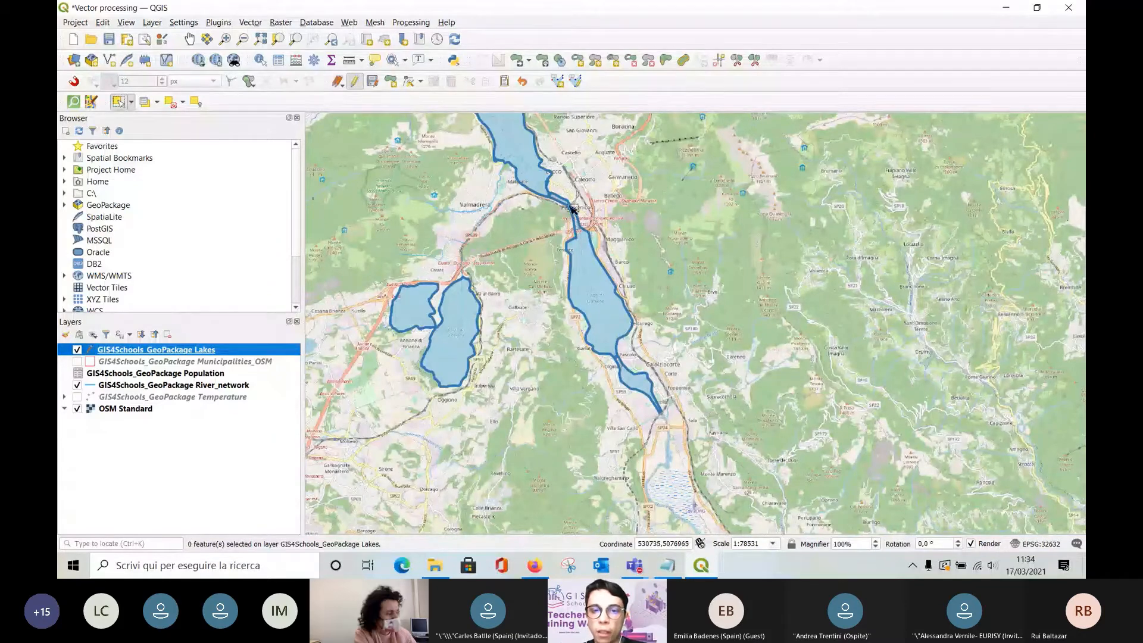
scroll(572, 208, "up", 1)
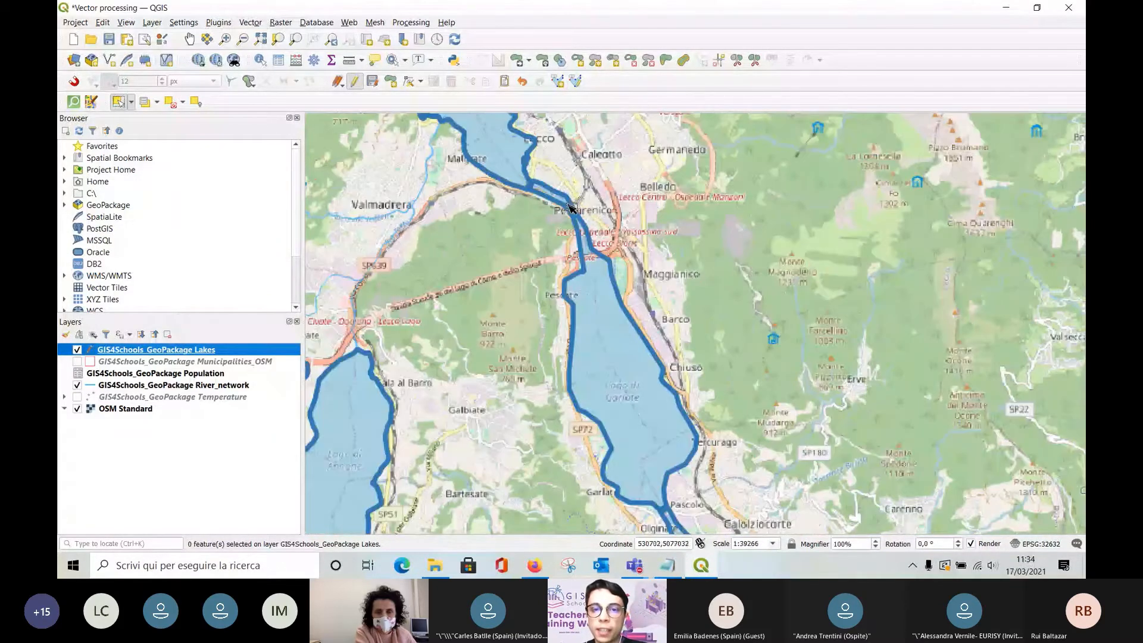
scroll(571, 208, "up", 1)
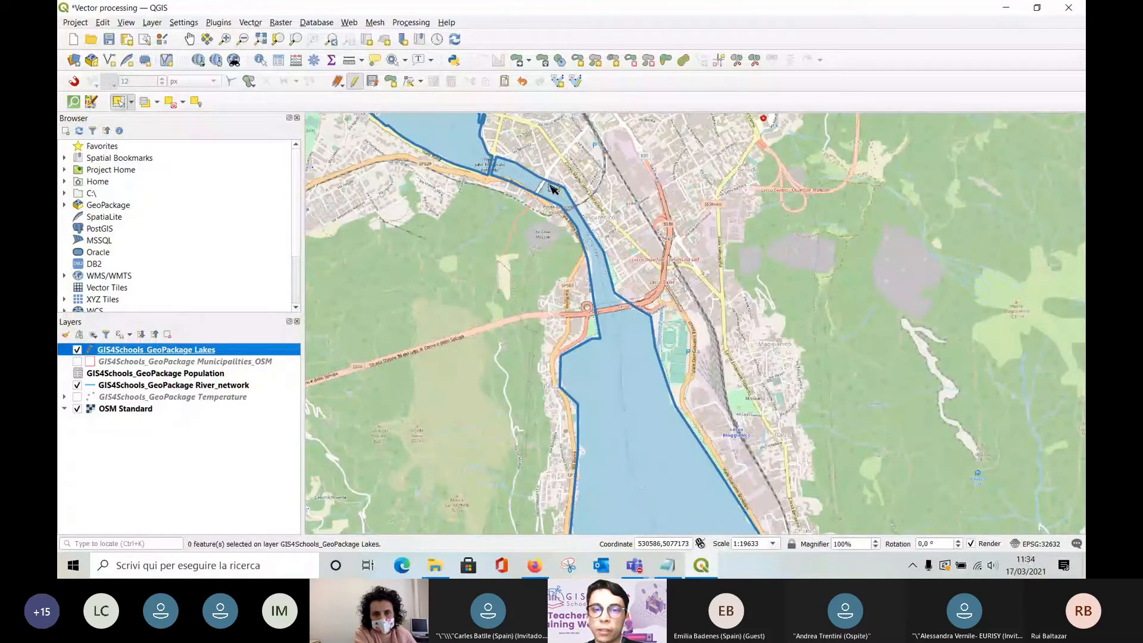
scroll(552, 189, "up", 3)
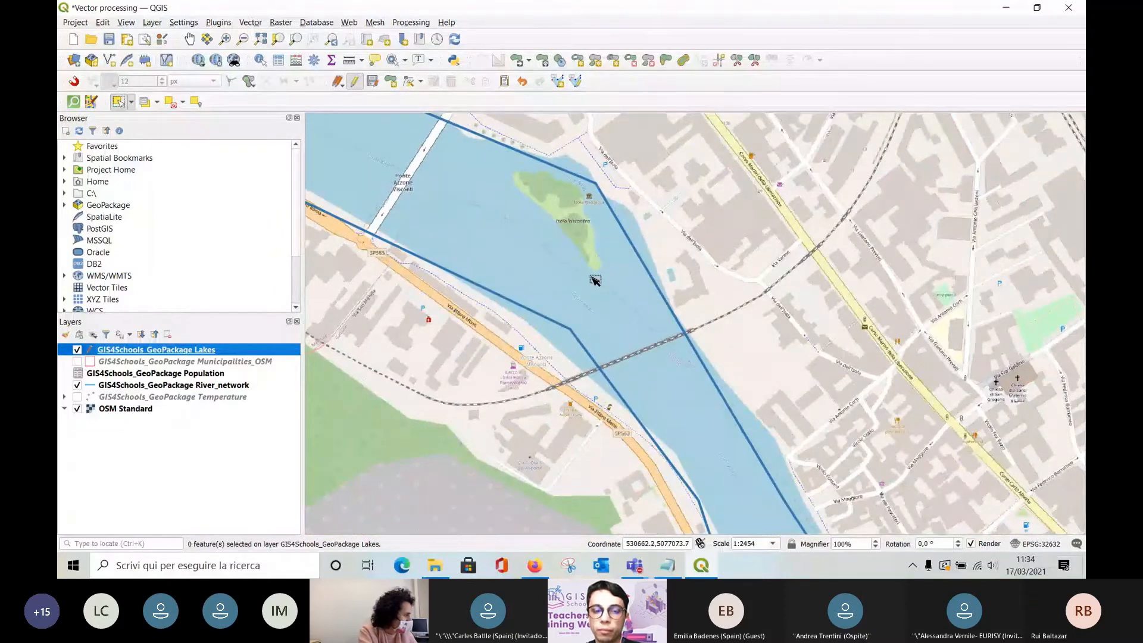
Check the Microsoft Teams meeting chat again, and return to QGIS with the feature selection tool active.
mouse_move(634, 565)
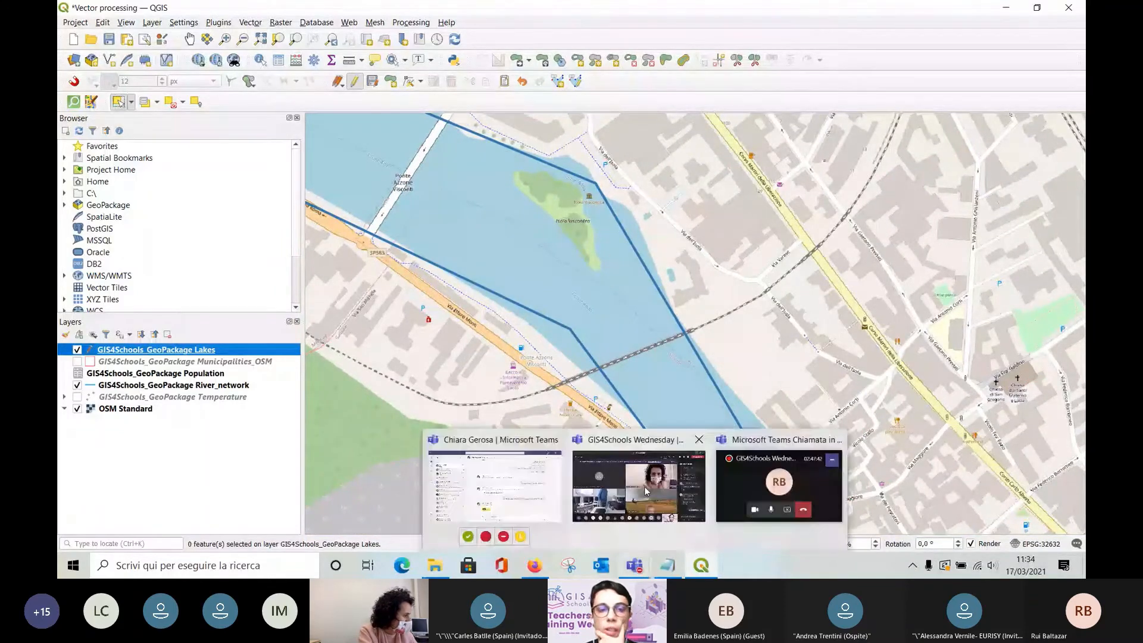
left_click(644, 487)
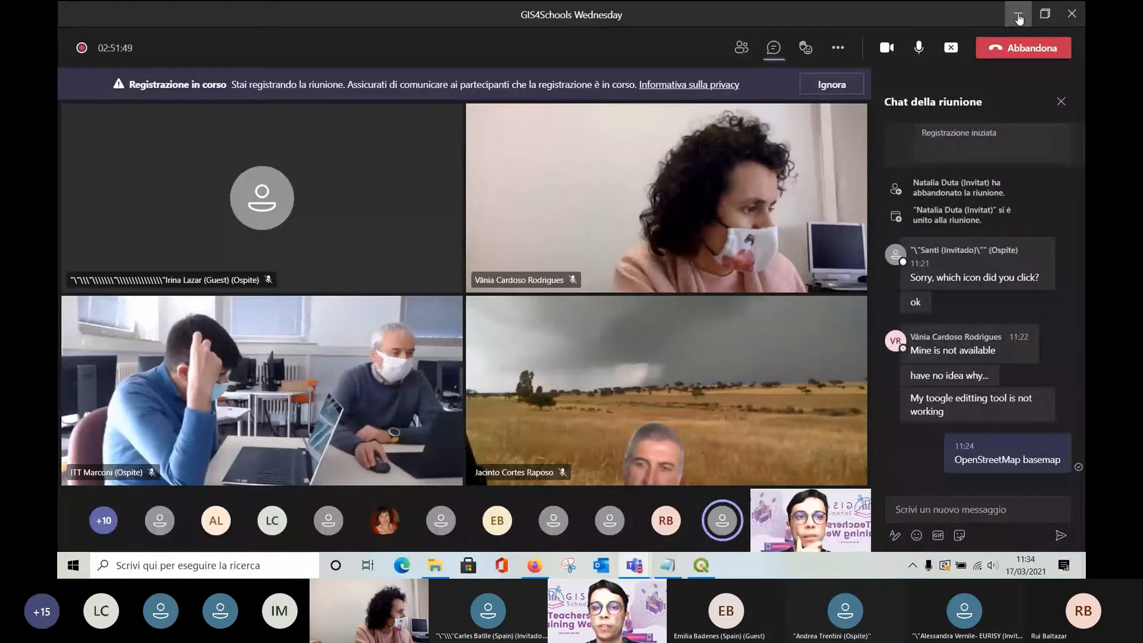
left_click(1018, 18)
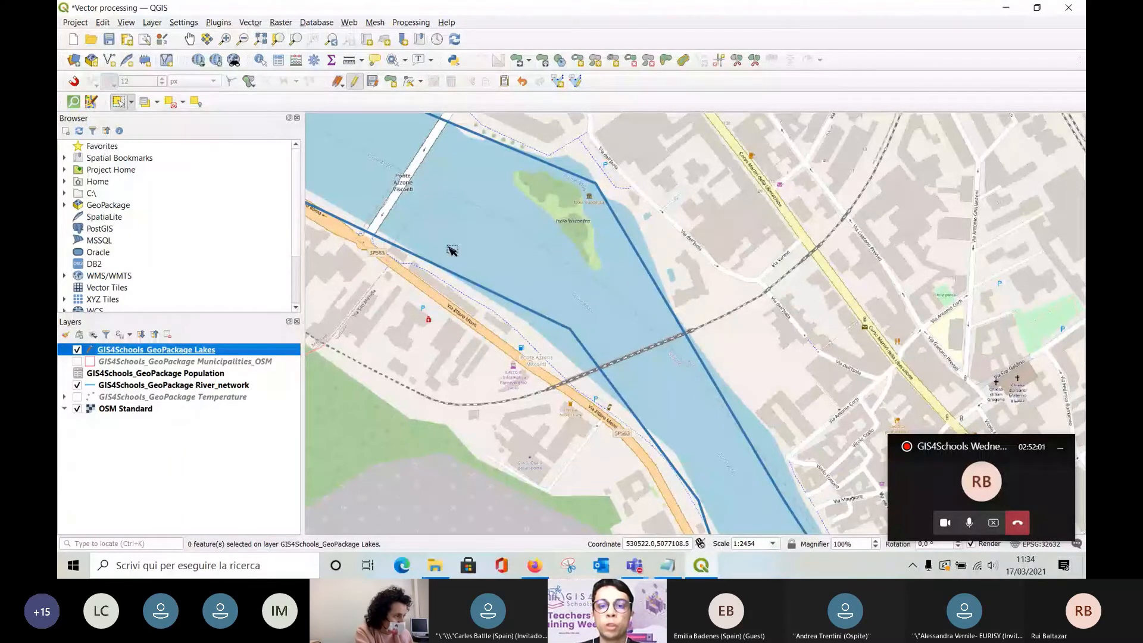
left_click(118, 102)
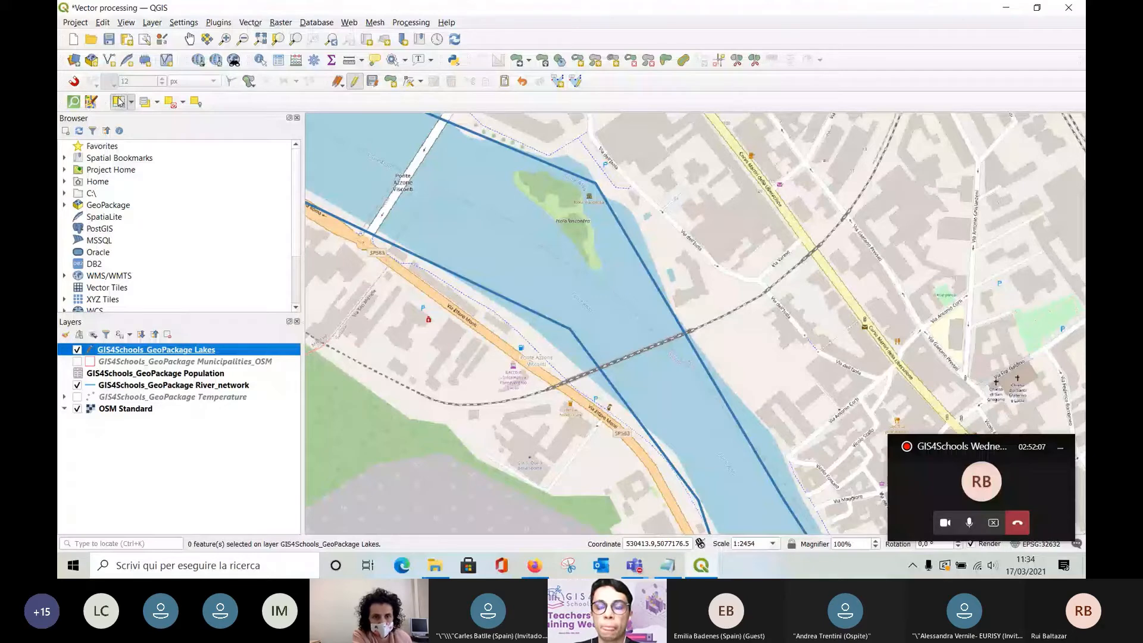
Select the Lago di Garlate polygon and cut the island near the Ponte Azzone Visconti bridge out of it with the Add Ring tool.
left_click(612, 319)
scroll(613, 319, "down", 1)
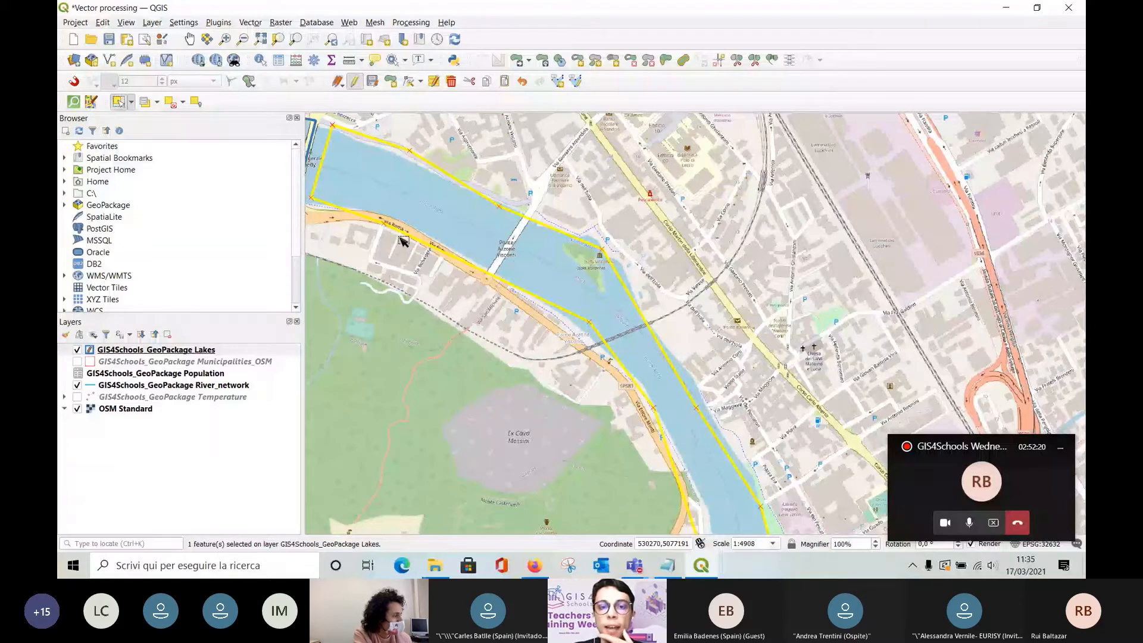
scroll(607, 247, "up", 1)
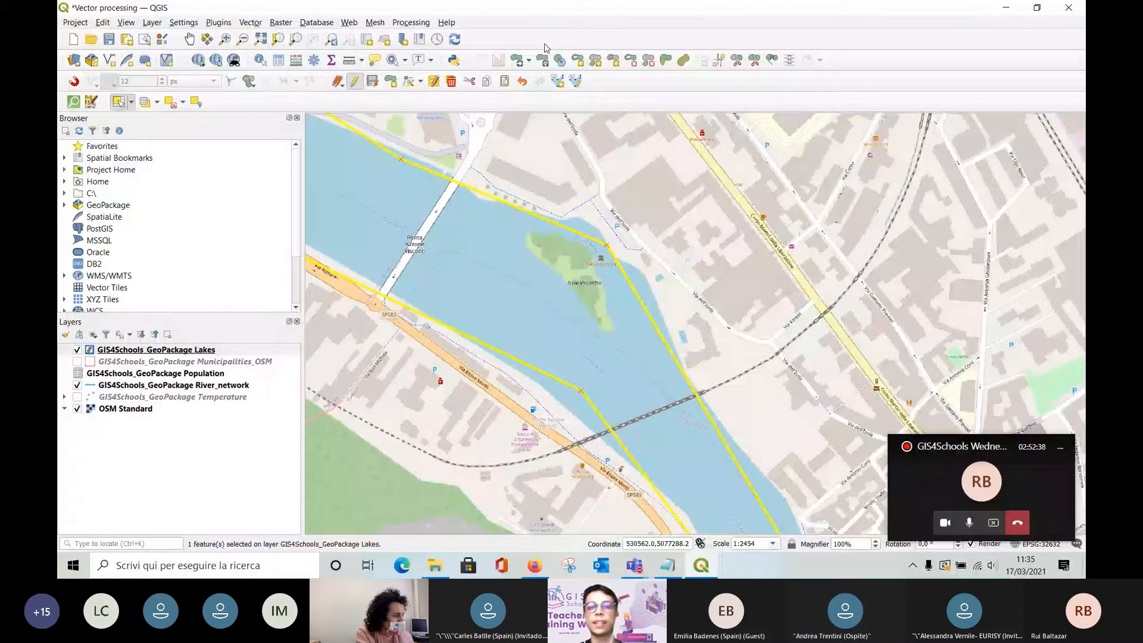
left_click(576, 62)
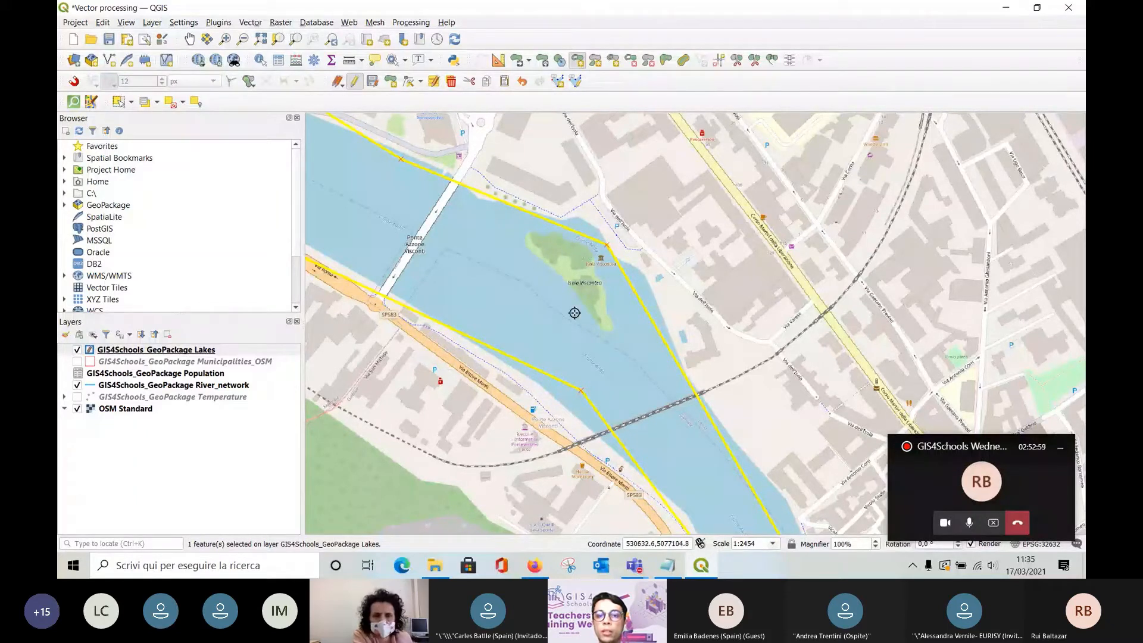
left_click(526, 235)
left_click(526, 247)
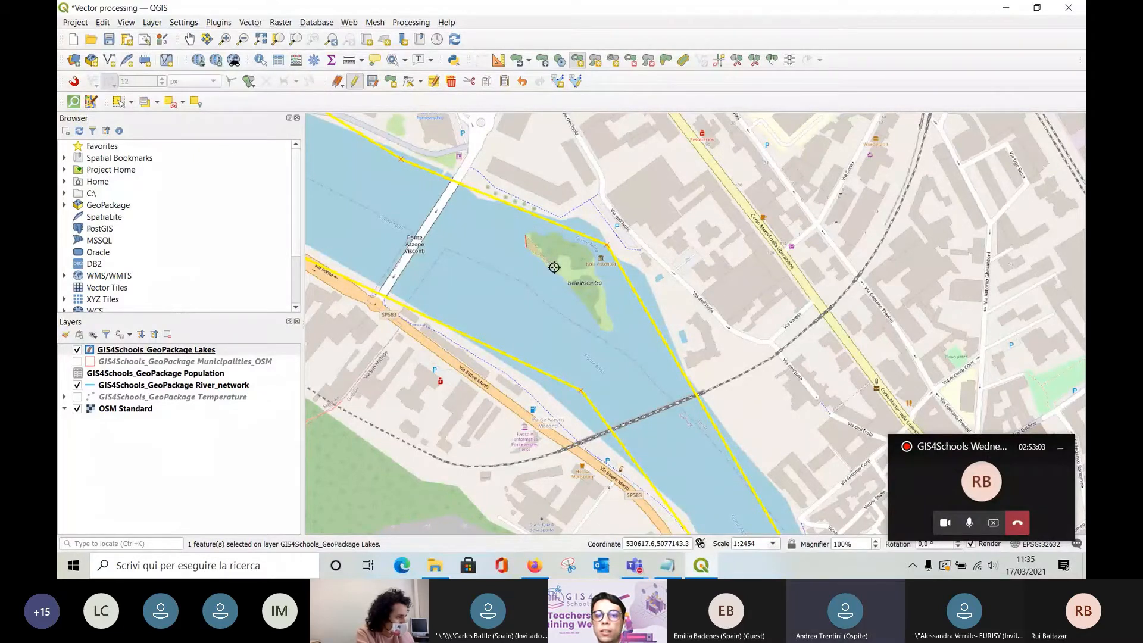
left_click(558, 271)
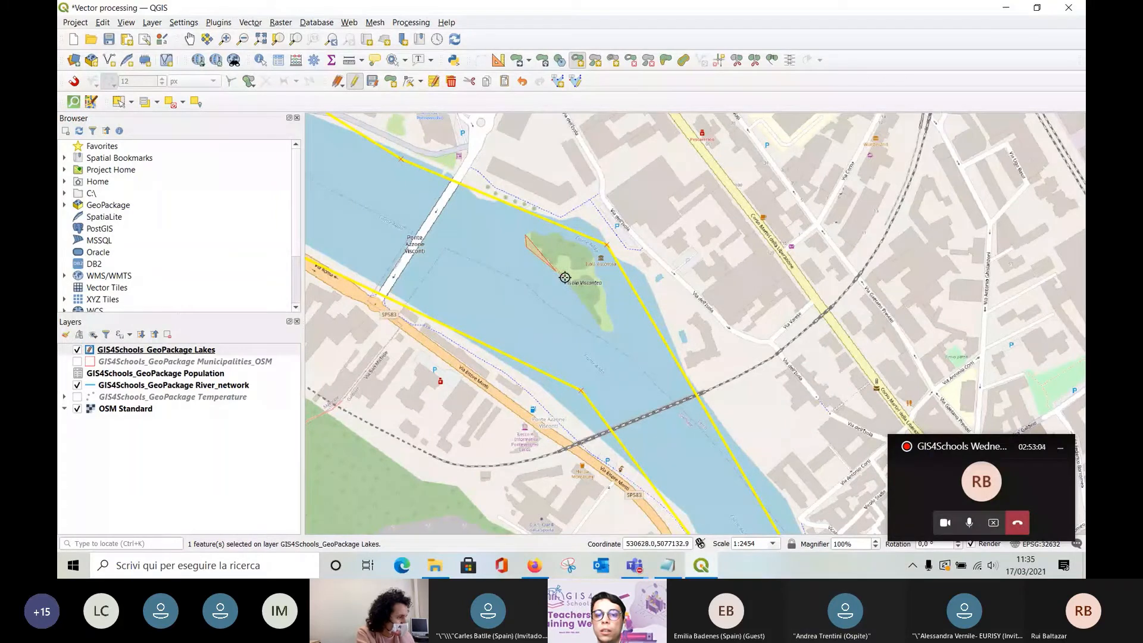
left_click(565, 277)
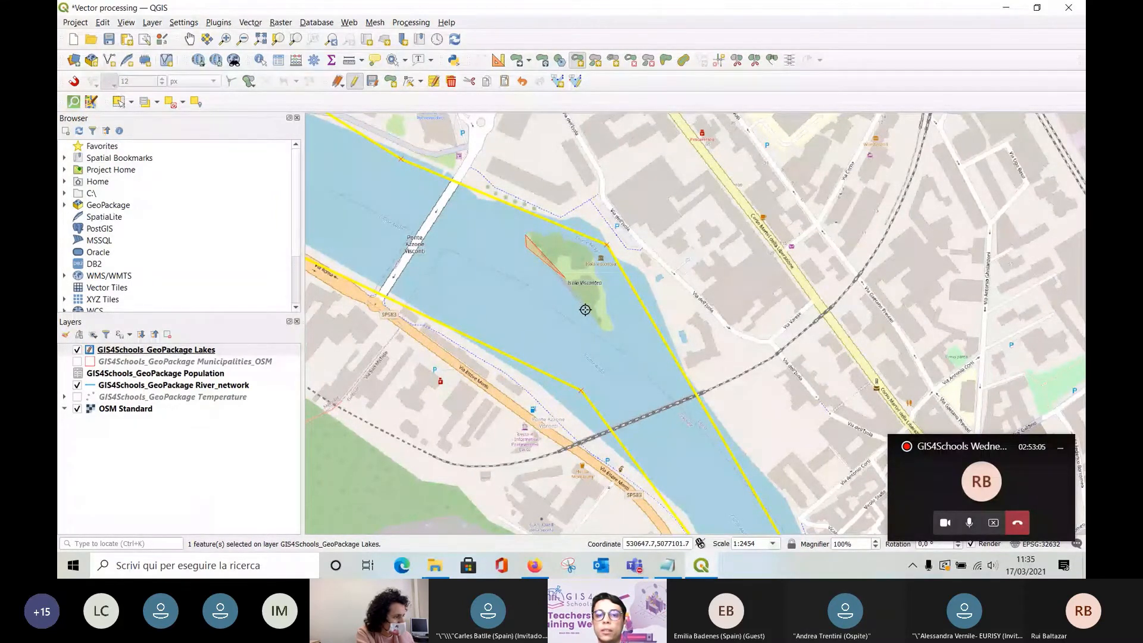
left_click(594, 314)
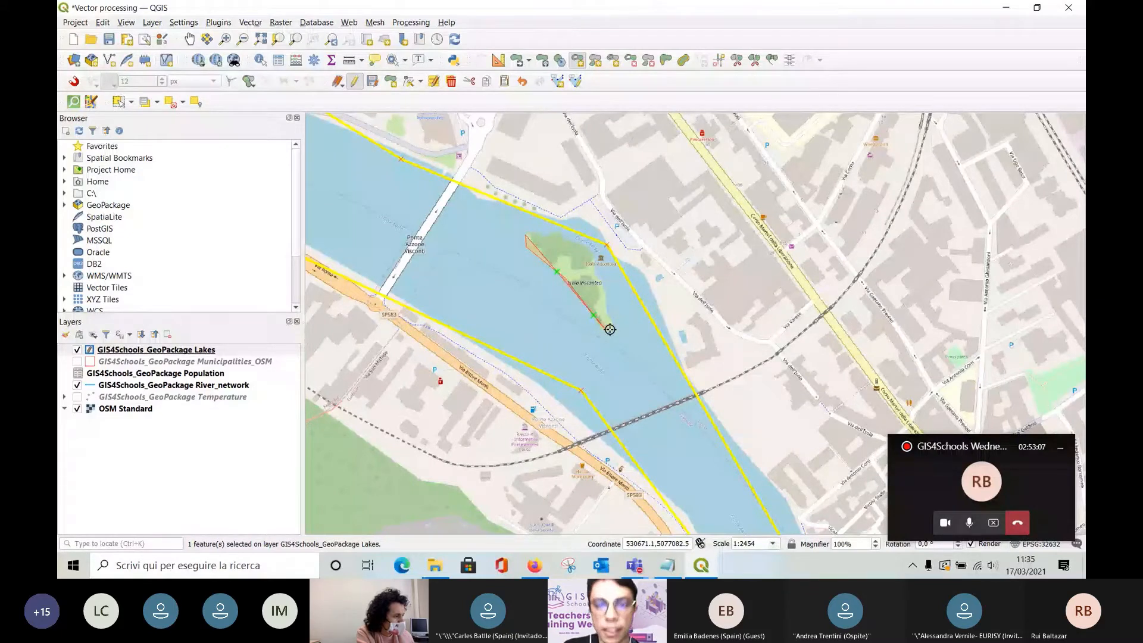
left_click(610, 329)
right_click(610, 330)
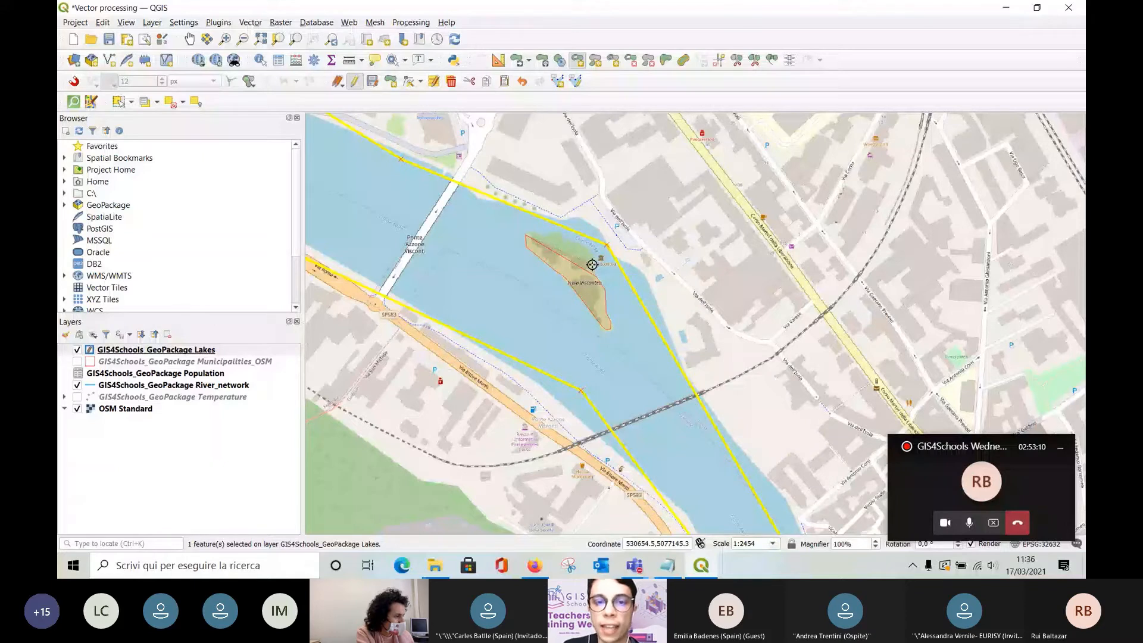
left_click(592, 255)
left_click(579, 243)
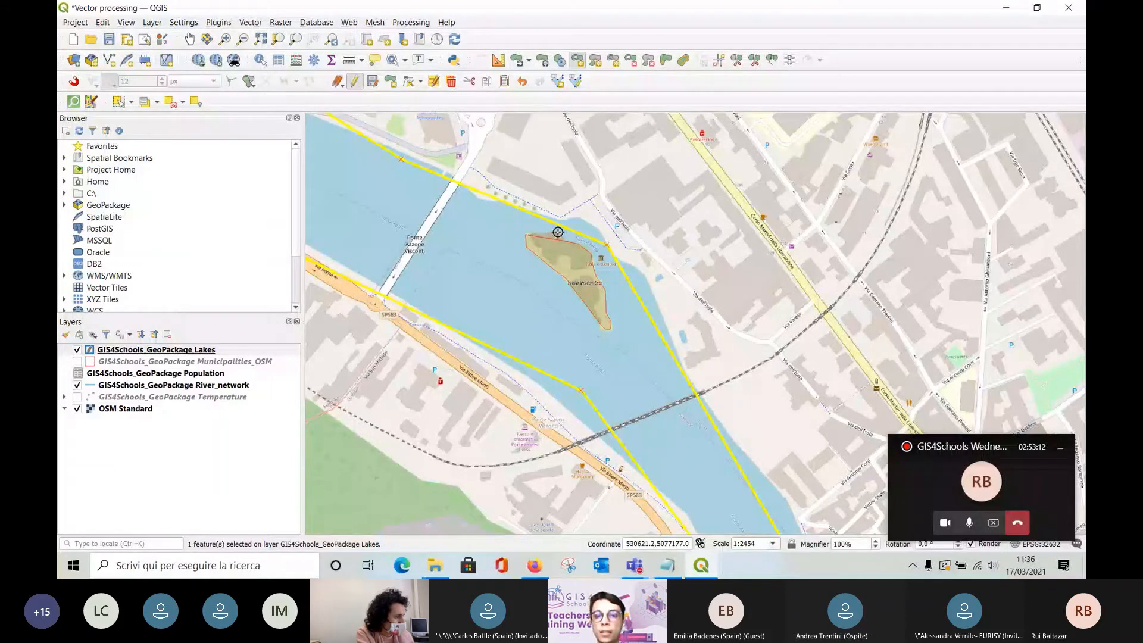
right_click(527, 233)
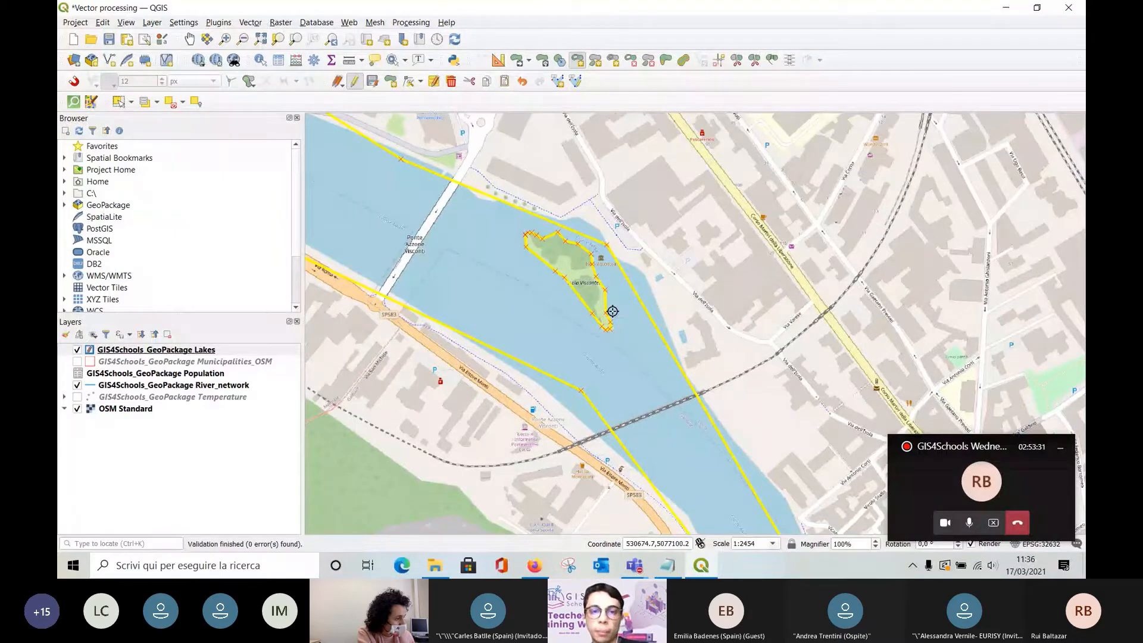
Switch to the Microsoft Teams meeting to check its chat, and return to QGIS.
scroll(612, 311, "down", 1)
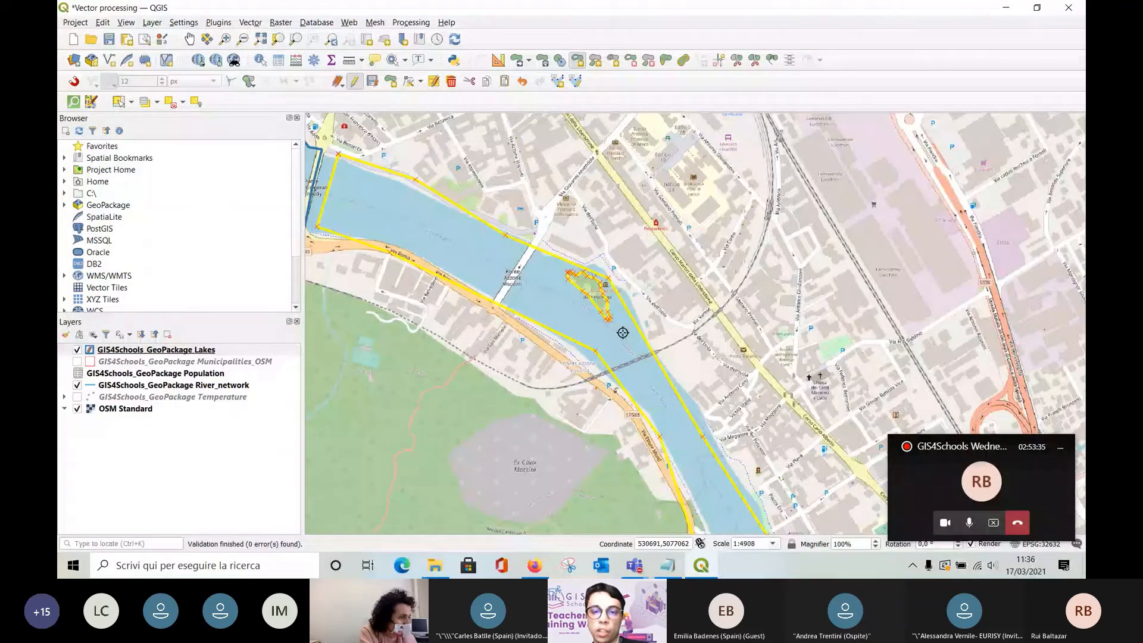
mouse_move(634, 565)
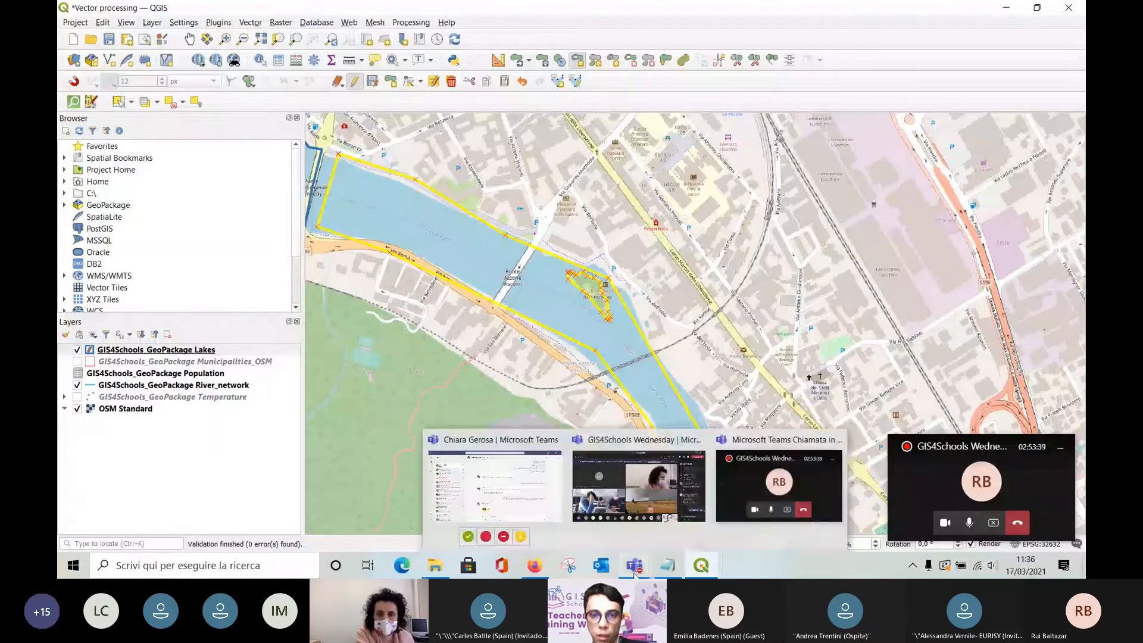
left_click(635, 502)
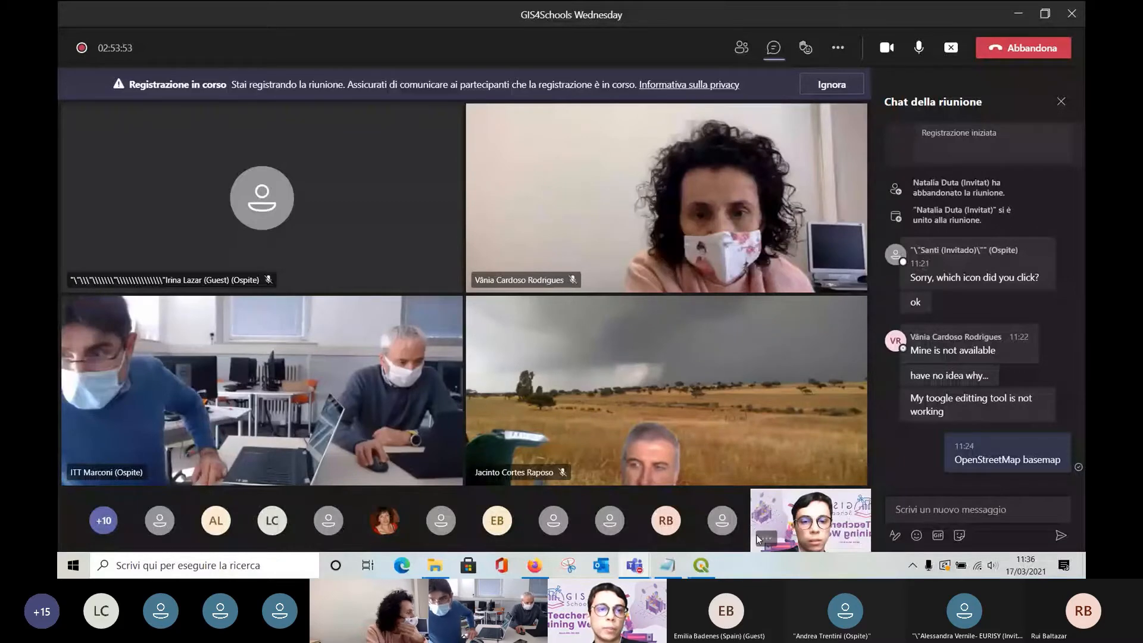
key("alt+Tab")
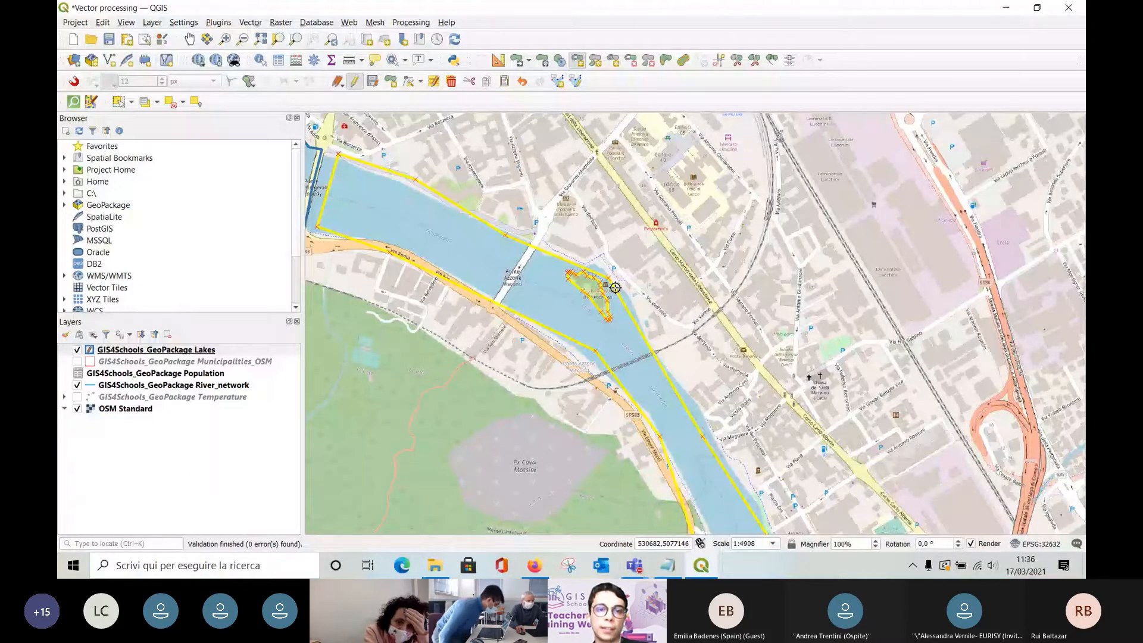
Reselect the Lago di Garlate polygon and reactivate the Add Ring tool, with the island in close view.
left_click(117, 103)
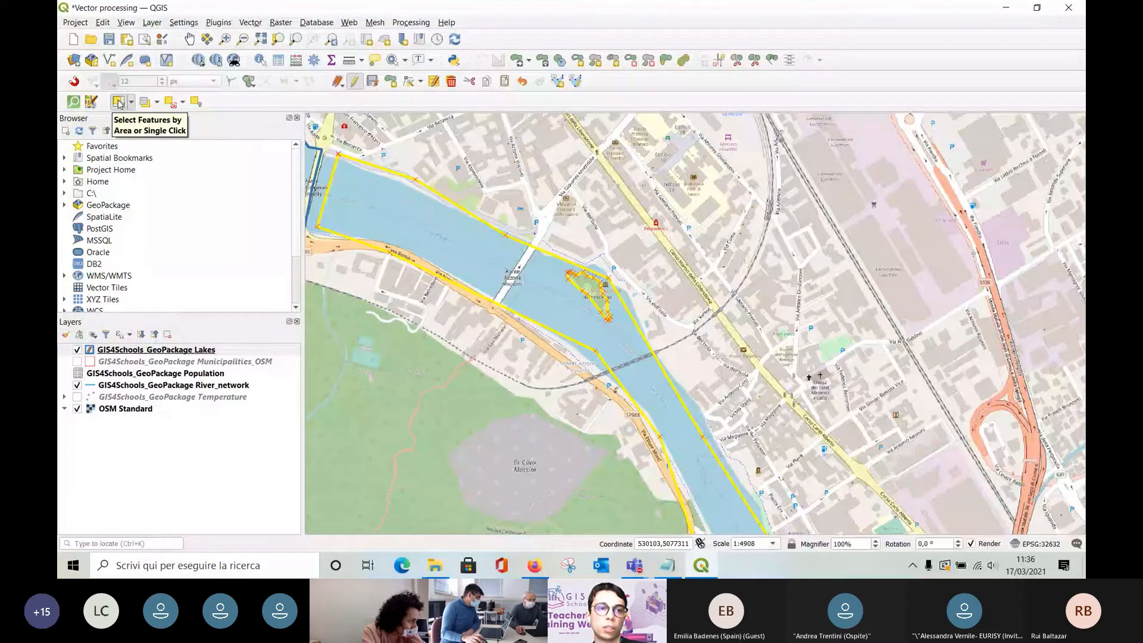
left_click(119, 103)
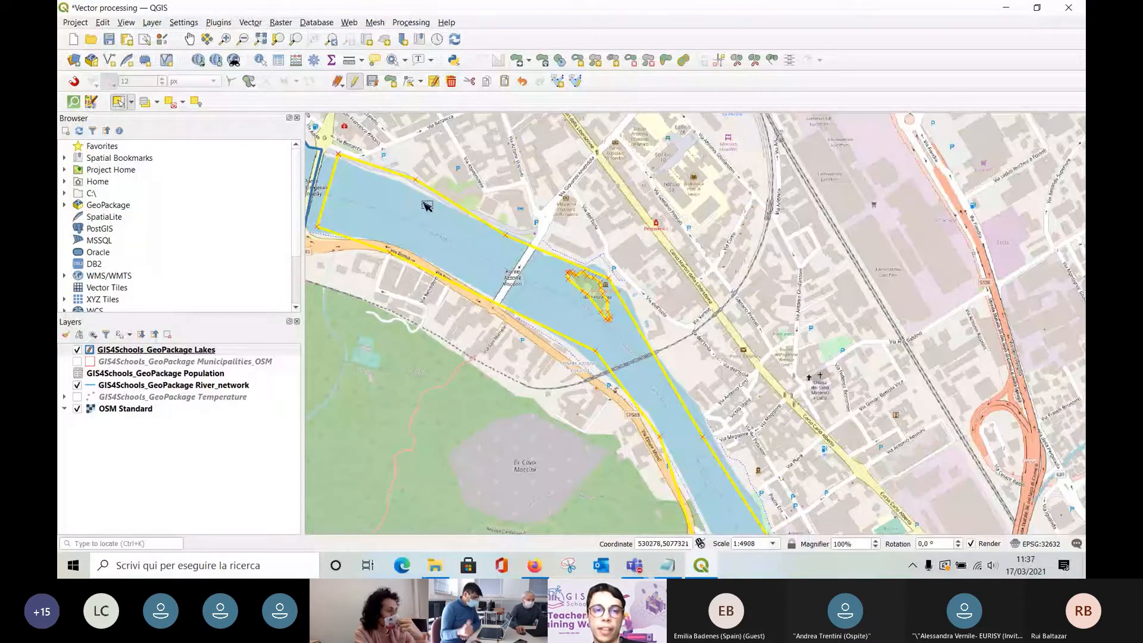
left_click(427, 240)
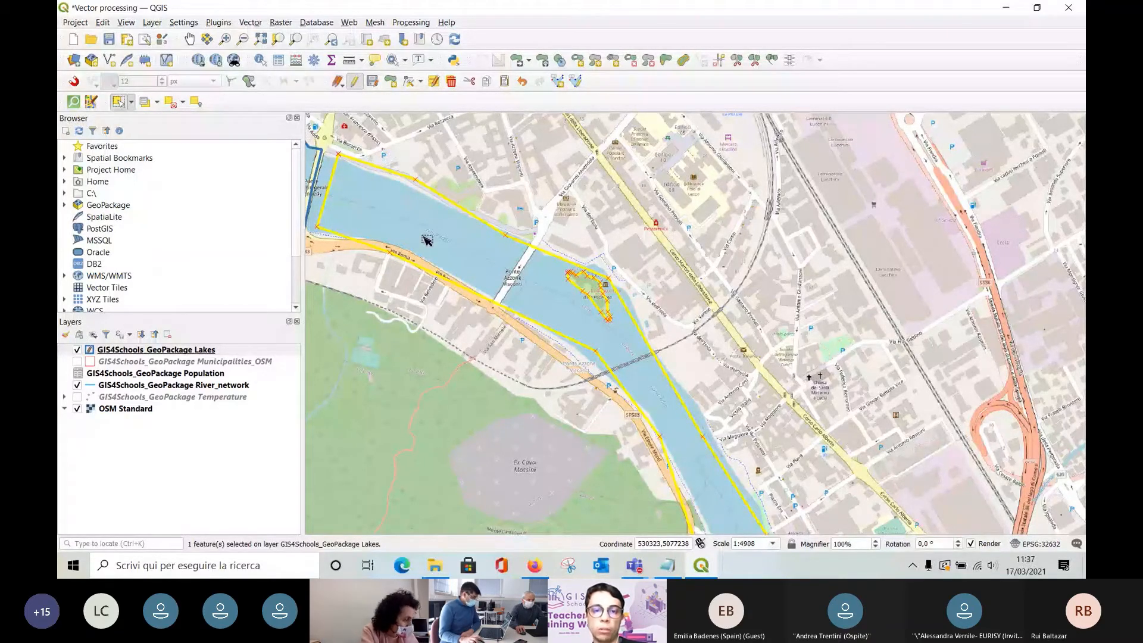
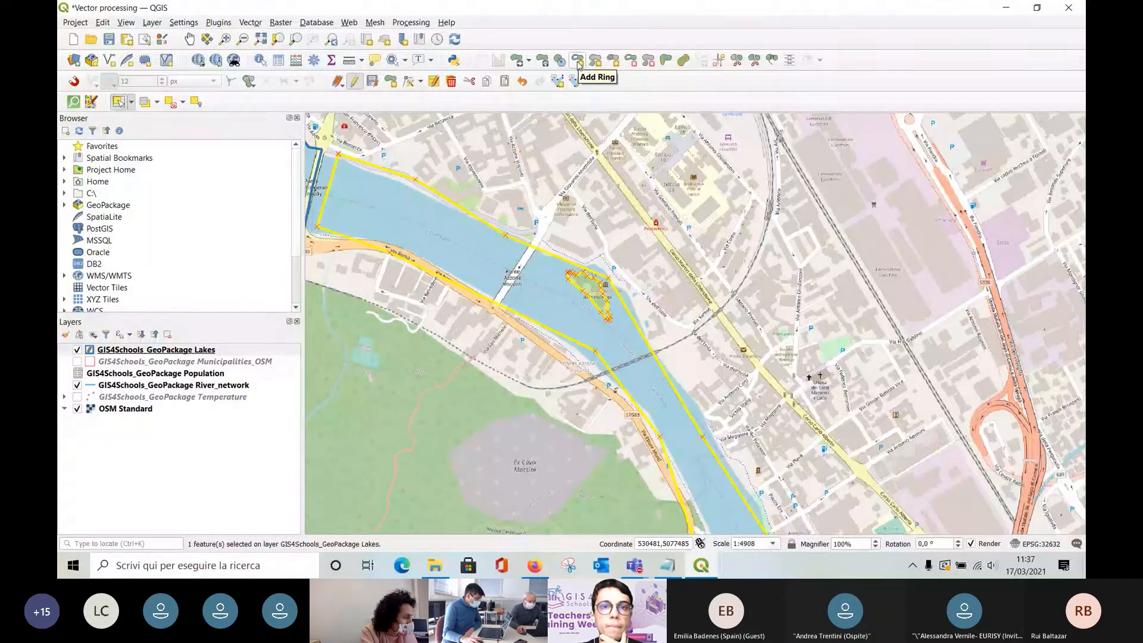
left_click(578, 62)
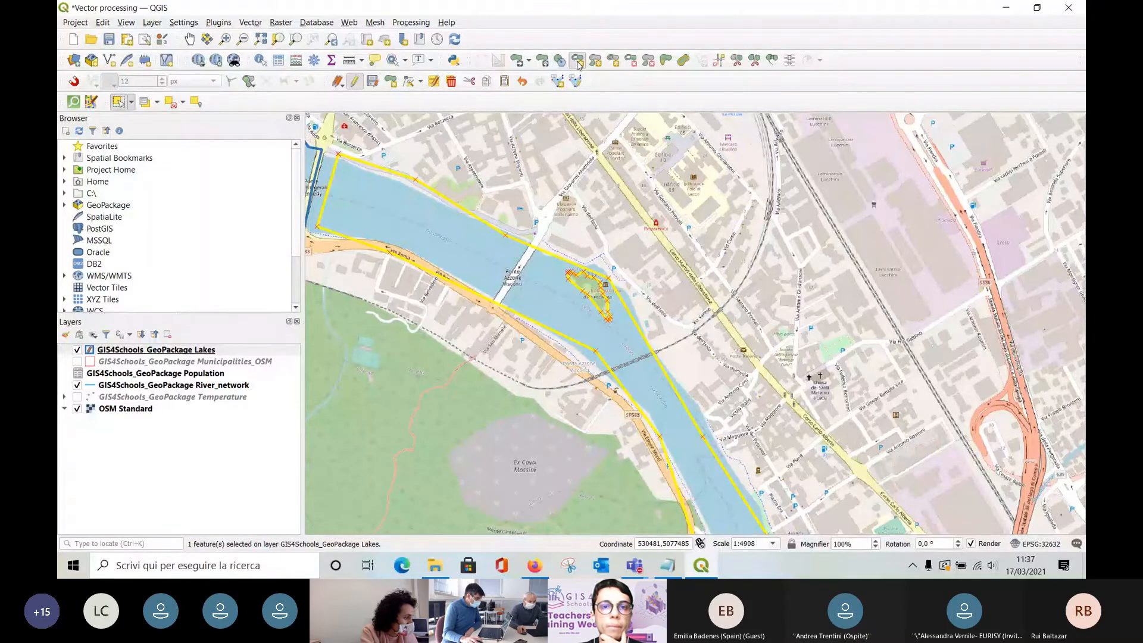
left_click(579, 63)
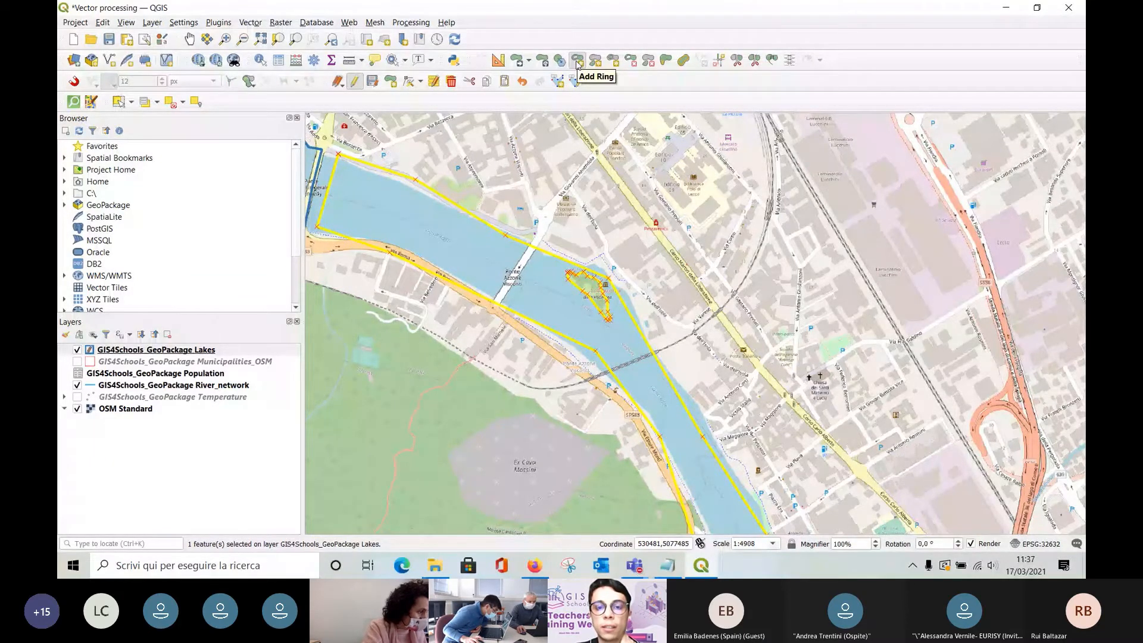
left_click(577, 62)
scroll(598, 300, "up", 1)
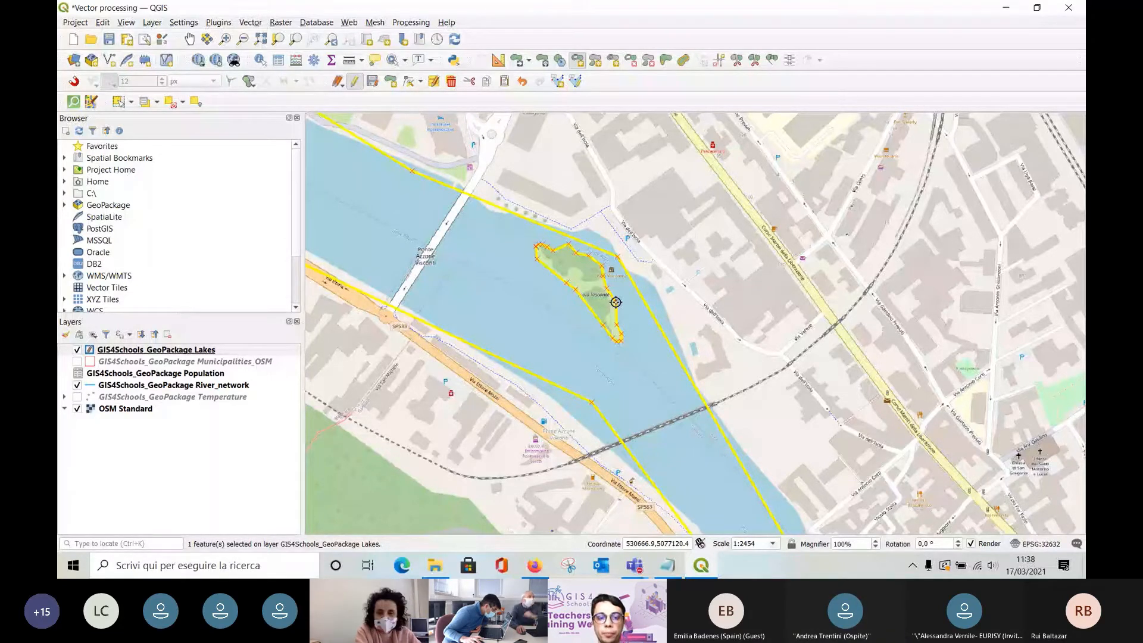
Check the Microsoft Teams meeting once more, and return to QGIS with the lake's northern channel in view.
left_click(648, 570)
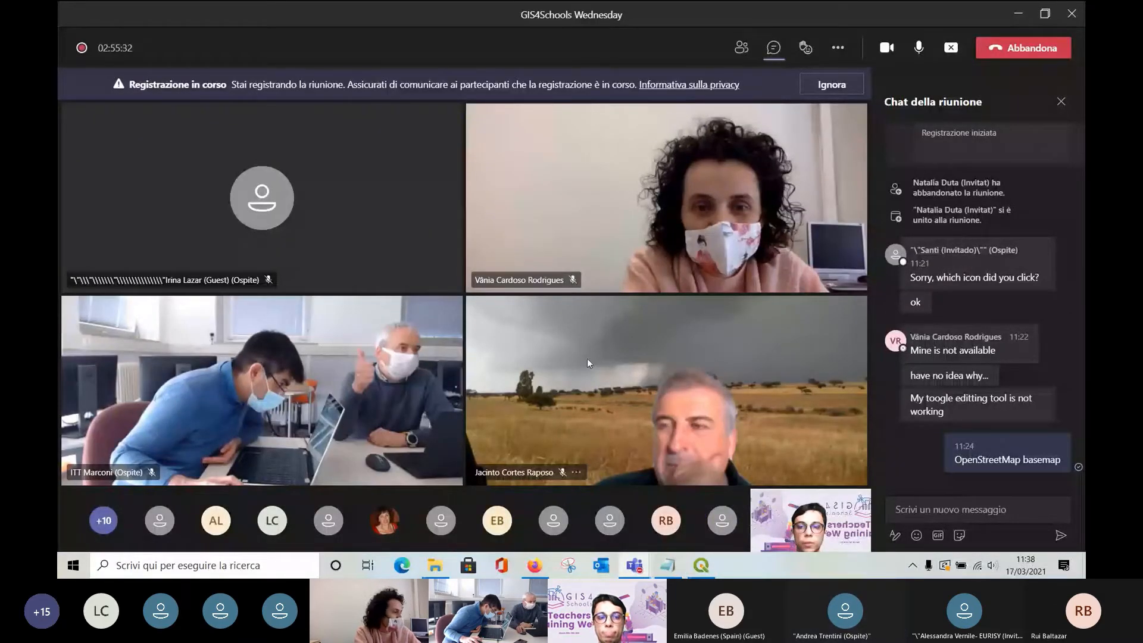
left_click(1019, 12)
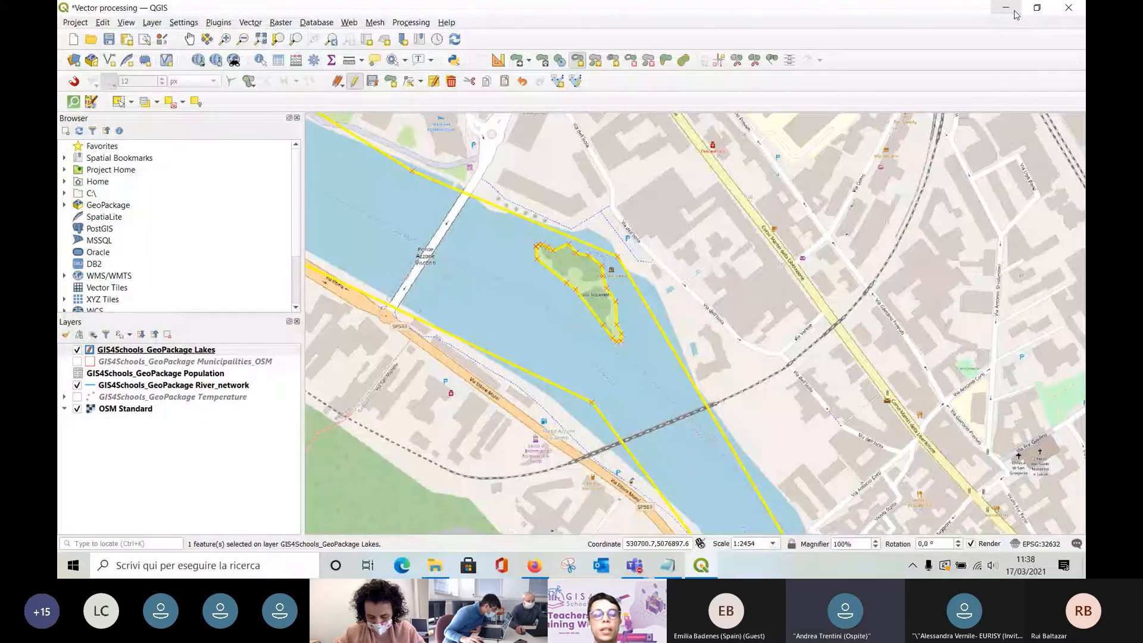
scroll(597, 315, "down", 2)
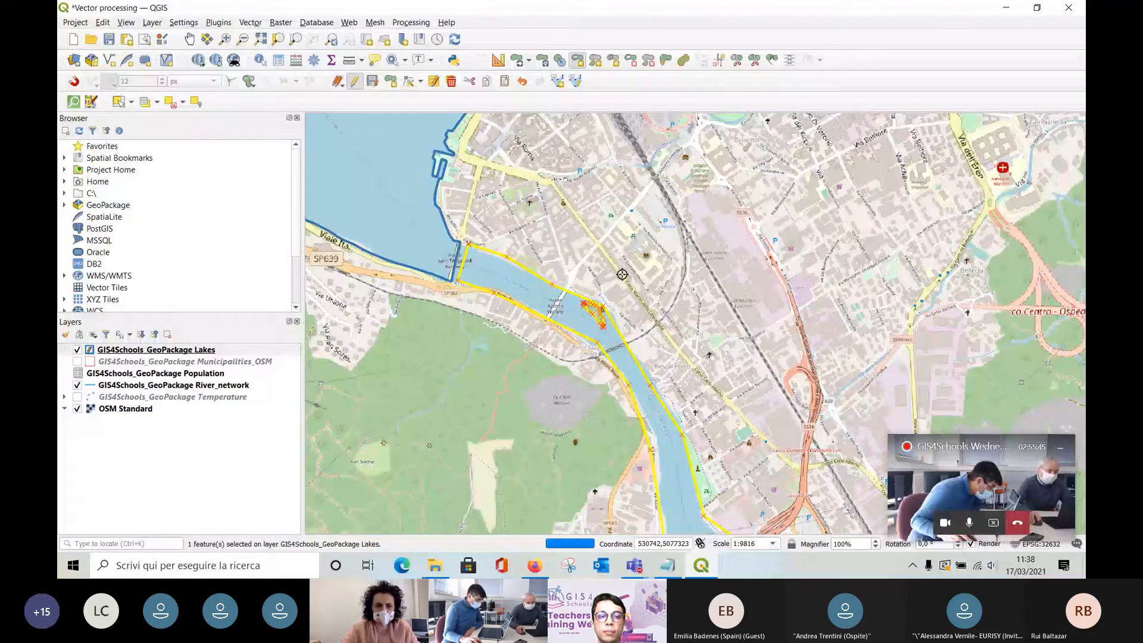
left_click_drag(695, 356, 664, 344)
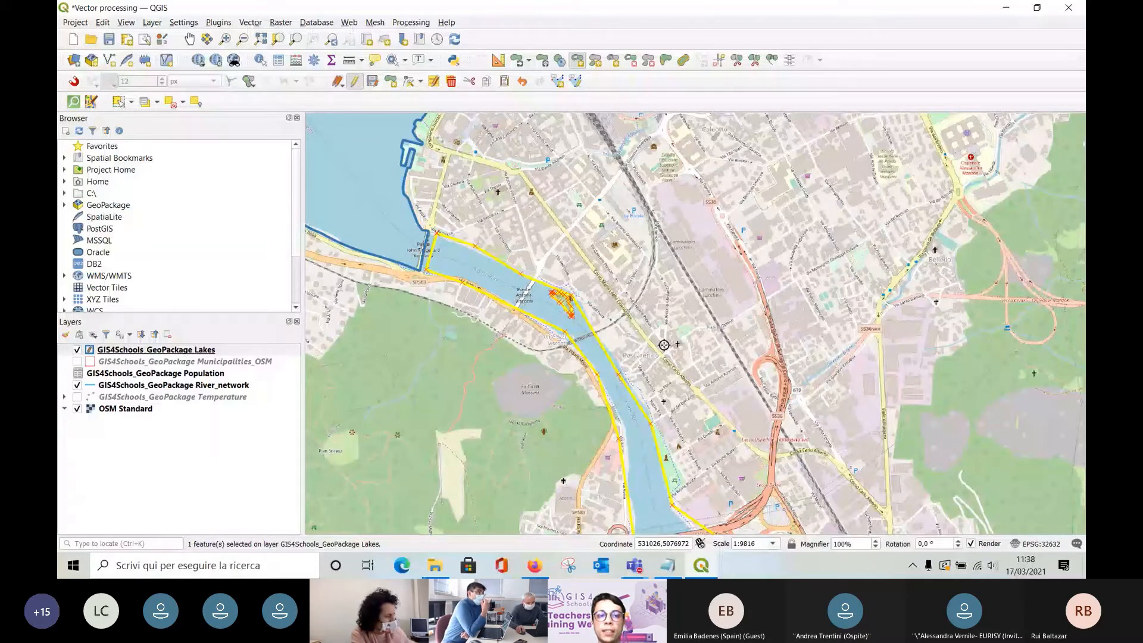
Save the edits of the Lakes layer and turn off its editing mode.
right_click(178, 351)
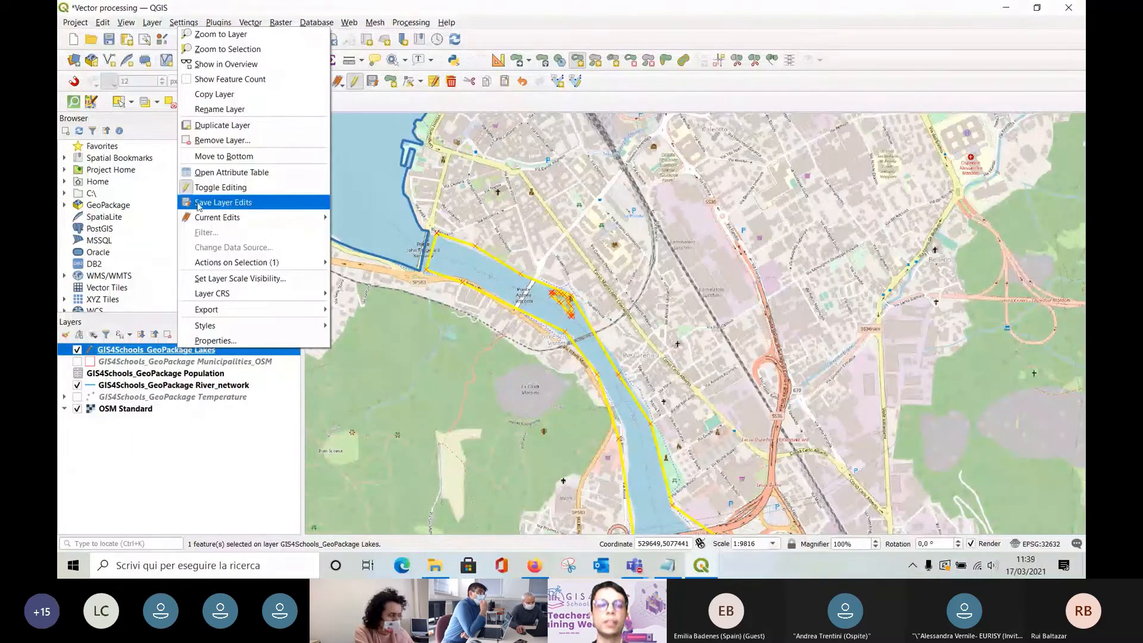
left_click(265, 204)
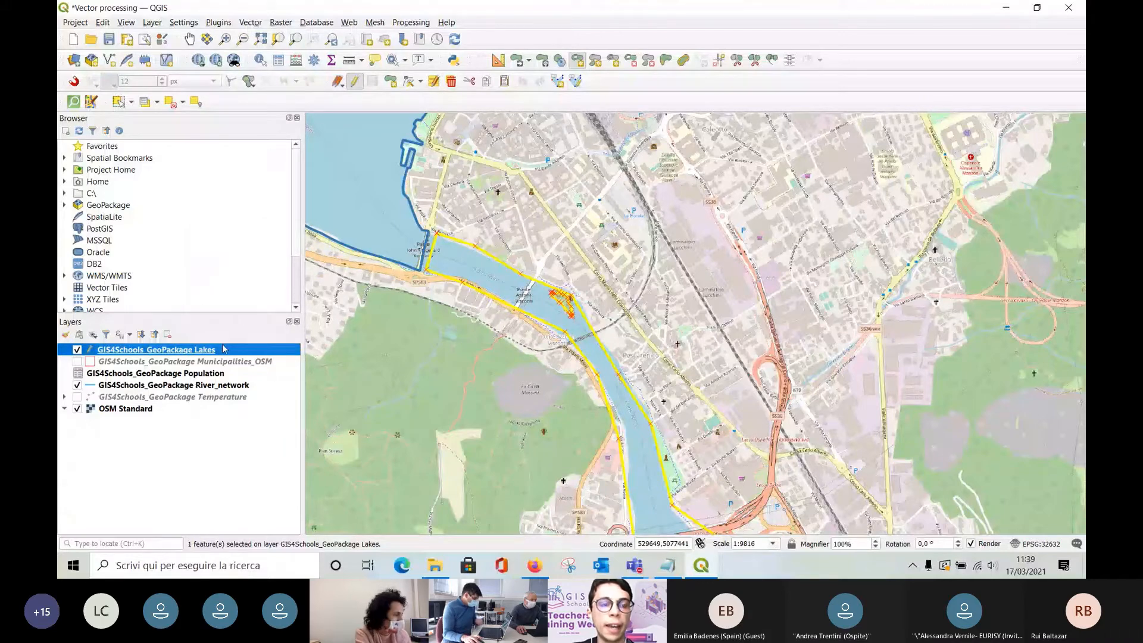
right_click(224, 349)
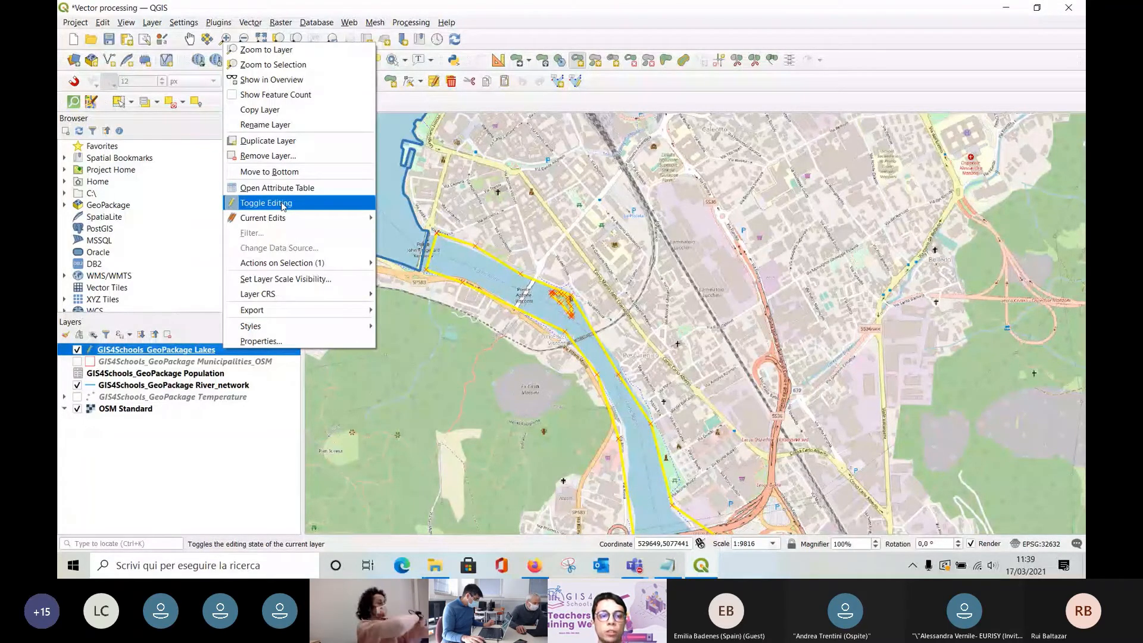
left_click(283, 204)
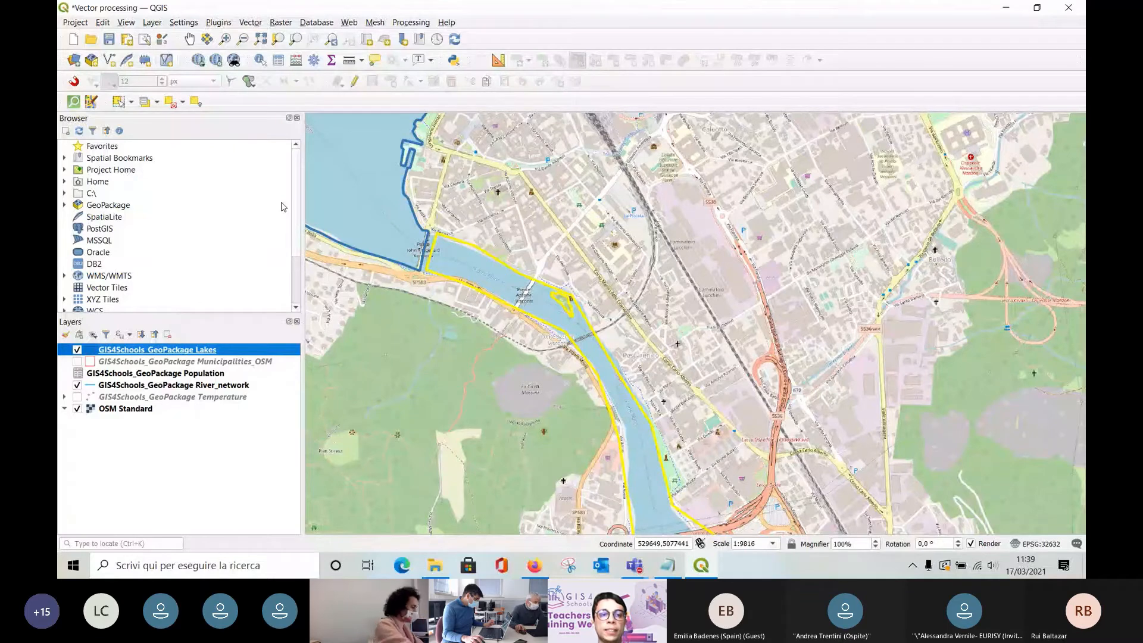
scroll(511, 328, "down", 1)
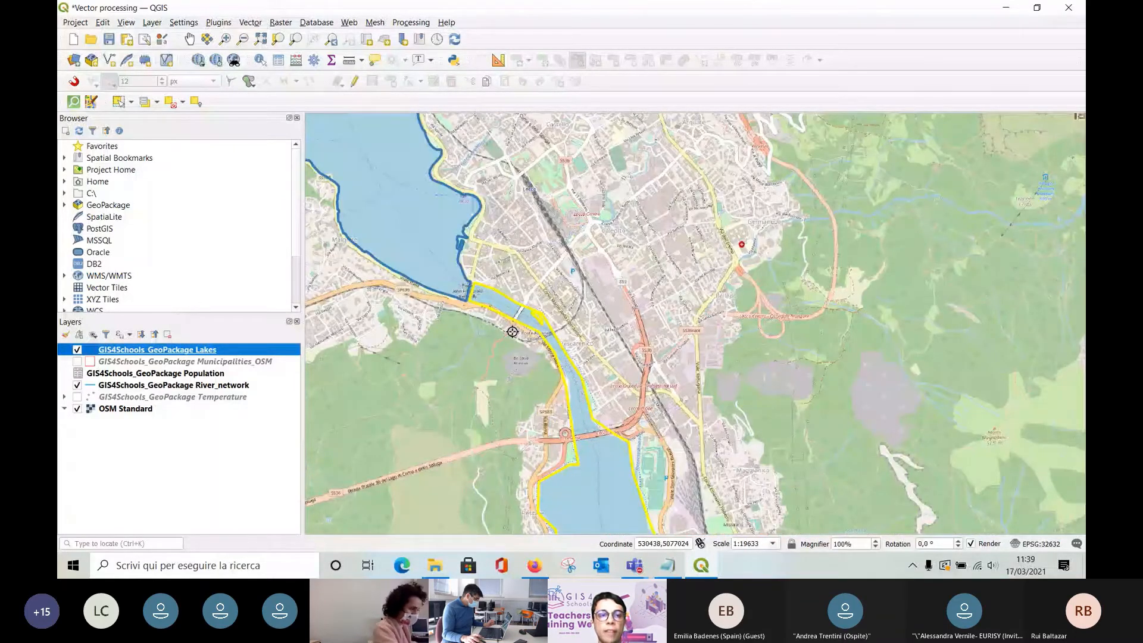
right_click(200, 352)
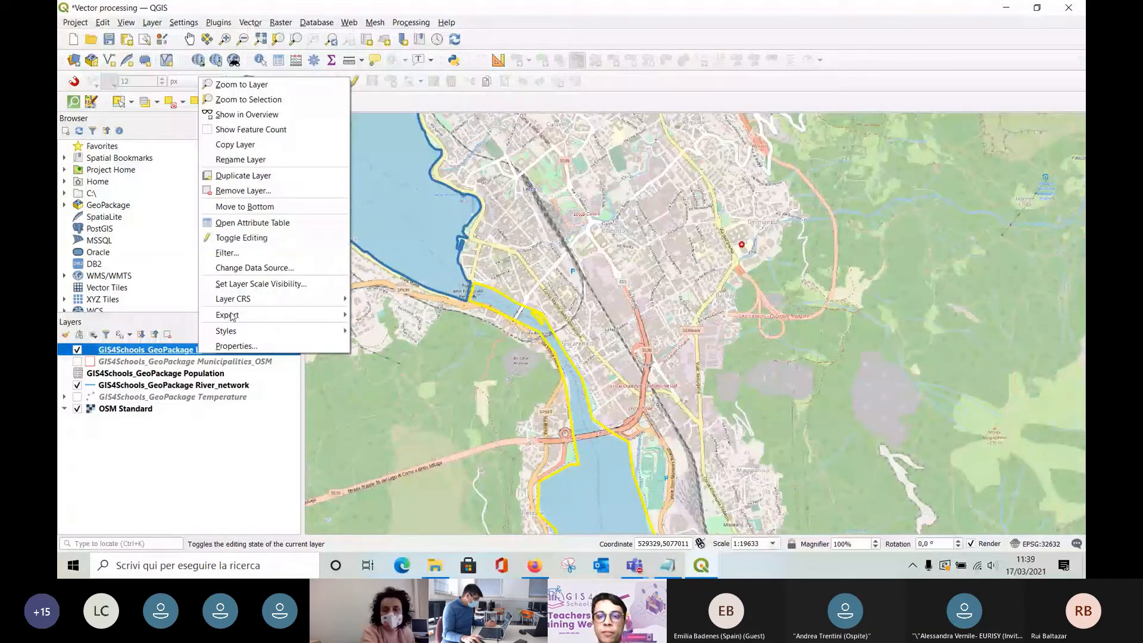
left_click(212, 472)
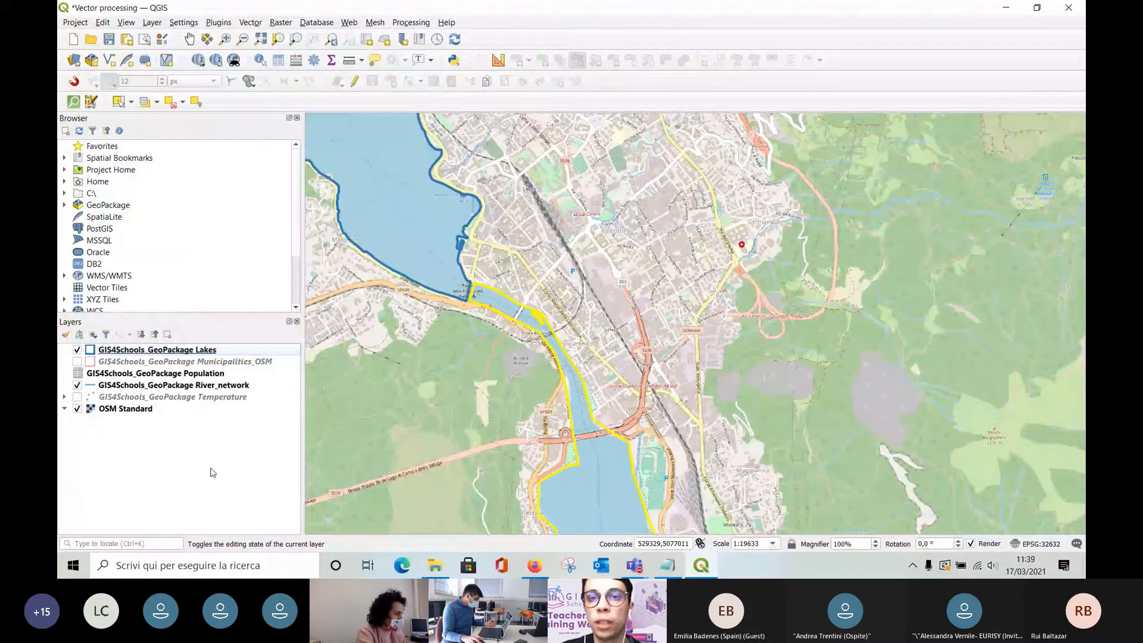
Look at the Microsoft Teams meeting again, and return to QGIS for an overview of the digitized lakes.
key("alt+Tab")
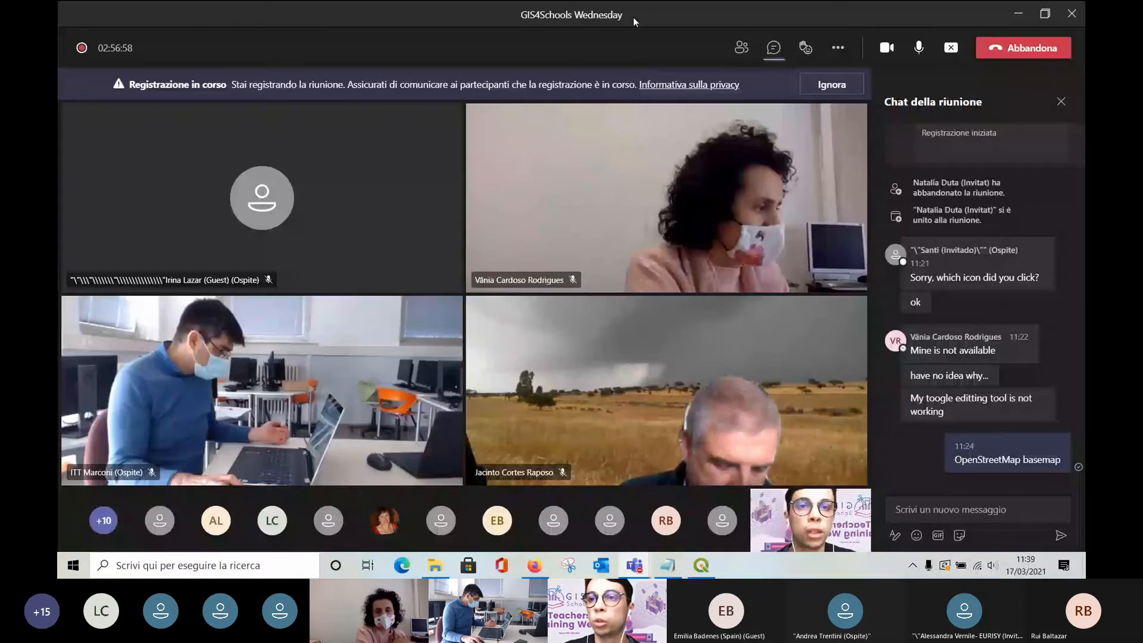
left_click(1016, 19)
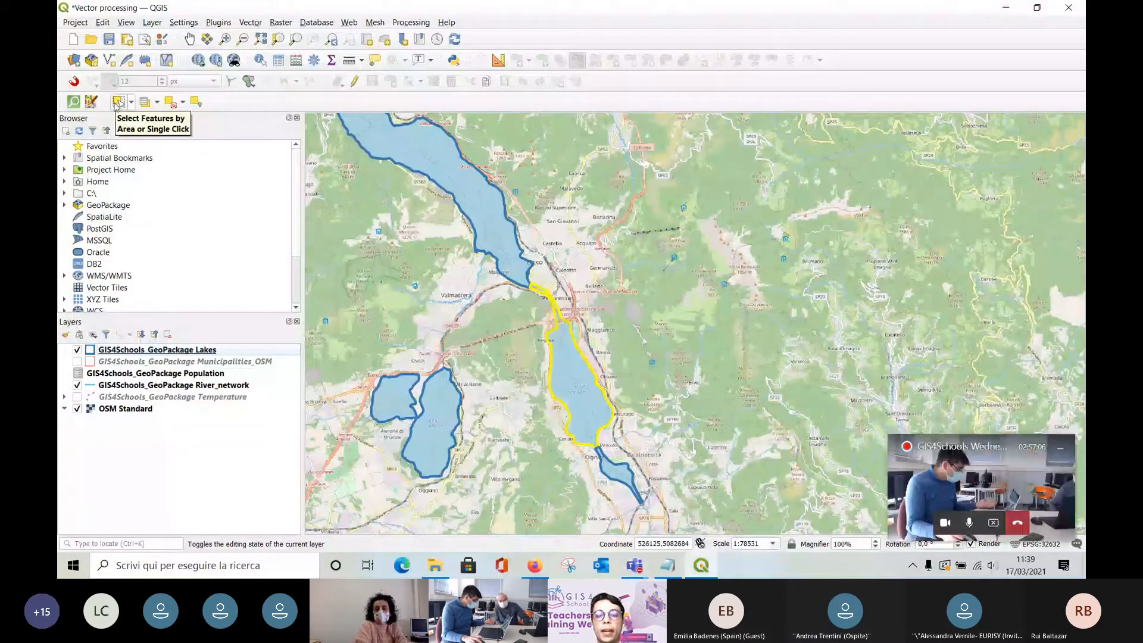
scroll(695, 461, "down", 1)
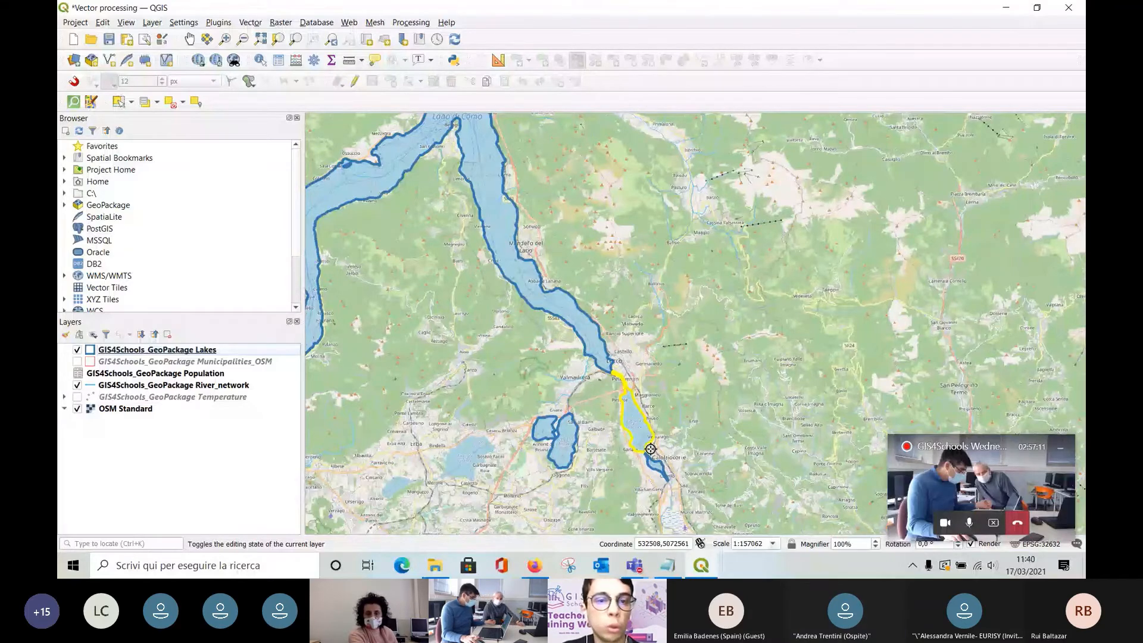
Deselect all features of the Lakes layer so that the Lago di Garlate polygon is no longer highlighted.
scroll(654, 470, "up", 1)
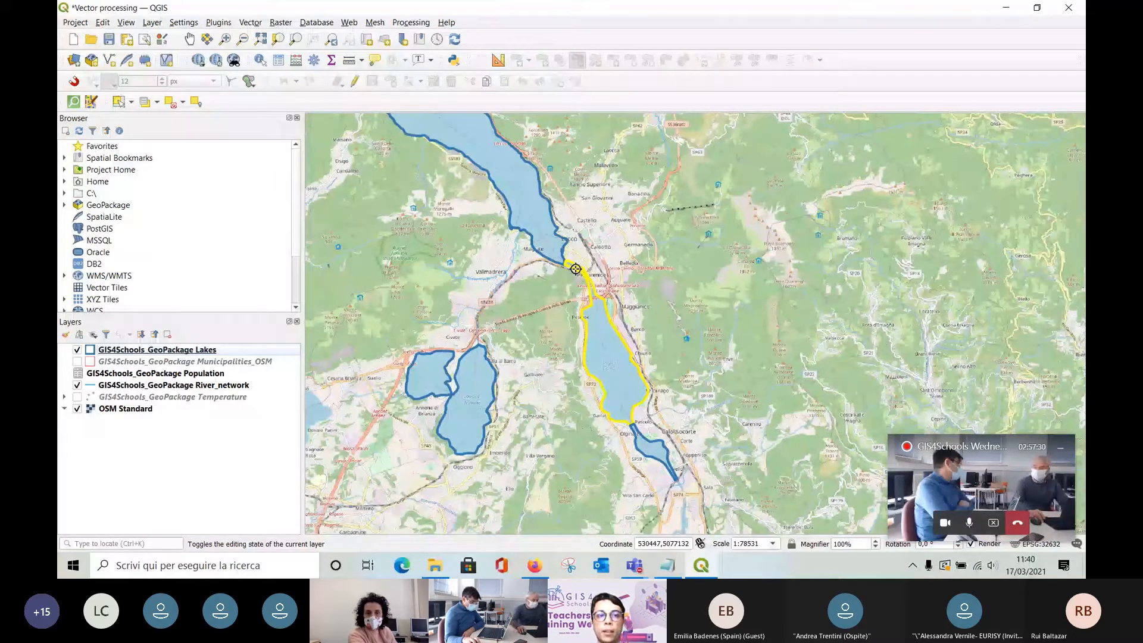
left_click(171, 103)
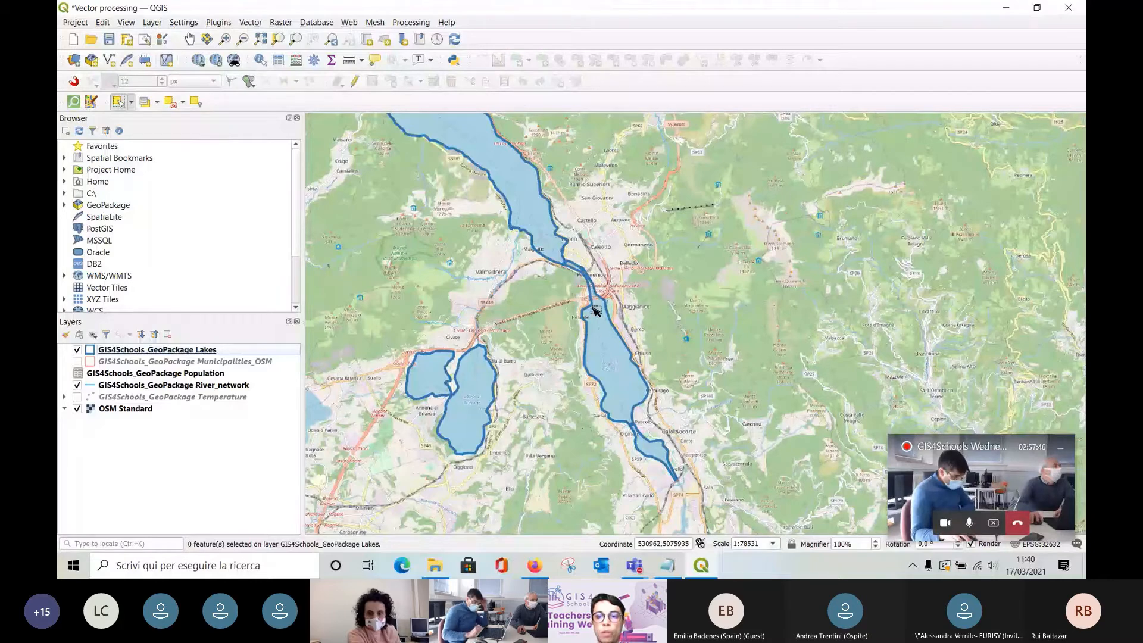
scroll(739, 398, "down", 1)
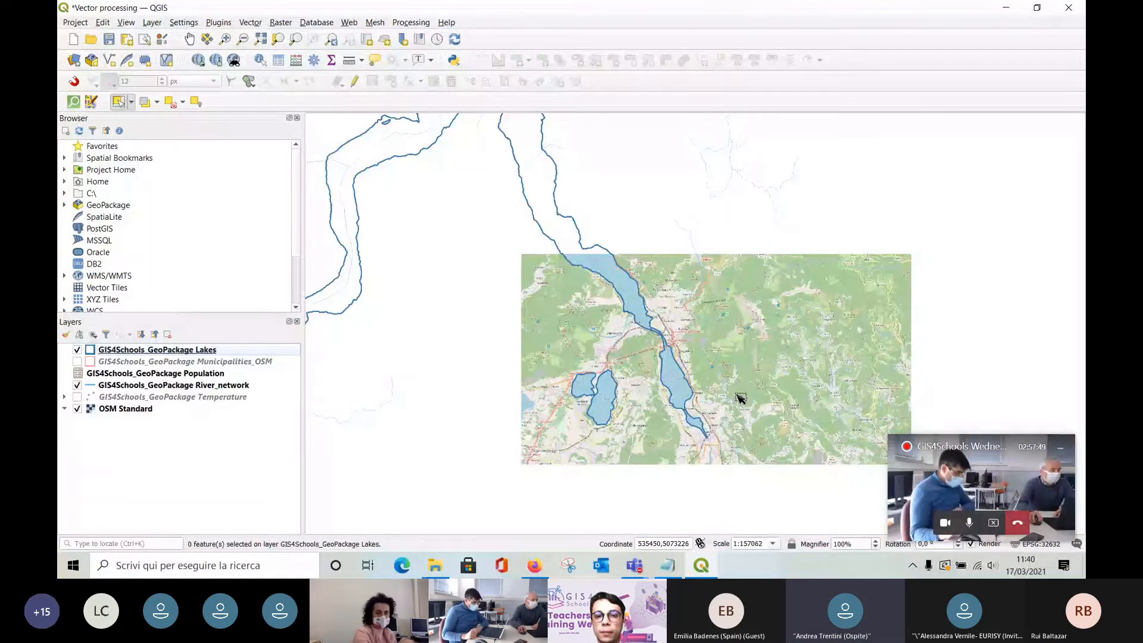
scroll(687, 499, "down", 1)
Switch to the Microsoft Teams meeting to check on the participants, and return to QGIS.
left_click(659, 481)
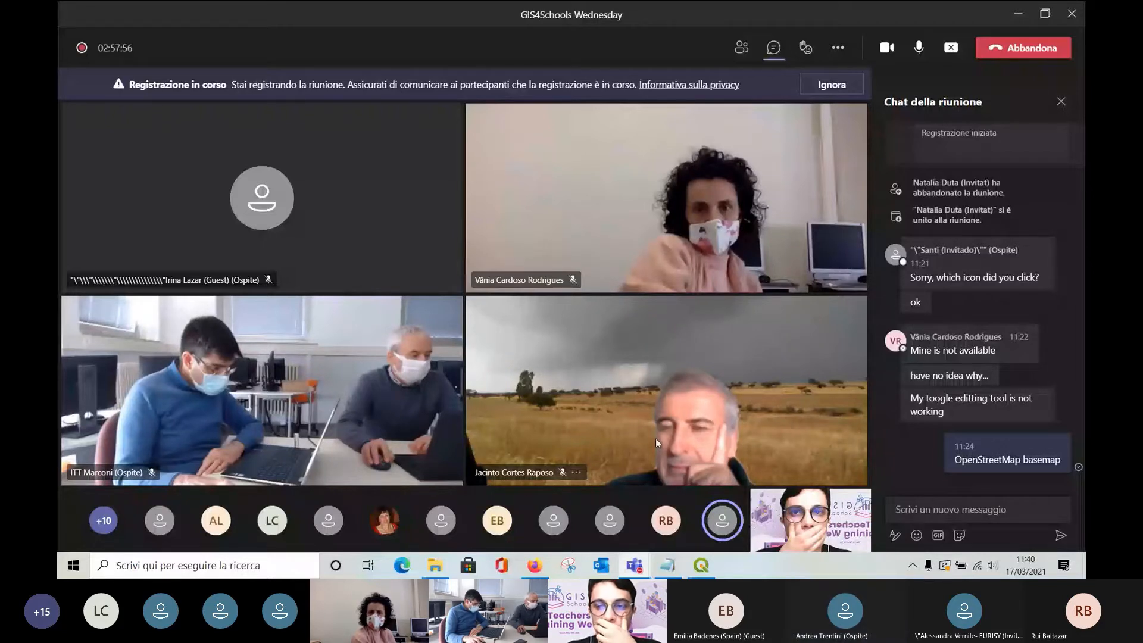
mouse_move(634, 565)
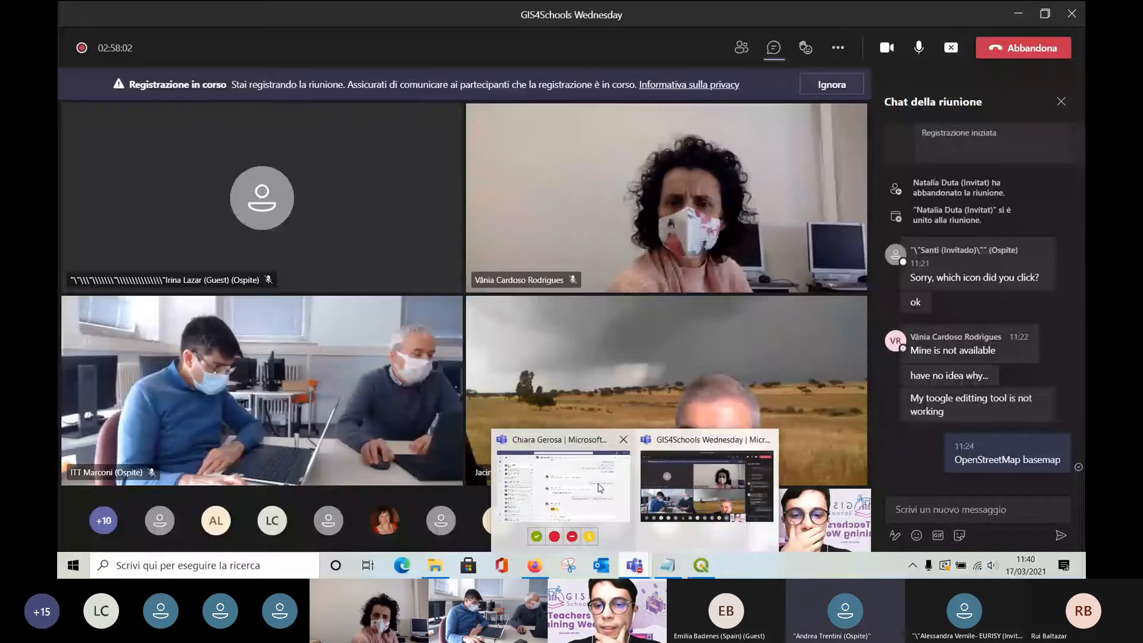
left_click(701, 565)
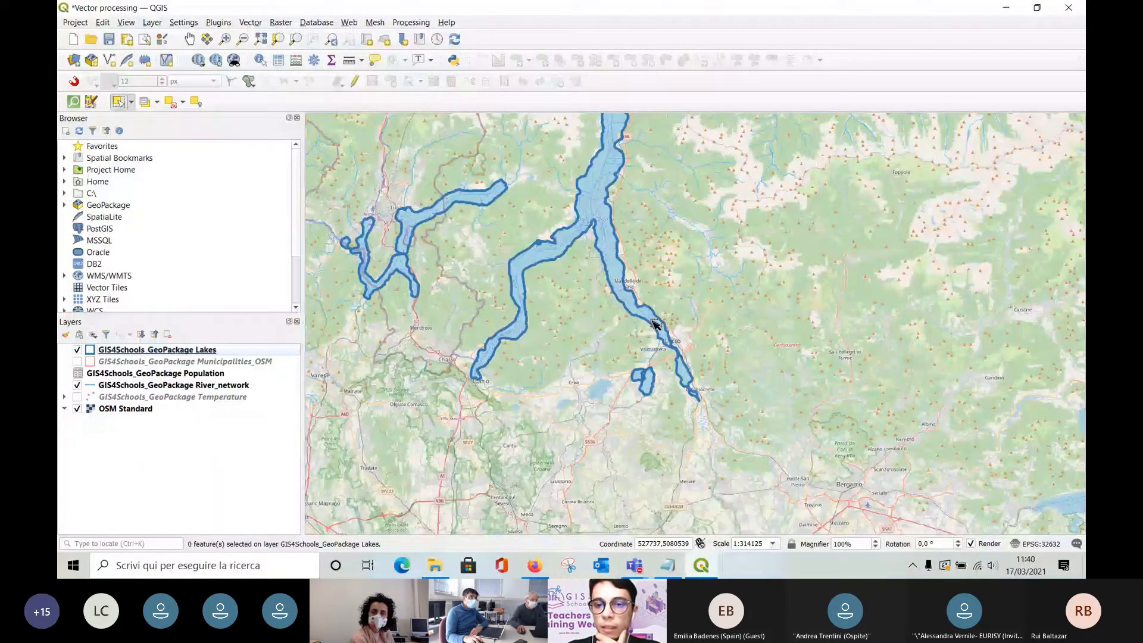
Examine the digitized lakes against the OSM basemap, from Lago di Garlate and Lago di Olginate across to the Como branch.
scroll(665, 339, "up", 1)
left_click_drag(717, 393, 651, 325)
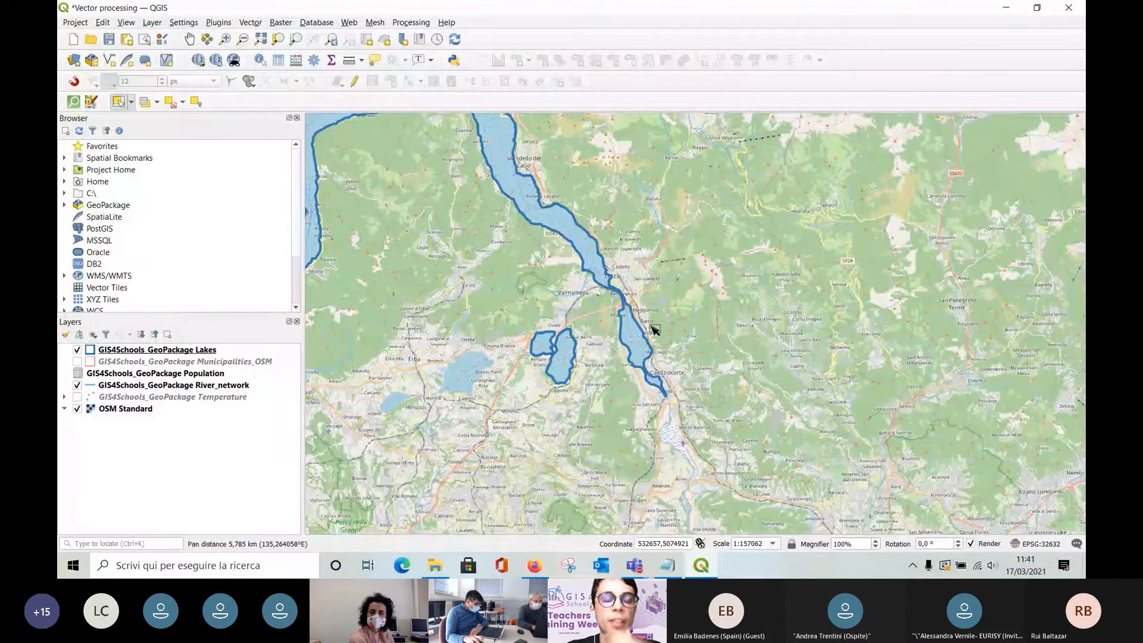
left_click(189, 41)
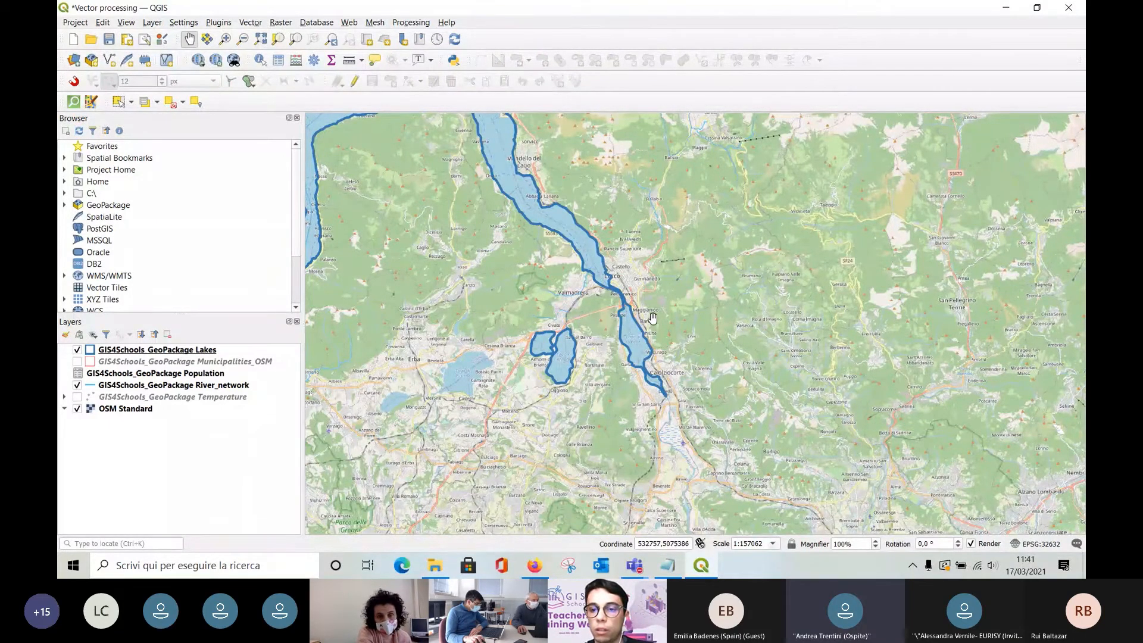
left_click_drag(542, 335, 608, 320)
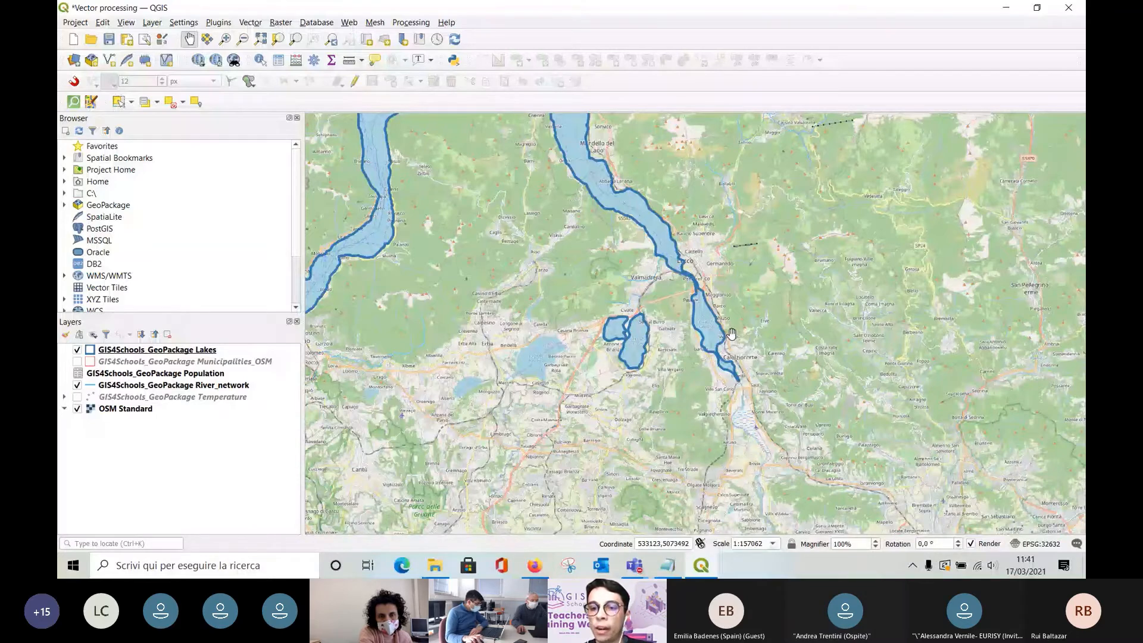
scroll(732, 334, "up", 1)
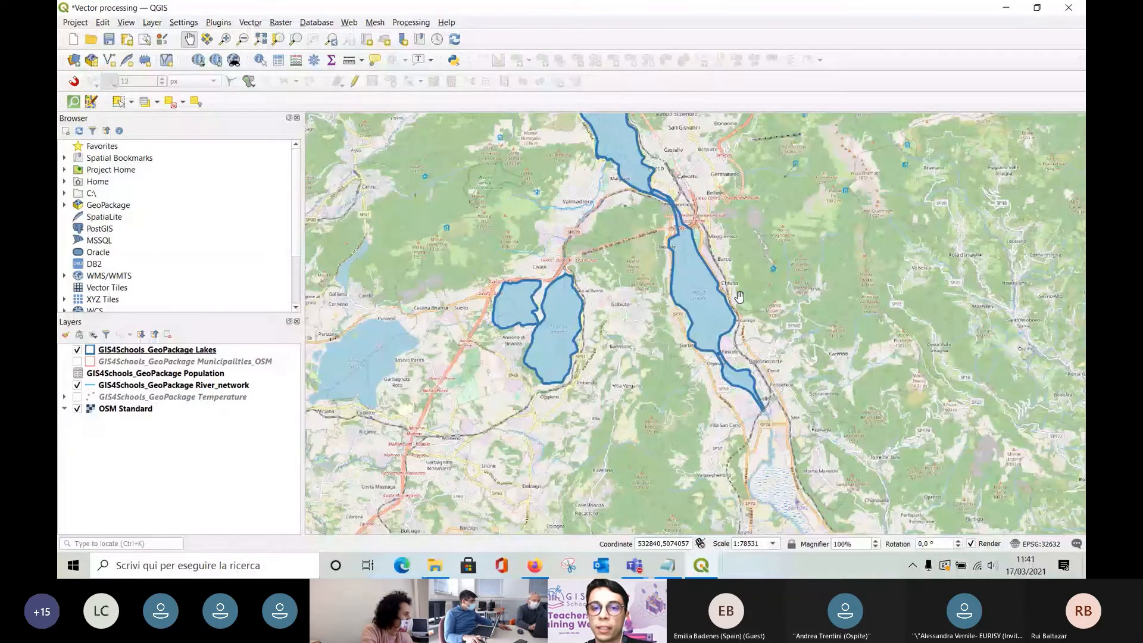
left_click_drag(739, 296, 644, 303)
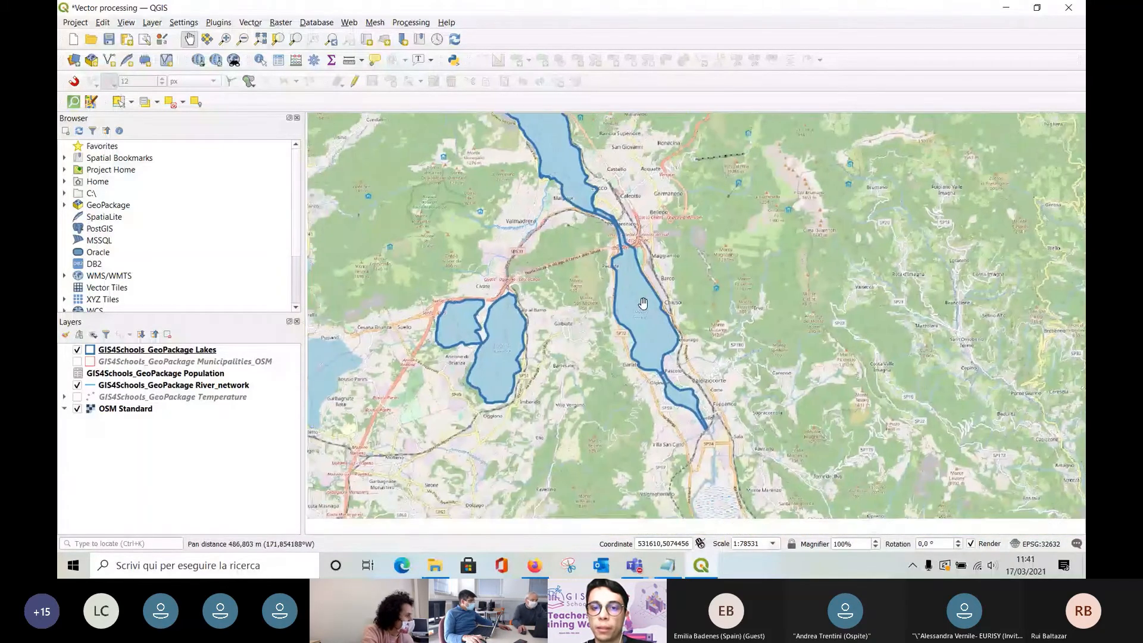
scroll(644, 303, "up", 1)
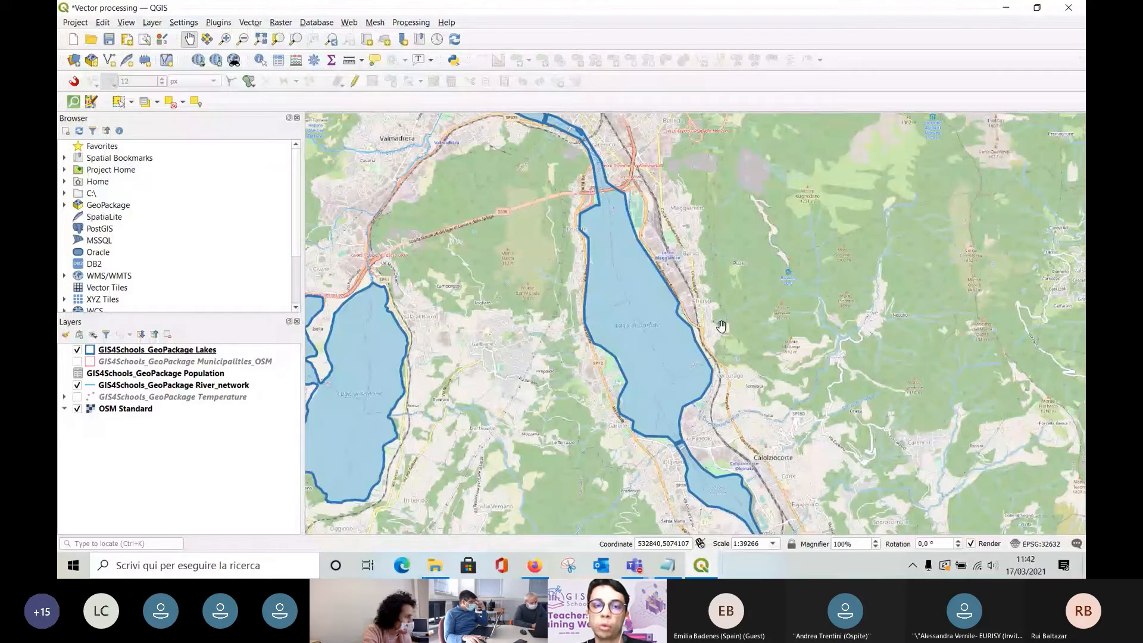
scroll(721, 327, "down", 2)
scroll(358, 304, "up", 1)
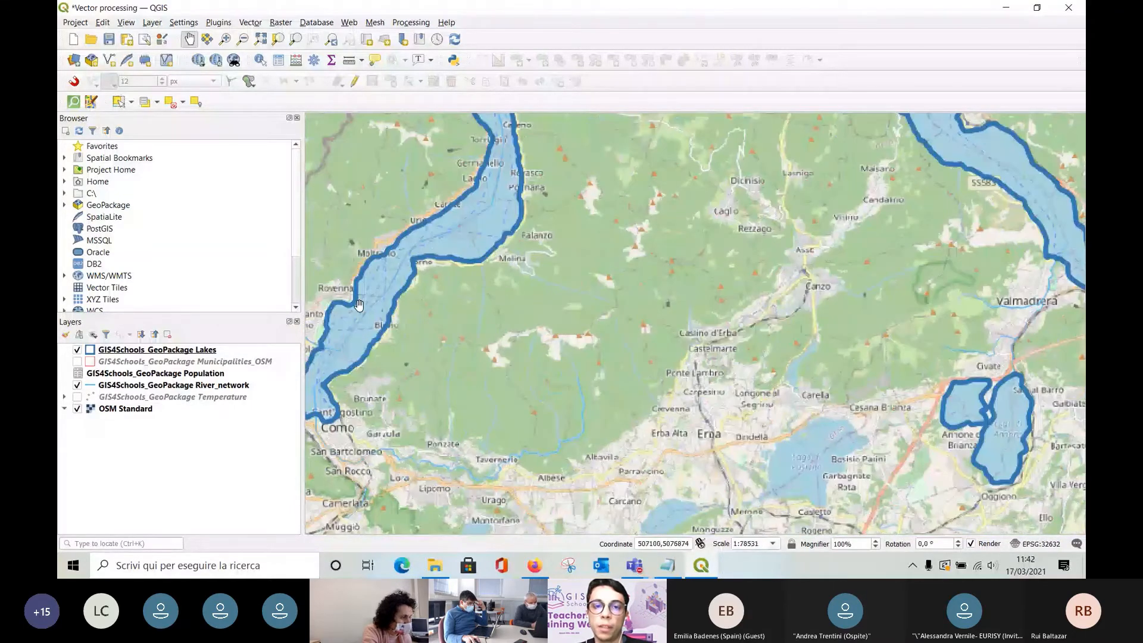
scroll(358, 305, "down", 1)
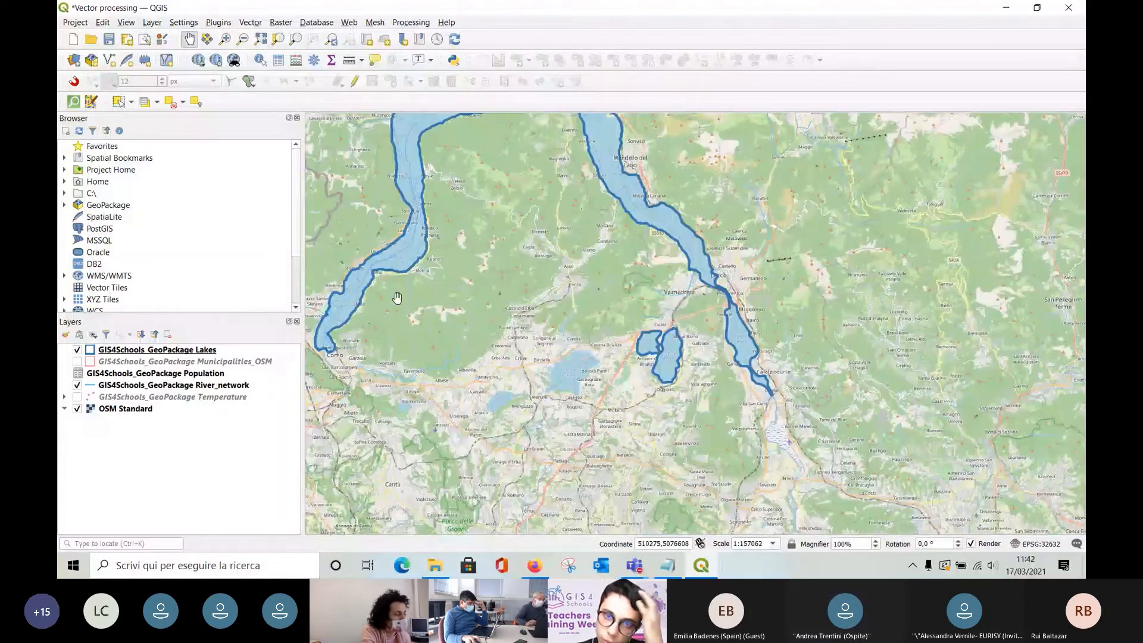
scroll(887, 372, "up", 1)
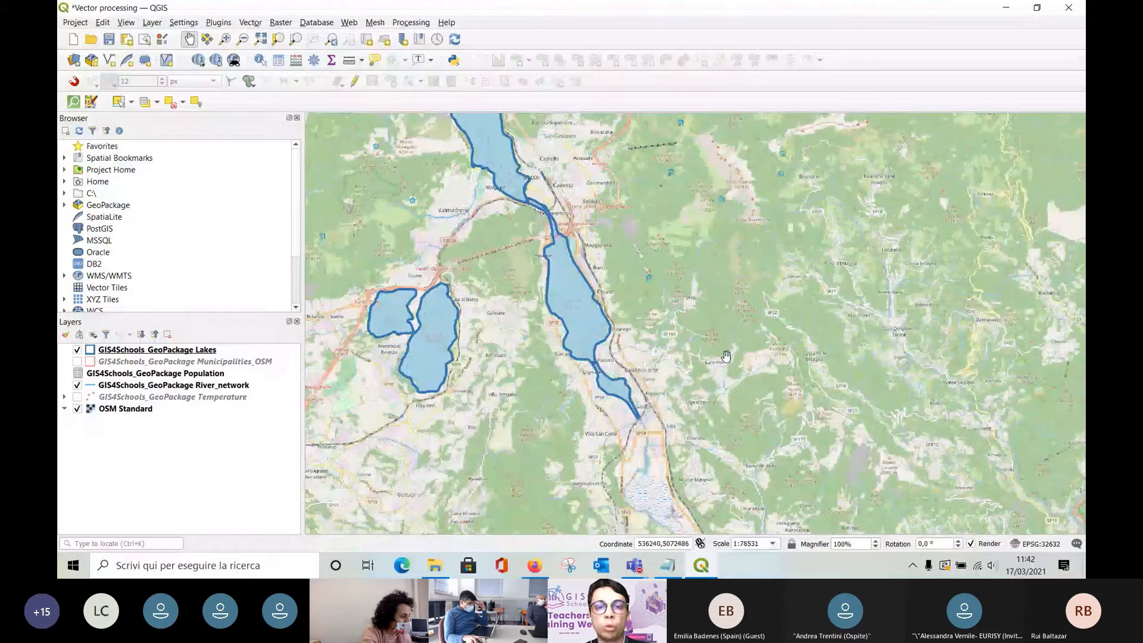
scroll(726, 356, "down", 1)
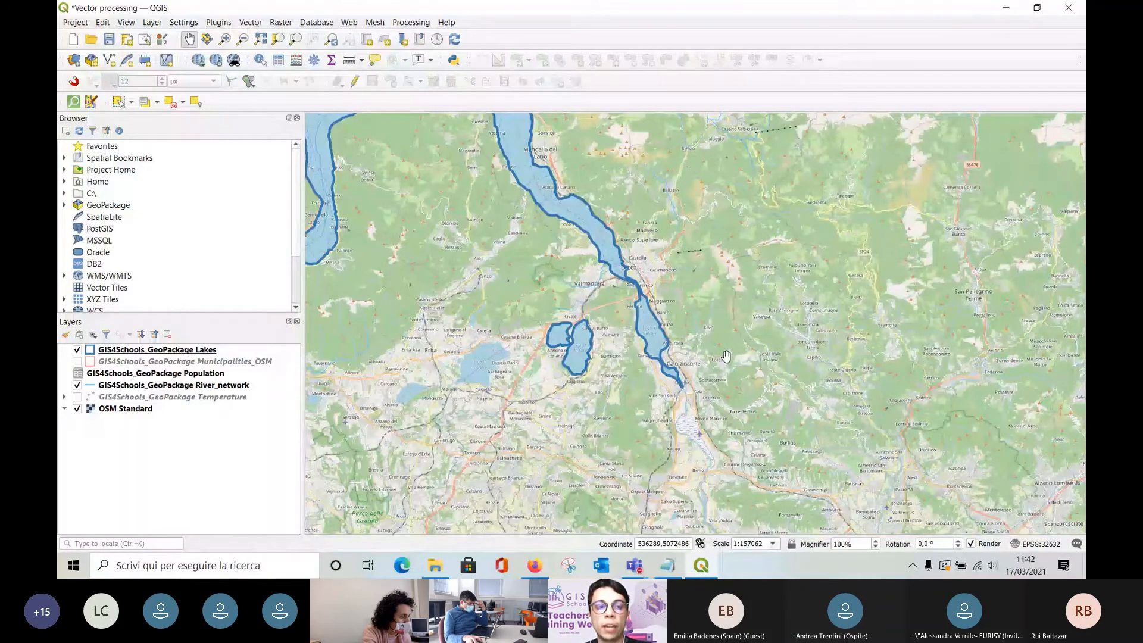
left_click_drag(727, 356, 958, 494)
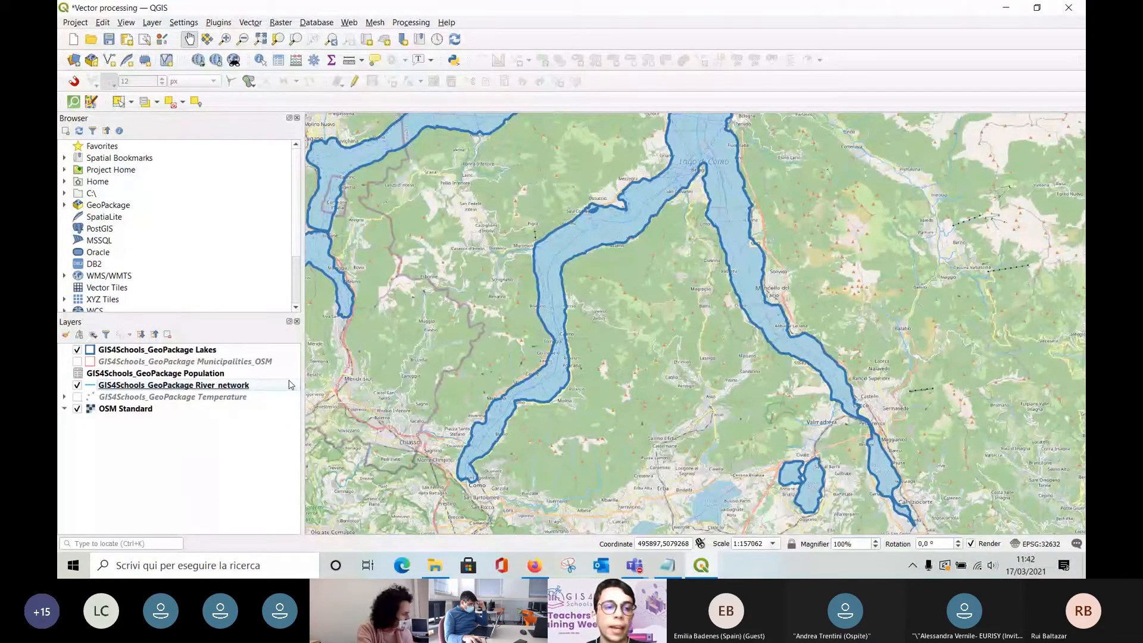
Turn on editing mode for the River_network layer.
left_click(256, 387)
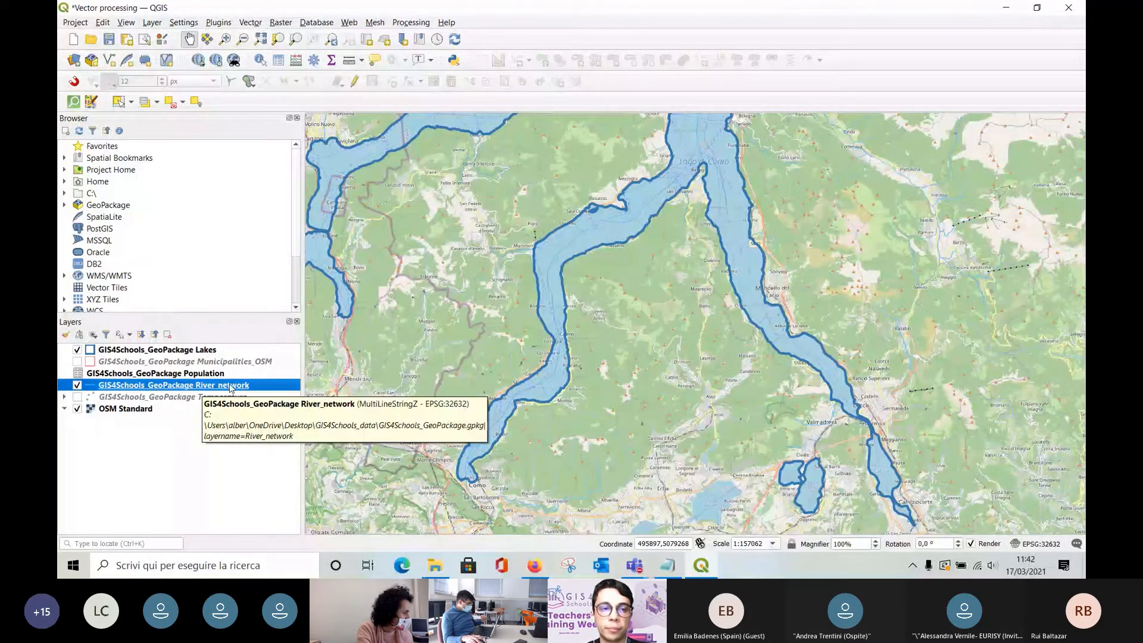
right_click(169, 390)
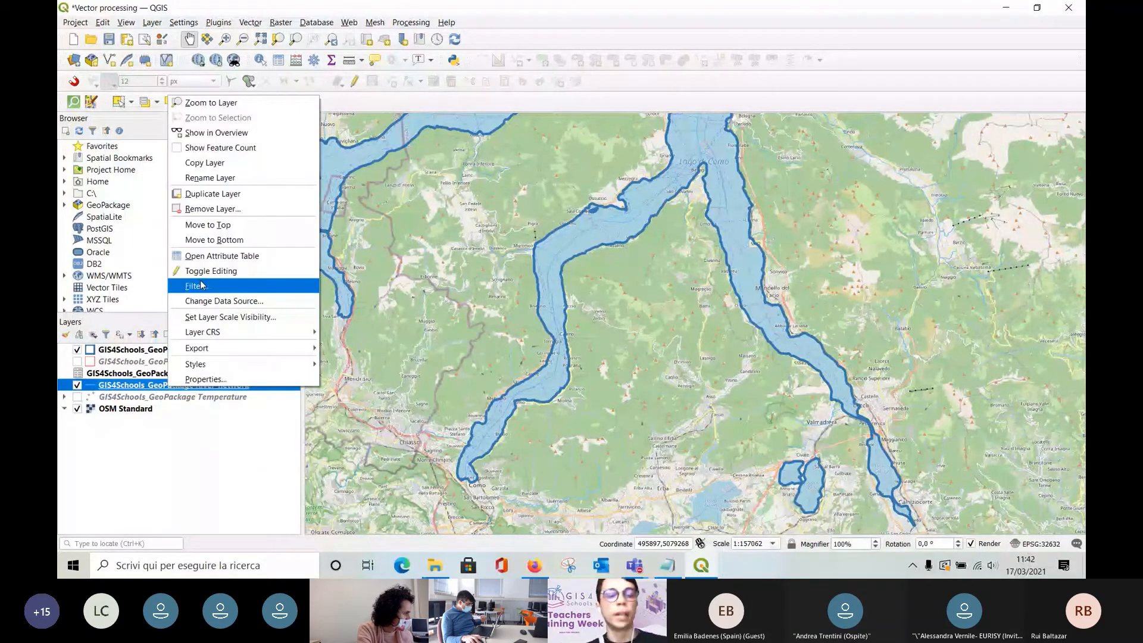
left_click(205, 270)
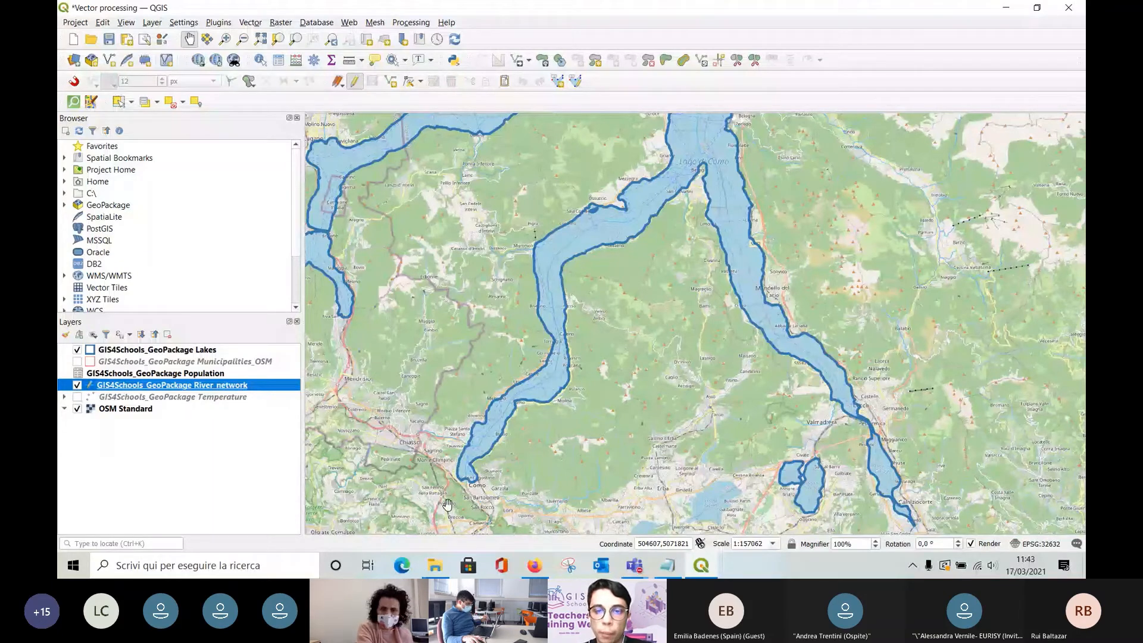
Digitize the stream passing north of Germanello as a line in River_network, tracing it from its western source to the lake shore.
left_click_drag(447, 504, 476, 461)
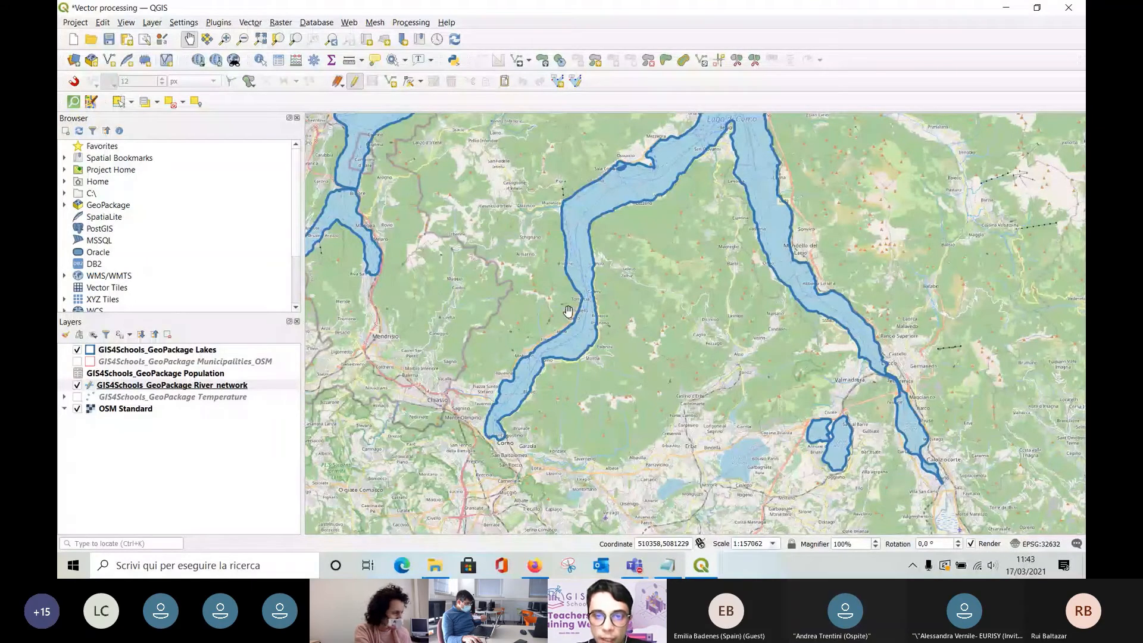
scroll(568, 311, "up", 3)
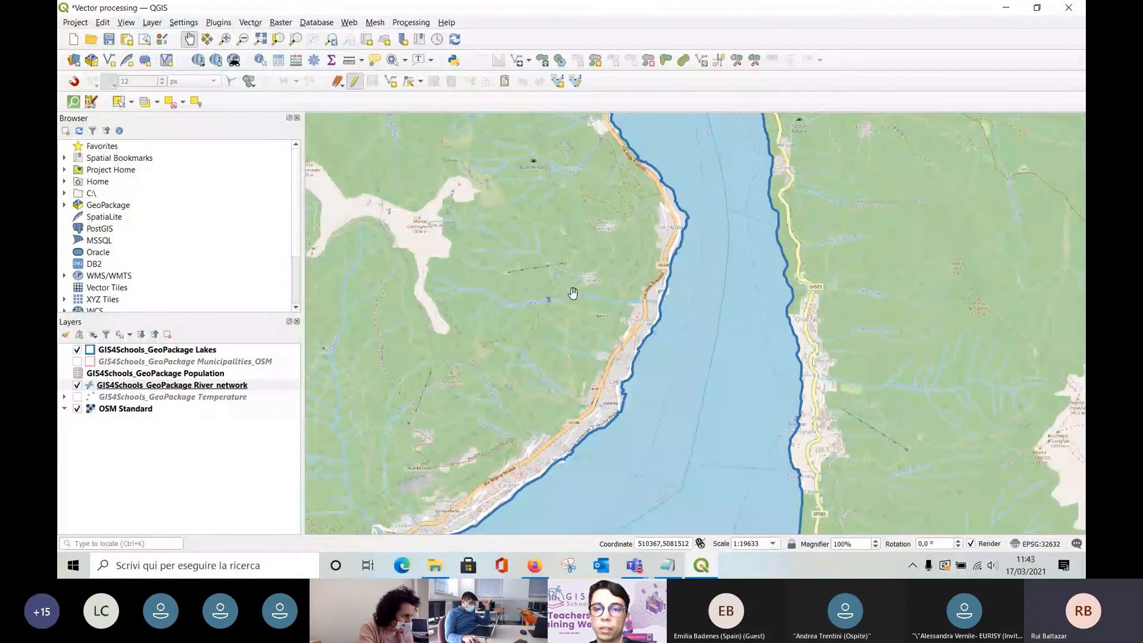
scroll(620, 294, "down", 3)
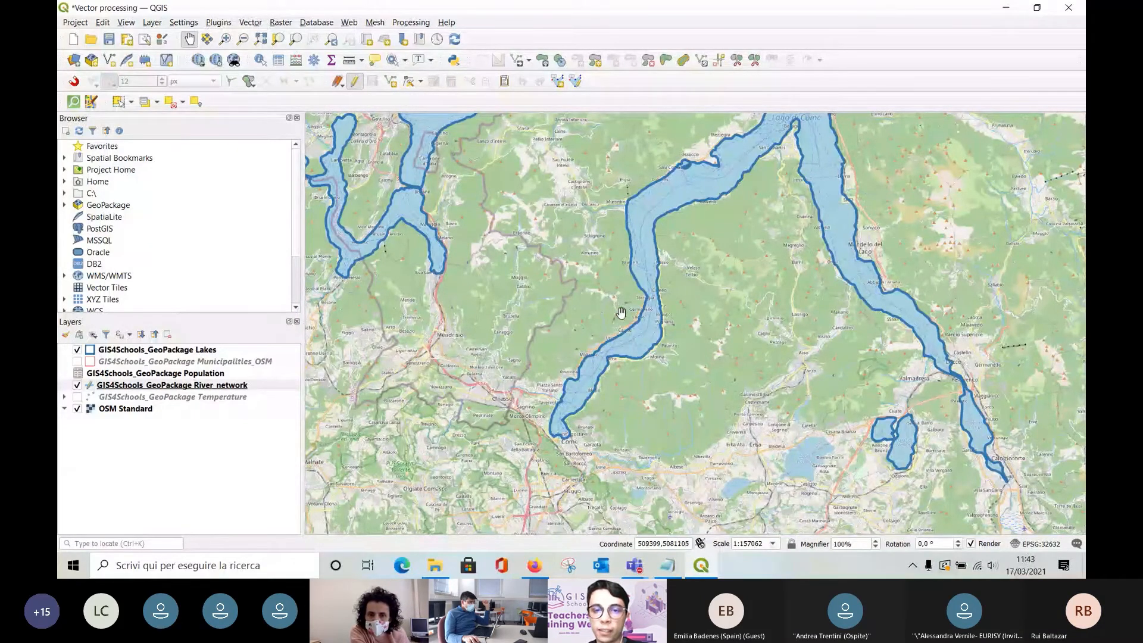
scroll(621, 312, "up", 5)
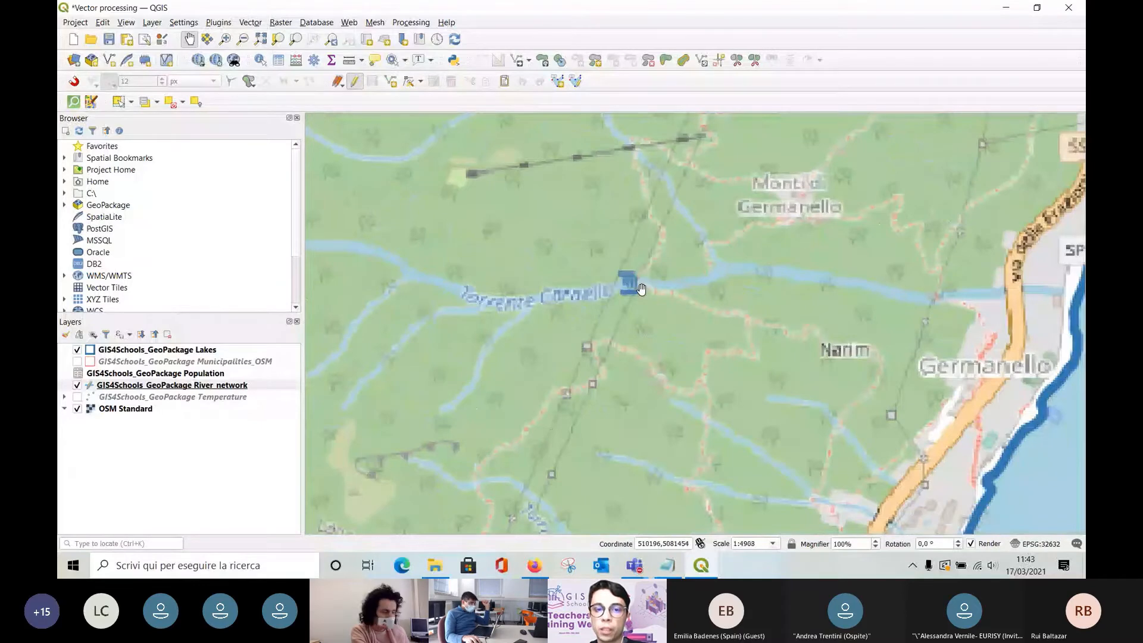
scroll(571, 307, "down", 1)
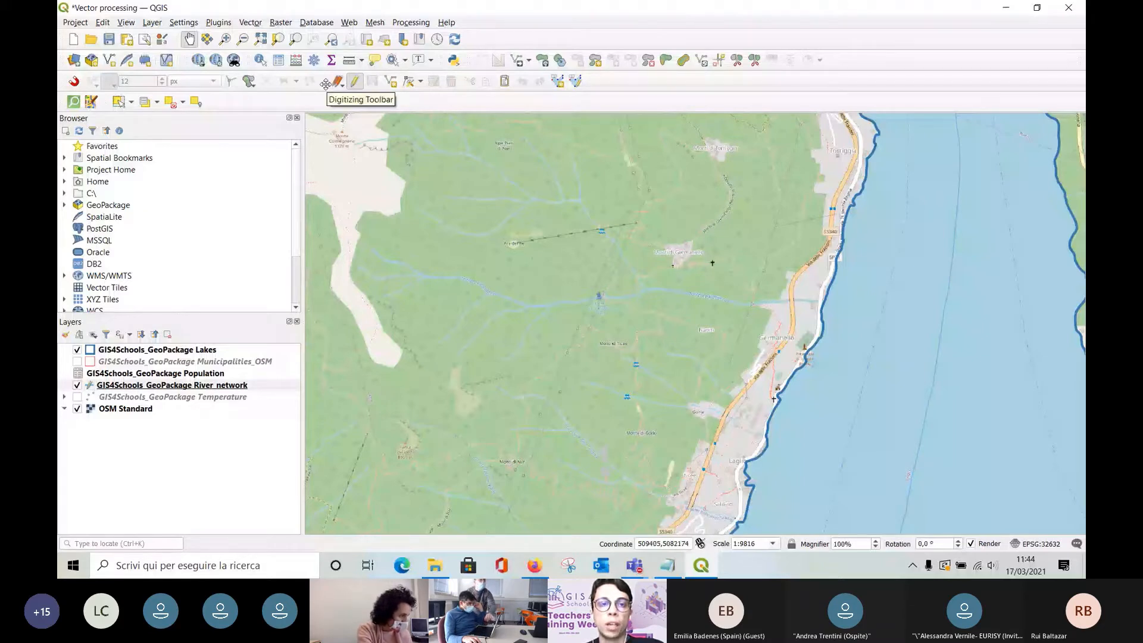
left_click(390, 85)
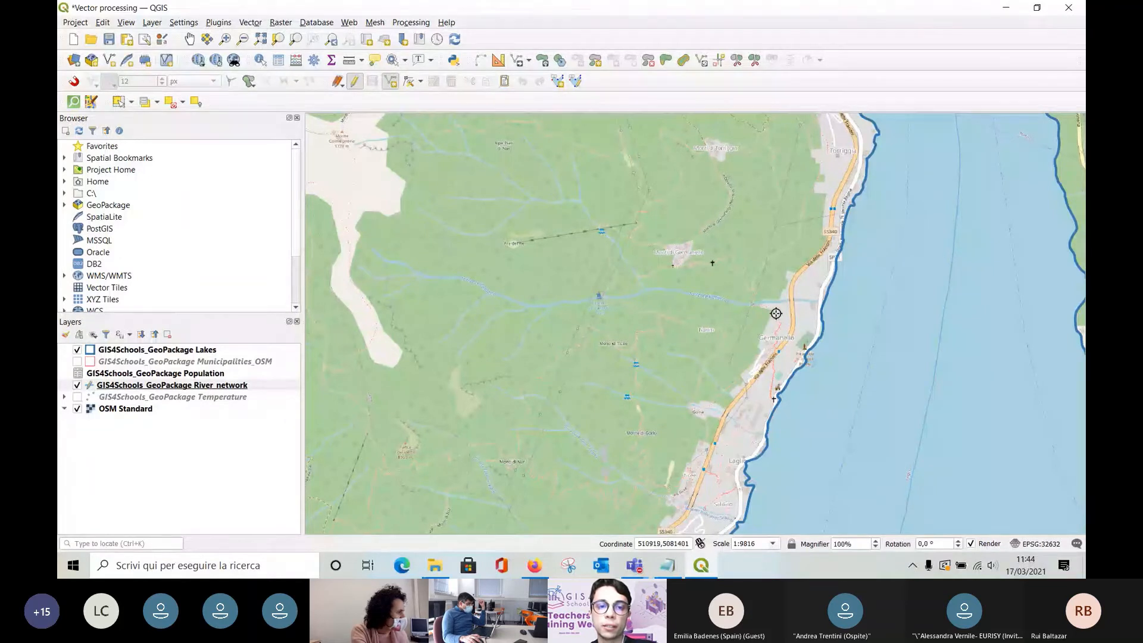
left_click(373, 251)
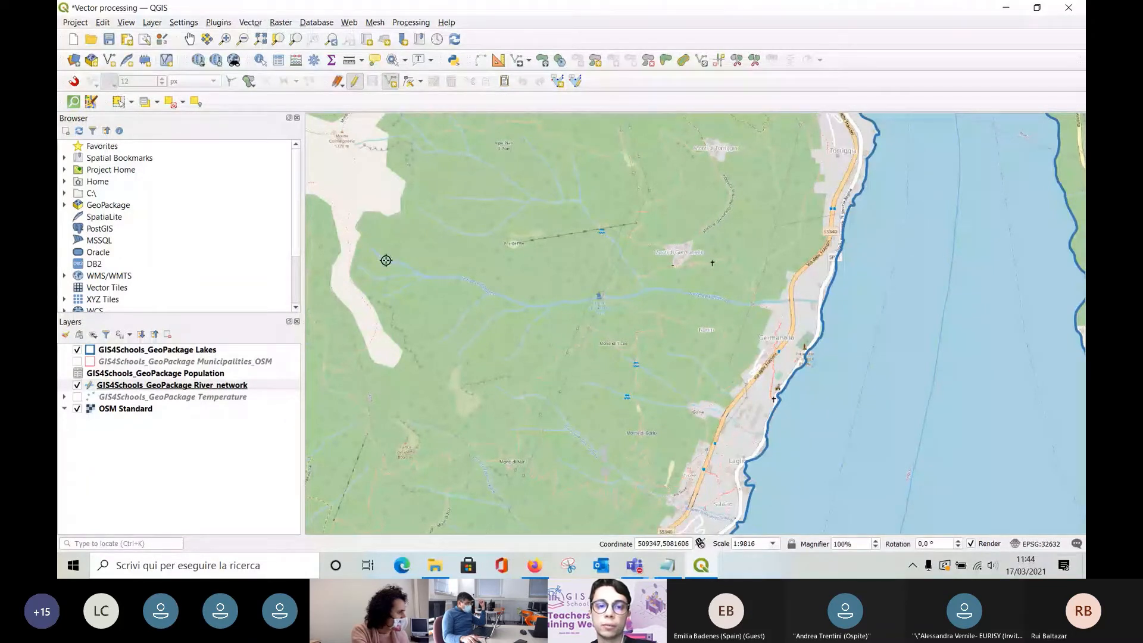
left_click(386, 260)
left_click(424, 274)
left_click(464, 278)
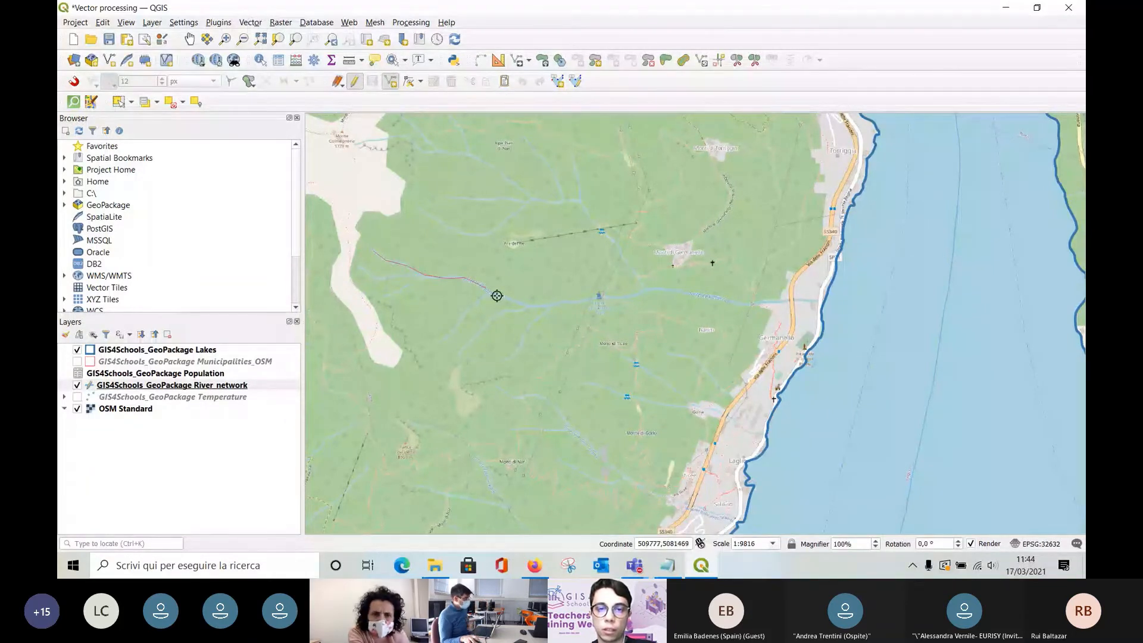
left_click(497, 296)
left_click(546, 307)
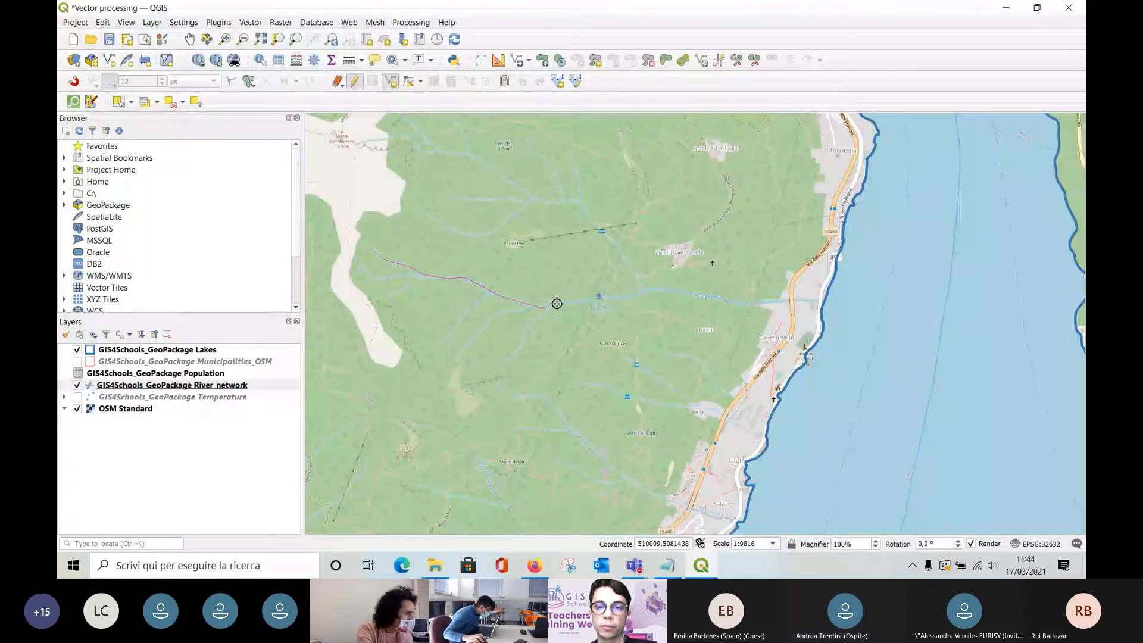
left_click(599, 295)
left_click(652, 289)
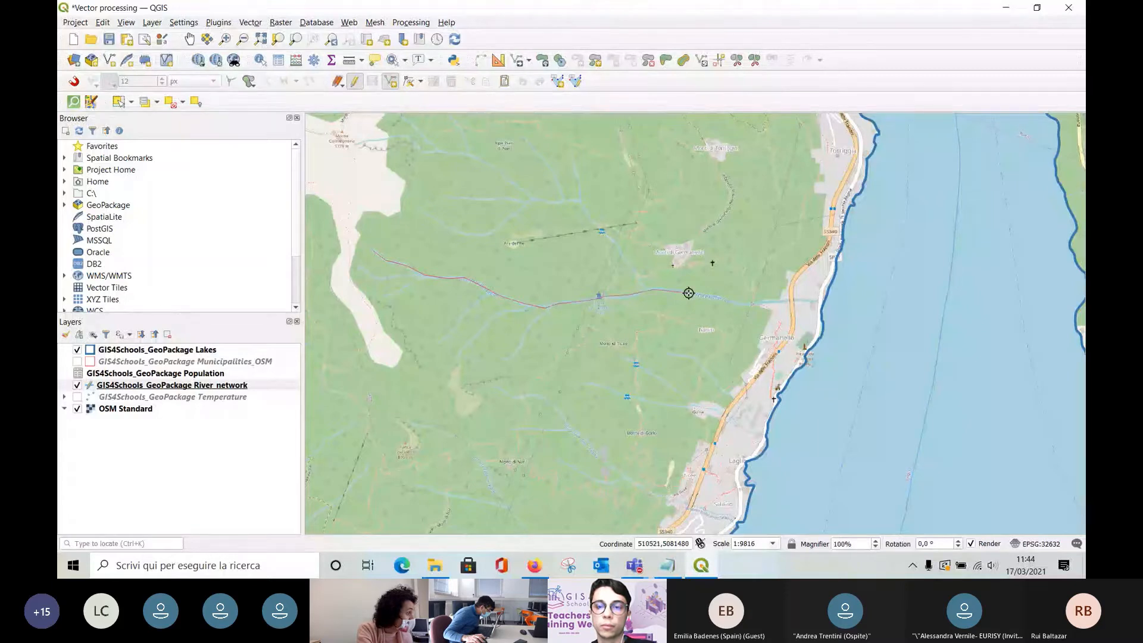
left_click(759, 303)
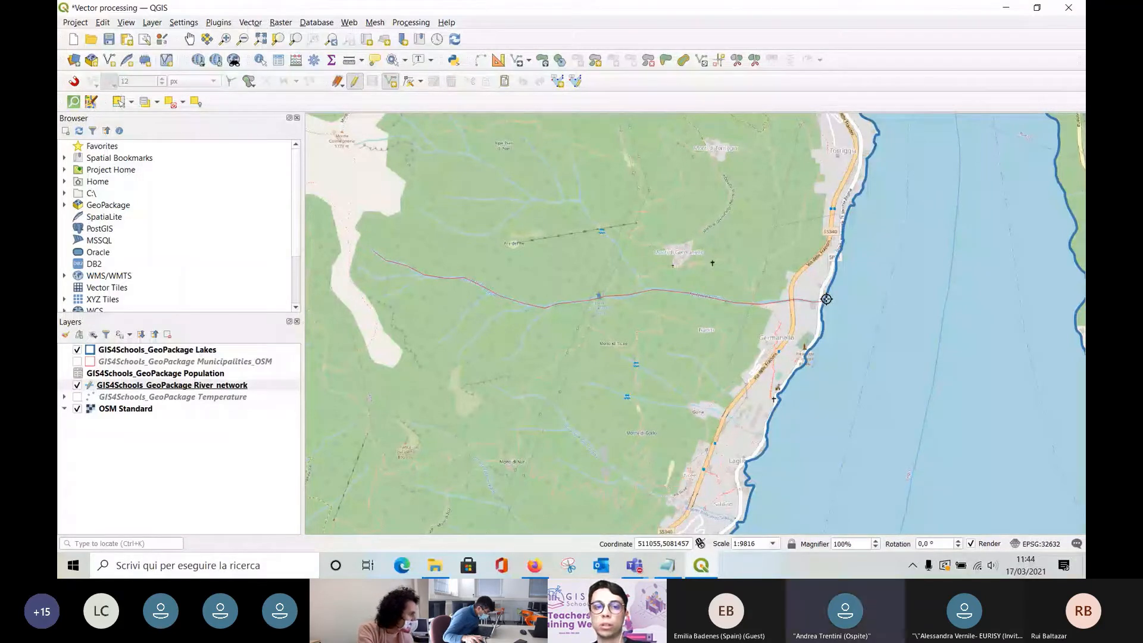
right_click(826, 299)
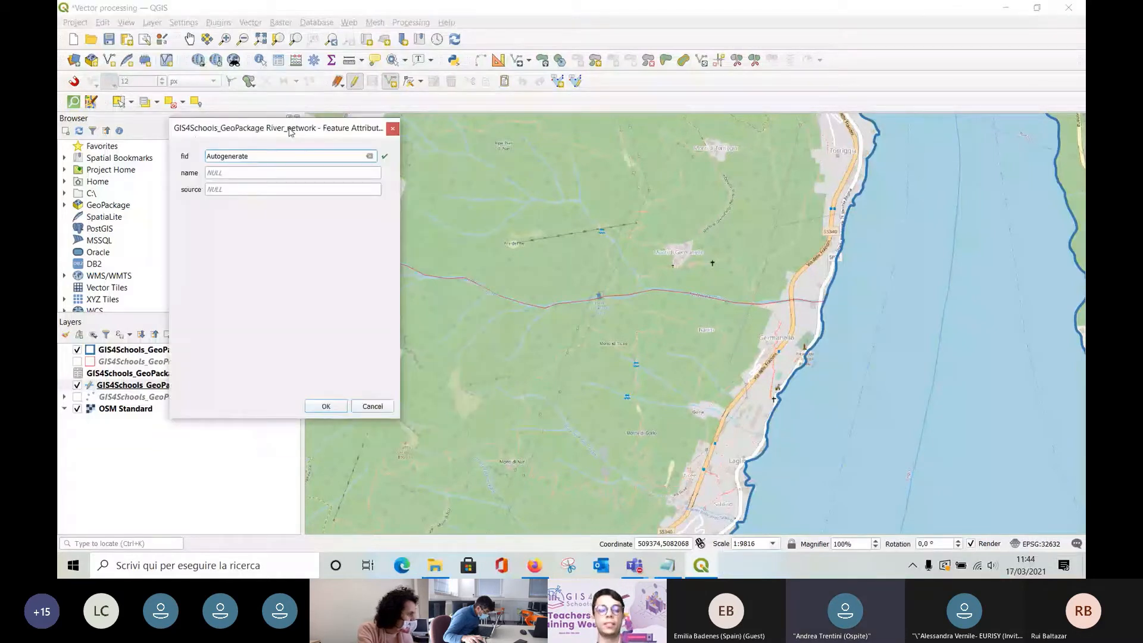
Give the new stream the name Torrente Caraello and the source OpenStreetMap basemap, and accept its attributes.
left_click_drag(290, 131, 248, 140)
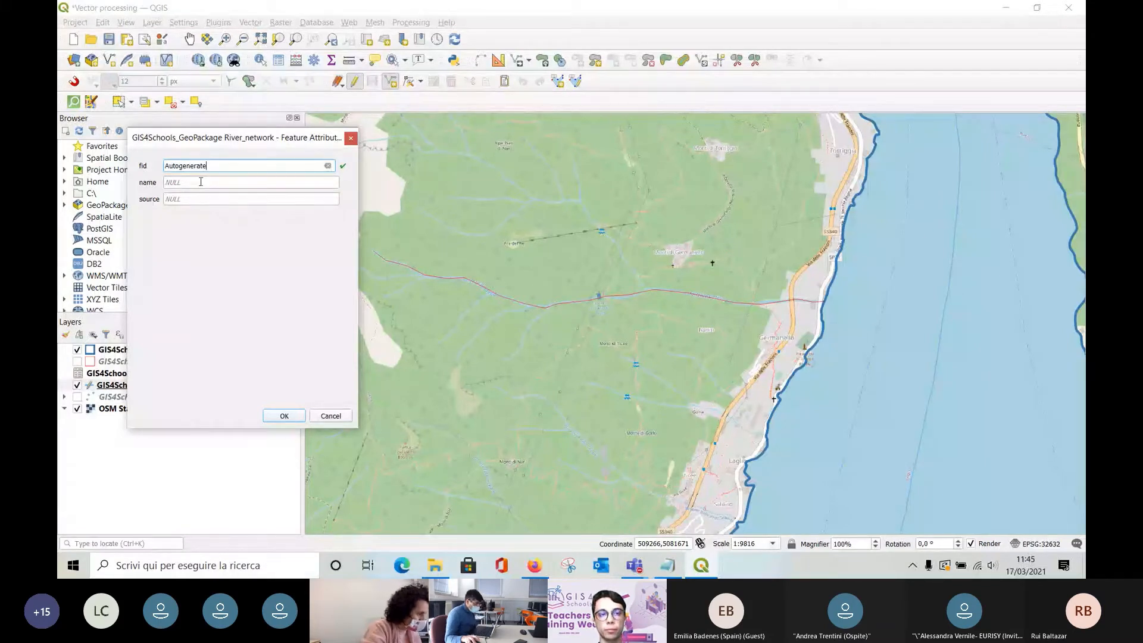
left_click(179, 182)
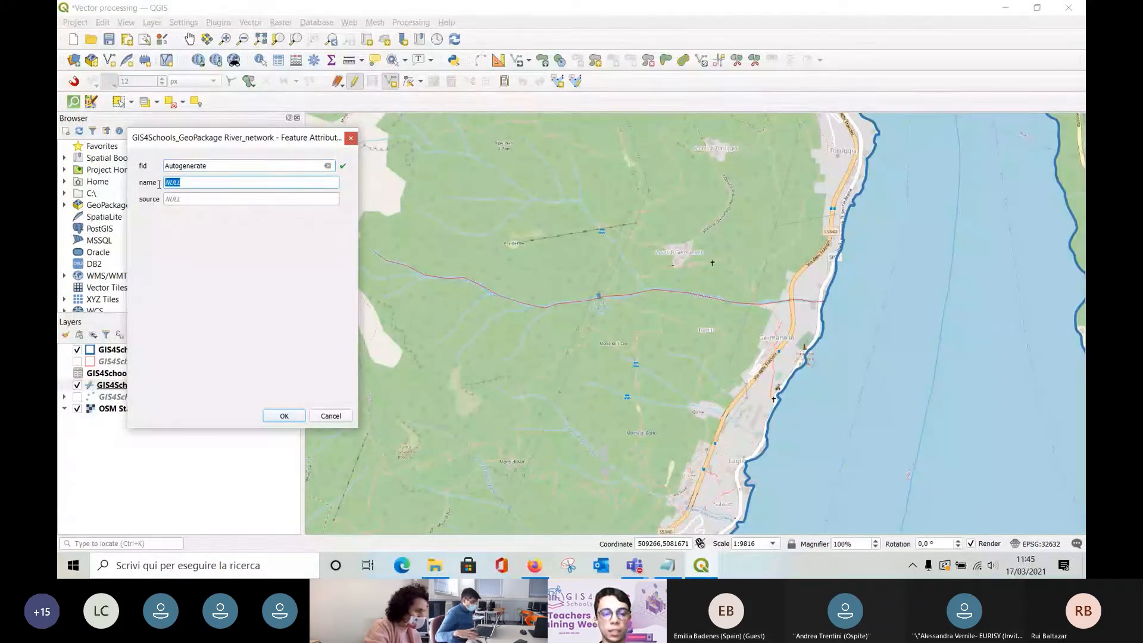
type("To")
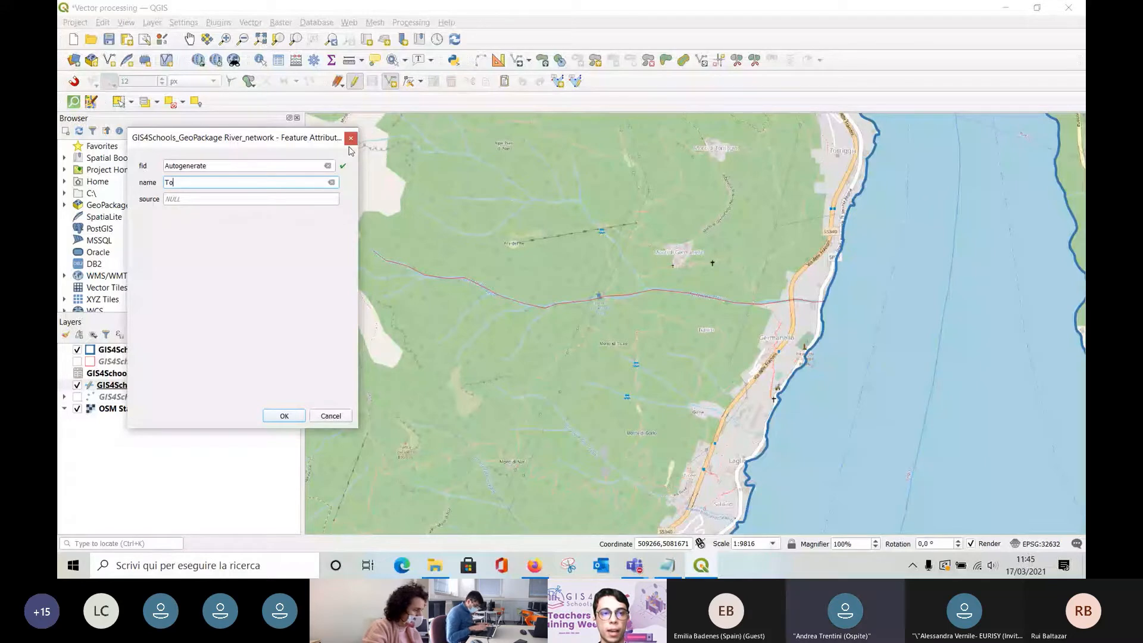
type("rrente Car")
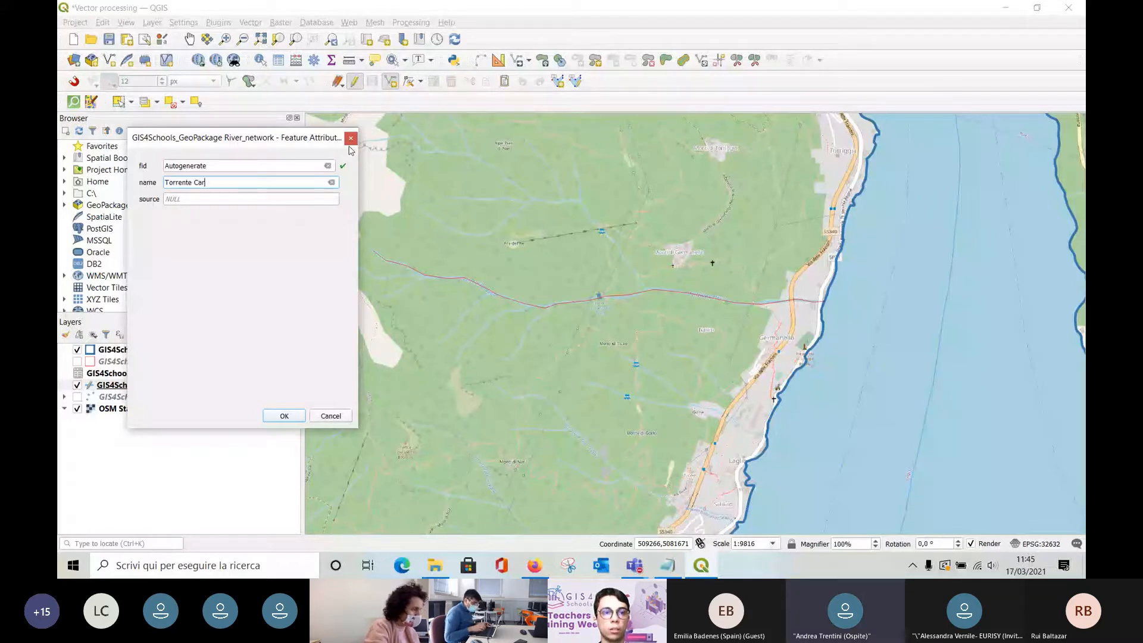
type("aello")
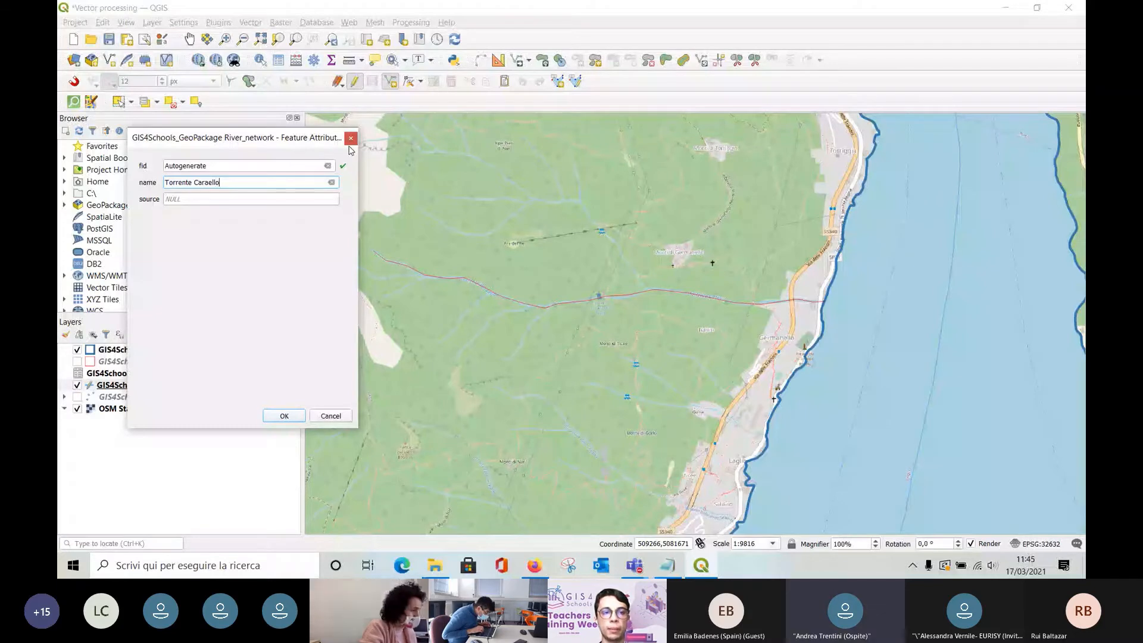
left_click(201, 199)
type("OpenStree")
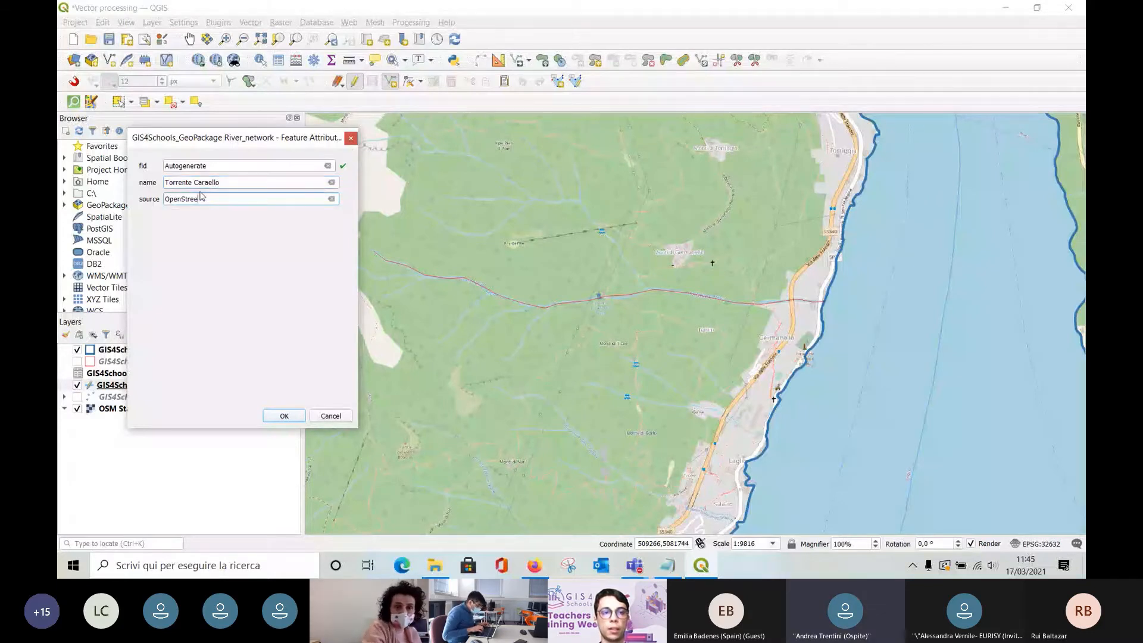
type("tMap ba")
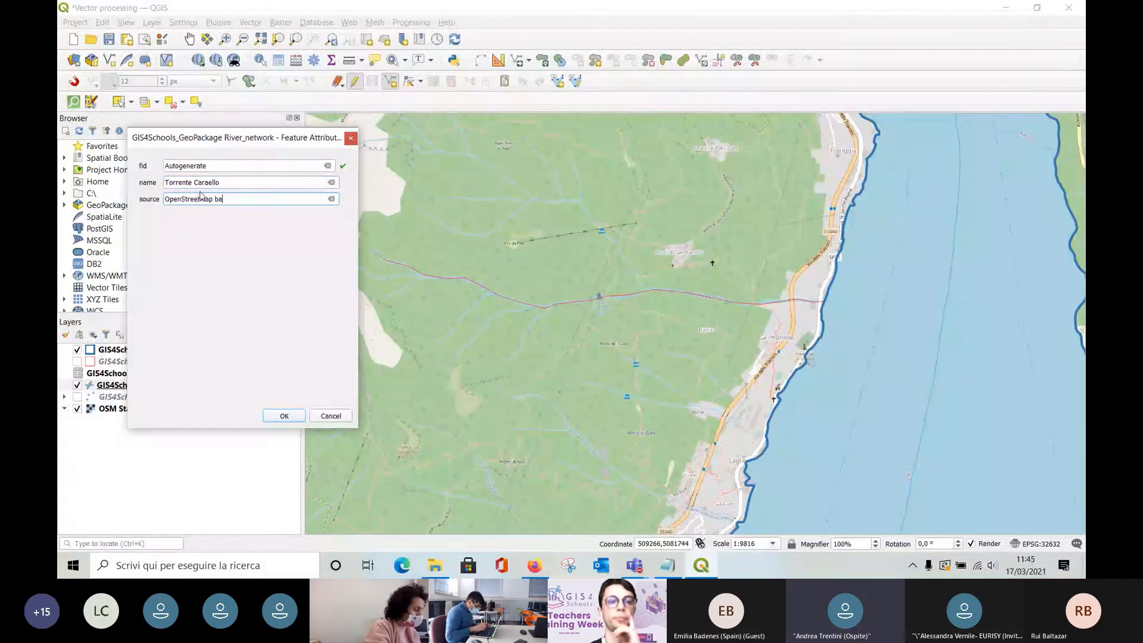
type("semap")
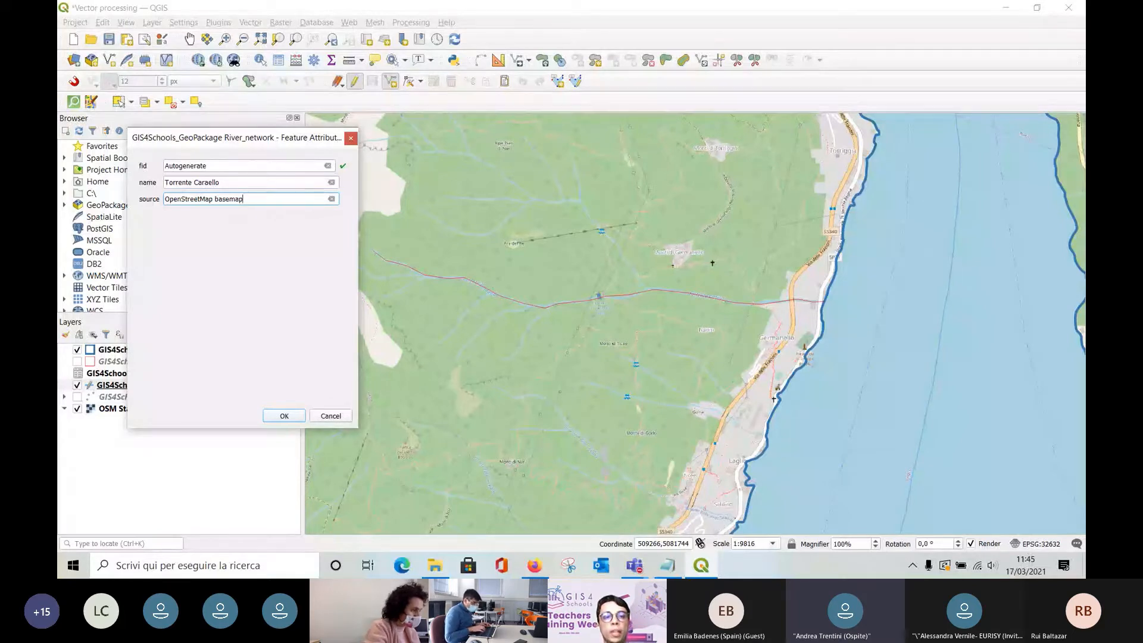
left_click(284, 417)
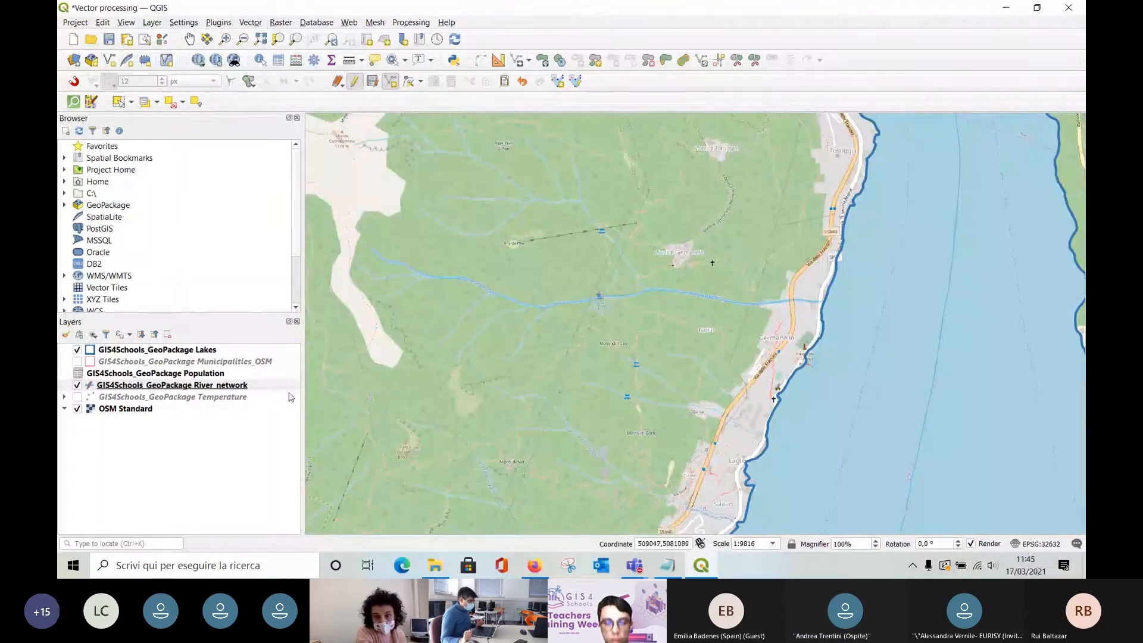
Save the edits of the River_network layer and turn off its editing mode.
right_click(251, 390)
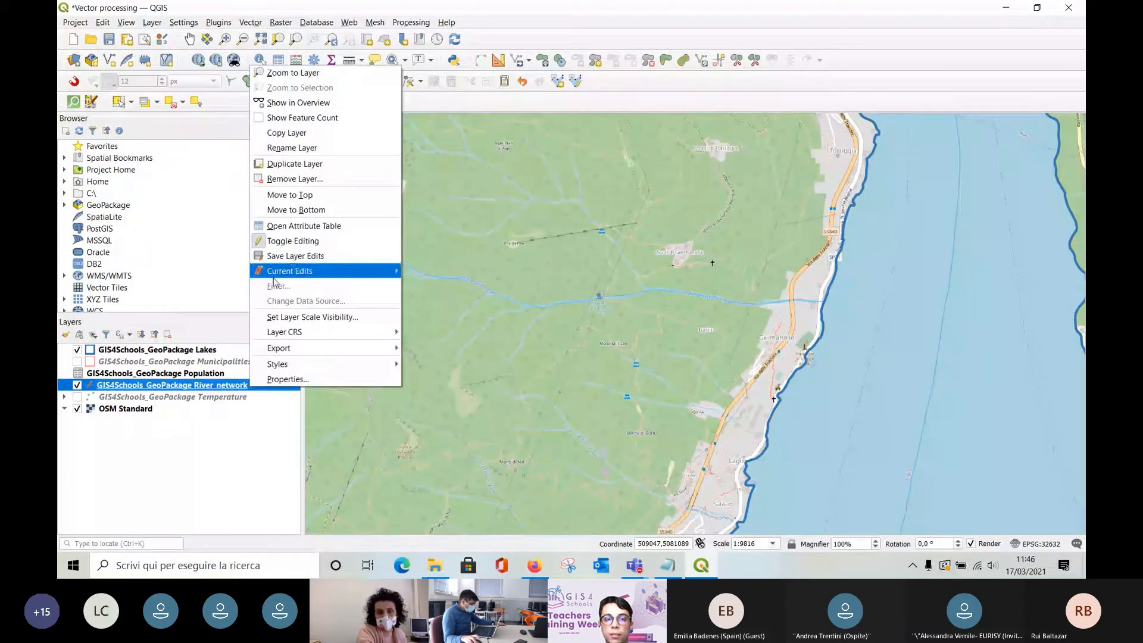
left_click(342, 260)
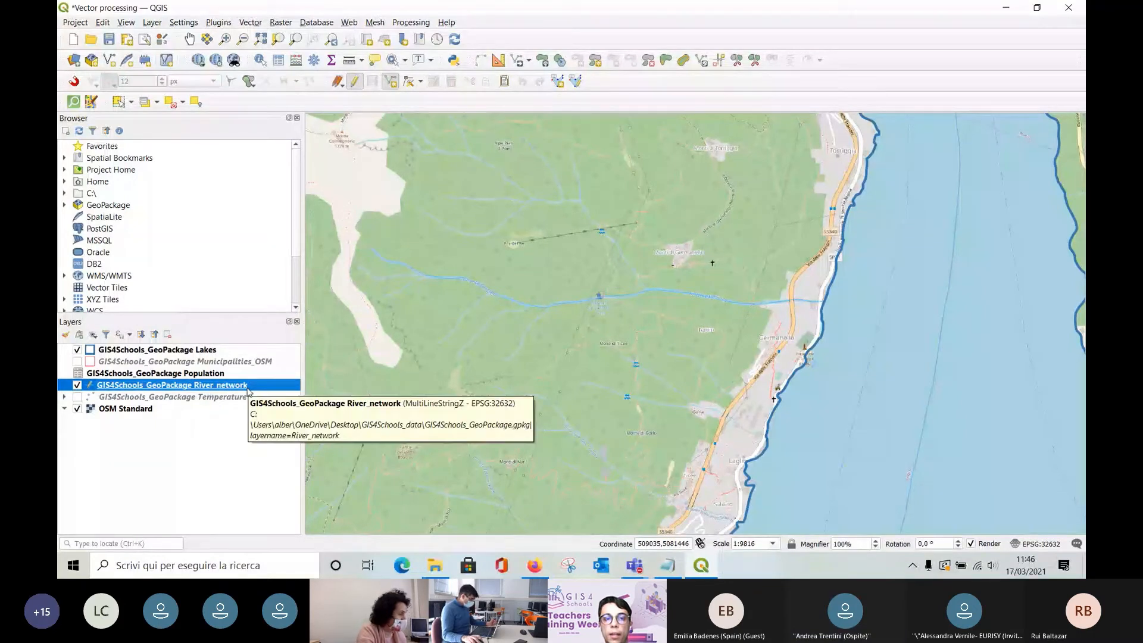
right_click(248, 391)
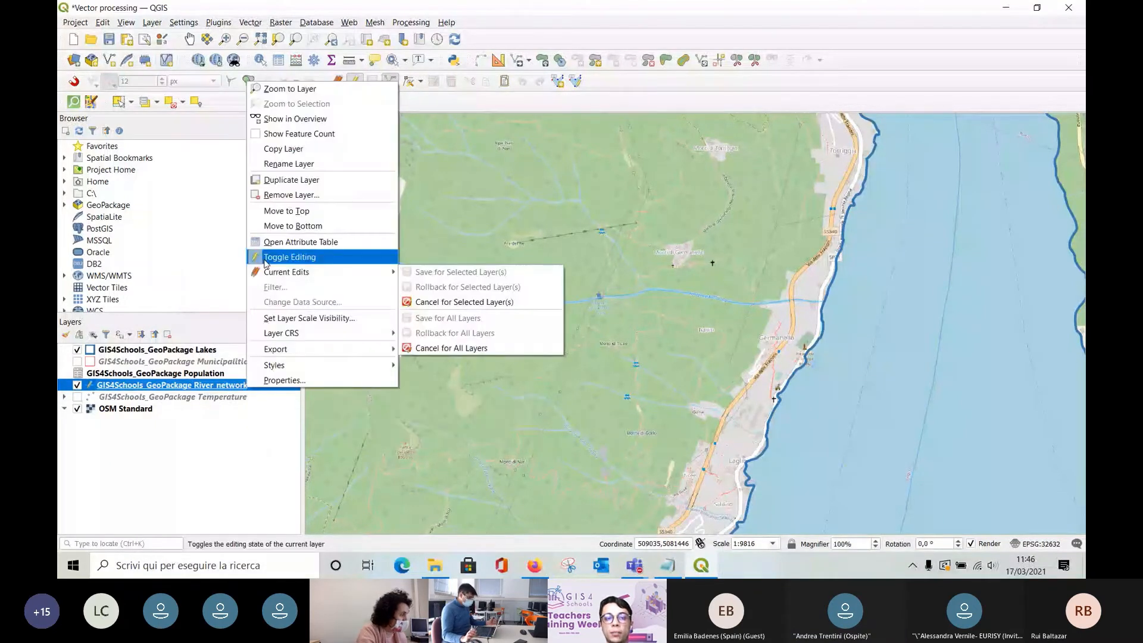
left_click(327, 259)
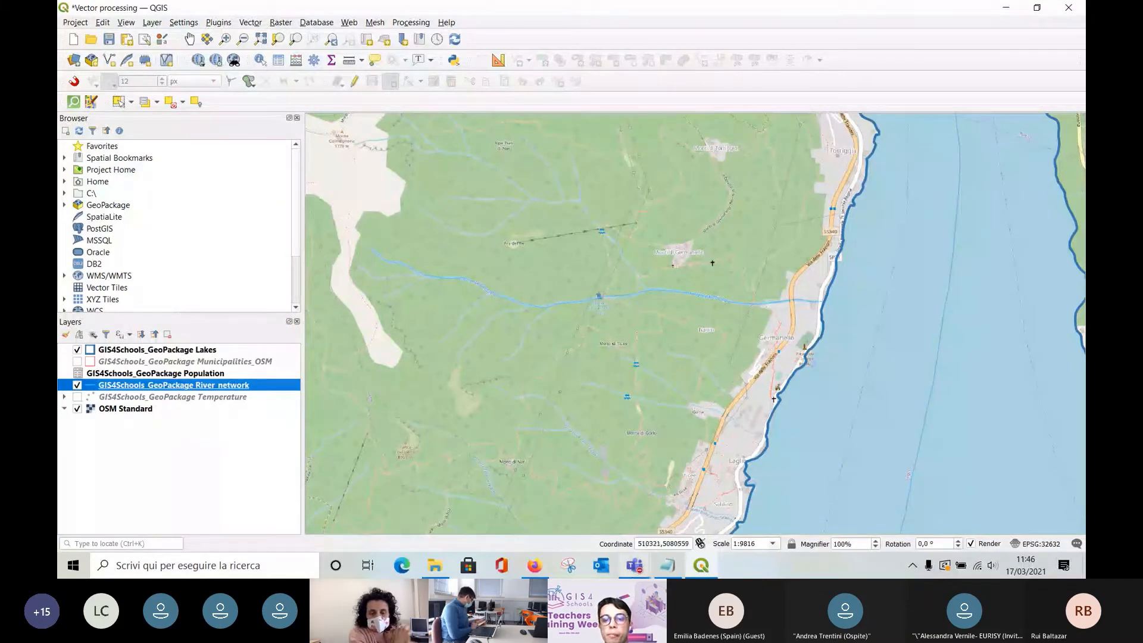
Switch to the GIS4Schools Wednesday meeting in Microsoft Teams to check the participants and chat, and return to QGIS.
mouse_move(635, 566)
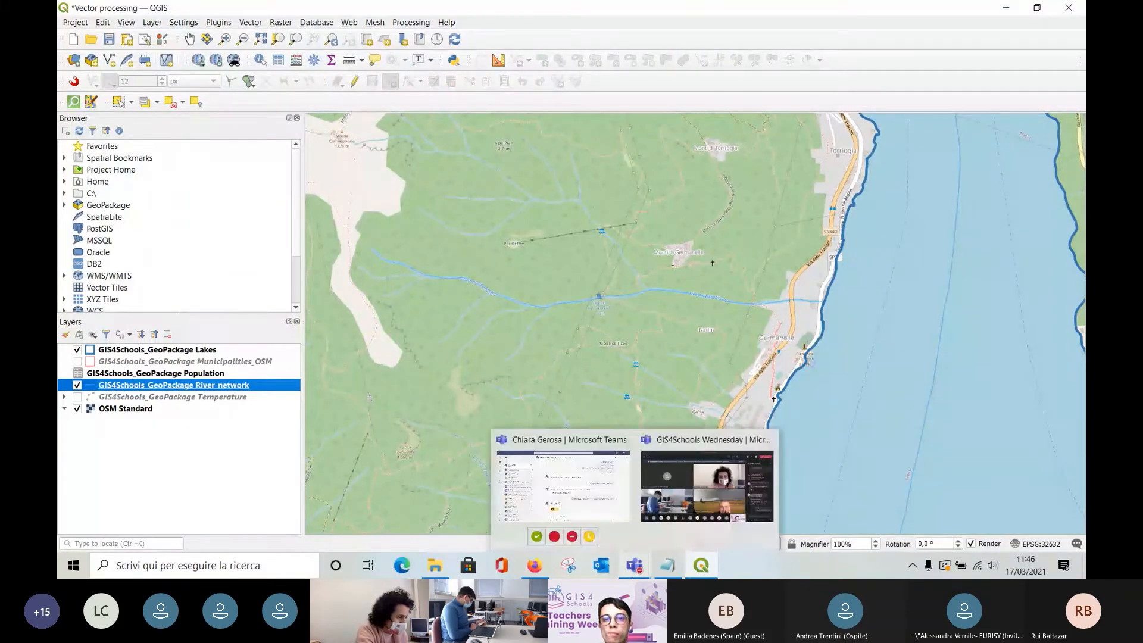
left_click(707, 485)
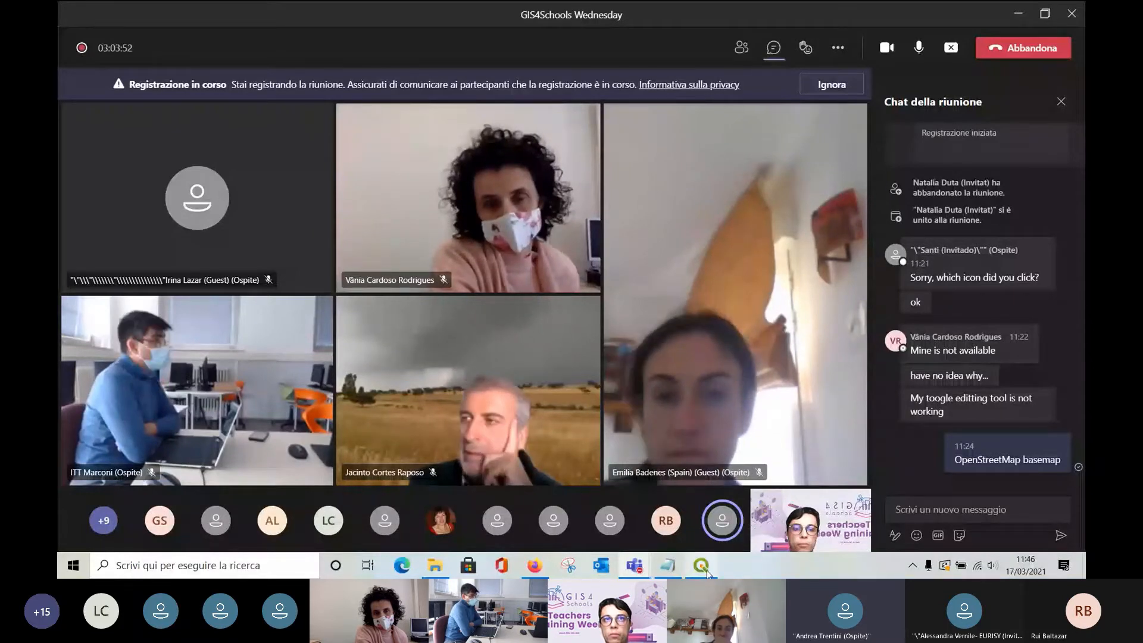
mouse_move(707, 573)
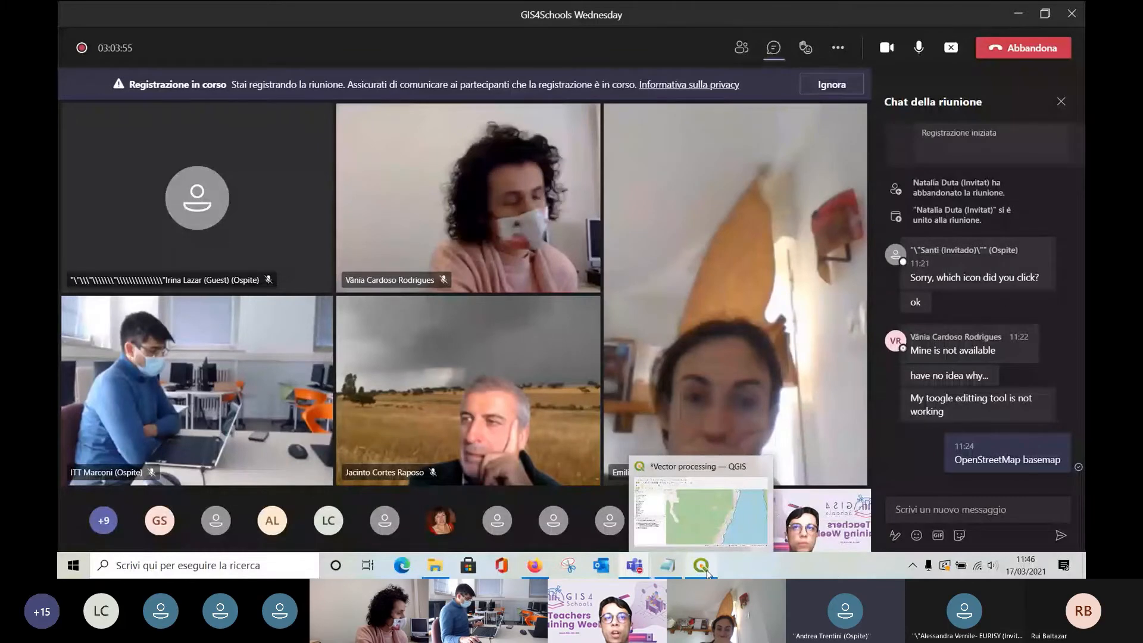
left_click(707, 571)
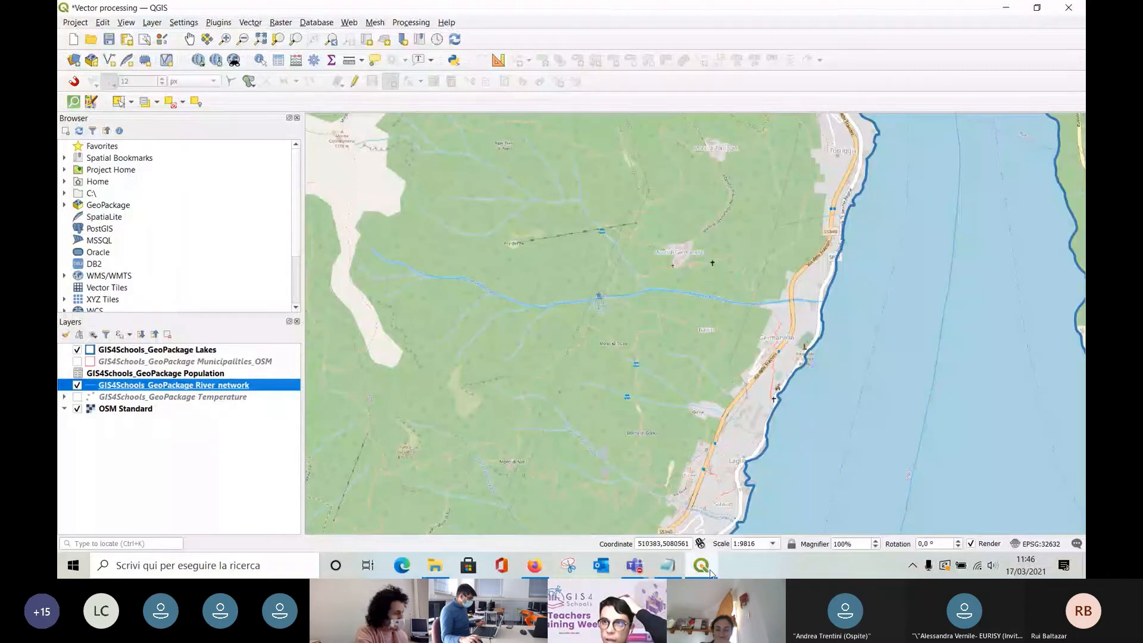
mouse_move(709, 573)
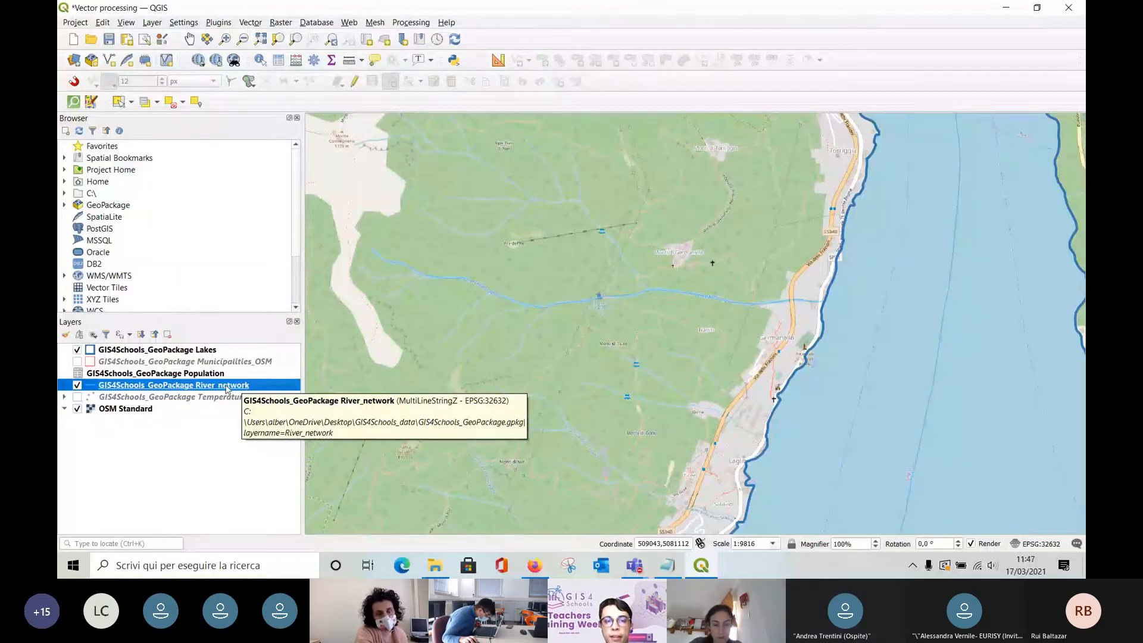
Turn editing mode back on for the River_network layer and open its attribute table.
right_click(227, 387)
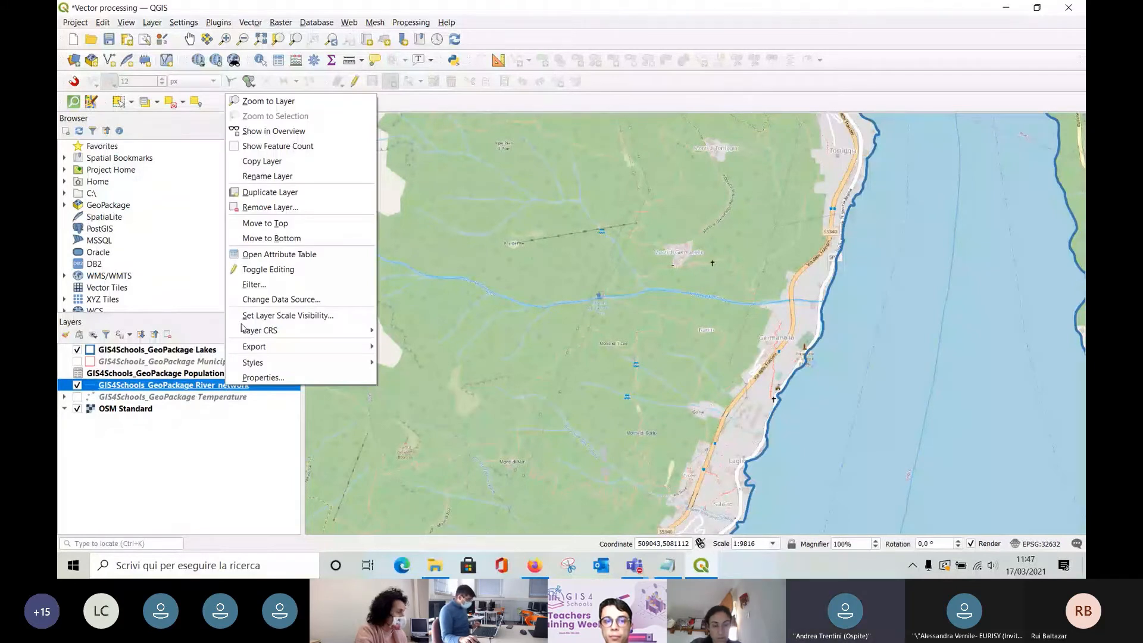
left_click(292, 273)
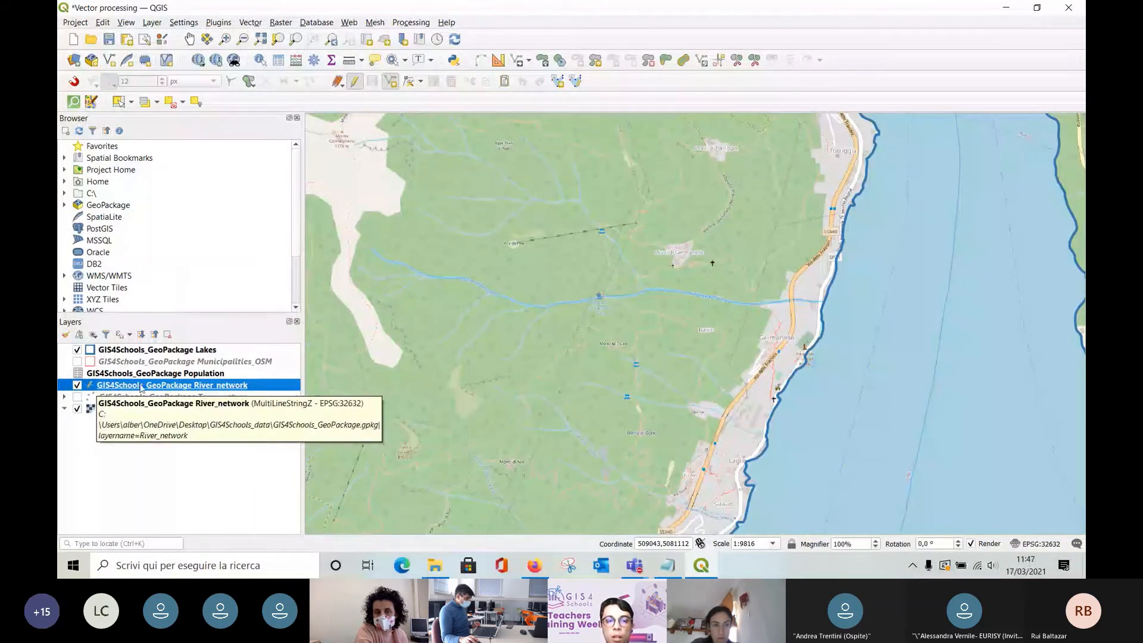
right_click(252, 387)
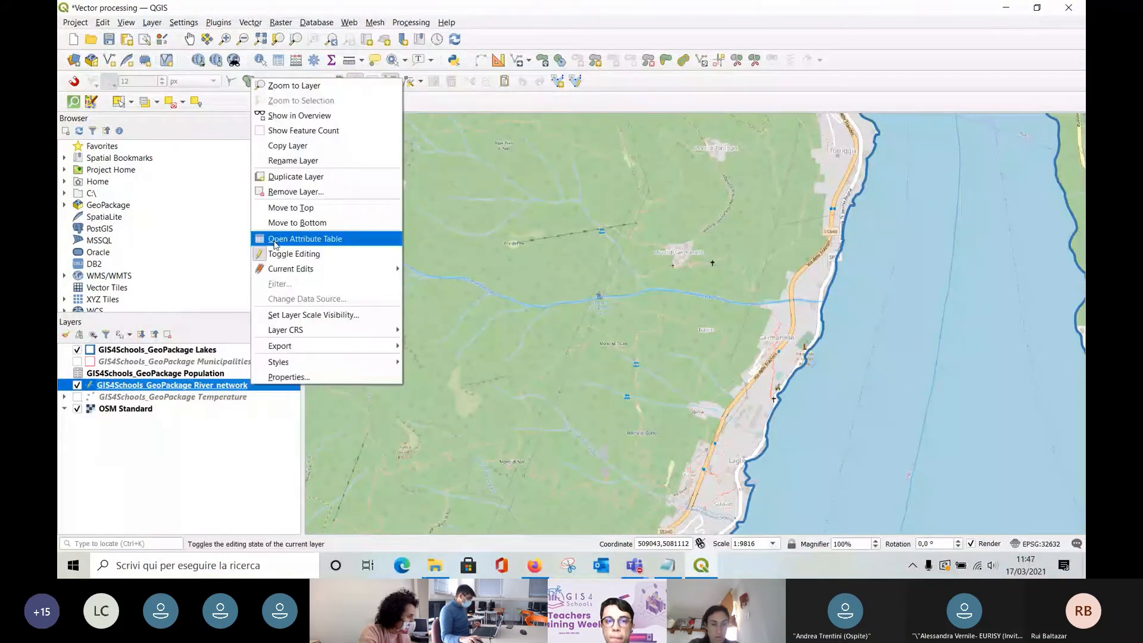
left_click(331, 240)
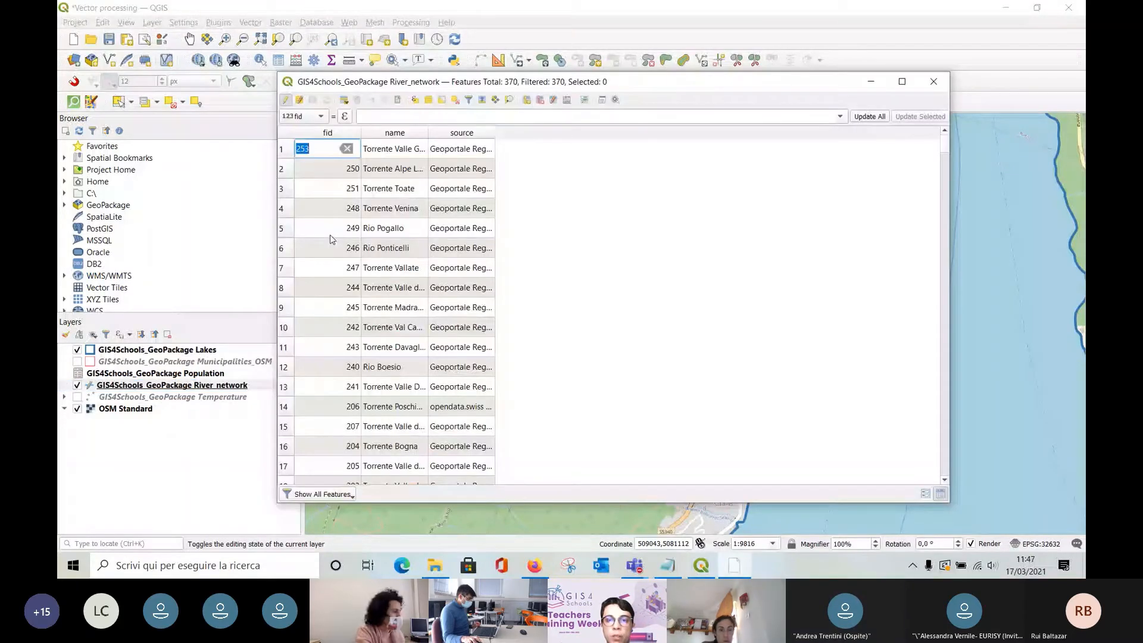
Widen the name column and sort the River_network attribute table by name to locate the Torrente Caraello record.
scroll(331, 240, "down", 1)
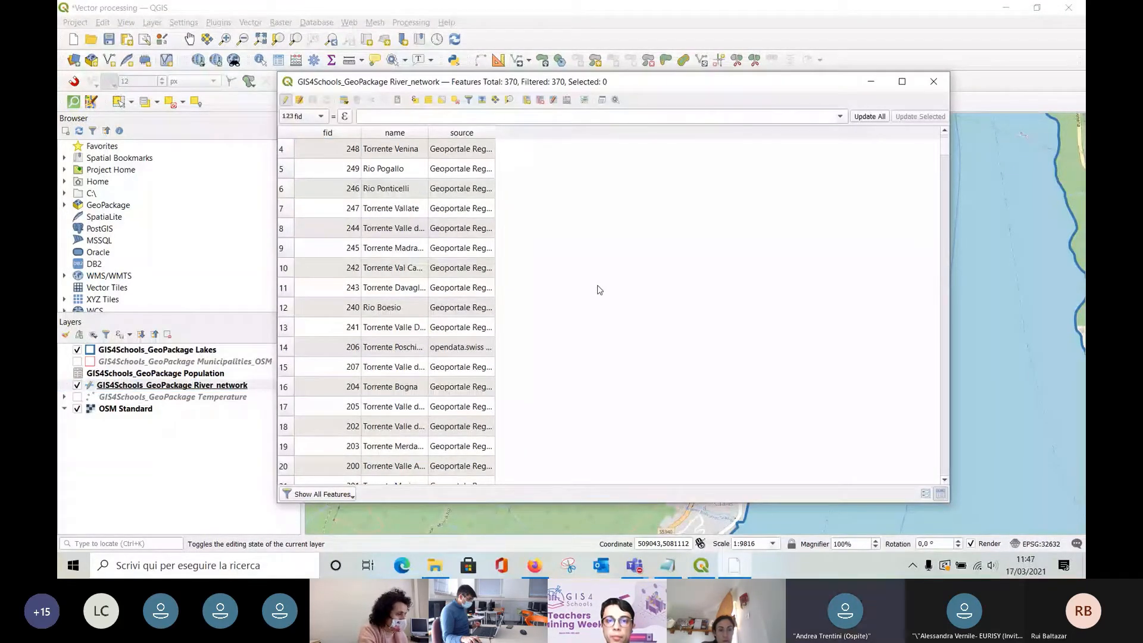
scroll(567, 223, "down", 20)
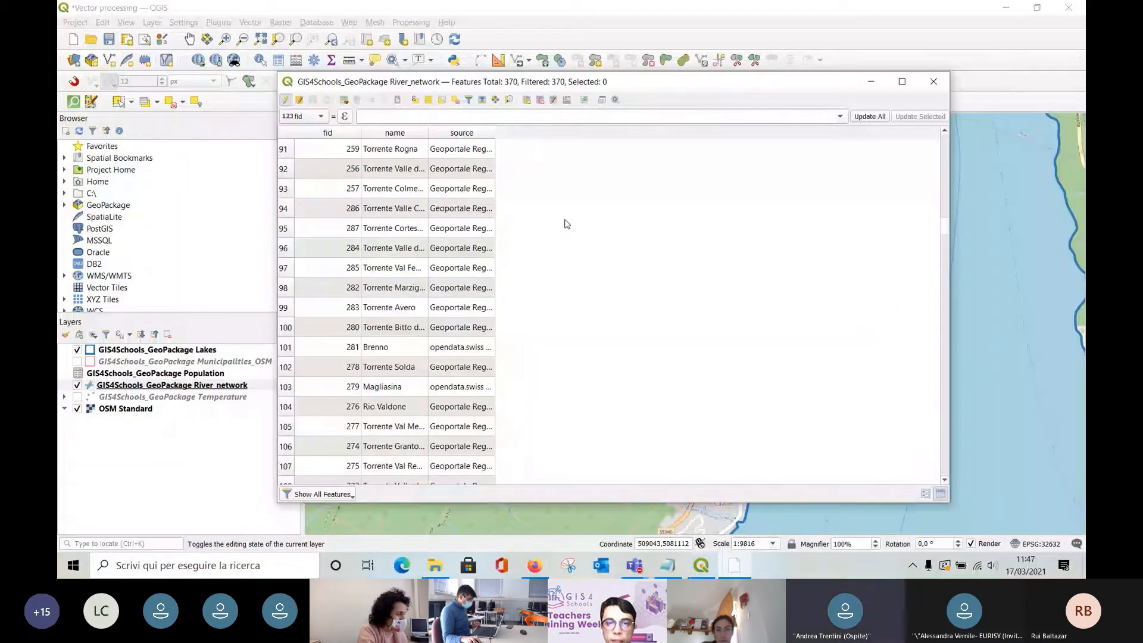
scroll(567, 224, "down", 20)
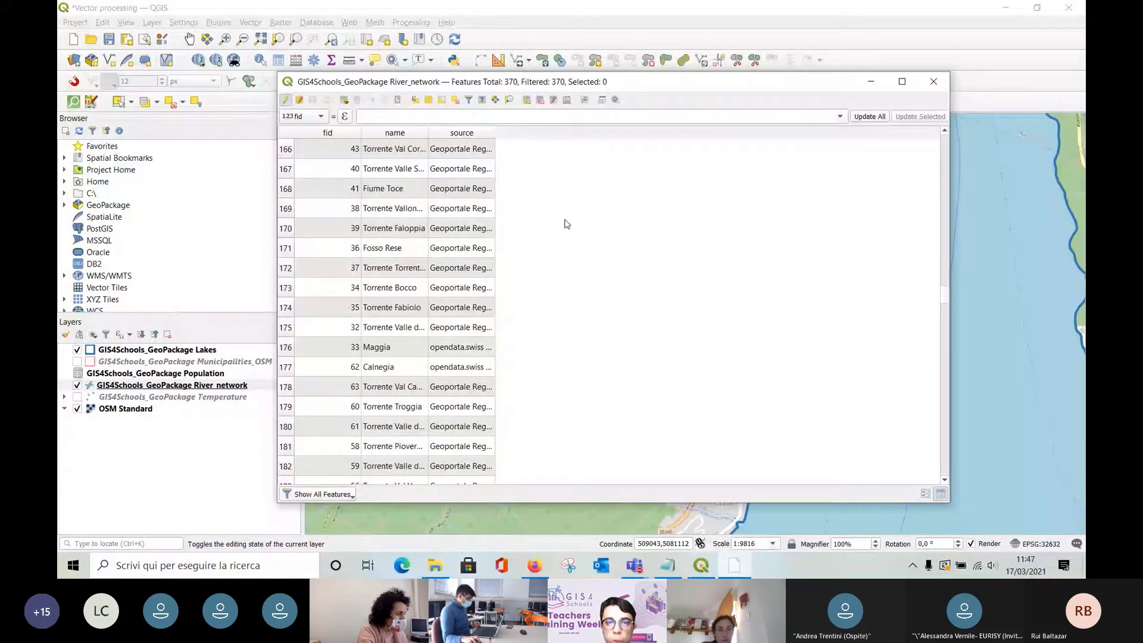
scroll(567, 224, "down", 20)
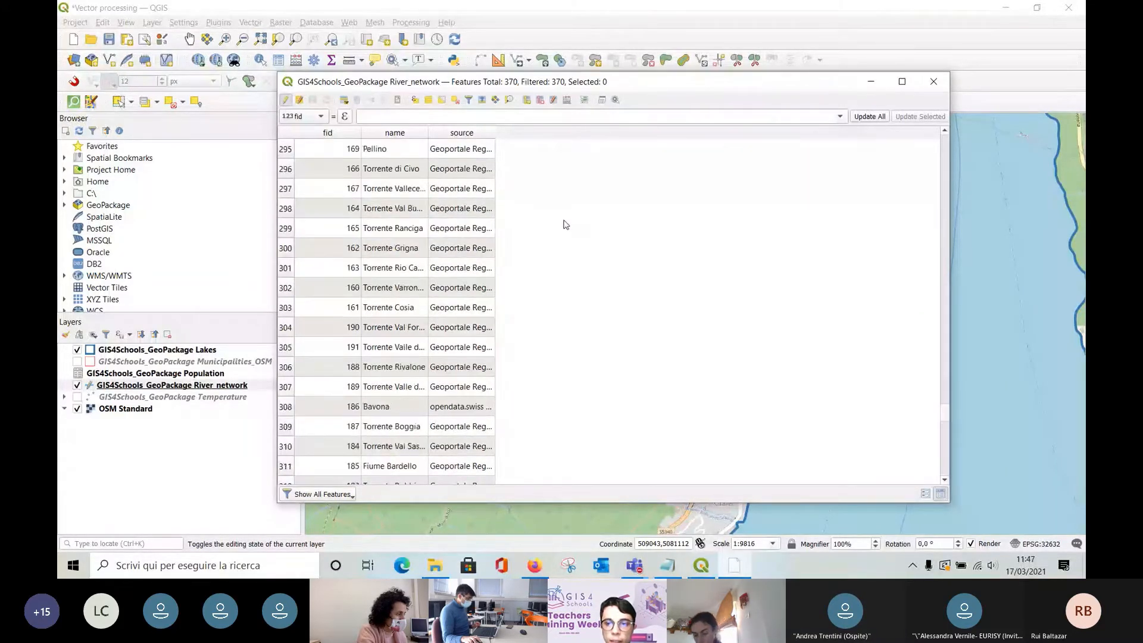
scroll(565, 224, "down", 13)
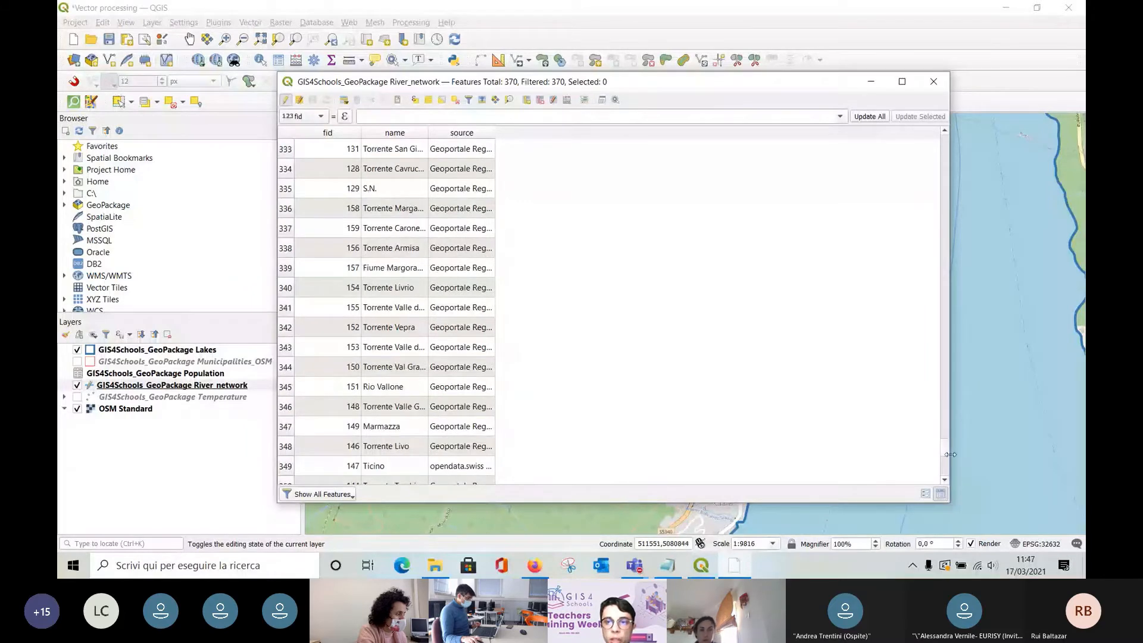
mouse_move(741, 83)
left_mouse_down()
mouse_move(753, 88)
mouse_move(725, 75)
left_mouse_up()
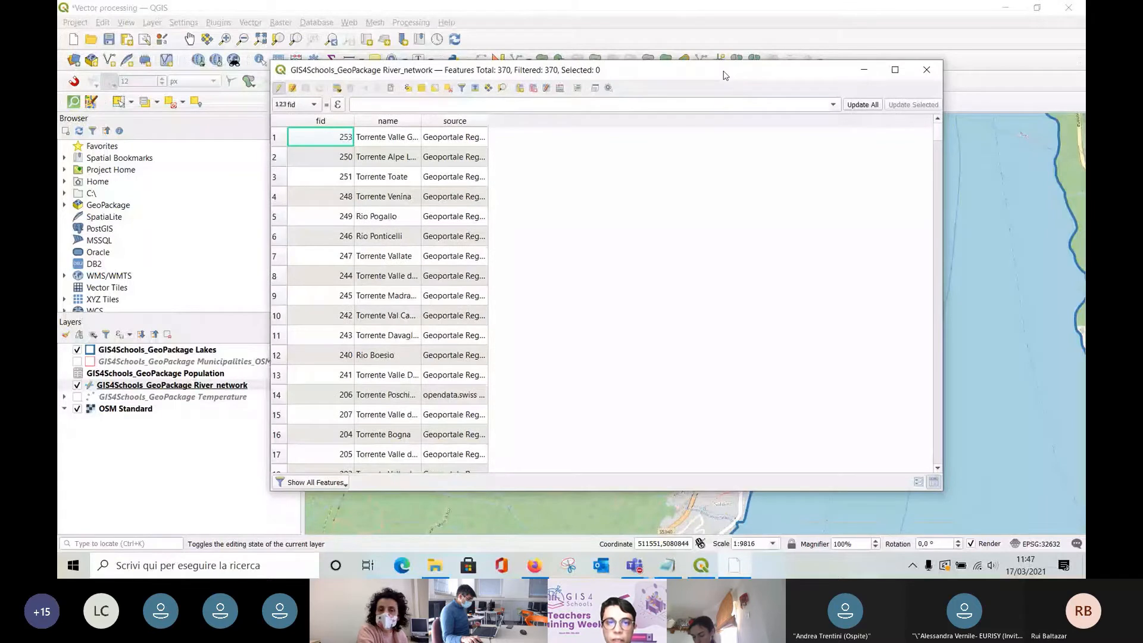
left_click_drag(422, 121, 530, 119)
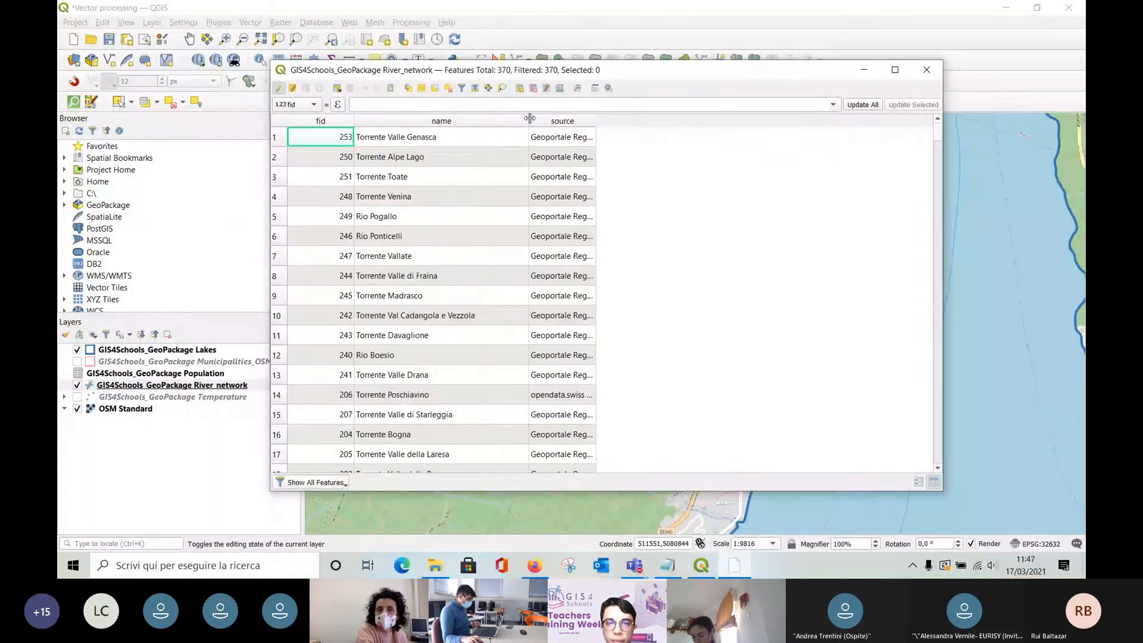
left_click(462, 122)
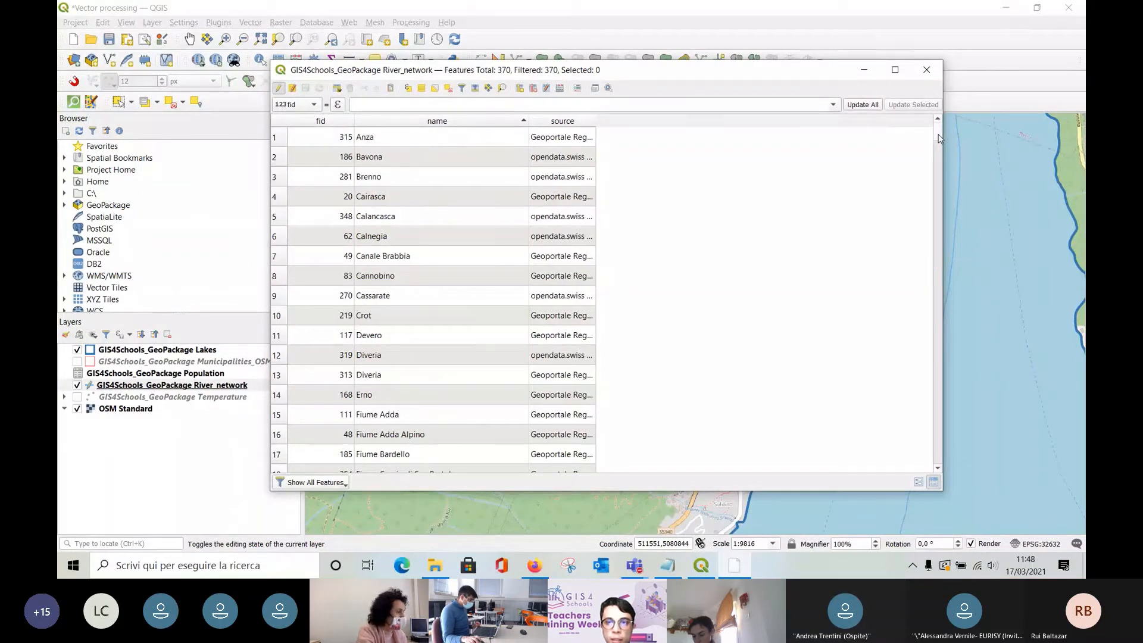
scroll(939, 138, "down", 1)
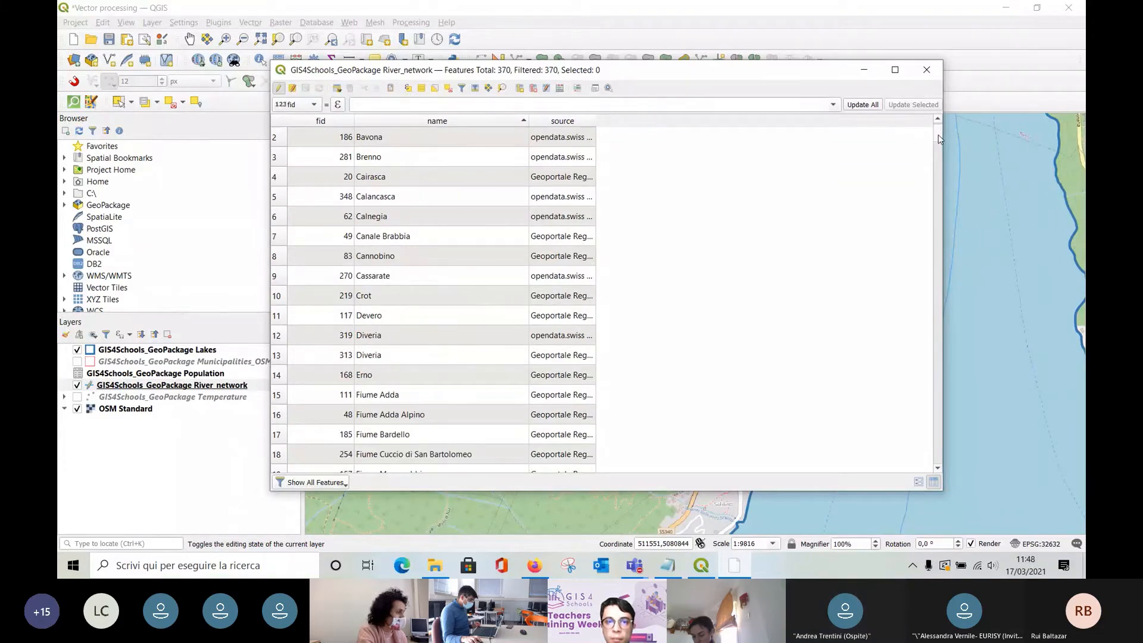
scroll(939, 140, "down", 1)
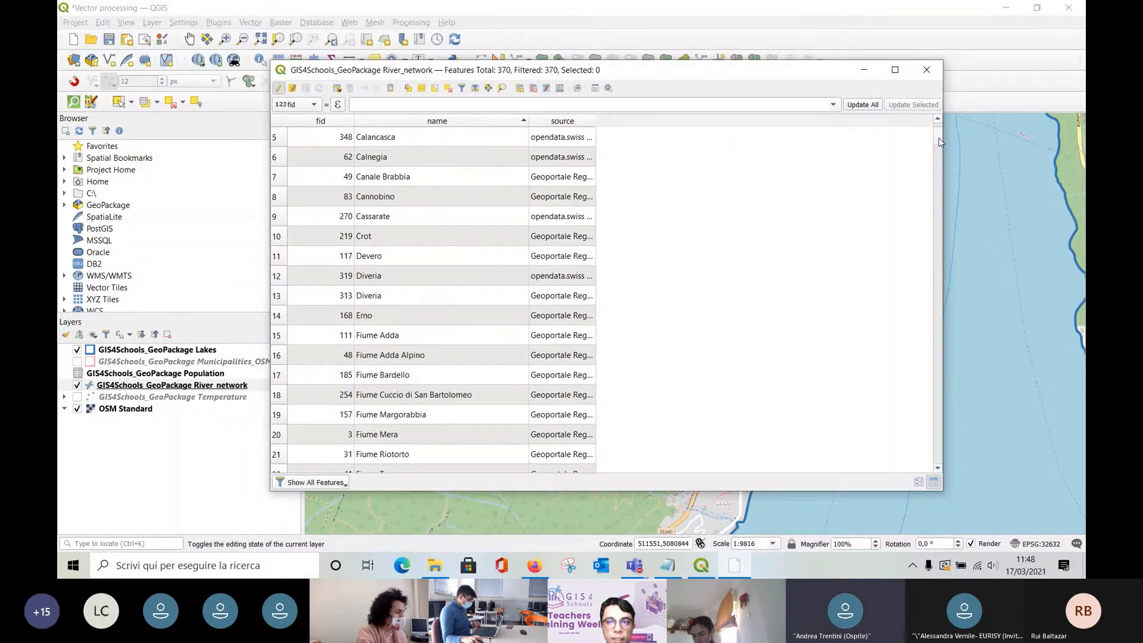
left_click_drag(939, 141, 941, 223)
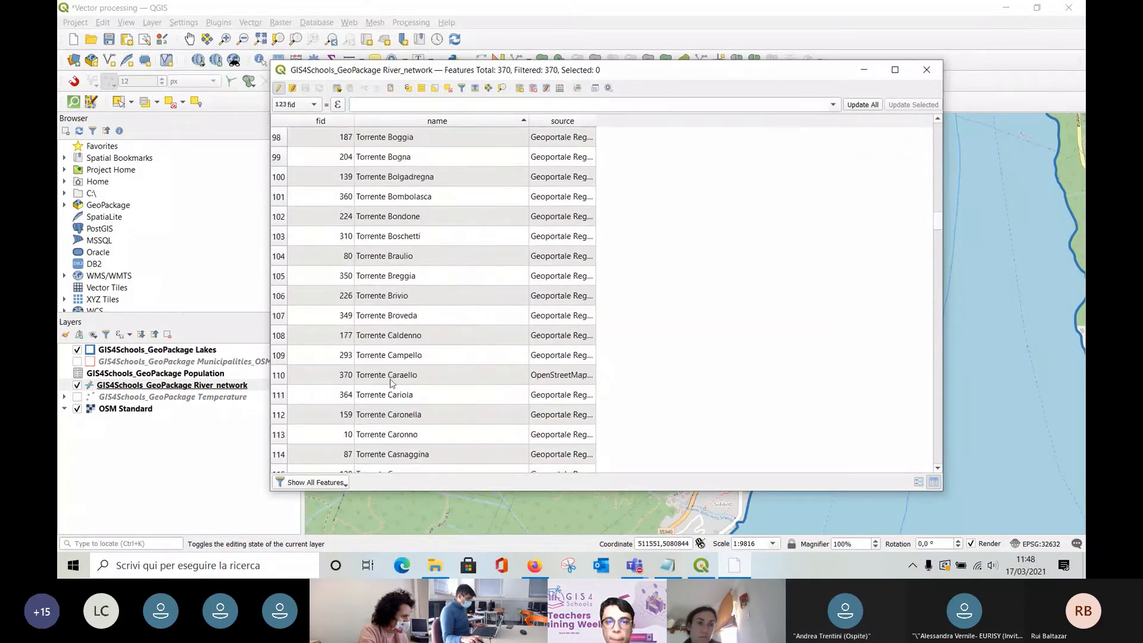
Check the name and source values of the Torrente Caraello record, widening the source column, and close the River_network attribute table.
double_click(364, 377)
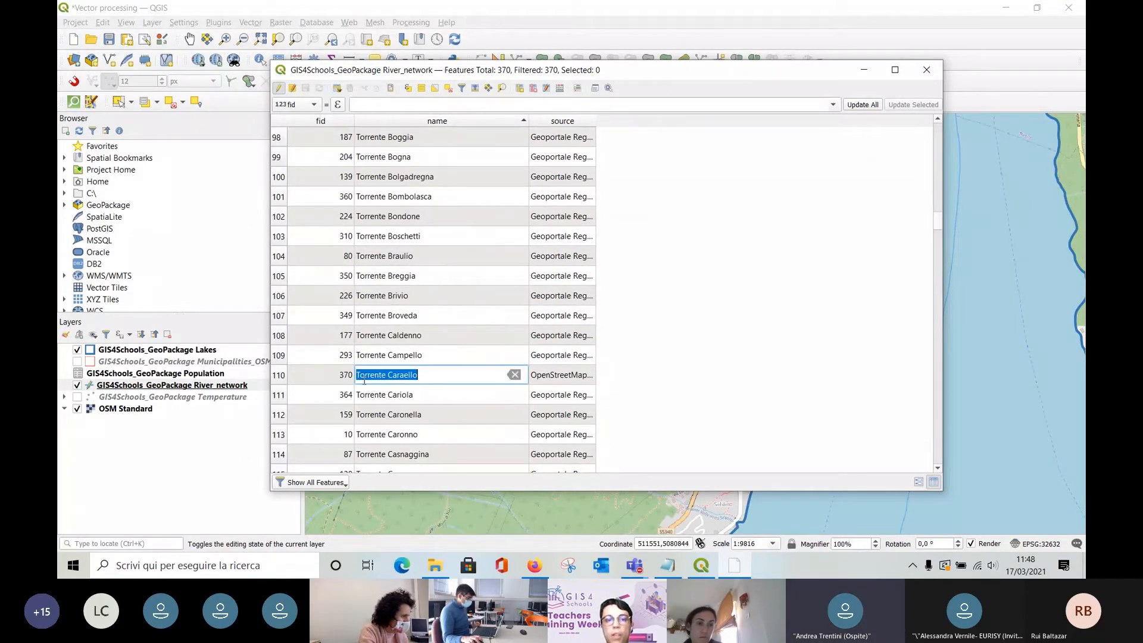
left_click(414, 377)
left_click_drag(435, 376, 350, 378)
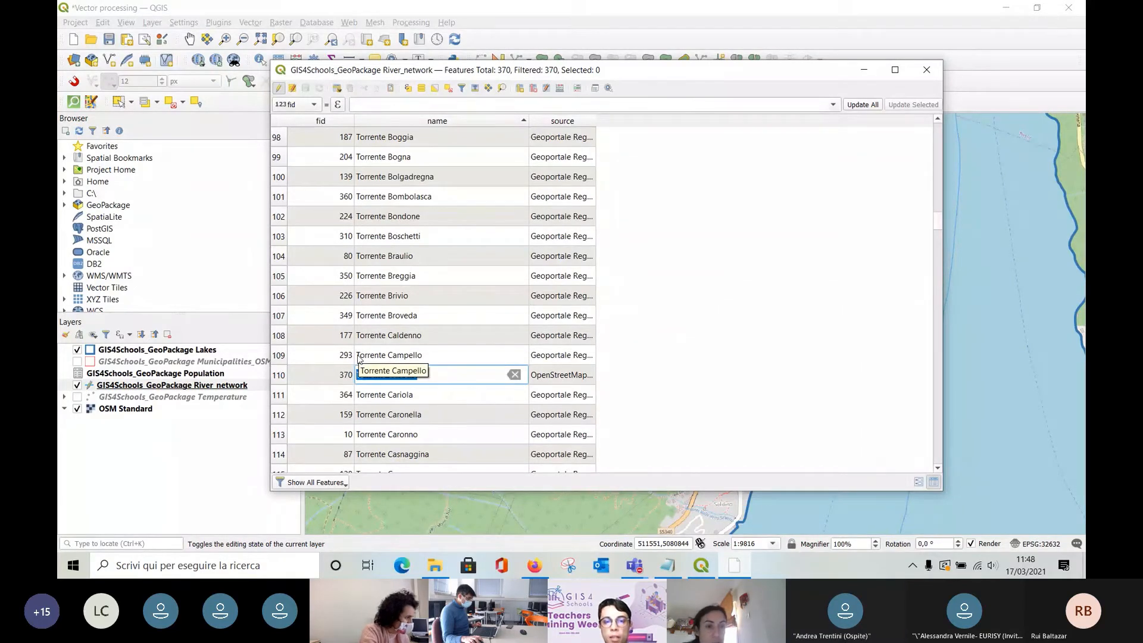
left_click(439, 375)
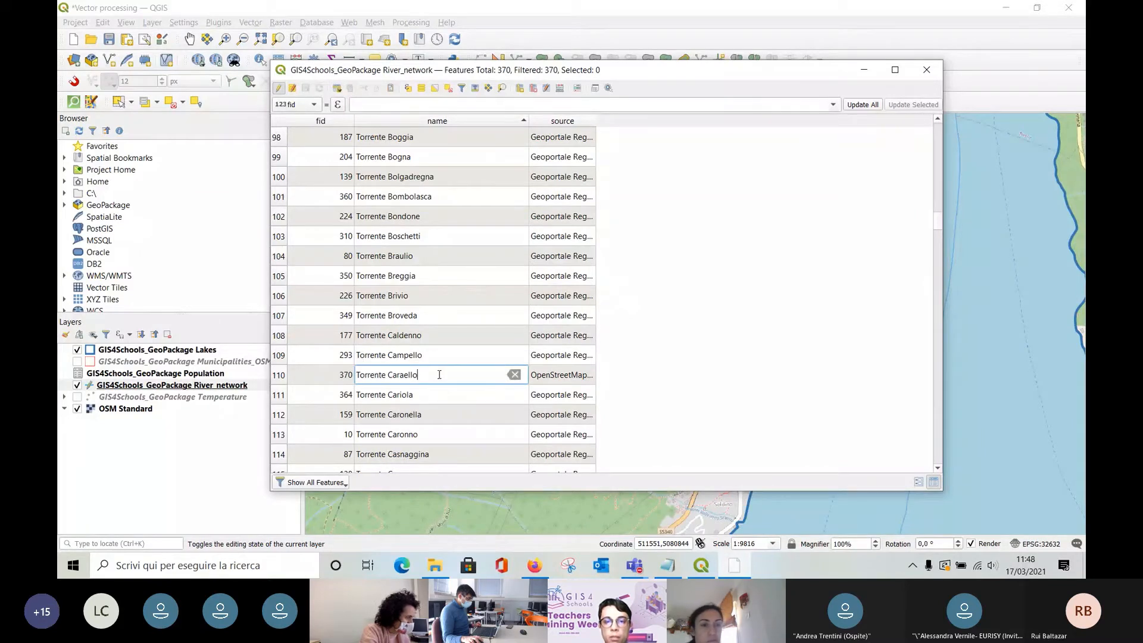
double_click(560, 377)
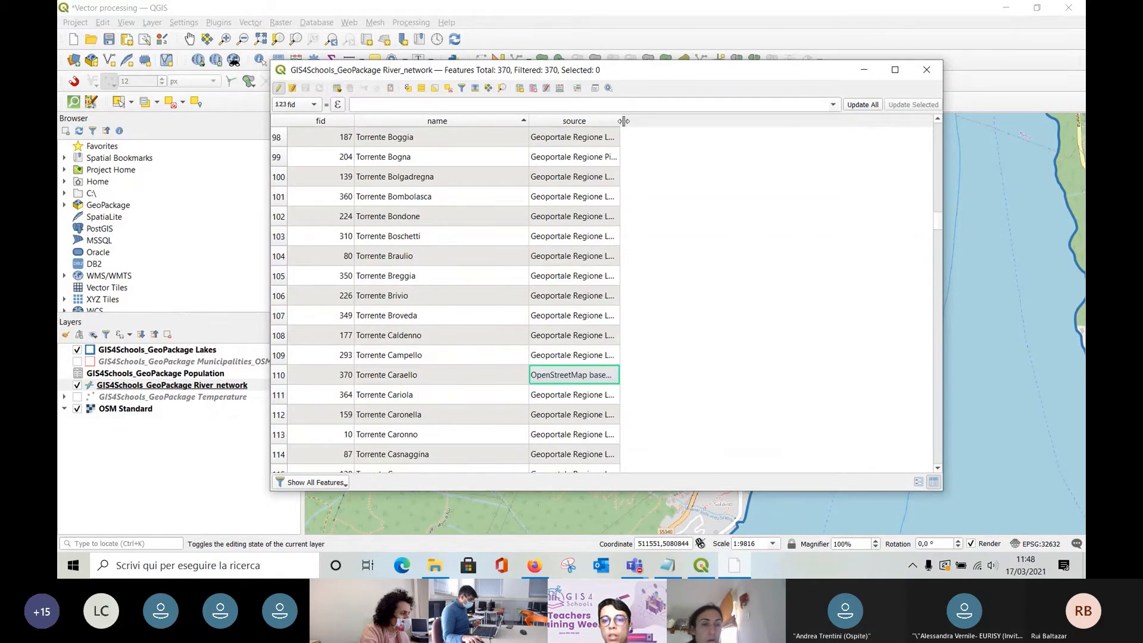
left_click_drag(595, 121, 715, 121)
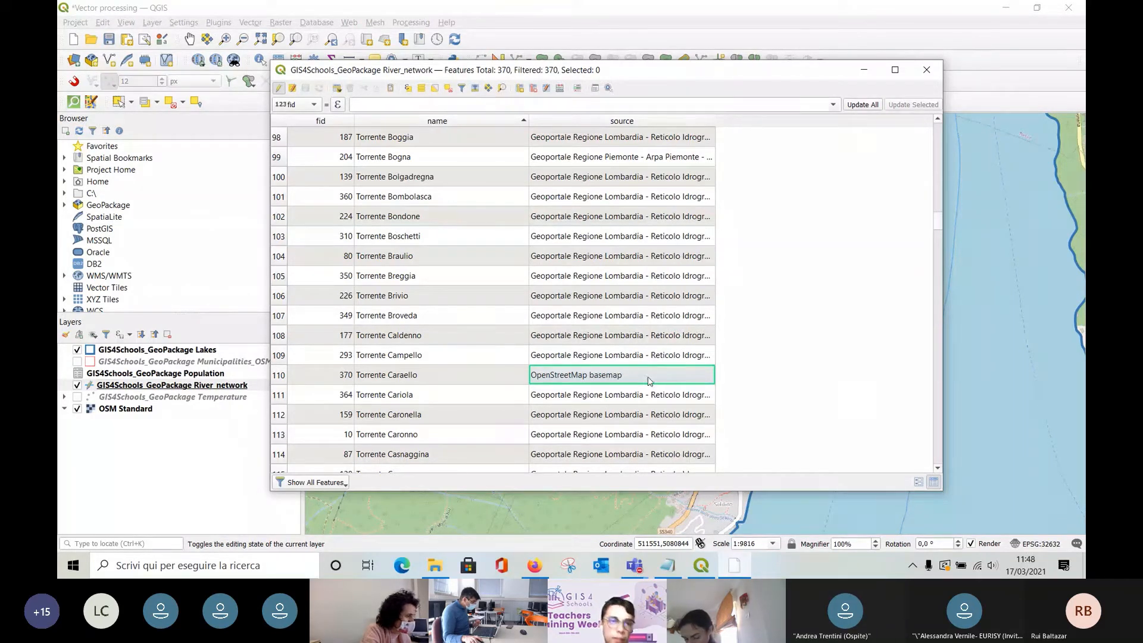
left_click(926, 69)
Identify Lago Maggiore in the Lakes layer, examine its name and source attributes, and close the results.
scroll(480, 360, "down", 3)
scroll(561, 348, "down", 2)
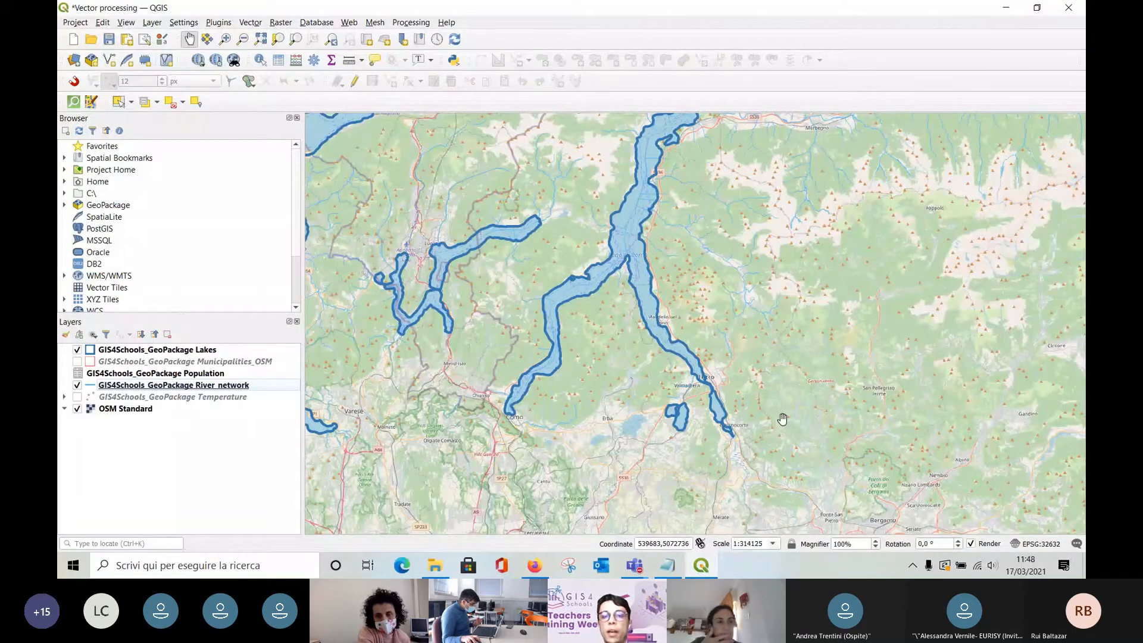
left_click_drag(440, 436, 598, 439)
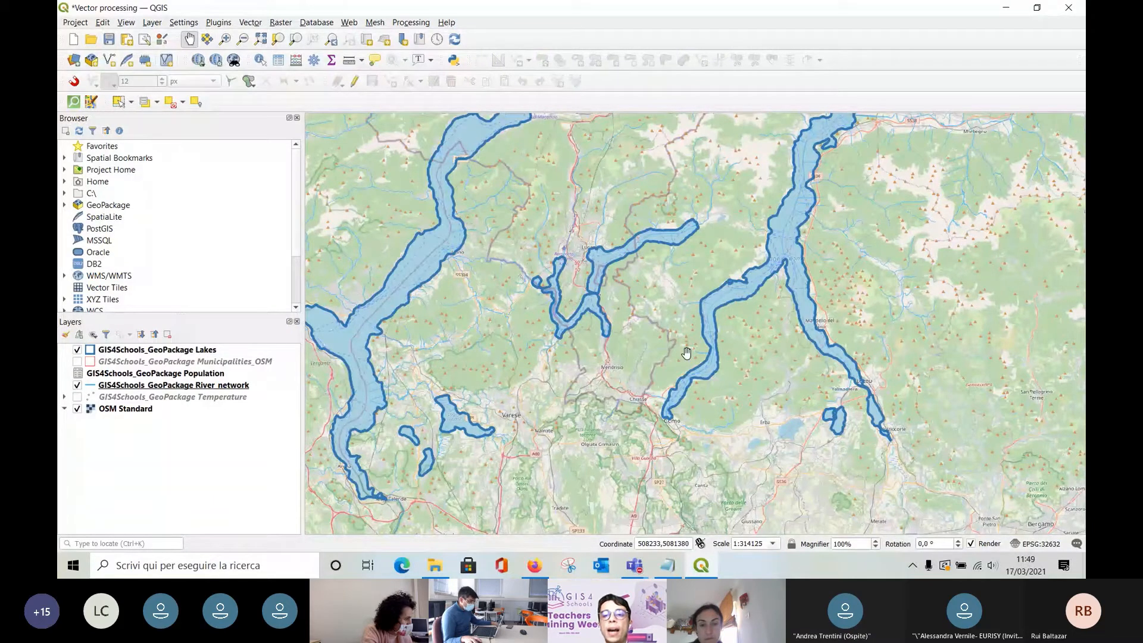
left_click_drag(687, 353, 756, 382)
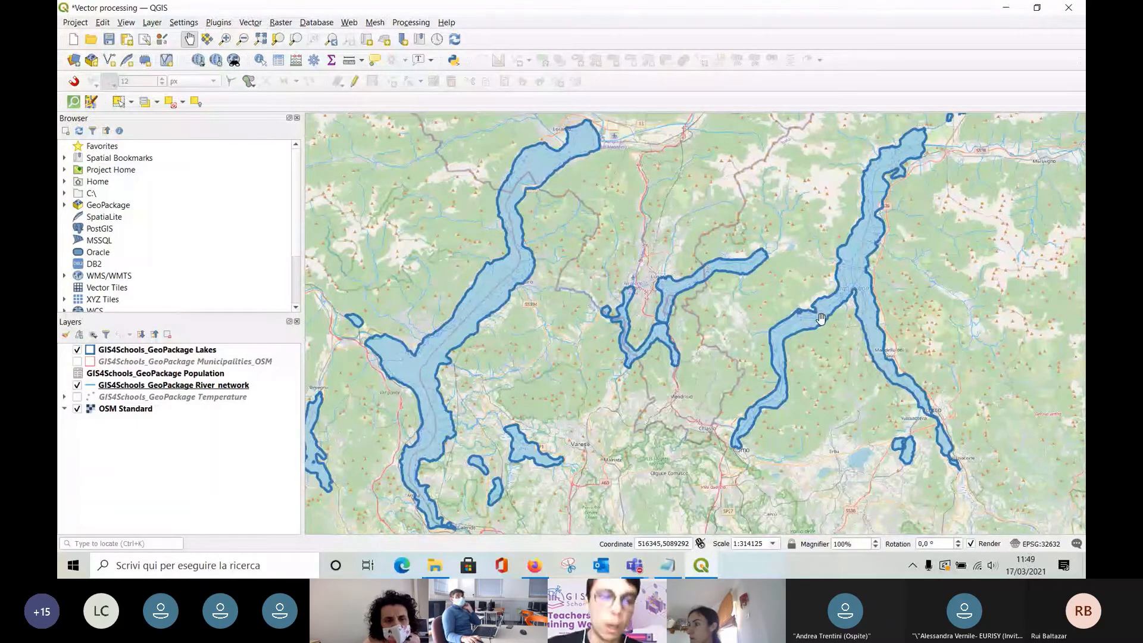
scroll(484, 330, "down", 1)
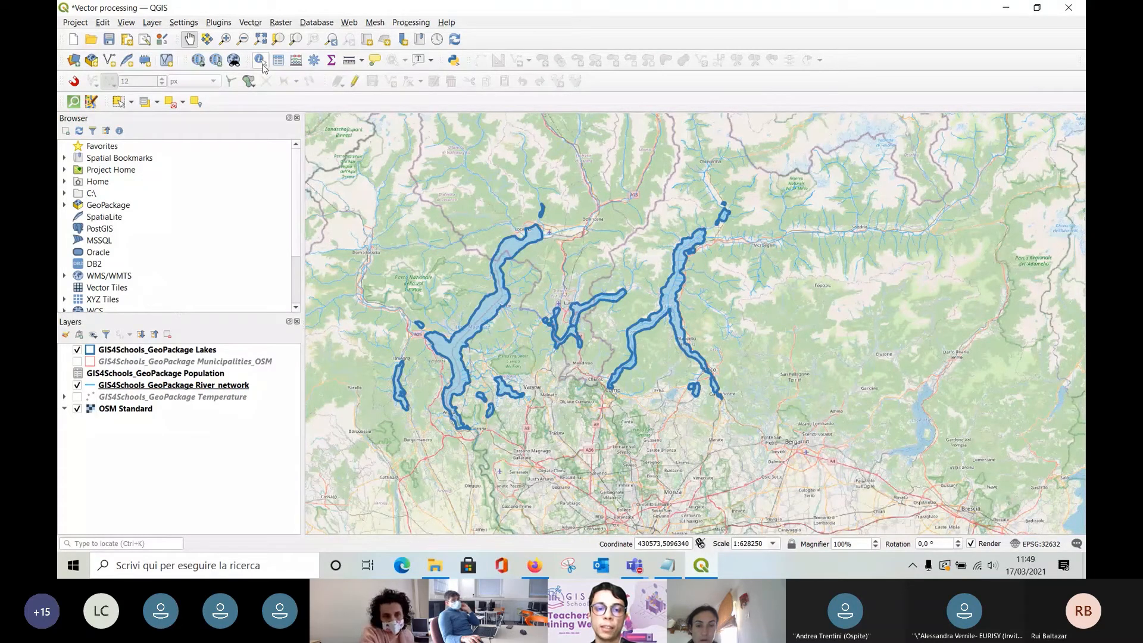
left_click(262, 65)
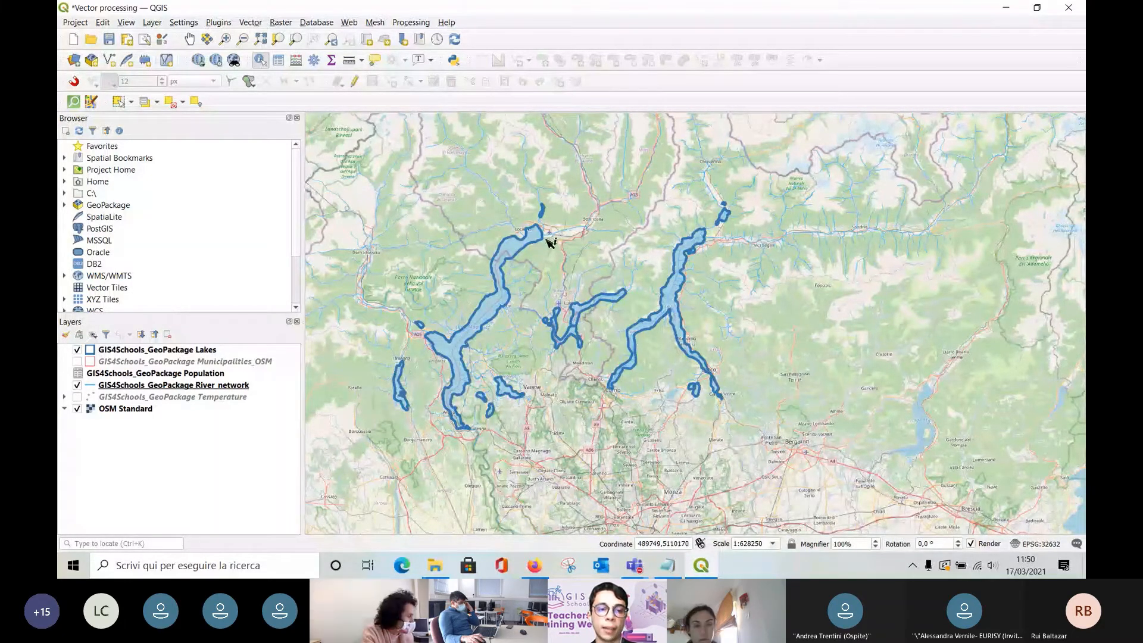
left_click(119, 350)
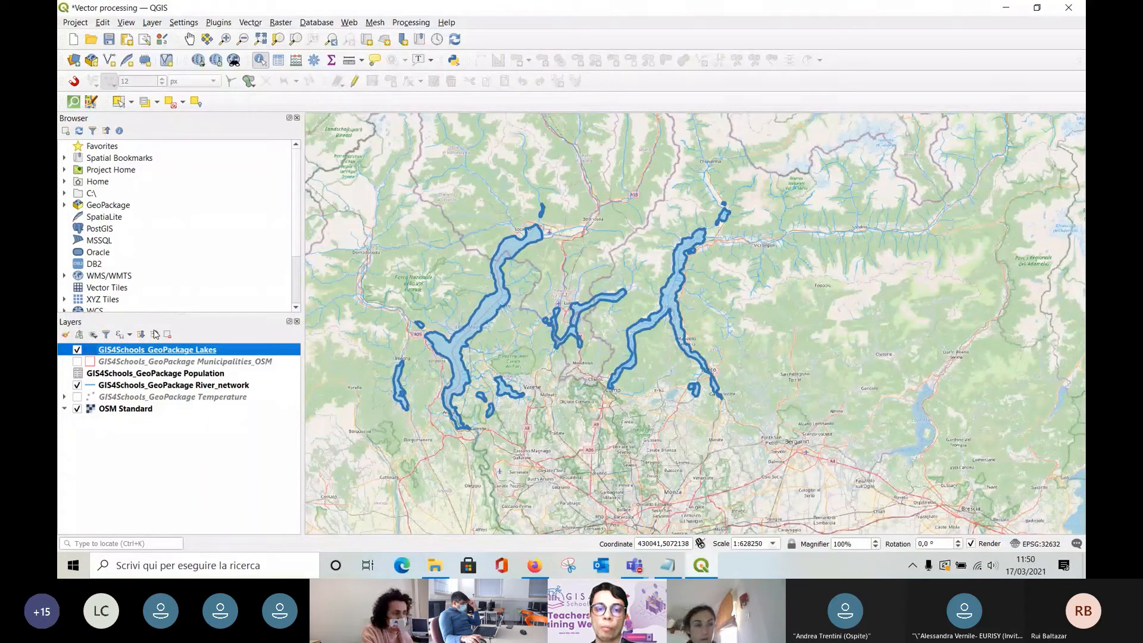
left_click(472, 335)
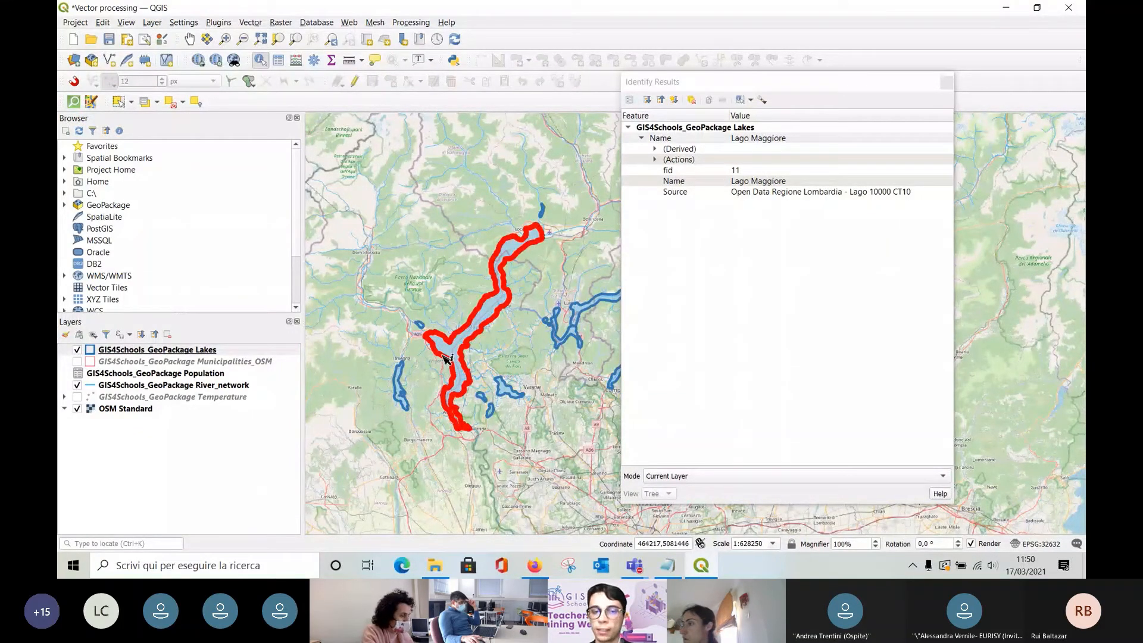
left_click(738, 87)
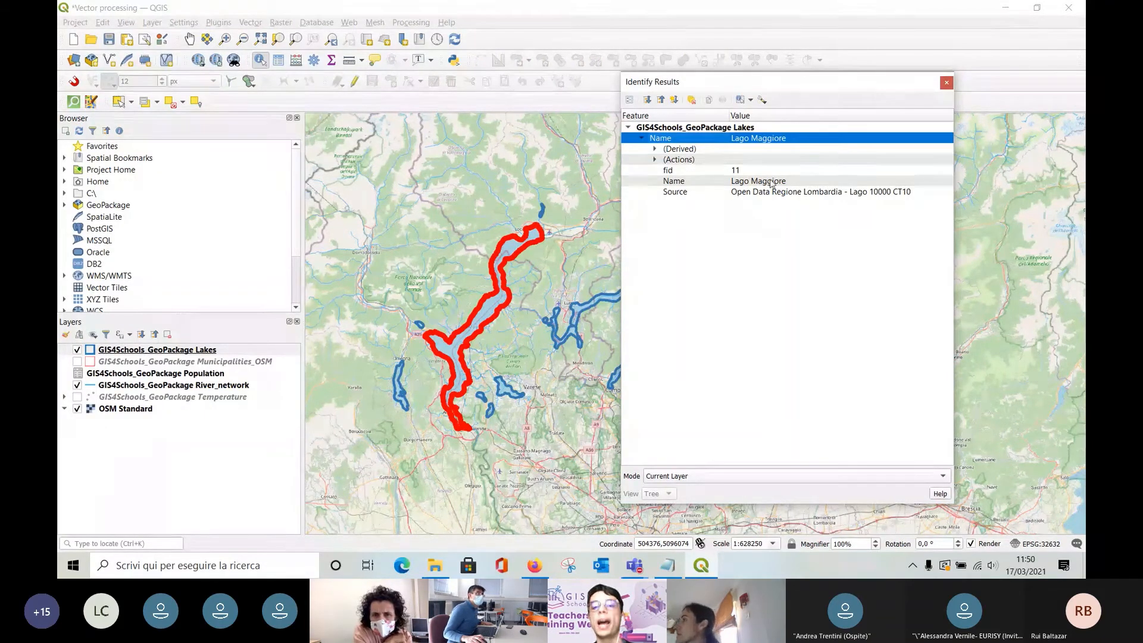
left_click(708, 182)
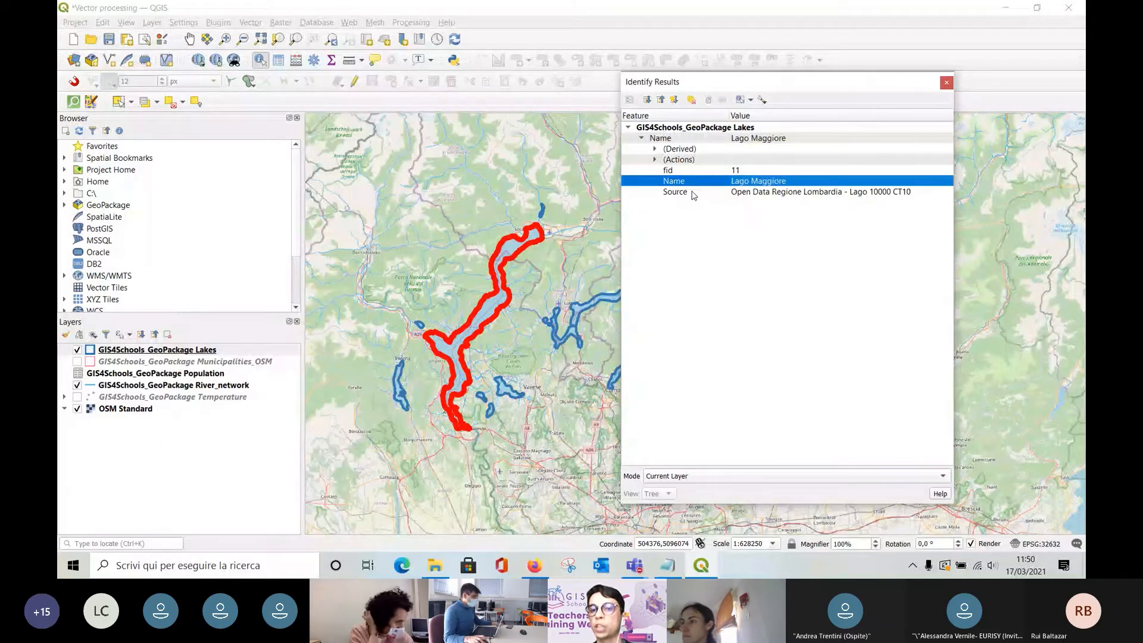
left_click(693, 193)
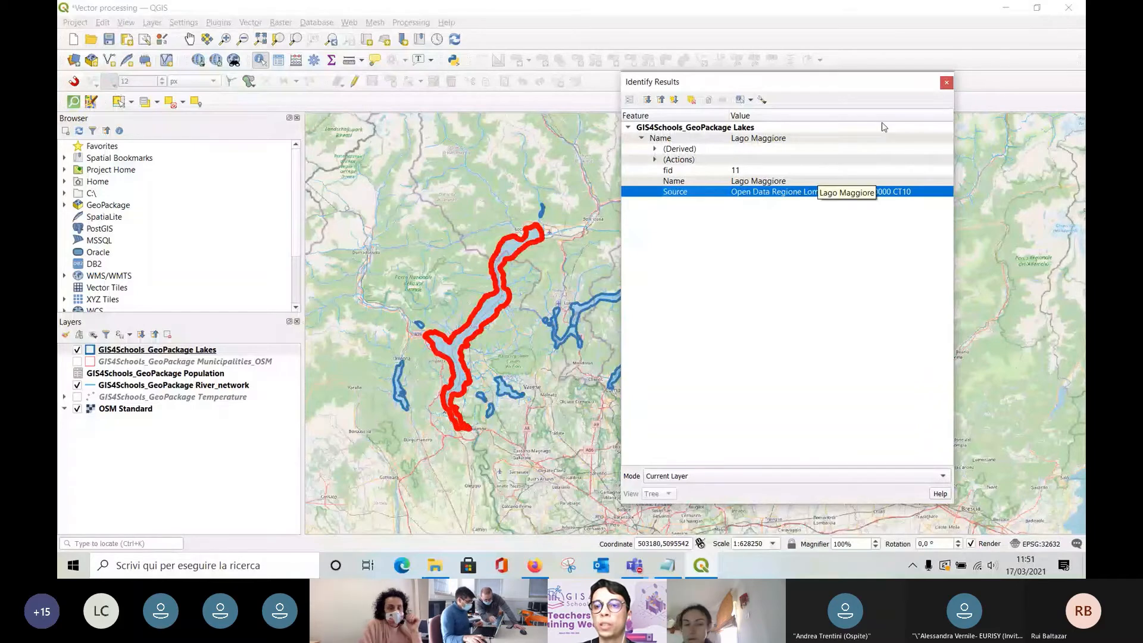
left_click(947, 85)
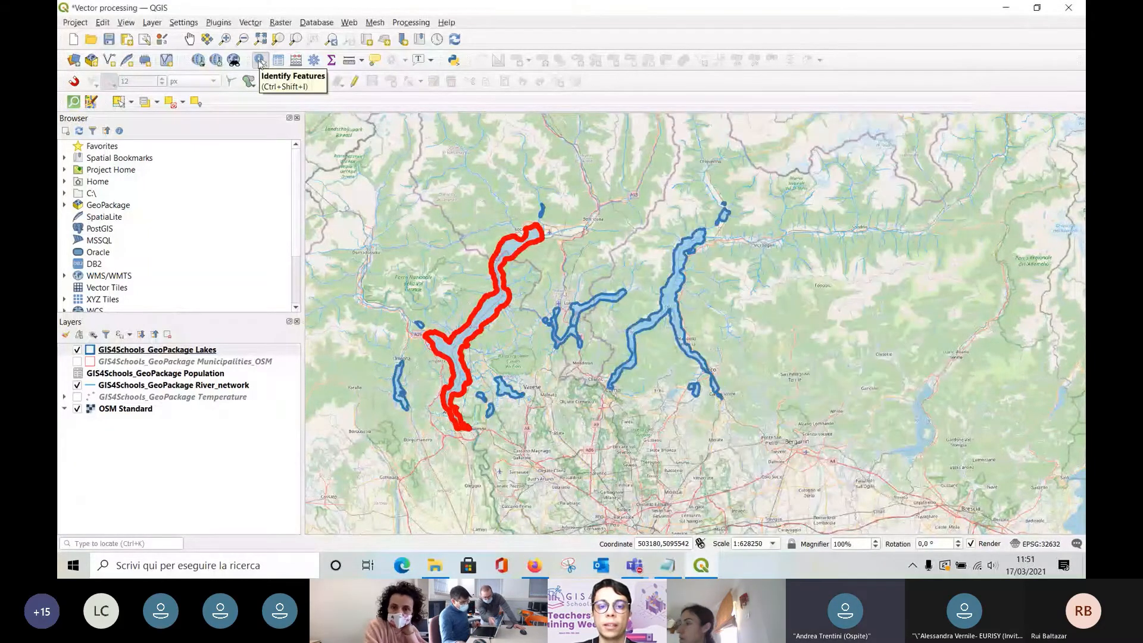
left_click(467, 237)
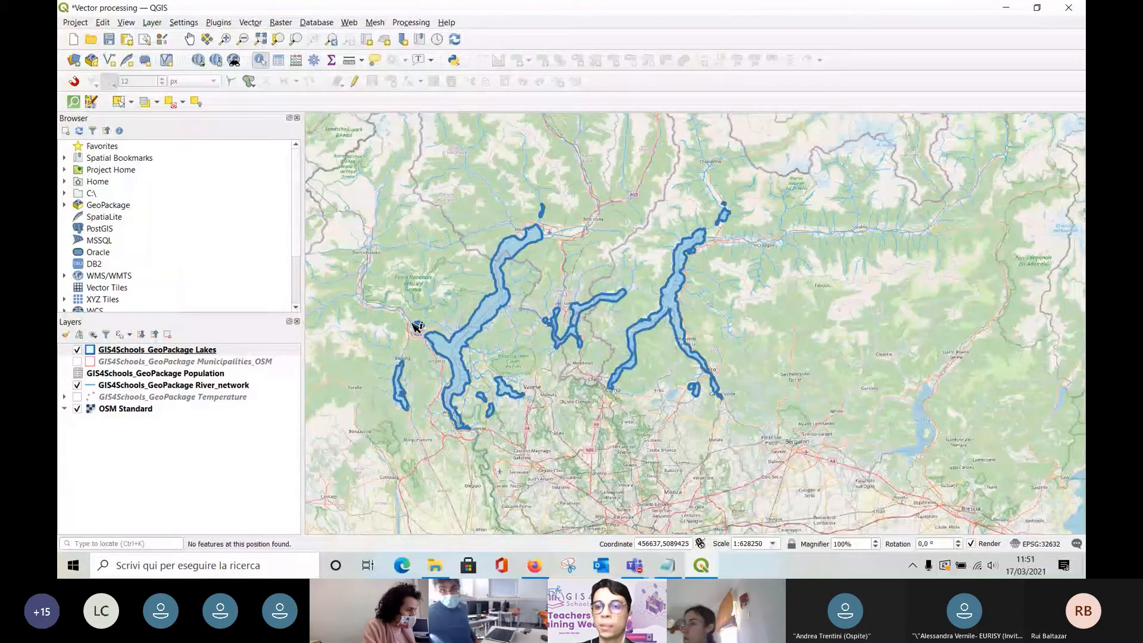
Open the attribute table of the Lakes layer and resize and reposition its window over the map.
right_click(234, 354)
left_click(261, 218)
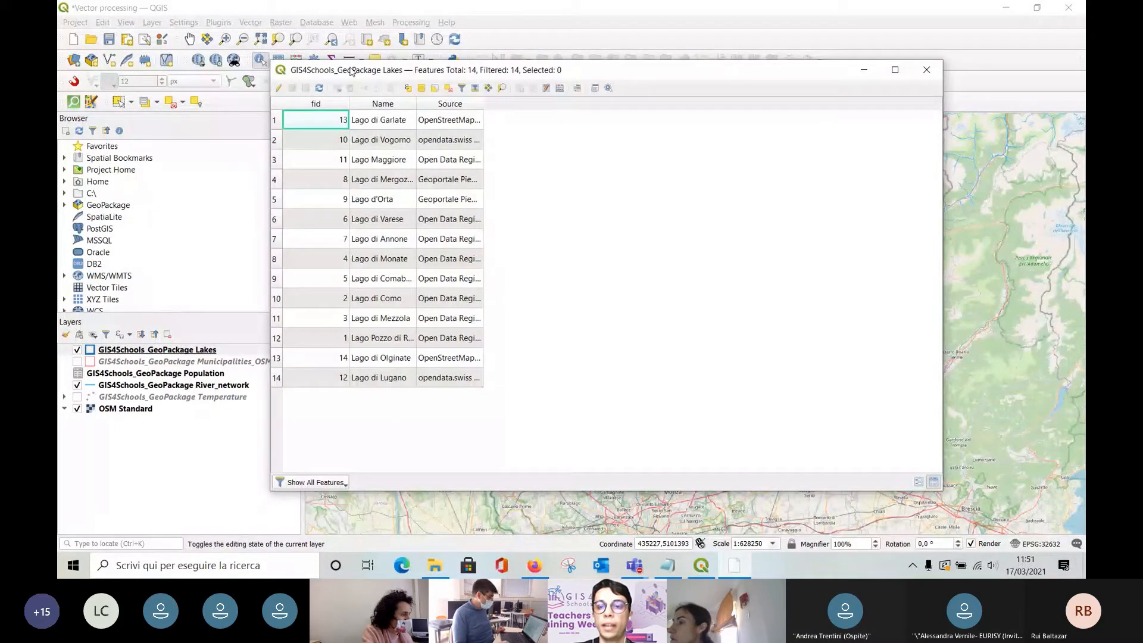
left_click_drag(943, 175, 622, 175)
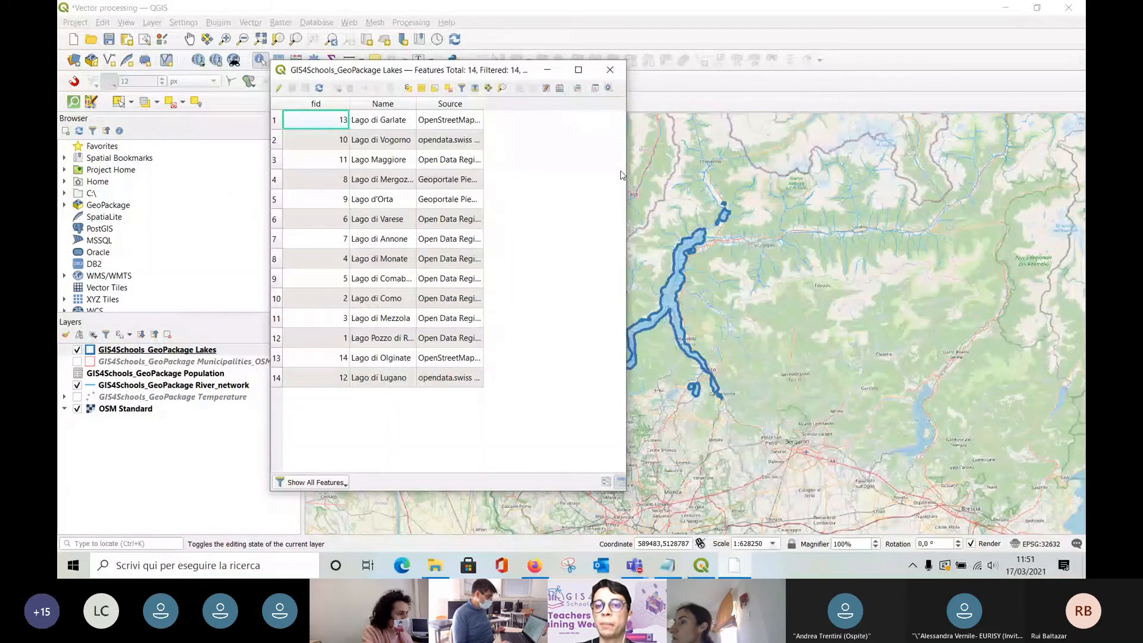
left_click_drag(316, 70, 691, 65)
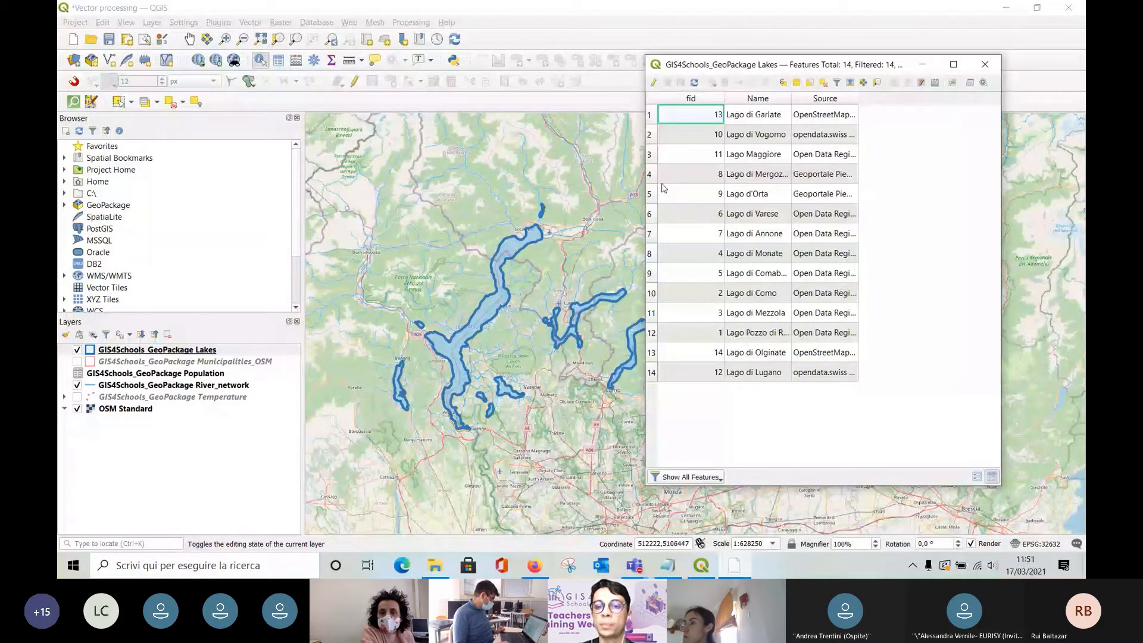
left_click_drag(733, 72, 776, 58)
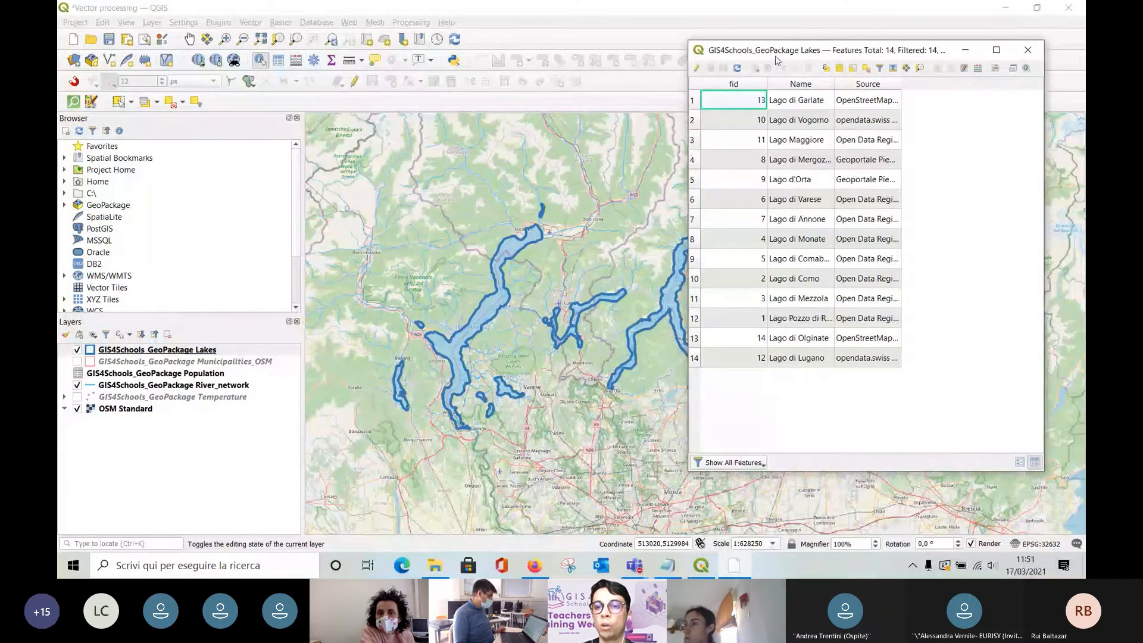
left_click_drag(777, 60, 817, 59)
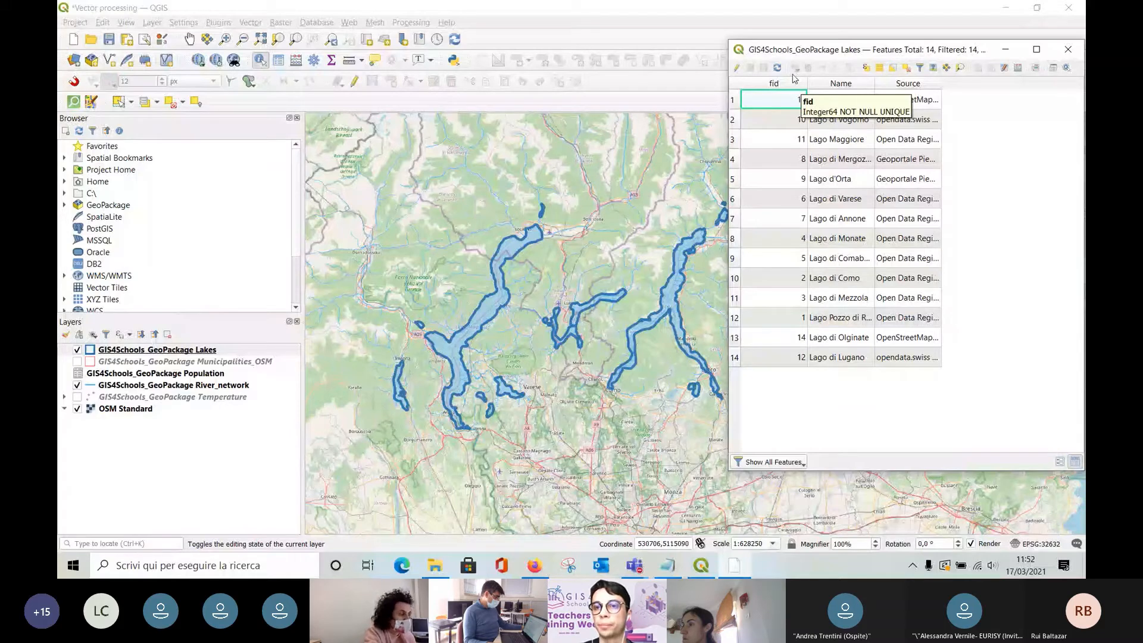
left_click_drag(864, 49, 679, 63)
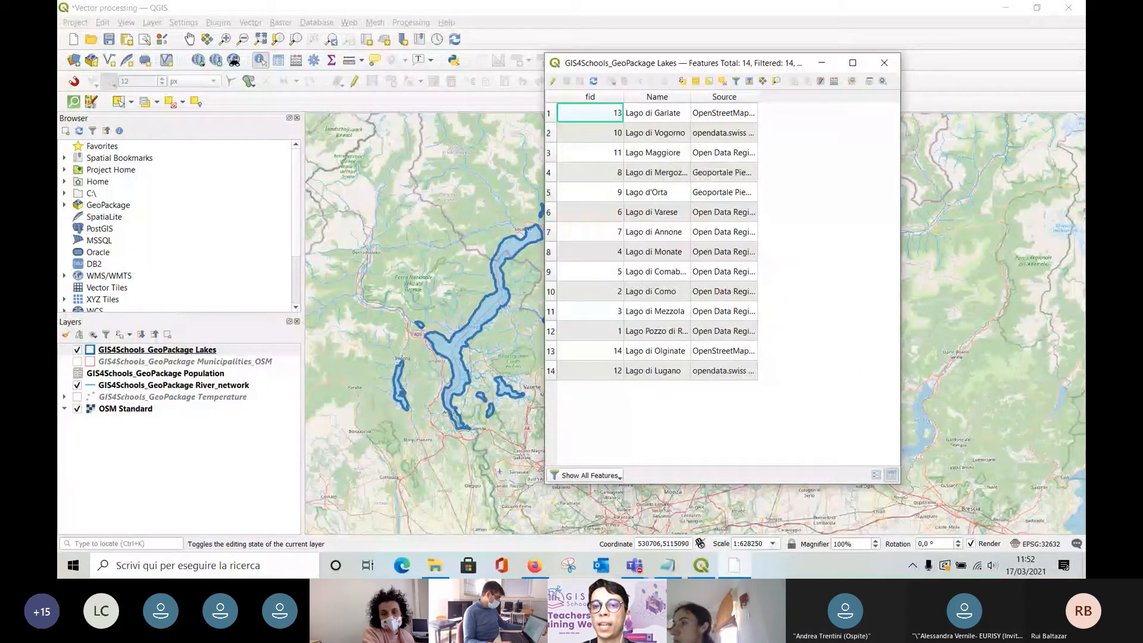
left_click_drag(902, 172, 959, 171)
left_click_drag(544, 171, 489, 171)
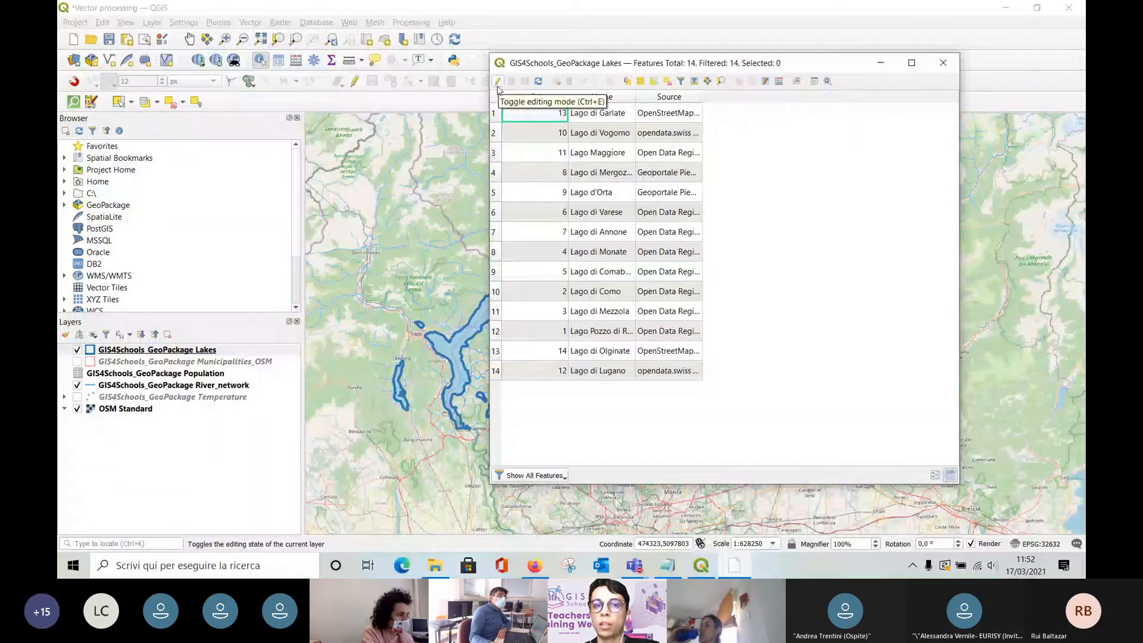
left_click_drag(548, 63, 517, 61)
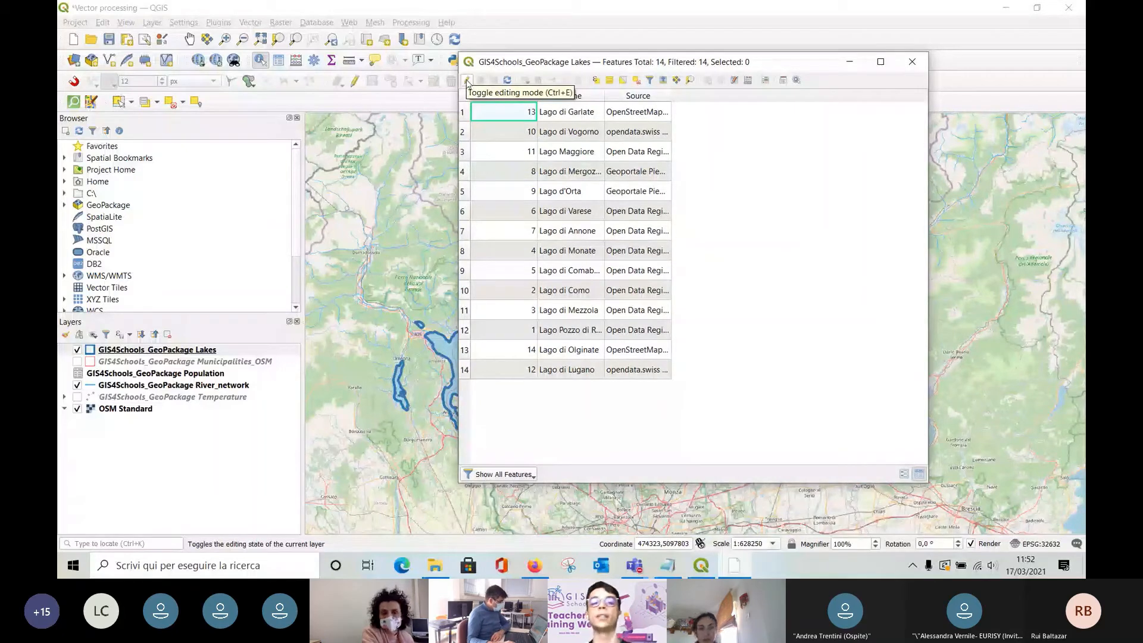
Turn on editing for the Lakes layer and add a field named Area of type Decimal number (real).
left_click(468, 81)
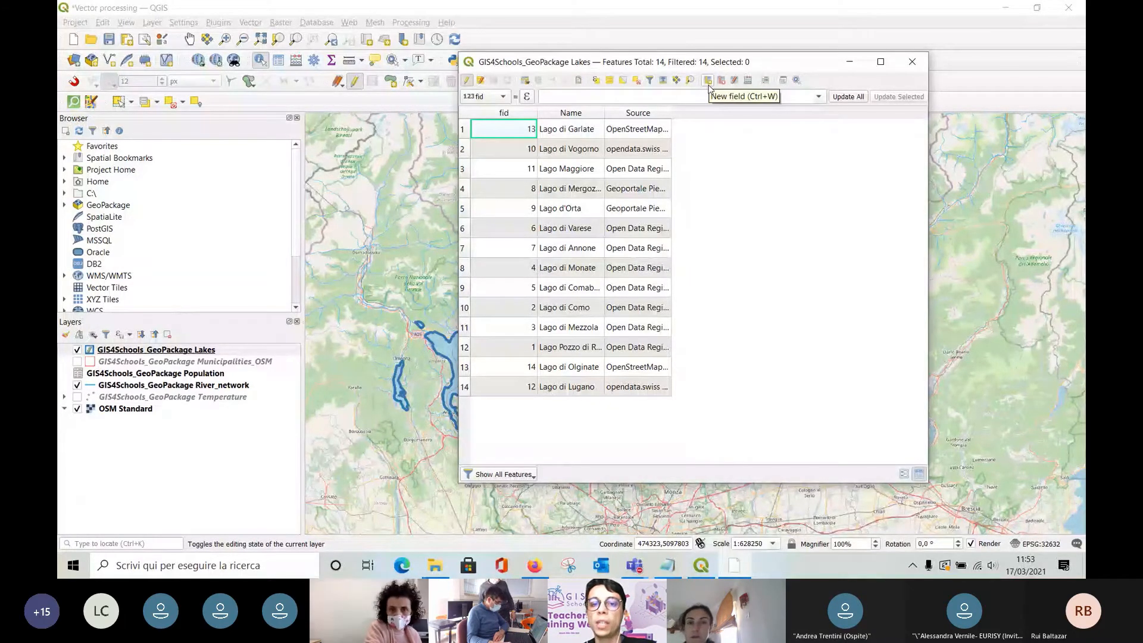
left_click(709, 84)
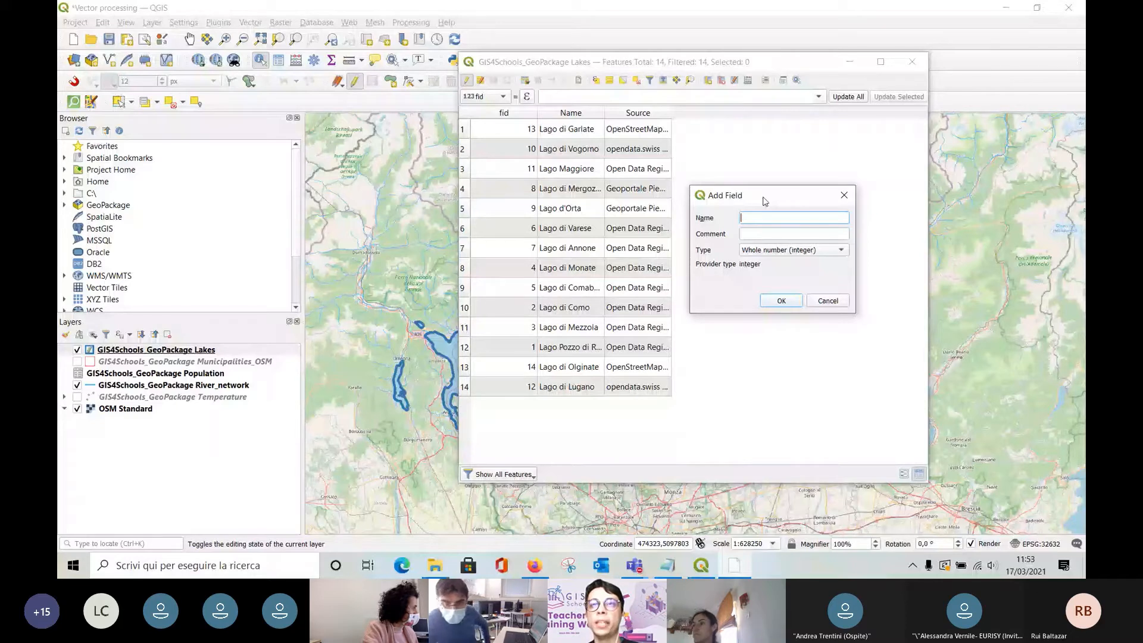
type("Area")
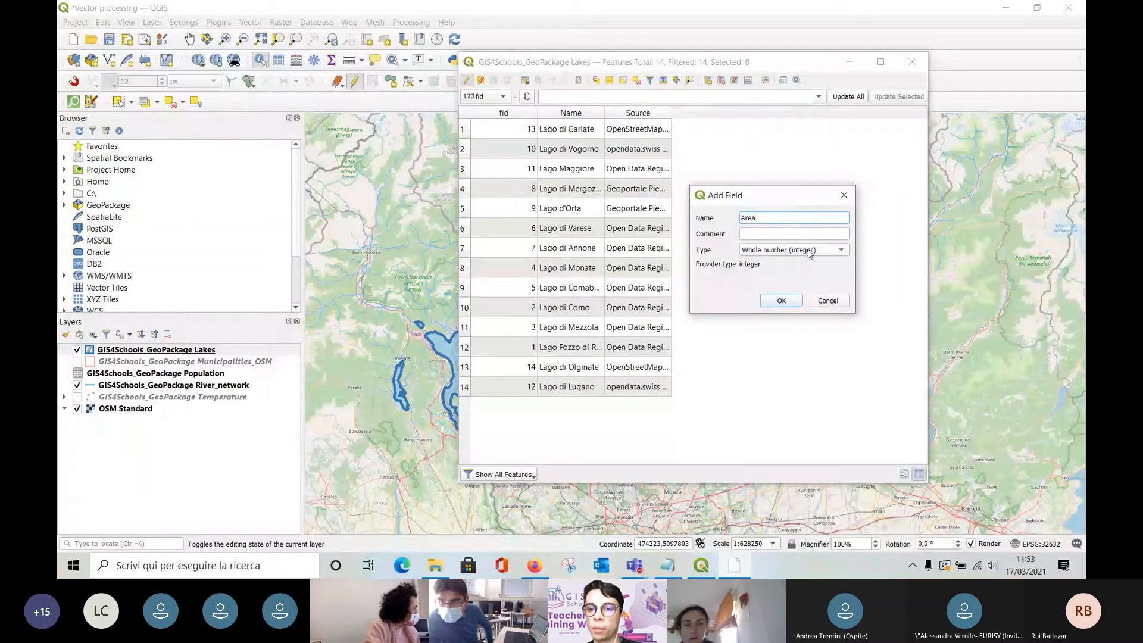
left_click(842, 251)
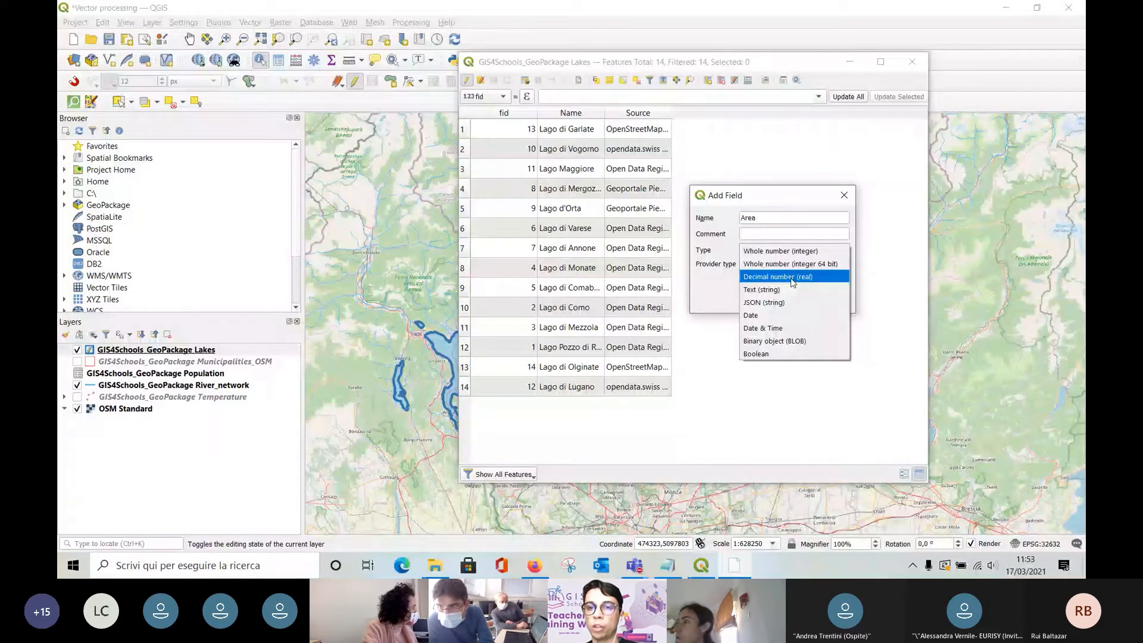
left_click(793, 278)
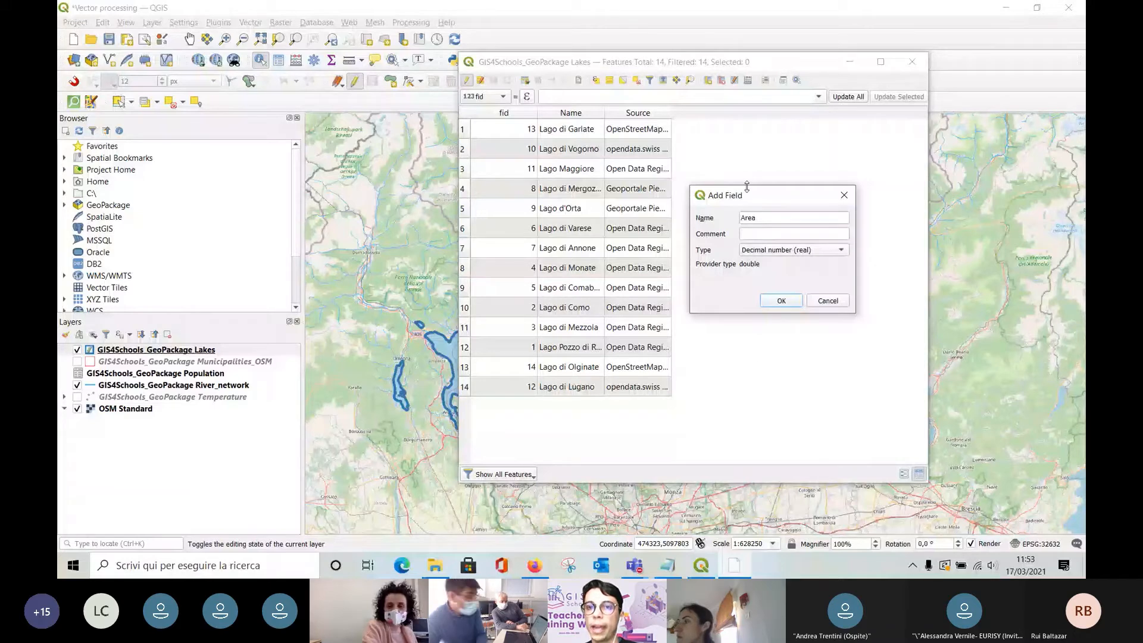
left_click_drag(747, 186, 732, 153)
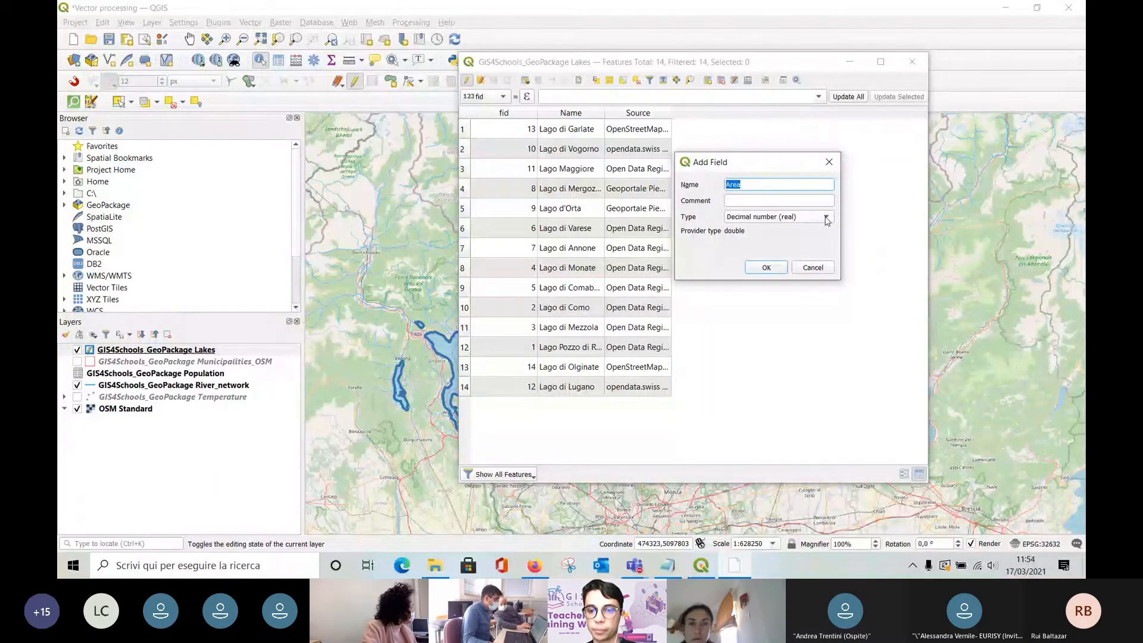
left_click(783, 271)
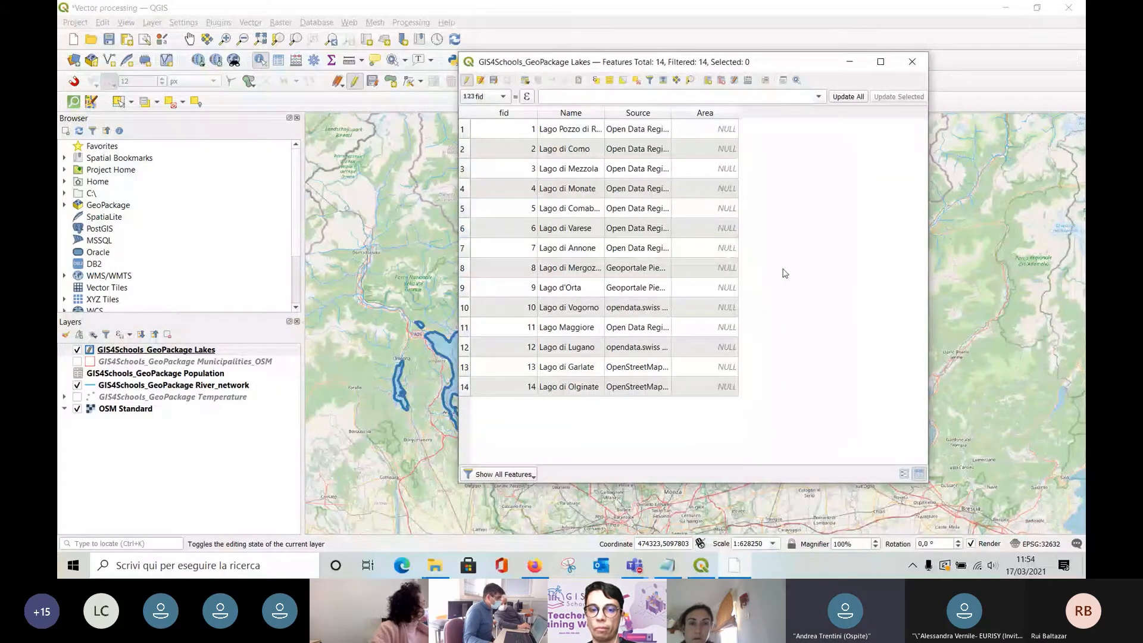
Switch to the GIS4Schools Wednesday meeting in Microsoft Teams to check the participants and chat, and return to the Lakes attribute table in QGIS.
mouse_move(634, 565)
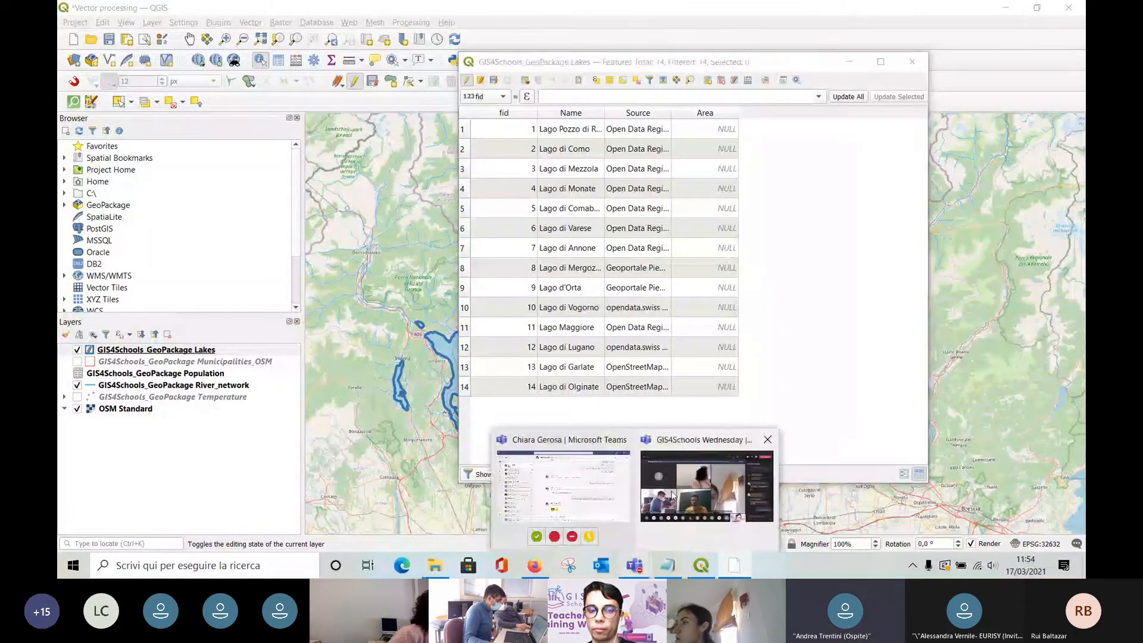
left_click(703, 485)
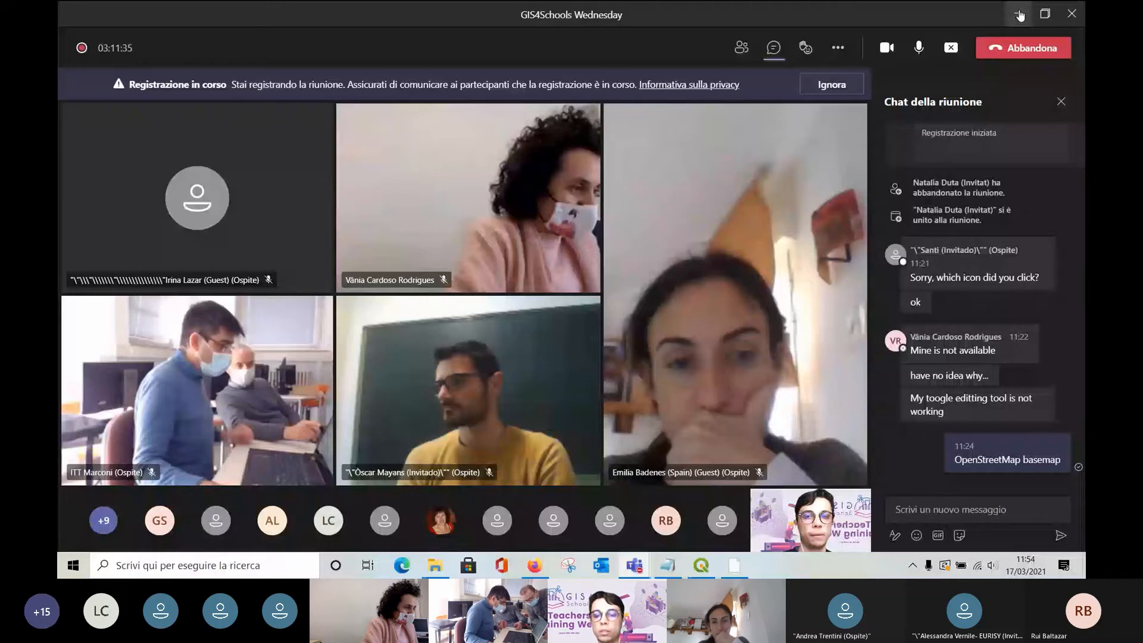
left_click(1020, 14)
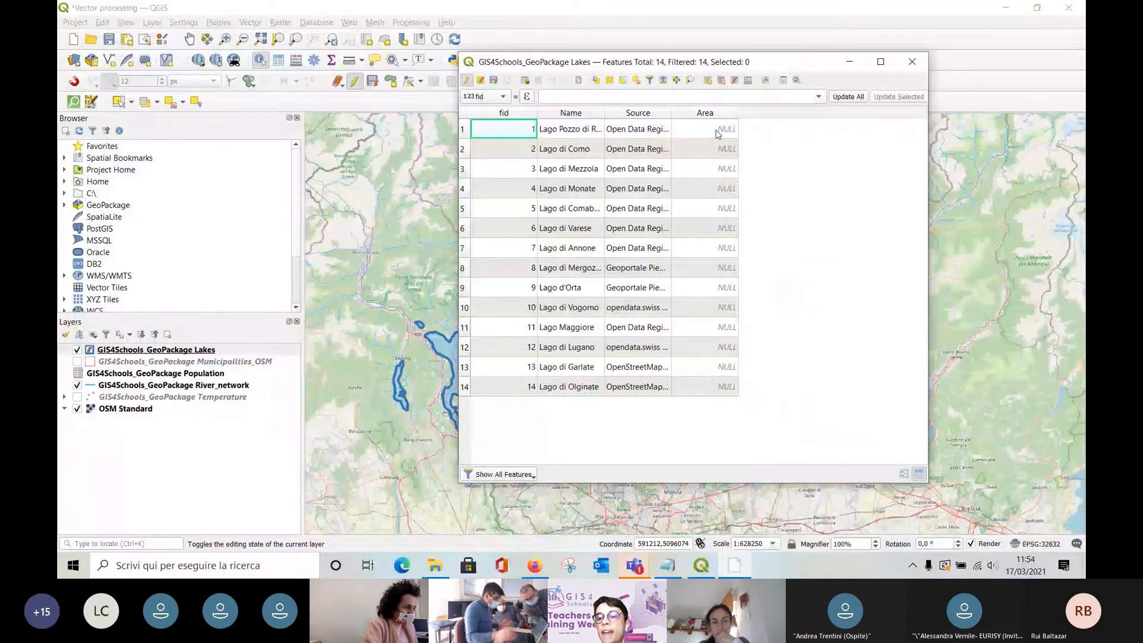
Glance at the GIS4Schools Wednesday meeting in Microsoft Teams and reposition the Lakes attribute table in QGIS to uncover the western lakes.
mouse_move(648, 567)
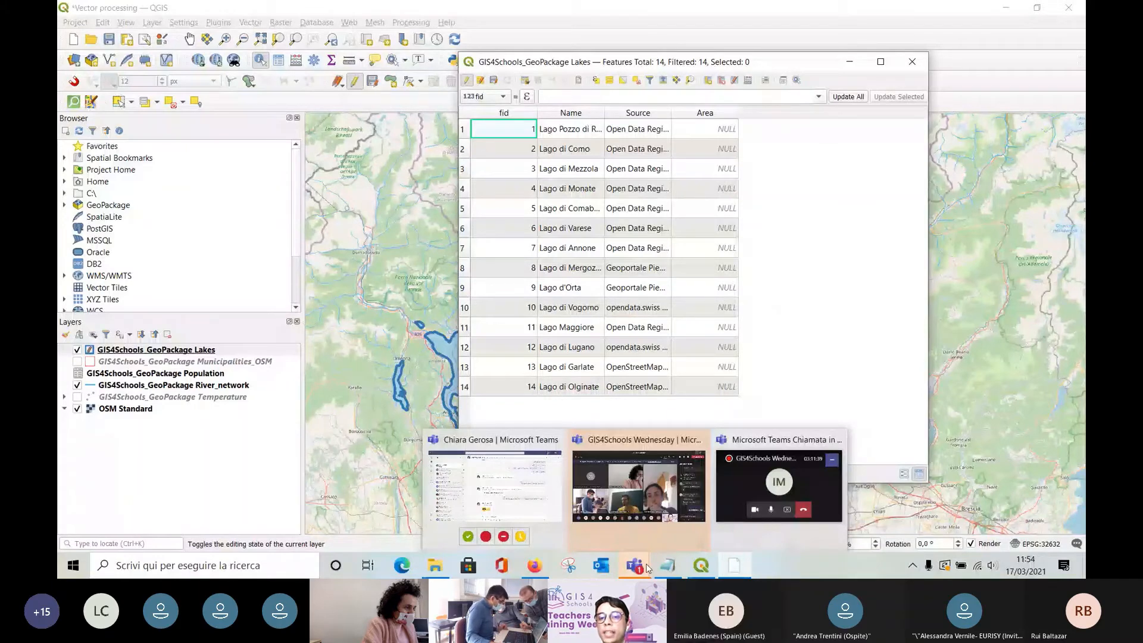
left_click(673, 518)
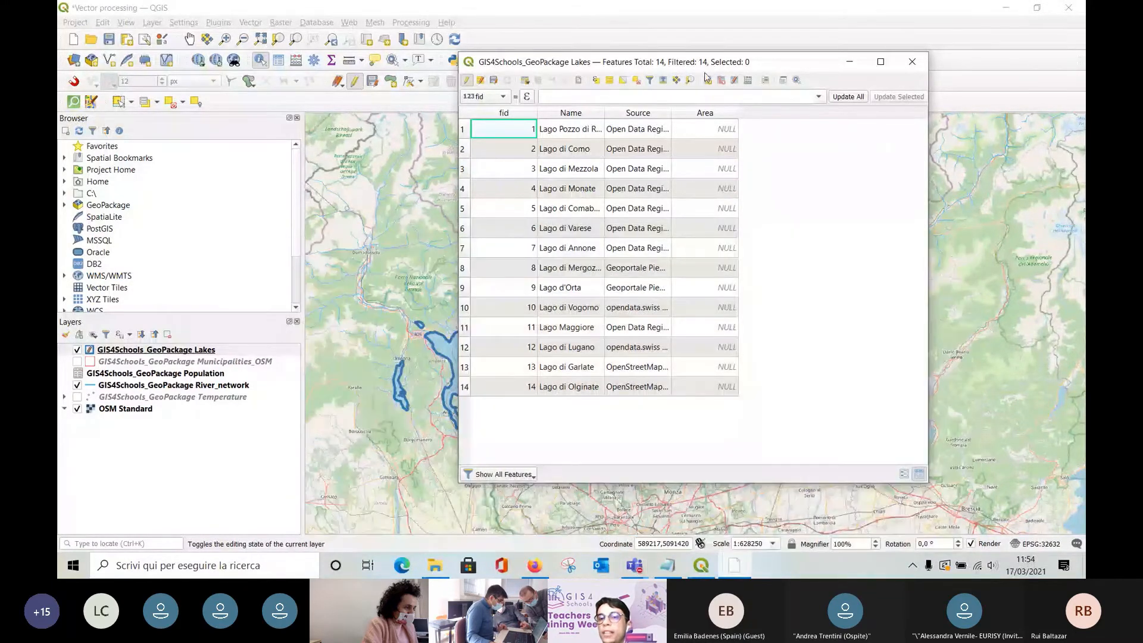
left_click_drag(705, 62, 855, 66)
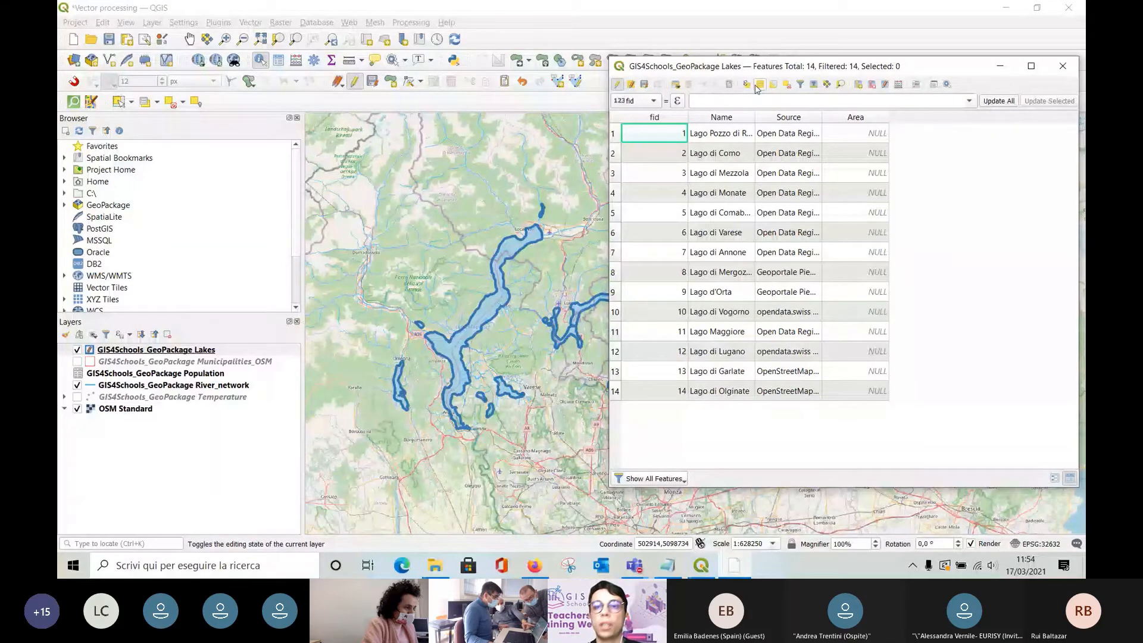
left_click_drag(767, 59, 710, 54)
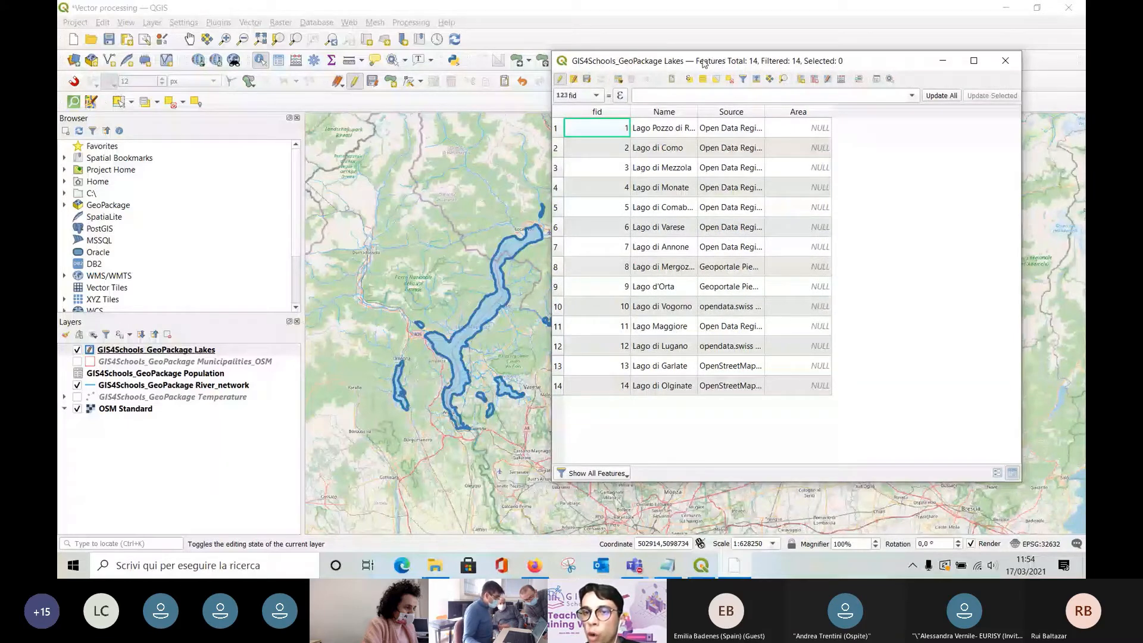
Open the Field Calculator for the Lakes layer and set it to update the existing field Area.
left_click(844, 87)
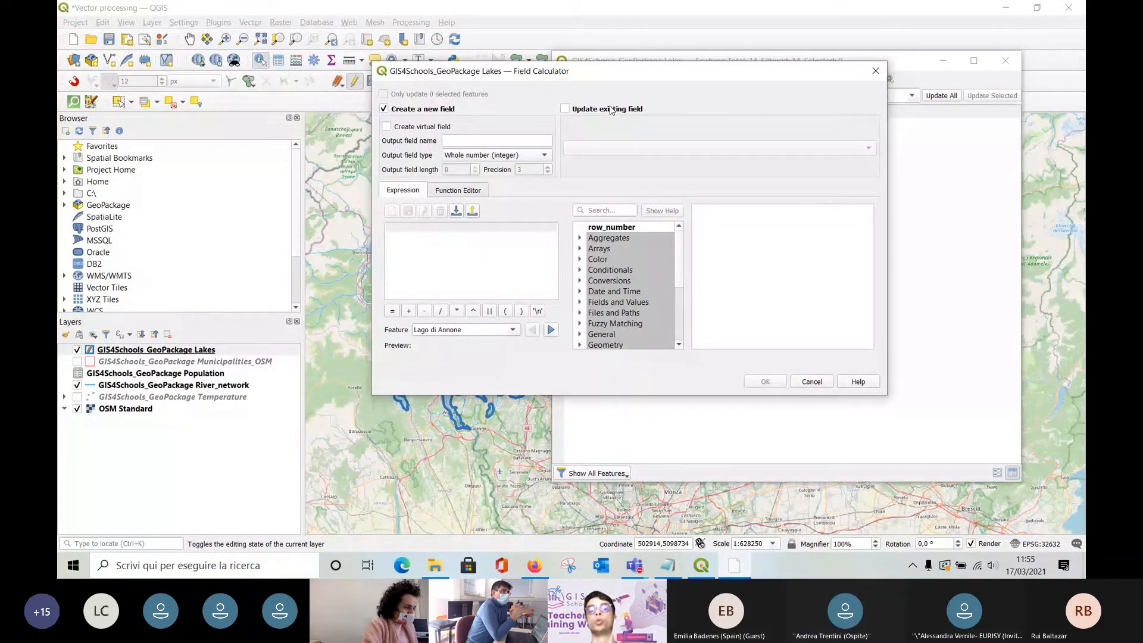
left_click(566, 110)
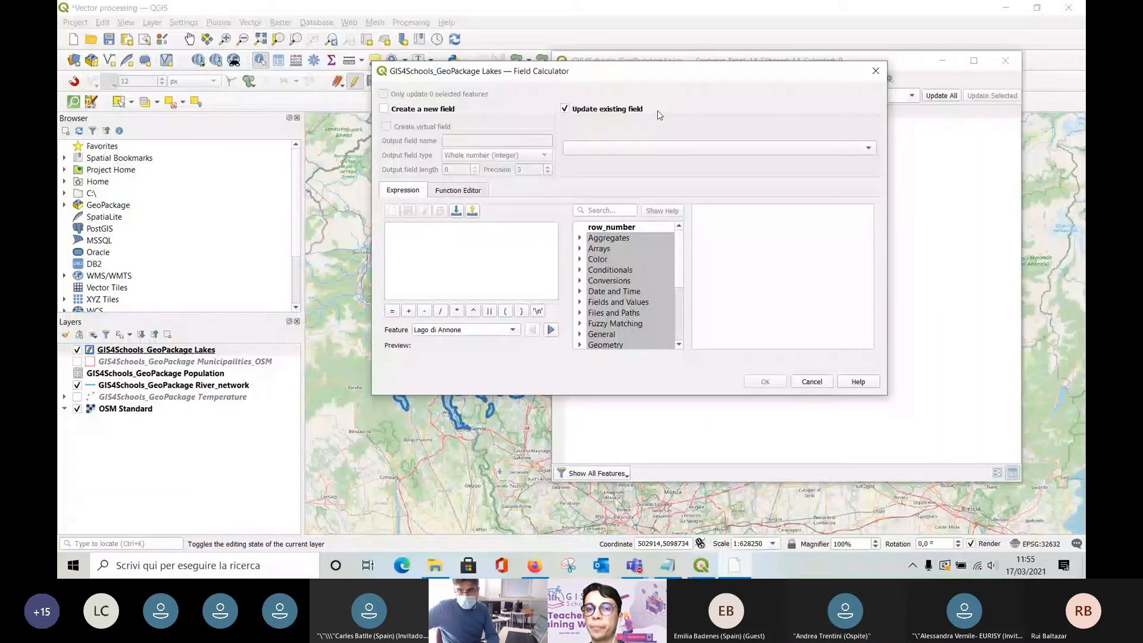
left_click(807, 147)
left_click(592, 187)
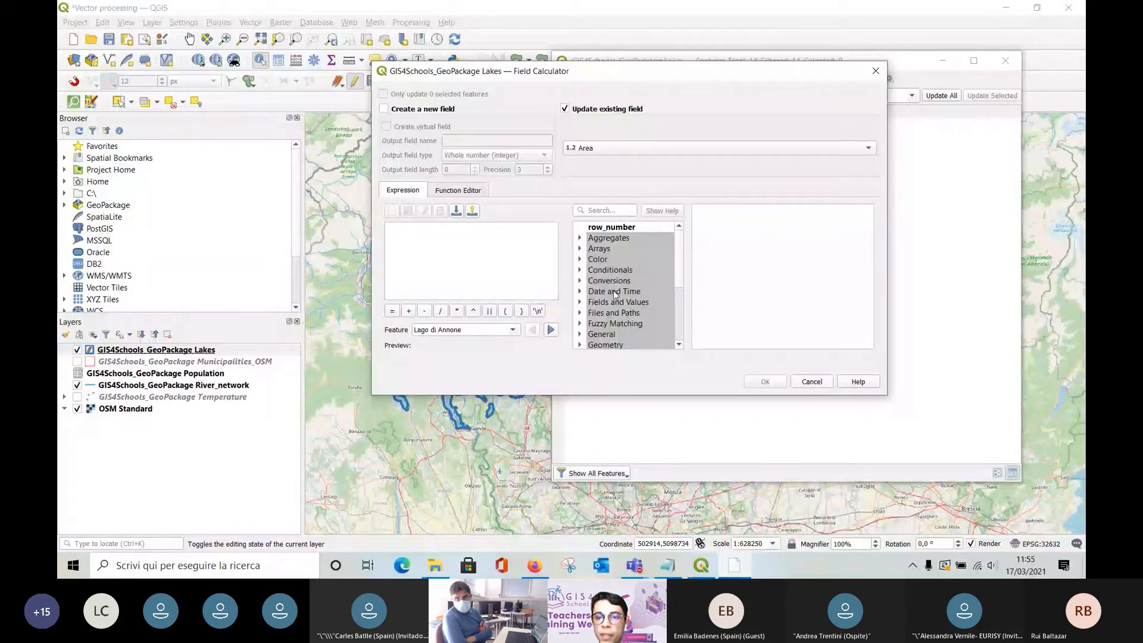
Use the Geometry function $area as the expression and calculate the Area field for all lakes.
scroll(613, 290, "down", 1)
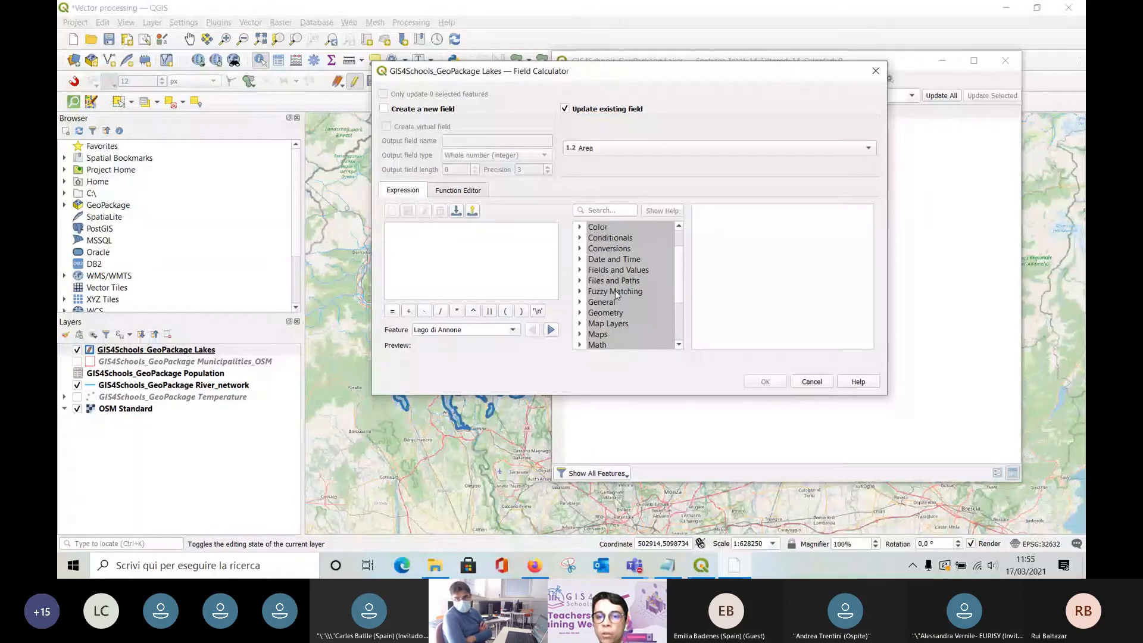
left_click(580, 314)
scroll(595, 301, "down", 1)
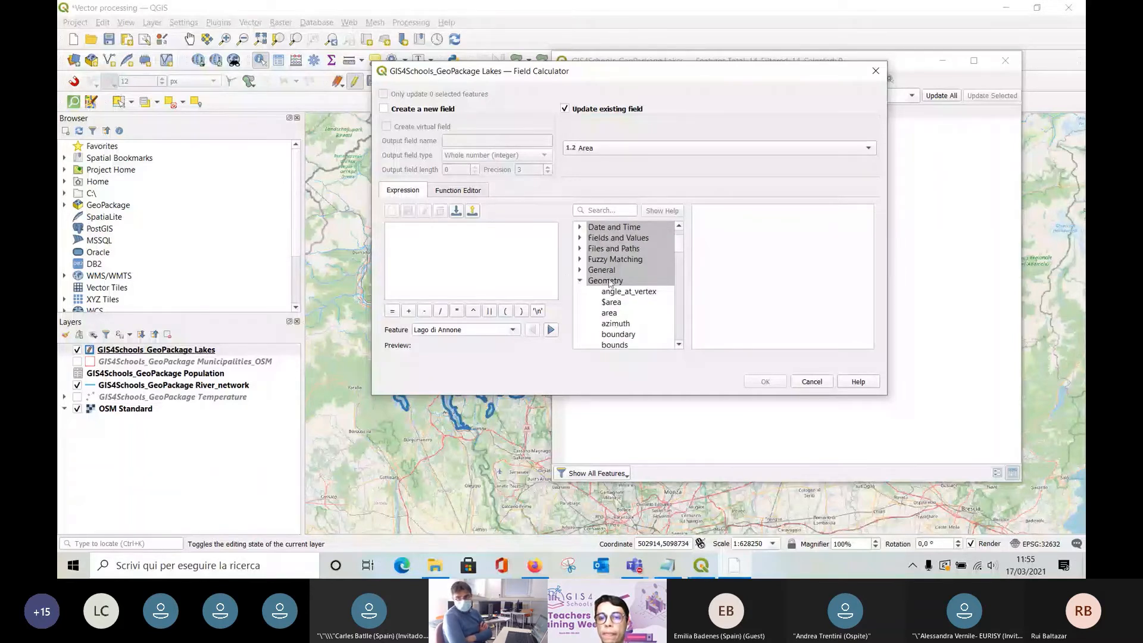
scroll(610, 283, "down", 1)
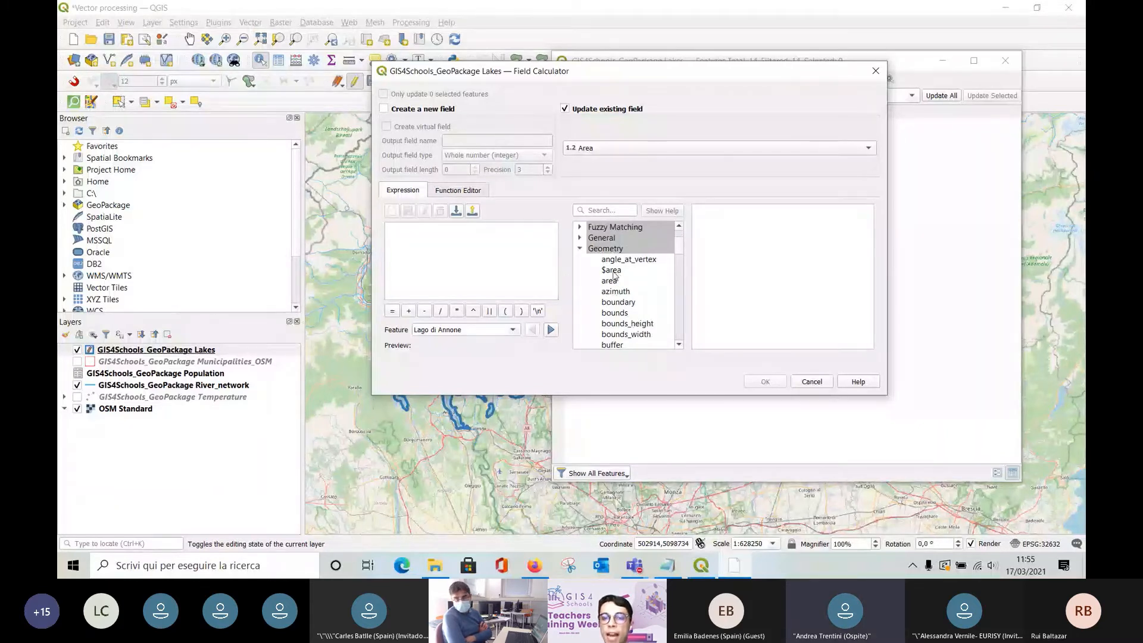
left_click(614, 271)
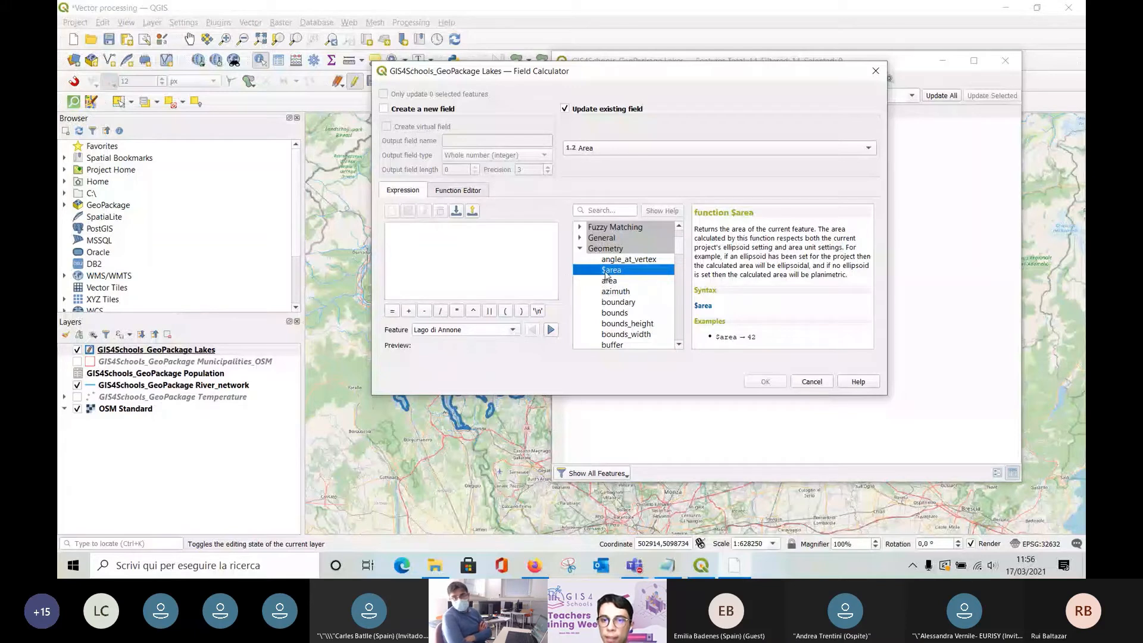
double_click(608, 271)
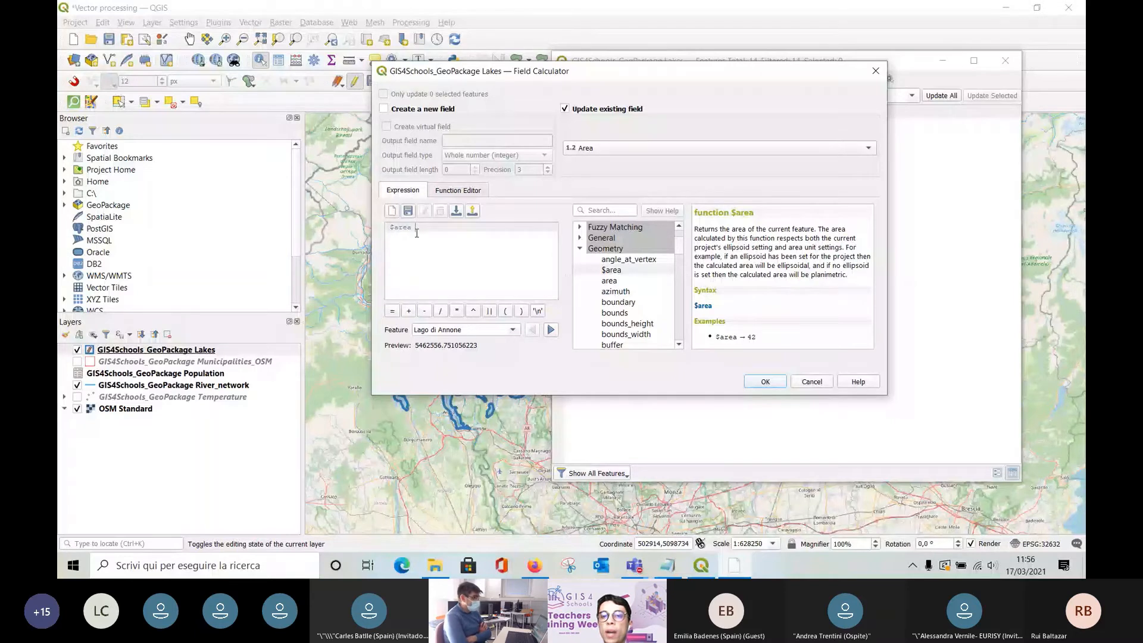
left_click(772, 388)
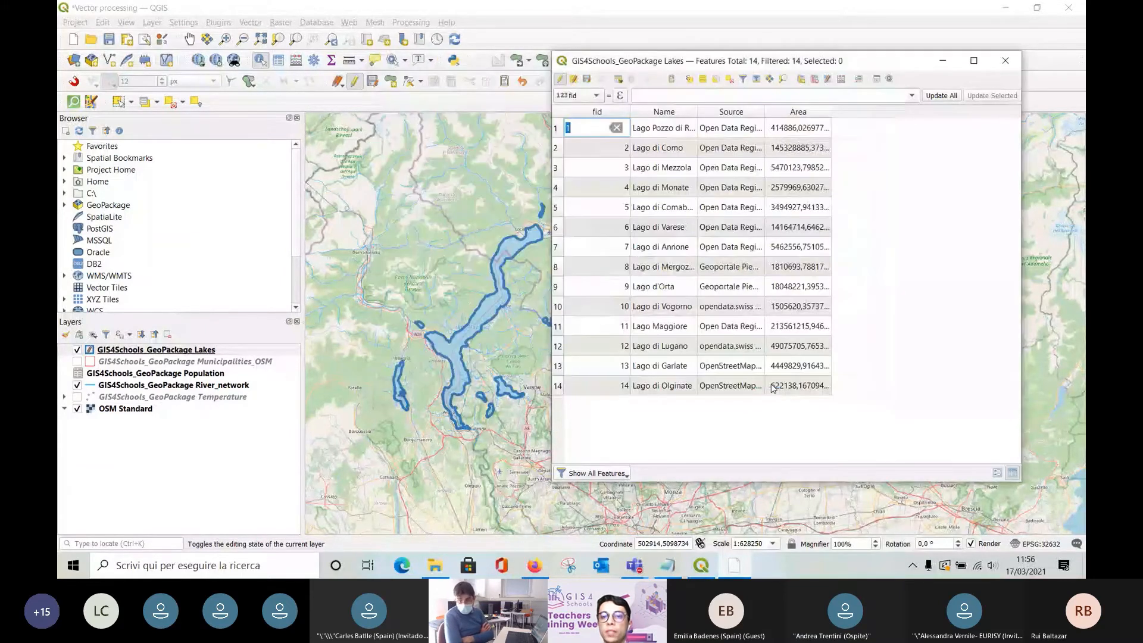
Reposition the Lakes attribute table over the map and widen the Area column to fit its full values.
left_click_drag(685, 60, 505, 55)
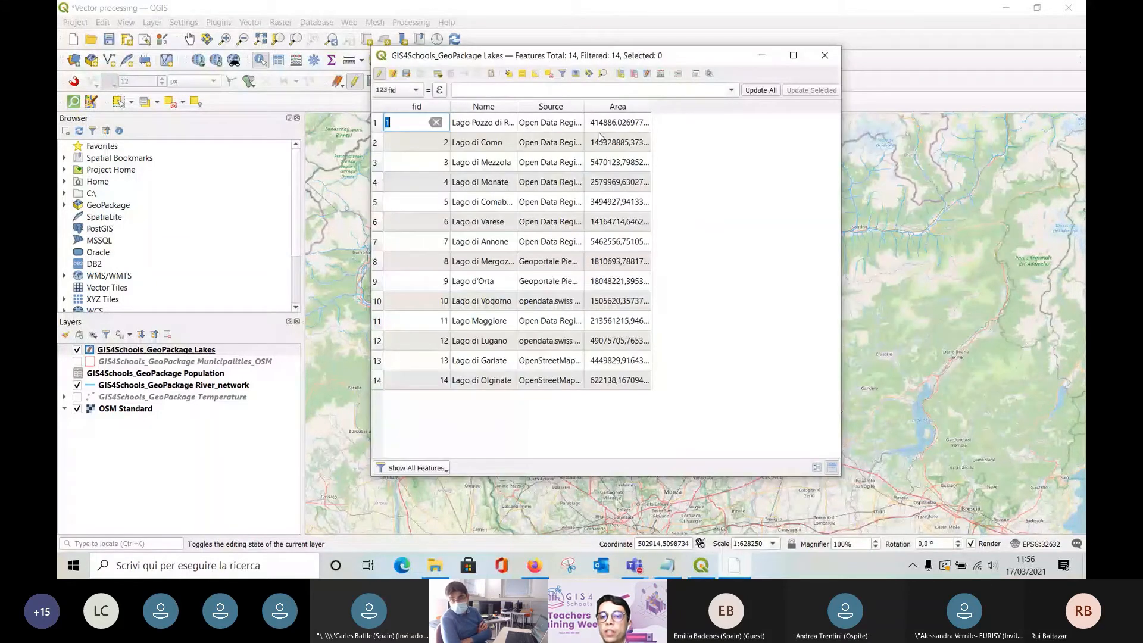
double_click(651, 106)
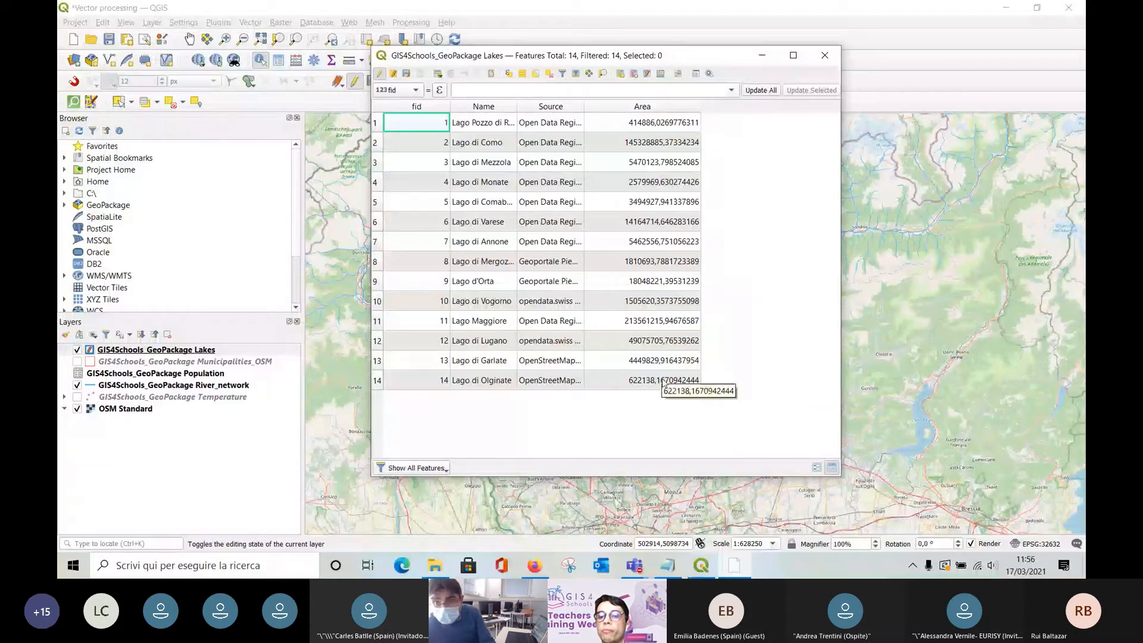
Switch to the GIS4Schools Wednesday meeting in Microsoft Teams and bring the Lakes attribute table in front of it.
mouse_move(629, 576)
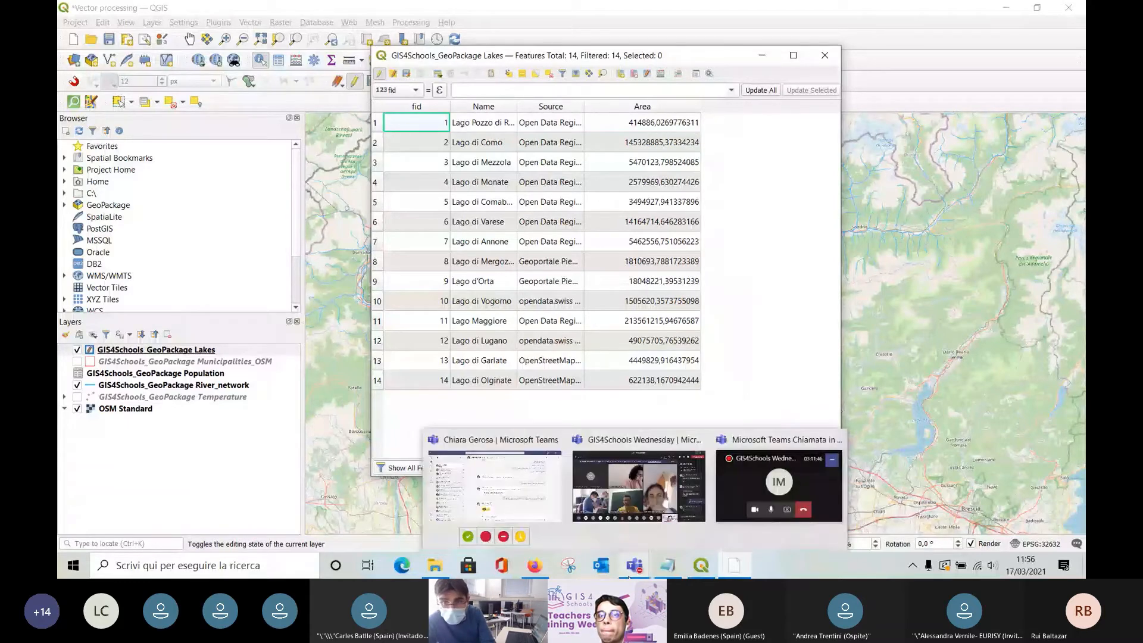
left_click(640, 485)
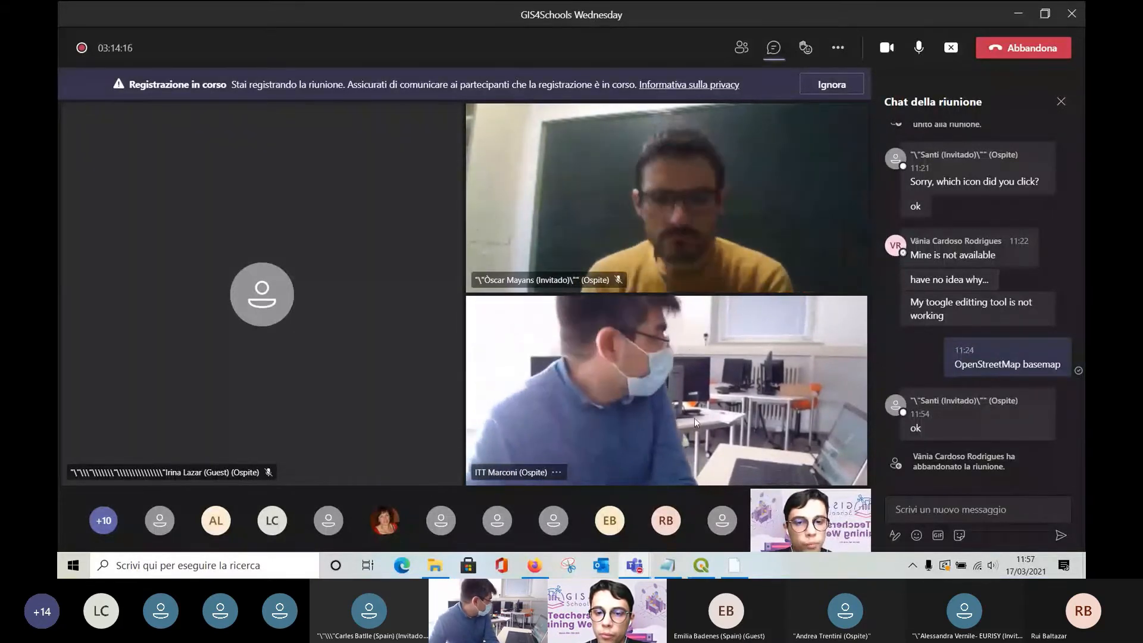
mouse_move(706, 573)
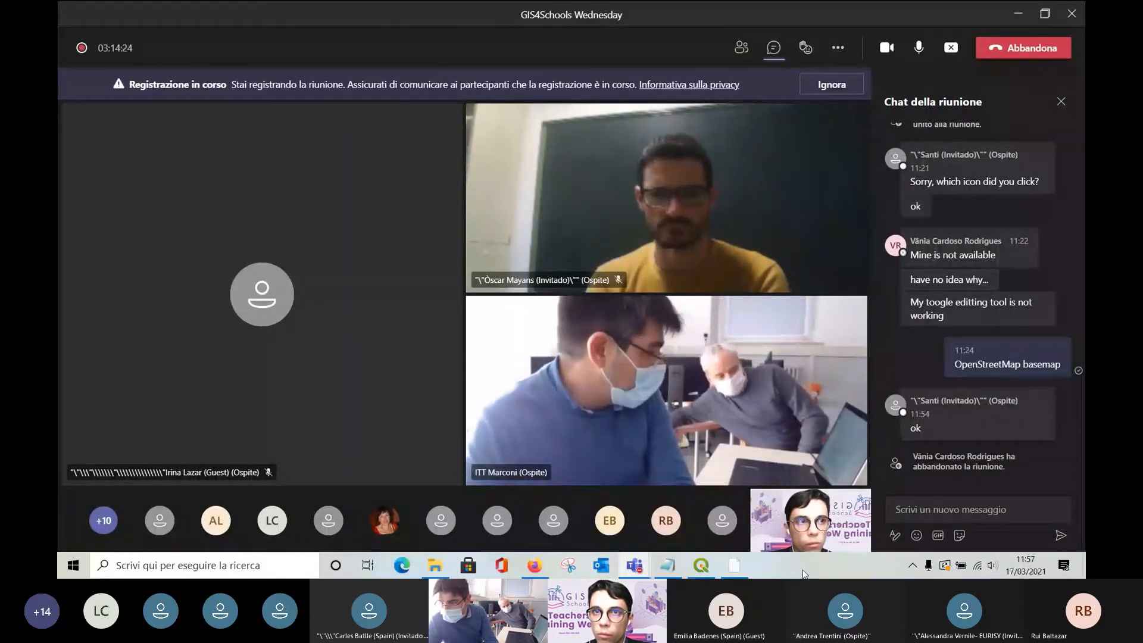
left_click(745, 571)
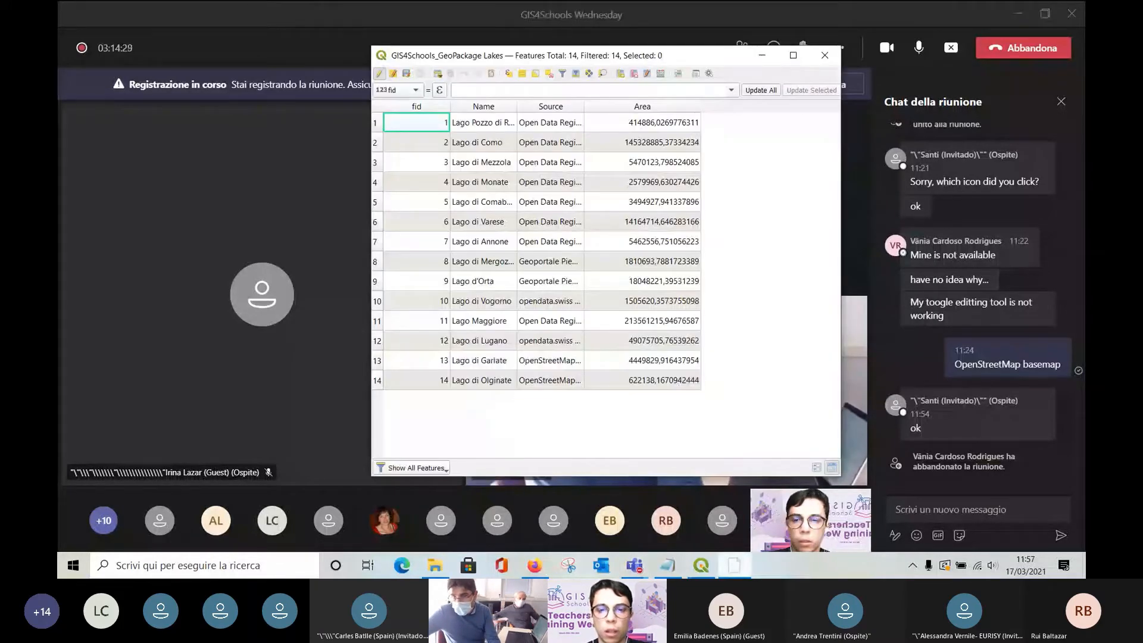
left_click(734, 571)
left_click(732, 572)
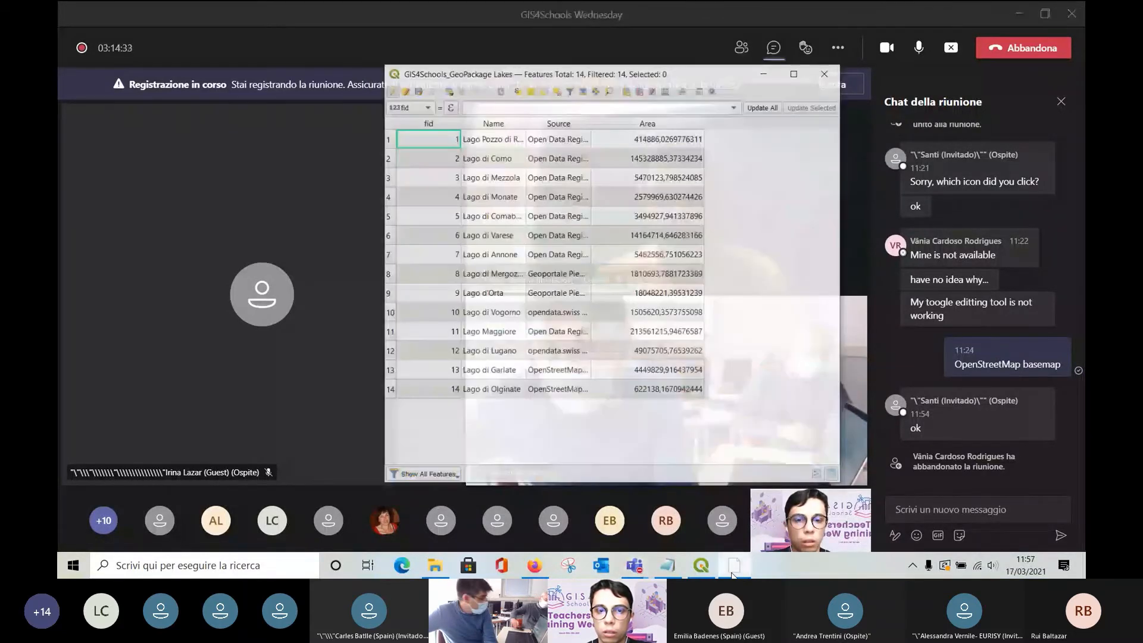
left_click(733, 572)
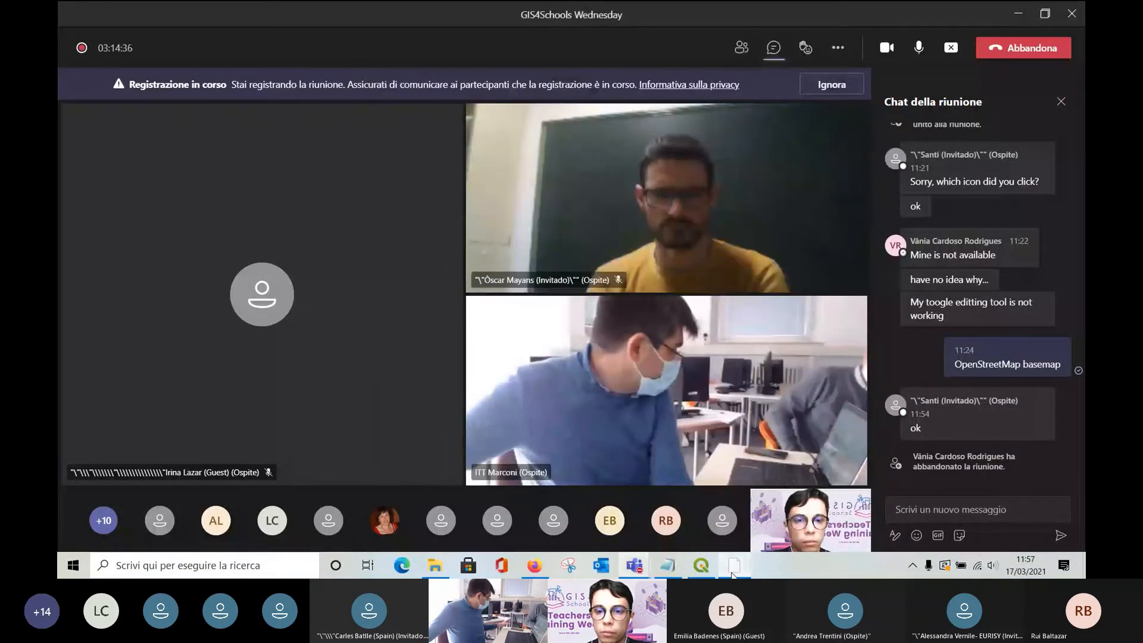
left_click(733, 572)
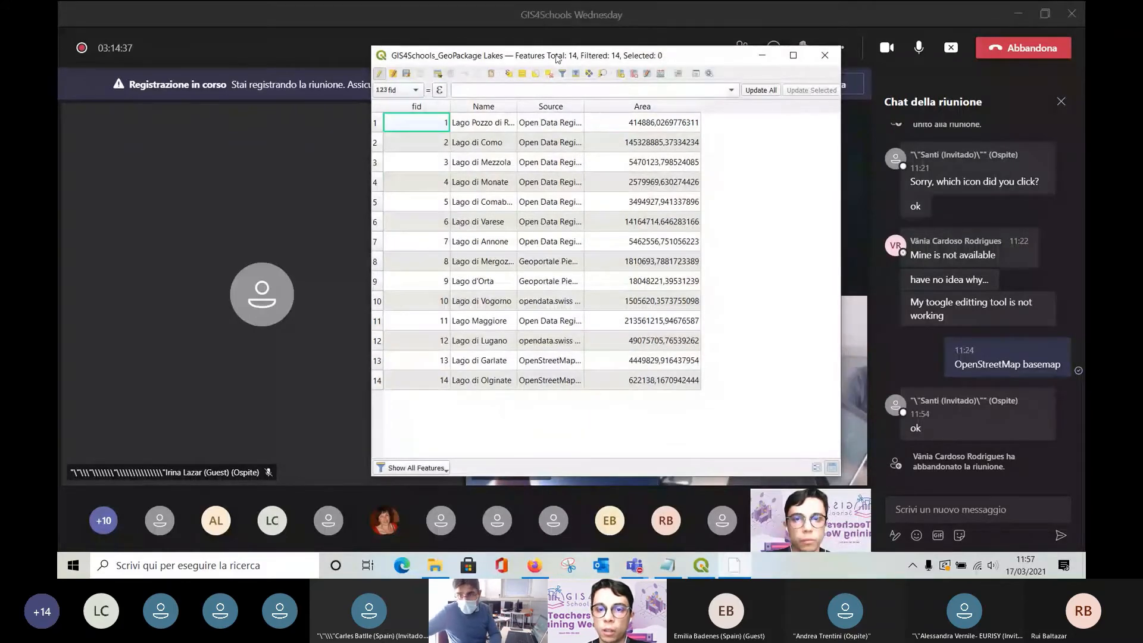
Move the Lakes attribute table aside to watch the meeting participants, and return it to the middle.
left_click_drag(557, 57, 323, 78)
left_click_drag(524, 78, 370, 77)
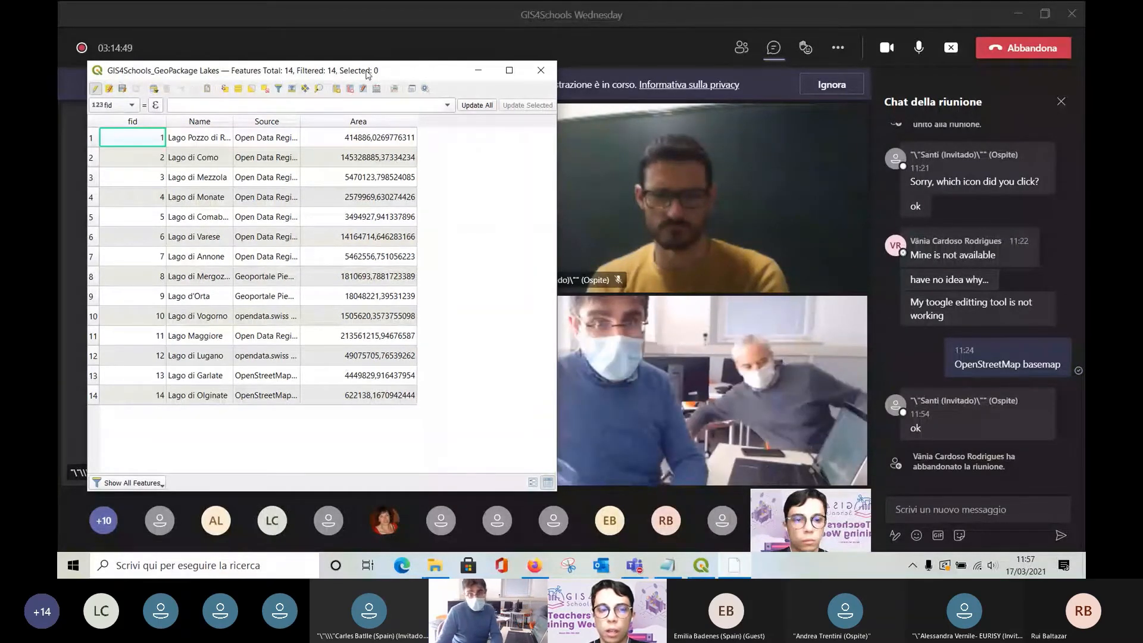
left_click_drag(367, 75, 356, 69)
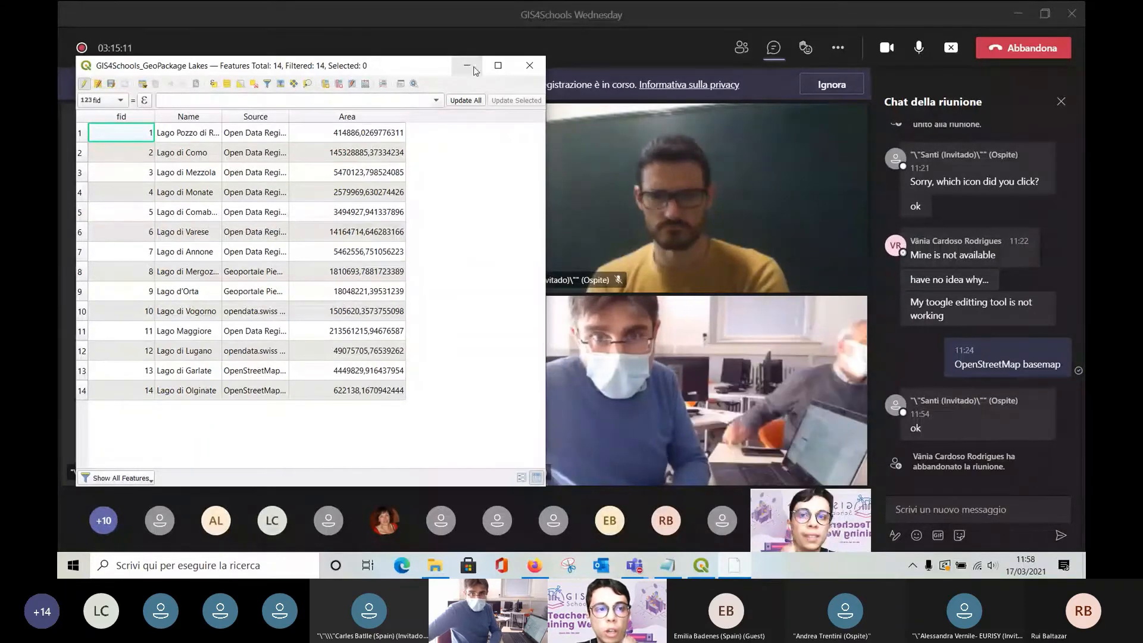
left_click_drag(430, 66, 713, 59)
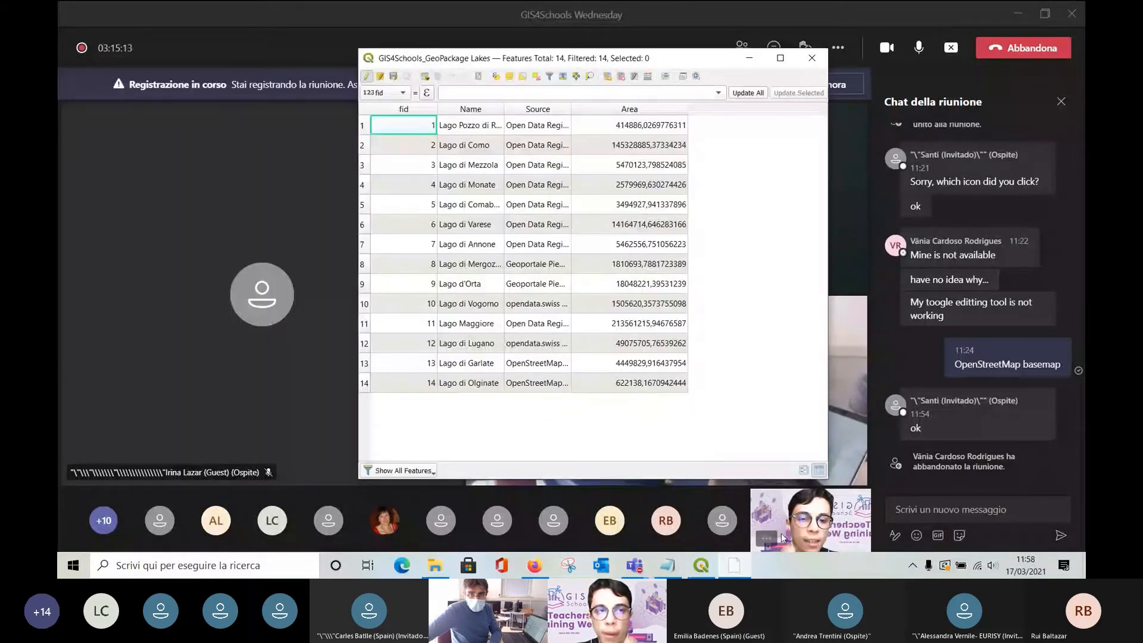
View the QGIS map and Lakes table, and return to the Teams meeting with the table placed clear of the participants' videos.
left_click(701, 564)
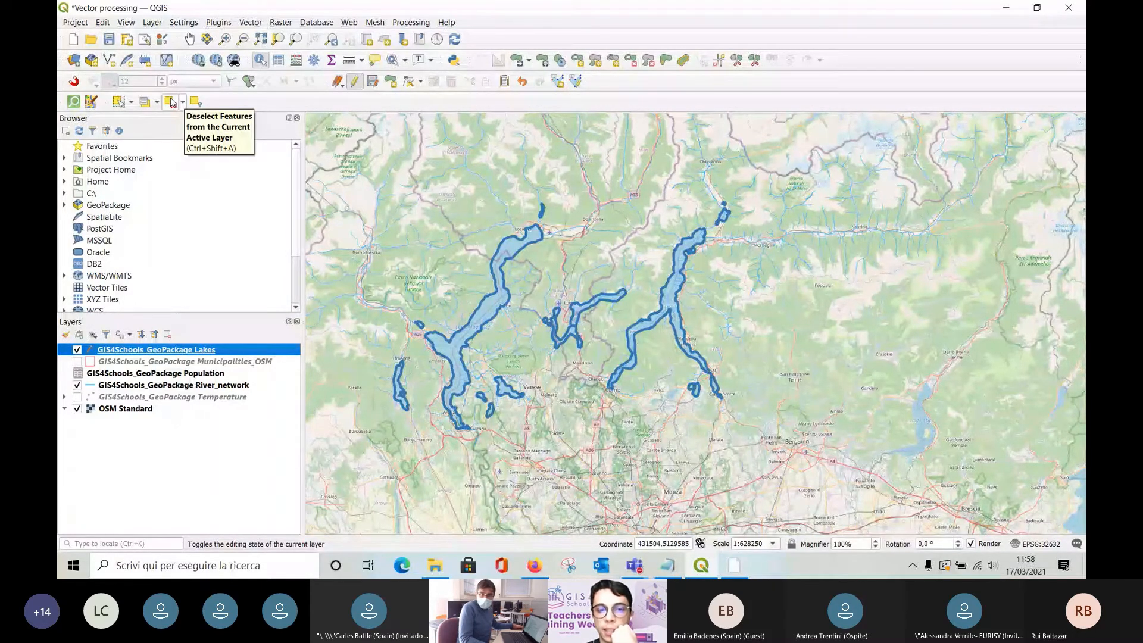
left_click(739, 569)
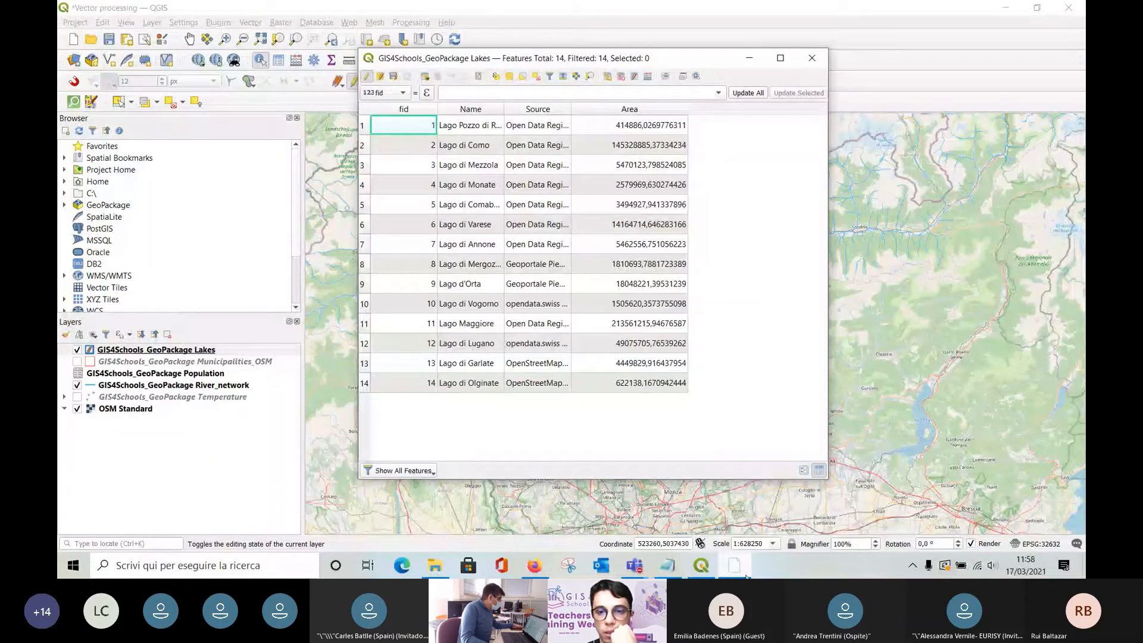
left_click(635, 566)
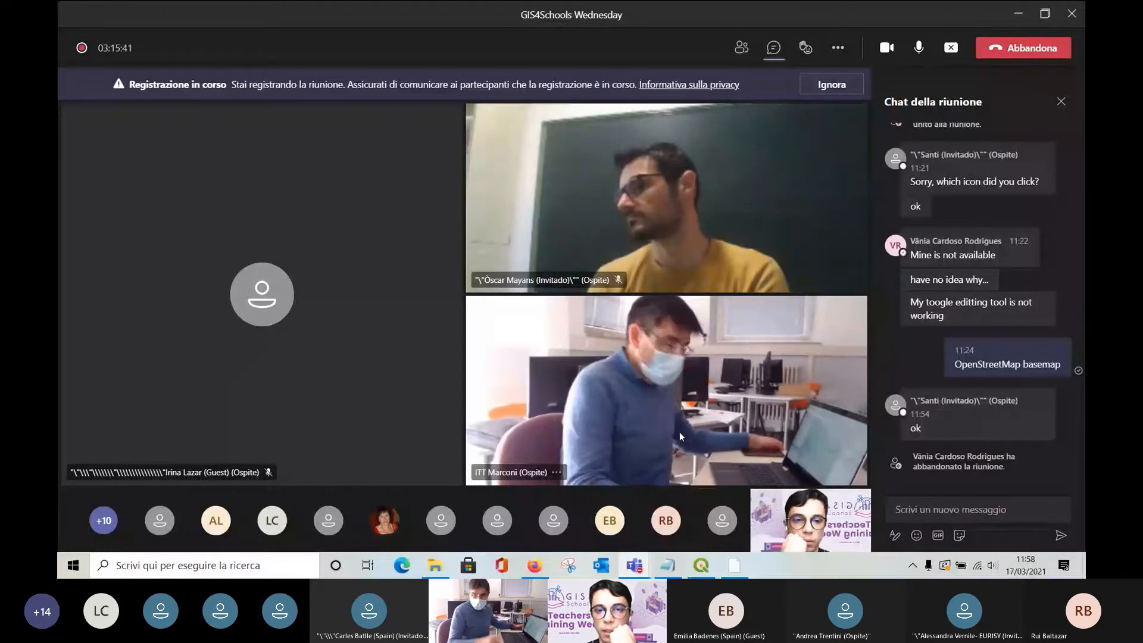
key("alt+Tab")
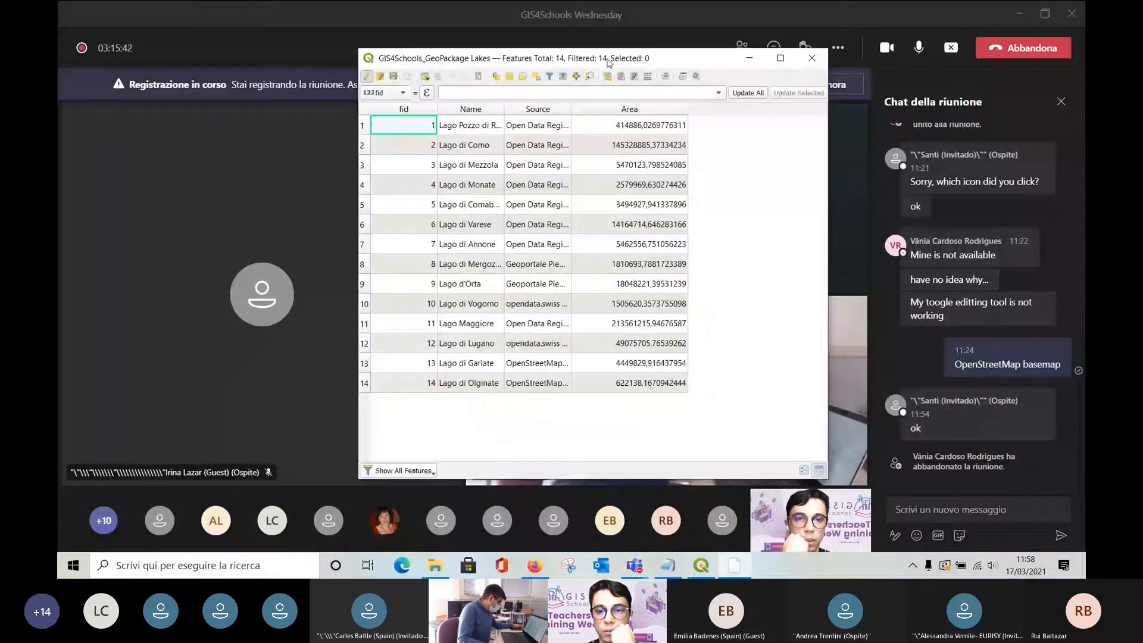
left_click_drag(608, 62, 322, 60)
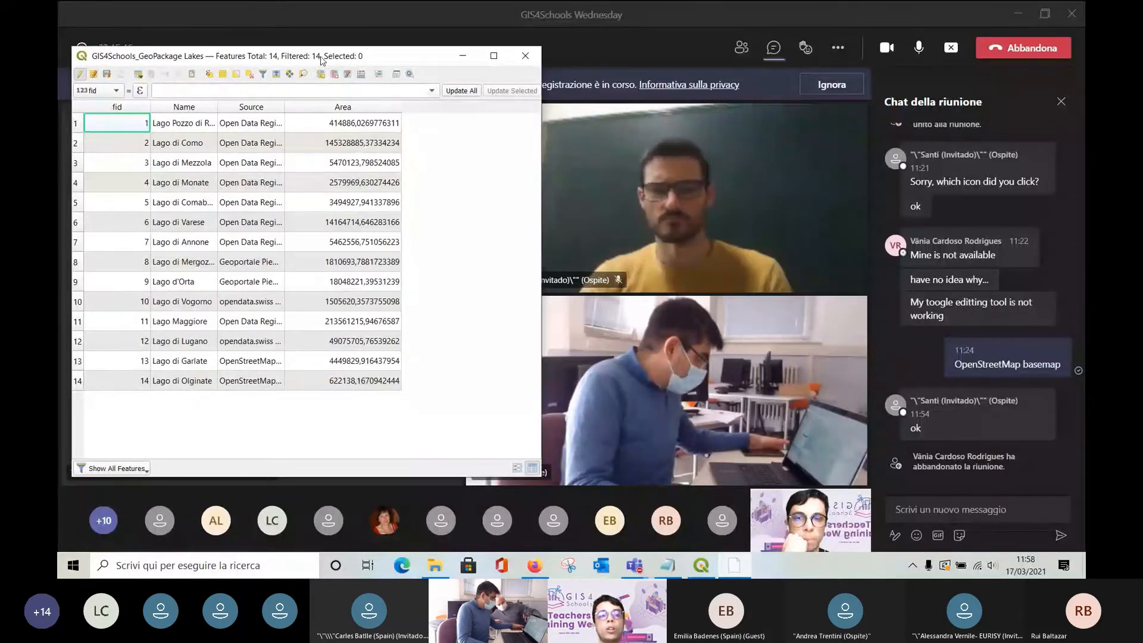
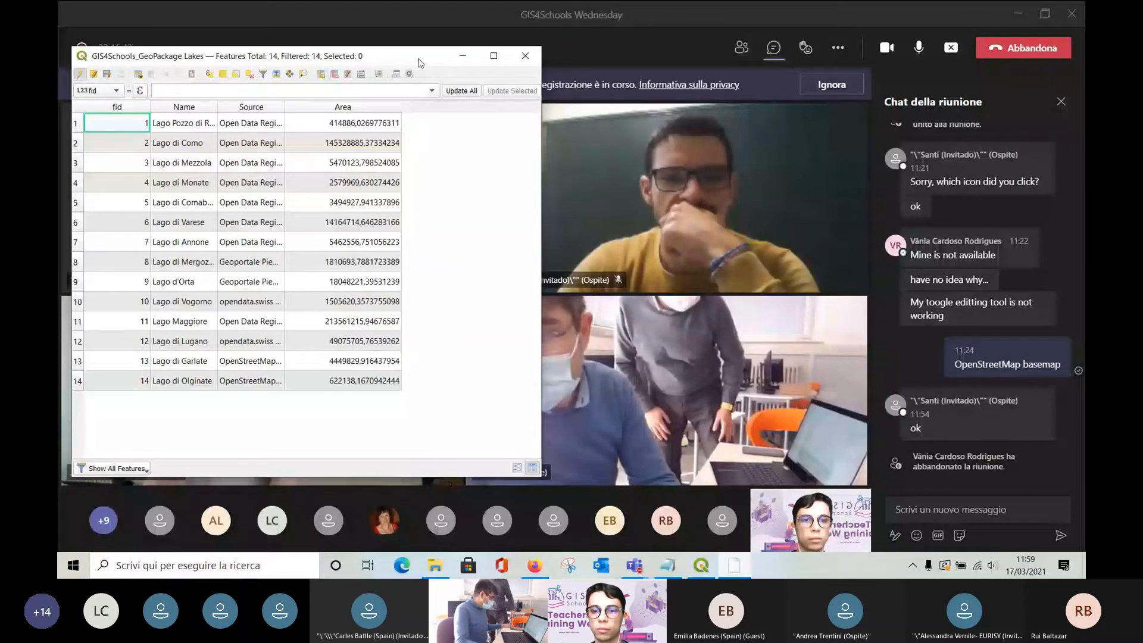
Shift the Lakes attribute table across the Teams meeting to check the different participants' videos and the chat.
left_click_drag(421, 63, 689, 69)
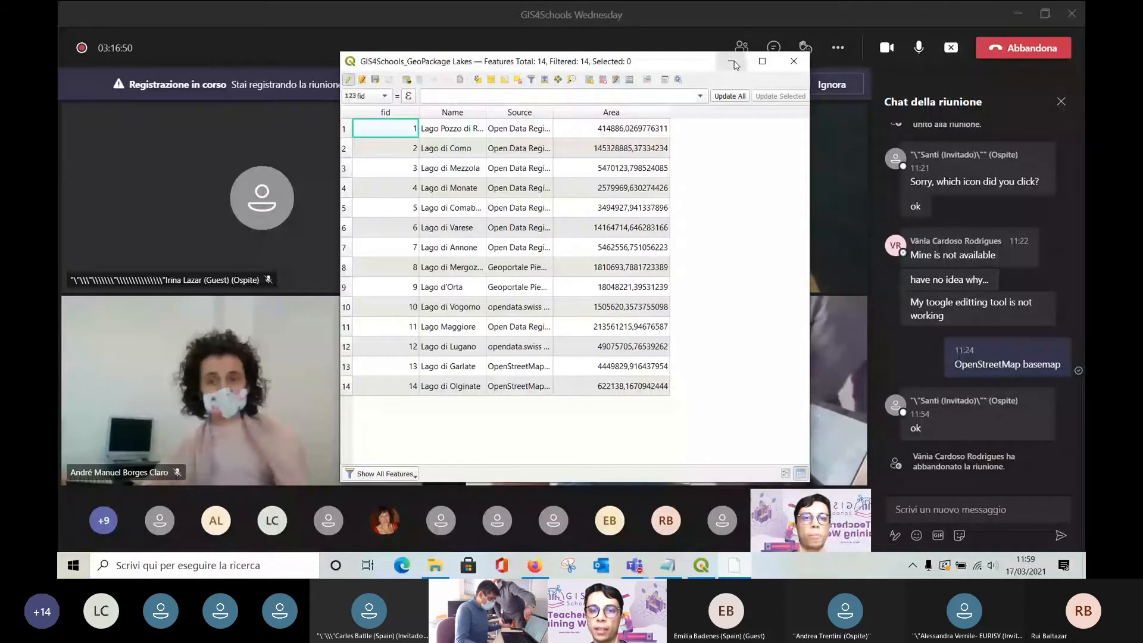
left_click_drag(734, 64, 442, 72)
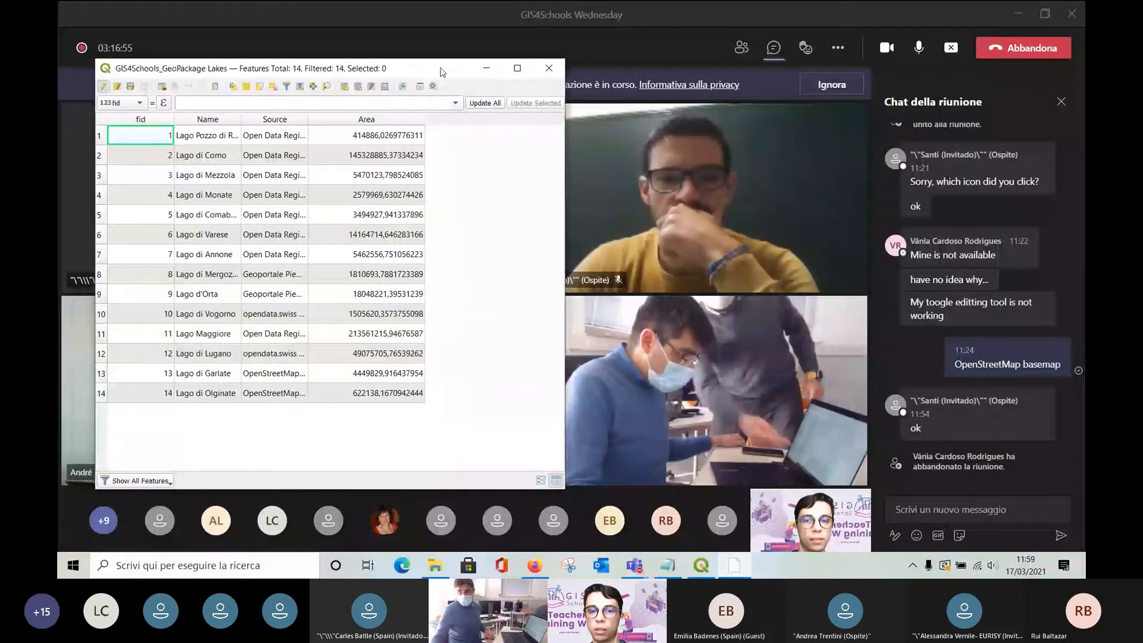
left_click_drag(442, 72, 258, 87)
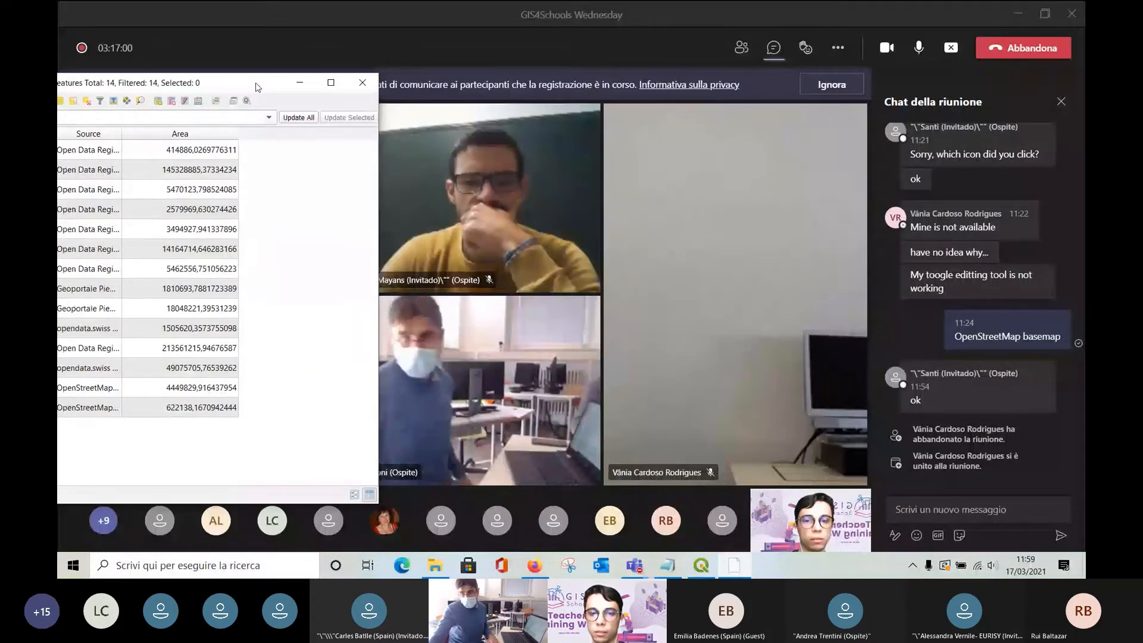
left_click_drag(258, 87, 916, 106)
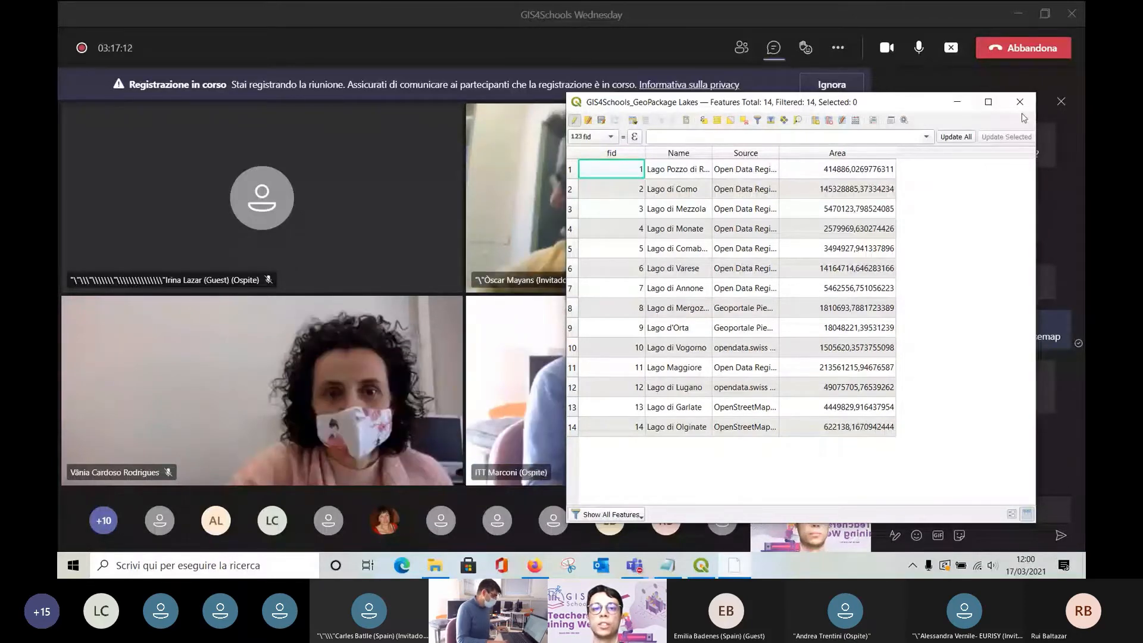
Switch back to QGIS, save the Lakes layer edits, turn off editing mode and close the attribute table.
left_click_drag(893, 108, 721, 80)
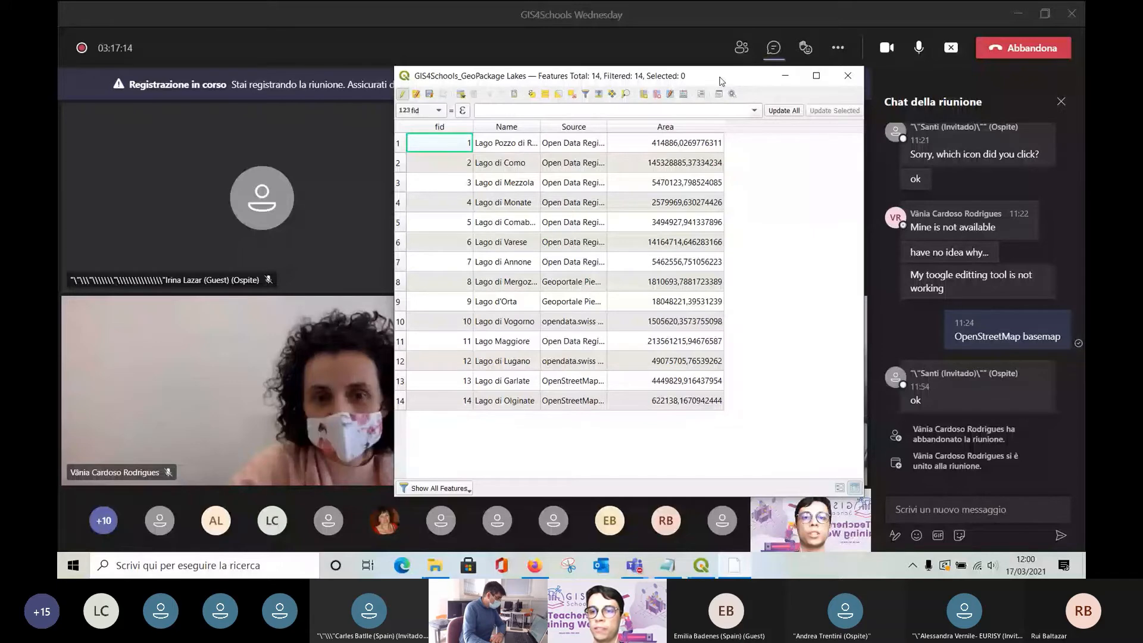
left_click(722, 81)
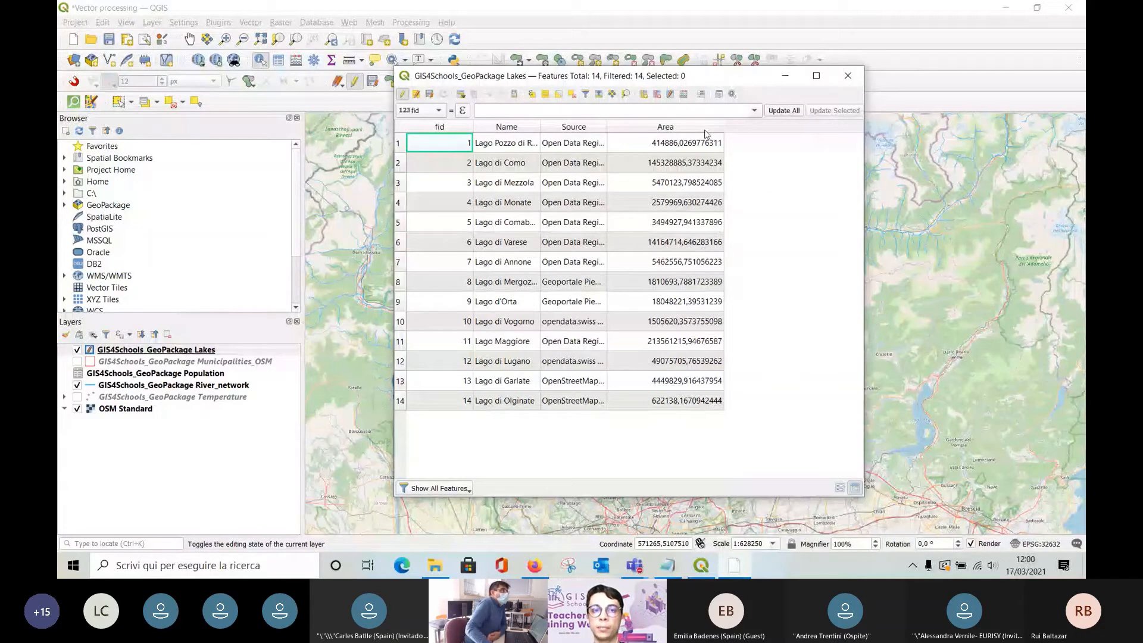
left_click(430, 97)
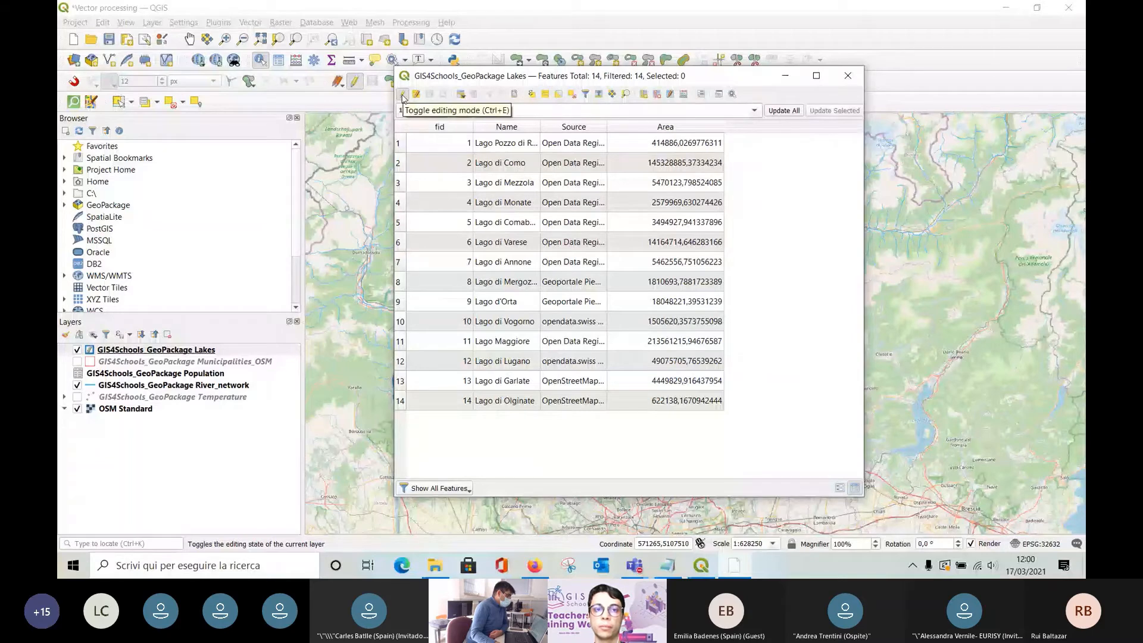
left_click(402, 95)
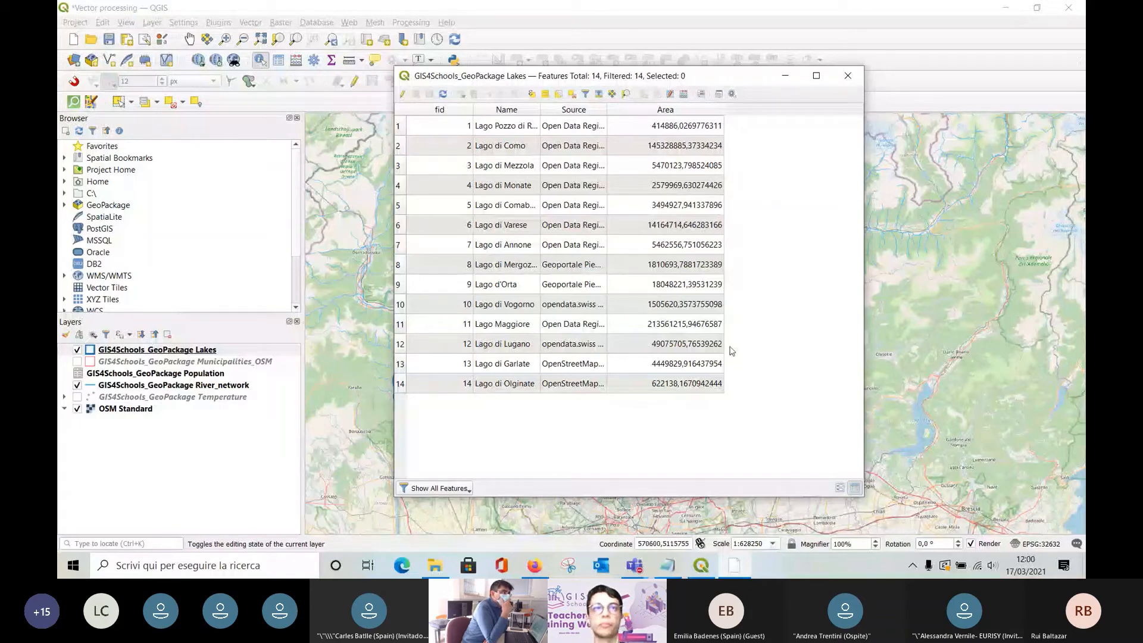
left_click(848, 77)
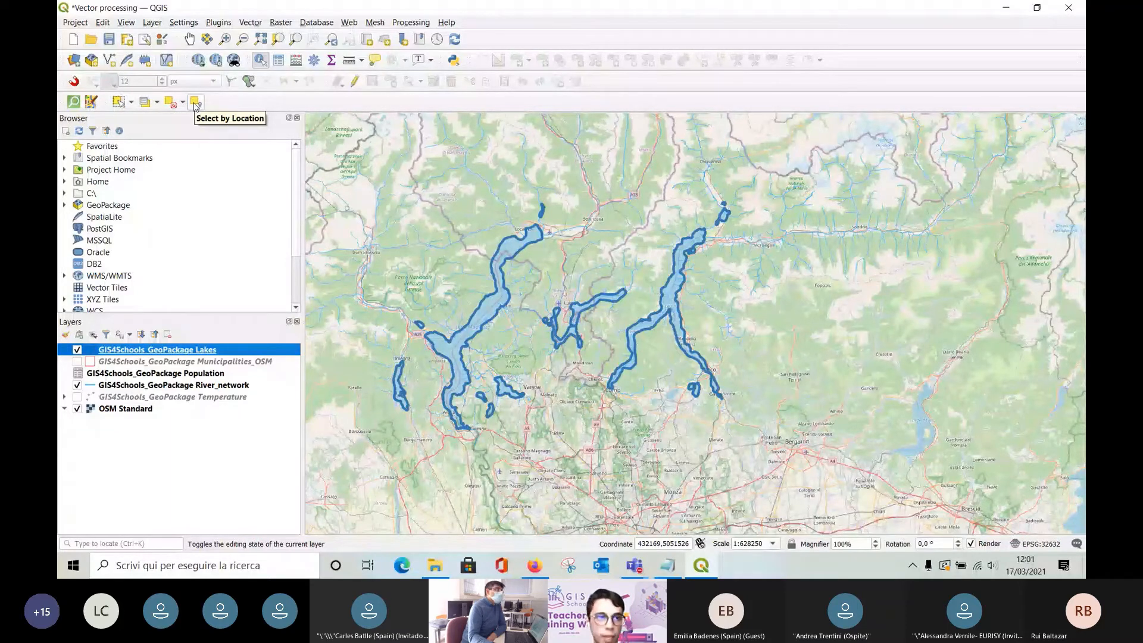
Select Lago Maggiore, Lago di Lugano and Lago di Como one at a time on the map, and clear the selection.
left_click(119, 103)
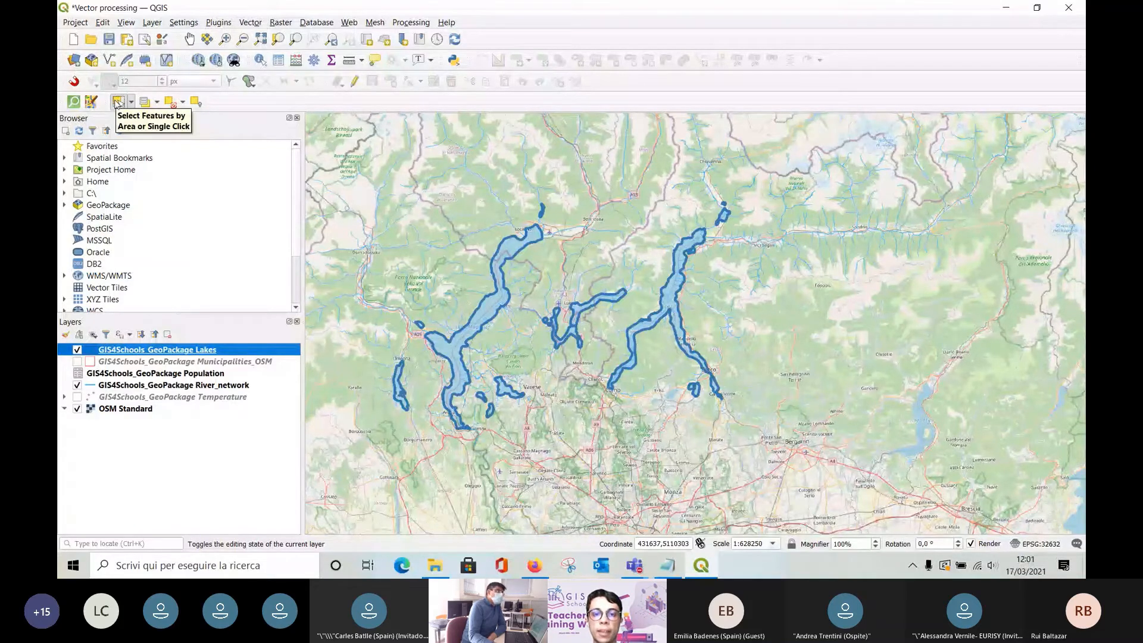
left_click(118, 102)
left_click(487, 317)
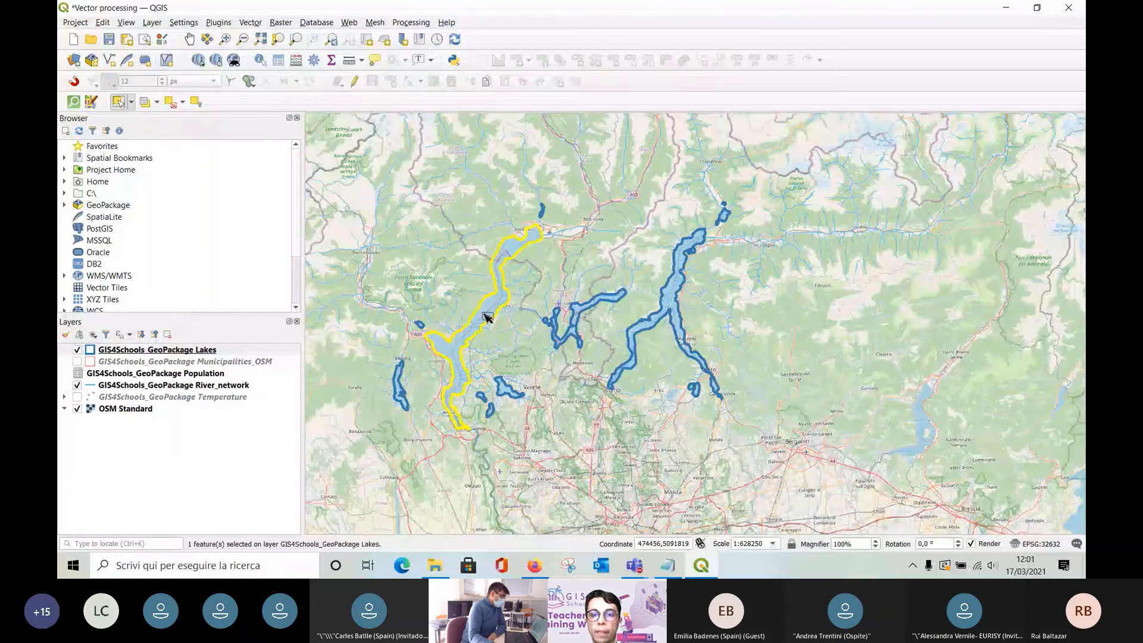
left_click(573, 322)
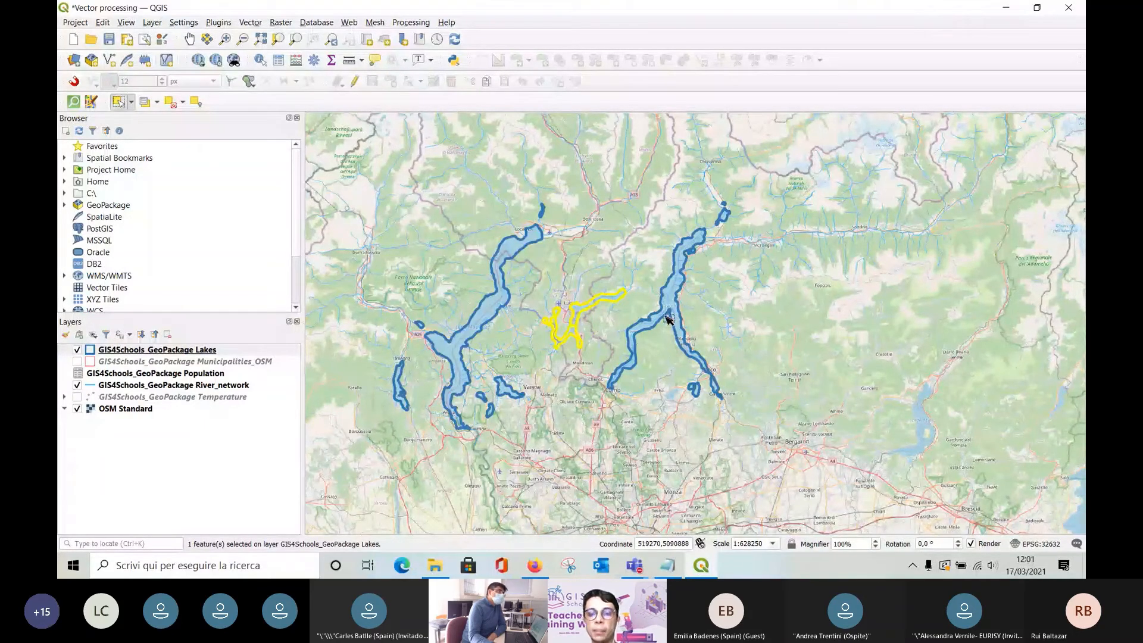
left_click(667, 317)
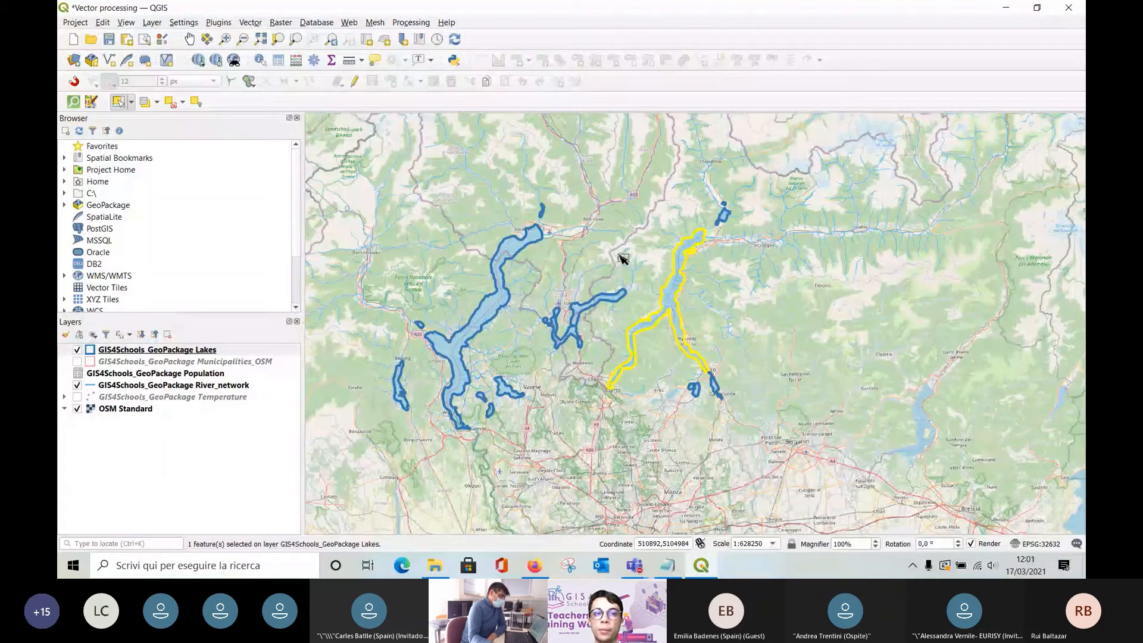
left_click(170, 103)
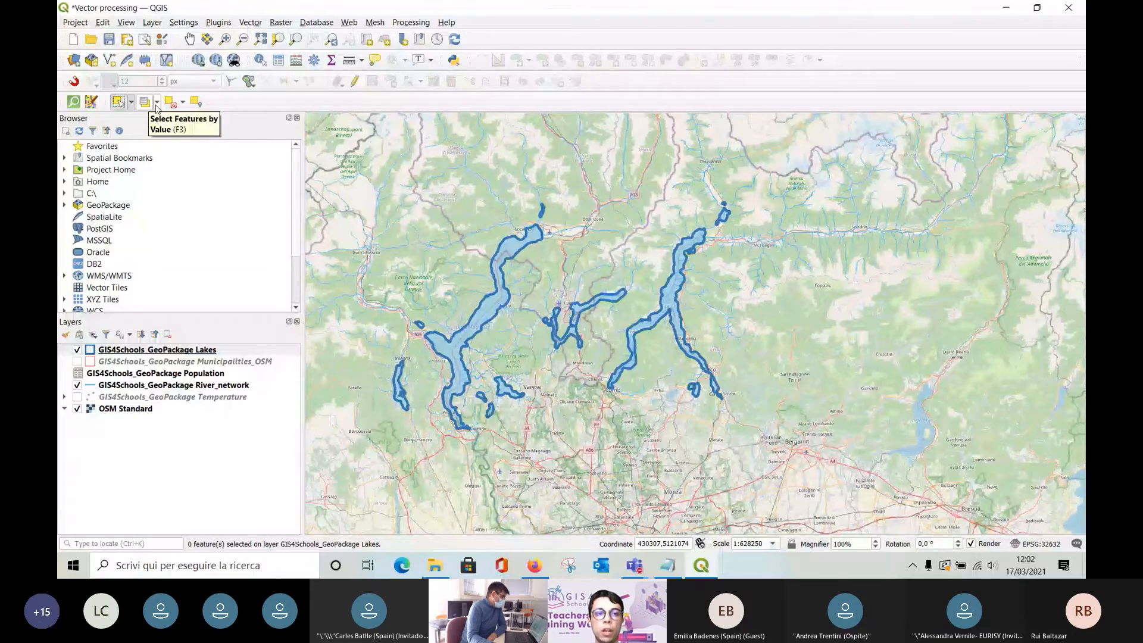
Select by value the features of the Lakes layer whose Area is greater than 10000000.
left_click(157, 104)
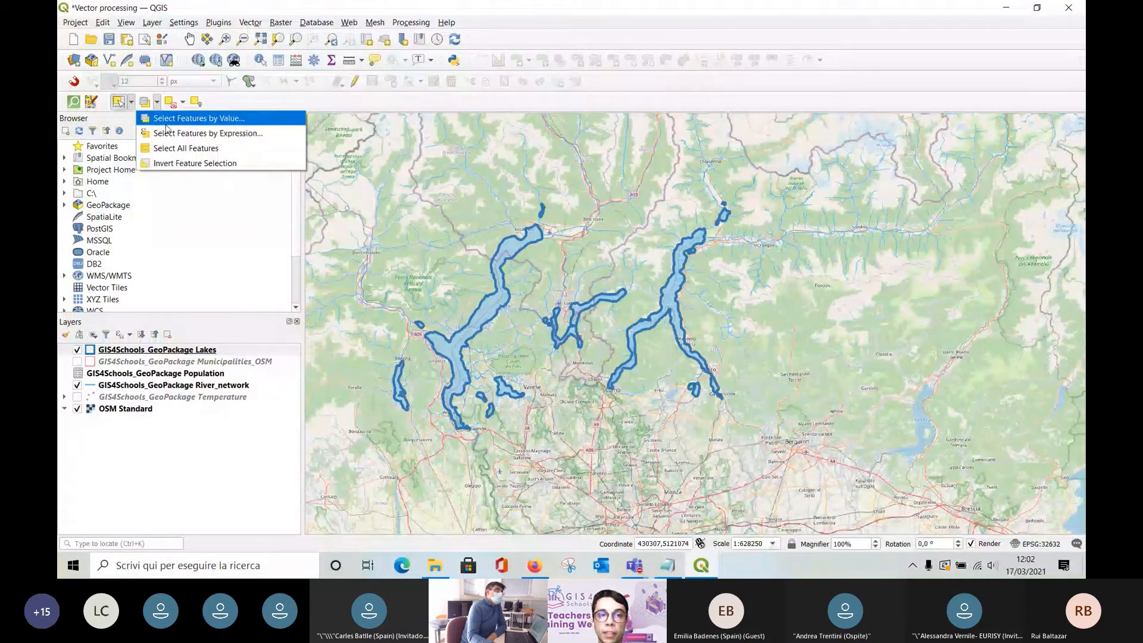
left_click(249, 124)
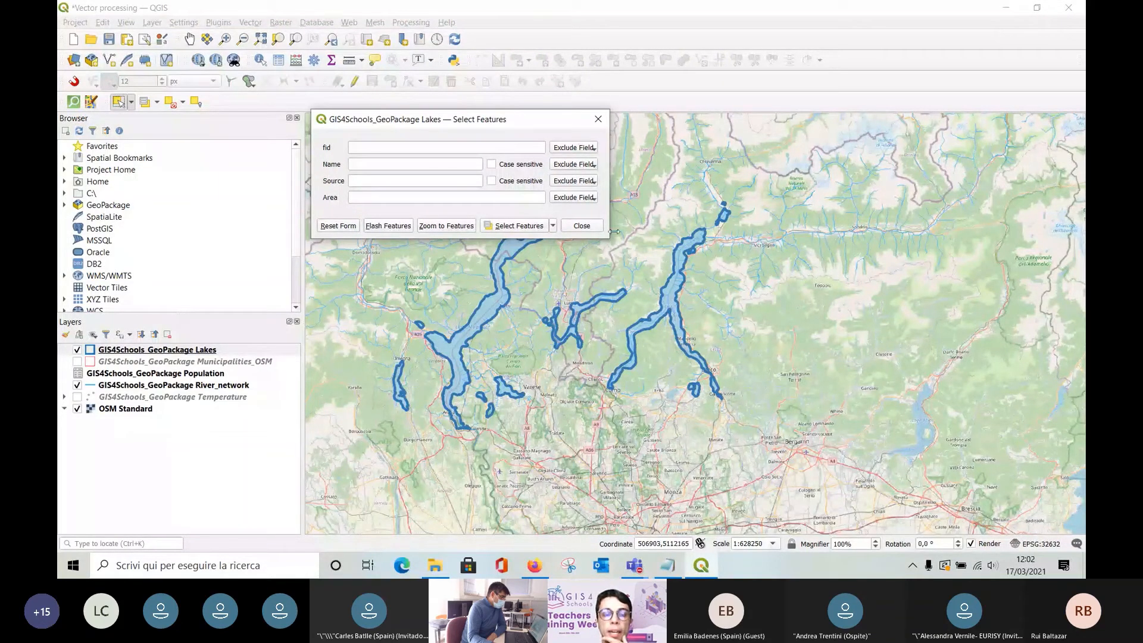
left_click_drag(512, 125, 386, 137)
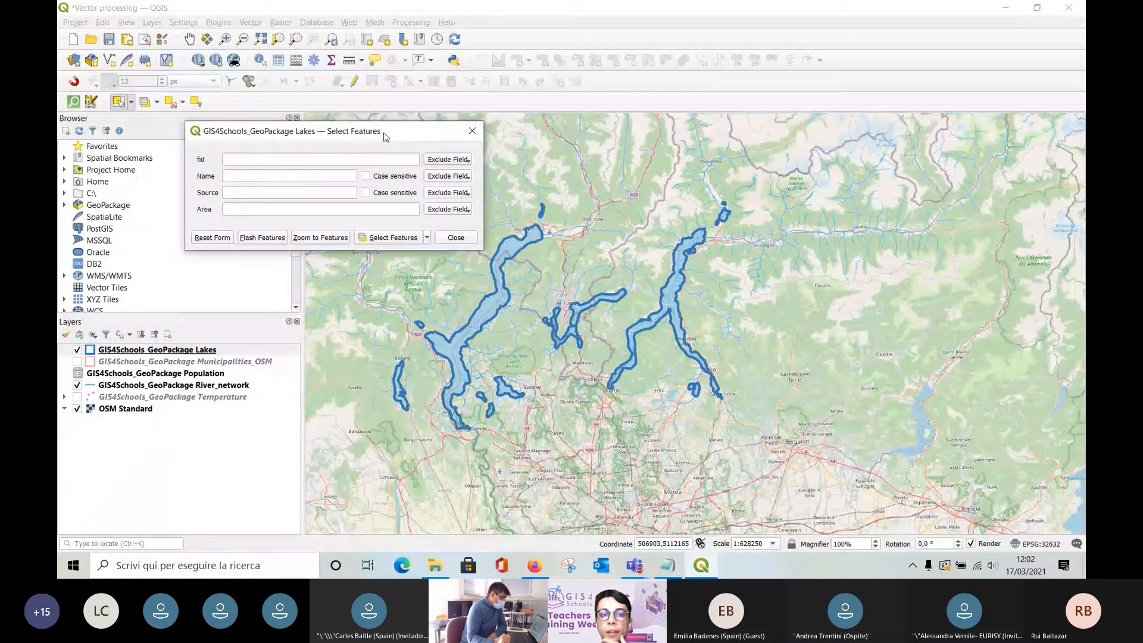
left_click_drag(385, 137, 388, 137)
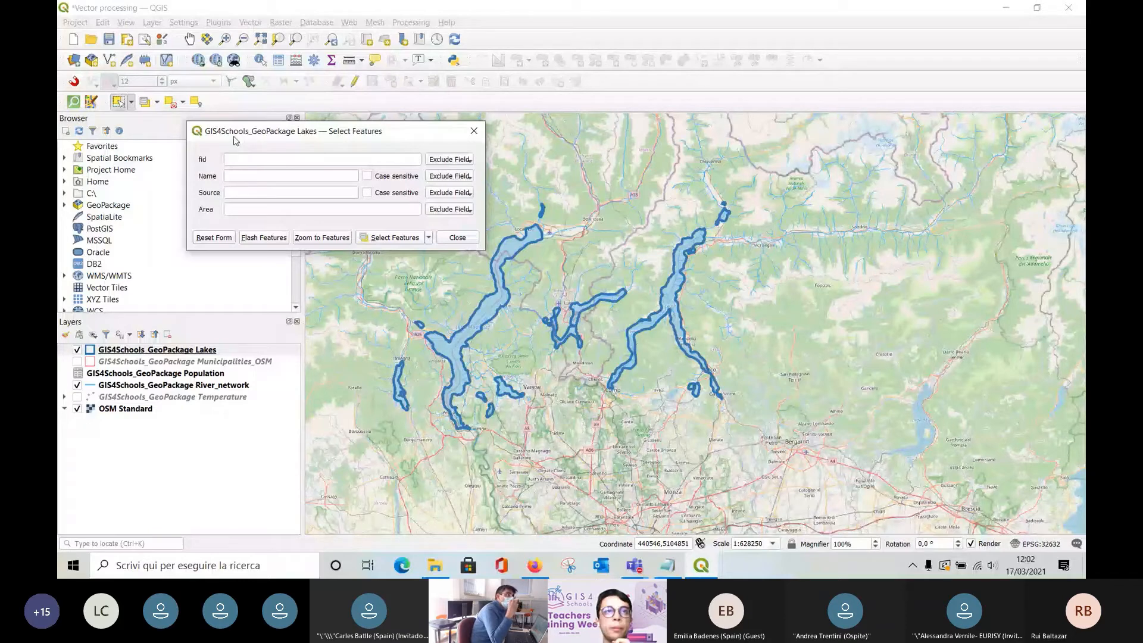
left_click(311, 208)
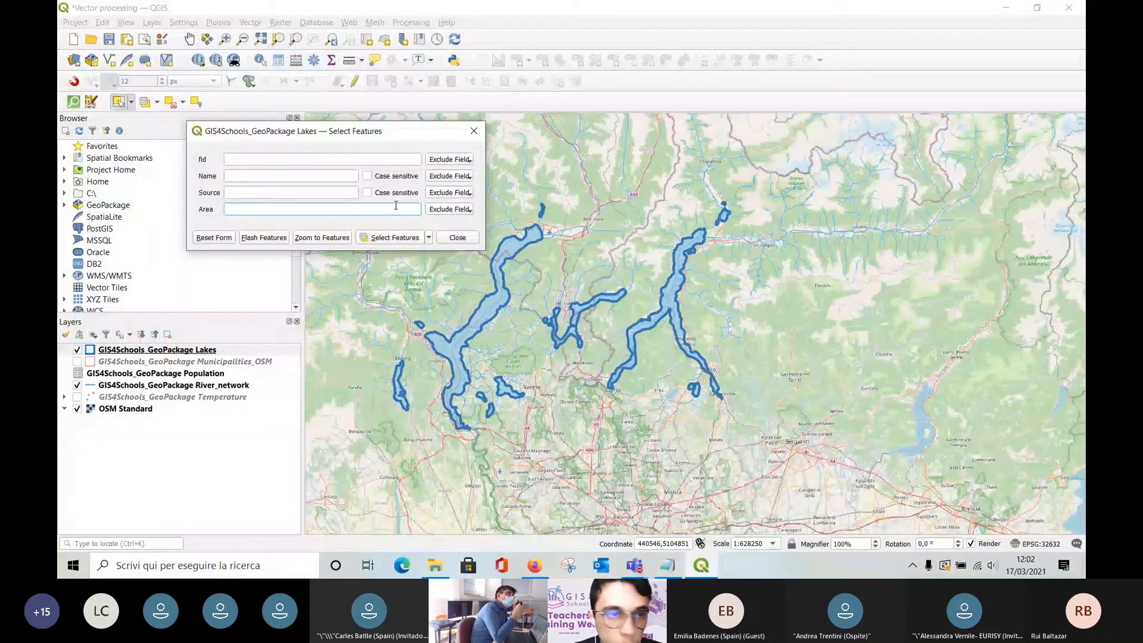
type("10")
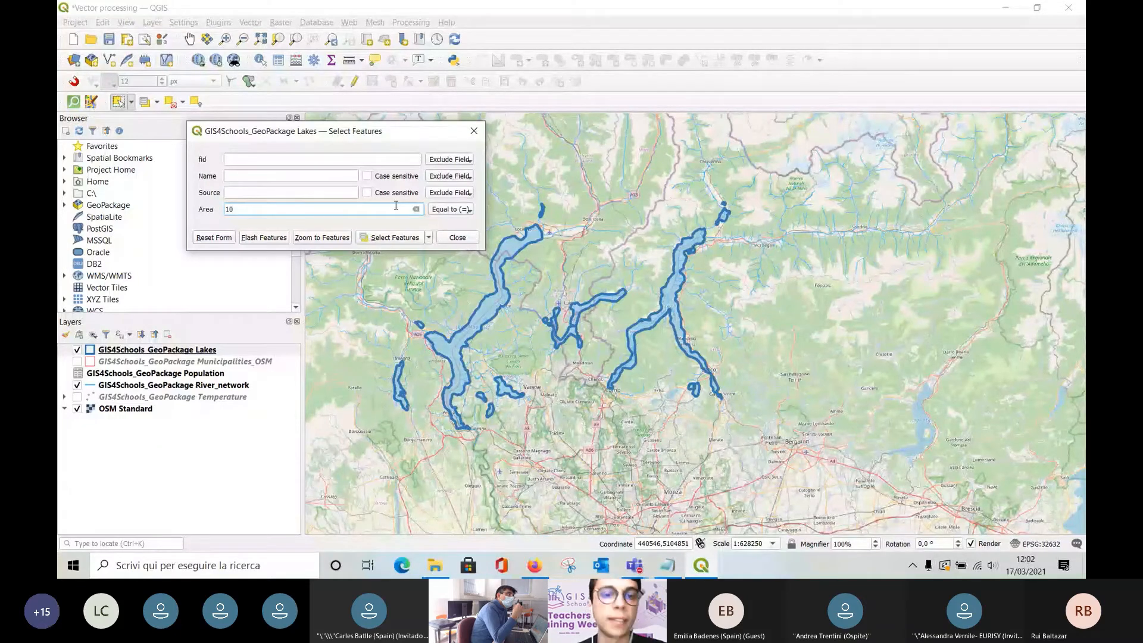
type("000")
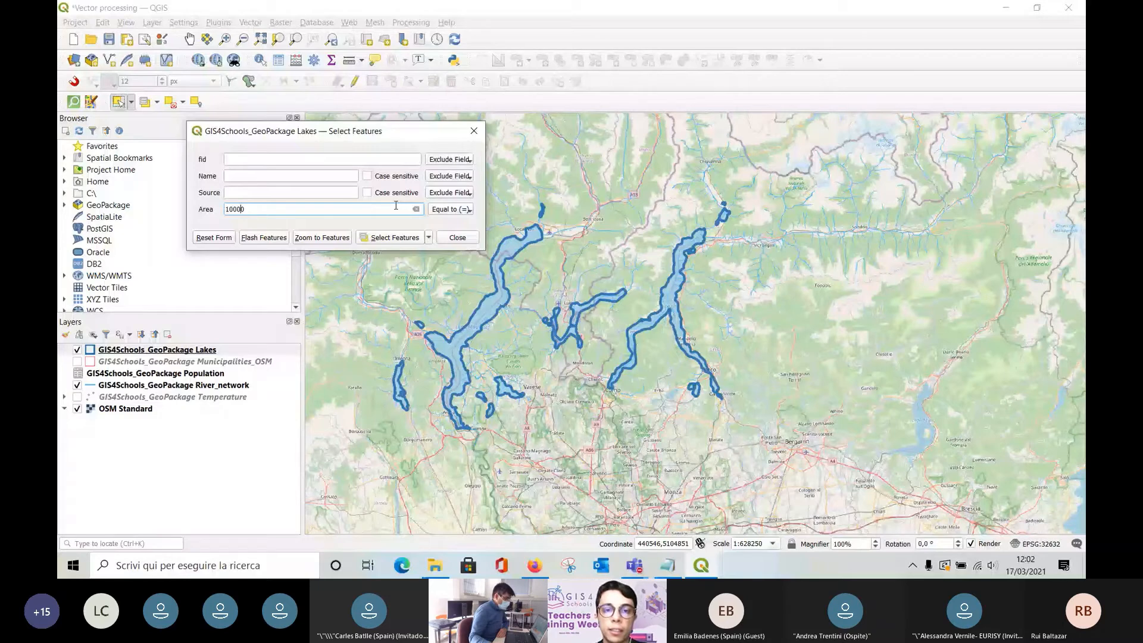
type("000")
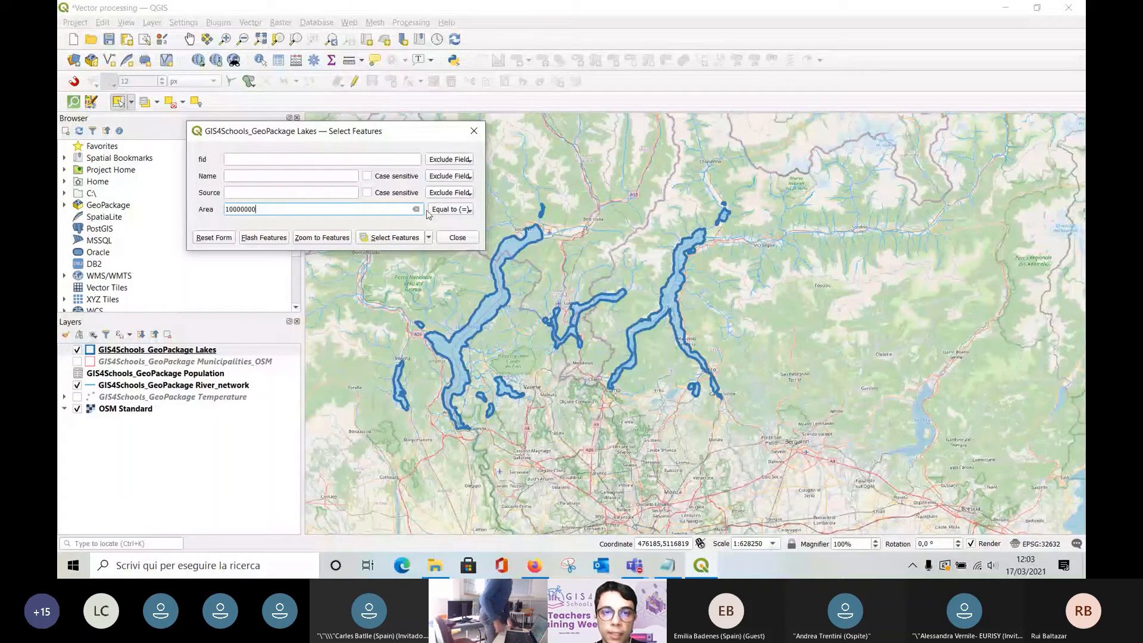
left_click(459, 211)
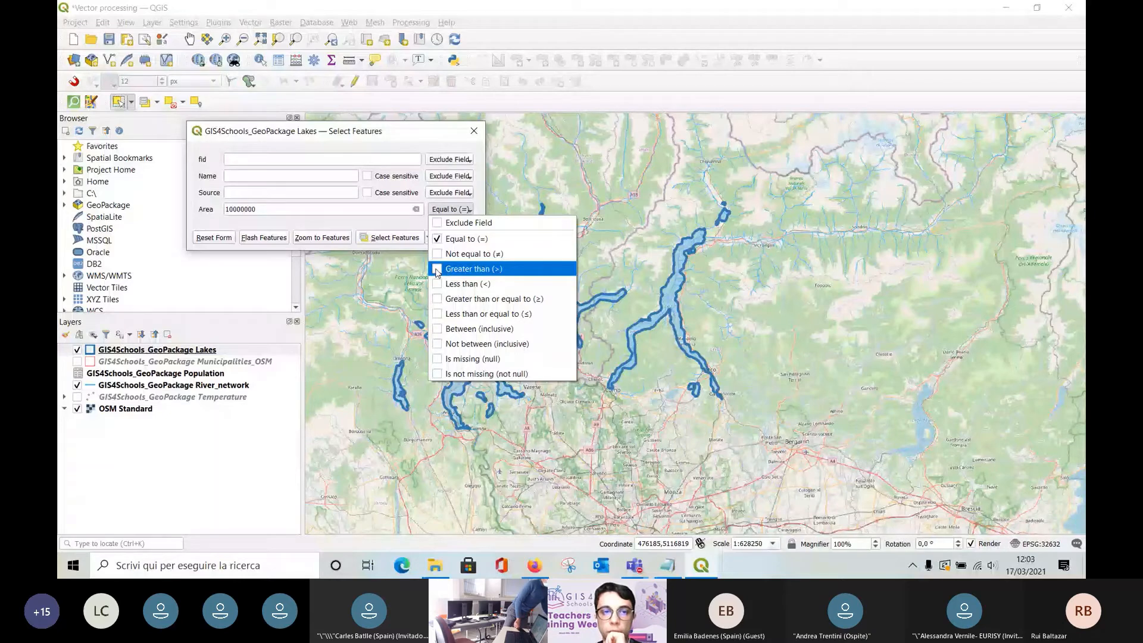
left_click(467, 270)
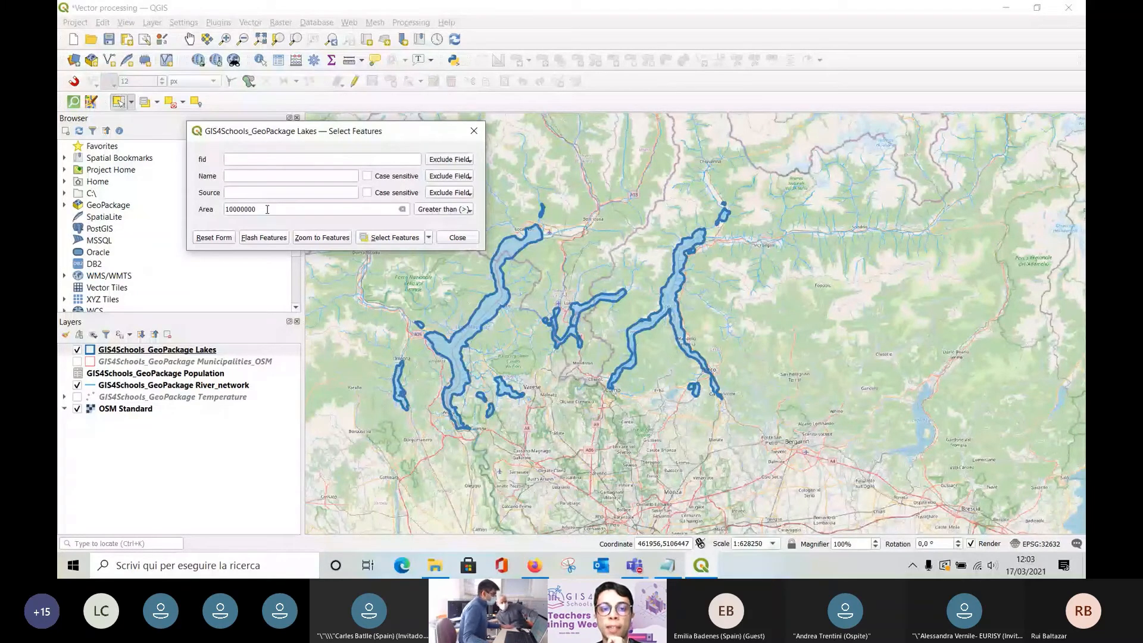
left_click(369, 243)
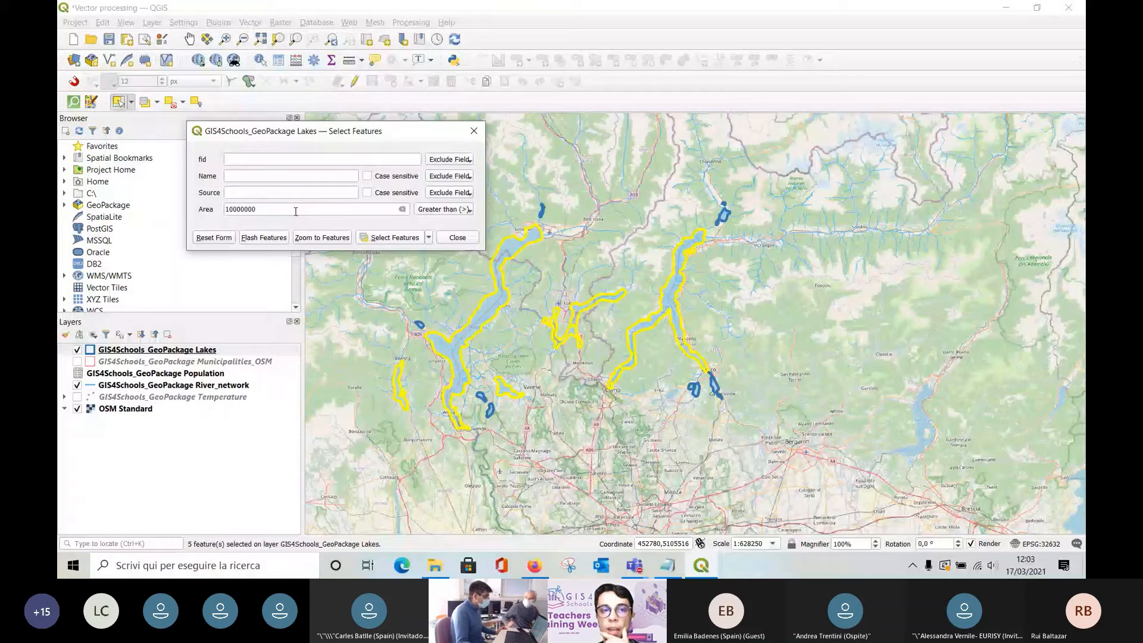
Add the condition that Name contains Lago Maggiore to the Area filter, and select the matching lake.
left_click_drag(286, 132, 249, 103)
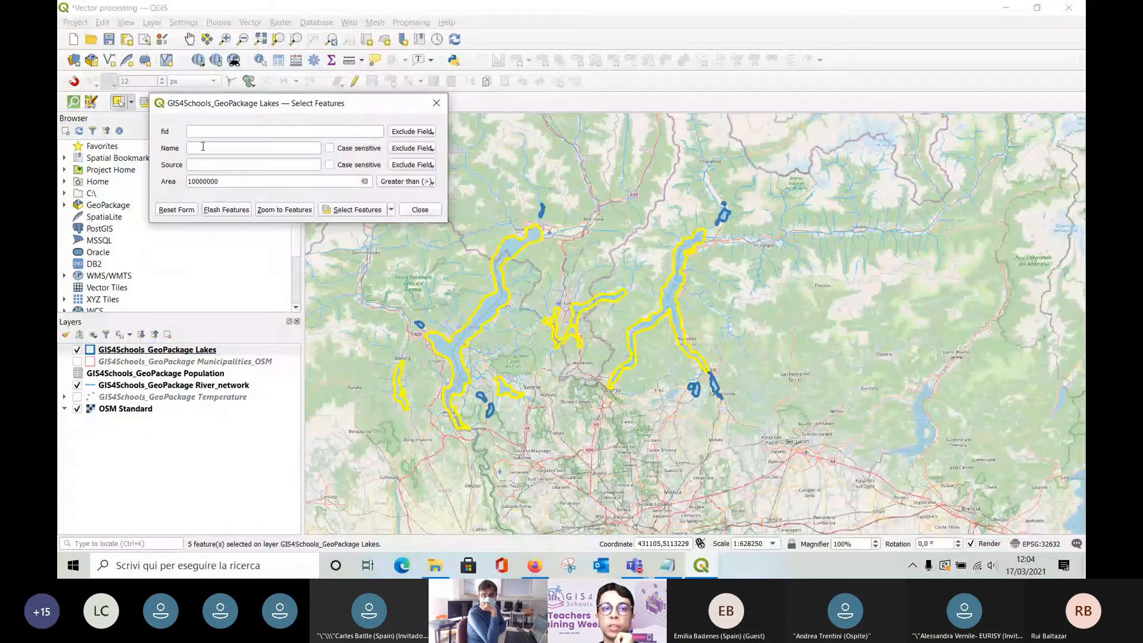
left_click(208, 168)
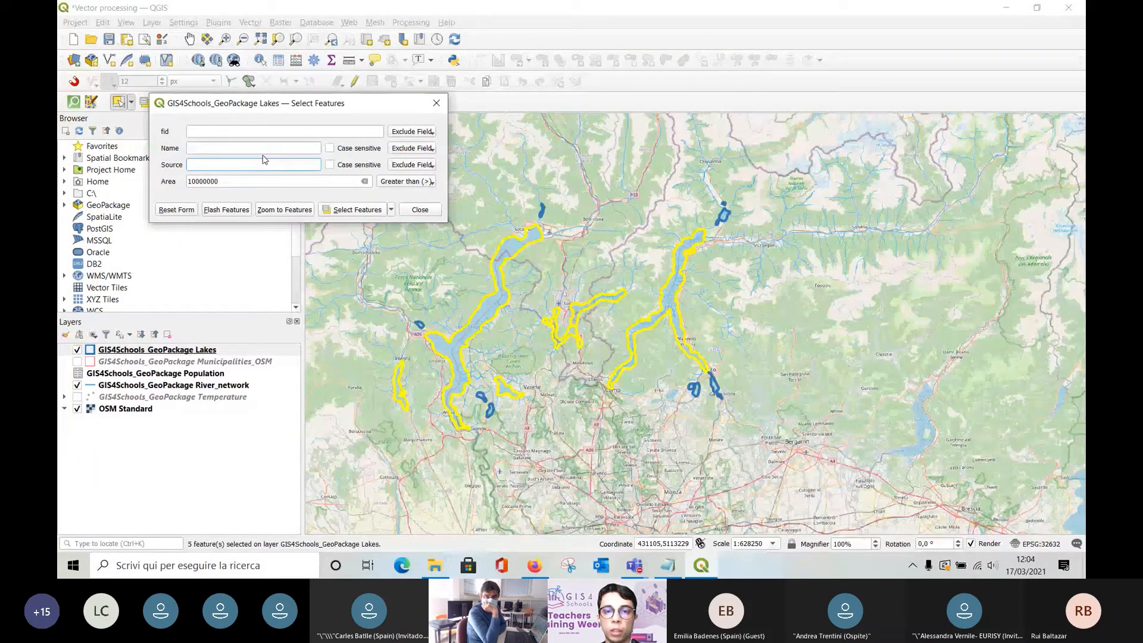
left_click(229, 146)
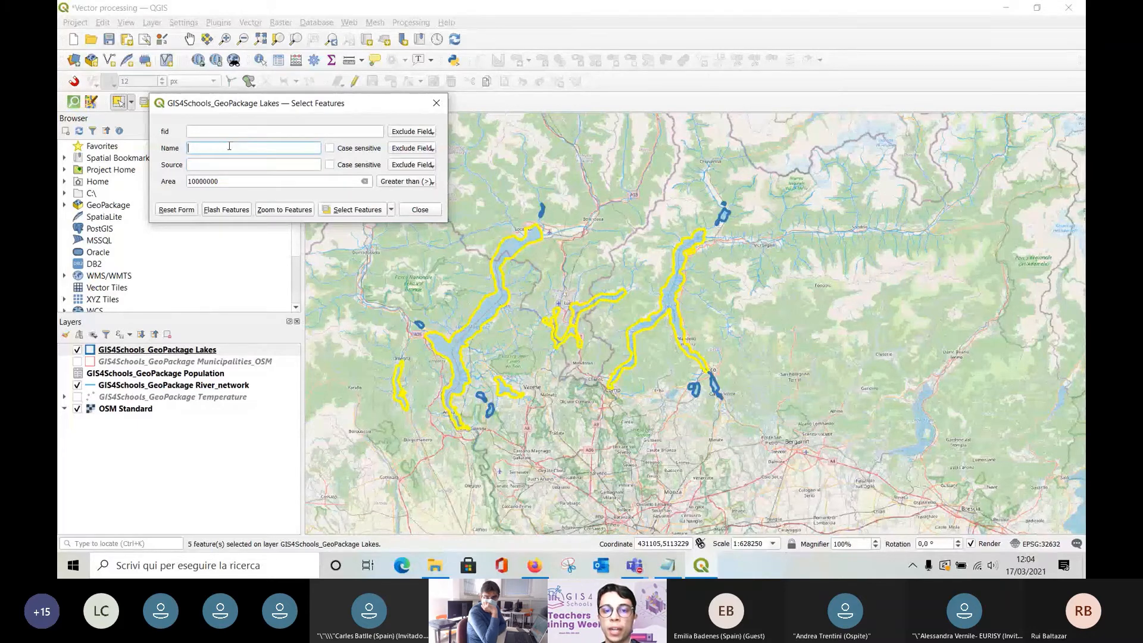
type("Lago M")
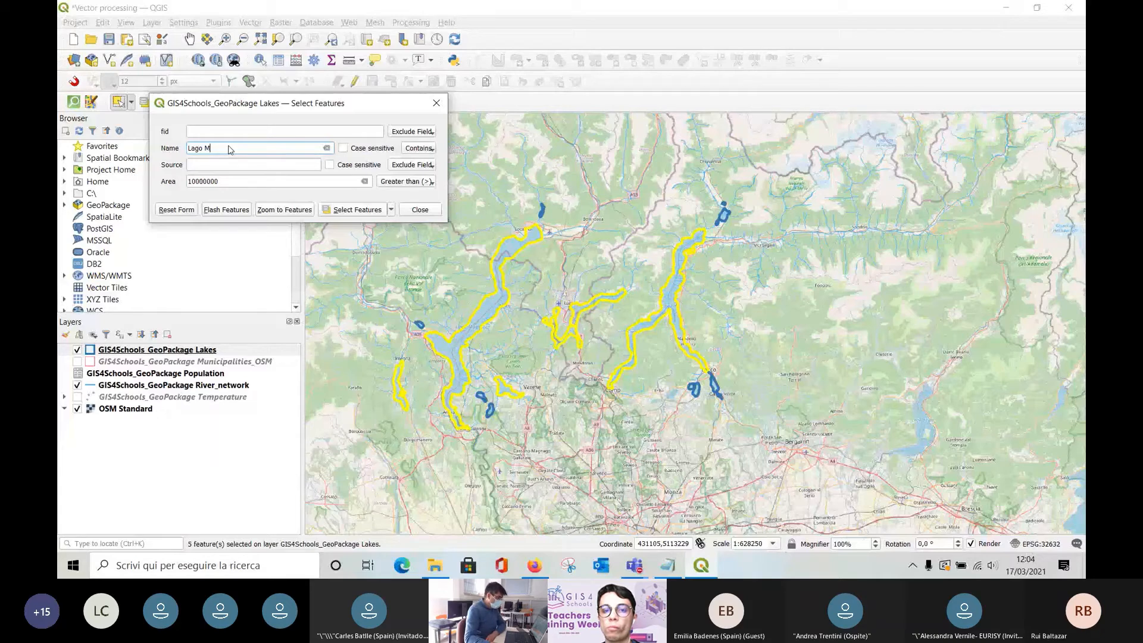
left_click(234, 162)
left_click(343, 213)
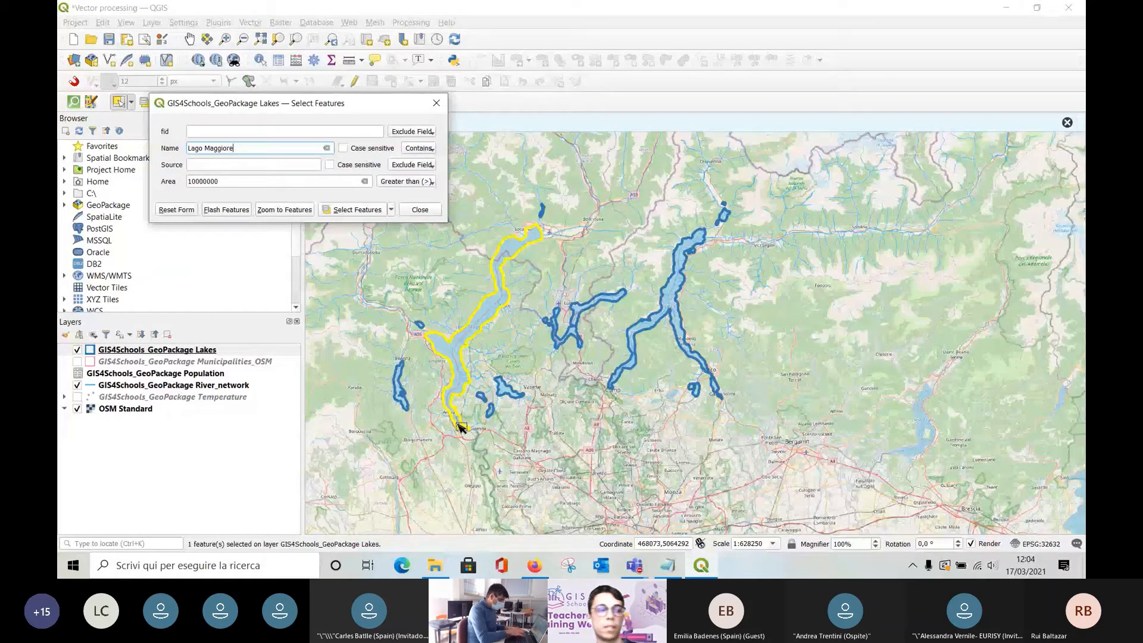
Check the Teams meeting, return to QGIS to close the Select Features form, and clear the lake selection.
left_click(647, 493)
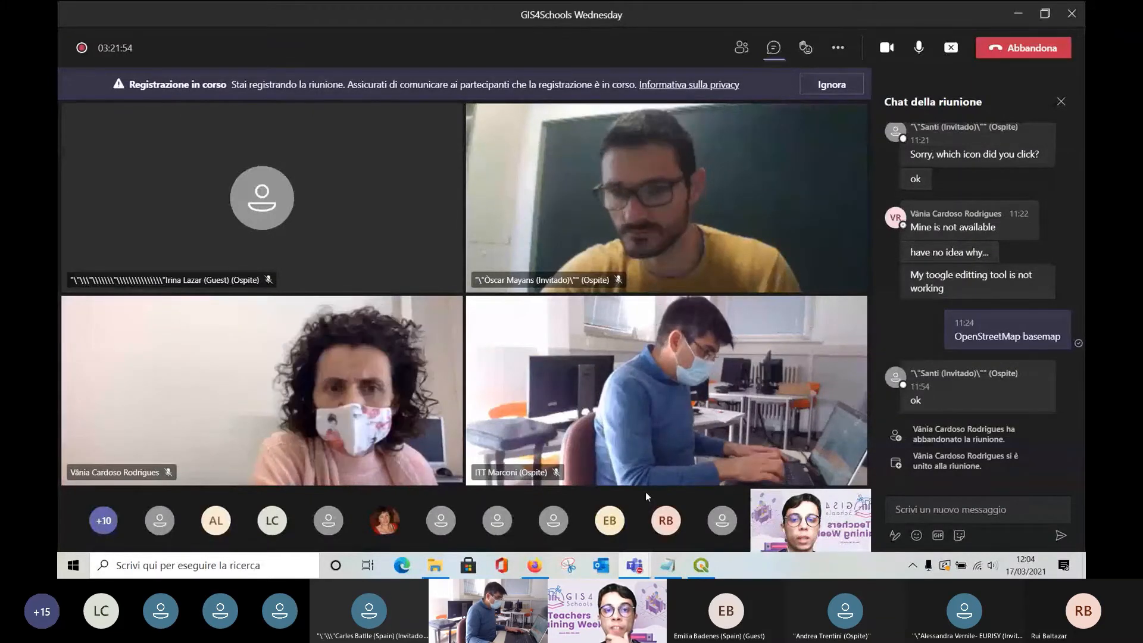
left_click(716, 570)
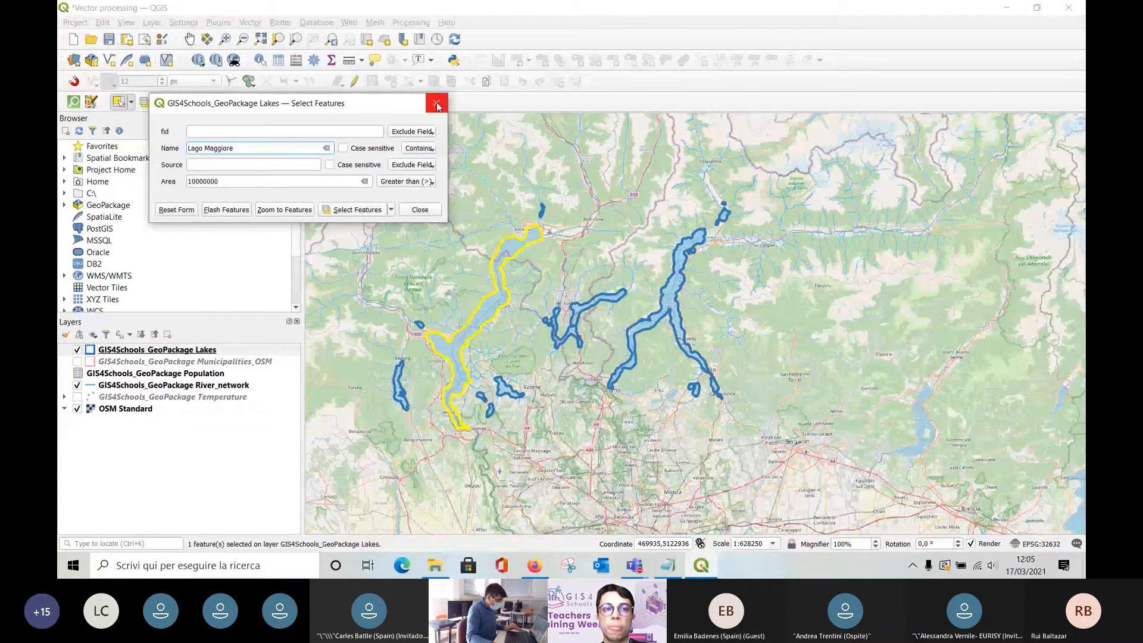
left_click(437, 104)
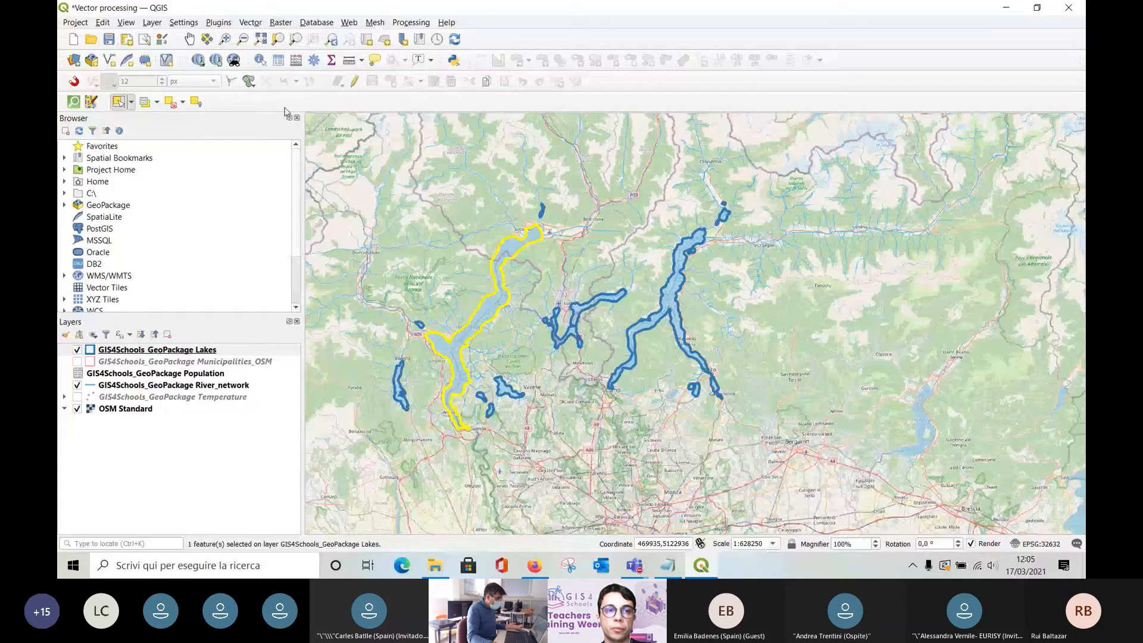
left_click(168, 104)
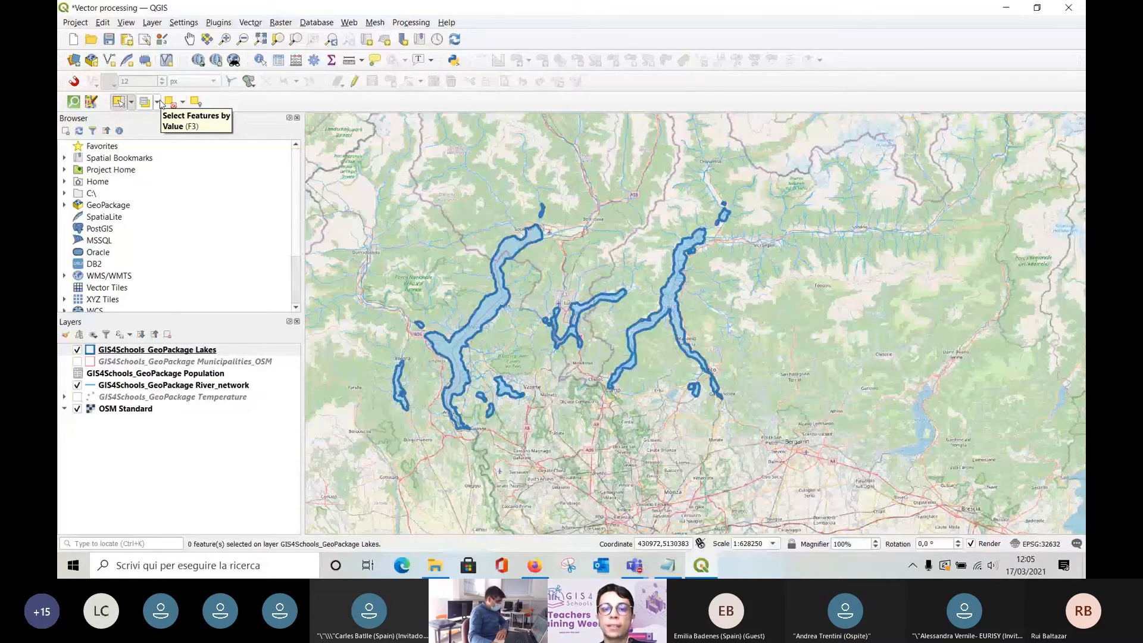
Start Select by Expression on the Lakes layer and build the expression "Area" > 10000000 from the Area field.
left_click(158, 103)
left_click(197, 129)
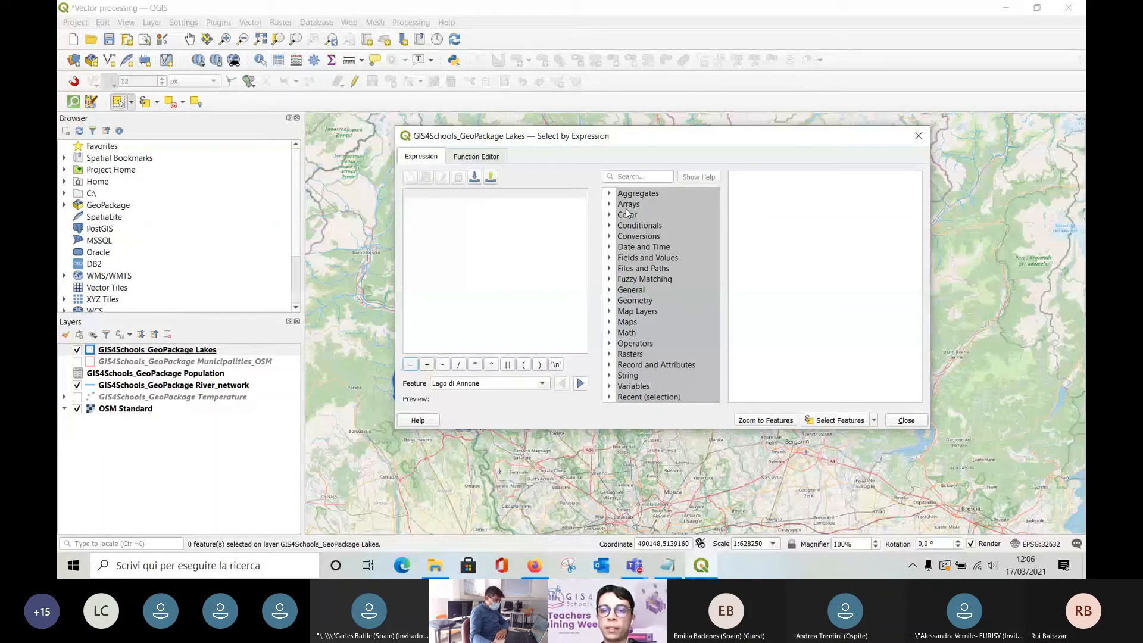
left_click(609, 300)
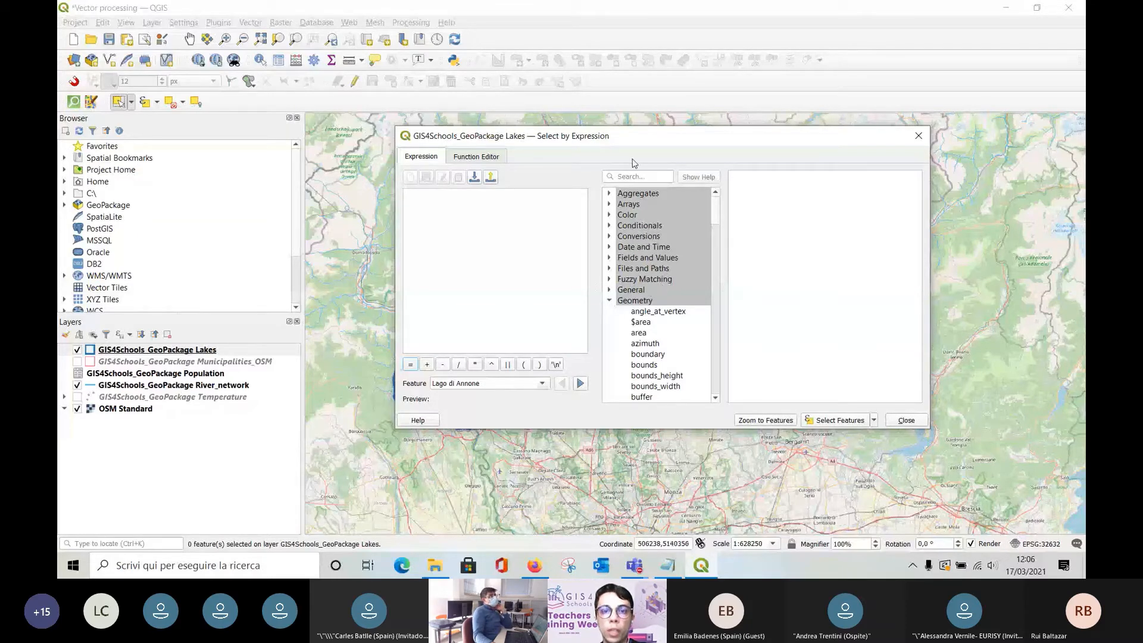
scroll(610, 304, "down", 3)
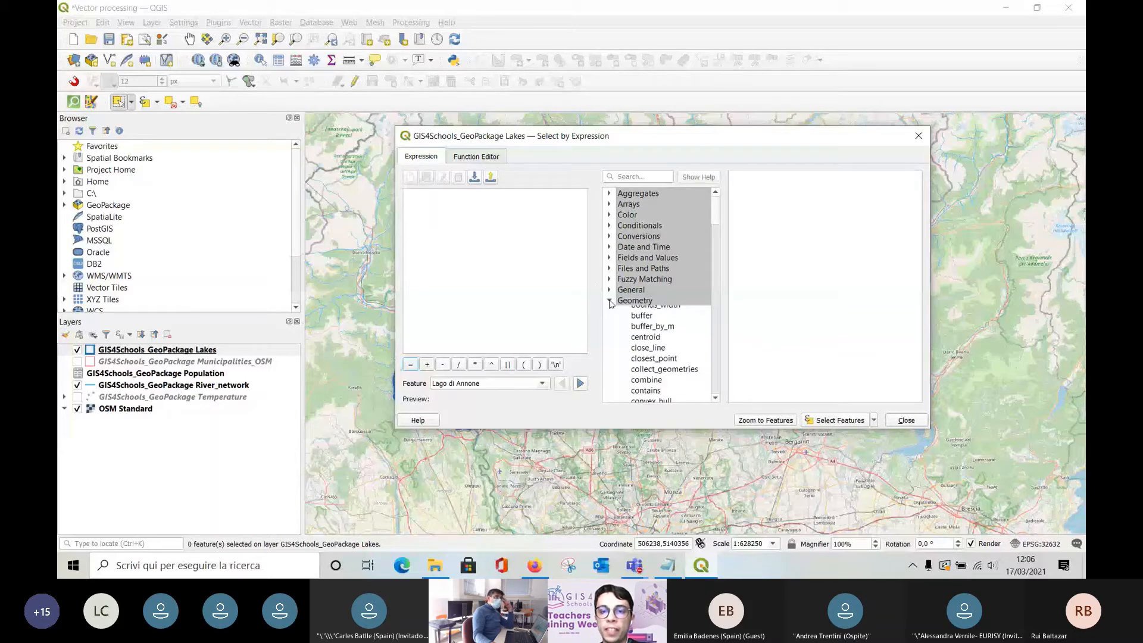
left_click(609, 301)
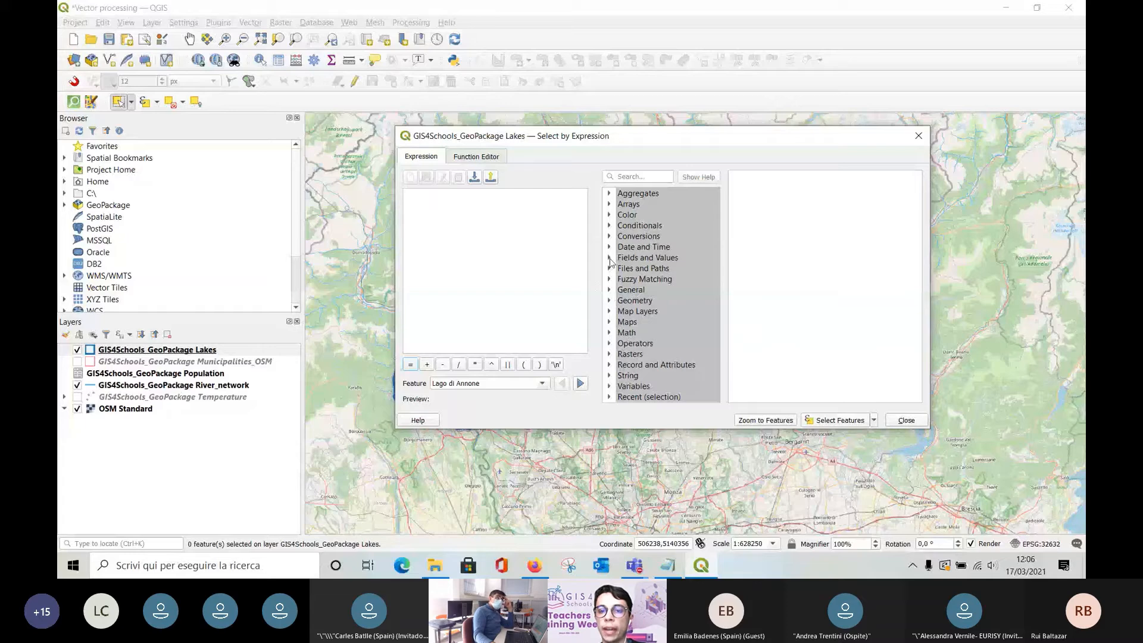
left_click(609, 258)
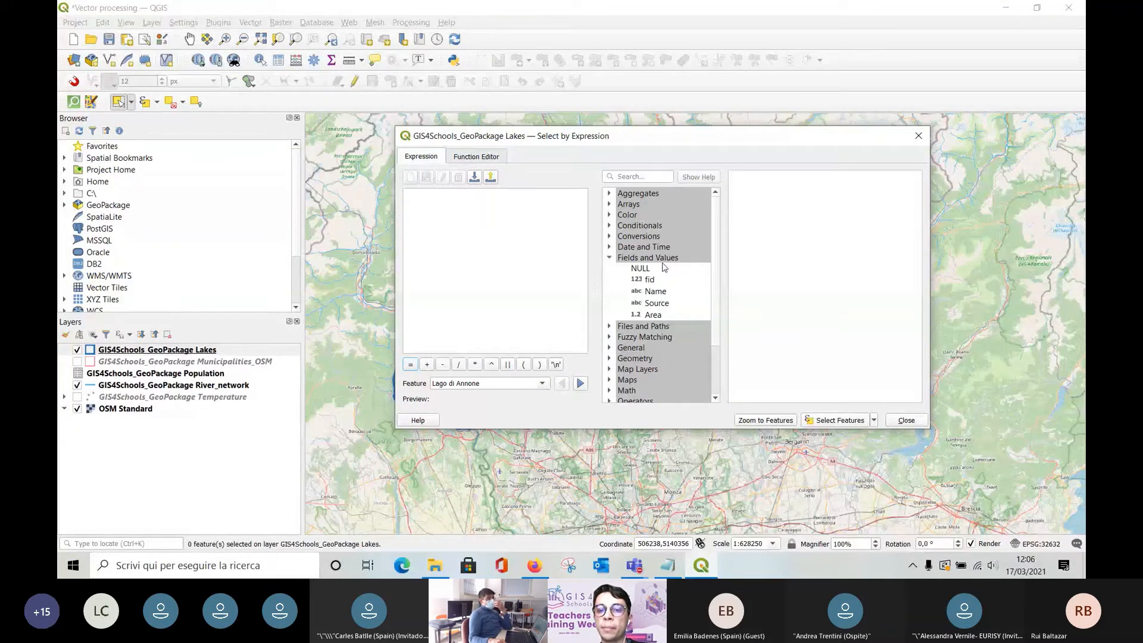
double_click(658, 315)
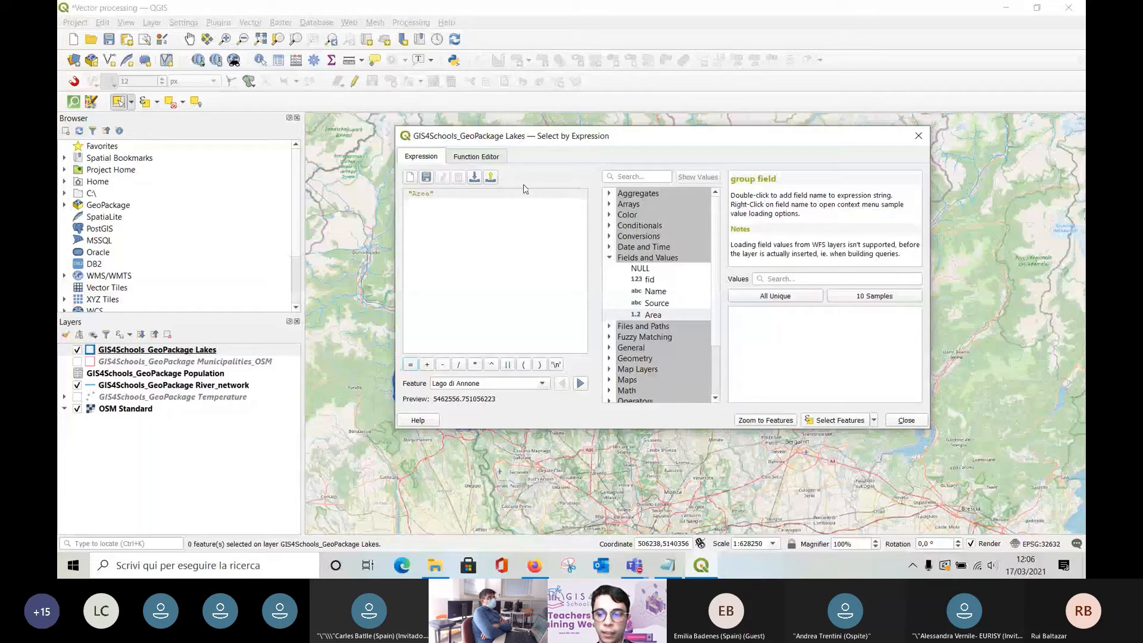
type(">")
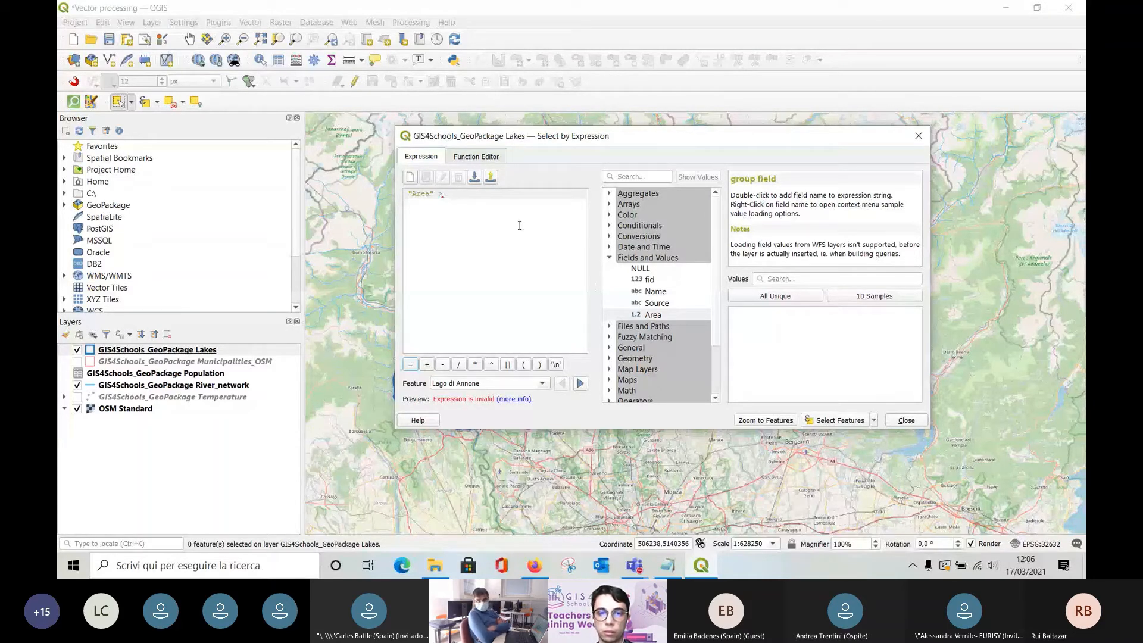
type(" 1000000")
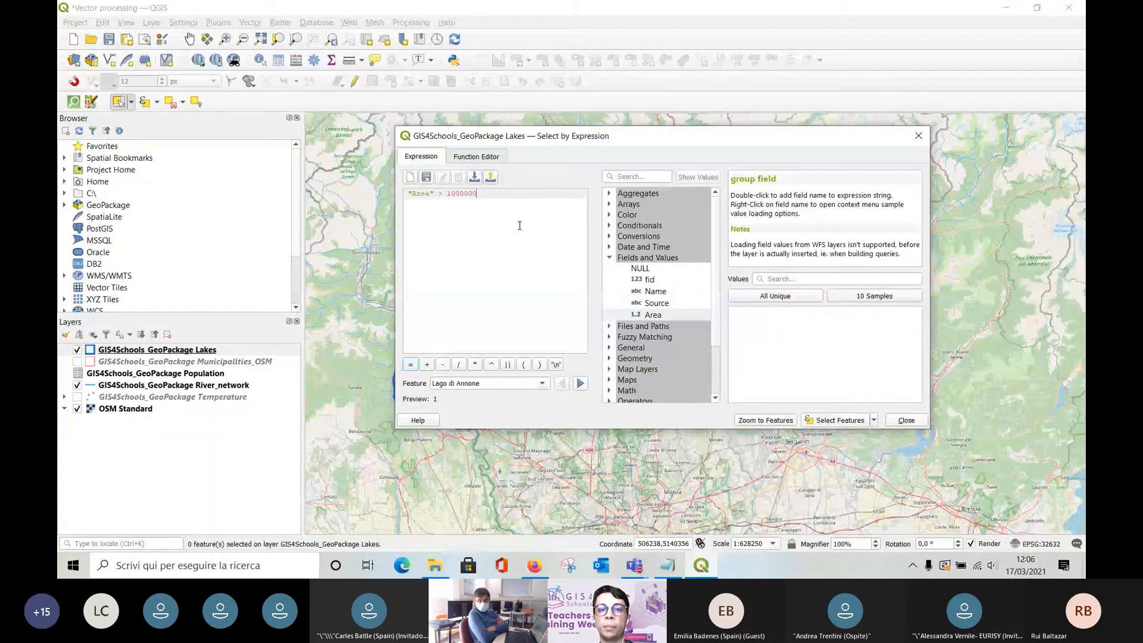
type("0")
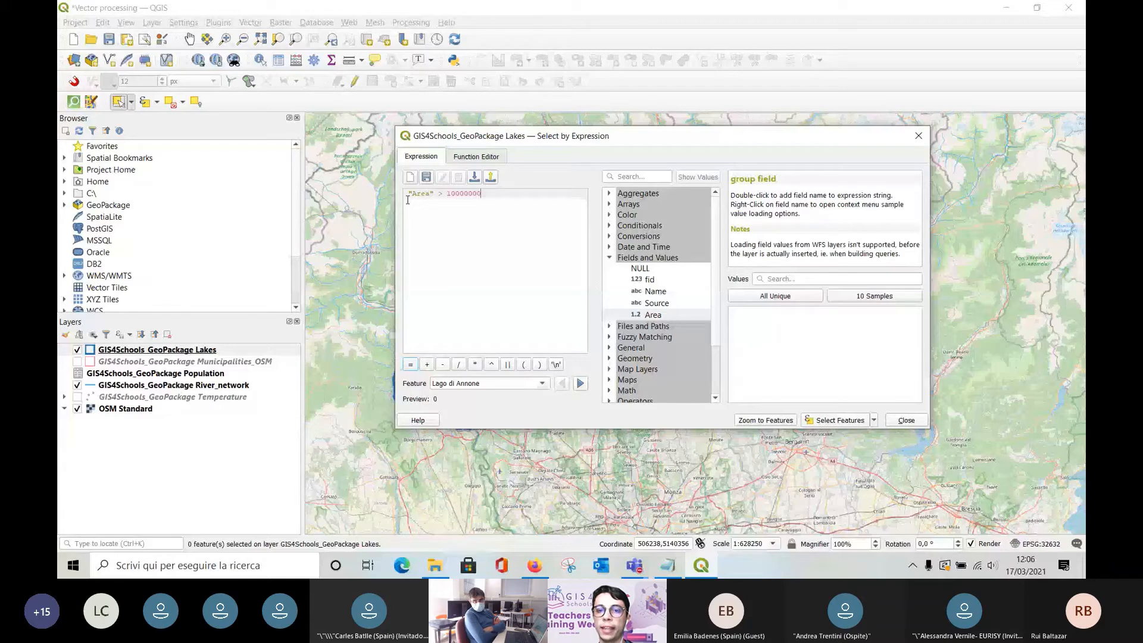
Select the lakes that match the expression, then close the expression dialog and clear the lake selection.
left_click_drag(744, 136, 881, 20)
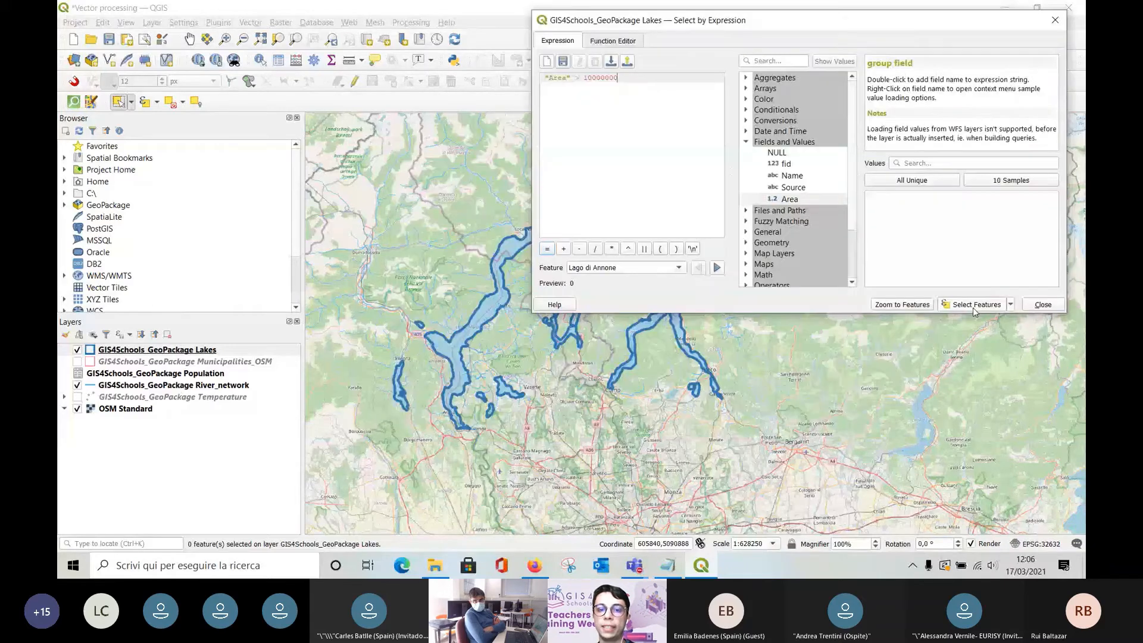
left_click(973, 307)
left_click_drag(531, 292, 685, 292)
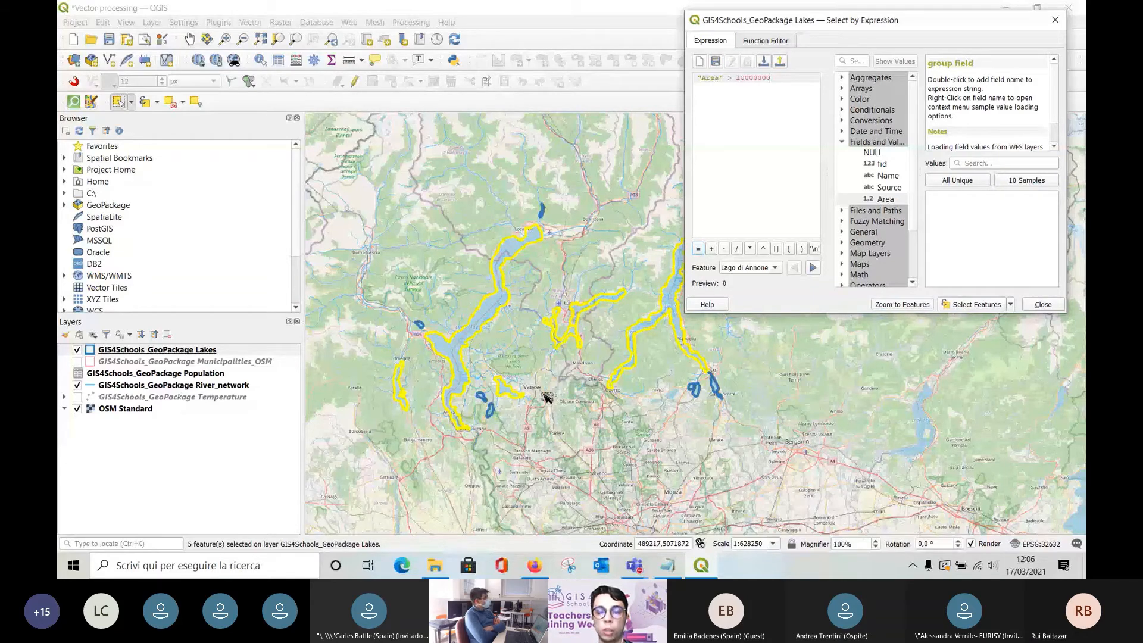
left_click_drag(684, 79, 582, 79)
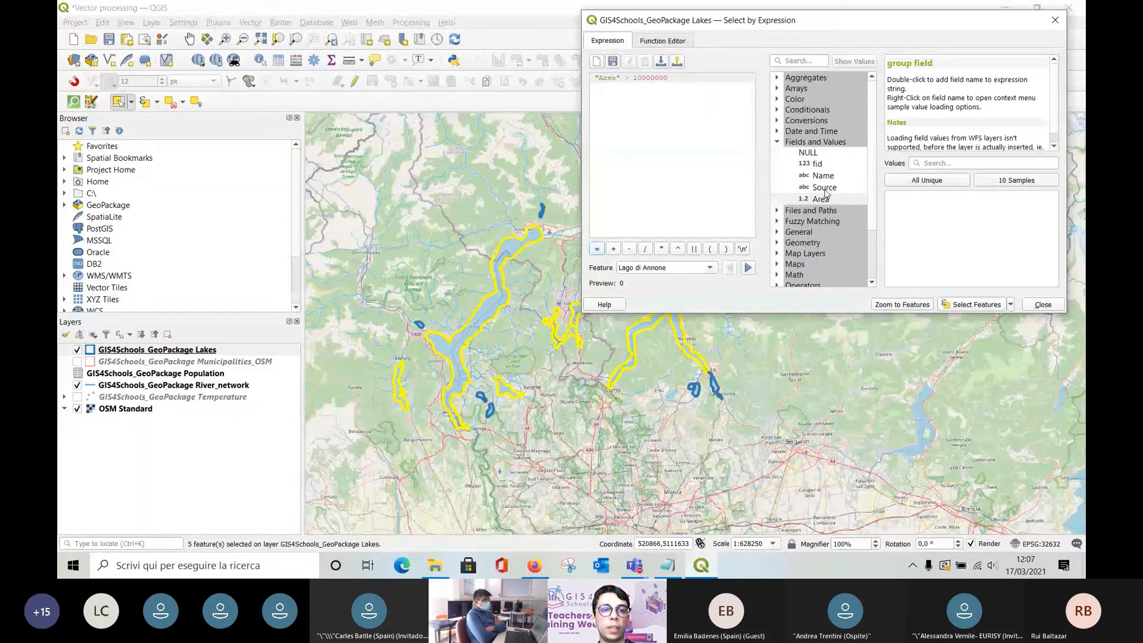
left_click(1043, 304)
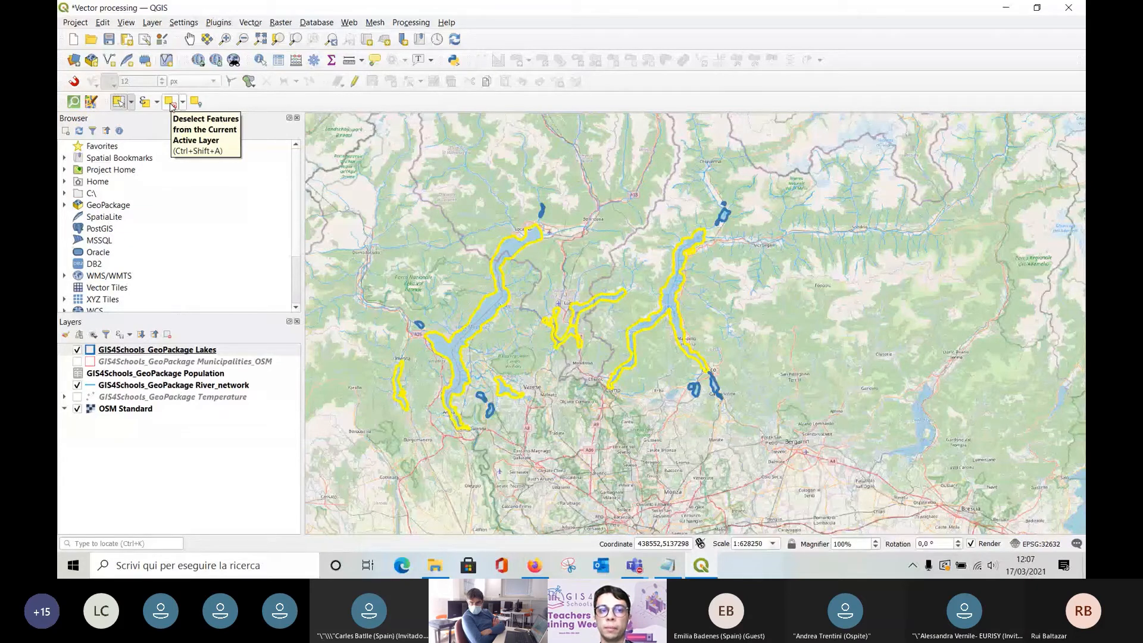
left_click(169, 102)
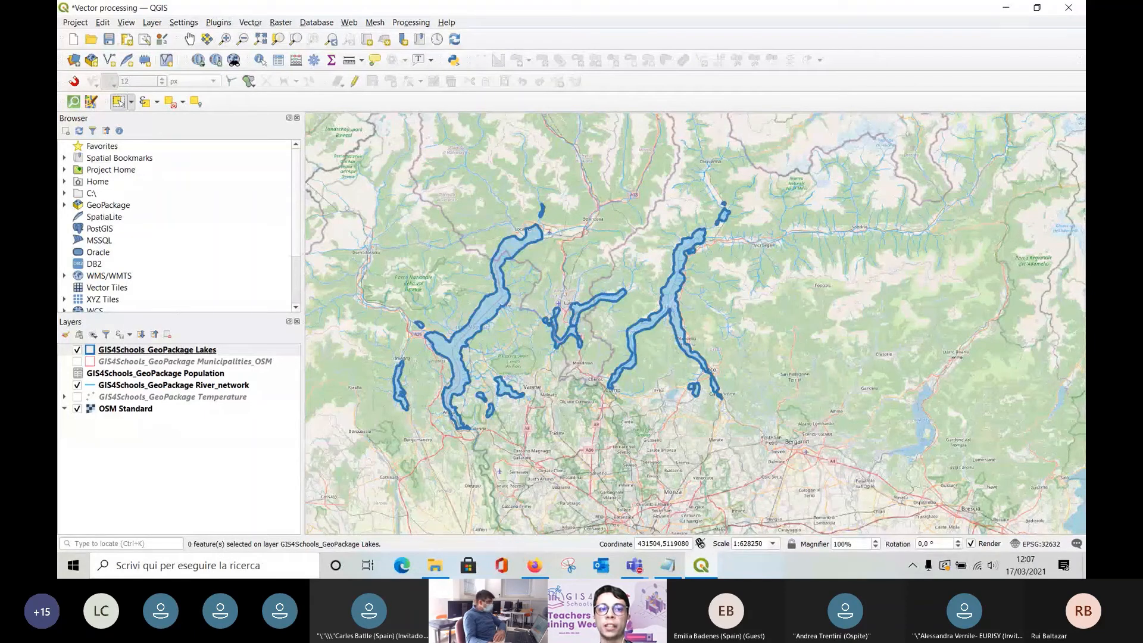
Select by location the Municipalities_OSM features that intersect the Lakes layer, creating a new selection.
left_click(196, 108)
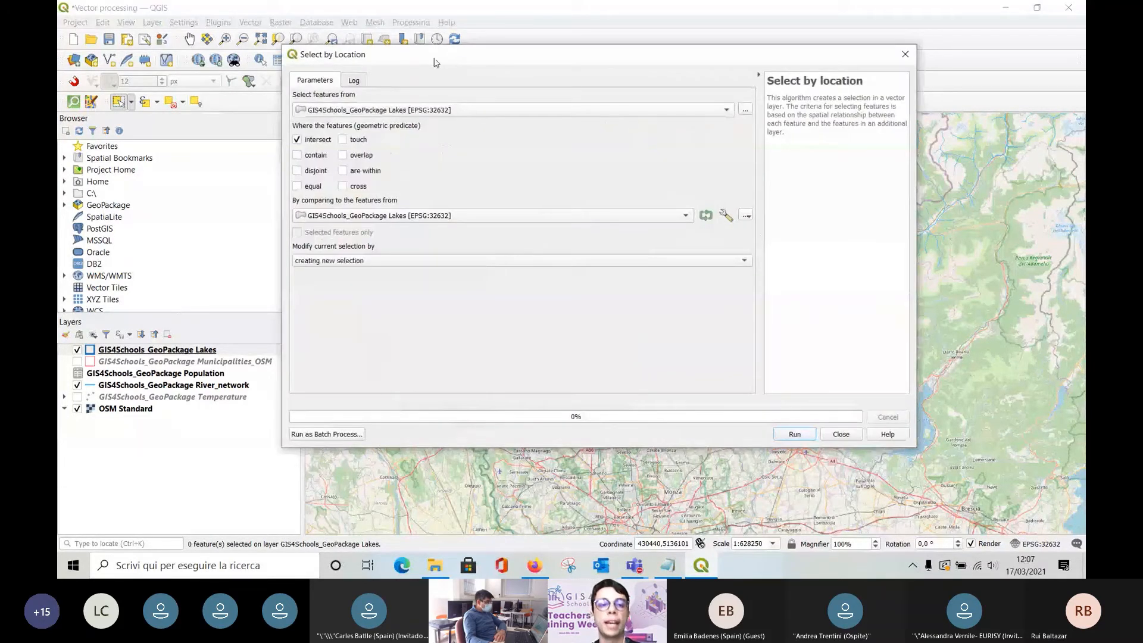
left_click_drag(436, 62, 482, 64)
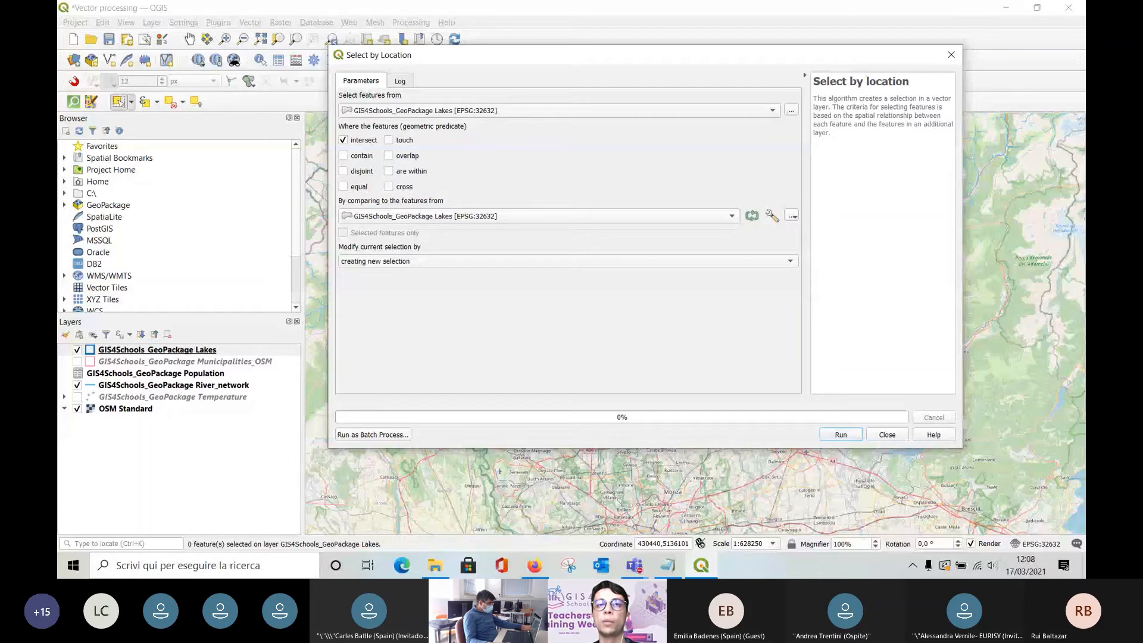
left_click_drag(473, 59, 704, 55)
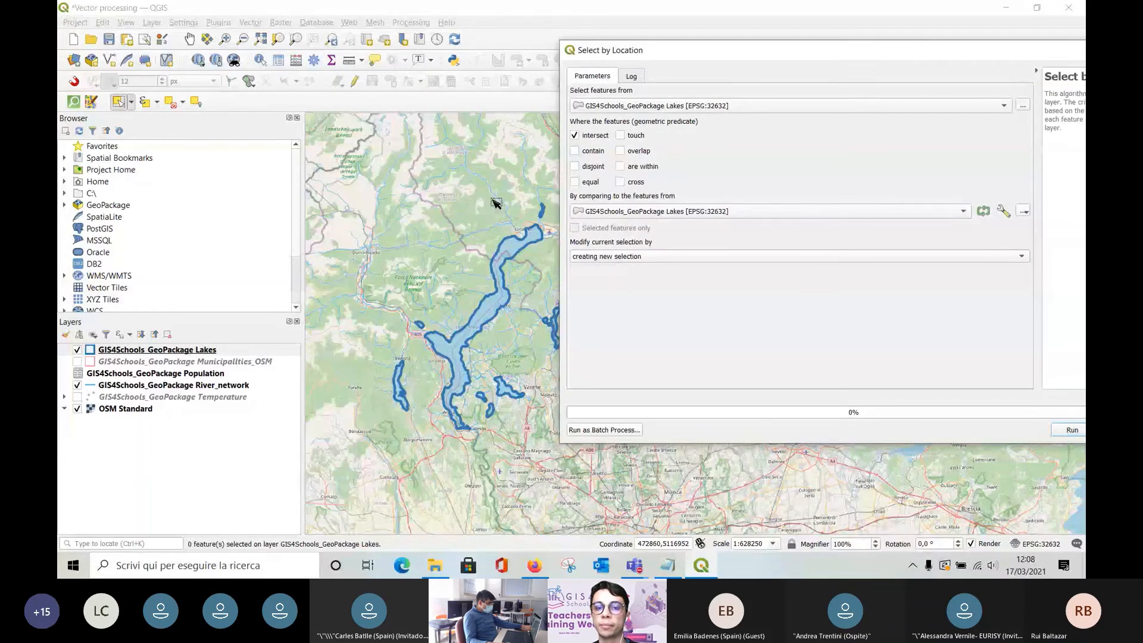
left_click_drag(628, 51, 484, 50)
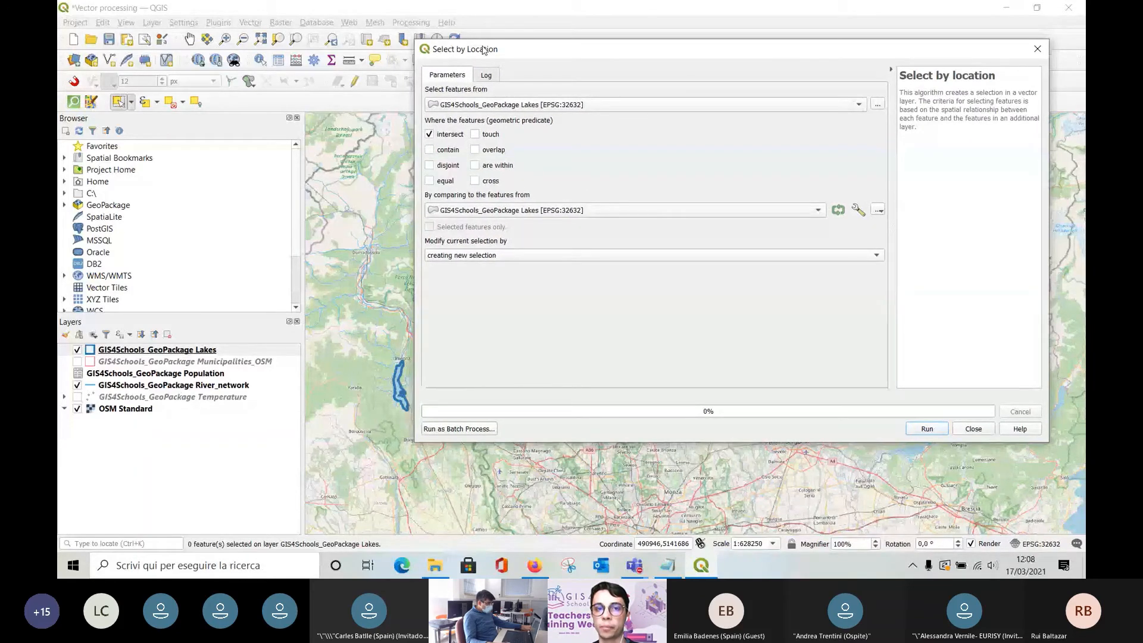
left_click_drag(483, 50, 407, 32)
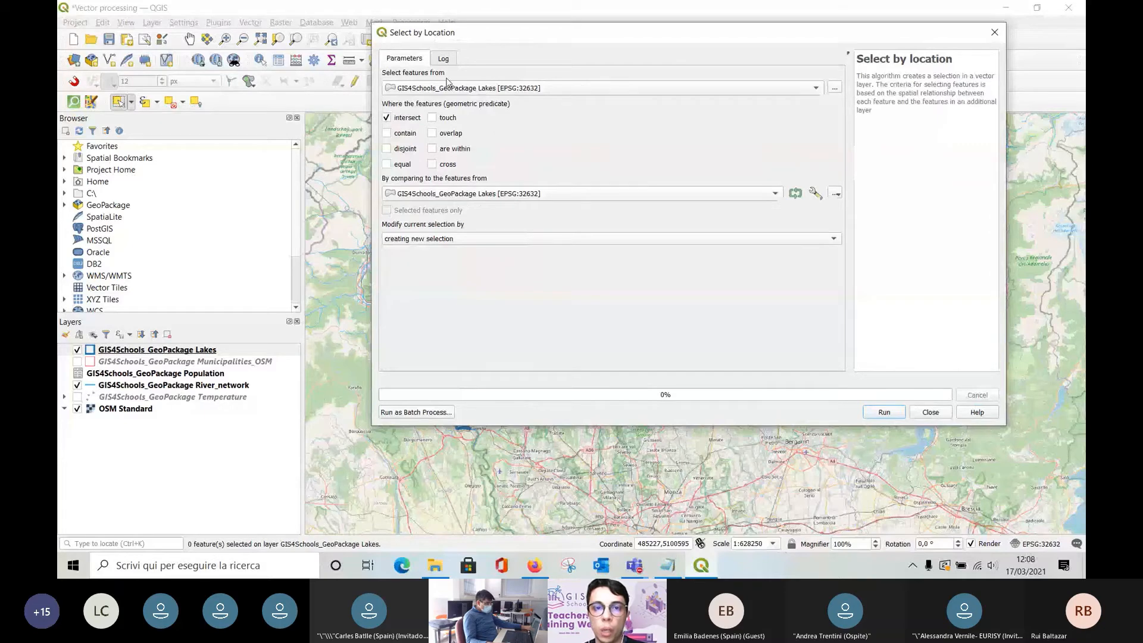
left_click(536, 88)
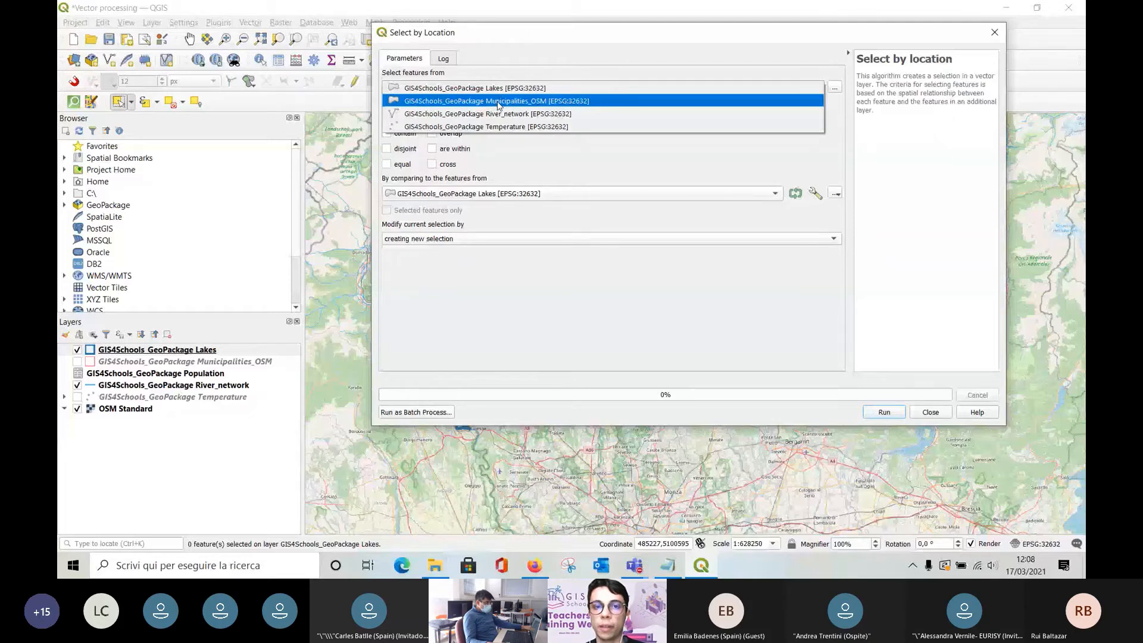
left_click(499, 101)
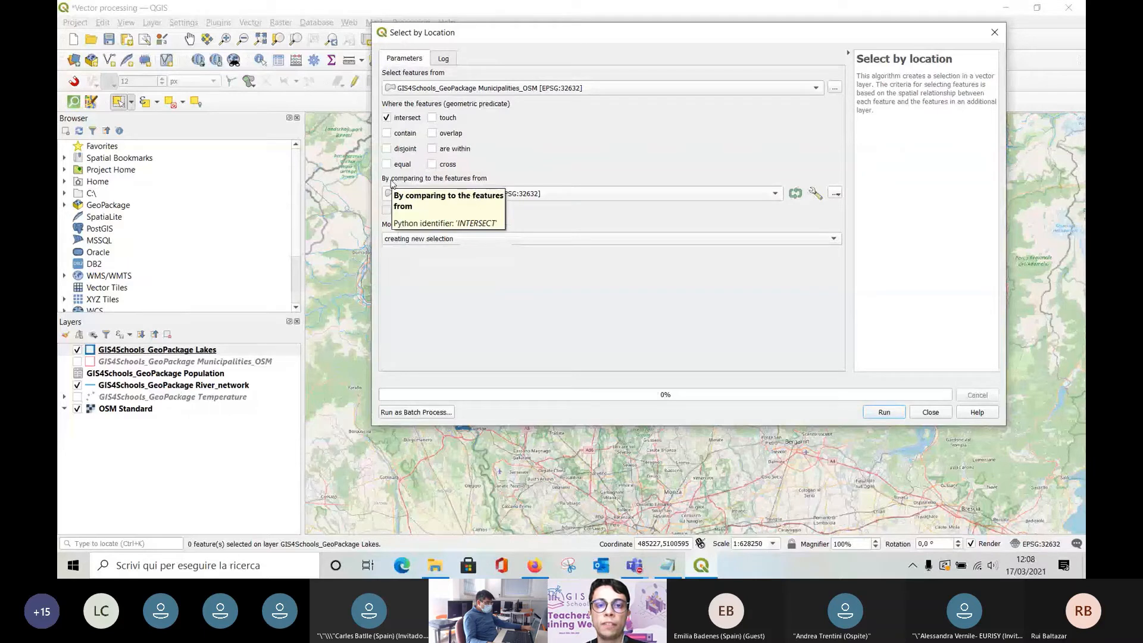
left_click(609, 198)
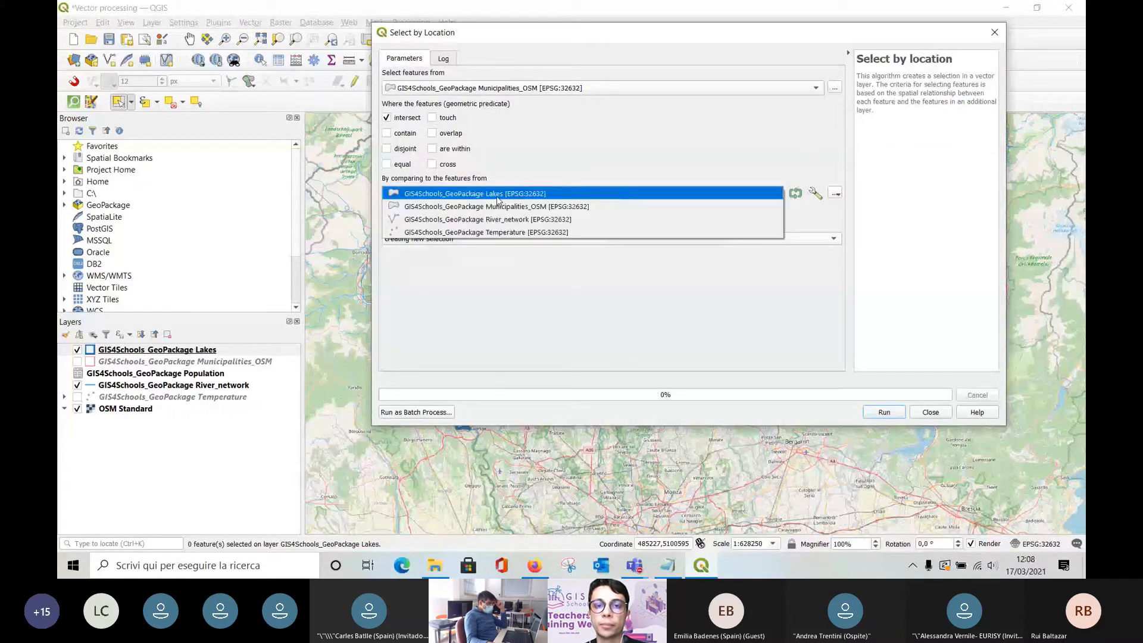
left_click(498, 194)
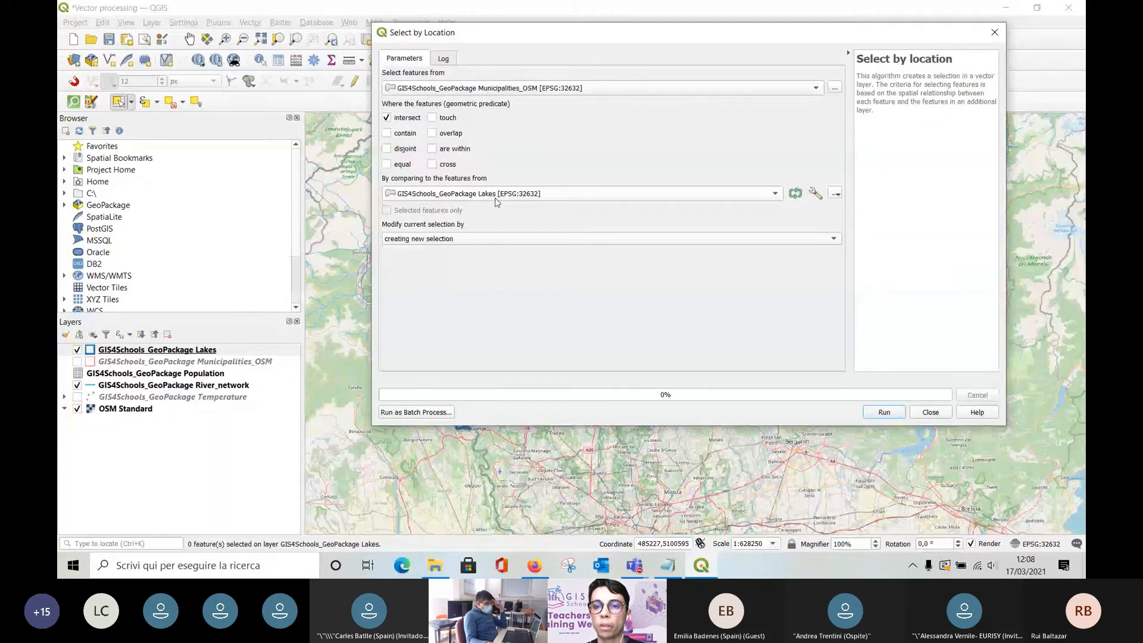
left_click(885, 412)
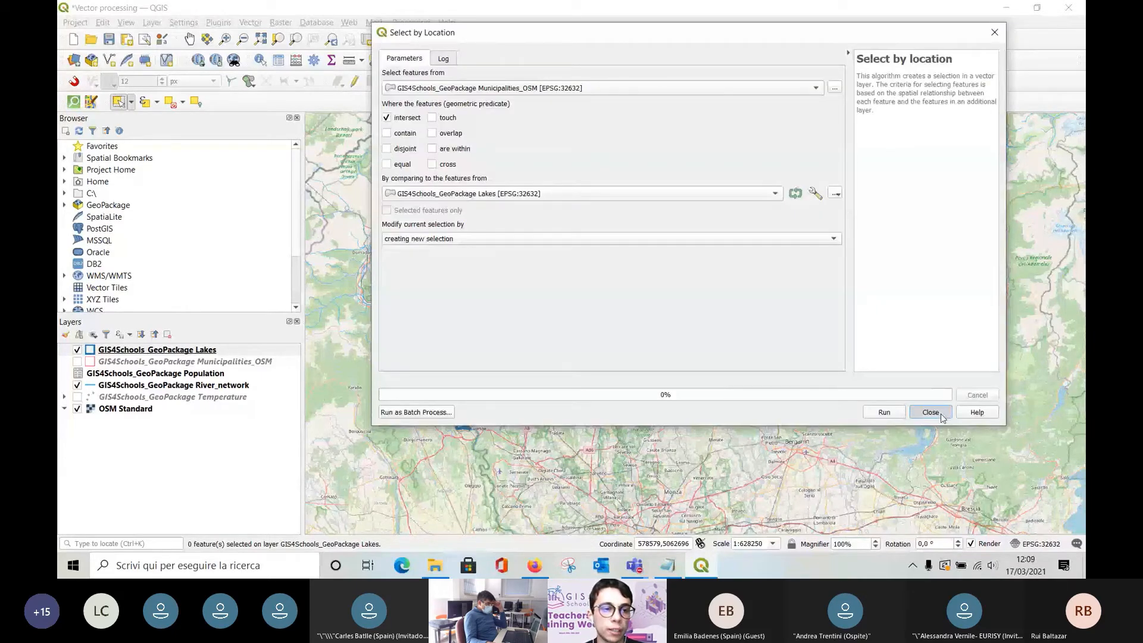
left_click(931, 412)
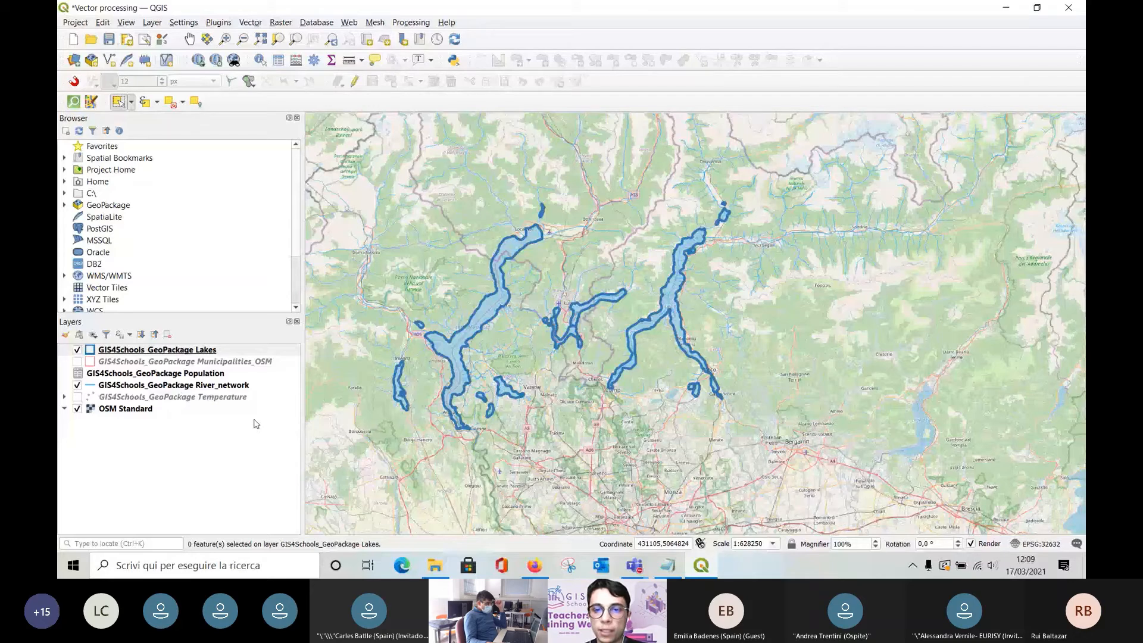
Show the Municipalities_OSM layer and hide the OSM Standard basemap to view the selected municipalities around the lakes.
left_click(77, 362)
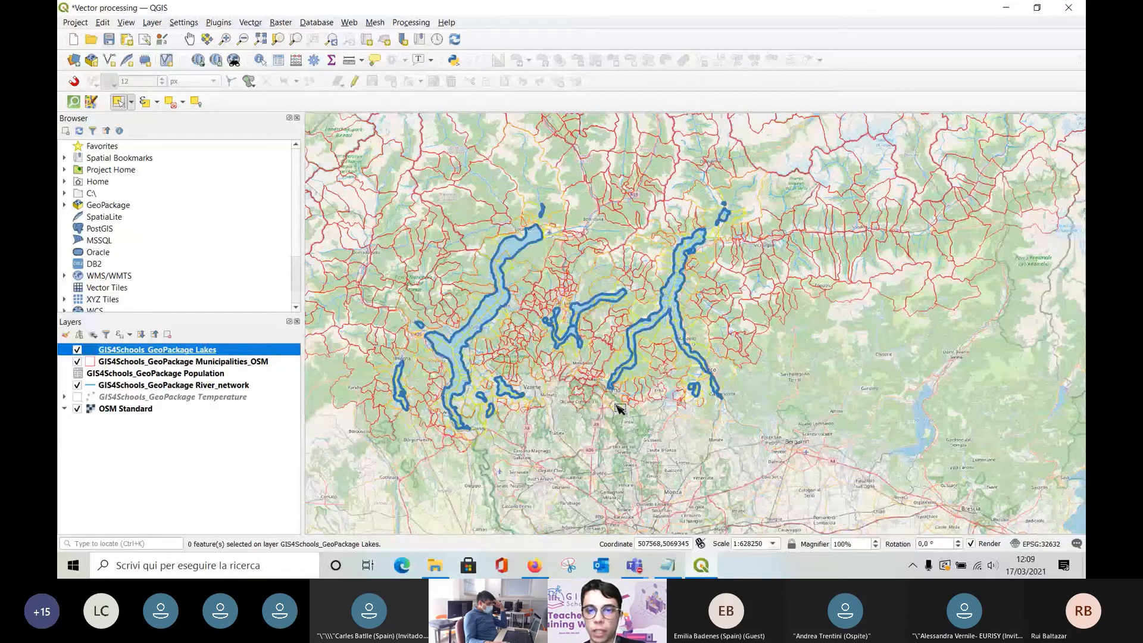
left_click(77, 409)
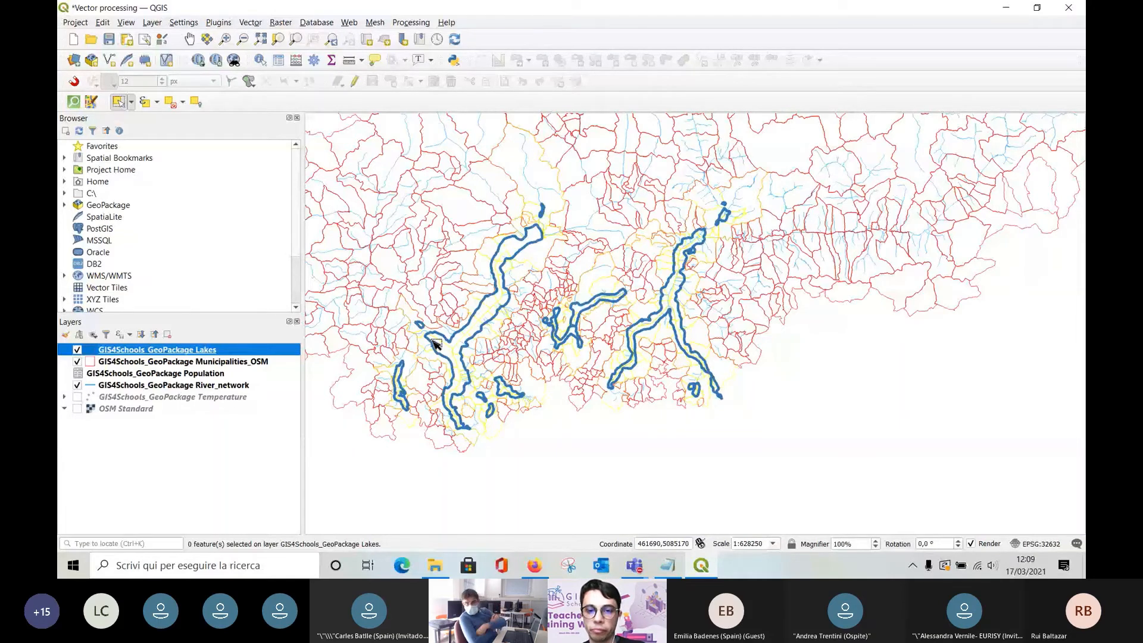
left_click_drag(586, 388, 649, 386)
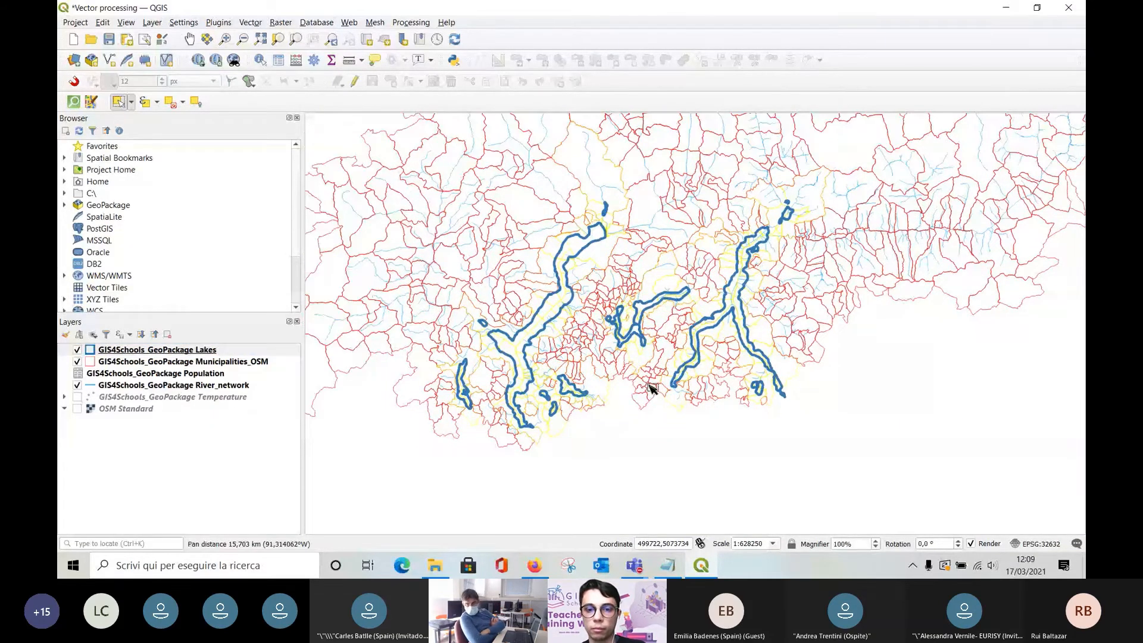
Check the GIS4Schools Wednesday meeting in Teams, switching back to QGIS in between.
key("alt+Tab")
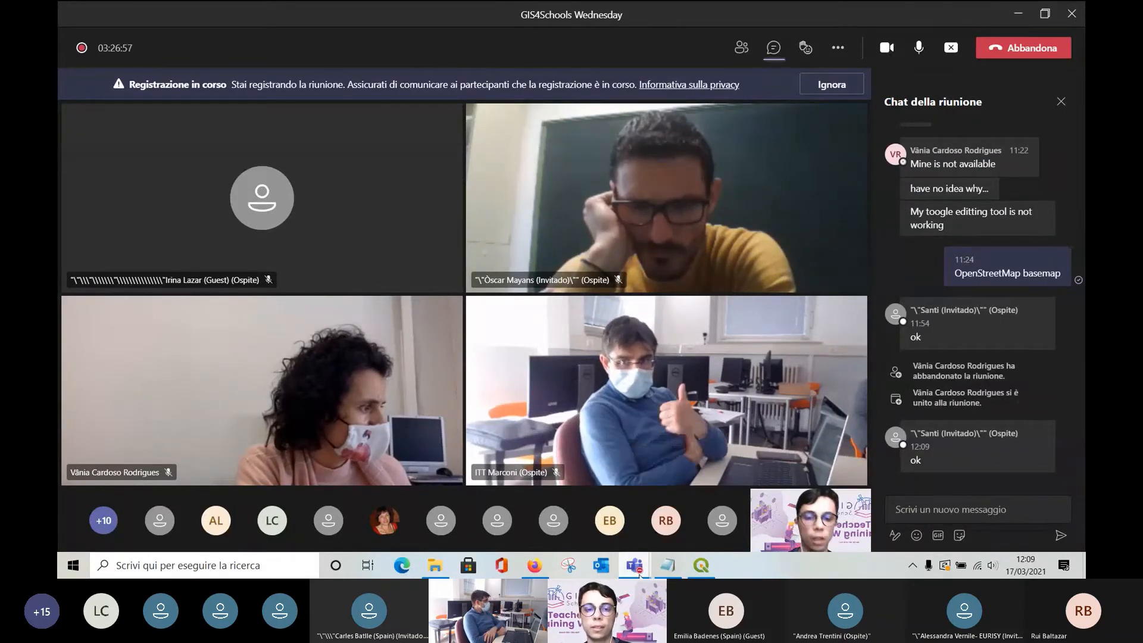
mouse_move(637, 576)
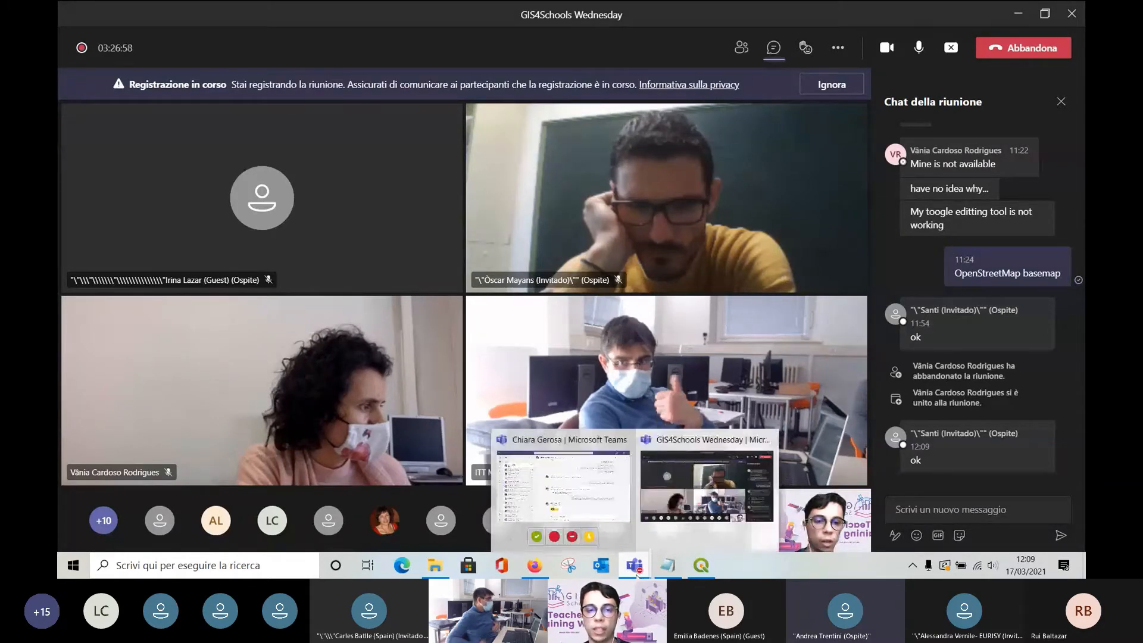
left_click(706, 570)
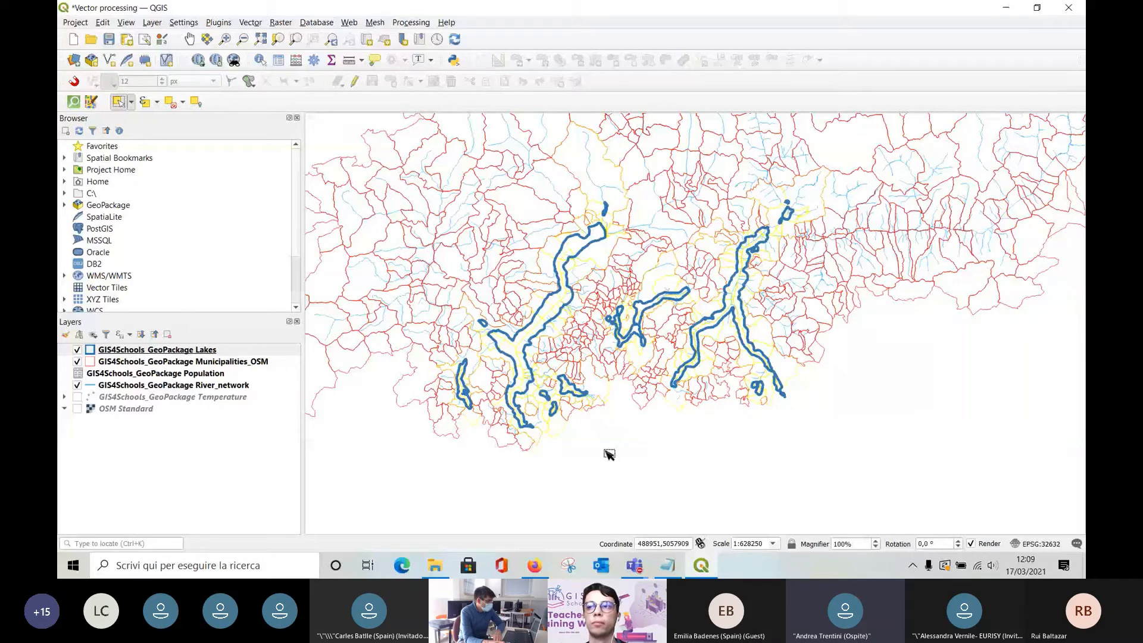
mouse_move(637, 573)
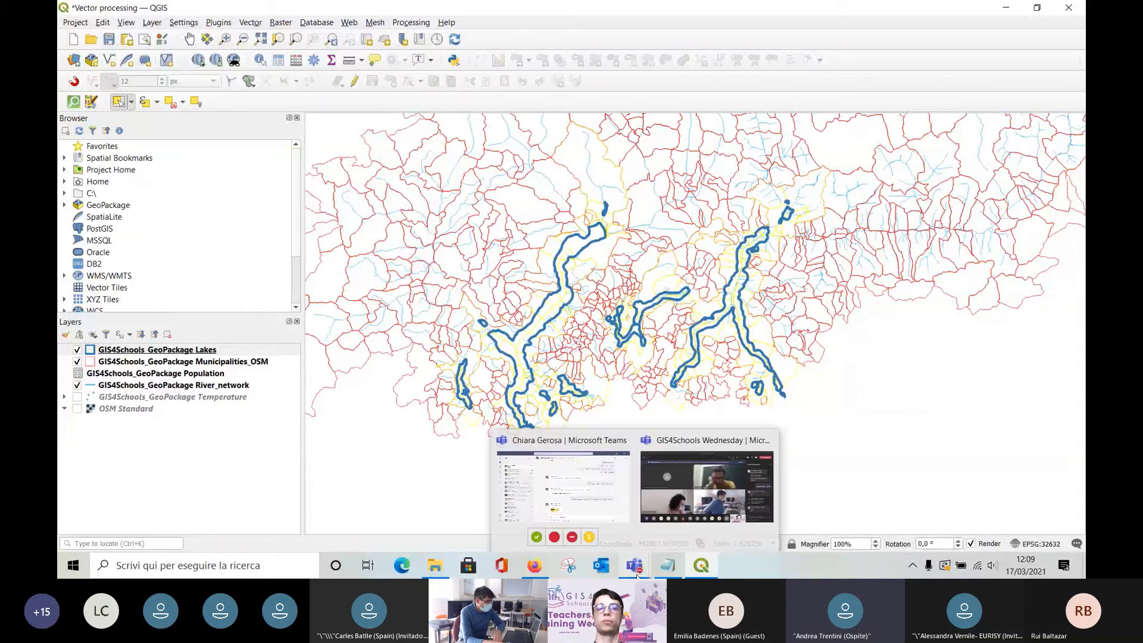
left_click(694, 472)
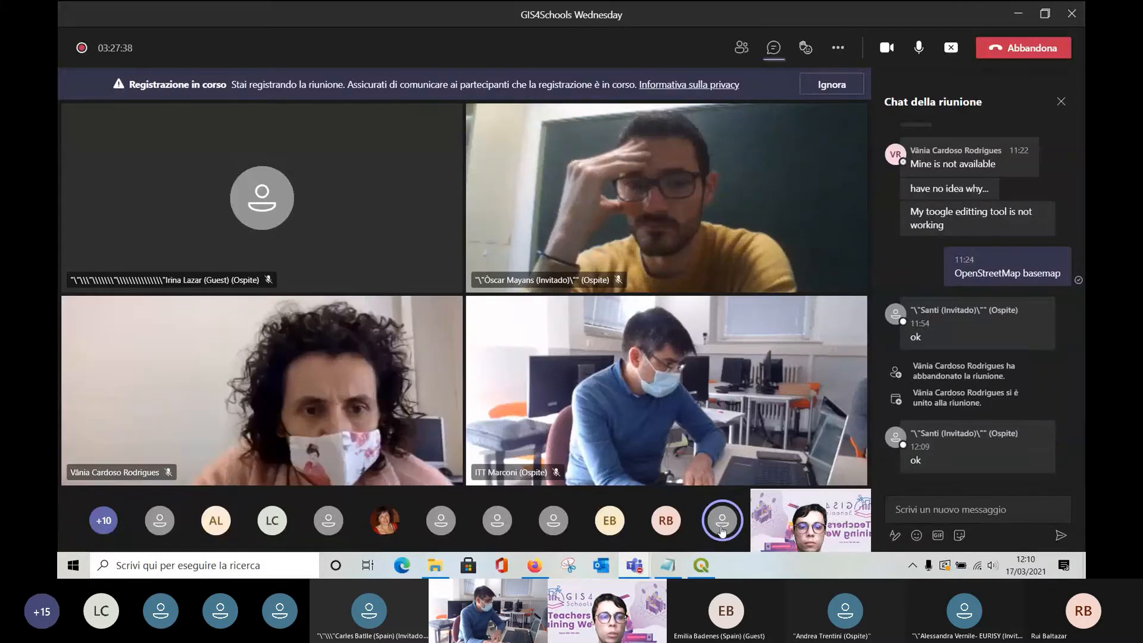
Switch to QGIS and review the Select by Location settings for Municipalities_OSM features that intersect the Lakes layer.
mouse_move(724, 533)
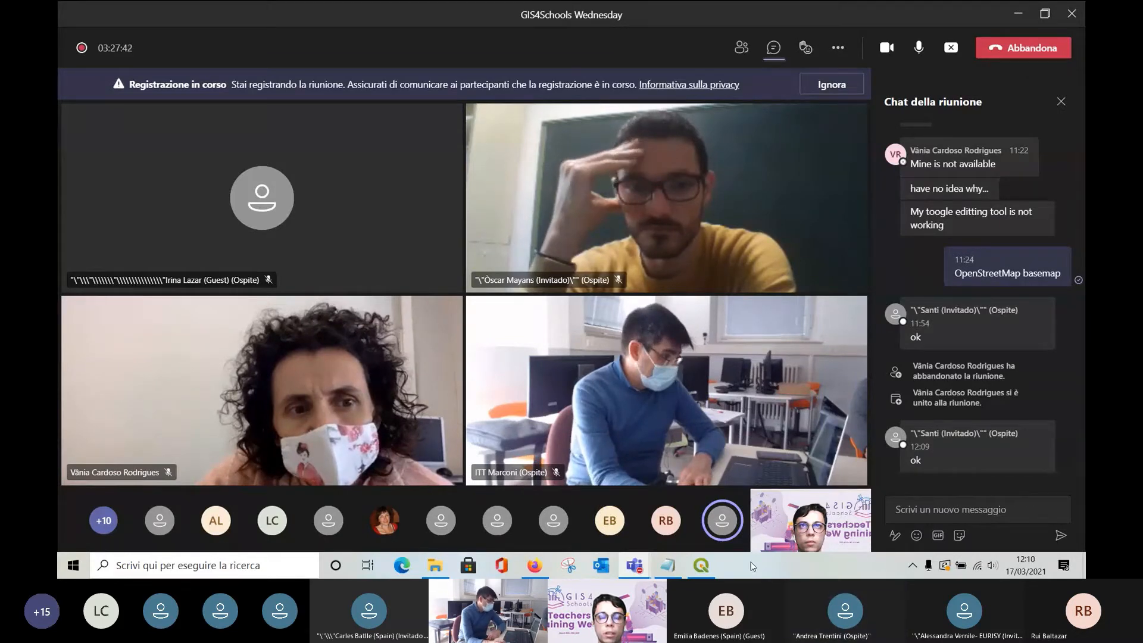
left_click(707, 569)
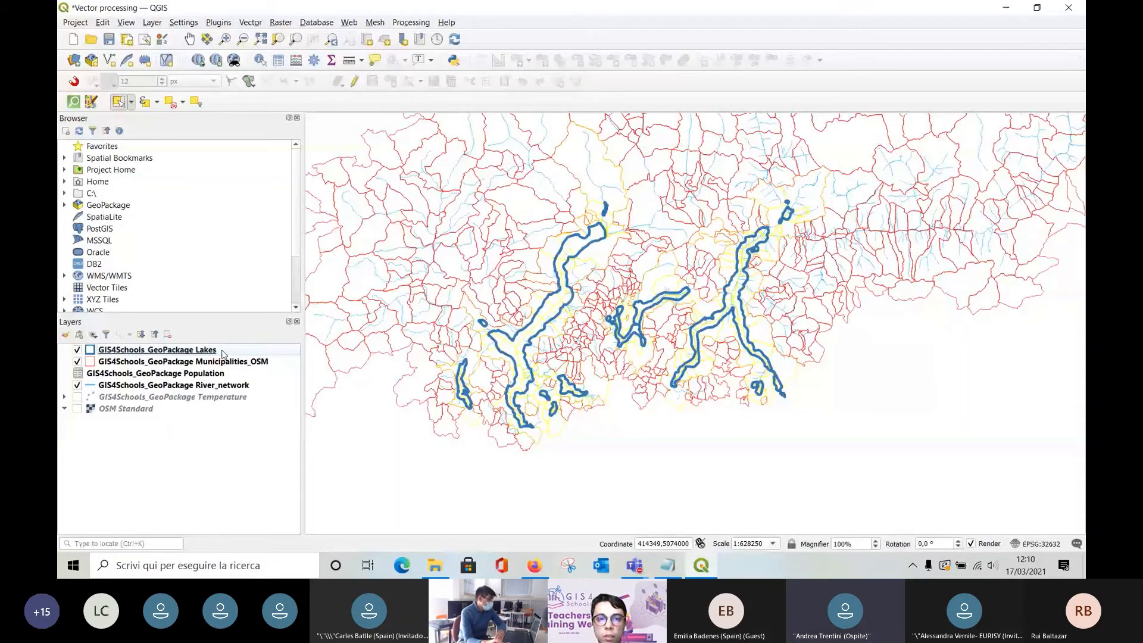
left_click(196, 102)
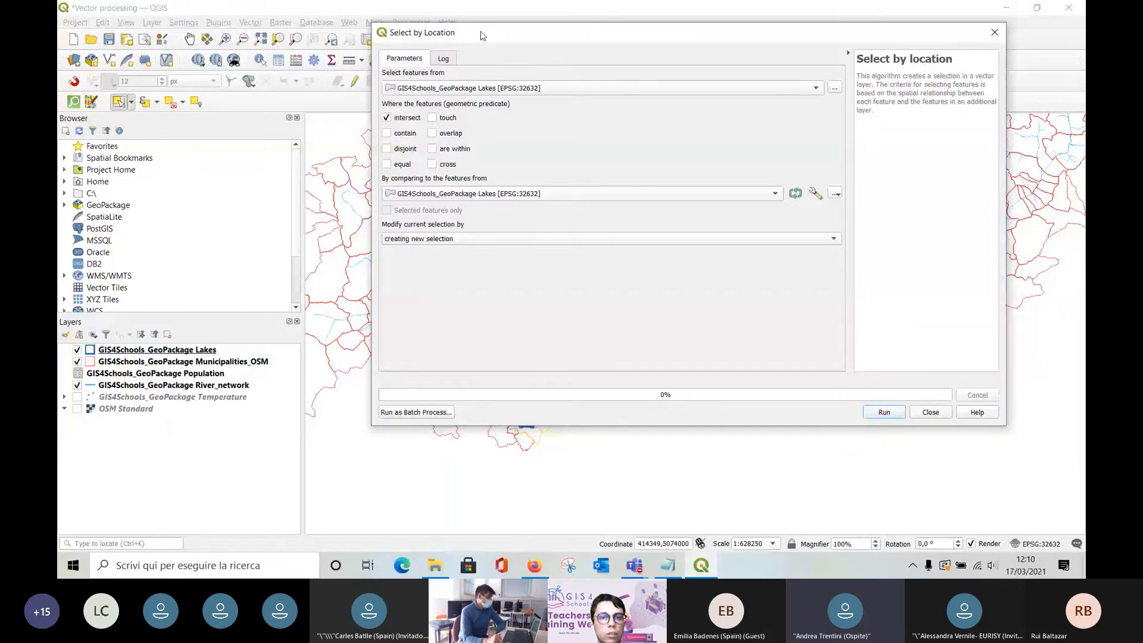
left_click_drag(482, 36, 676, 355)
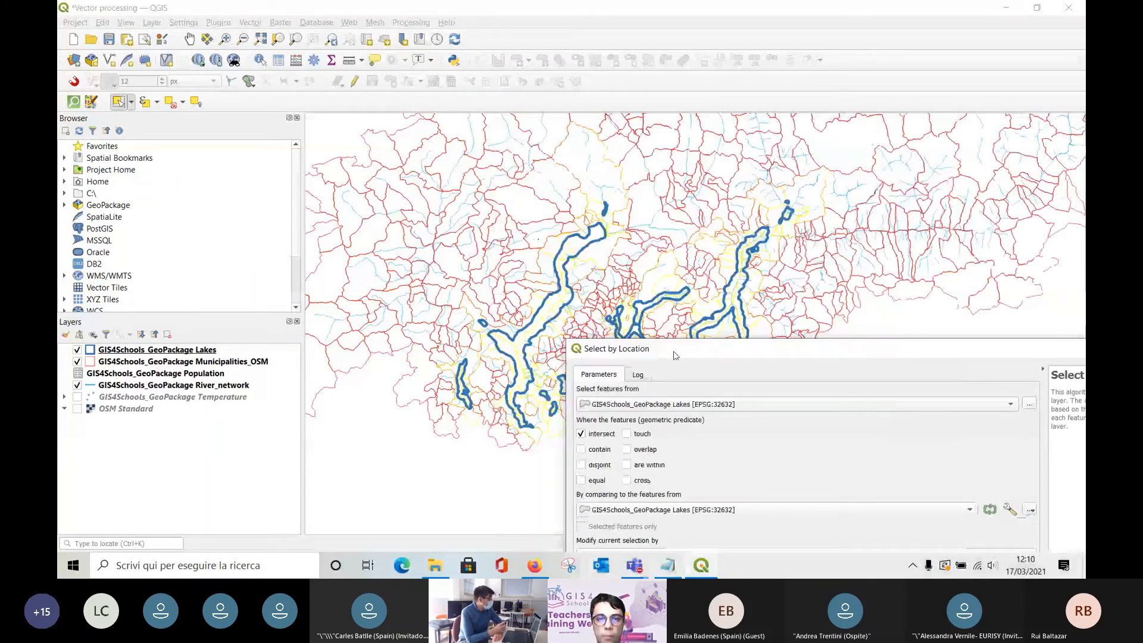
left_click_drag(676, 355, 625, 475)
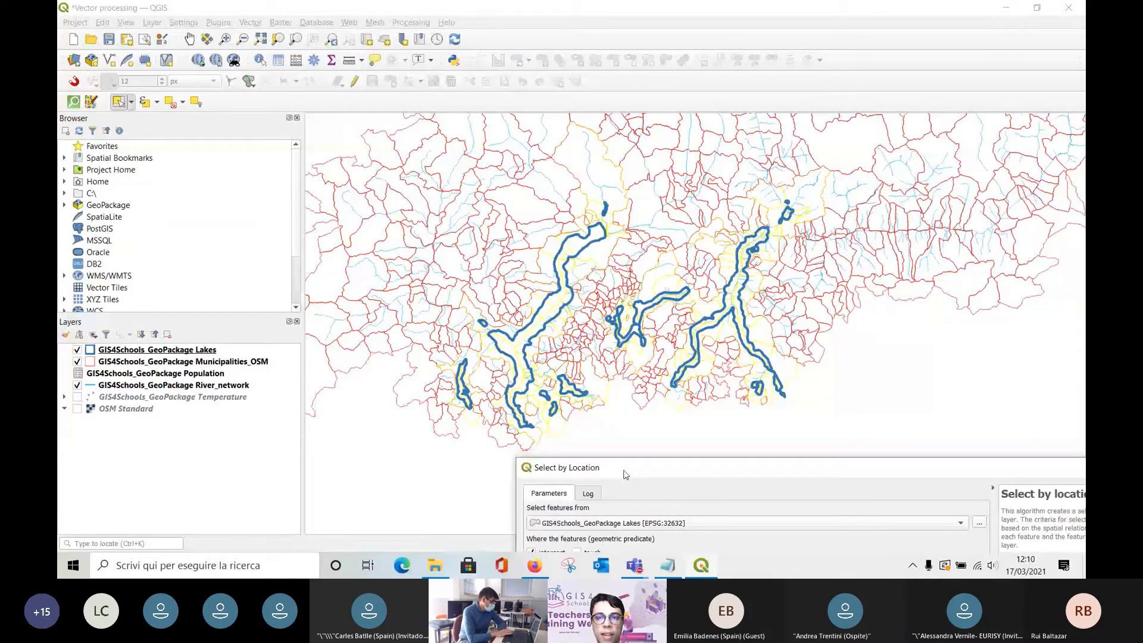
left_click_drag(626, 475, 472, 89)
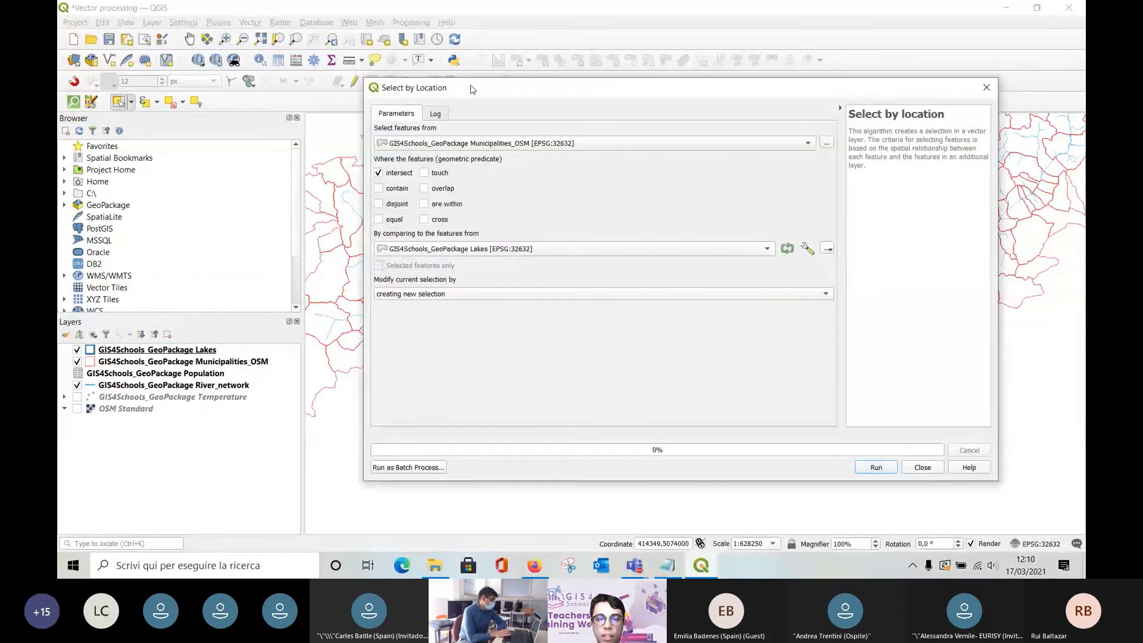
left_click(986, 89)
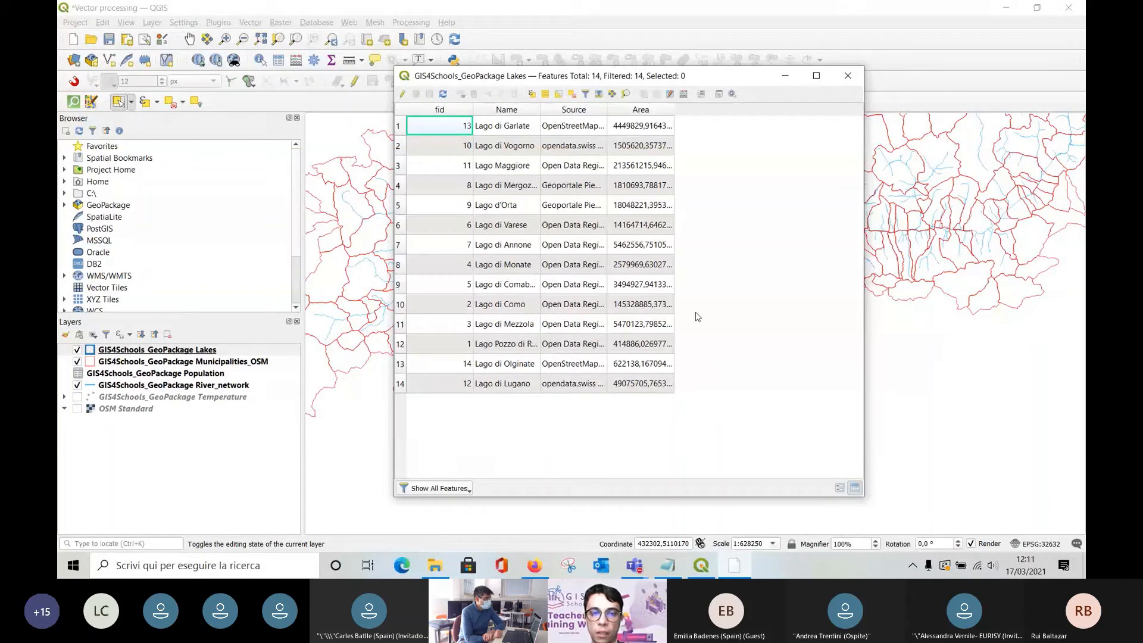
Try selecting the Lago di Olginate record in the Lakes attribute table with editing enabled, and clear the selection.
left_click(404, 95)
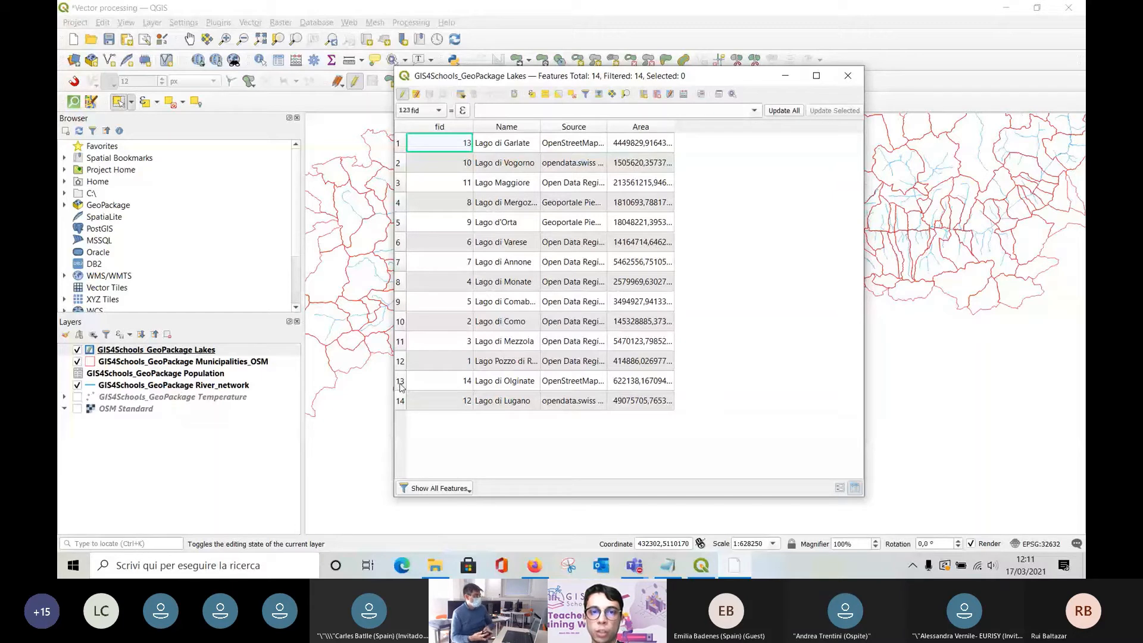
left_click(399, 382)
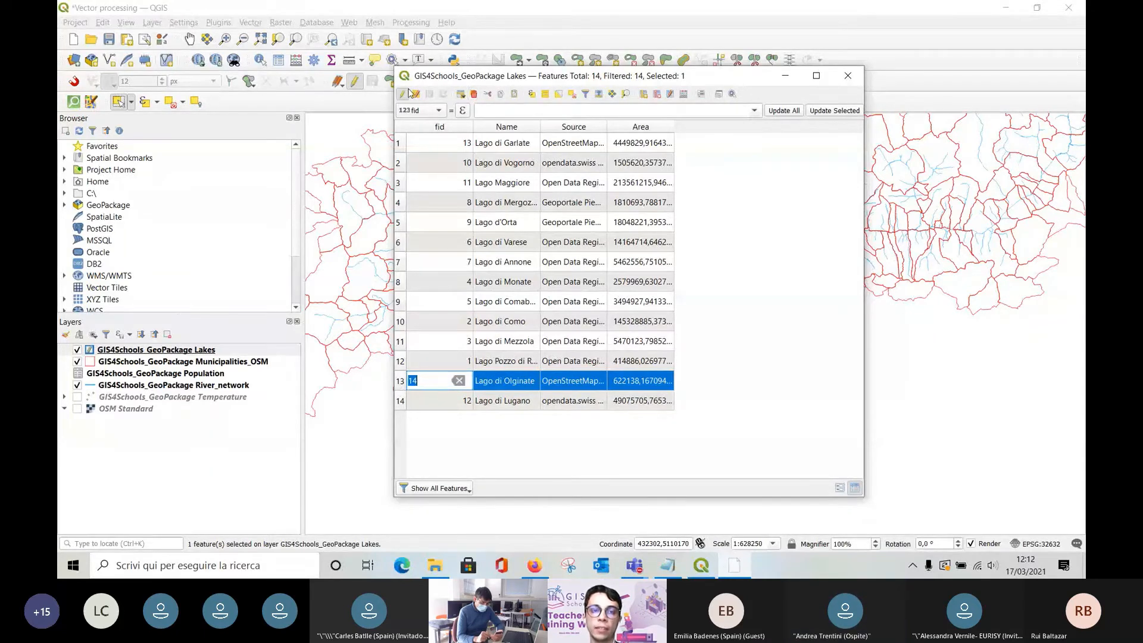
left_click(403, 94)
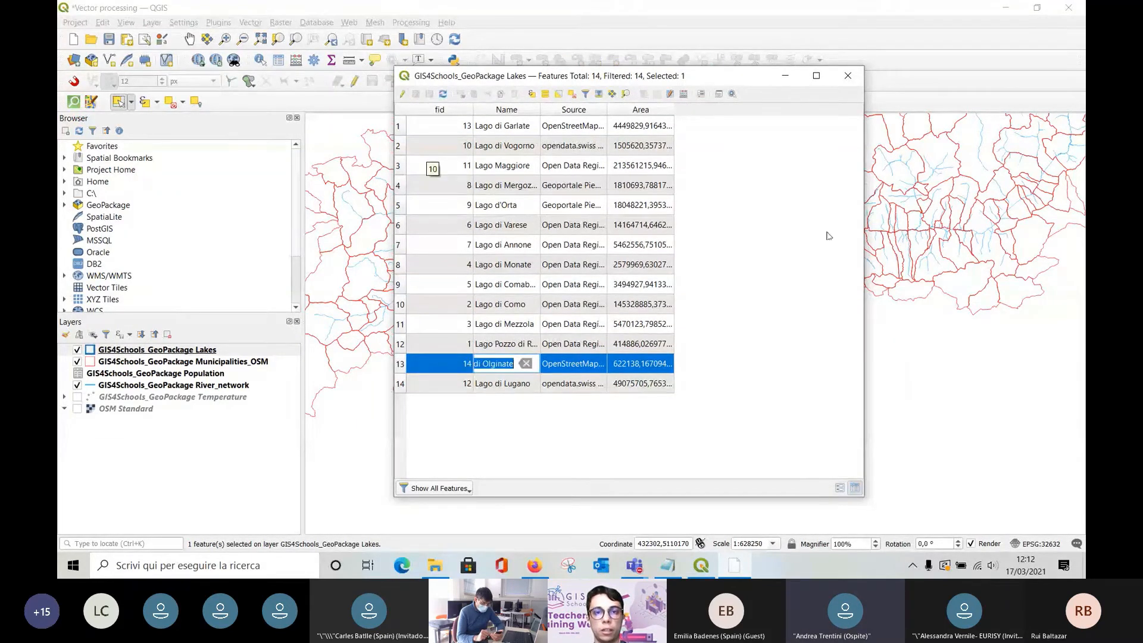
left_click(776, 259)
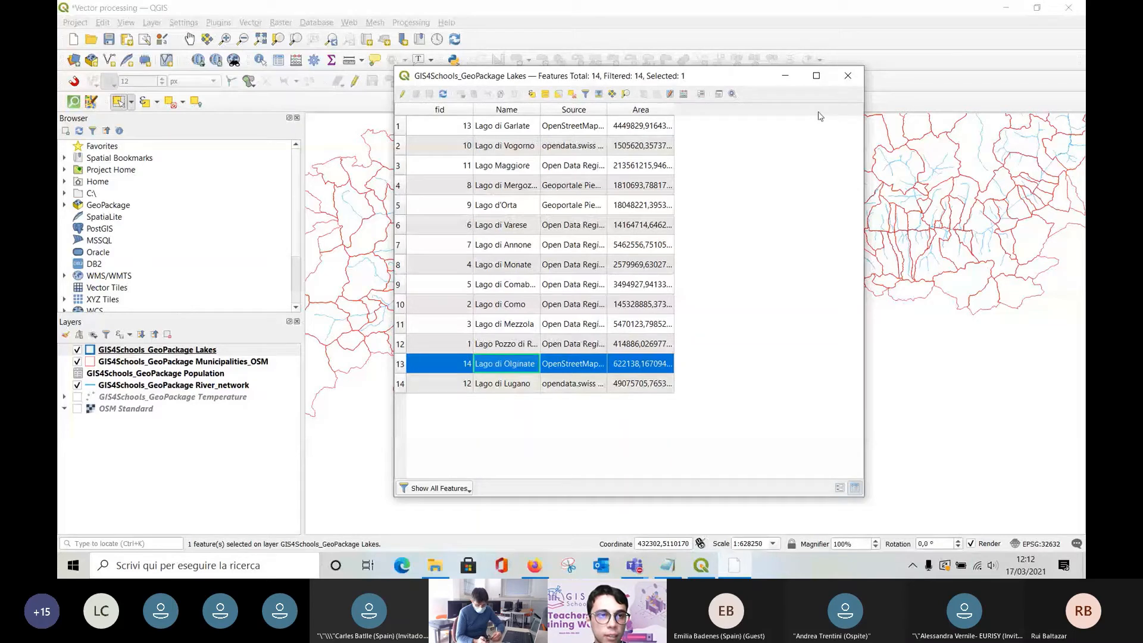
left_click(848, 75)
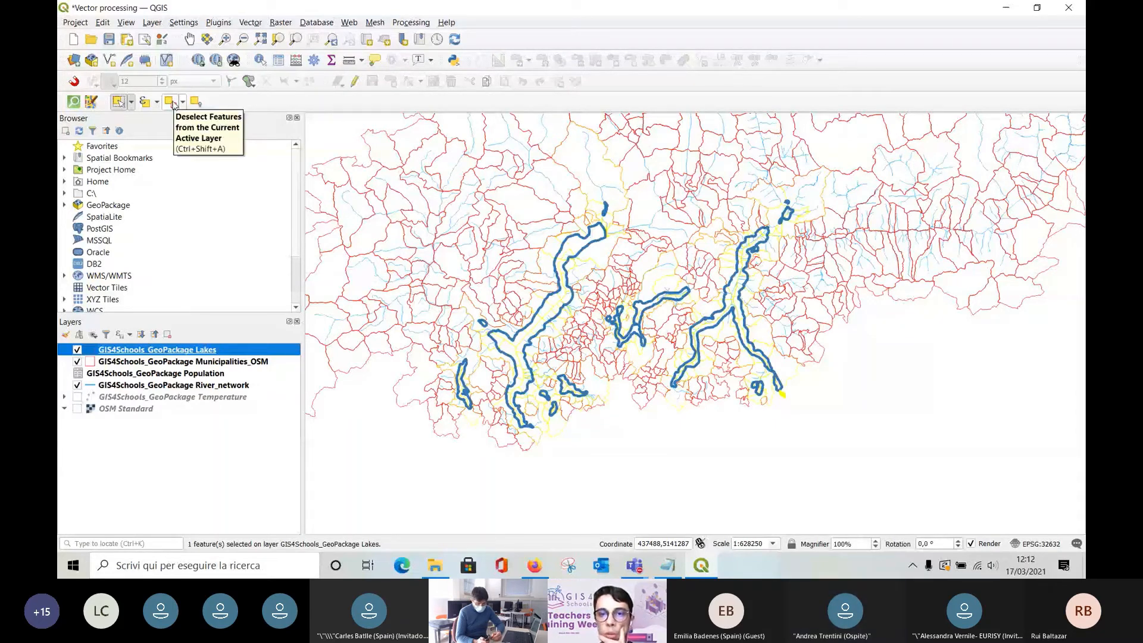
left_click(171, 102)
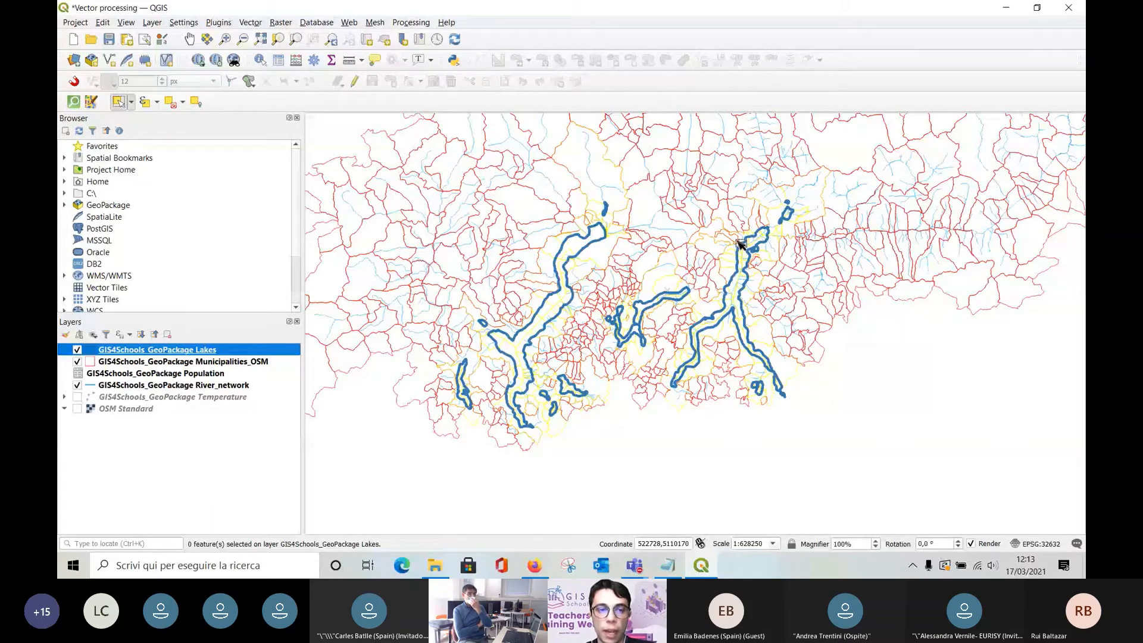
Export the selected Municipalities_OSM features as an ESRI Shapefile named Municipalities_on_lakes in the GIS4Schools_data folder.
right_click(281, 363)
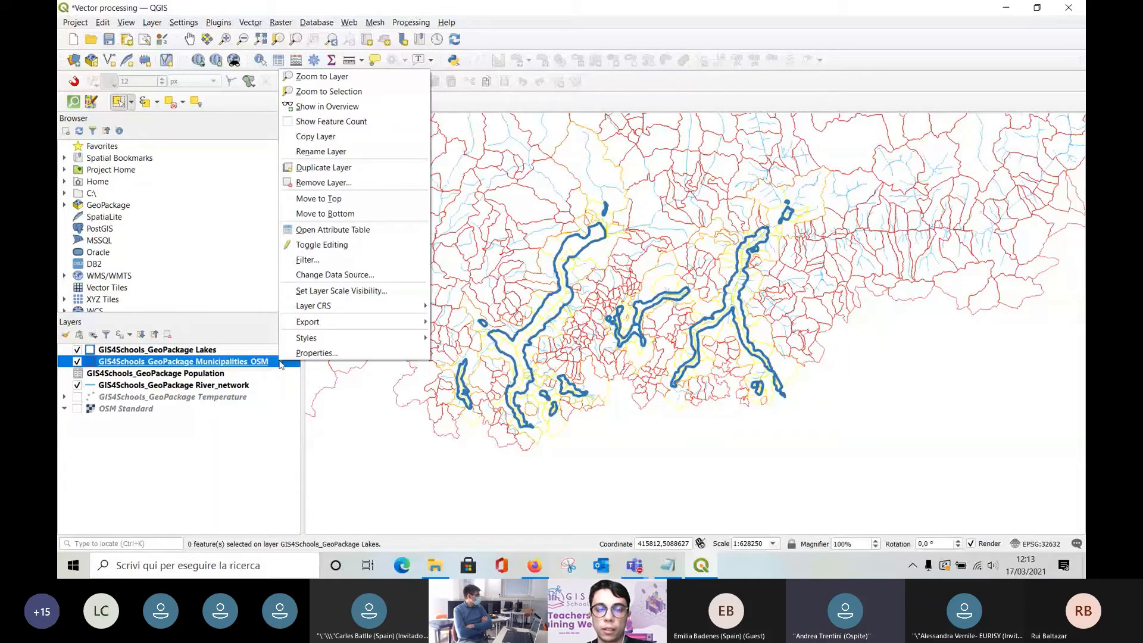
mouse_move(314, 324)
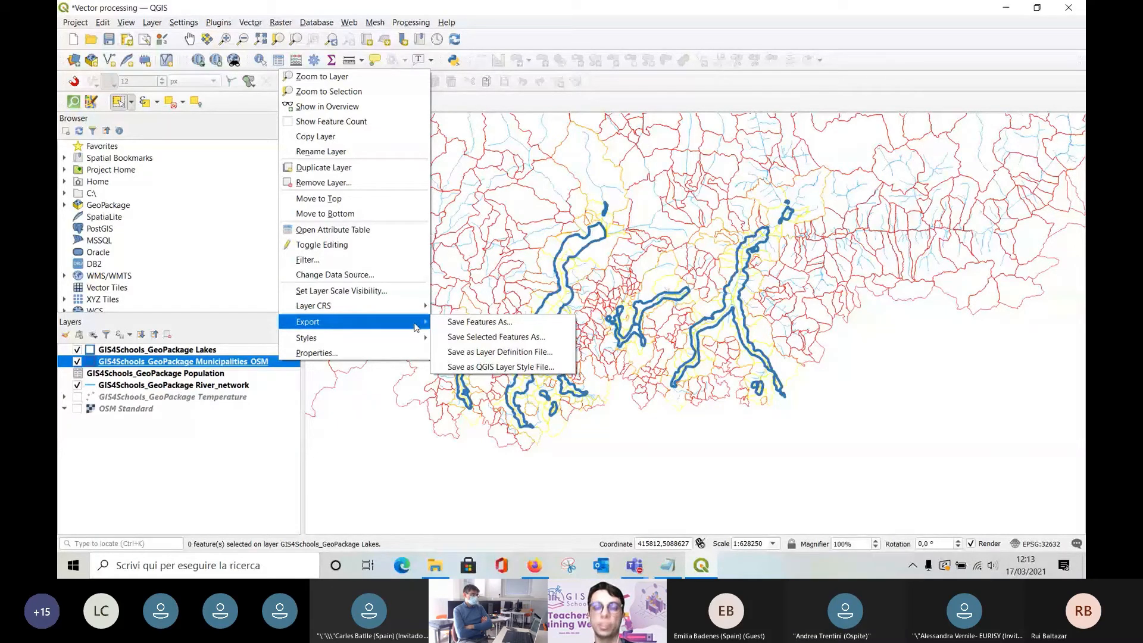
left_click(563, 338)
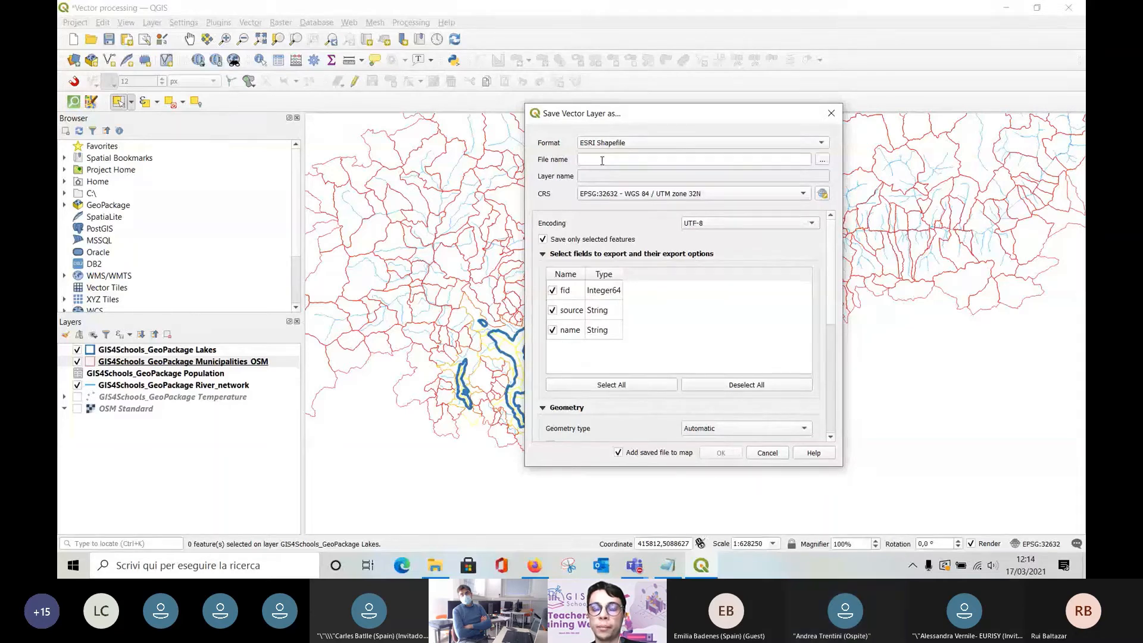
left_click(822, 159)
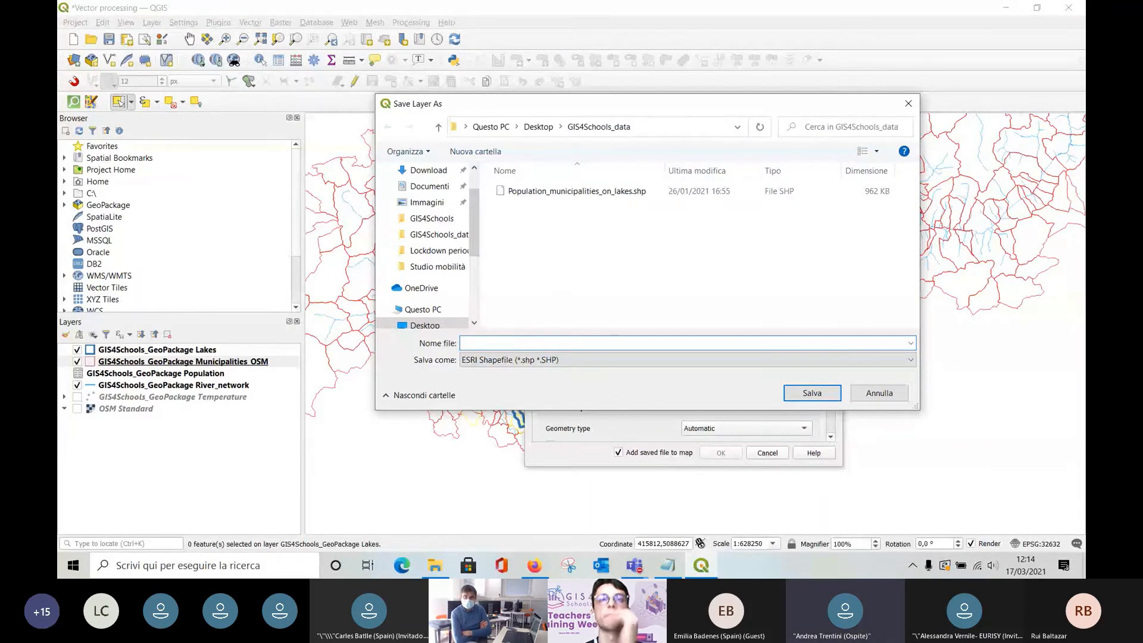
type("Municipali")
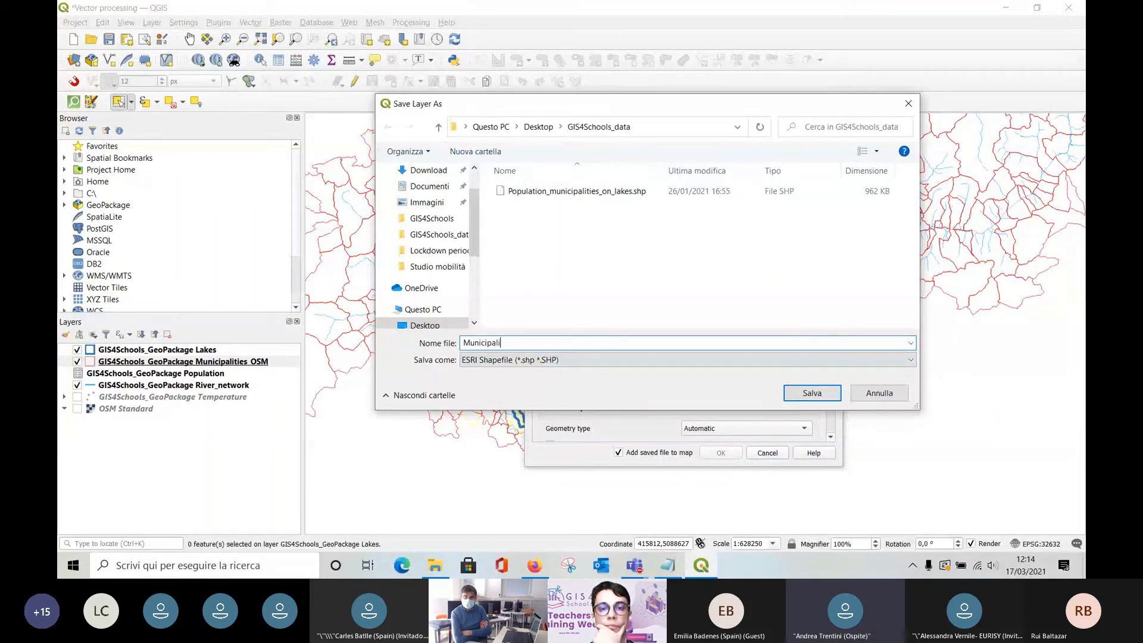
type("ties_")
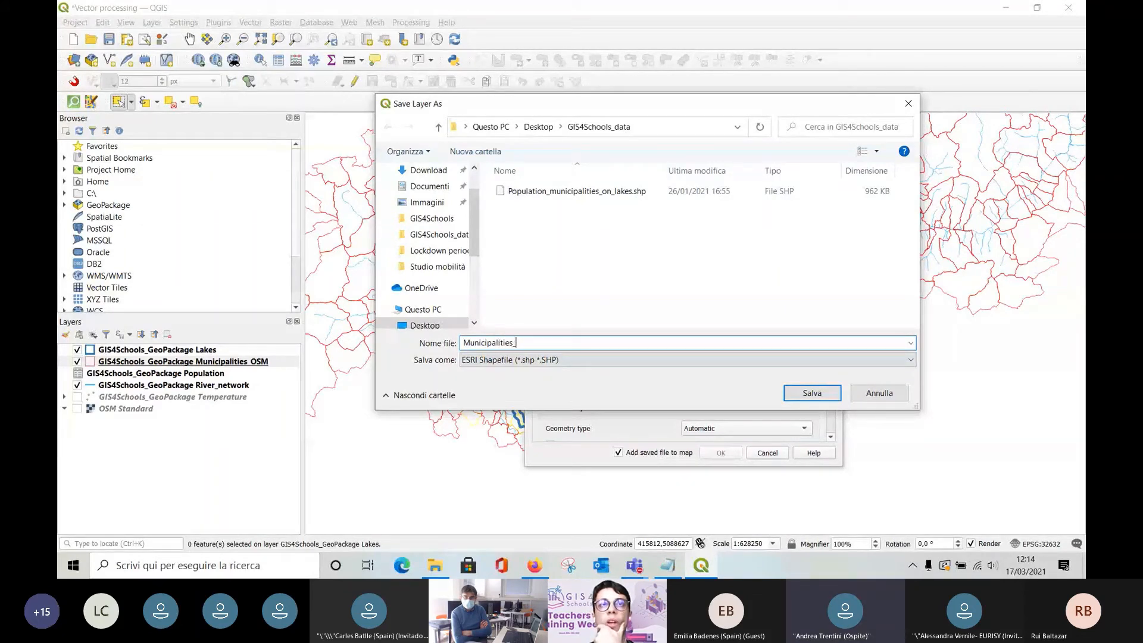
type("on_la")
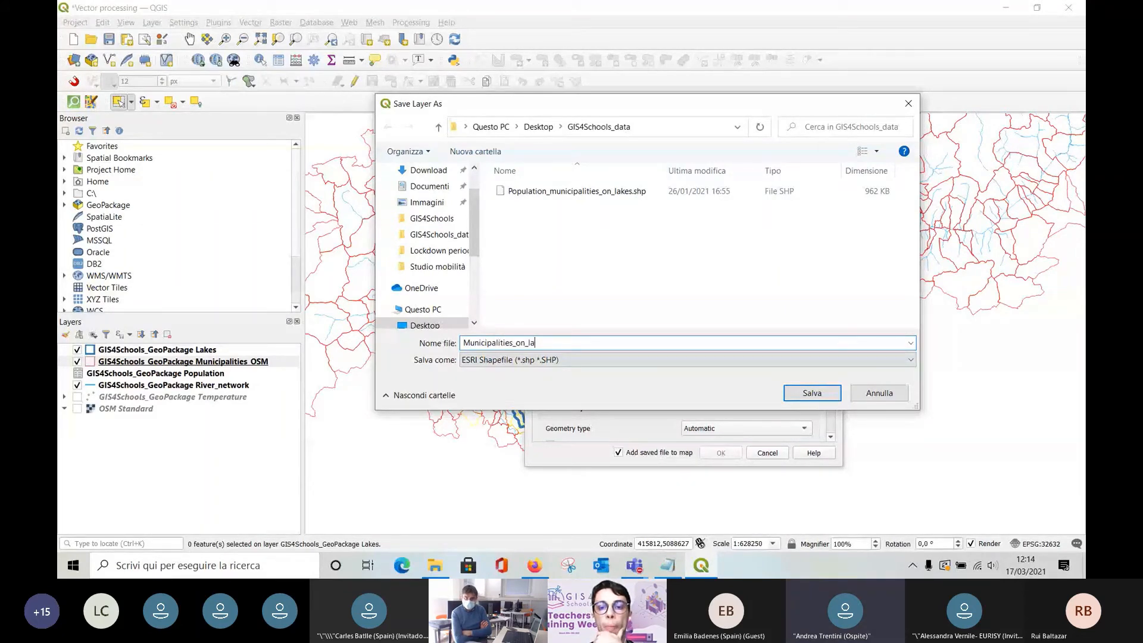
type("kes")
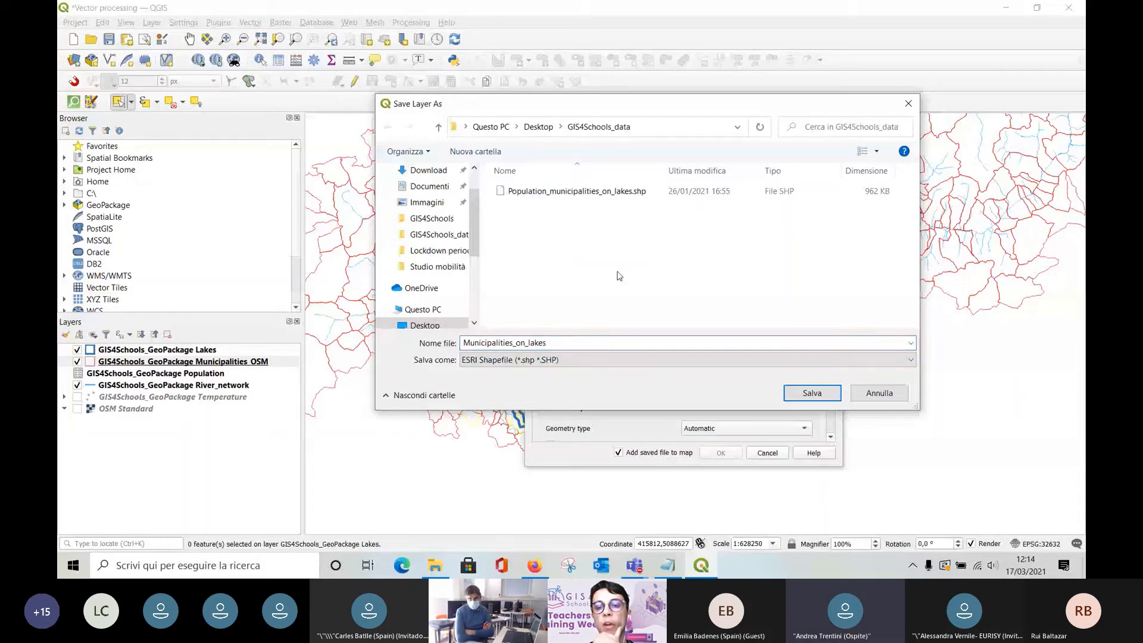
left_click(815, 402)
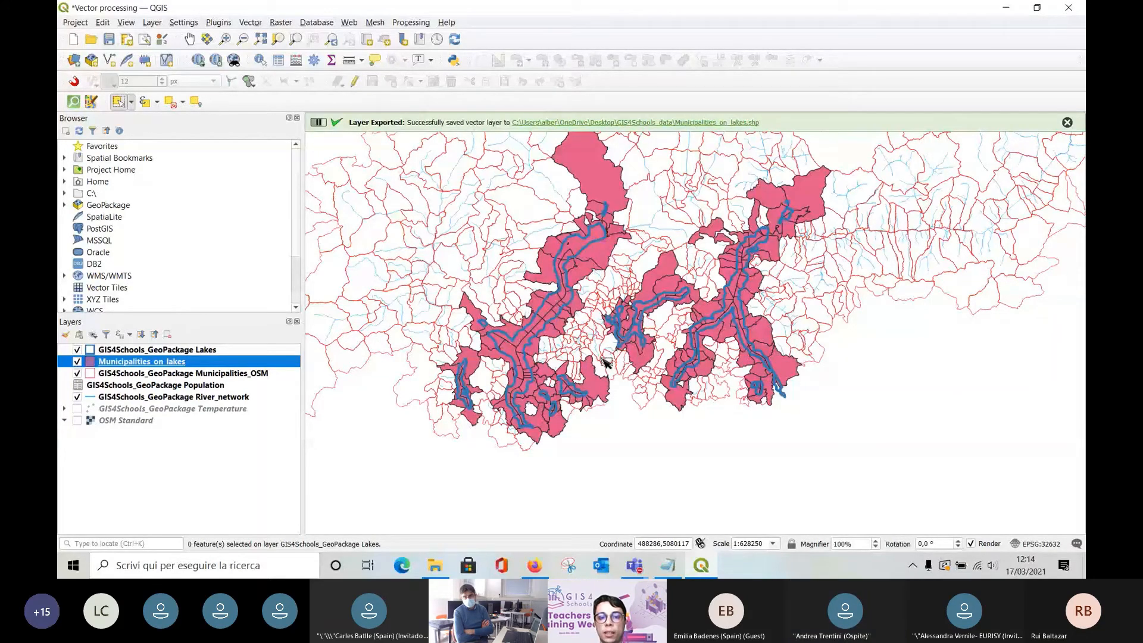
left_click_drag(640, 188, 620, 225)
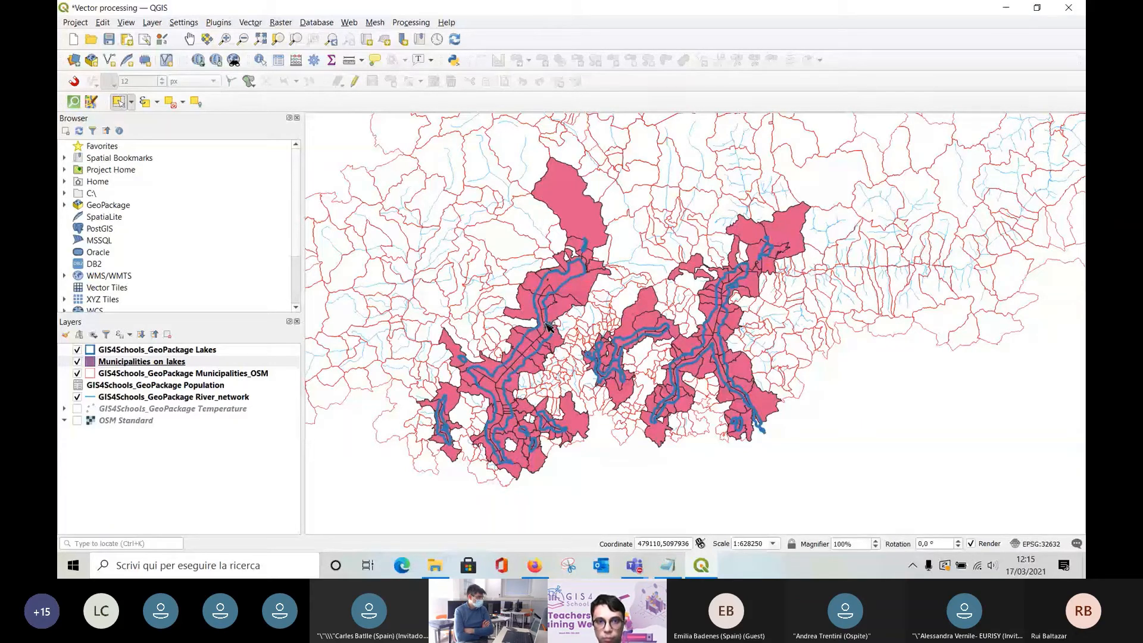
Check the GIS4Schools Wednesday meeting window in Microsoft Teams and return to QGIS.
left_click(635, 566)
left_click(711, 486)
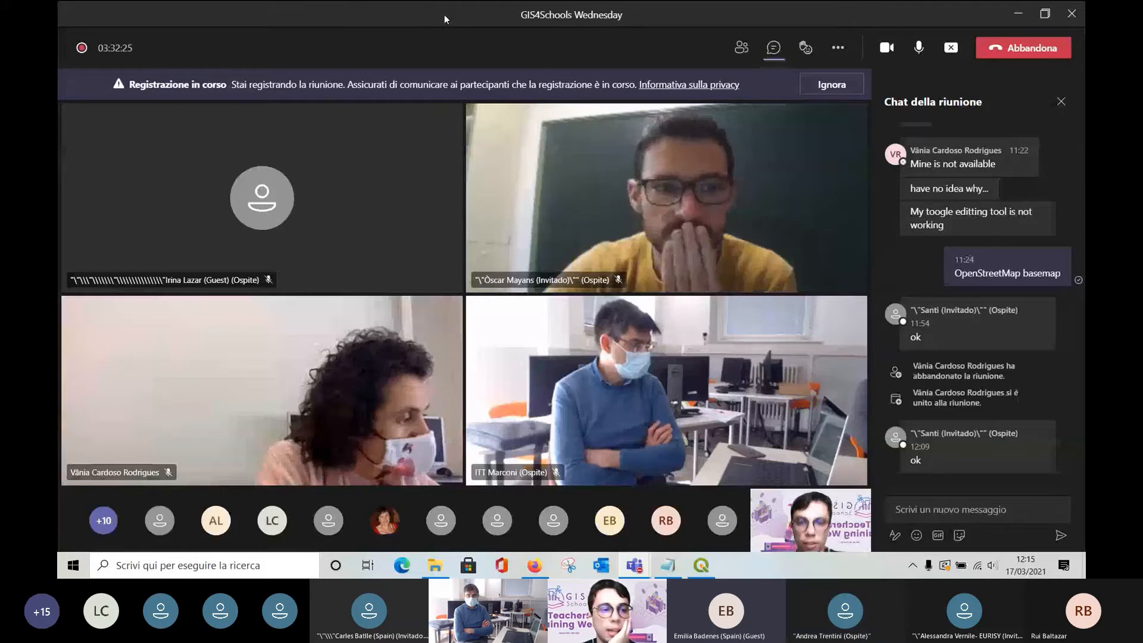
left_click(703, 567)
right_click(238, 377)
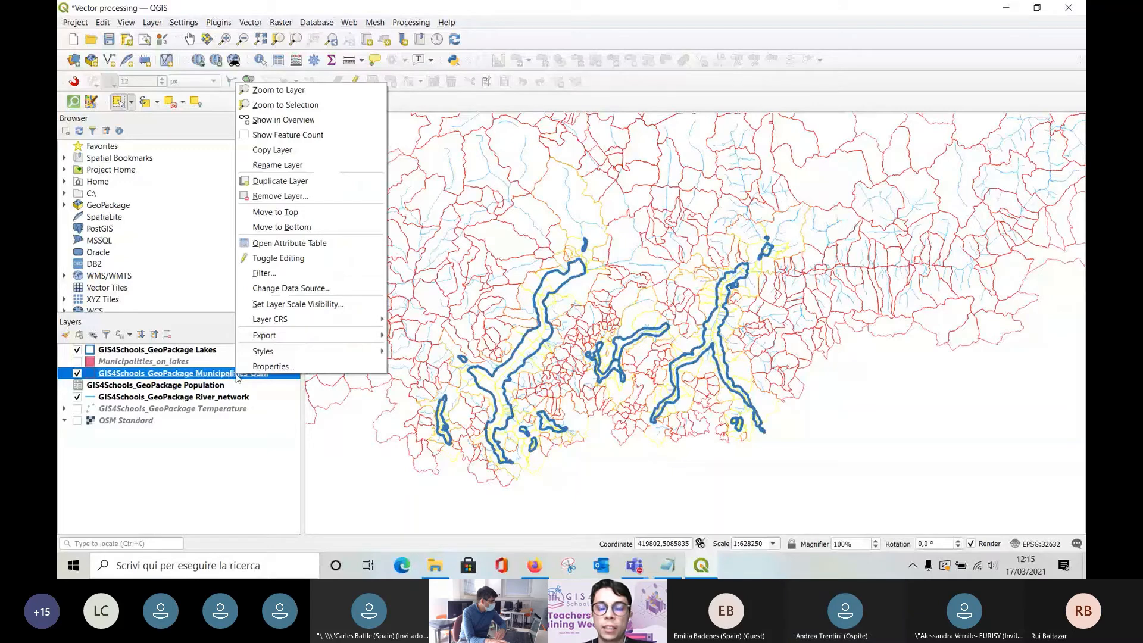
mouse_move(293, 341)
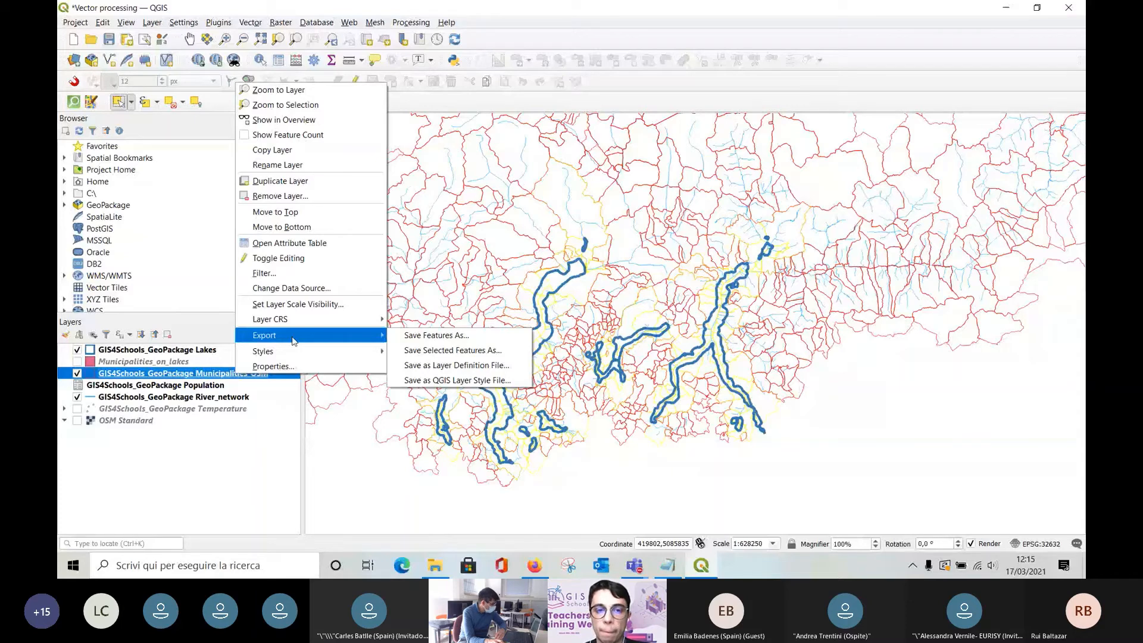
left_click(516, 353)
left_click(828, 144)
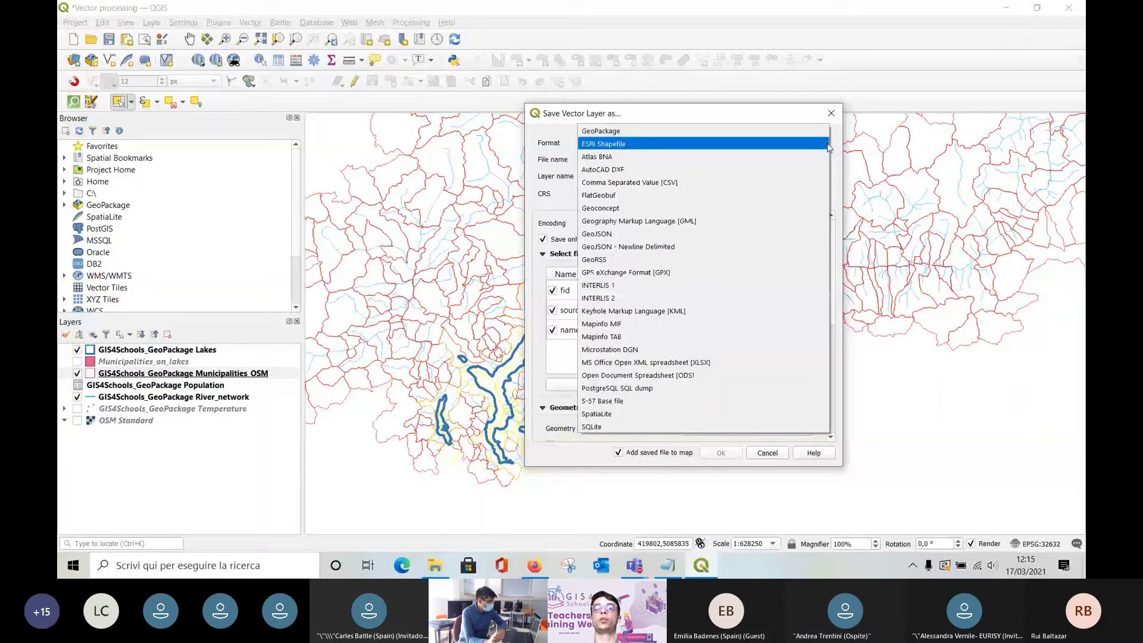
left_click(827, 147)
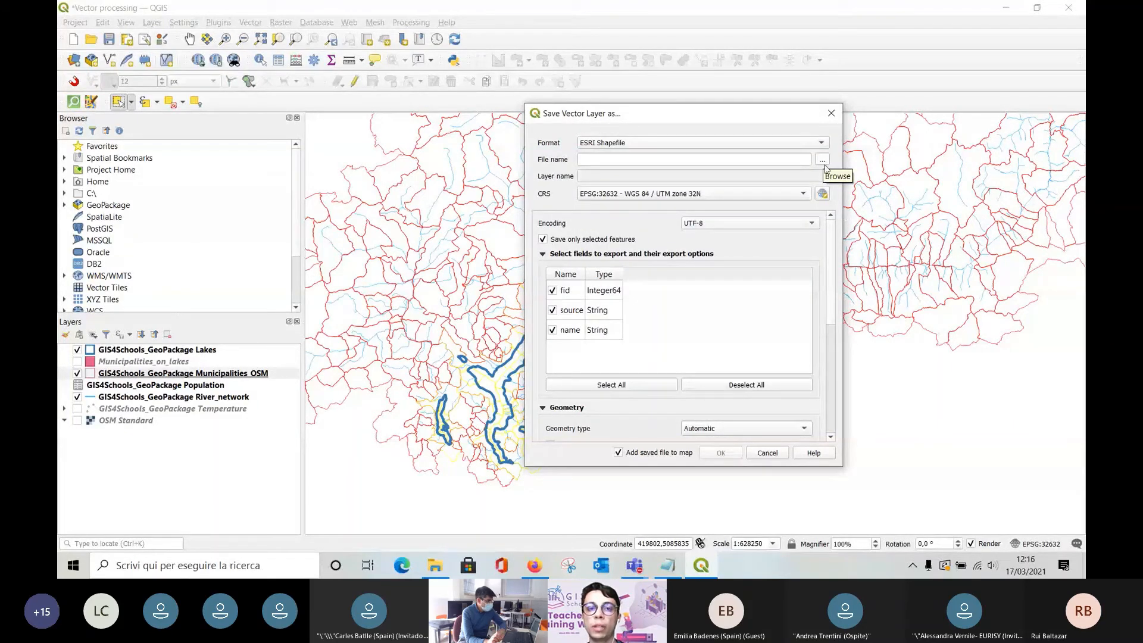
left_click(823, 161)
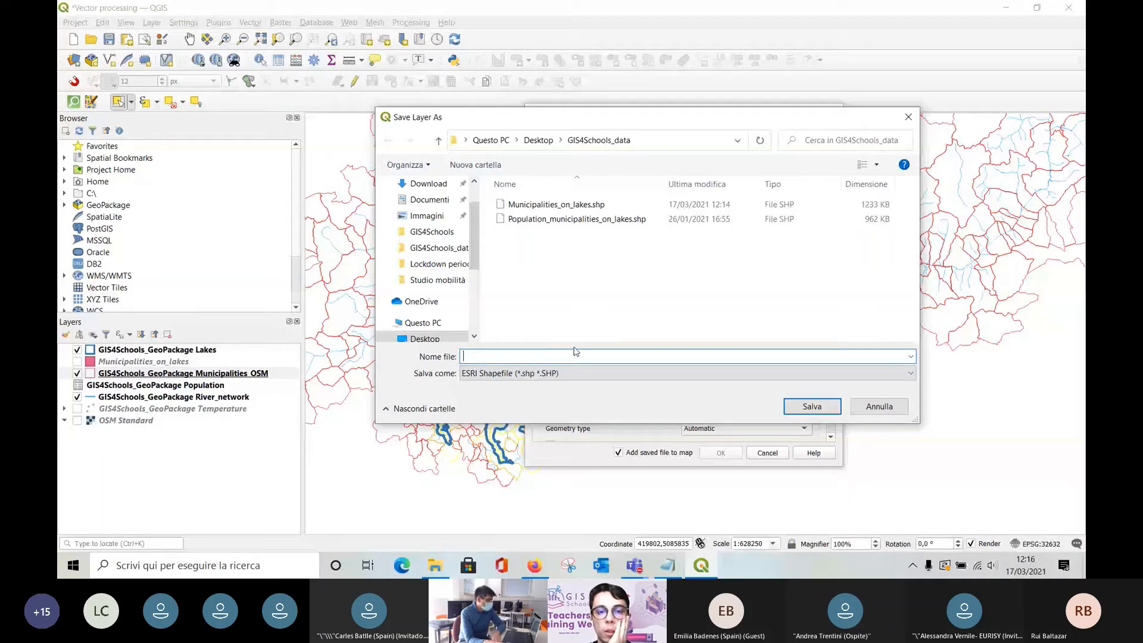
type("Munic")
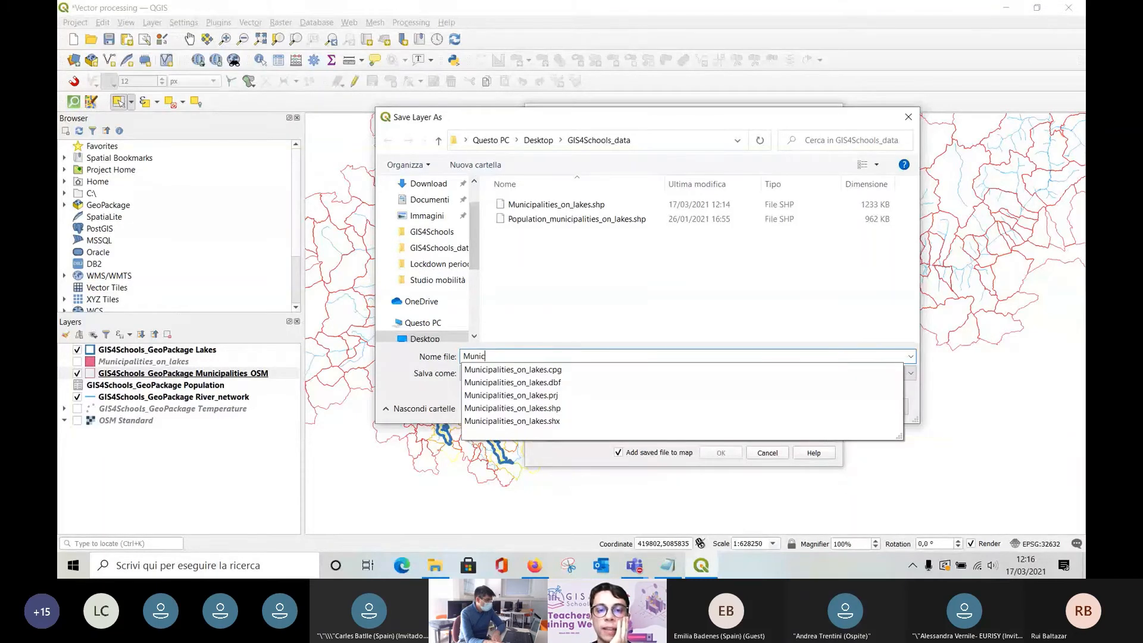
type("ipalities")
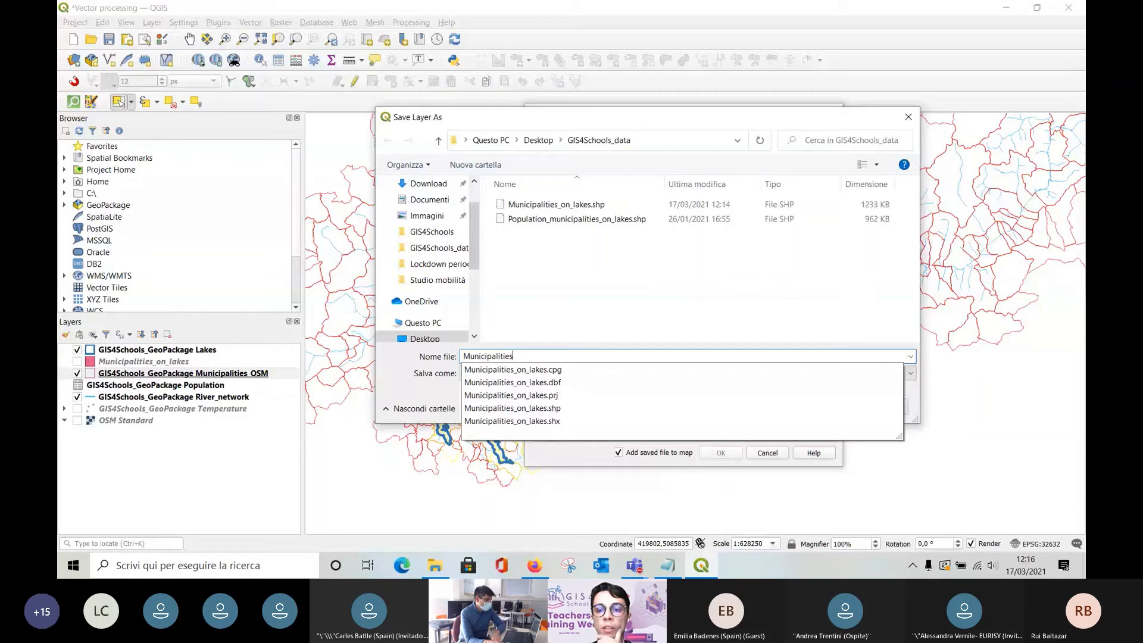
type("_on_lakes")
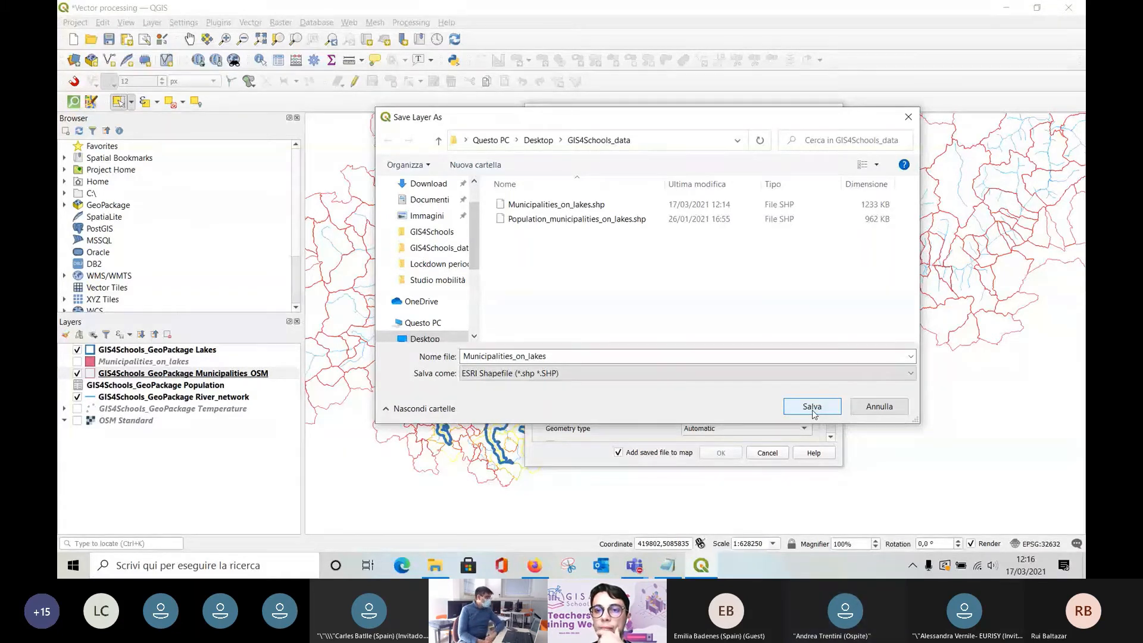
left_click(909, 117)
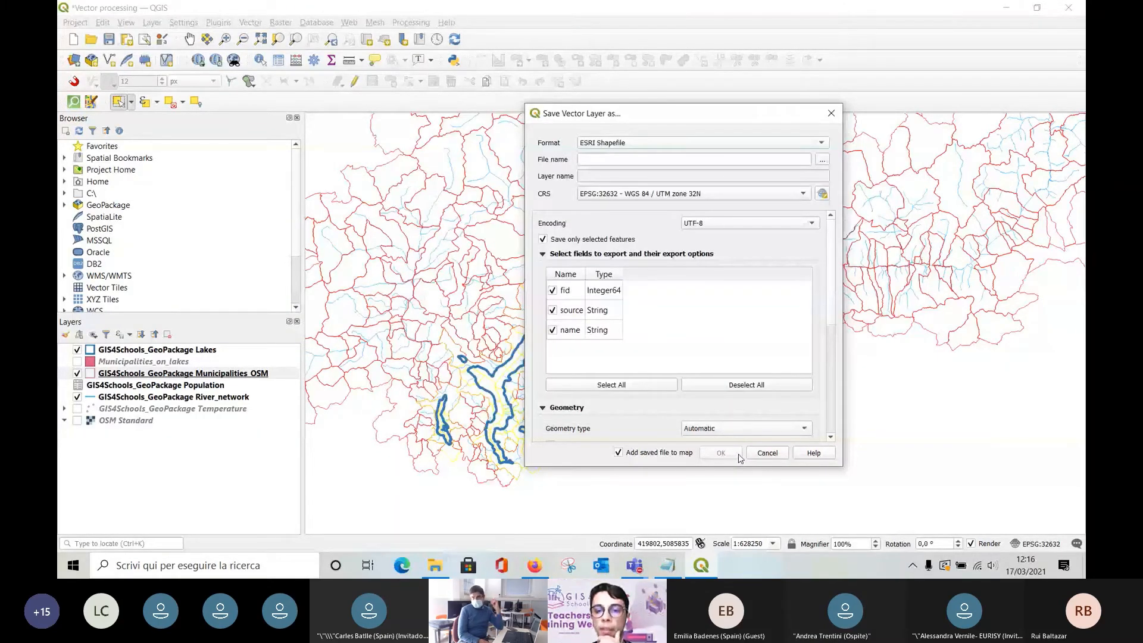
left_click(831, 114)
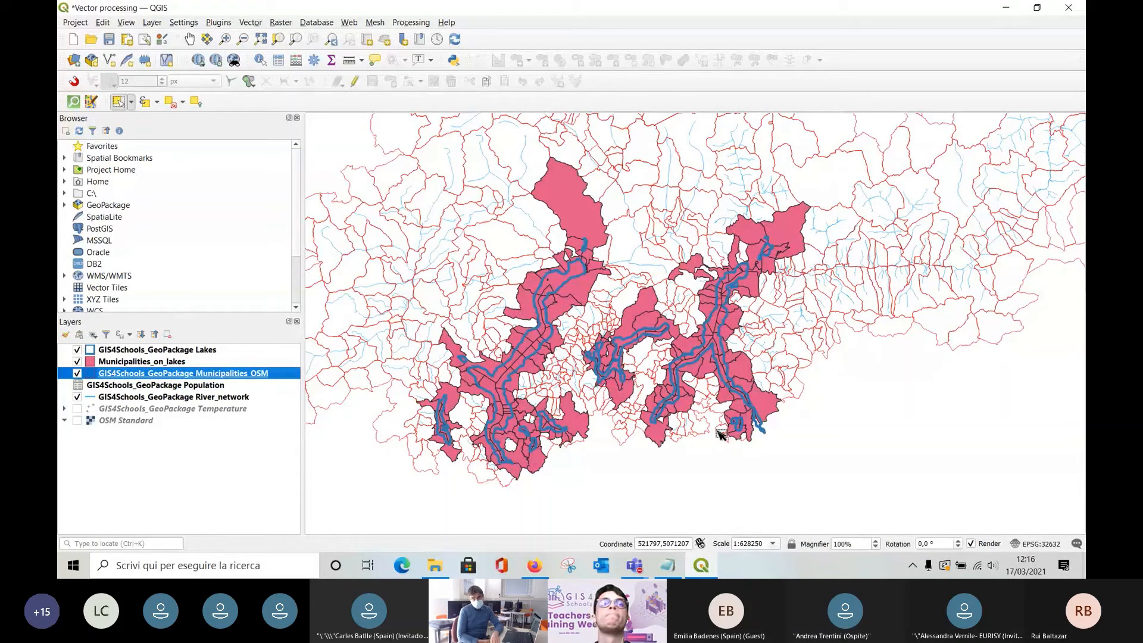
Bring up the Microsoft Teams meeting and its chat again, and switch back to the QGIS project.
mouse_move(647, 570)
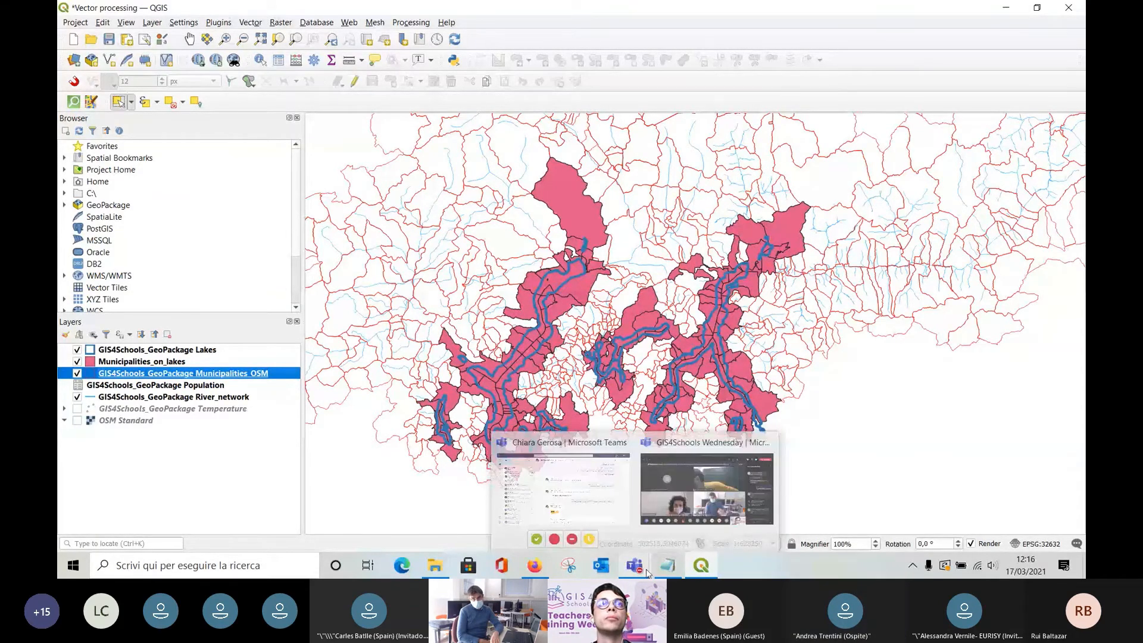
left_click(690, 488)
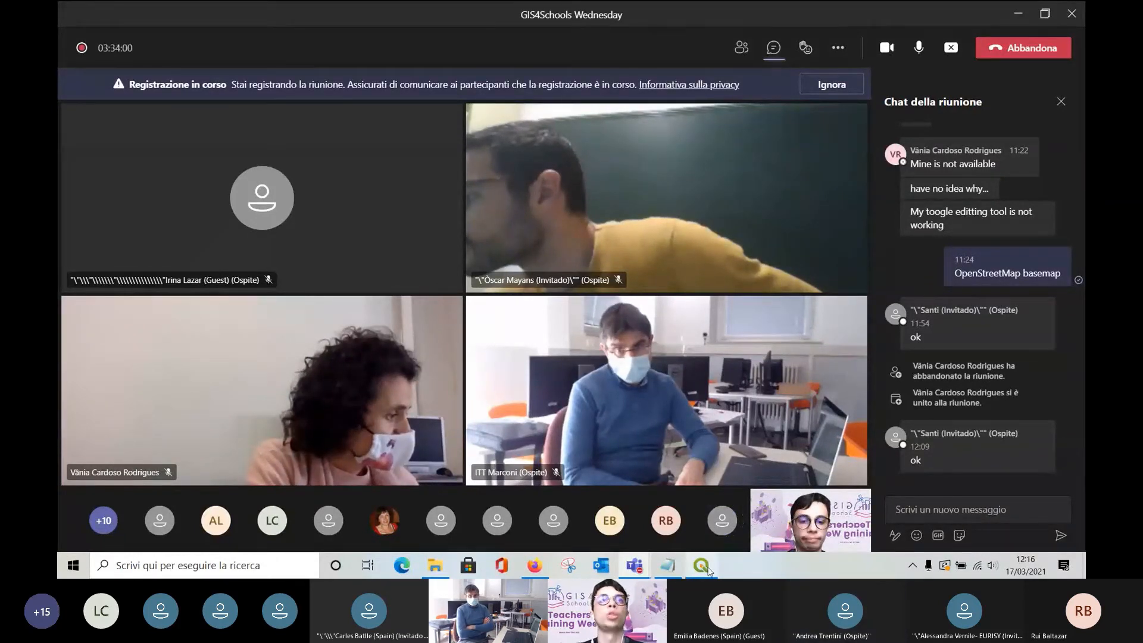
mouse_move(709, 570)
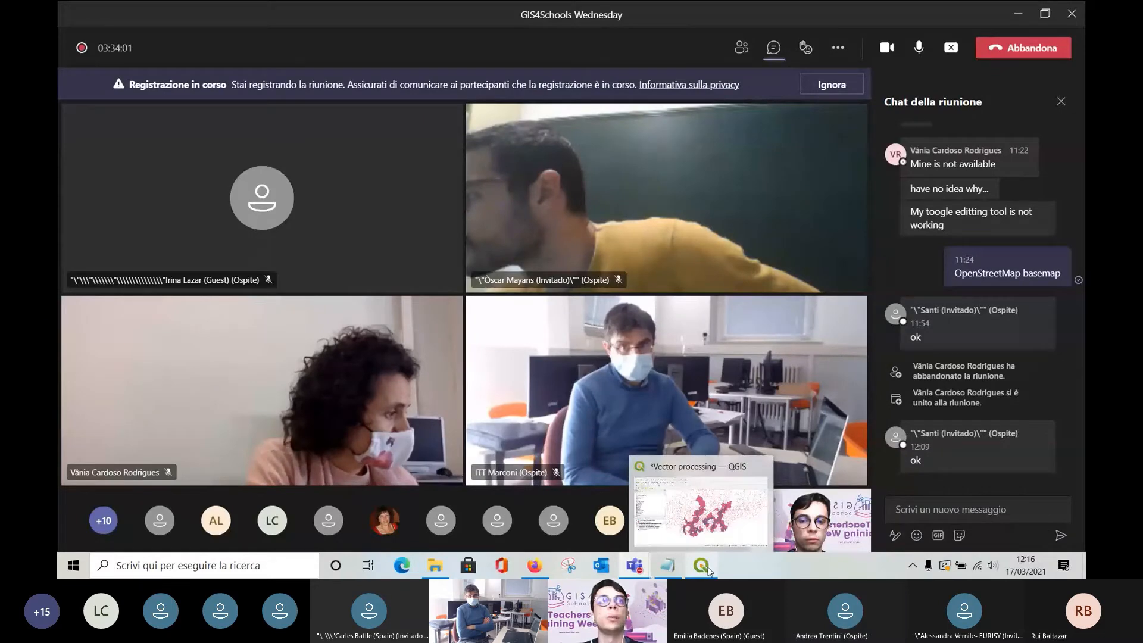
left_click(708, 571)
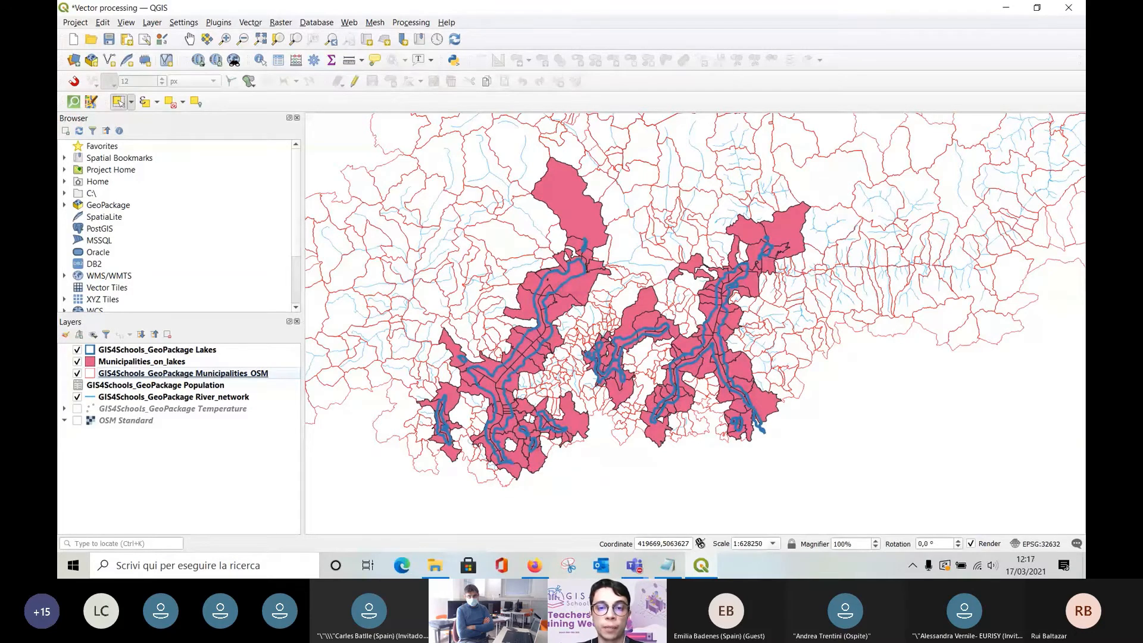
key("alt+Tab")
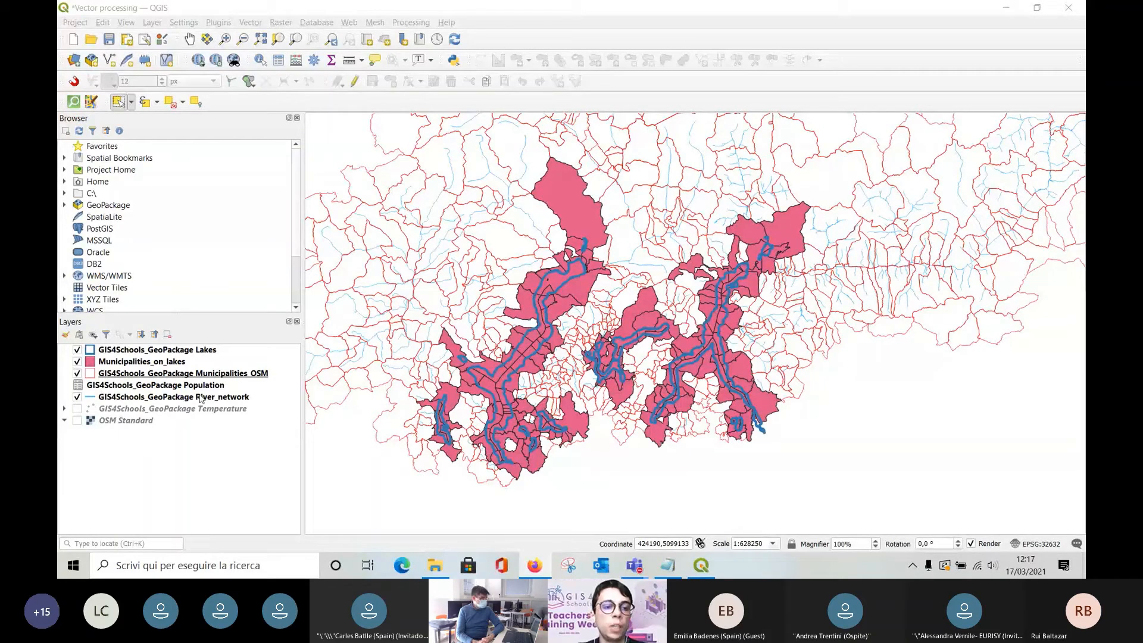
Examine the Population layer's attribute table sorted by NOME_COM in ascending and descending order, and close it.
left_click(229, 386)
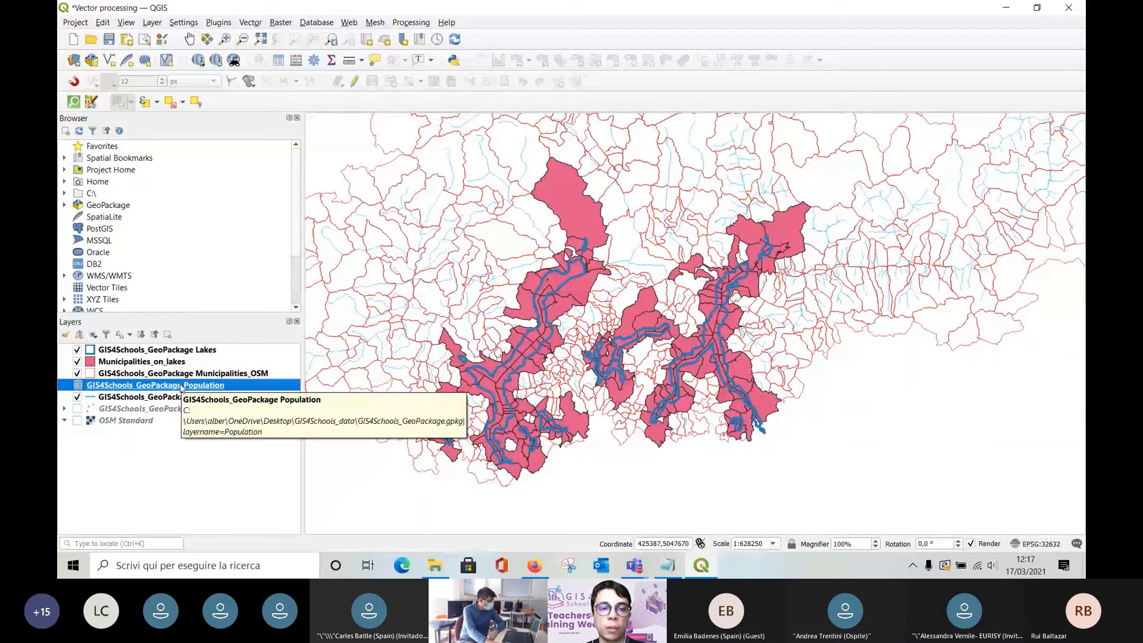
right_click(228, 389)
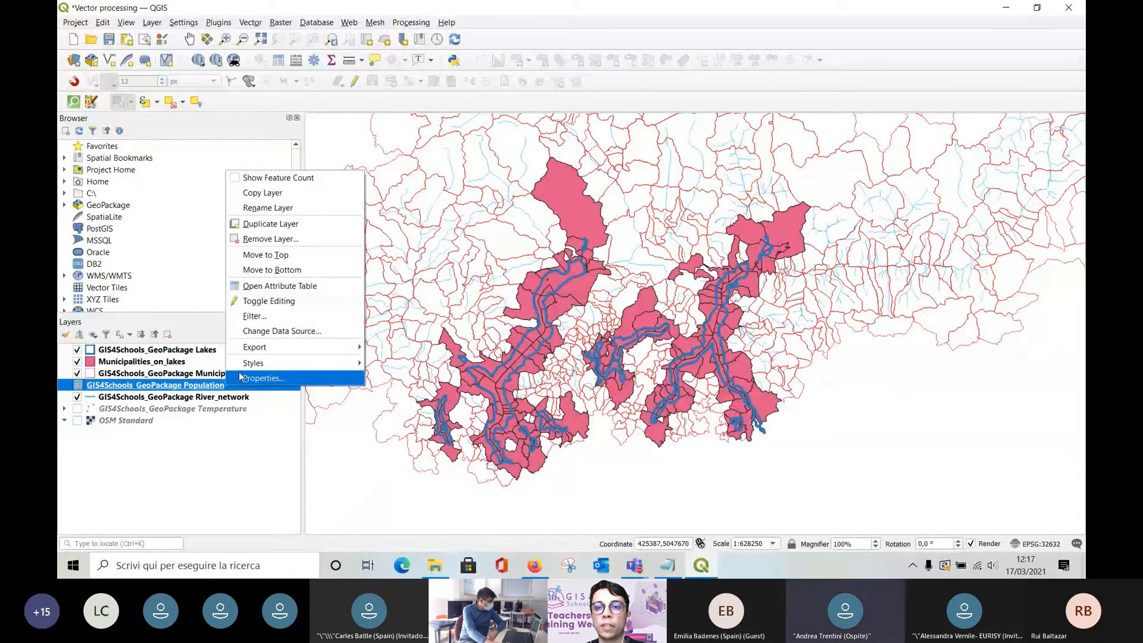
left_click(247, 289)
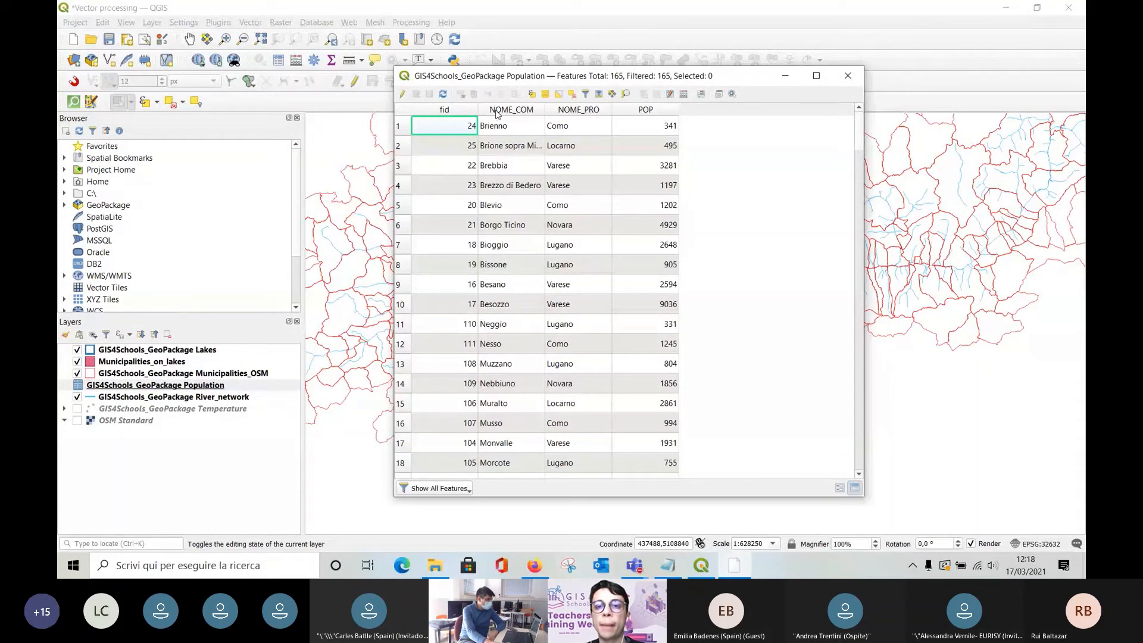
left_click(496, 110)
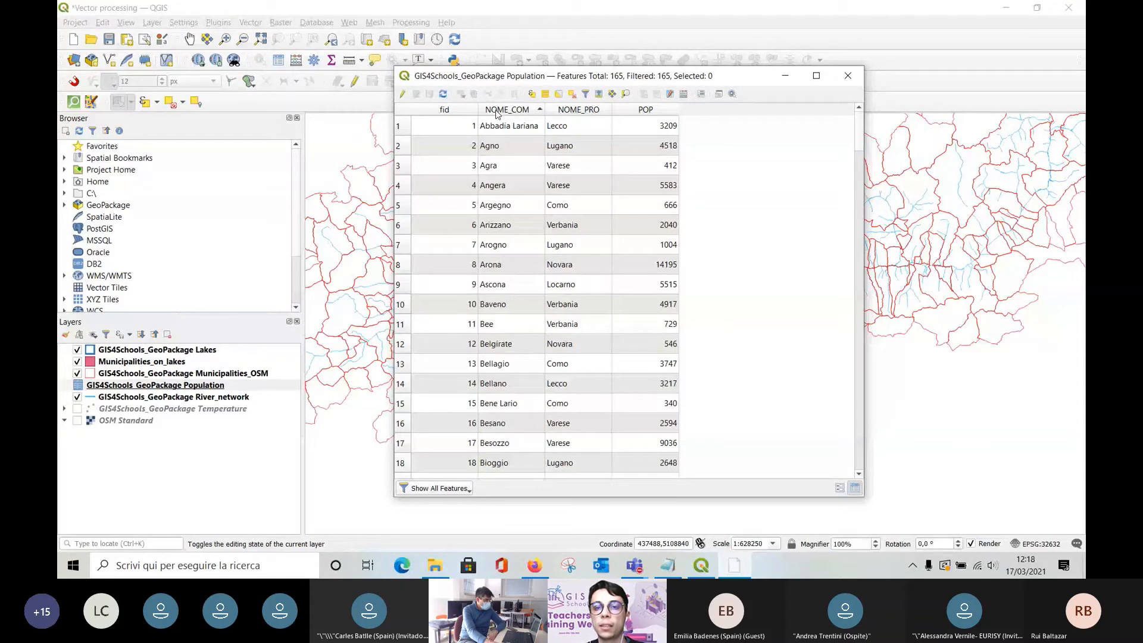
left_click(498, 111)
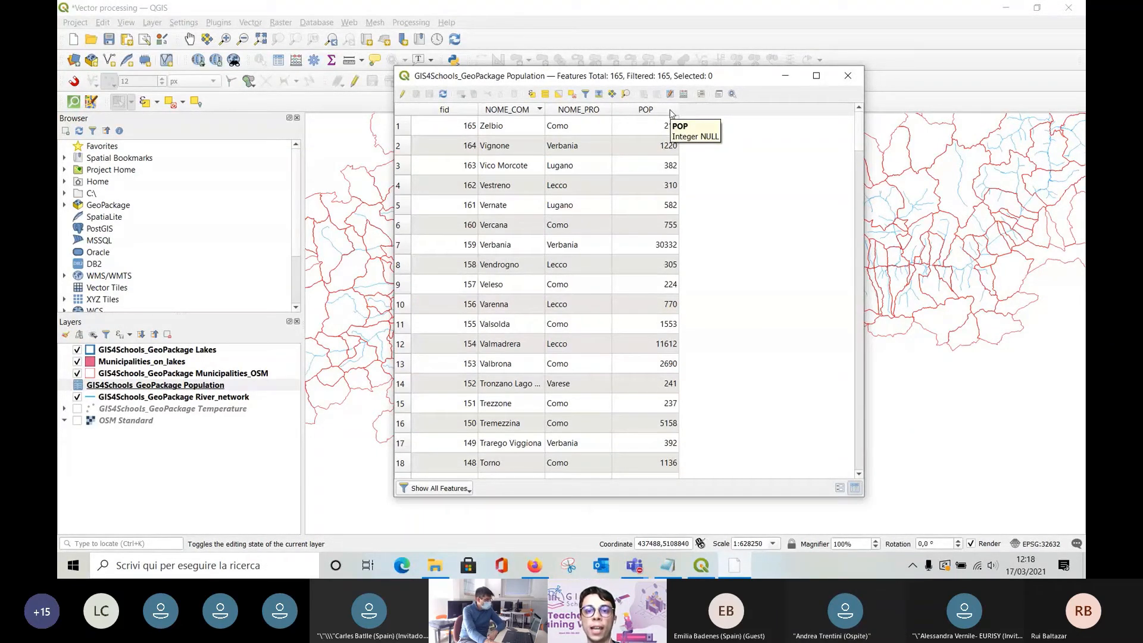
left_click(851, 77)
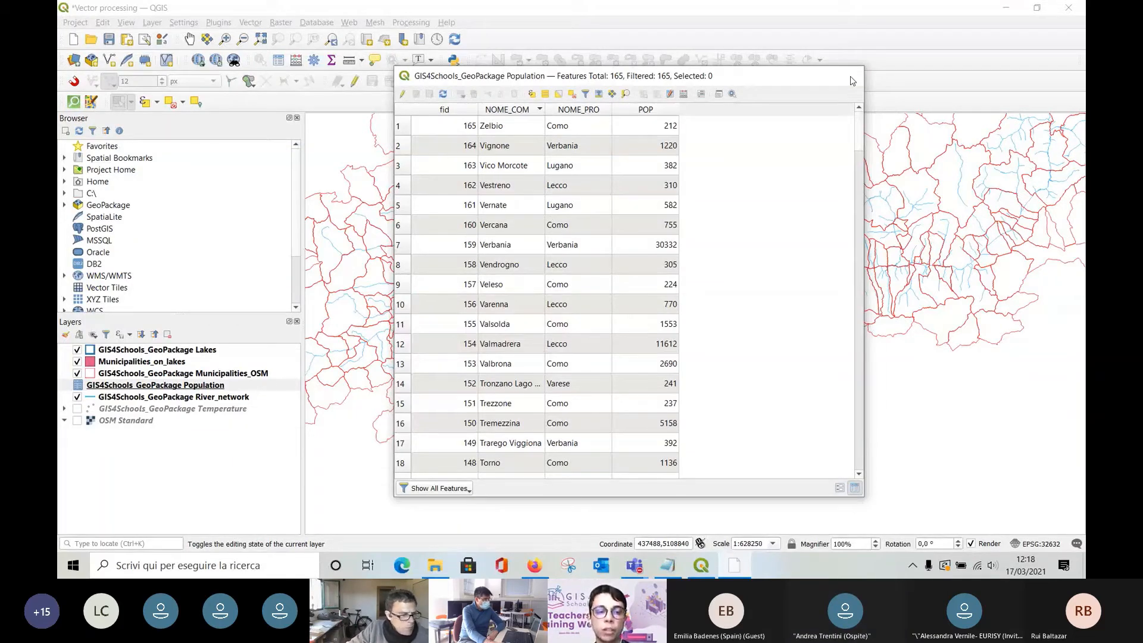
left_click(851, 77)
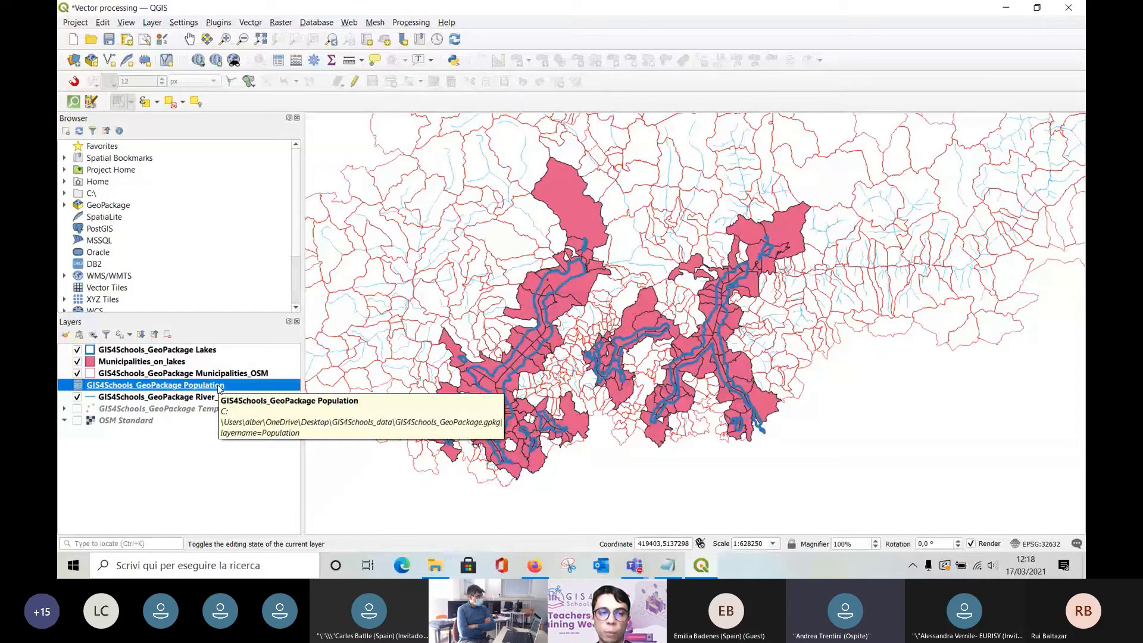
Start a new vector join in the layer properties of Municipalities_on_lakes.
left_click(137, 363)
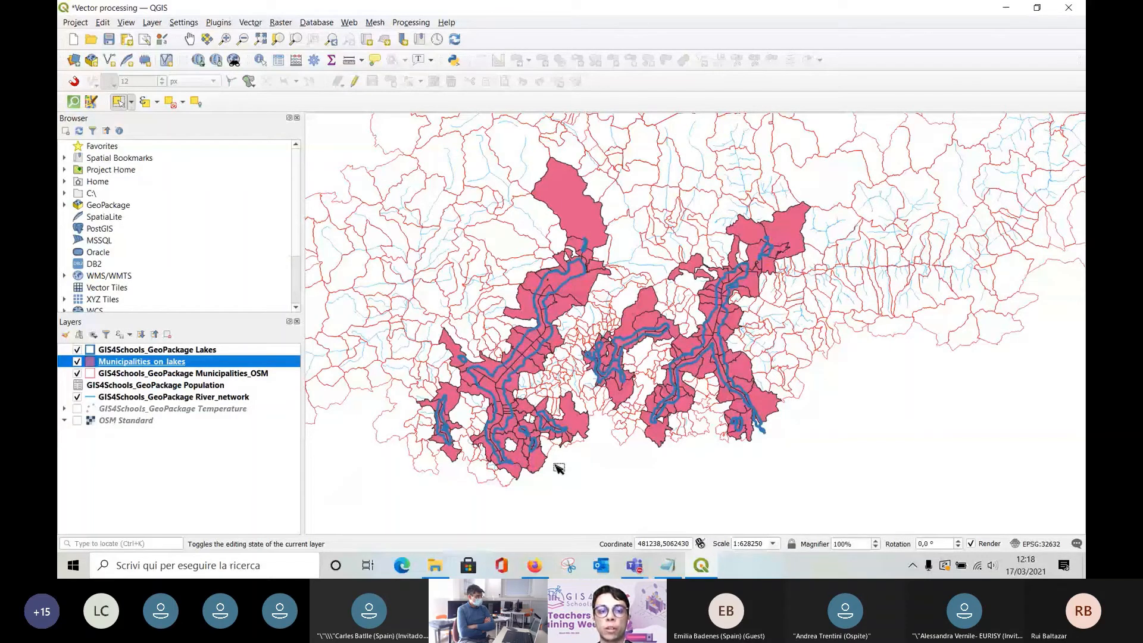
left_click(201, 386)
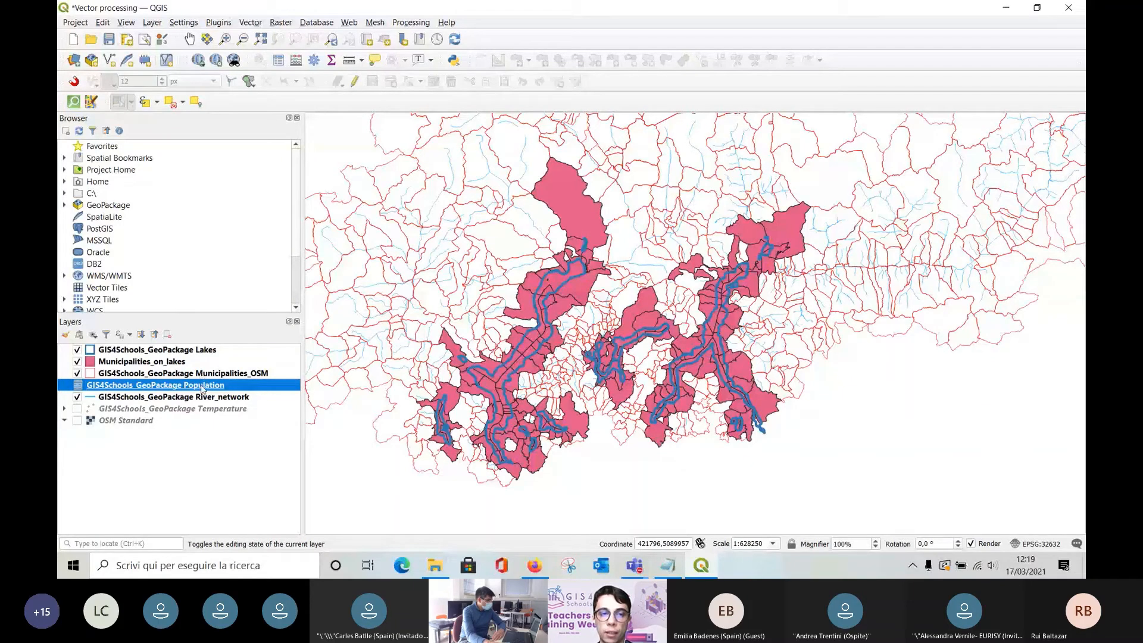
left_click(203, 364)
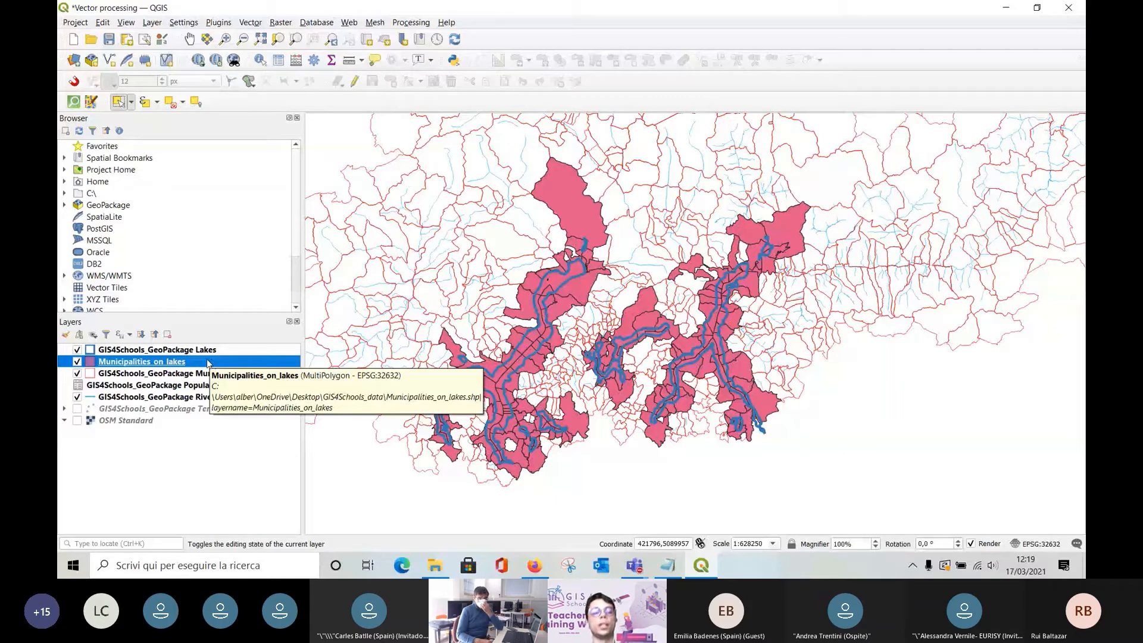
right_click(208, 364)
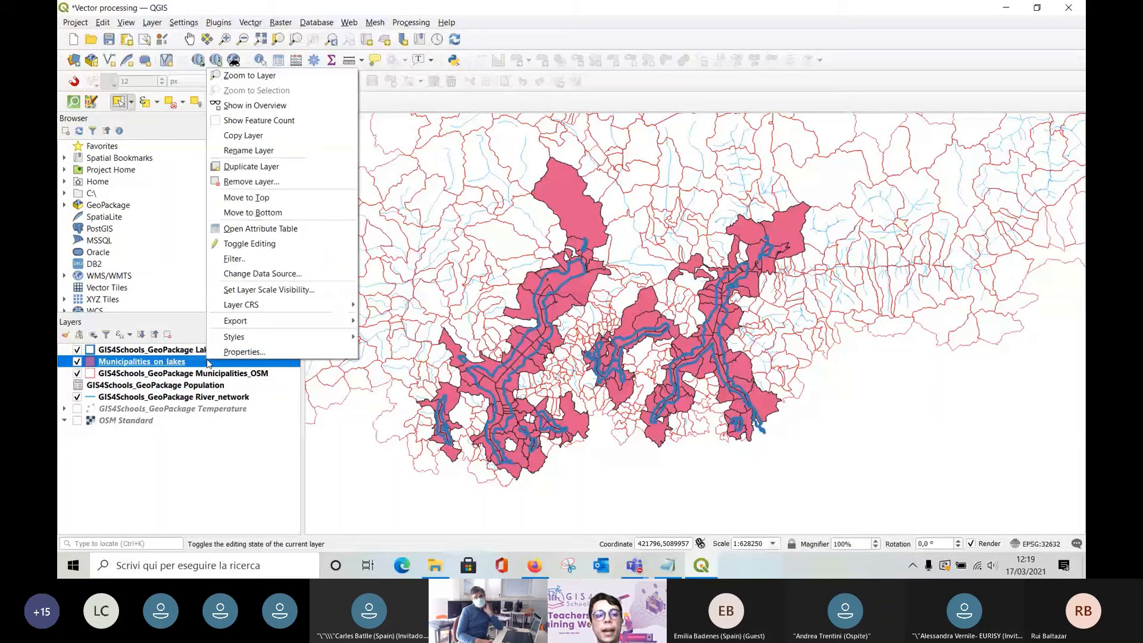
left_click(262, 353)
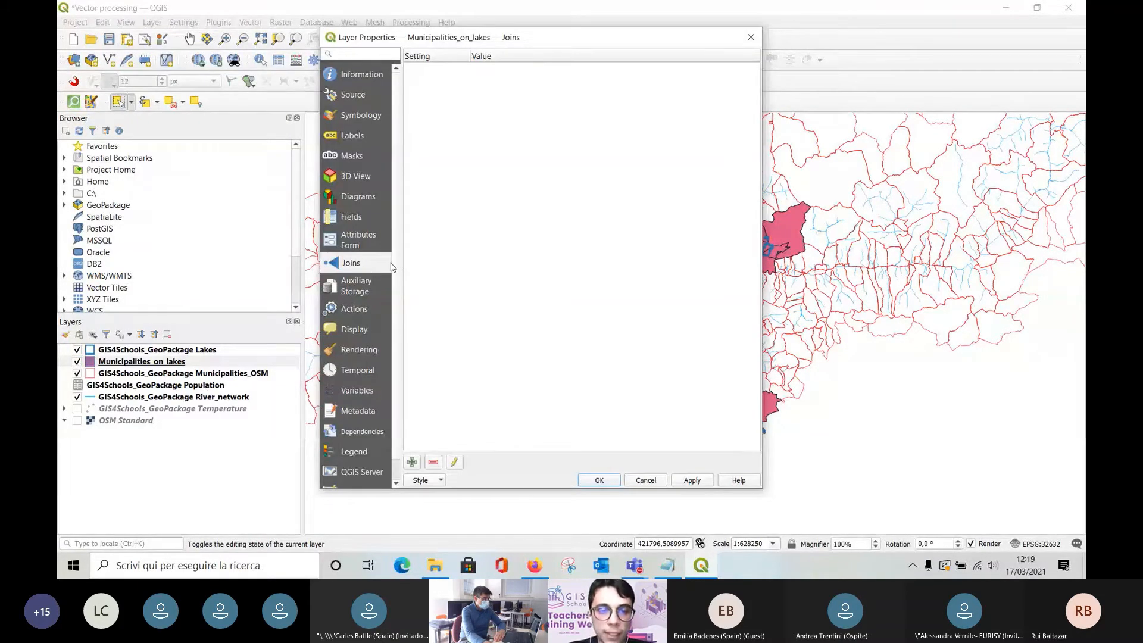
left_click(412, 462)
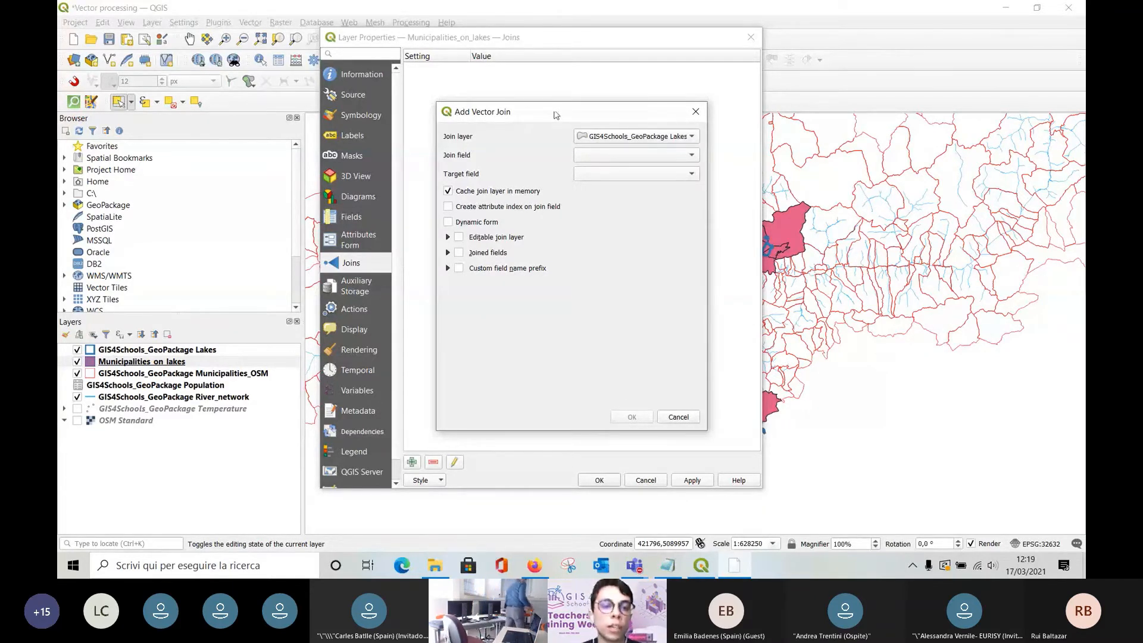
left_click_drag(556, 115, 553, 100)
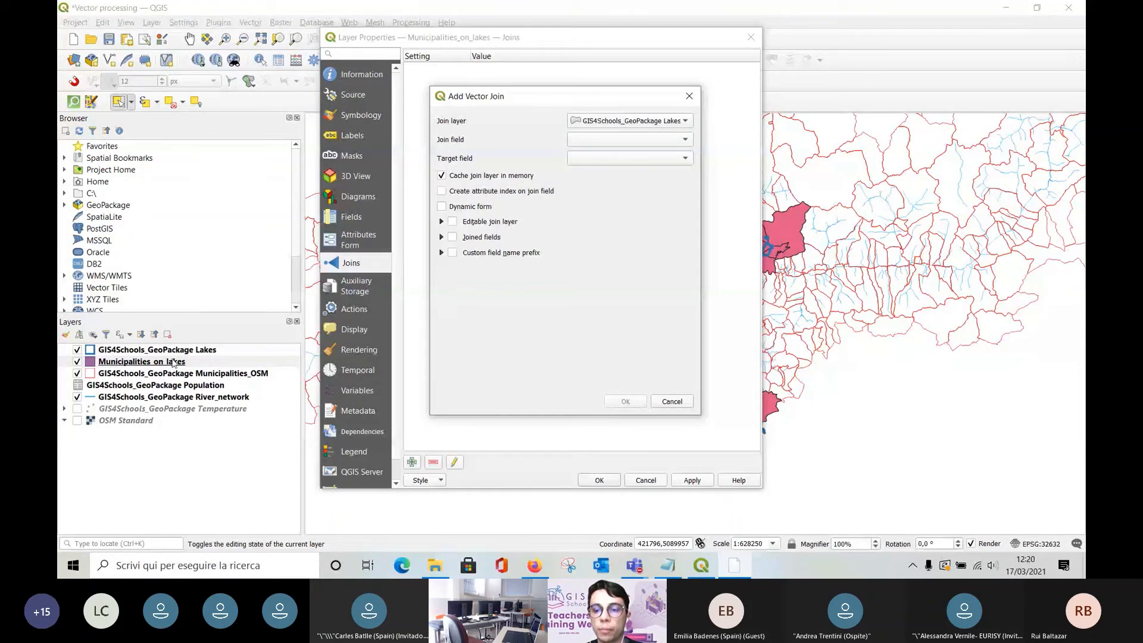
Join the GIS4Schools_GeoPackage Population layer to Municipalities_on_lakes with join field NOME_COM and target field name, and apply the layer properties.
left_click(641, 123)
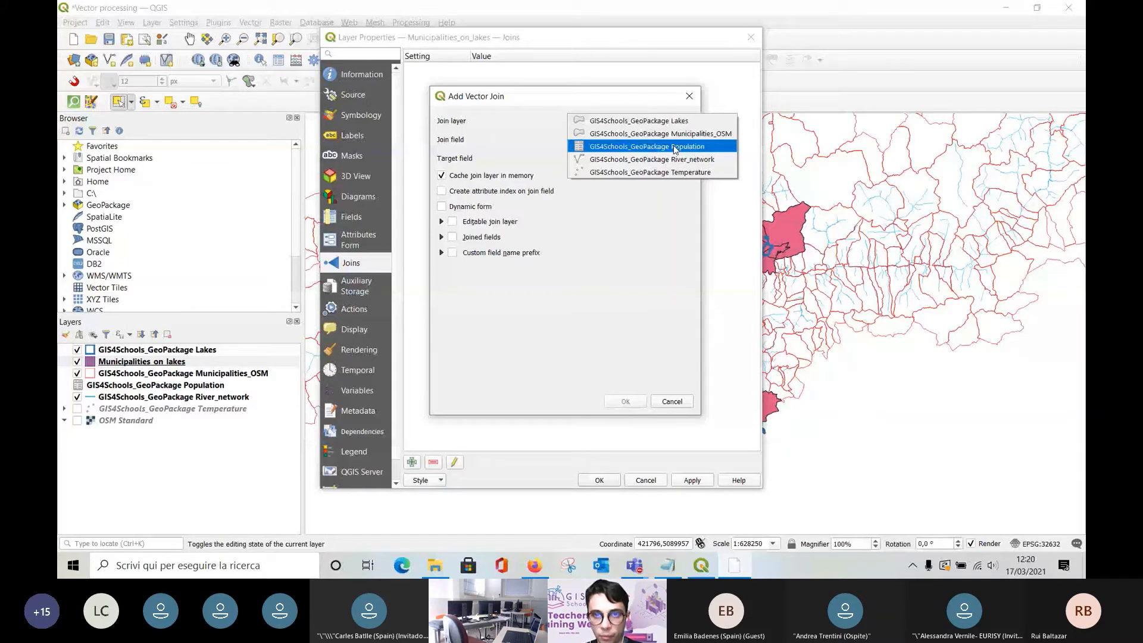
left_click(441, 125)
left_click(625, 121)
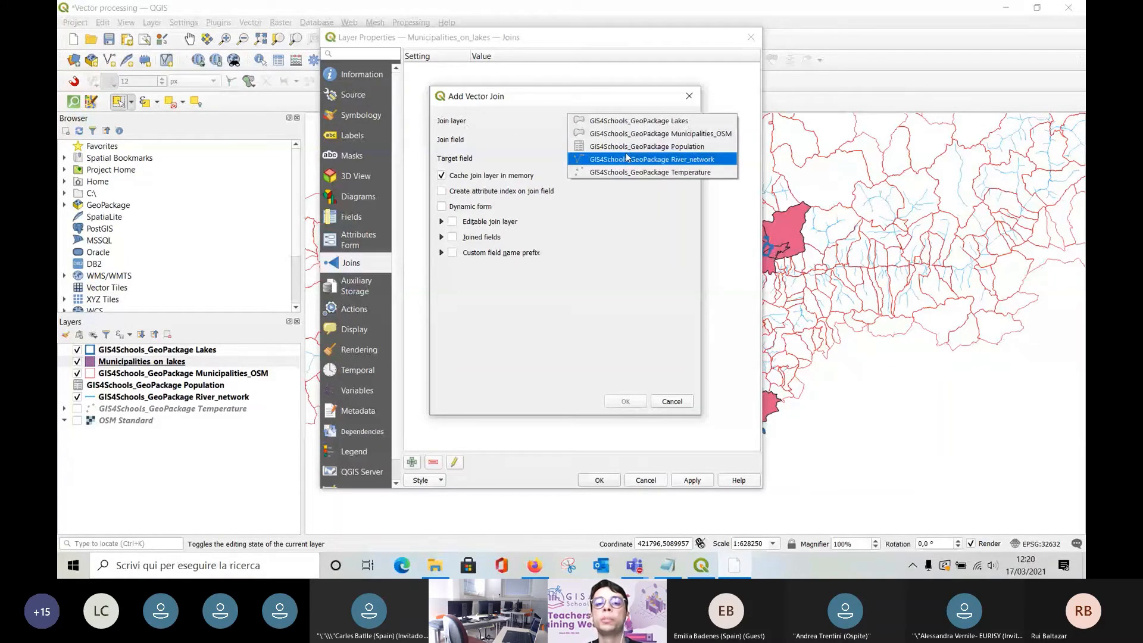
left_click(699, 149)
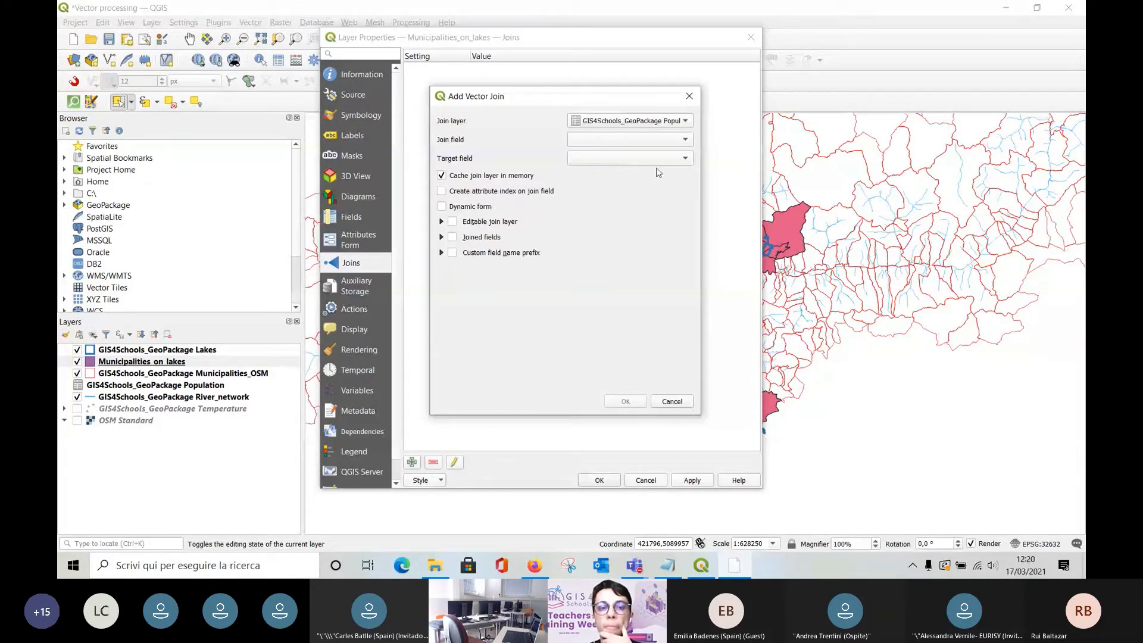
left_click(660, 140)
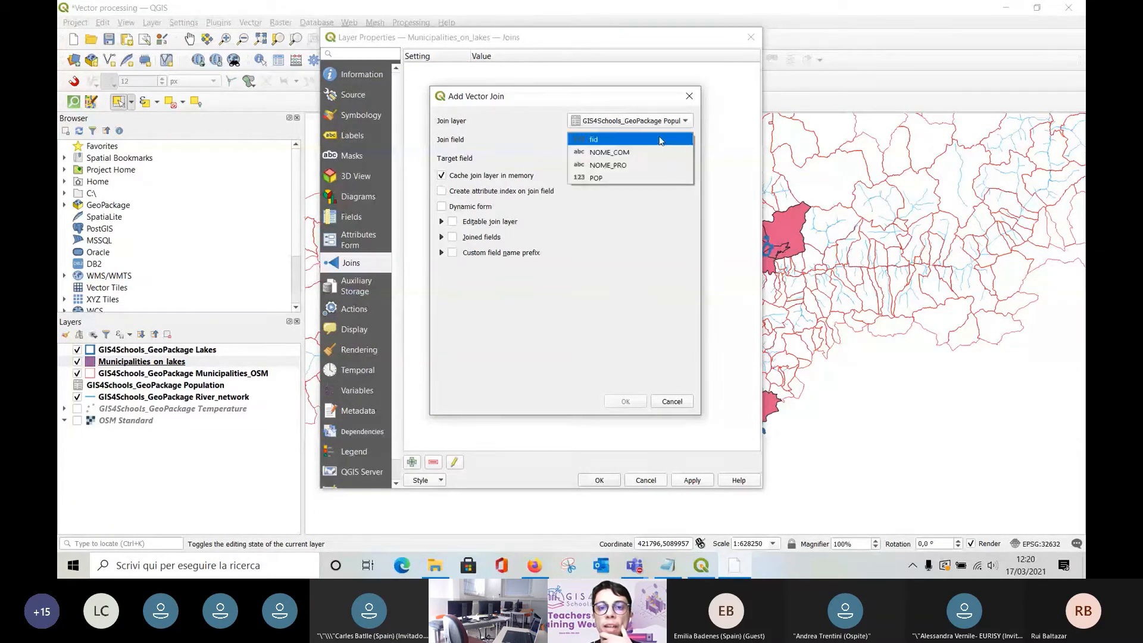
left_click(602, 153)
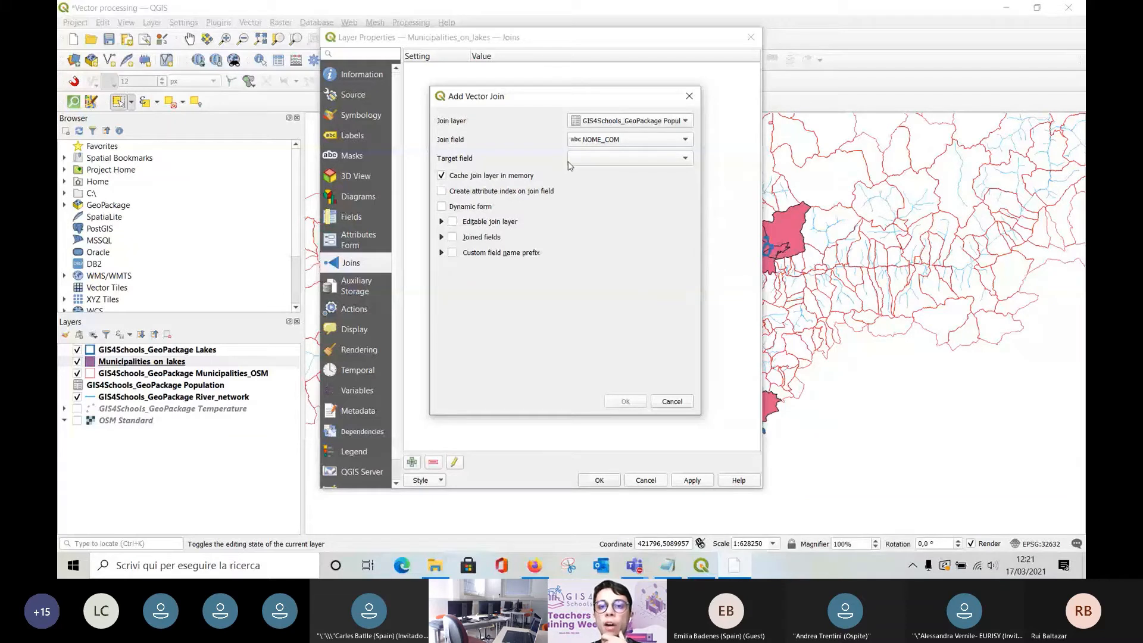
left_click(634, 160)
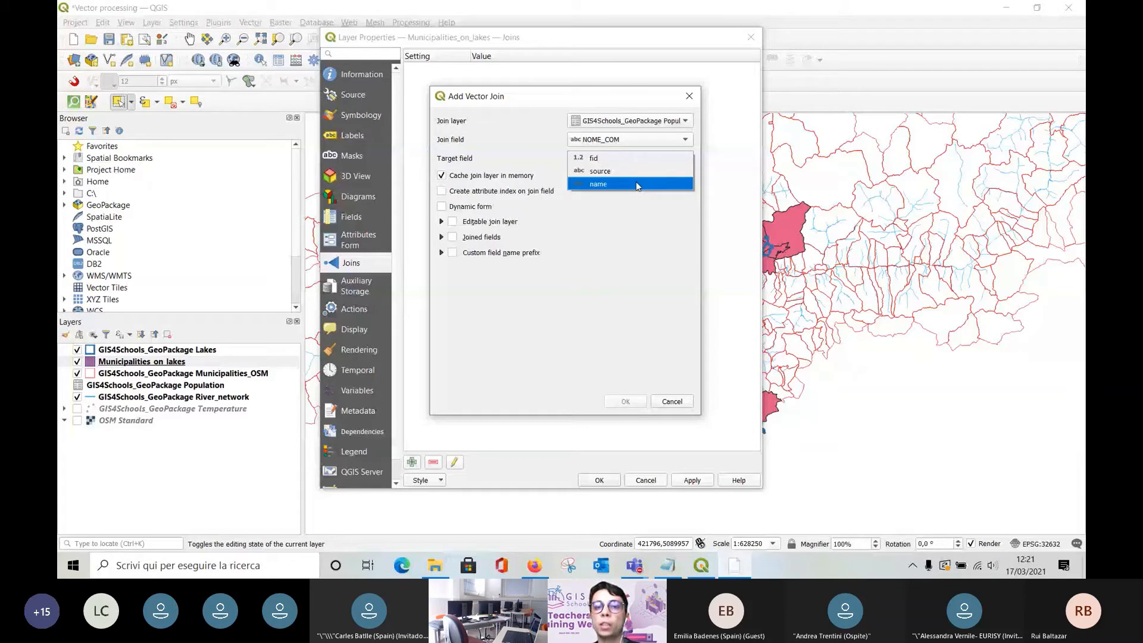
left_click(636, 185)
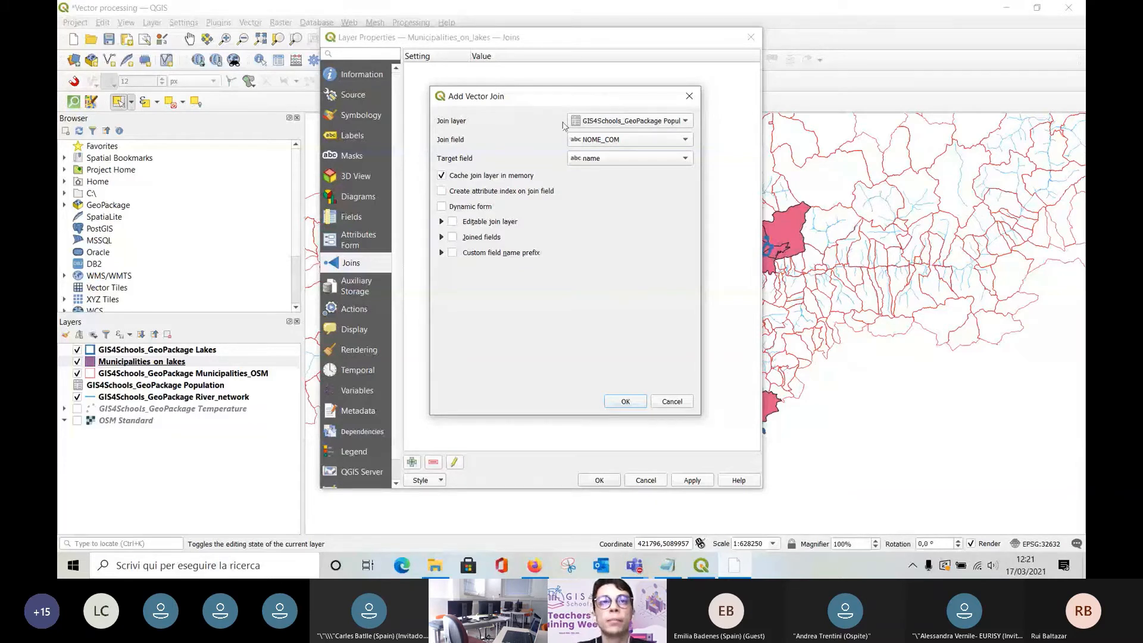
left_click(623, 402)
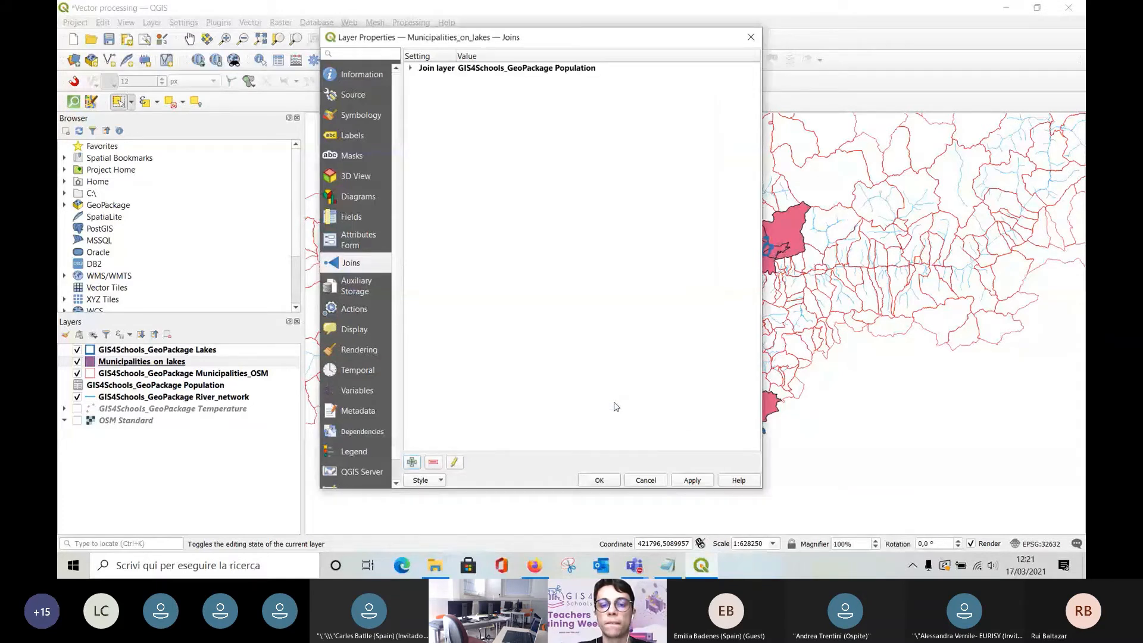
left_click(602, 483)
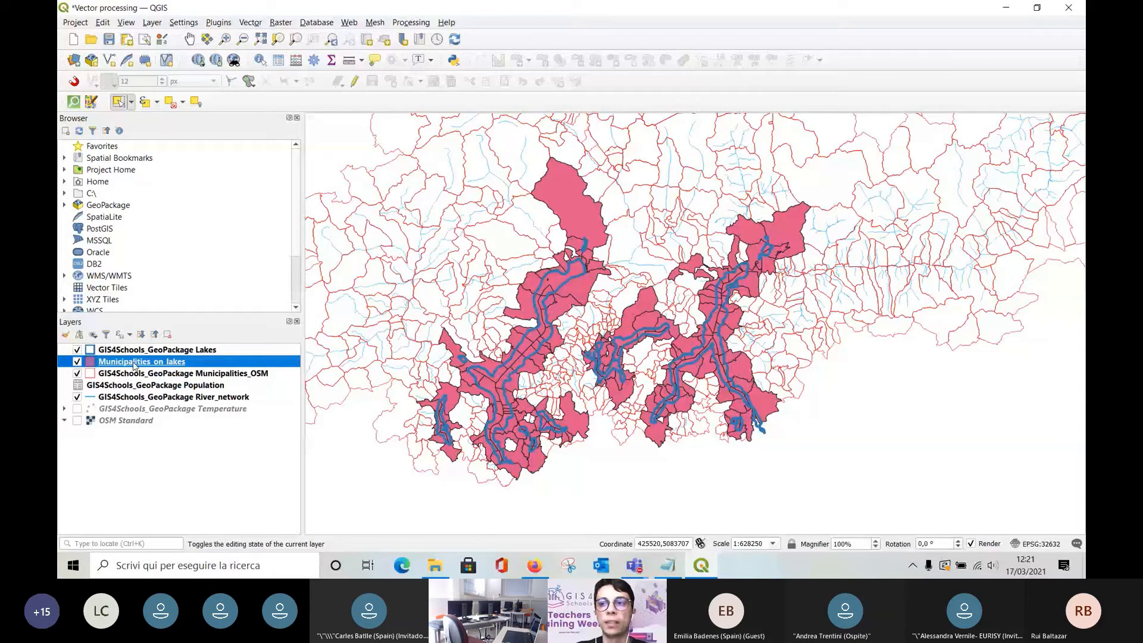
Review the joined population fields for the municipalities in a widened Municipalities_on_lakes attribute table.
right_click(191, 364)
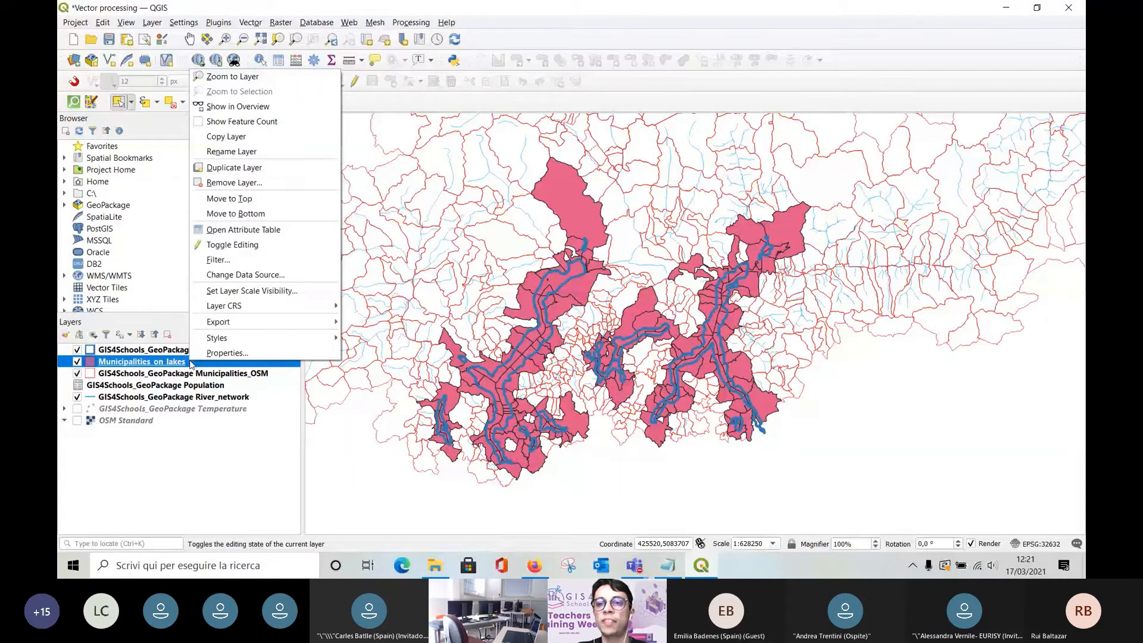
left_click(284, 231)
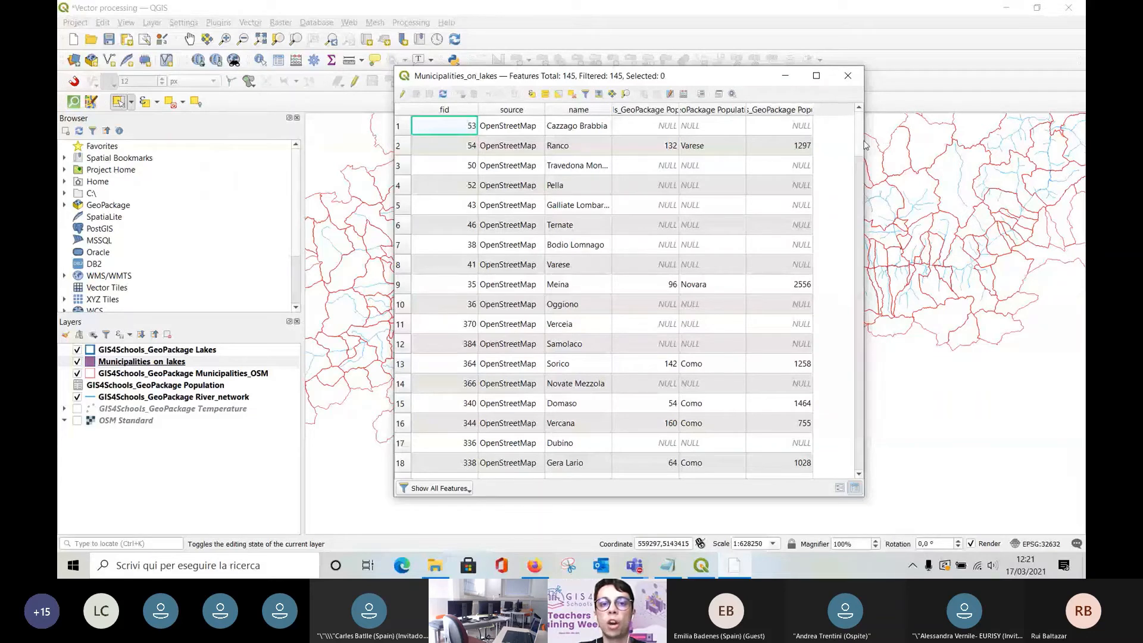
left_click_drag(865, 145, 1040, 136)
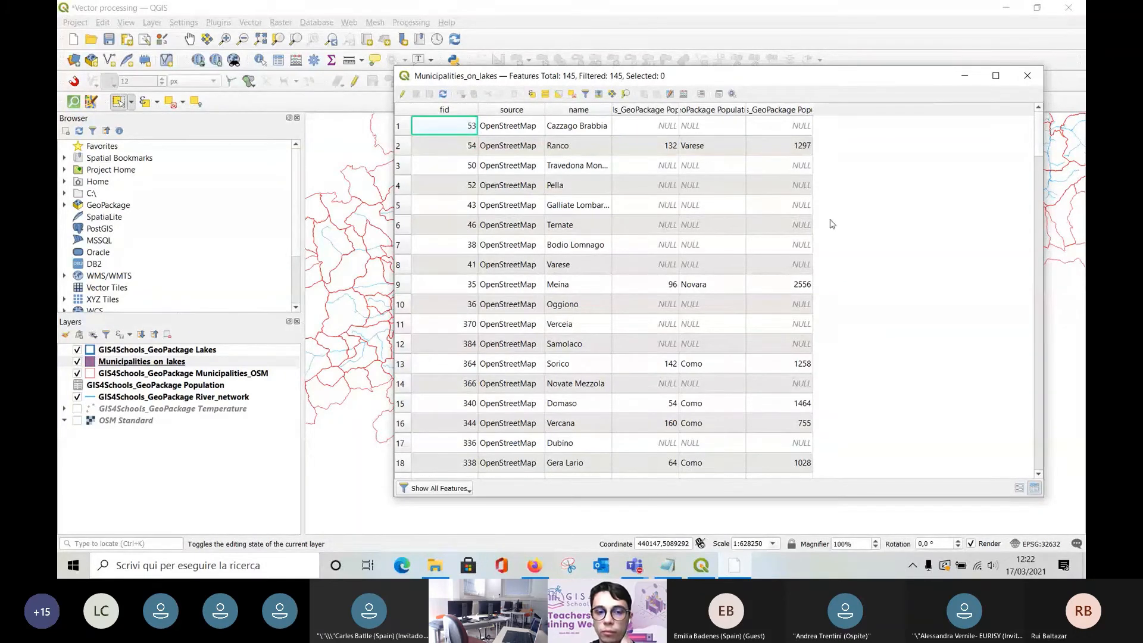
scroll(738, 265, "down", 8)
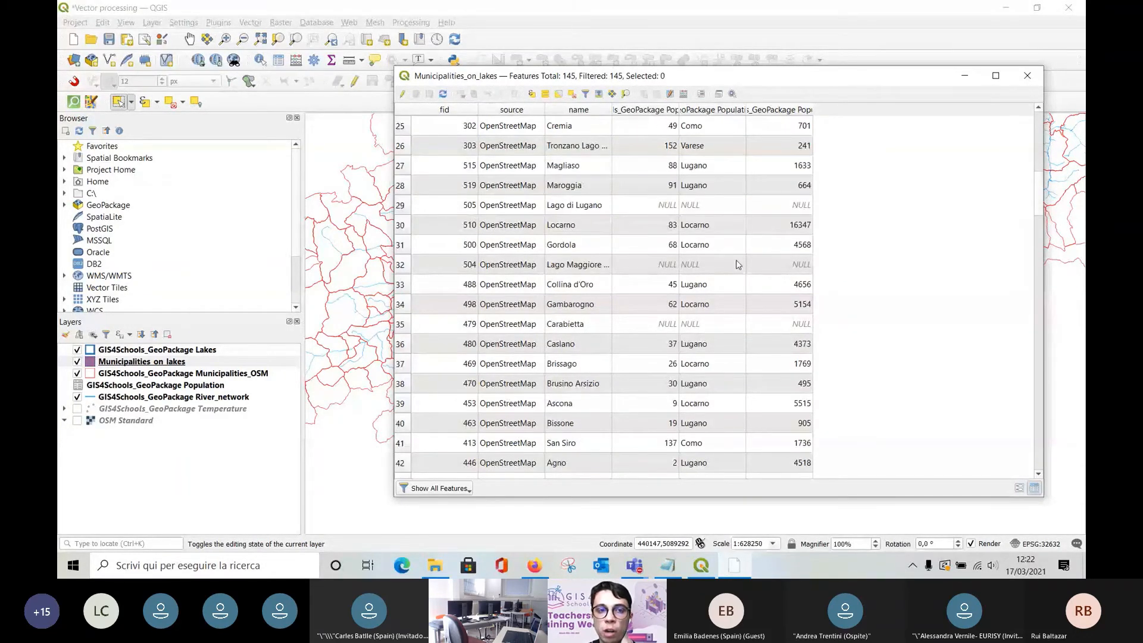
scroll(741, 286, "down", 3)
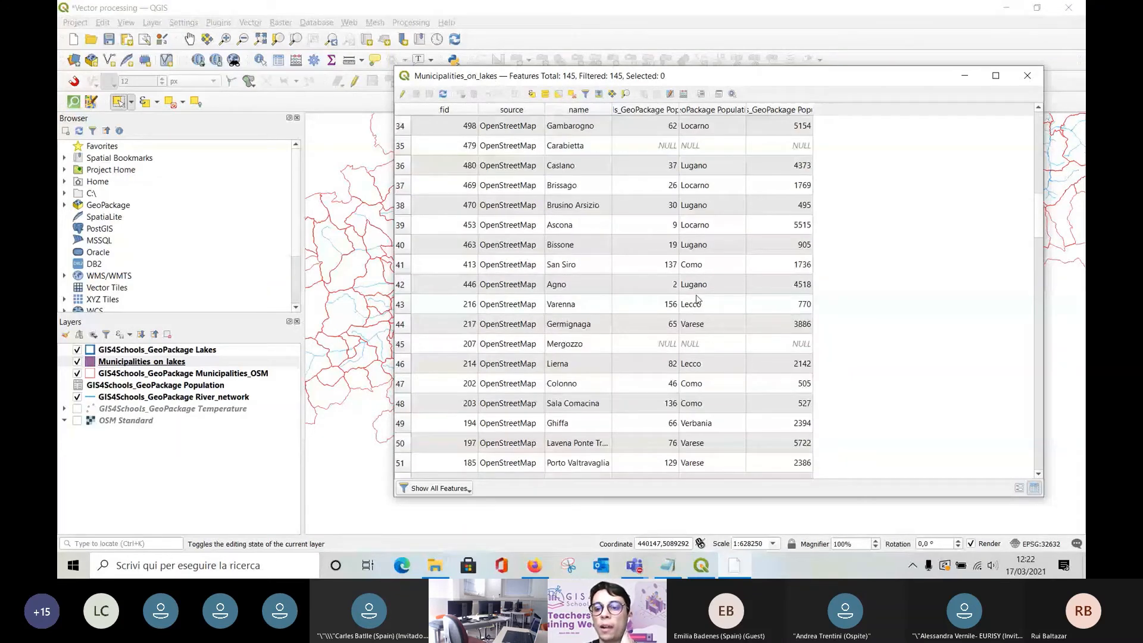
scroll(697, 299, "down", 3)
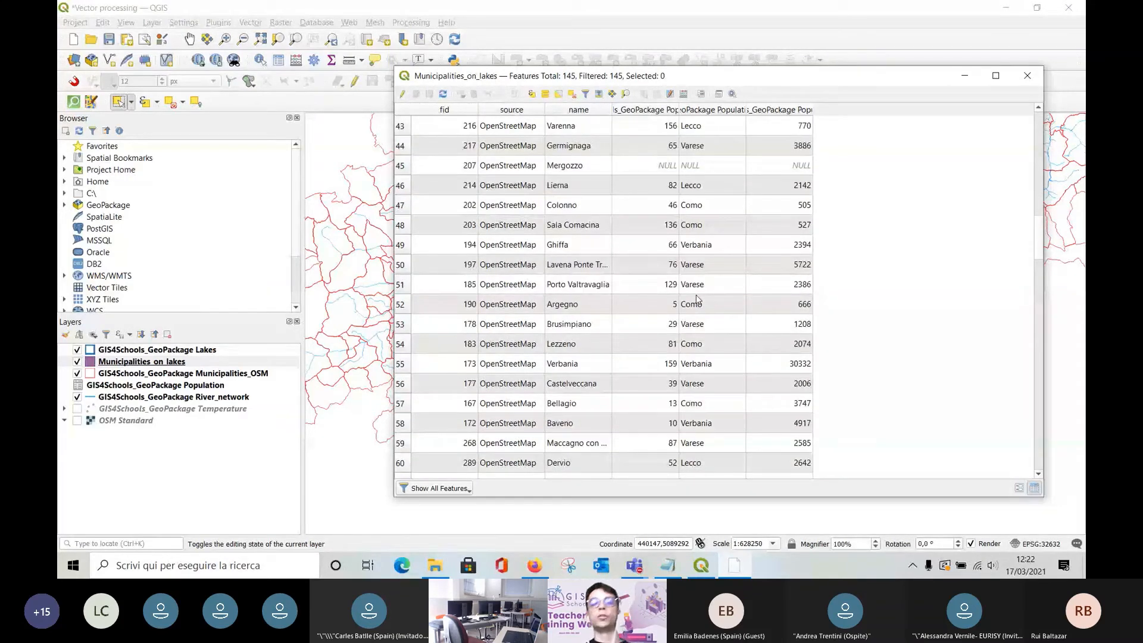
scroll(698, 299, "down", 20)
scroll(698, 299, "up", 20)
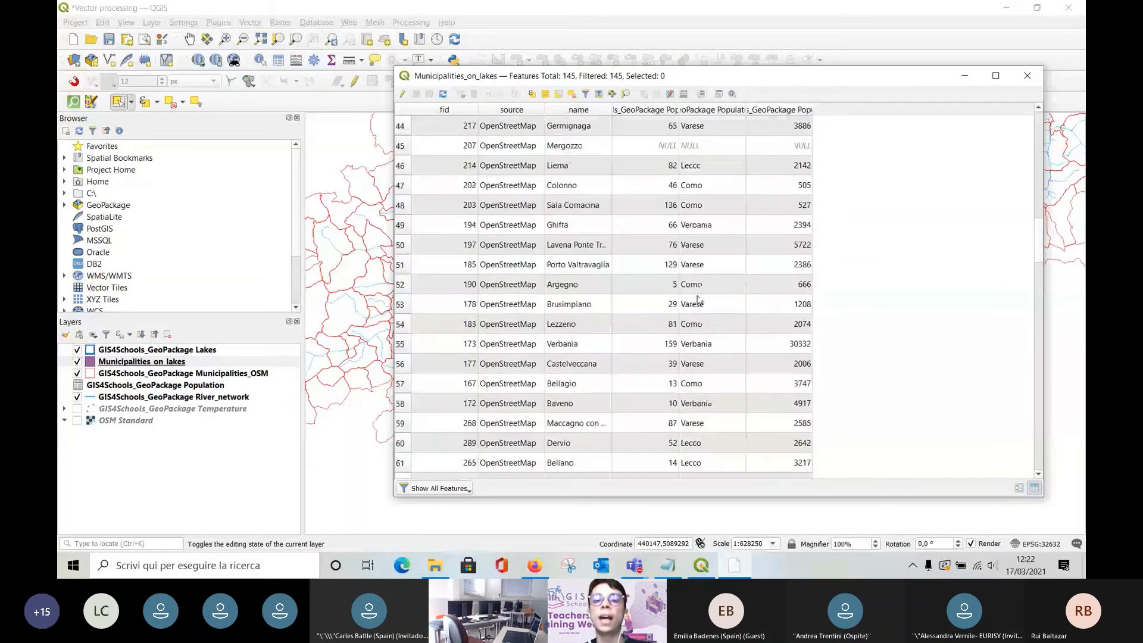
Check the Municipalities_on_lakes attribute table for municipalities with and without joined population data, and close it.
scroll(698, 299, "up", 2)
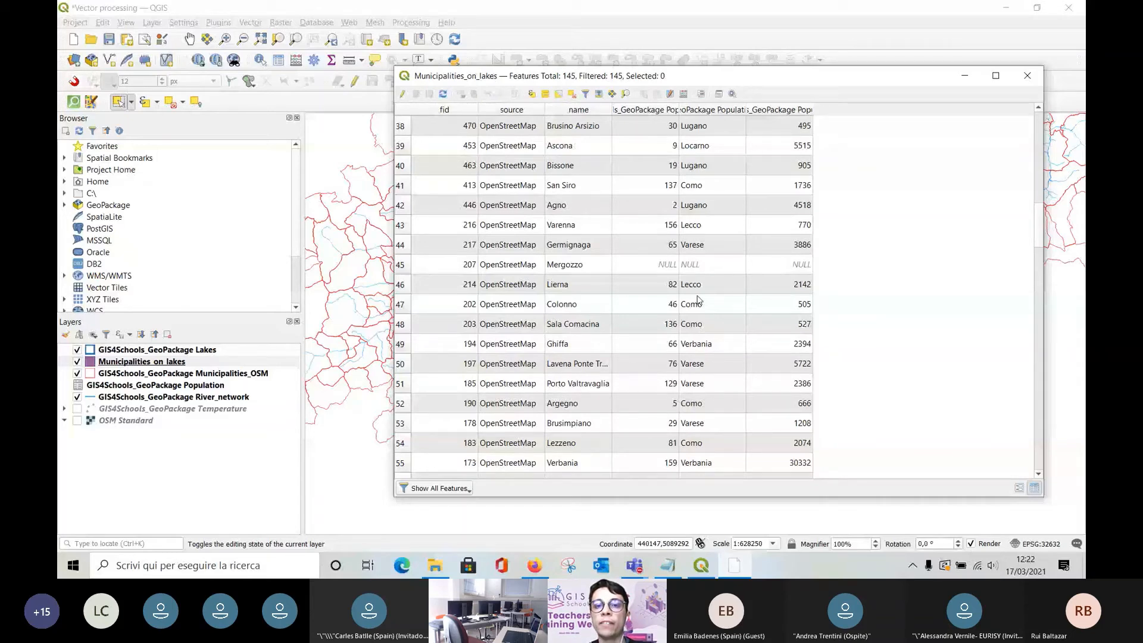
scroll(698, 299, "up", 12)
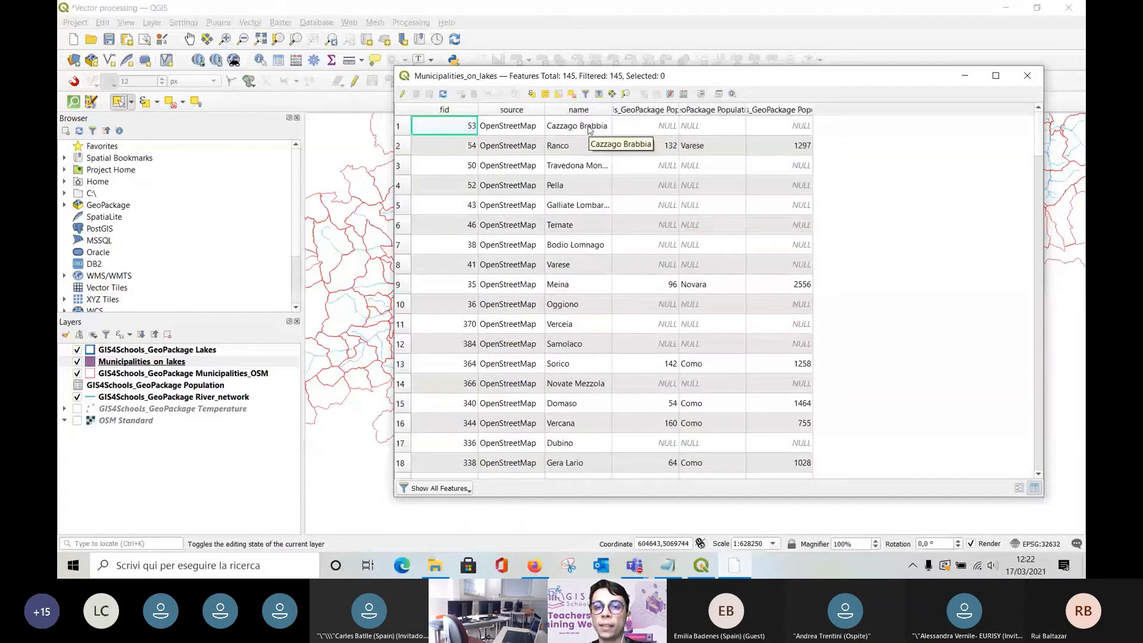
scroll(572, 153, "down", 2)
scroll(571, 154, "down", 1)
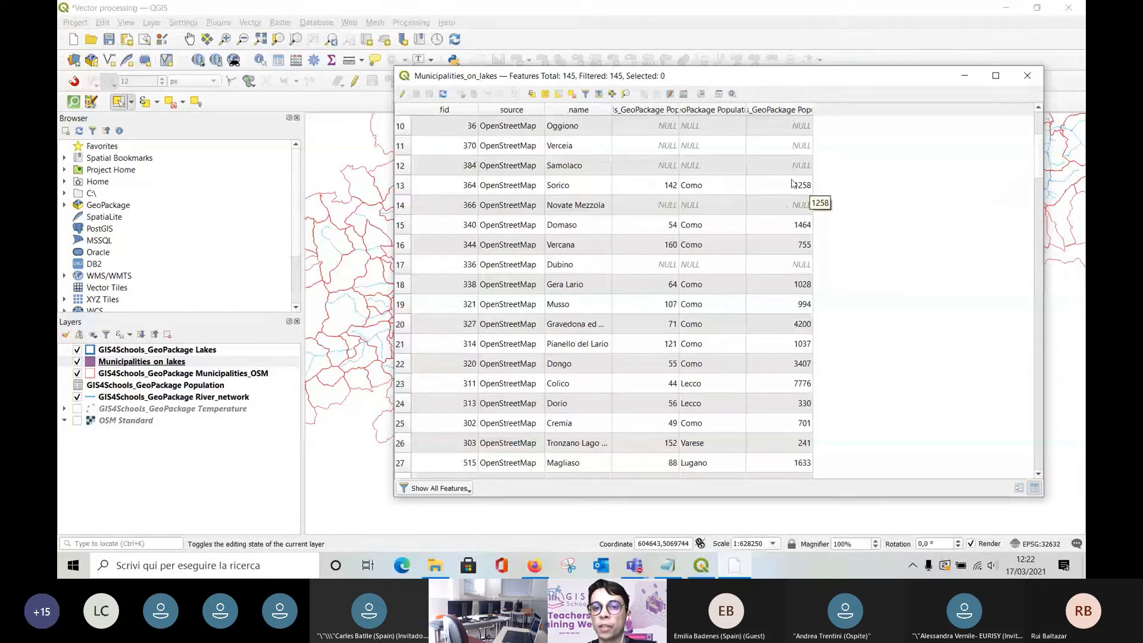
scroll(806, 240, "up", 3)
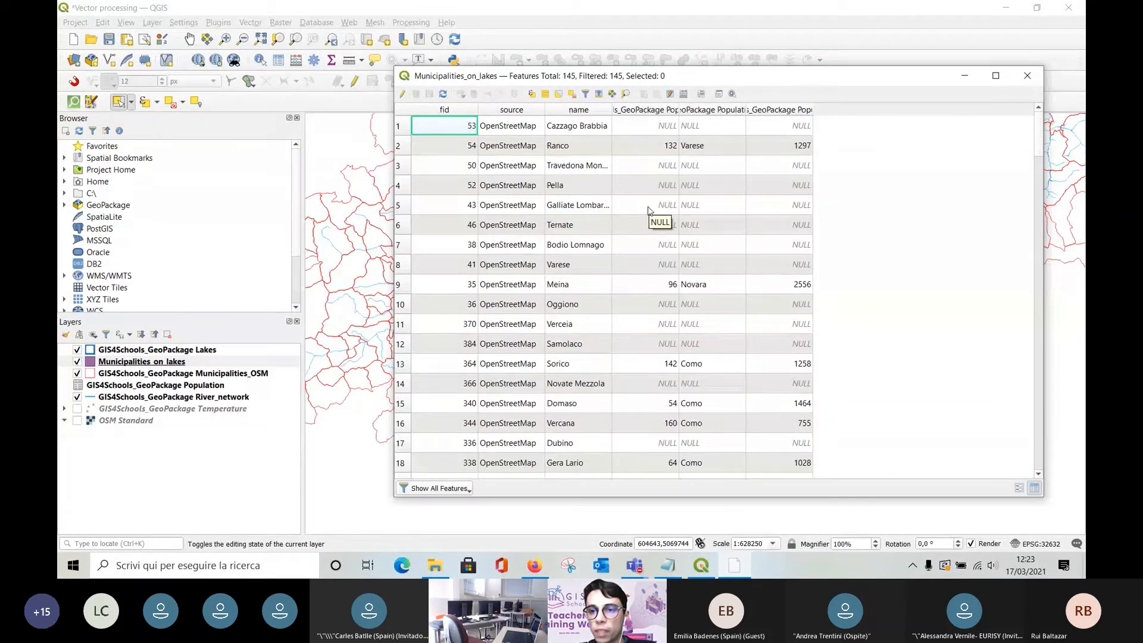
left_click_drag(392, 139, 394, 138)
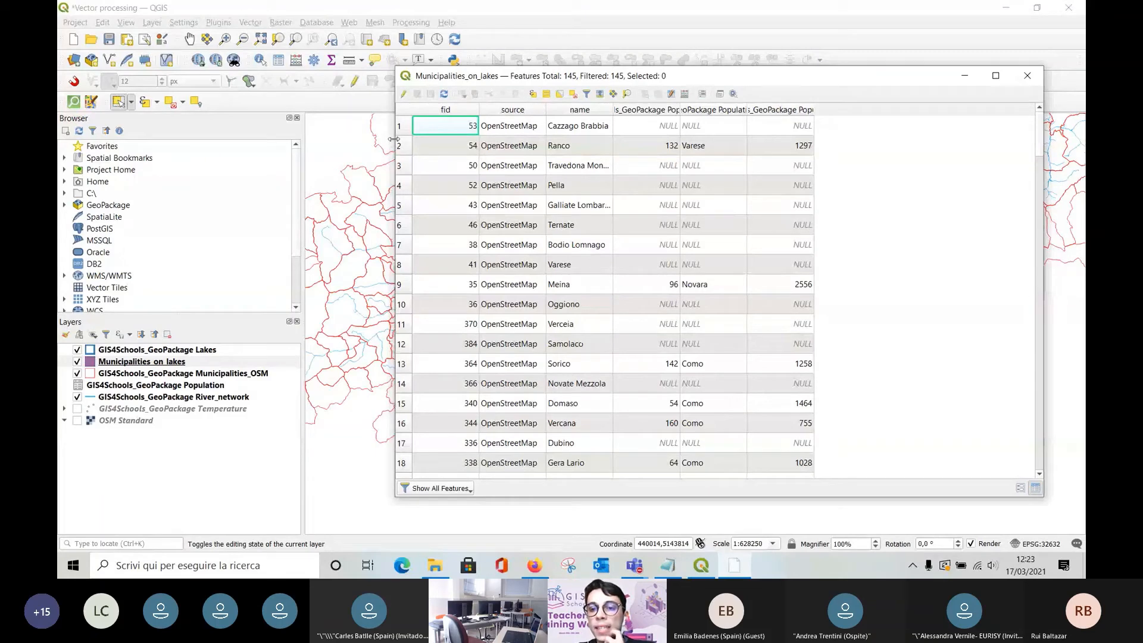
left_click_drag(394, 139, 560, 139)
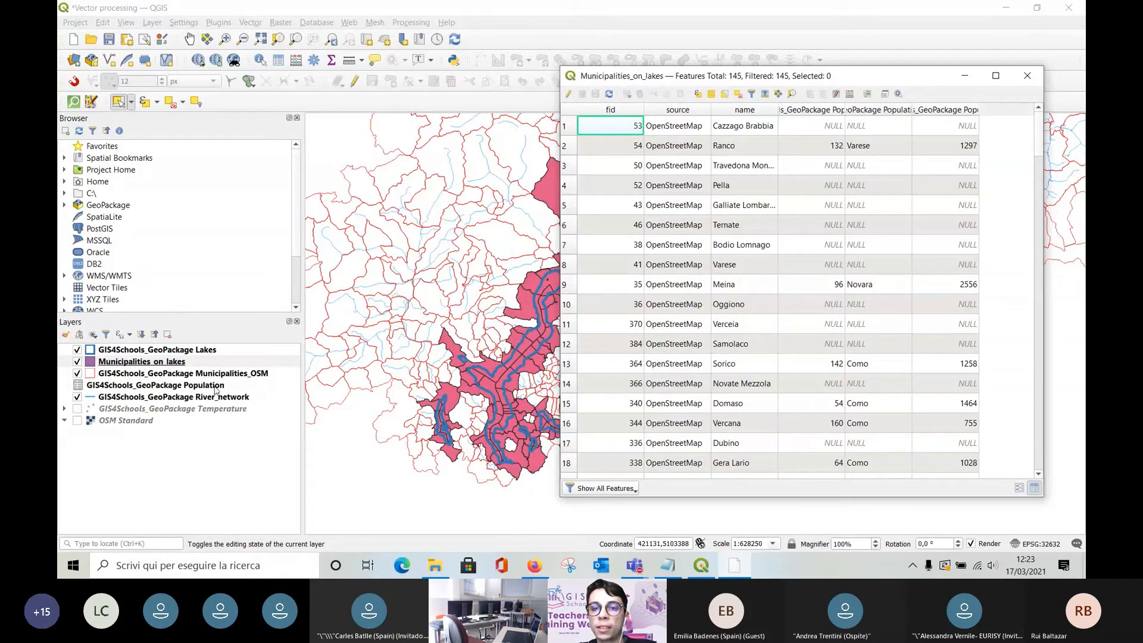
left_click_drag(598, 77, 463, 58)
scroll(903, 123, "down", 2)
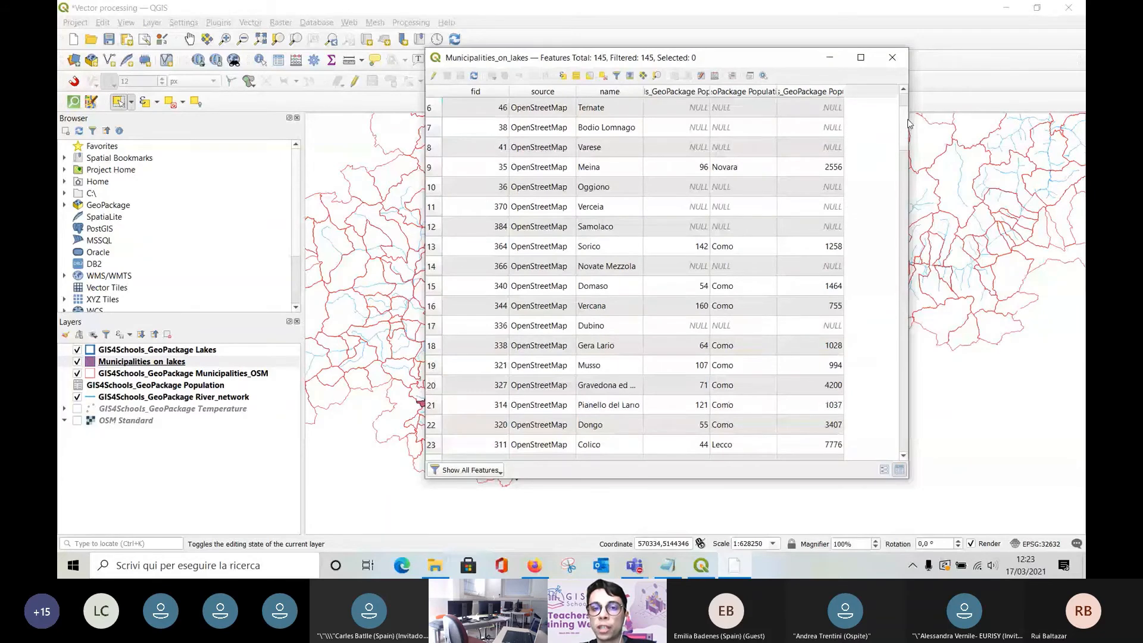
left_click_drag(907, 123, 907, 167)
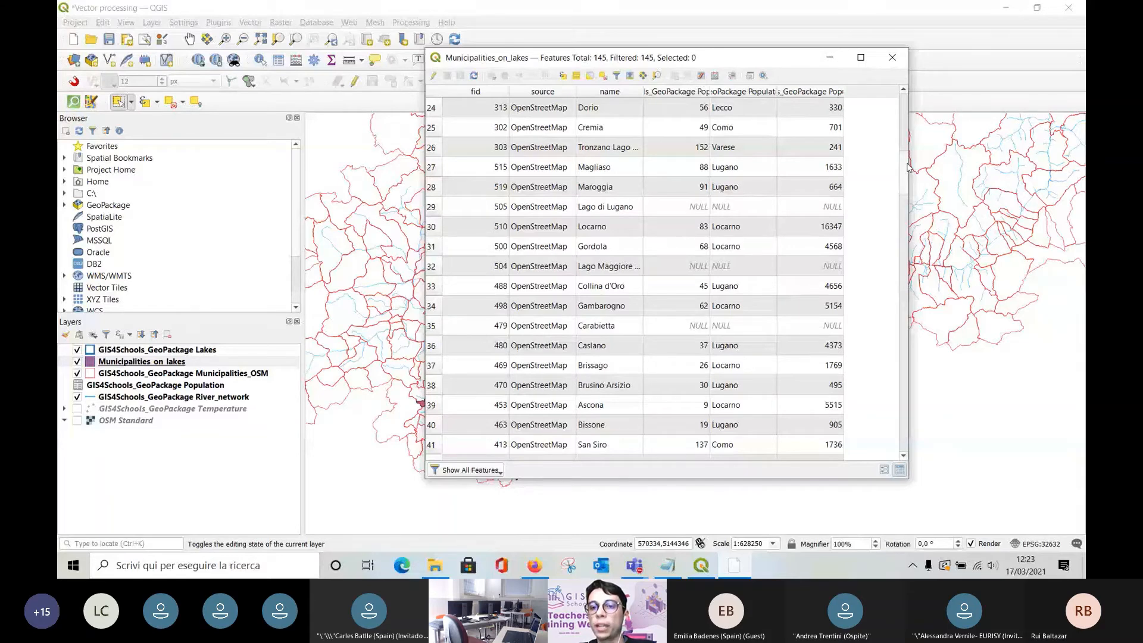
left_click_drag(909, 167, 888, 168)
scroll(723, 211, "up", 5)
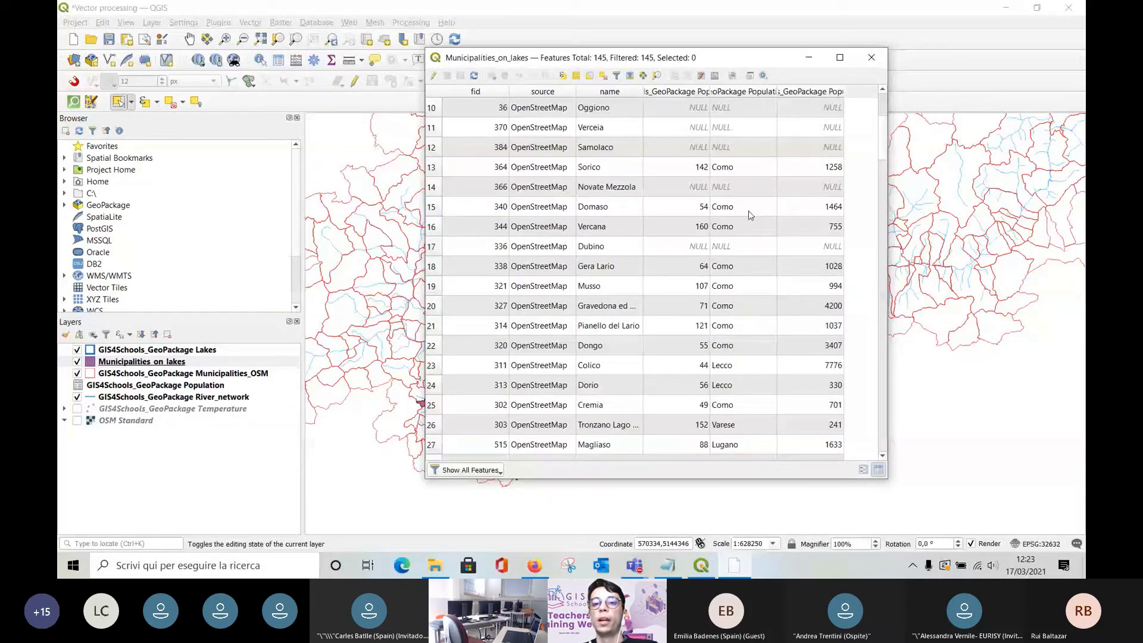
left_click(871, 58)
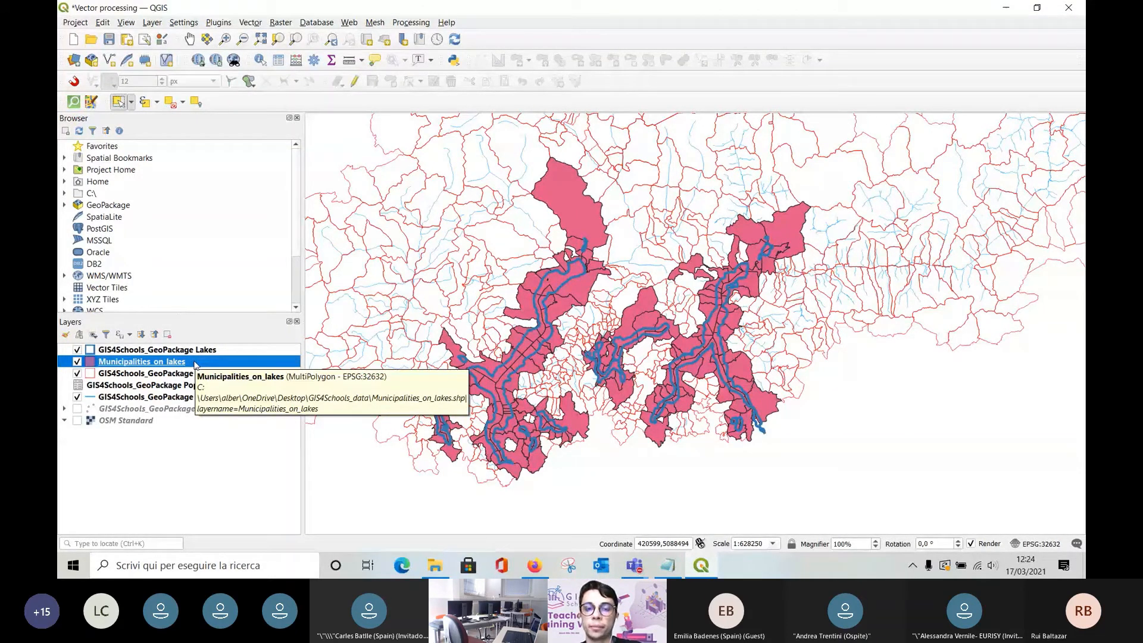
Export the joined Municipalities_on_lakes layer as ESRI Shapefile Municipalities_on_lakes_pop in the GIS4Schools_data folder and add it to the map.
right_click(195, 364)
mouse_move(286, 321)
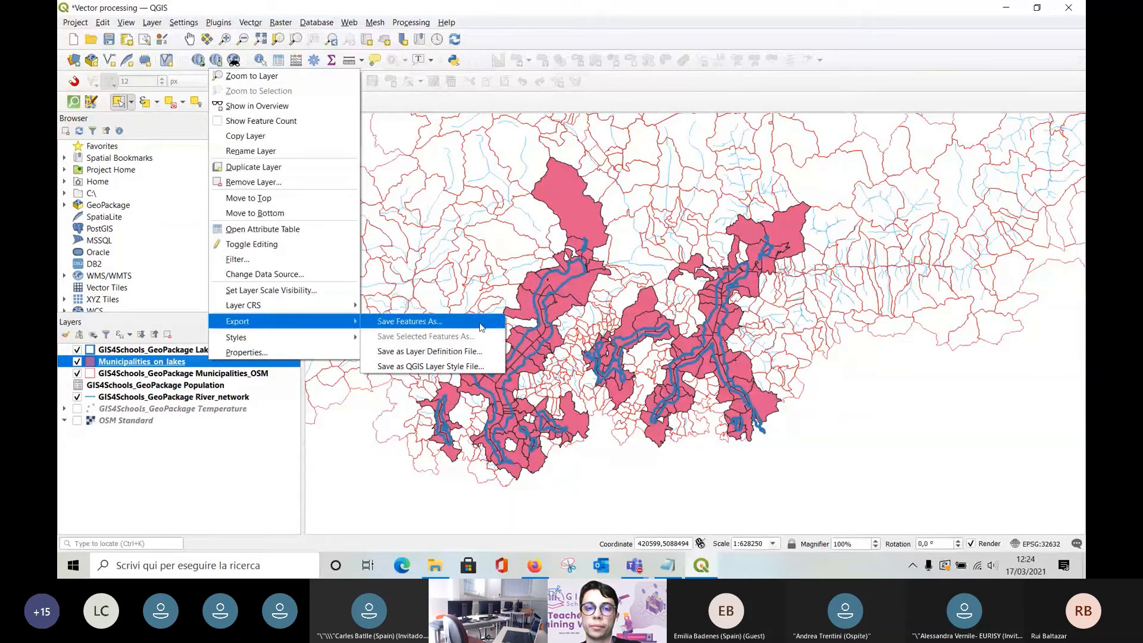
left_click(483, 327)
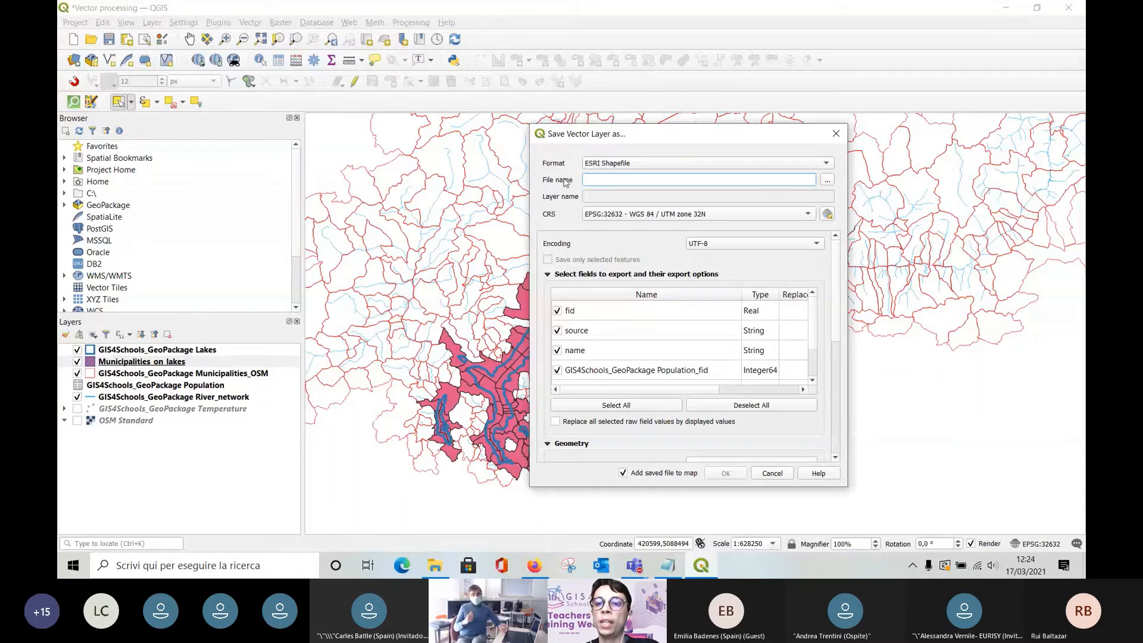
left_click(827, 179)
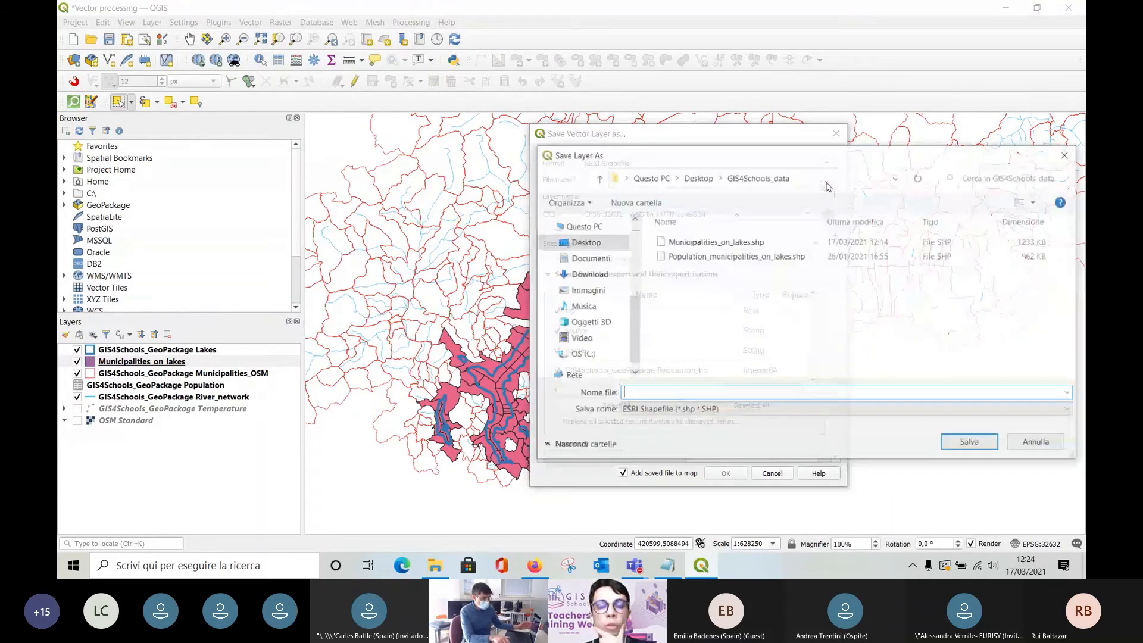
left_click_drag(756, 147, 639, 135)
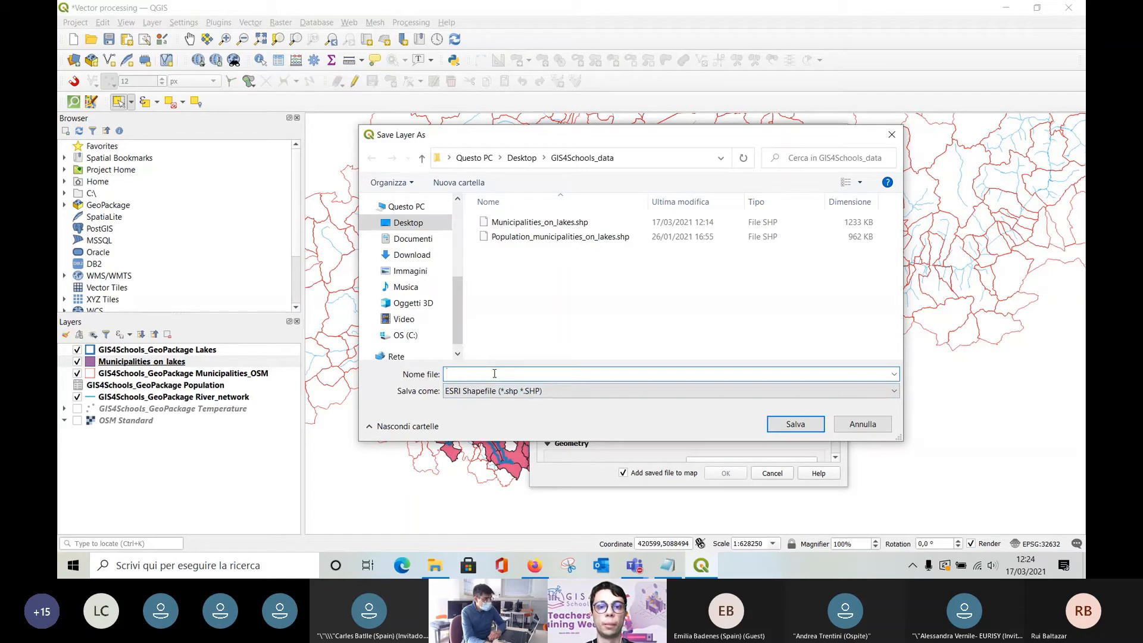
type("Municip")
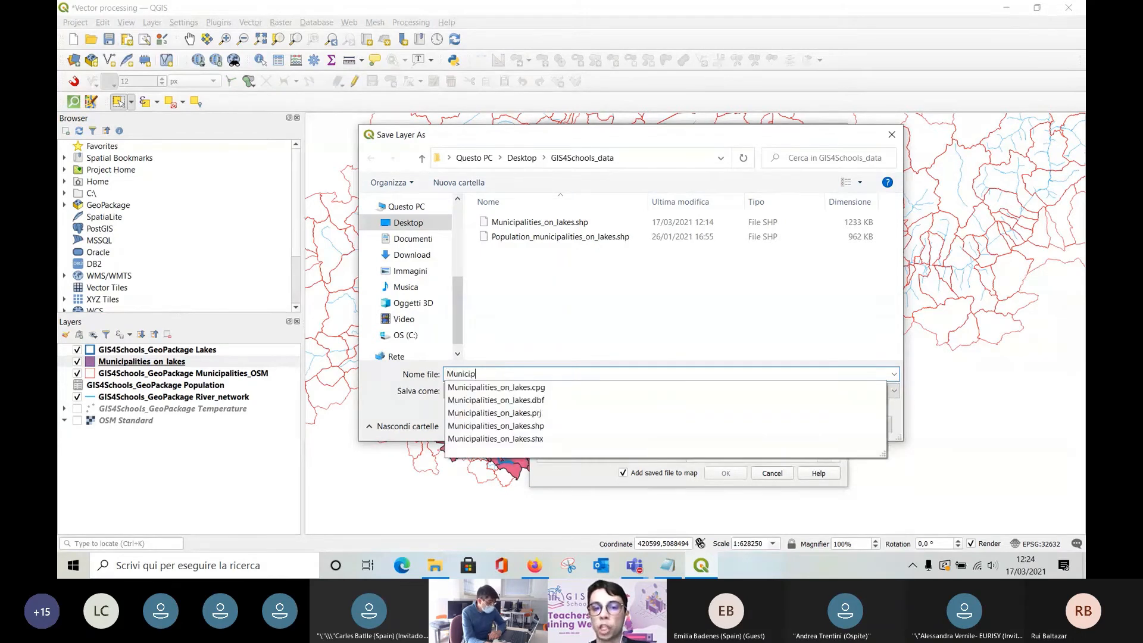
type("alities_on_lakes")
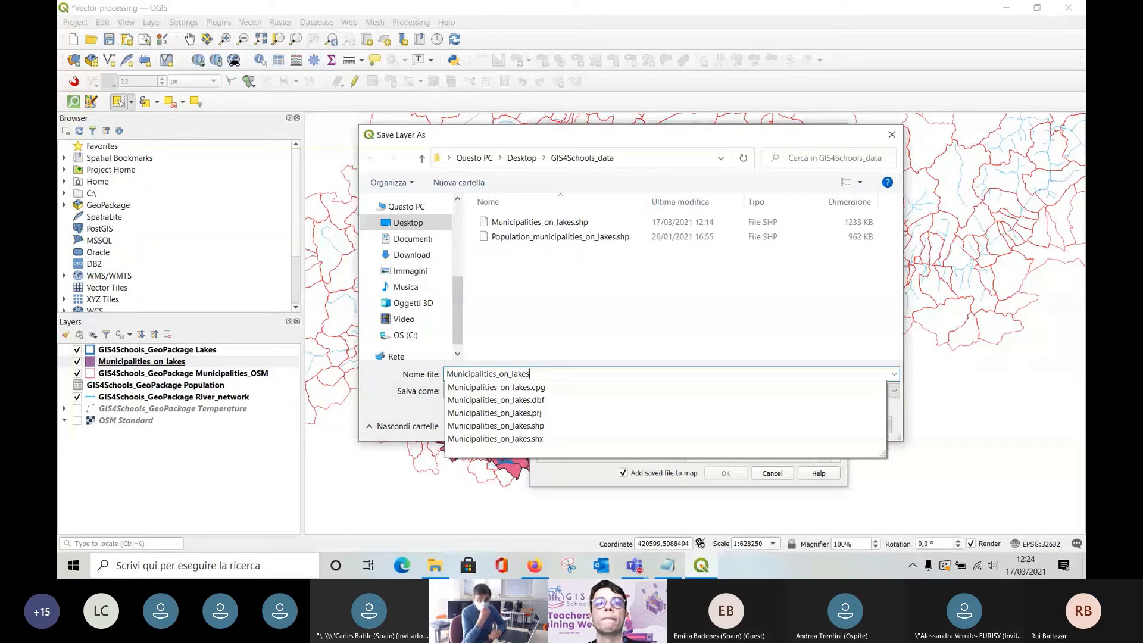
type("_")
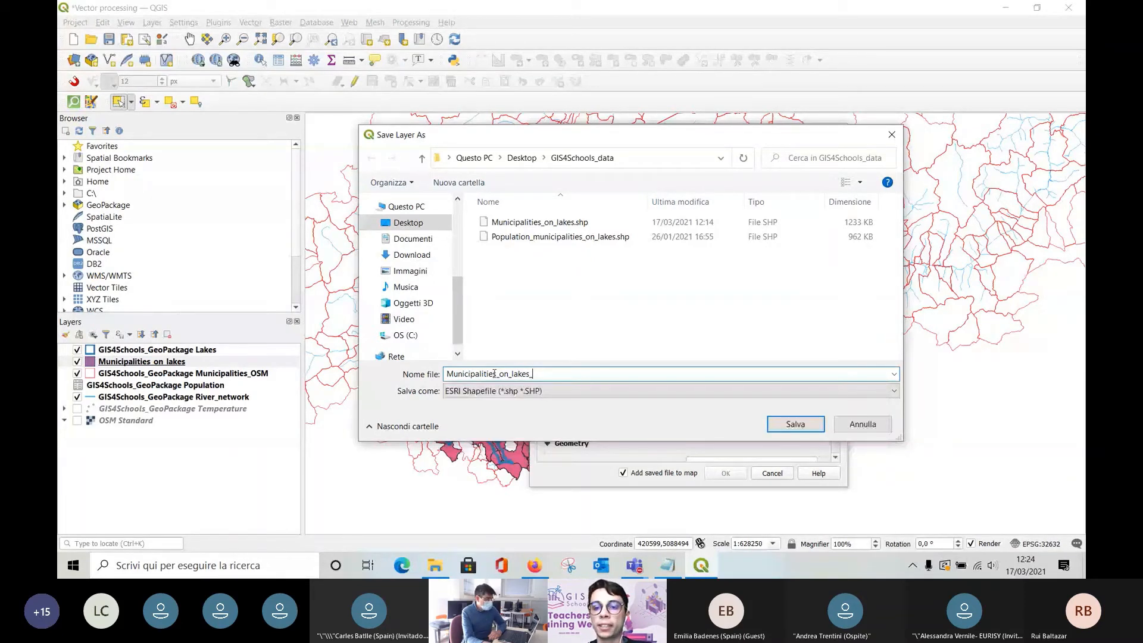
type("pop")
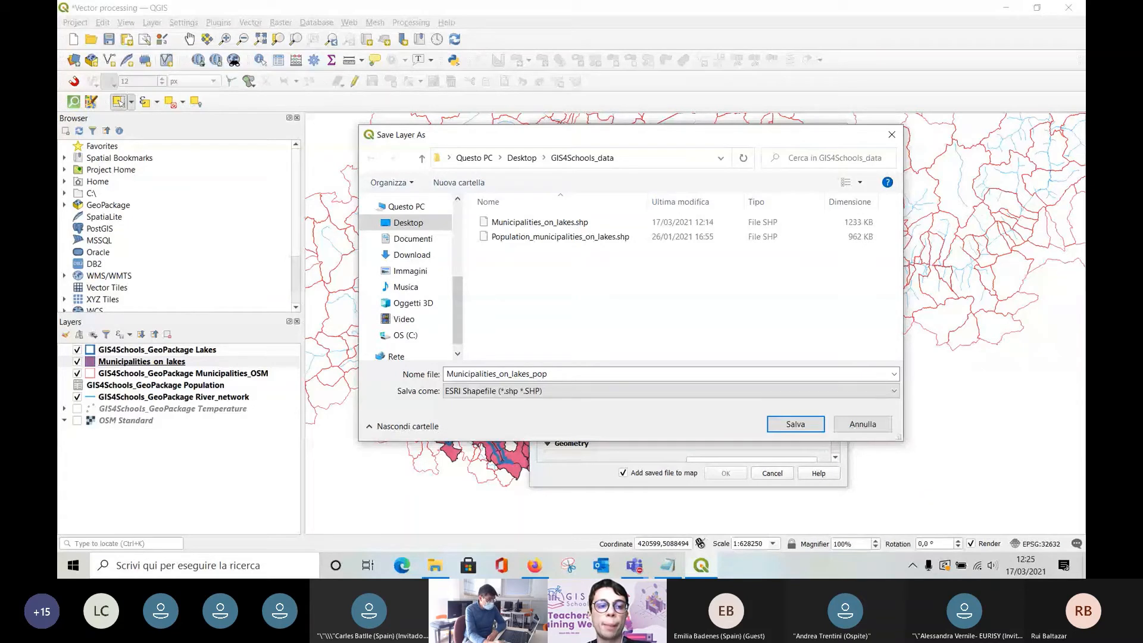
left_click(796, 424)
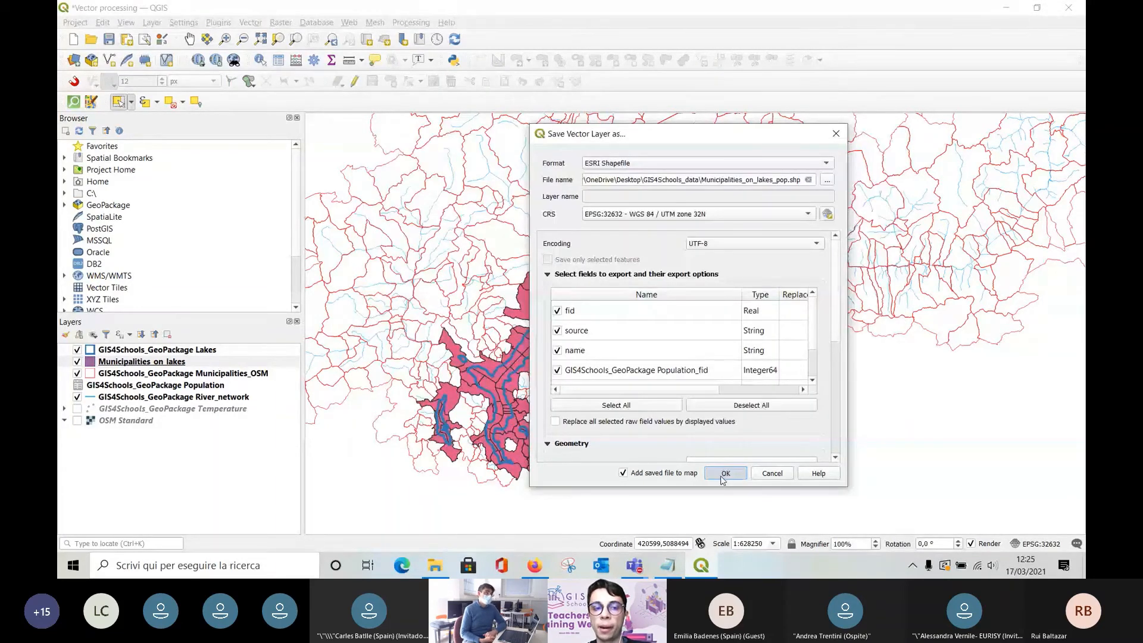
left_click(724, 475)
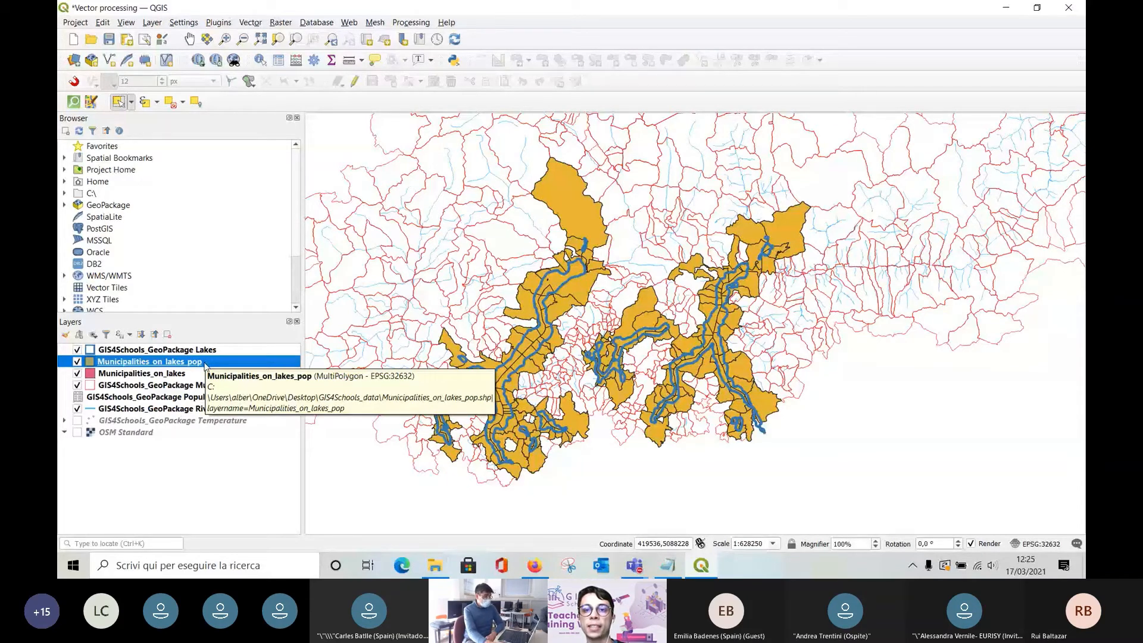
Examine the field names and population values in the Municipalities_on_lakes_pop attribute table, and close it.
left_click(190, 398)
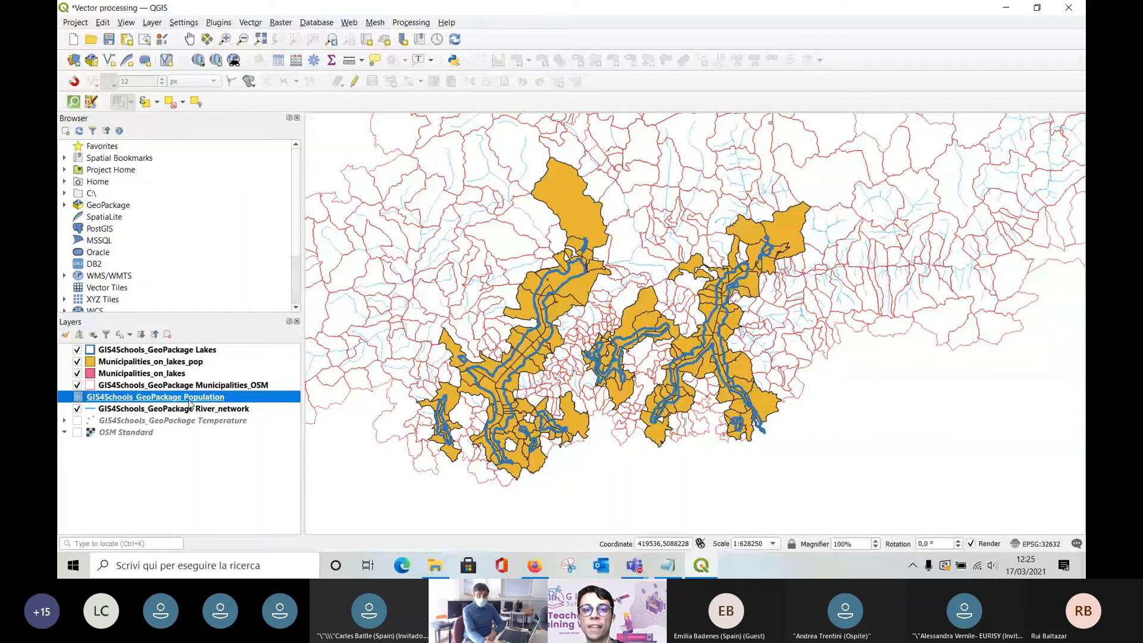
left_click(220, 362)
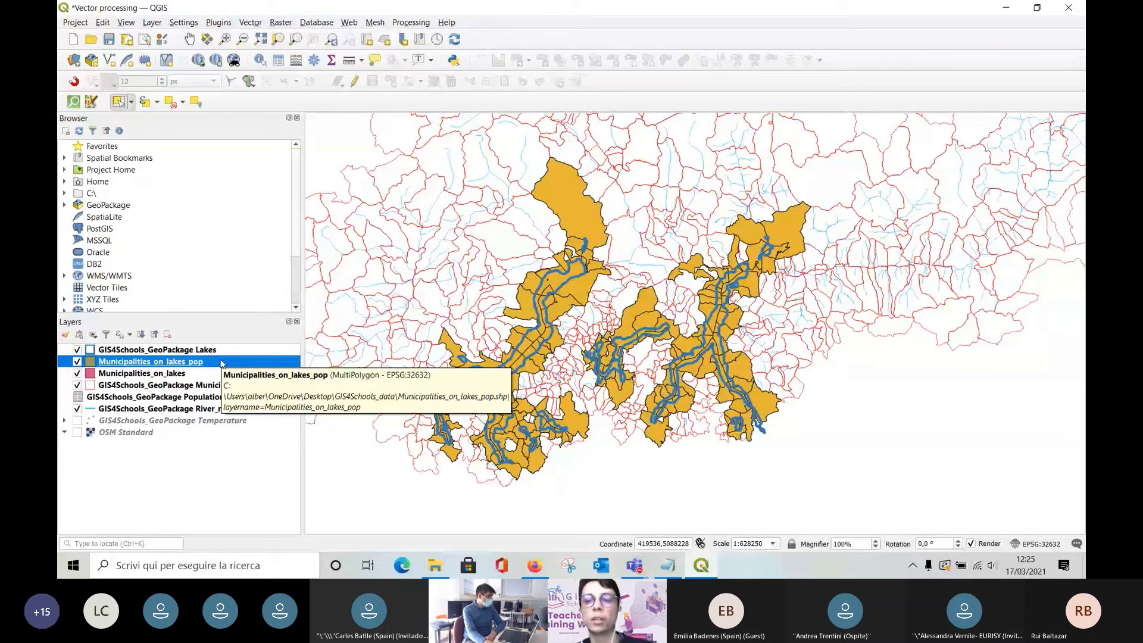
left_click(278, 60)
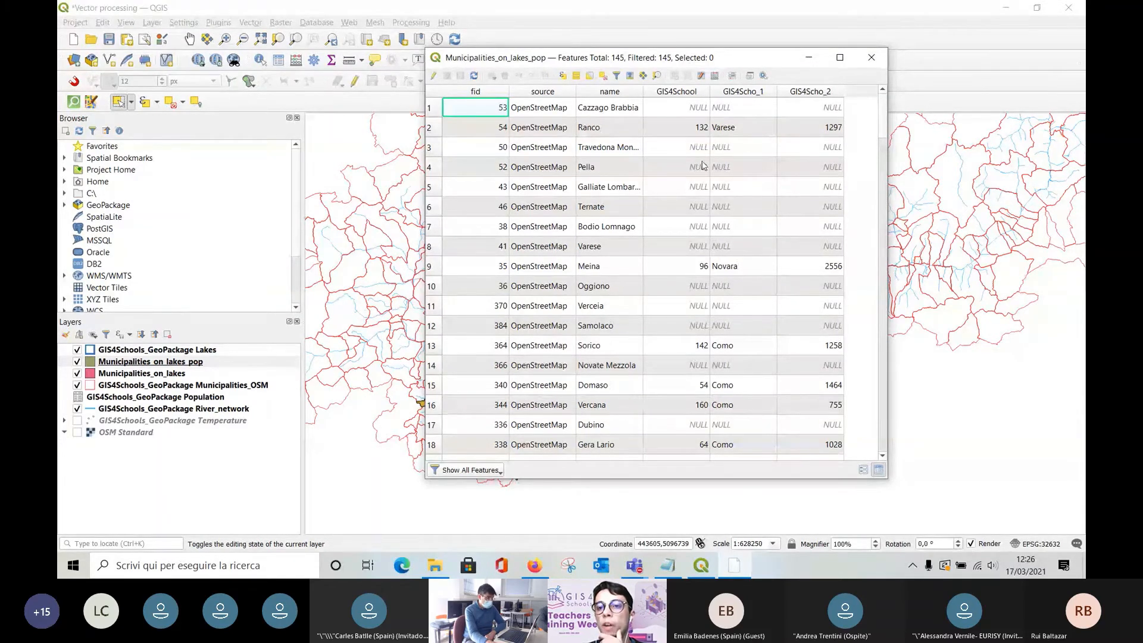
scroll(821, 300, "down", 3)
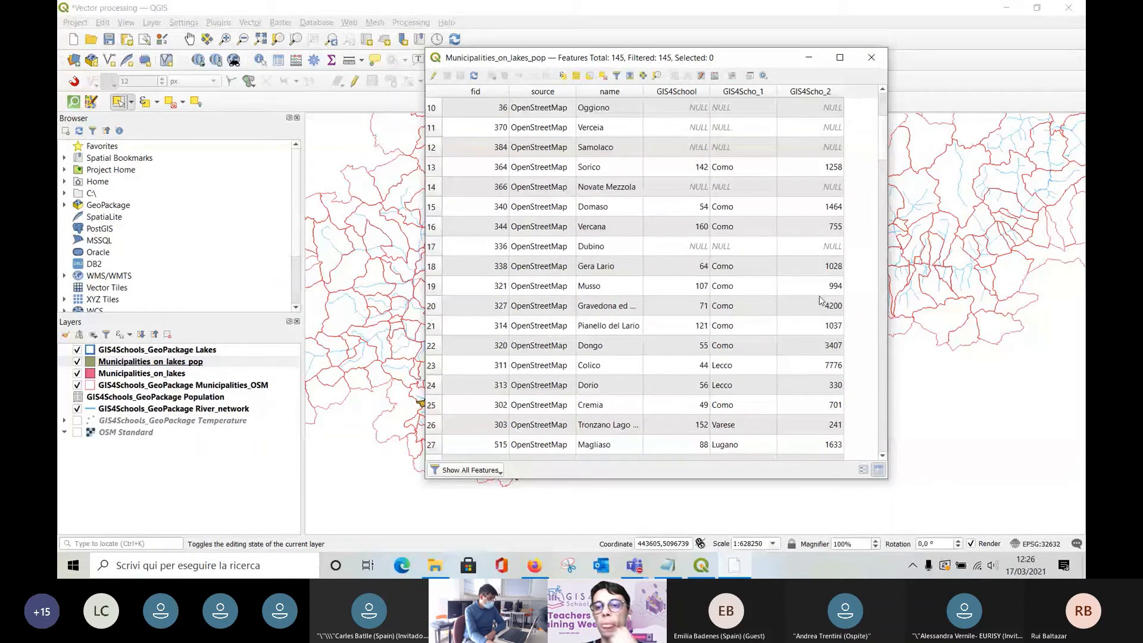
scroll(782, 101, "up", 3)
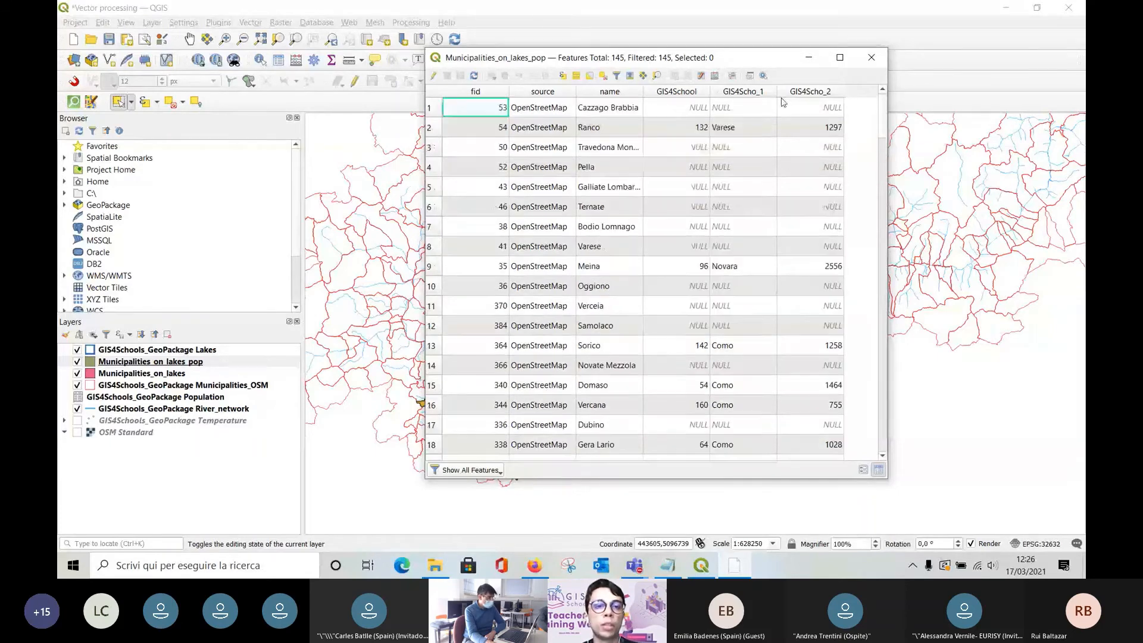
left_click(870, 58)
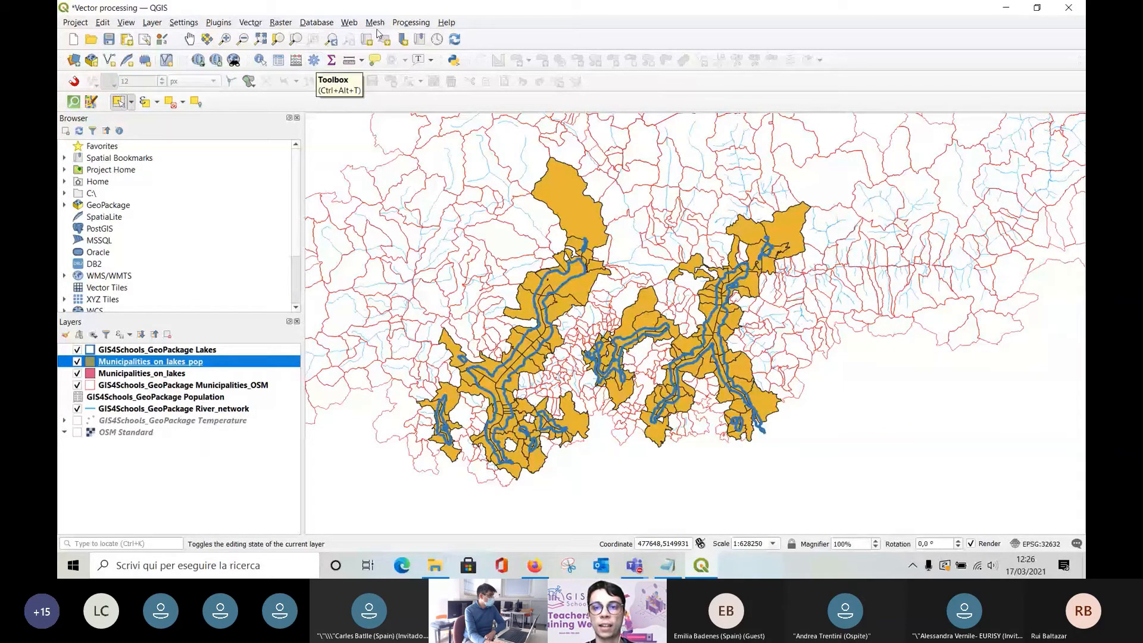
Find the Refactor fields algorithm in the Processing Toolbox, open it for Municipalities_on_lakes_pop, and widen the Name column of the fields mapping.
left_click(411, 22)
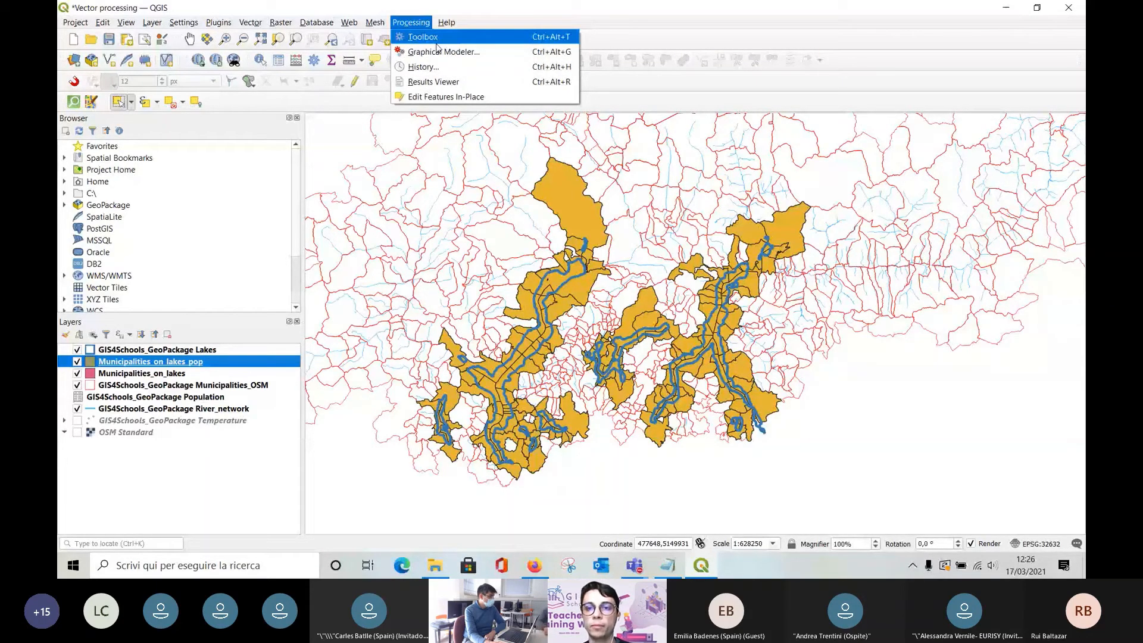
left_click(437, 41)
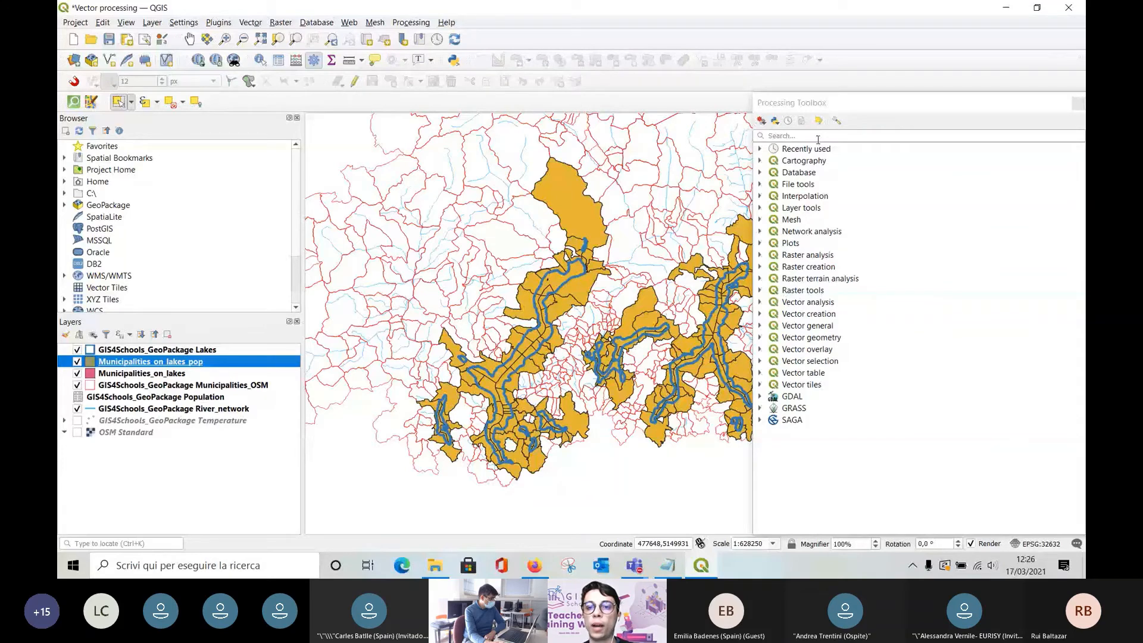
left_click(817, 137)
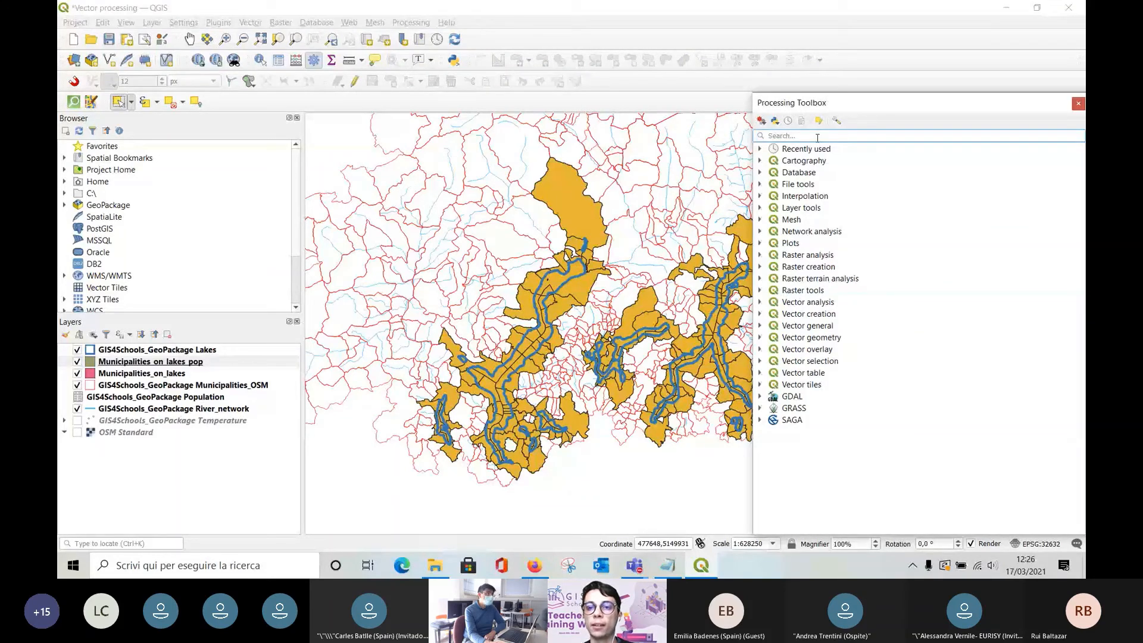
type("refact")
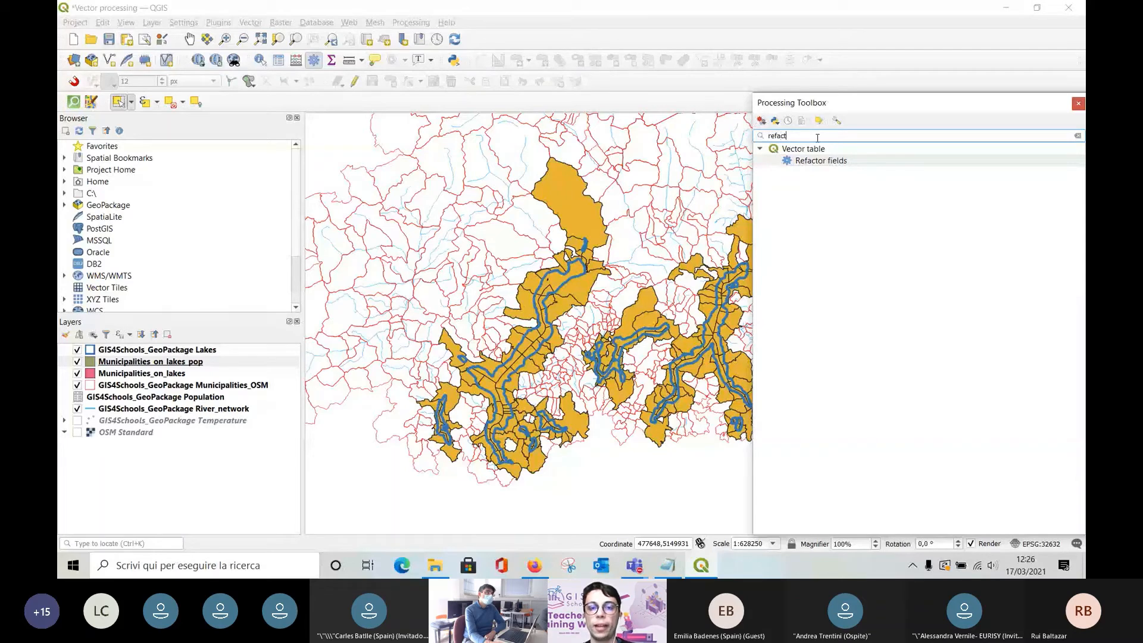
type("or fiel")
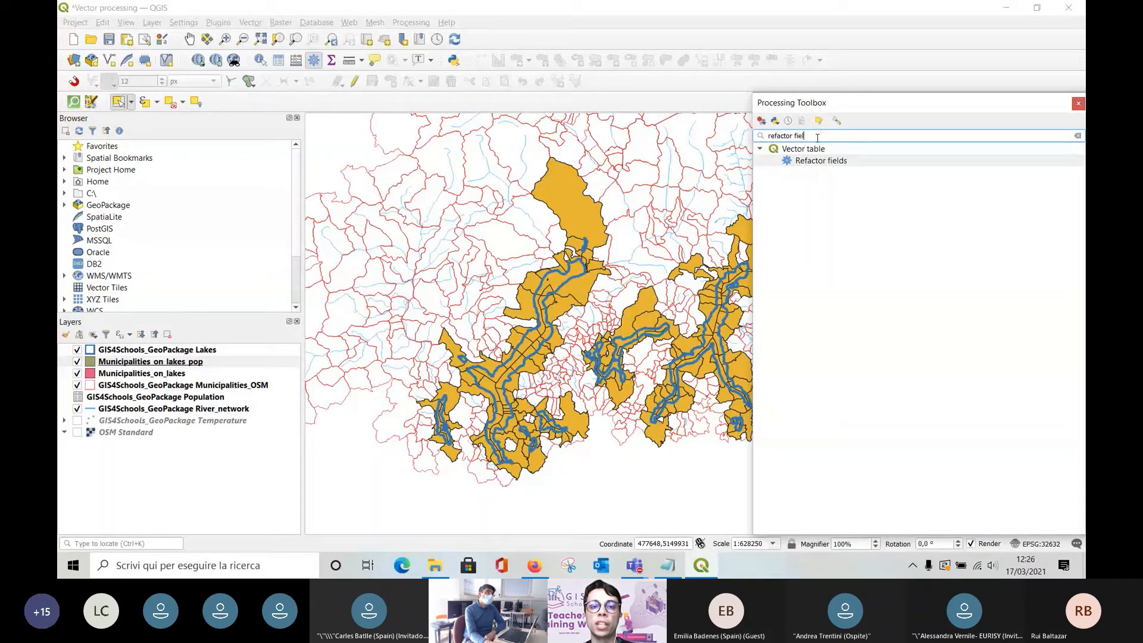
type("ds")
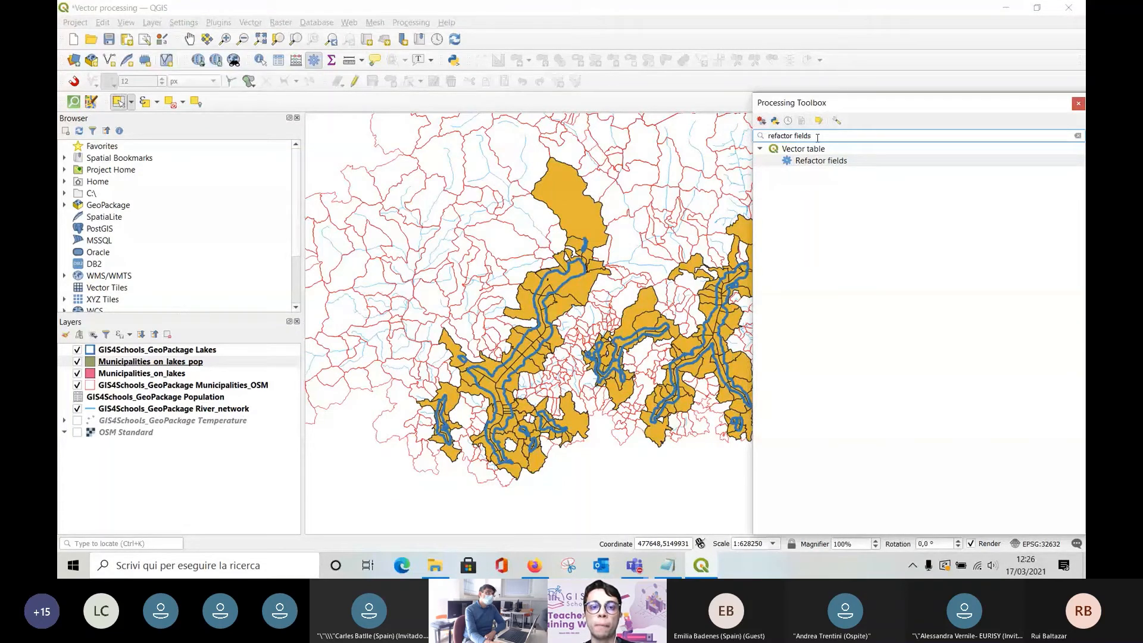
left_click(800, 162)
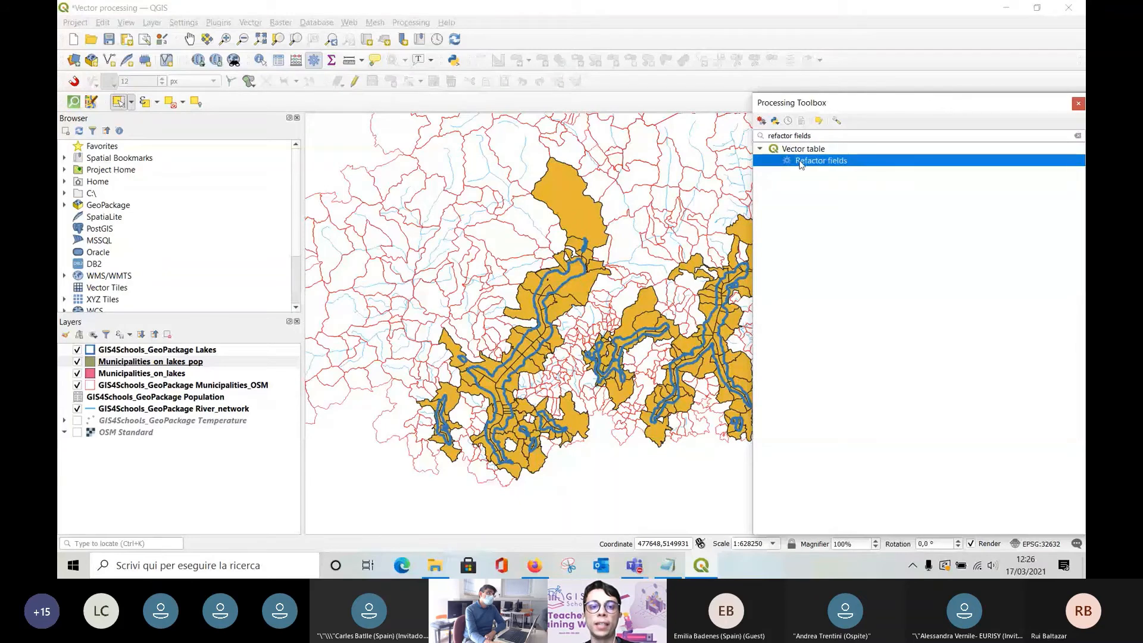
double_click(800, 161)
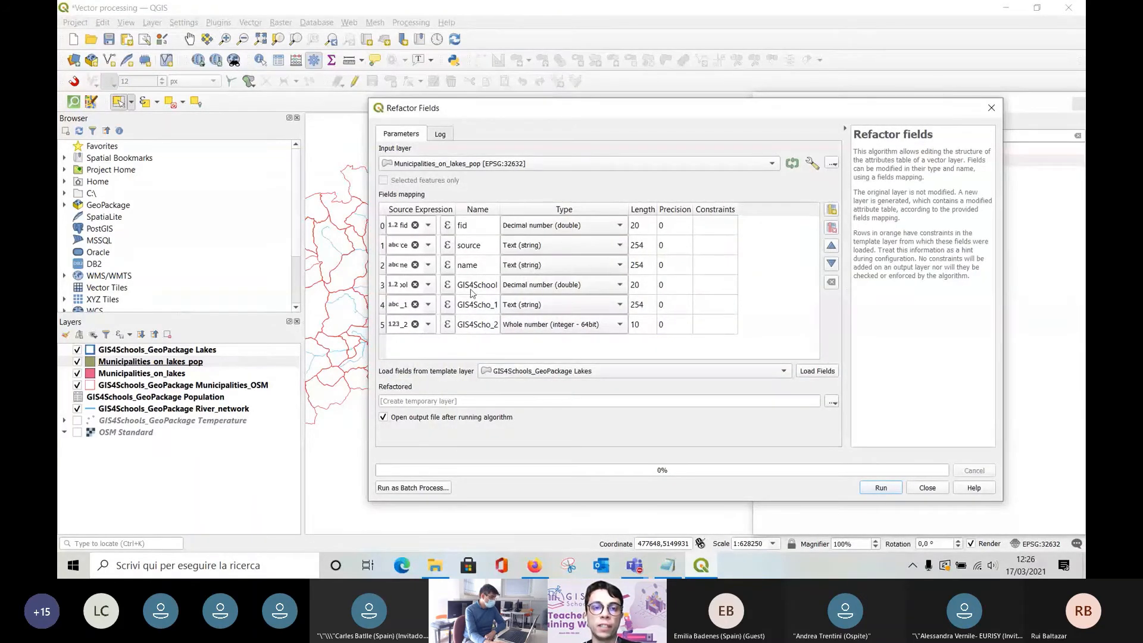
left_click_drag(500, 209, 529, 210)
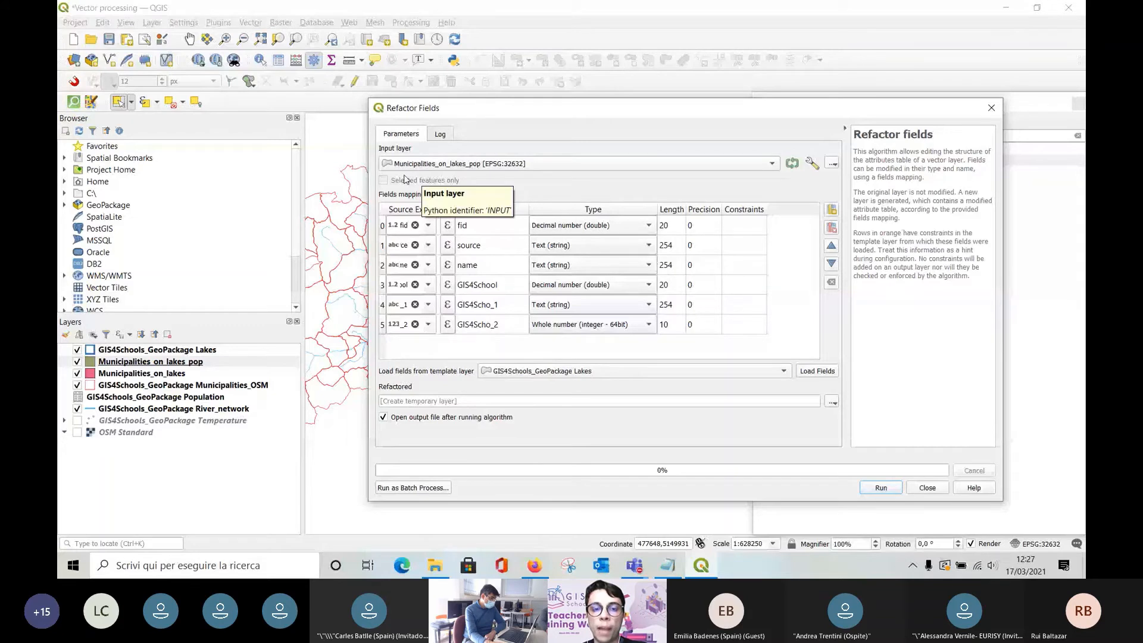
Rename the GIS4School field to fid_2 in the fields mapping.
left_click(486, 325)
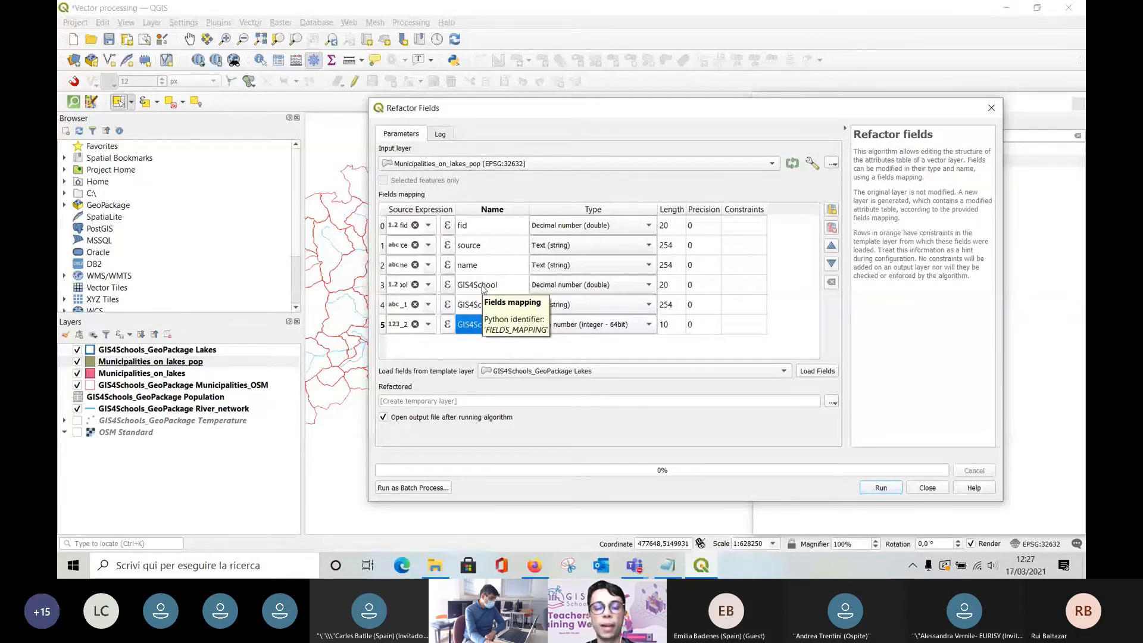
double_click(482, 284)
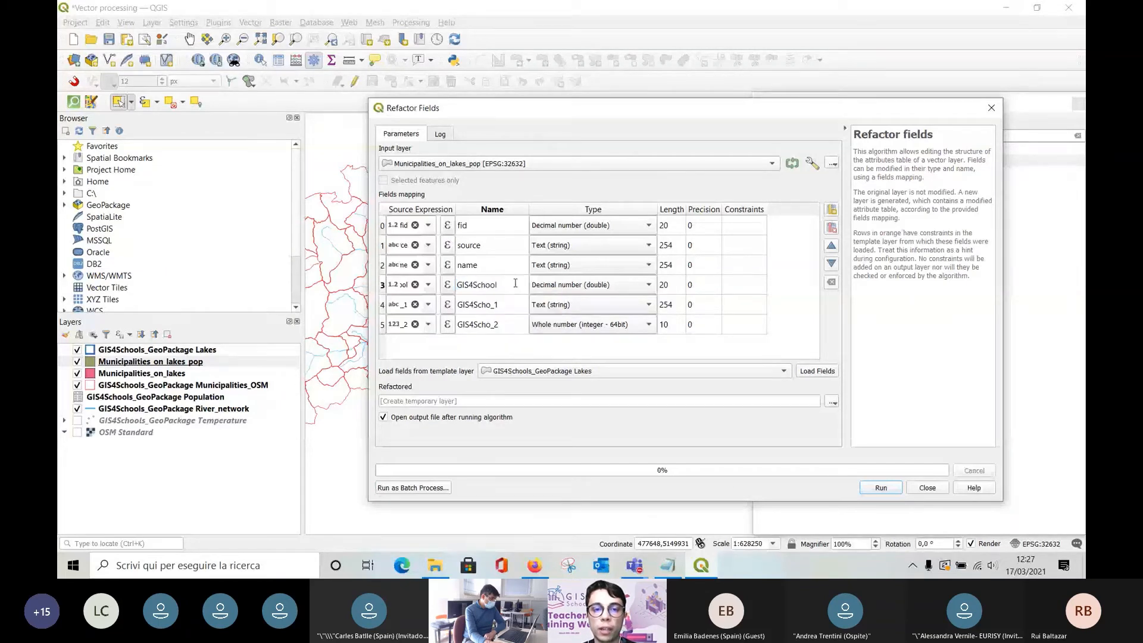
left_click_drag(516, 282, 456, 282)
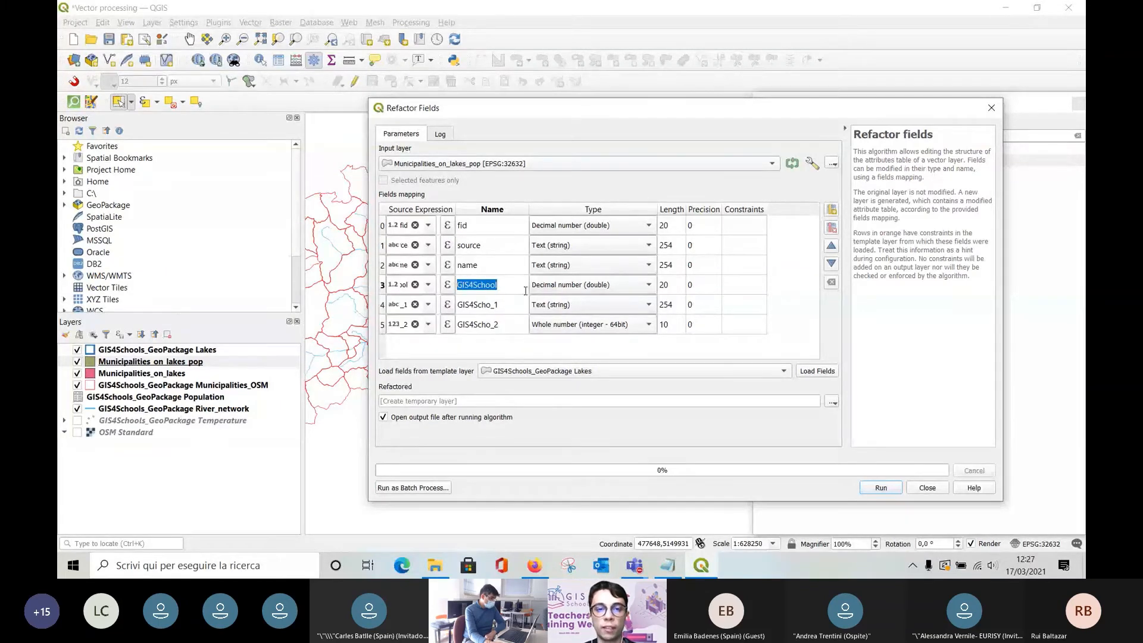
type("f")
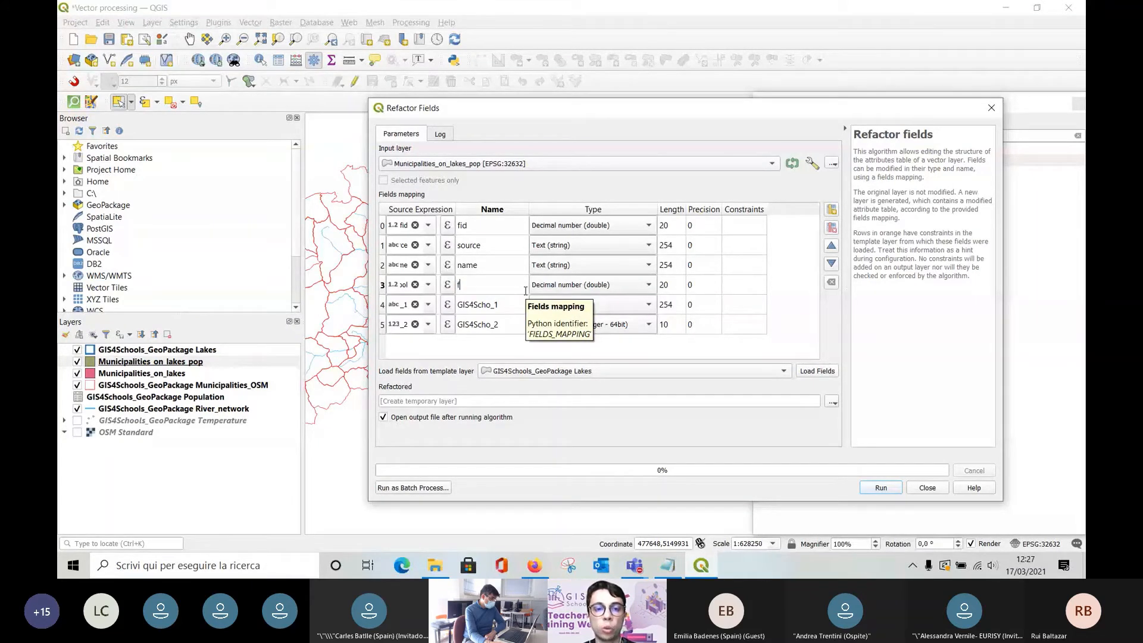
type("id_2")
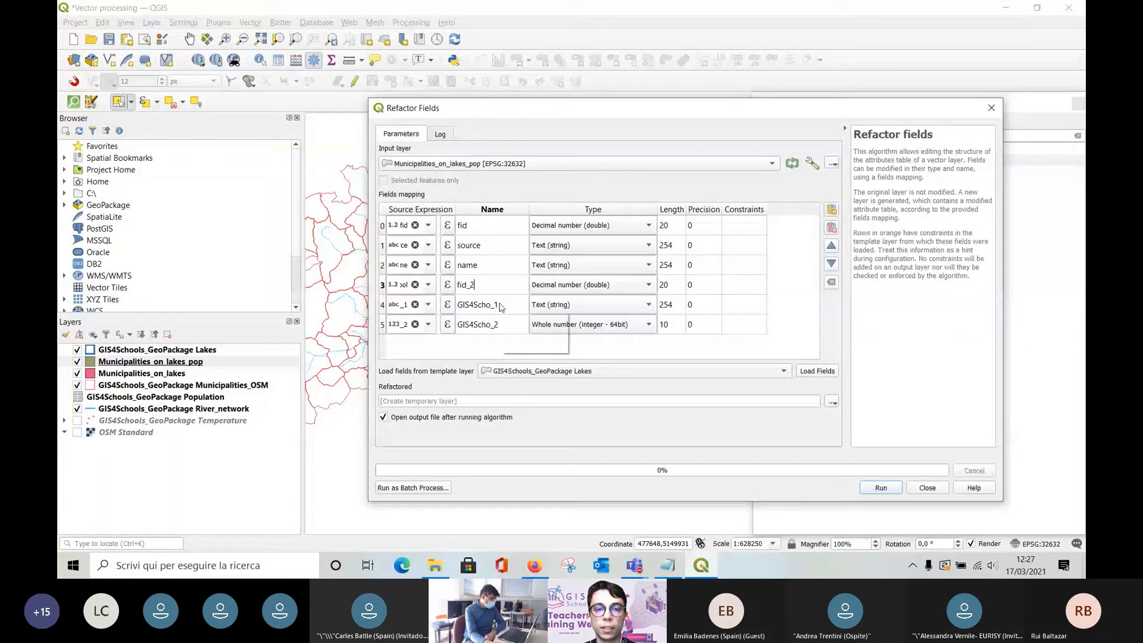
Rename the GIS4Scho_1 field to province and the GIS4Scho_2 field to population.
double_click(500, 304)
type("province")
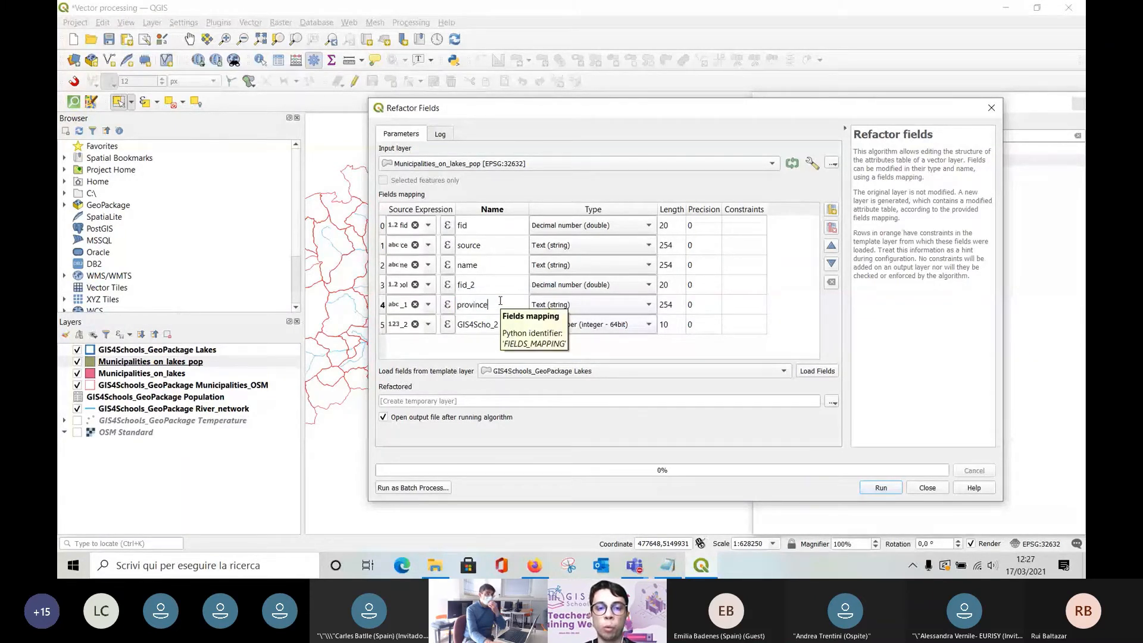
double_click(499, 327)
type("popul")
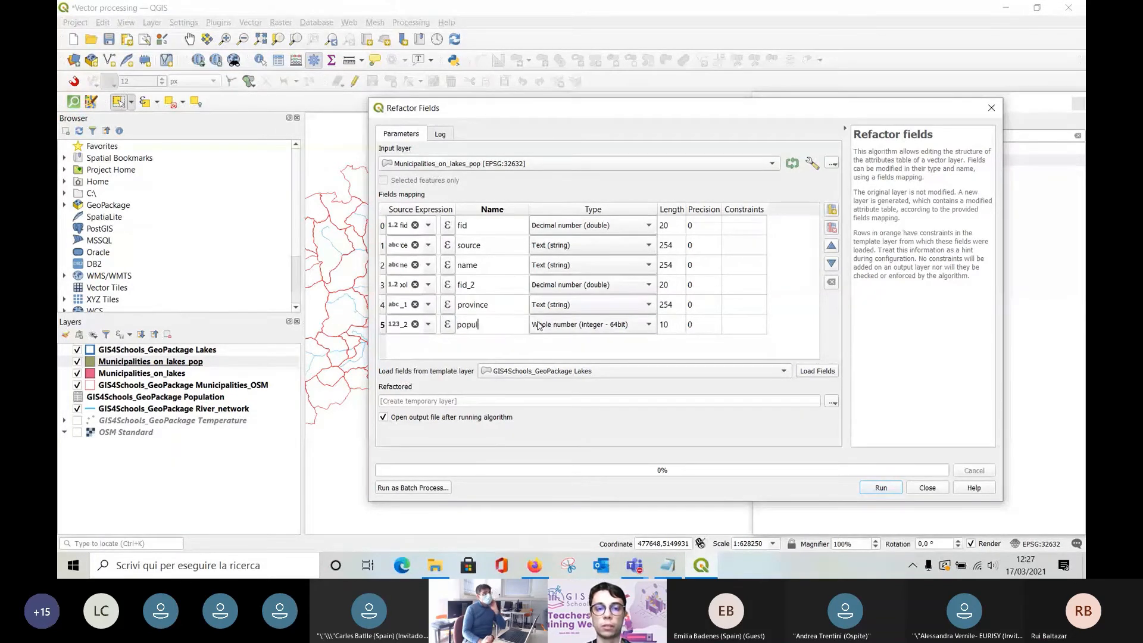
type("ation")
key("Return")
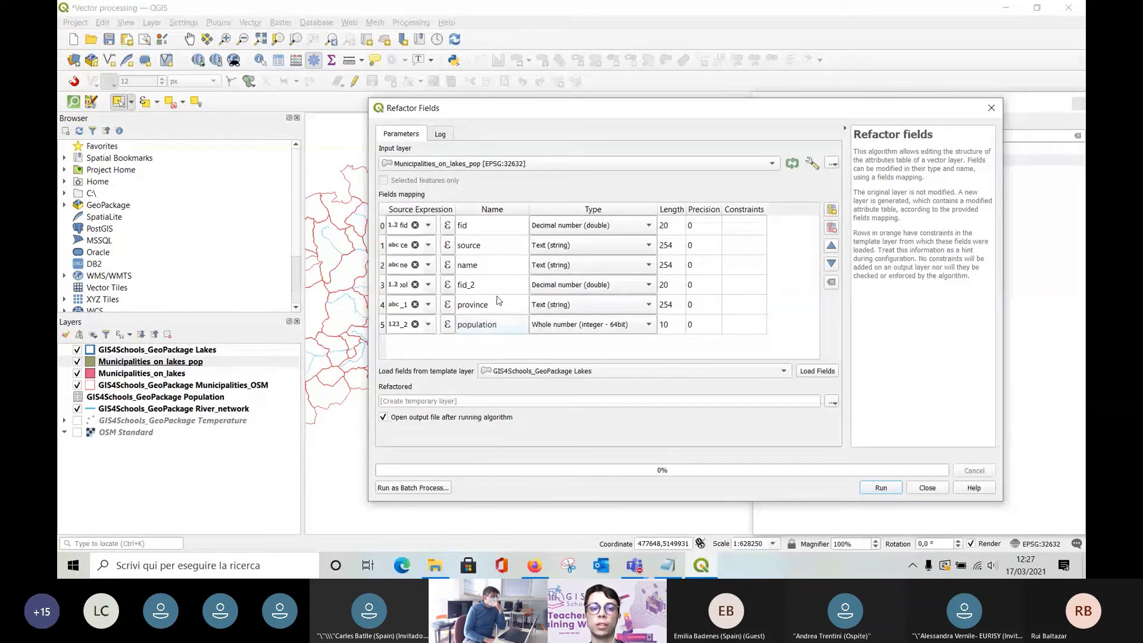
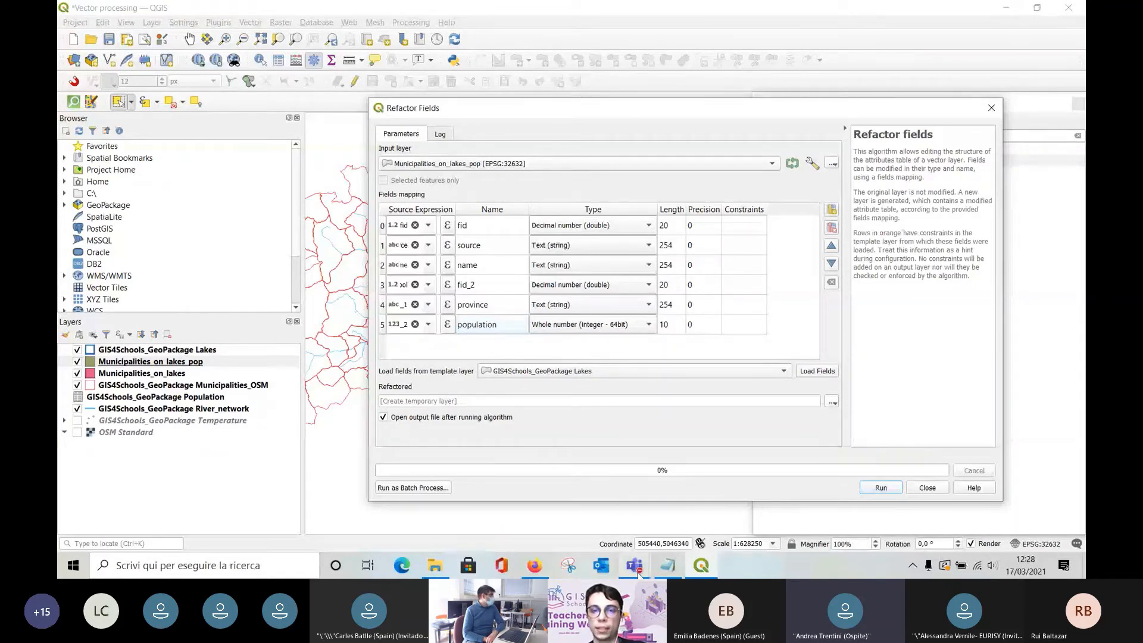
Check the Refactor fields entry in the Processing Toolbox behind the dialog, and review the fid_2, province and population names in the mapping.
mouse_move(638, 573)
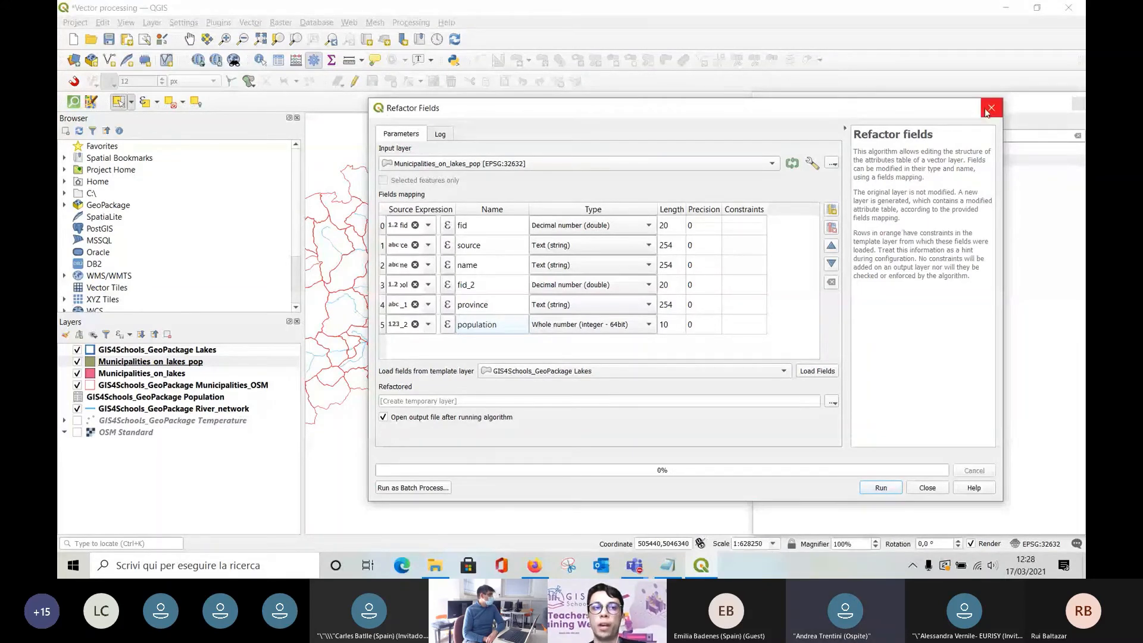
left_click_drag(834, 108, 478, 189)
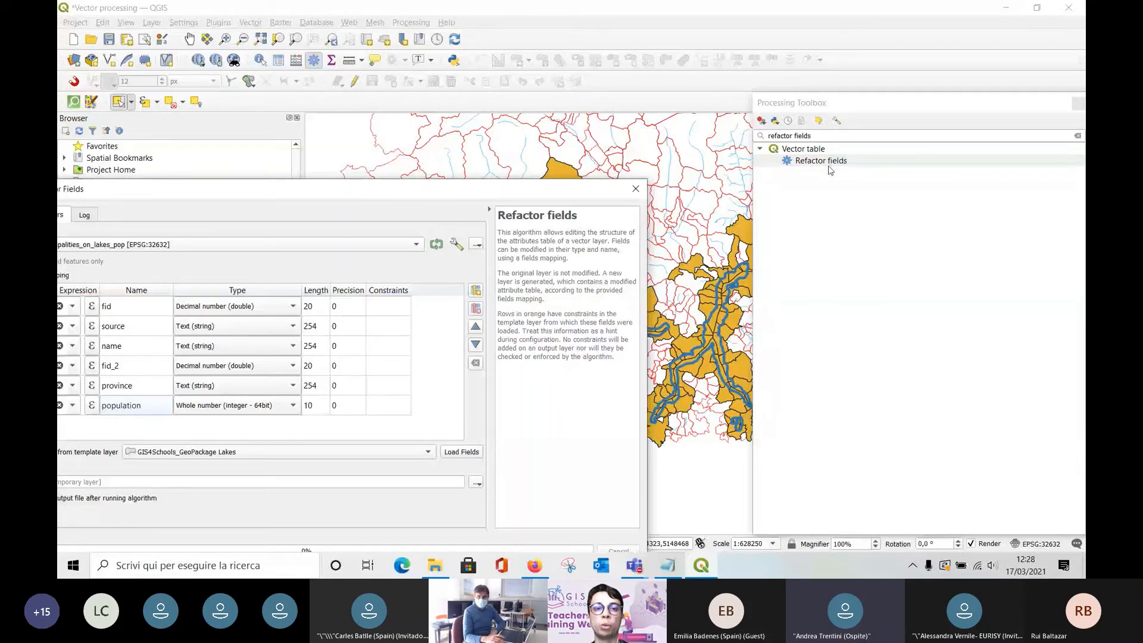
left_click_drag(499, 191, 781, 81)
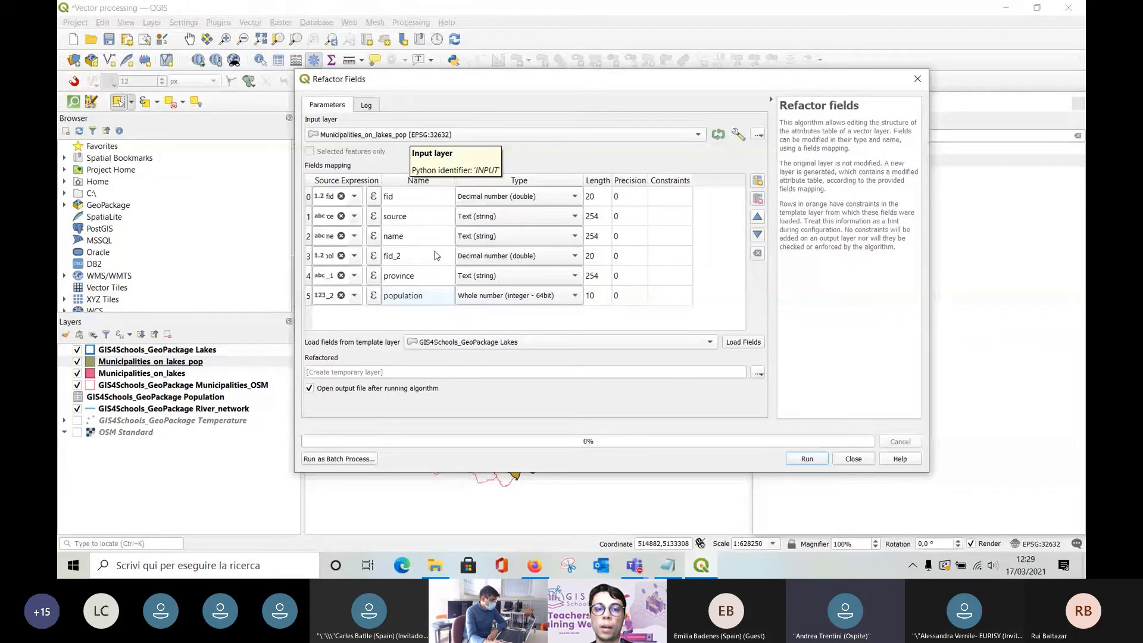
left_click(430, 277)
key("Down")
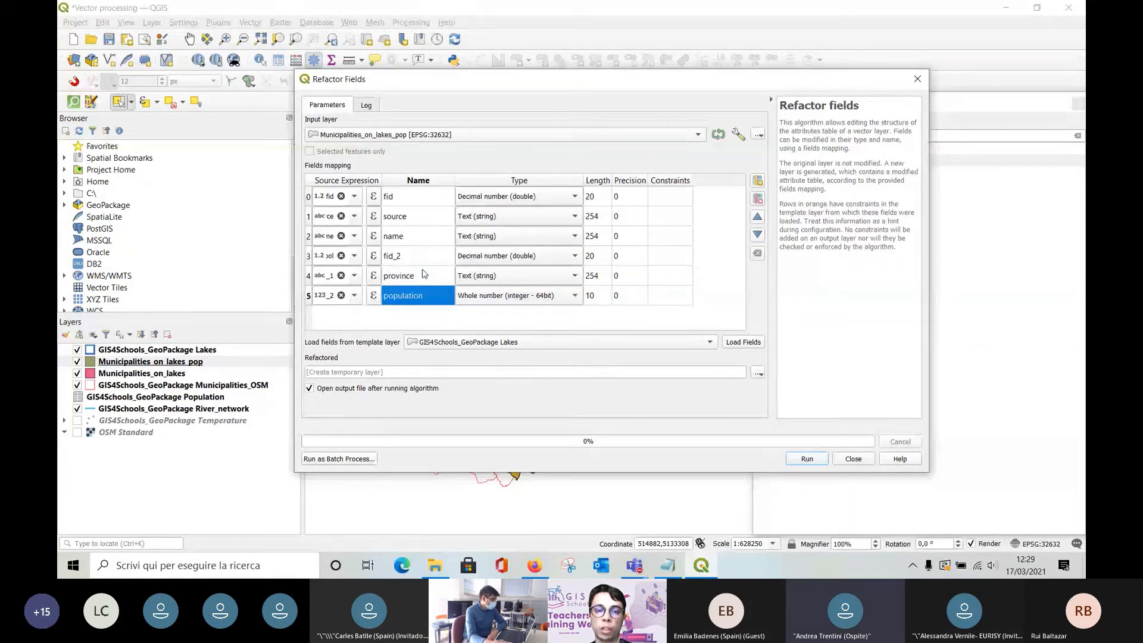
left_click(407, 257)
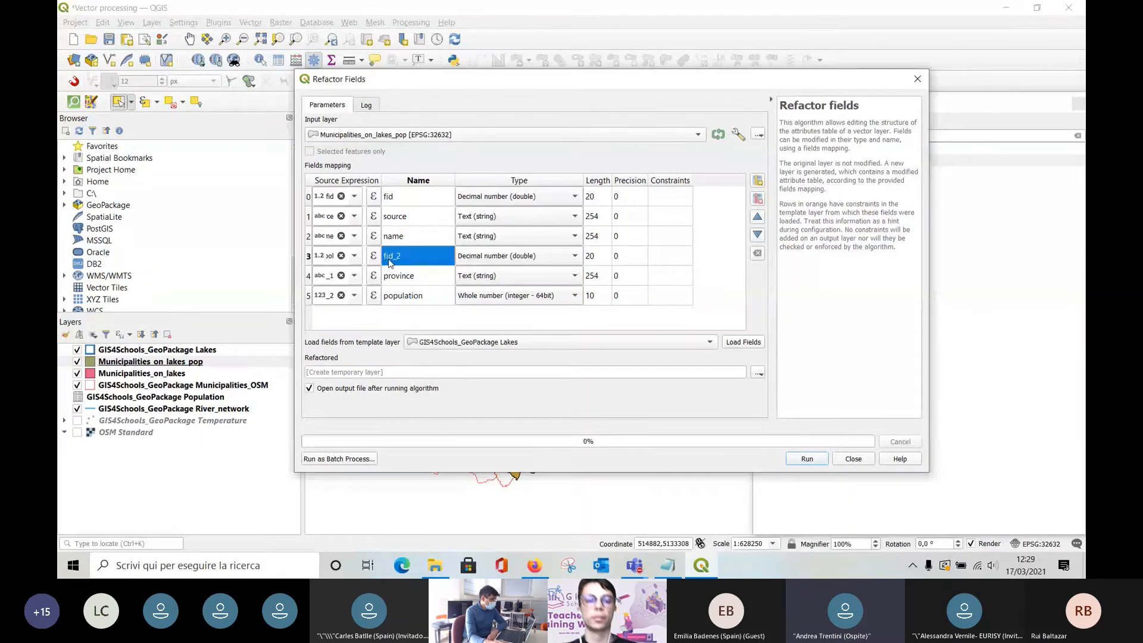
left_click(402, 277)
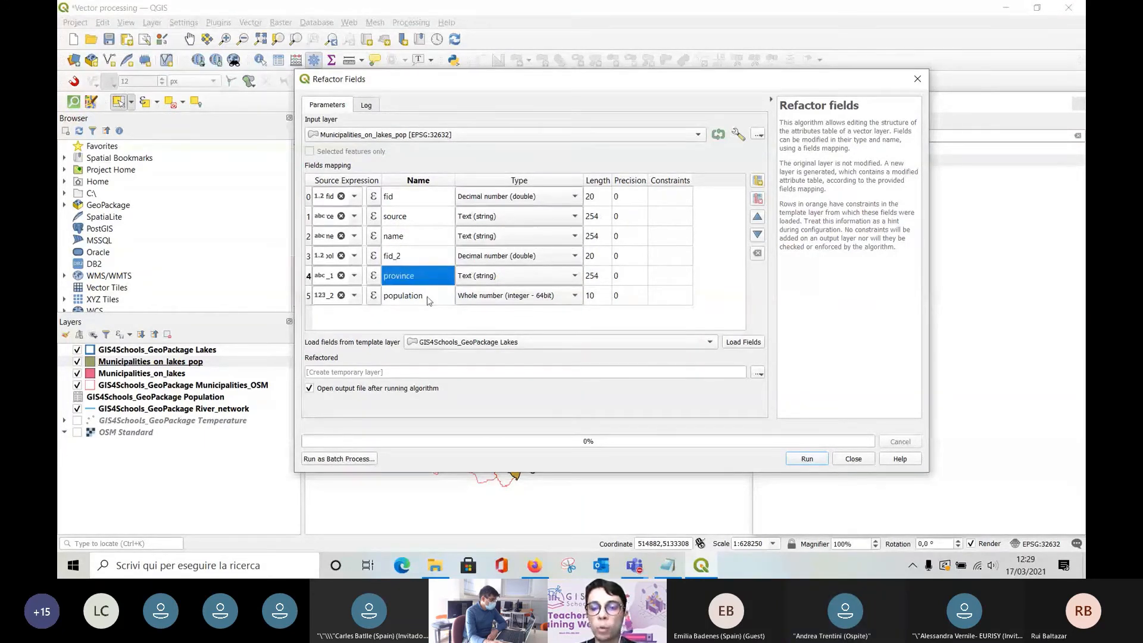
left_click(435, 314)
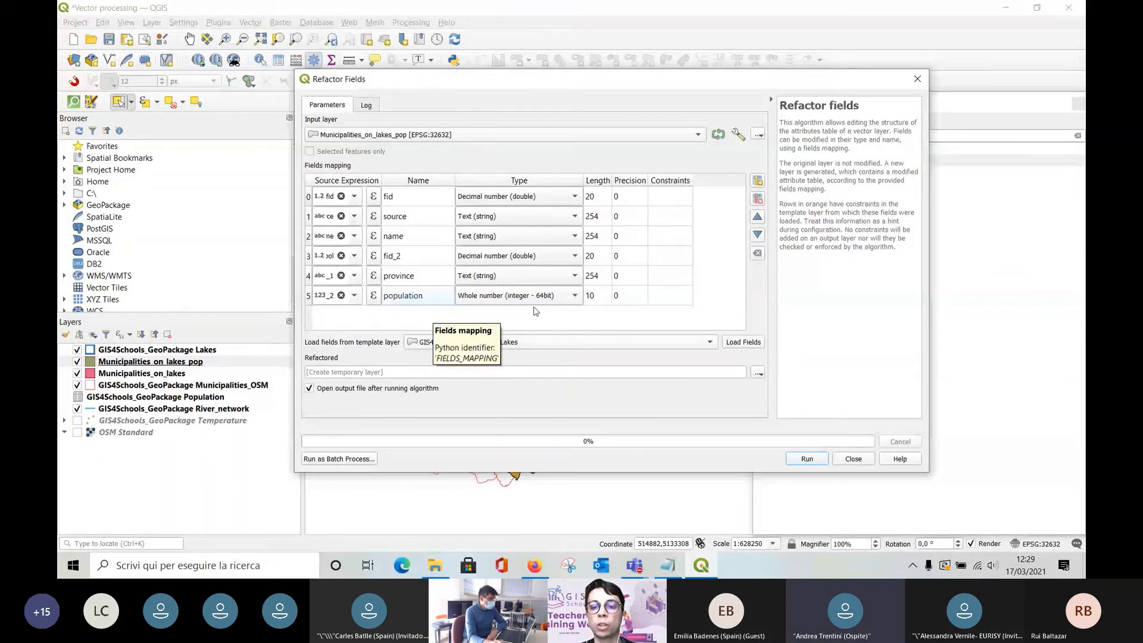
Set the refactored output to shapefile Municipalities in the GIS4Schools_data folder, run the algorithm, and close the dialog.
left_click(758, 373)
left_click(775, 403)
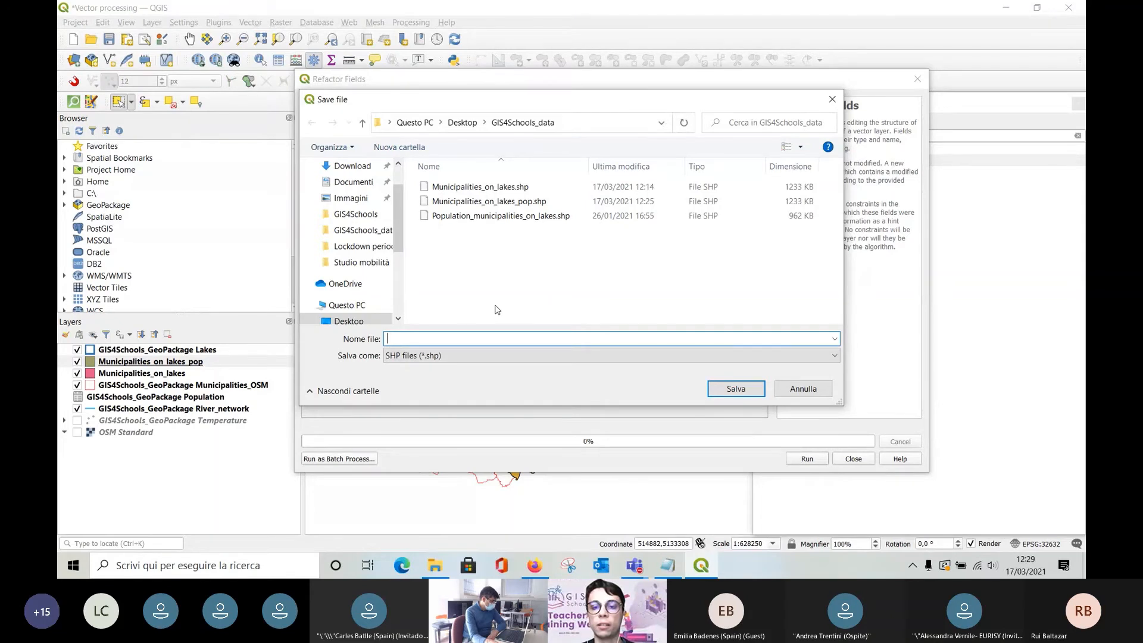
type("Mu")
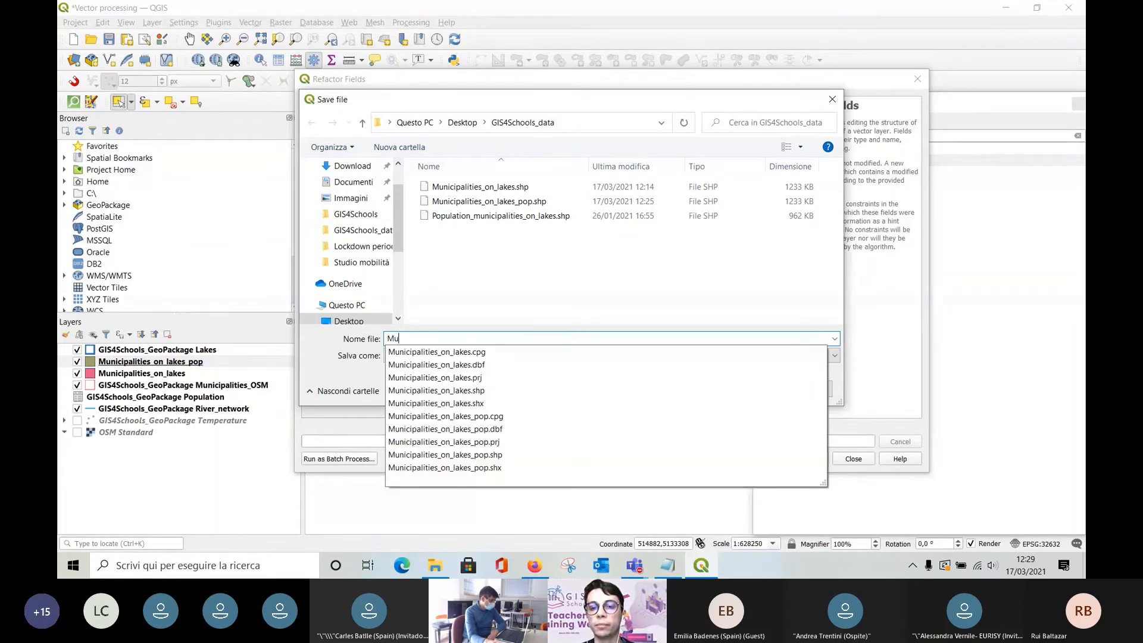
type("nicipa")
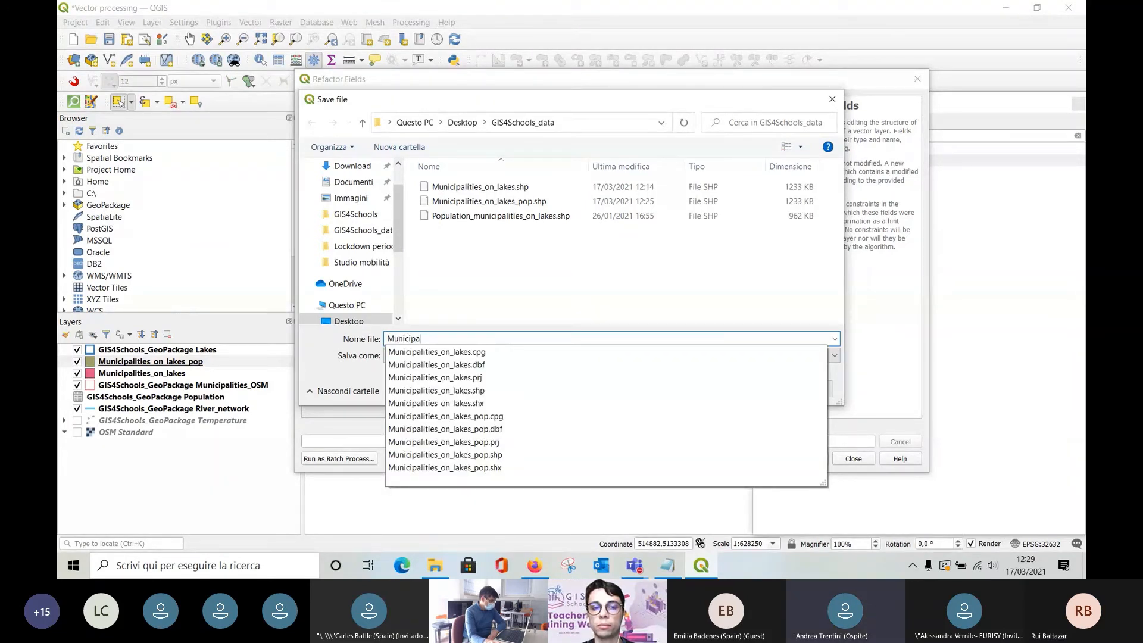
type("litie")
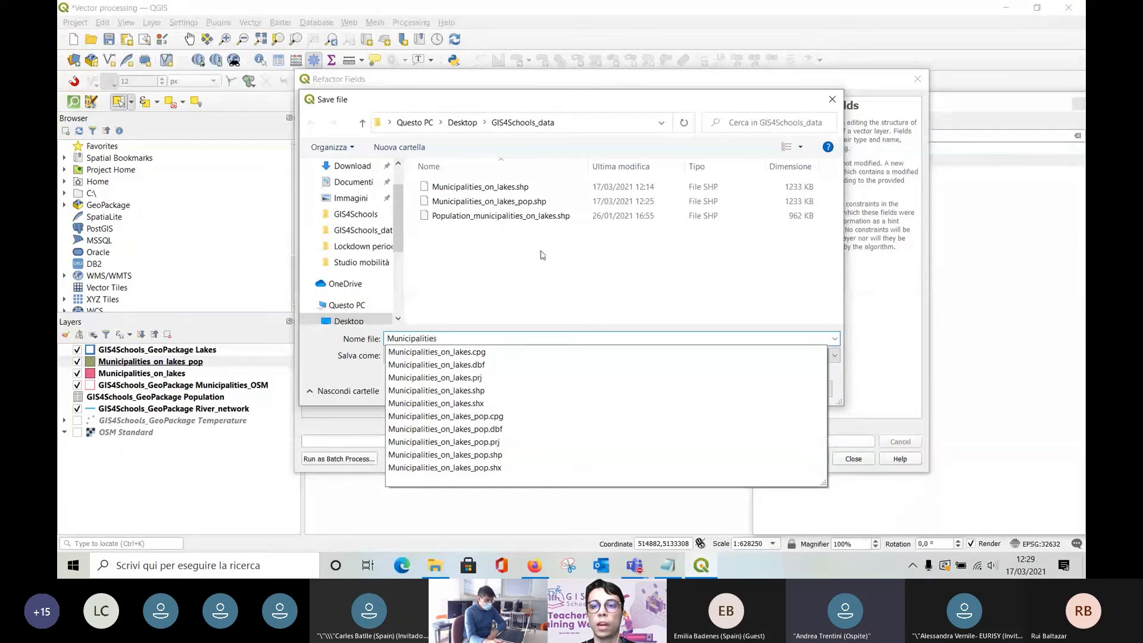
type("s")
left_click(737, 389)
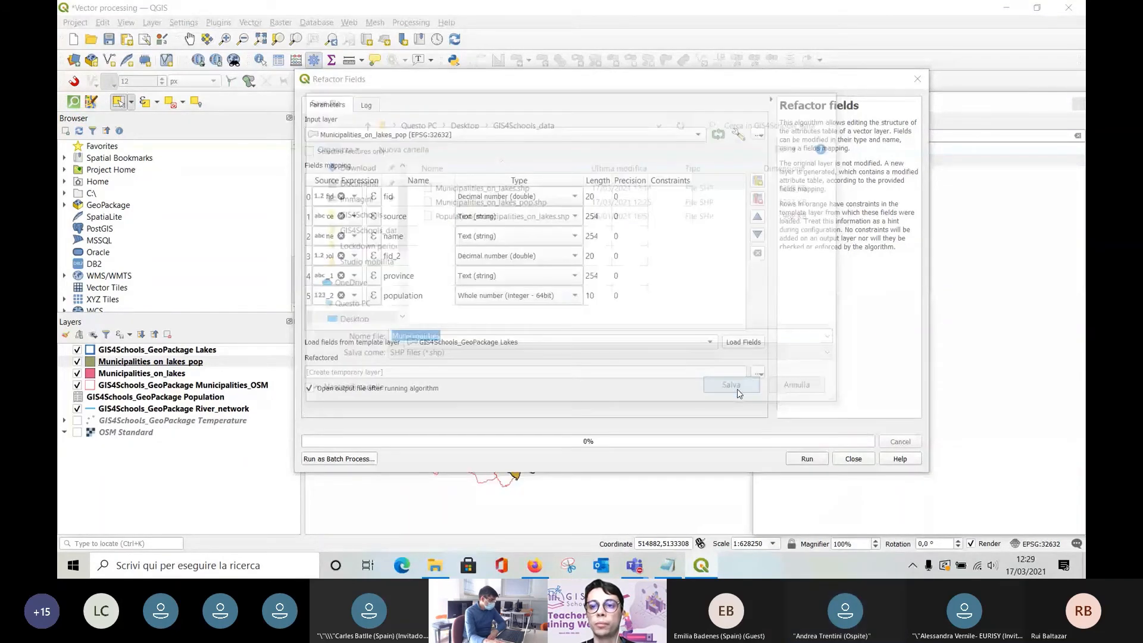
left_click(806, 459)
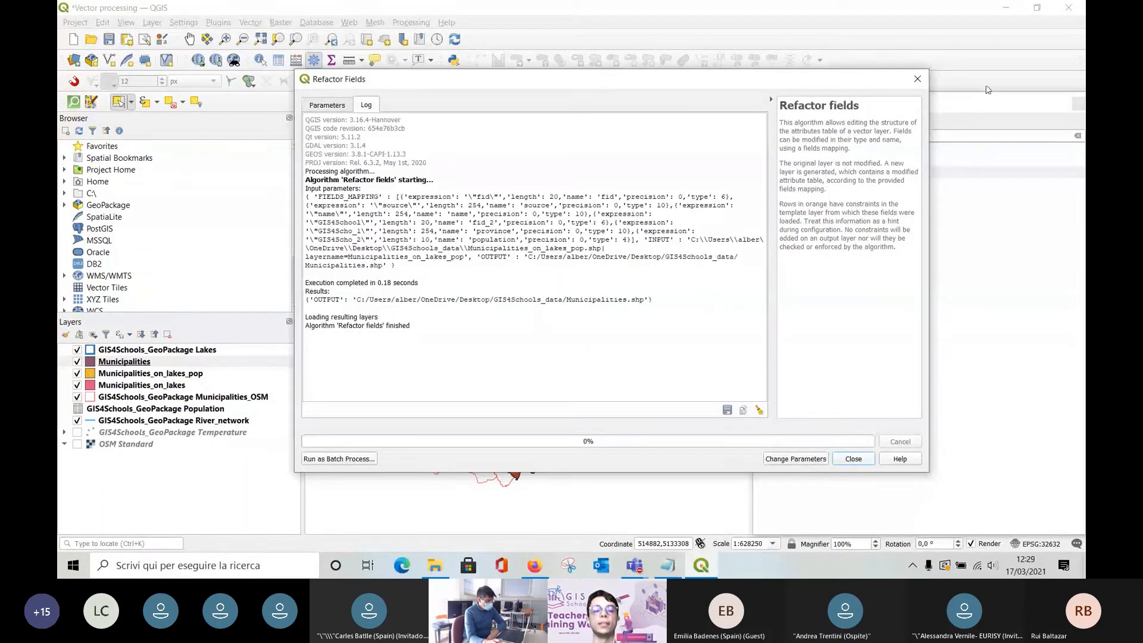
left_click(918, 81)
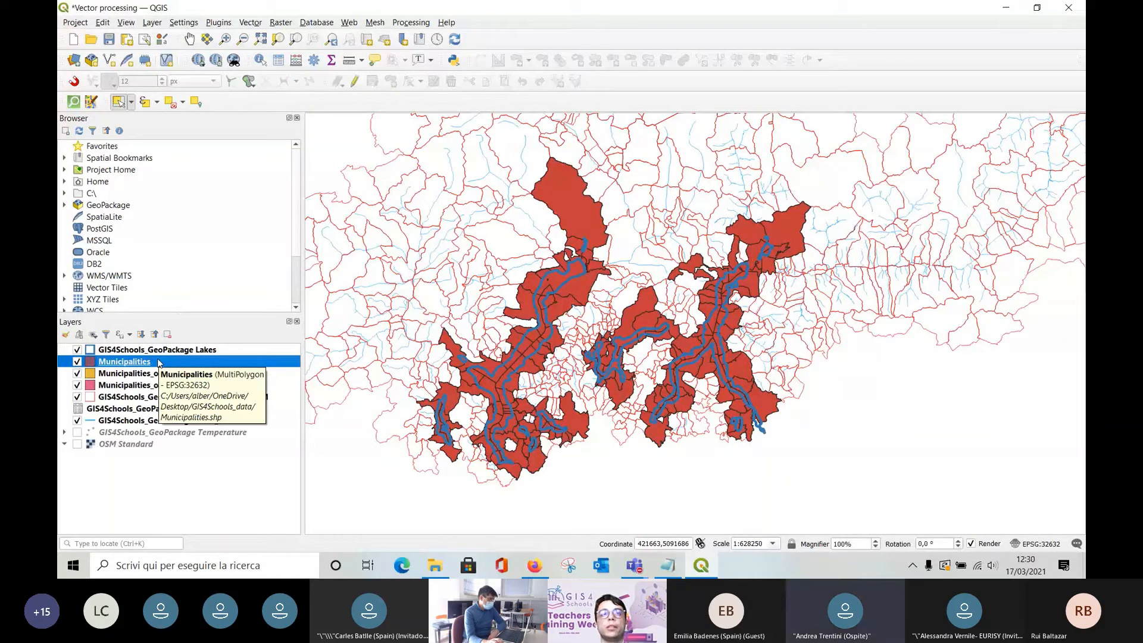
Examine the renamed fields and their values throughout the Municipalities attribute table, and close it.
key("F6")
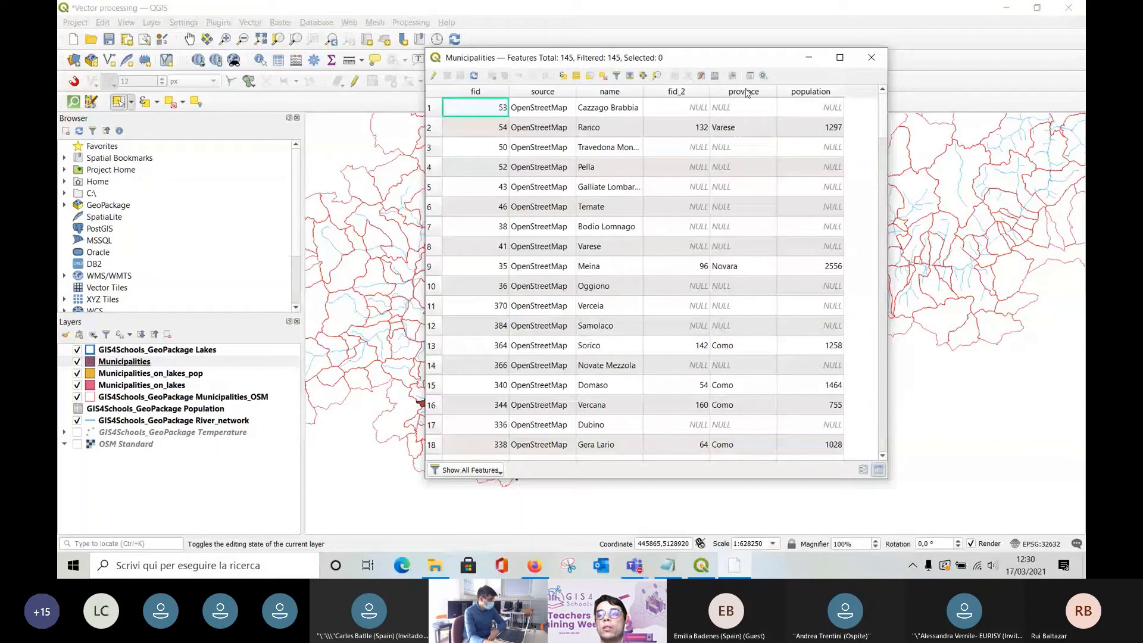
left_click_drag(882, 119, 886, 374)
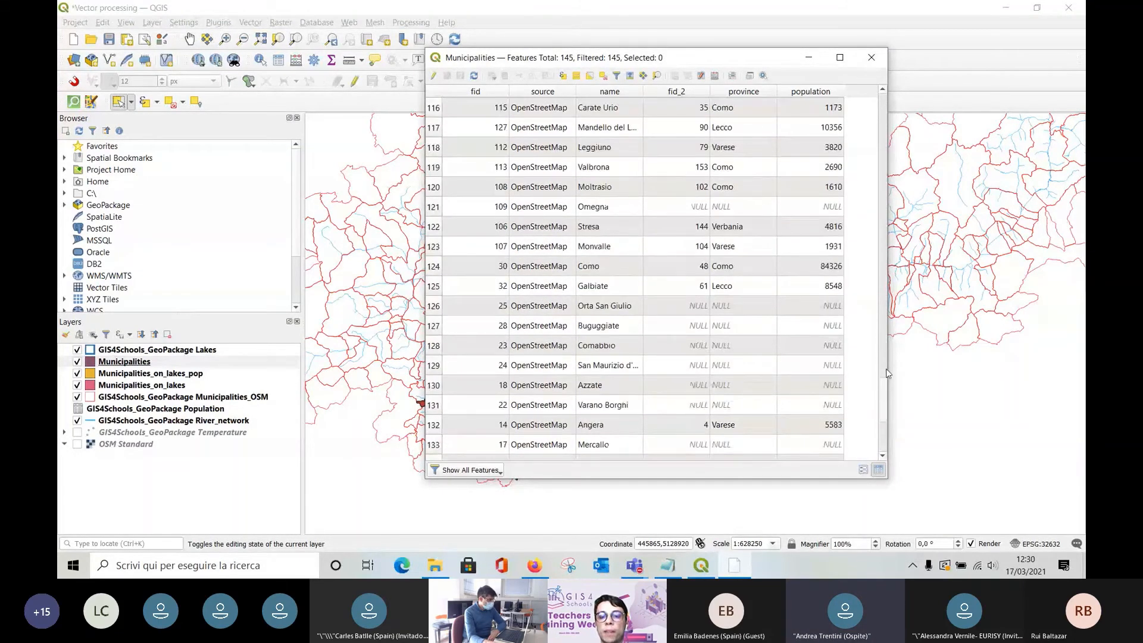
left_click_drag(887, 373, 881, 107)
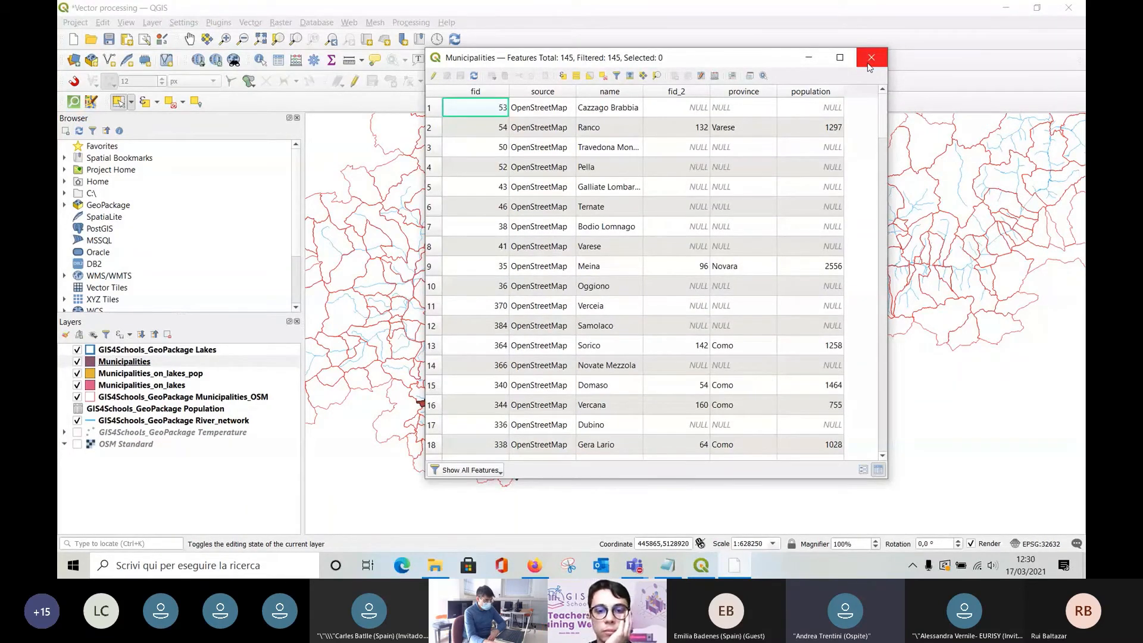
left_click(870, 58)
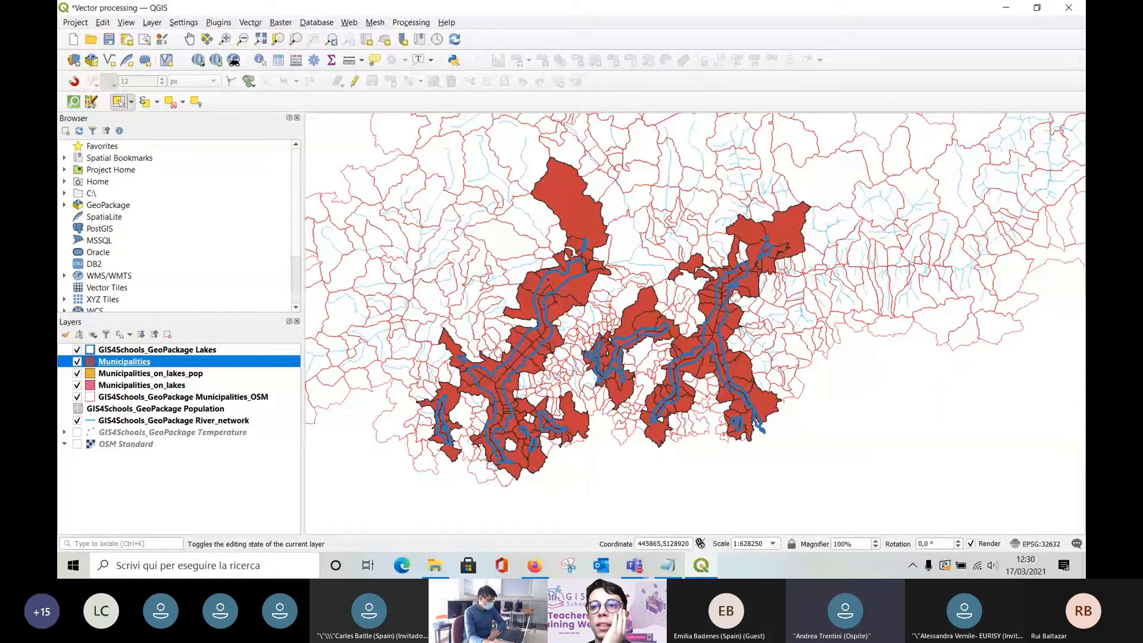
Switch to the Microsoft Teams meeting to check the participants' chat messages, and return to QGIS.
key("alt+Tab")
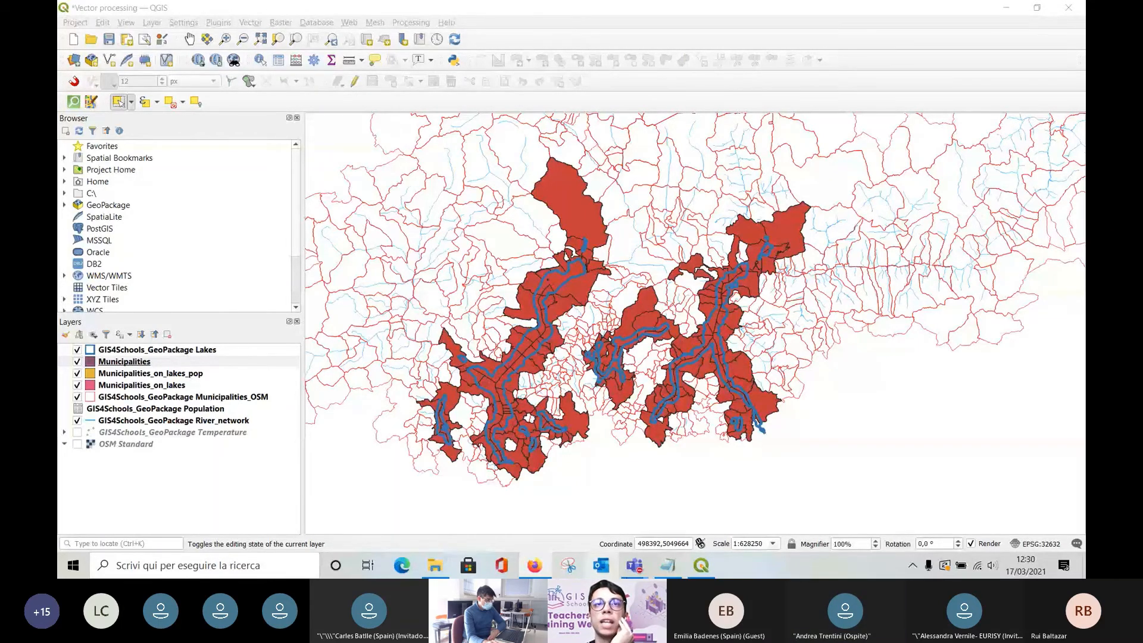
left_click(637, 561)
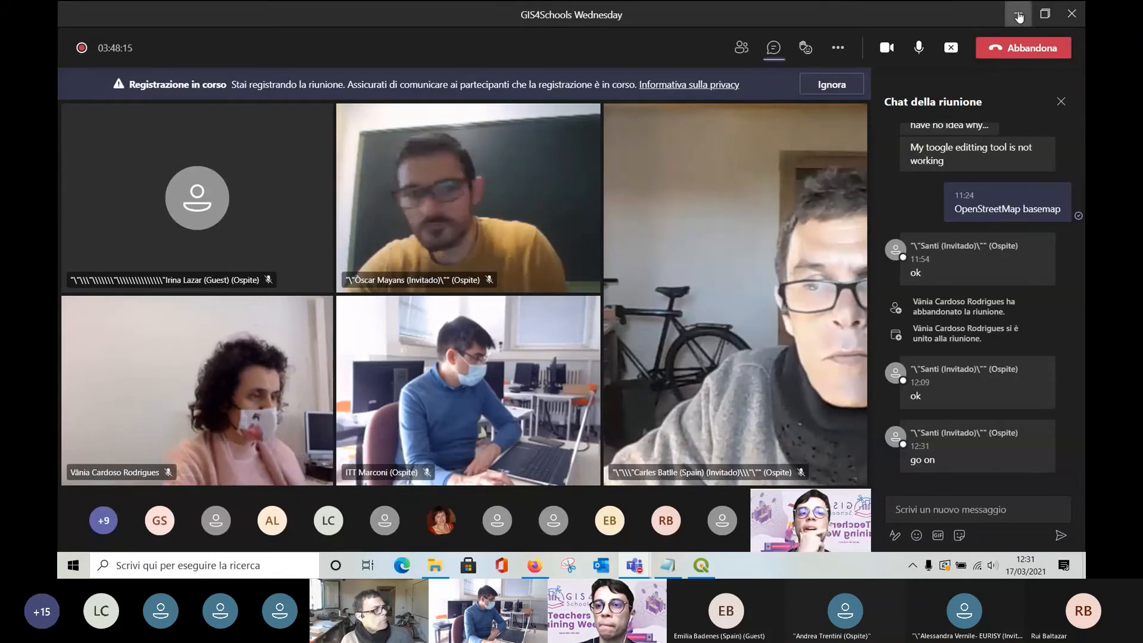
left_click(1019, 14)
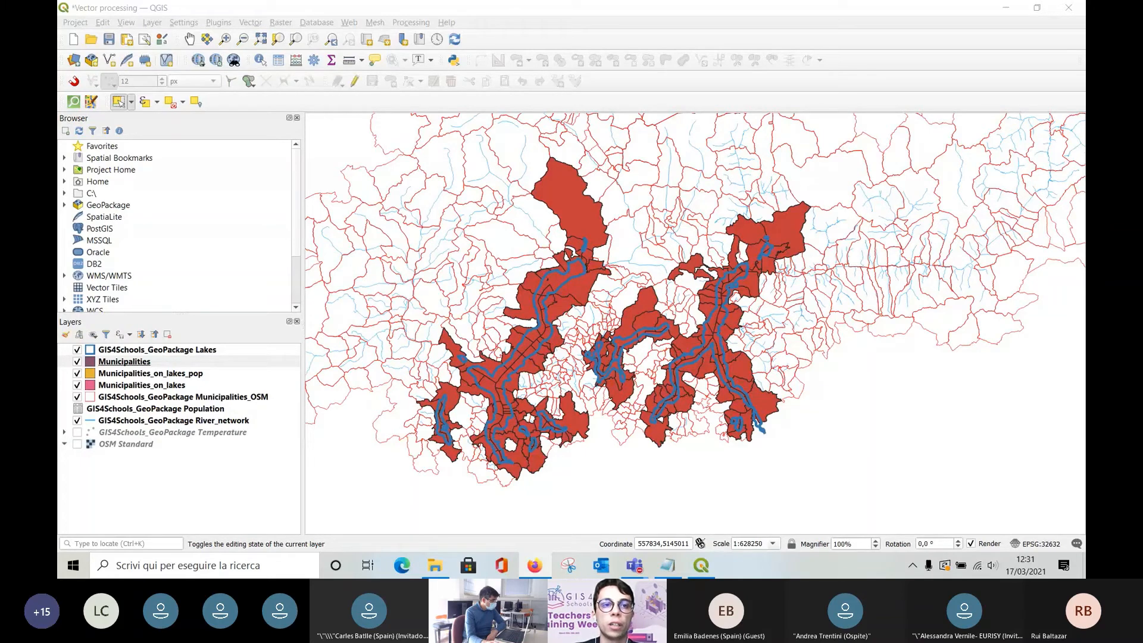
left_click(196, 491)
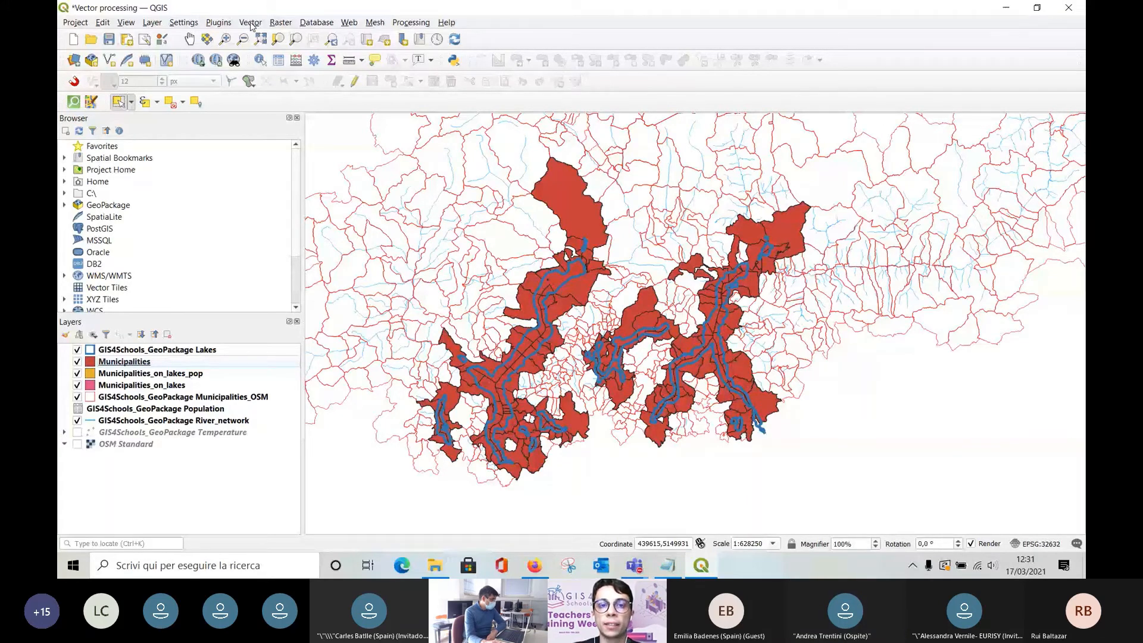
left_click(251, 23)
mouse_move(310, 67)
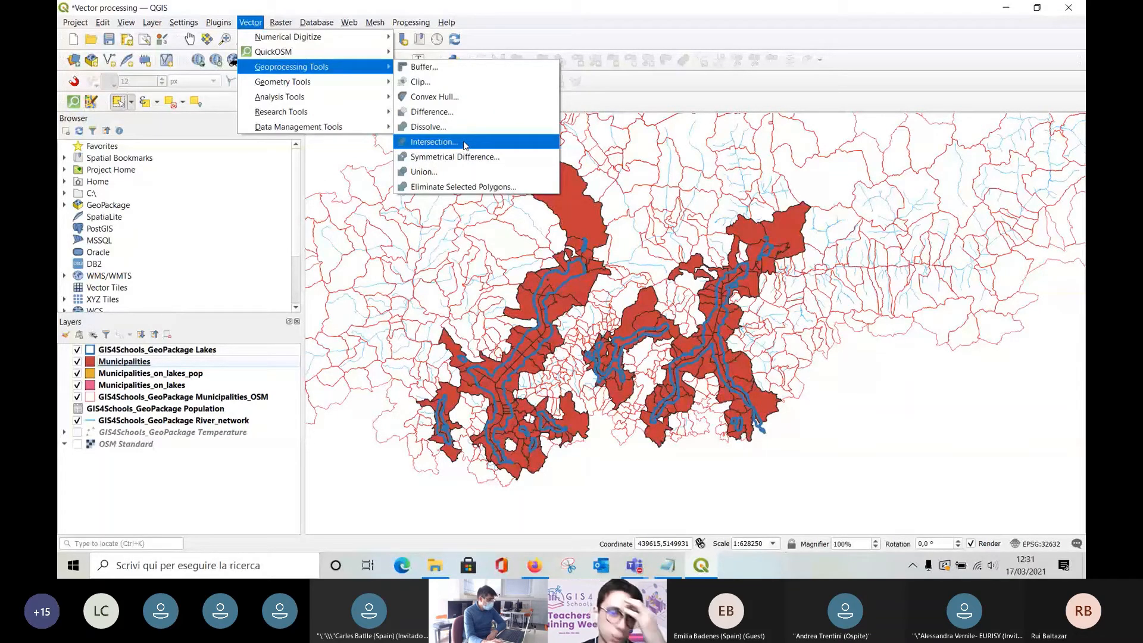
mouse_move(387, 117)
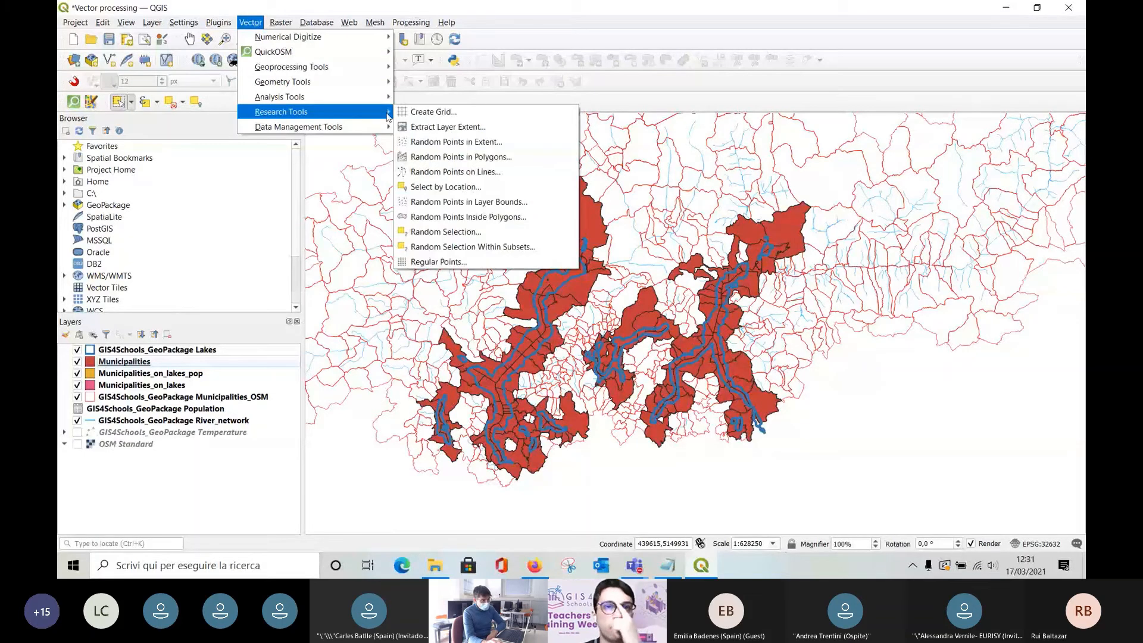
left_click(446, 187)
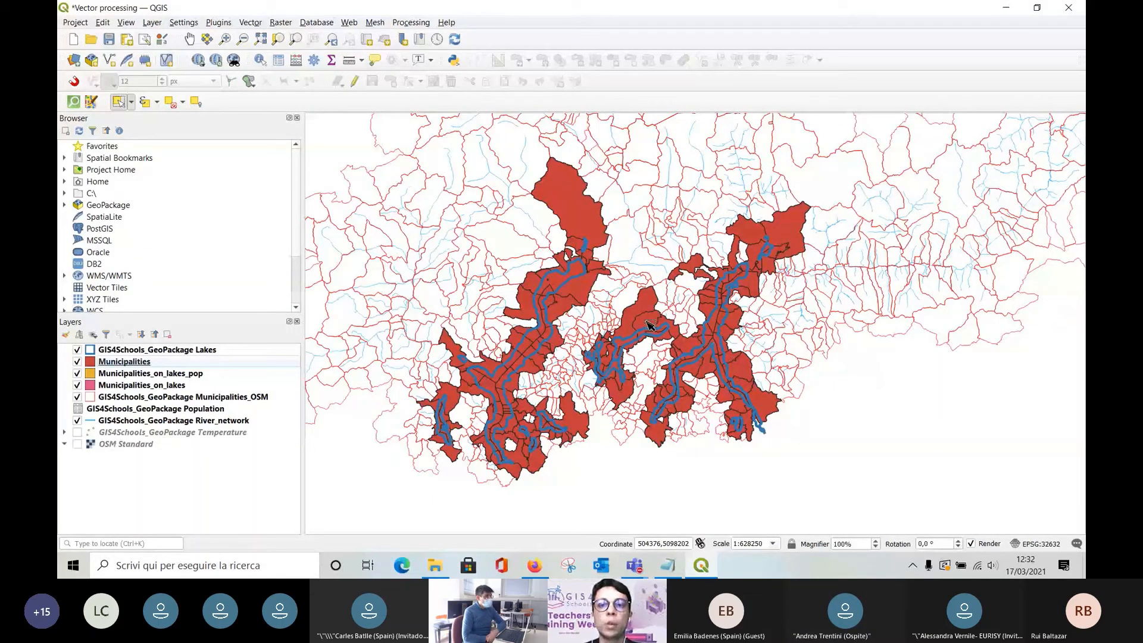
Start the Dissolve geoprocessing tool on the Municipalities layer and choose province as the dissolve field.
left_click(255, 23)
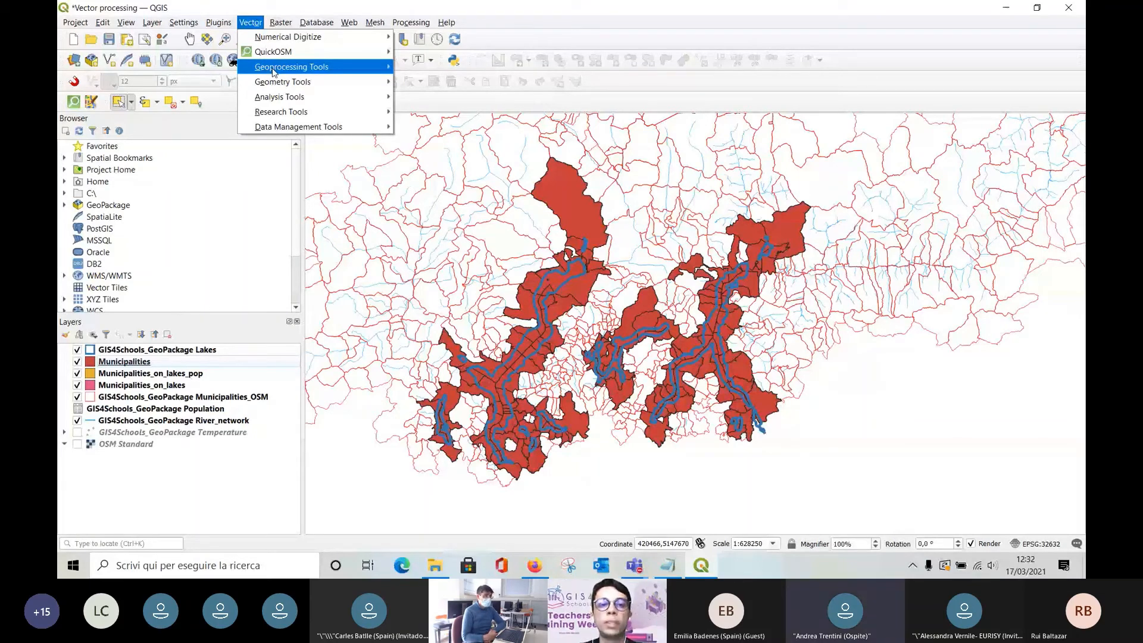
left_click(428, 126)
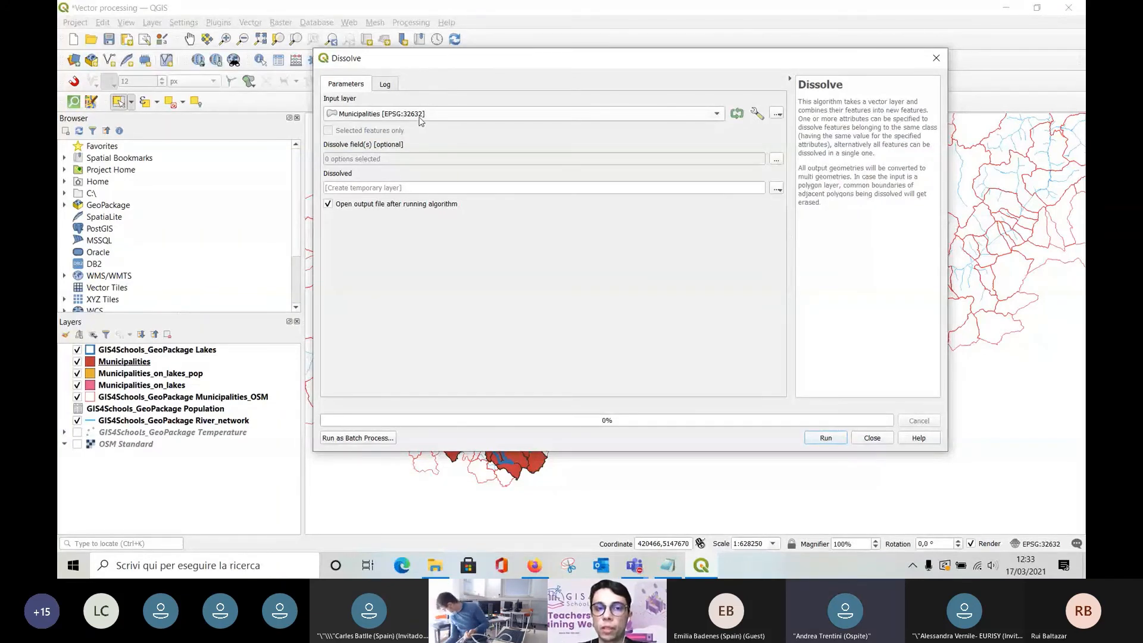
left_click(777, 159)
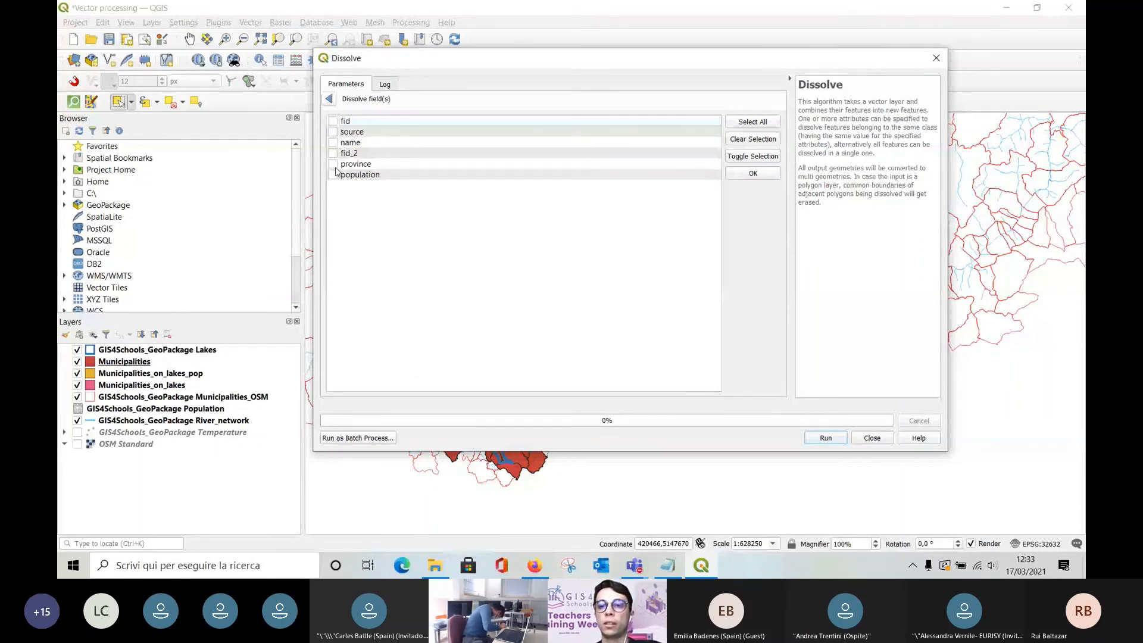
left_click(752, 174)
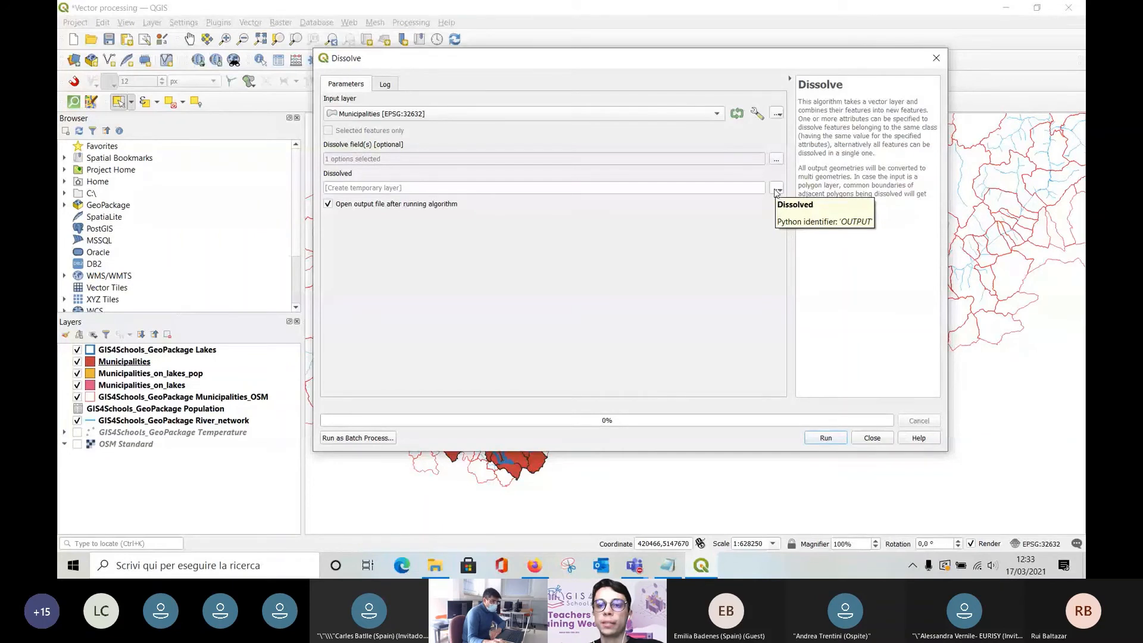
Set the dissolved output to shapefile Municipalities_on_lakes_diss in the GIS4Schools_data folder, run the algorithm, and close the dialog.
left_click(777, 190)
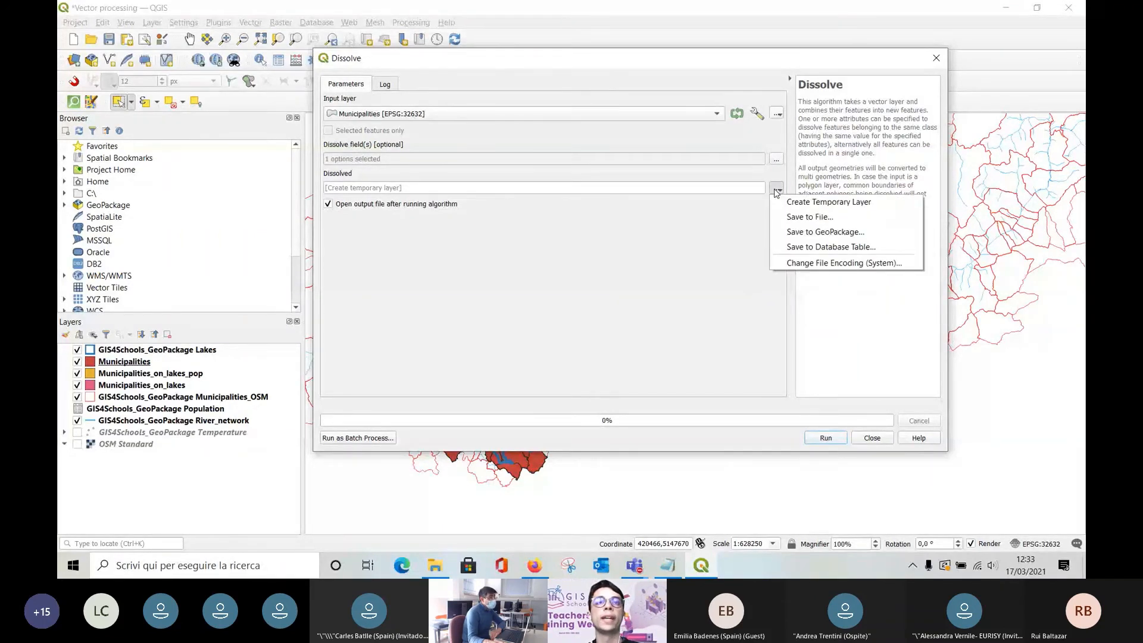
left_click(790, 218)
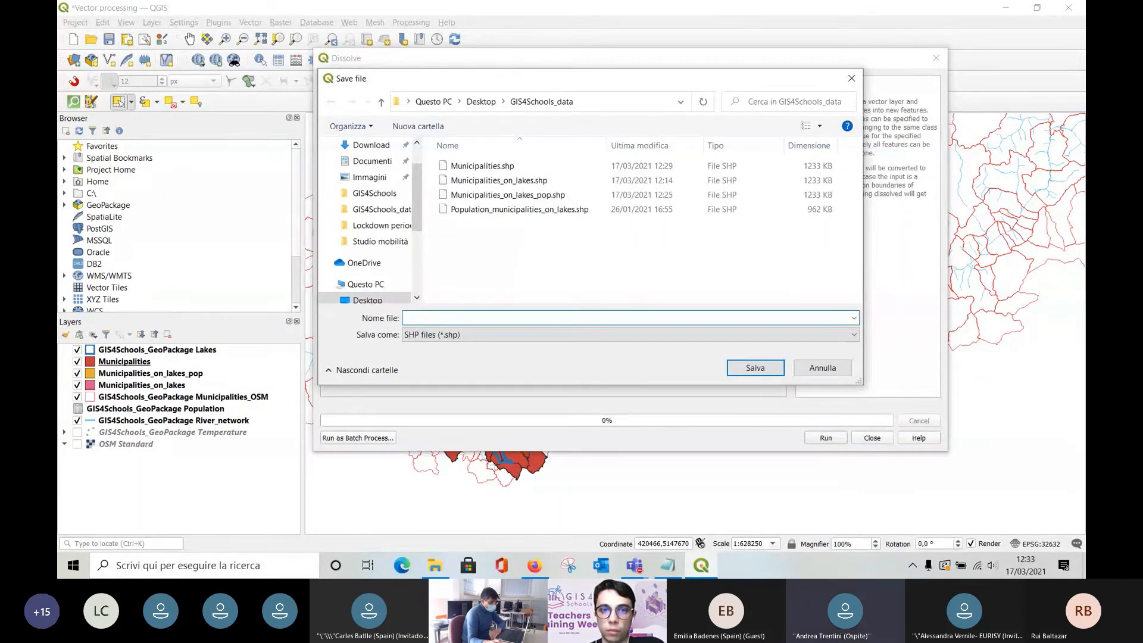
type("Municipalities")
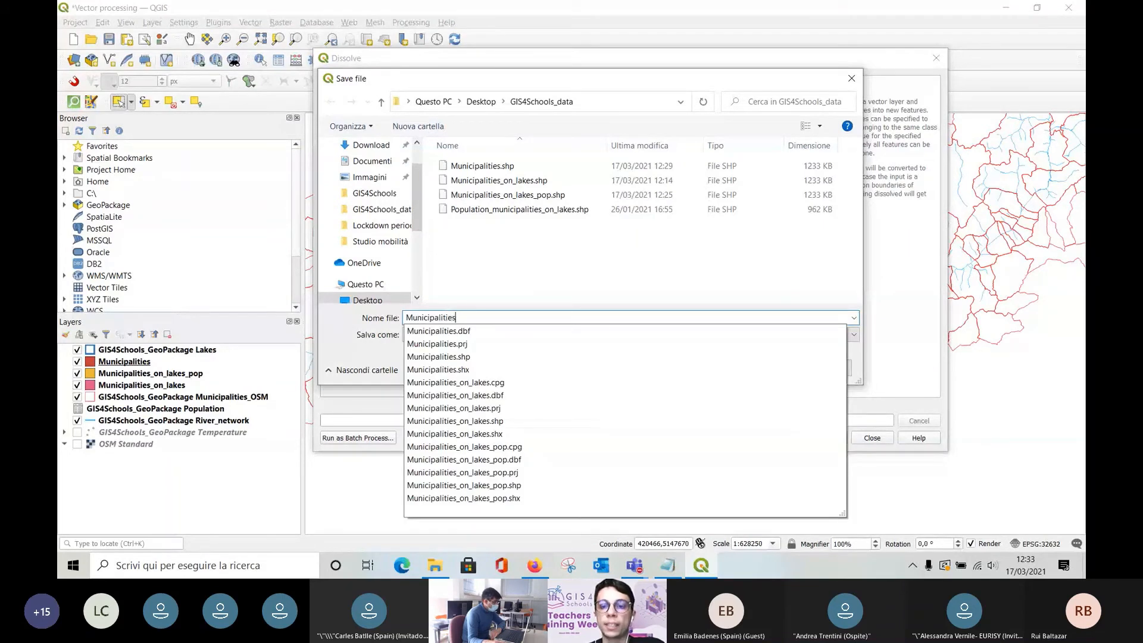
type("_on_lakes")
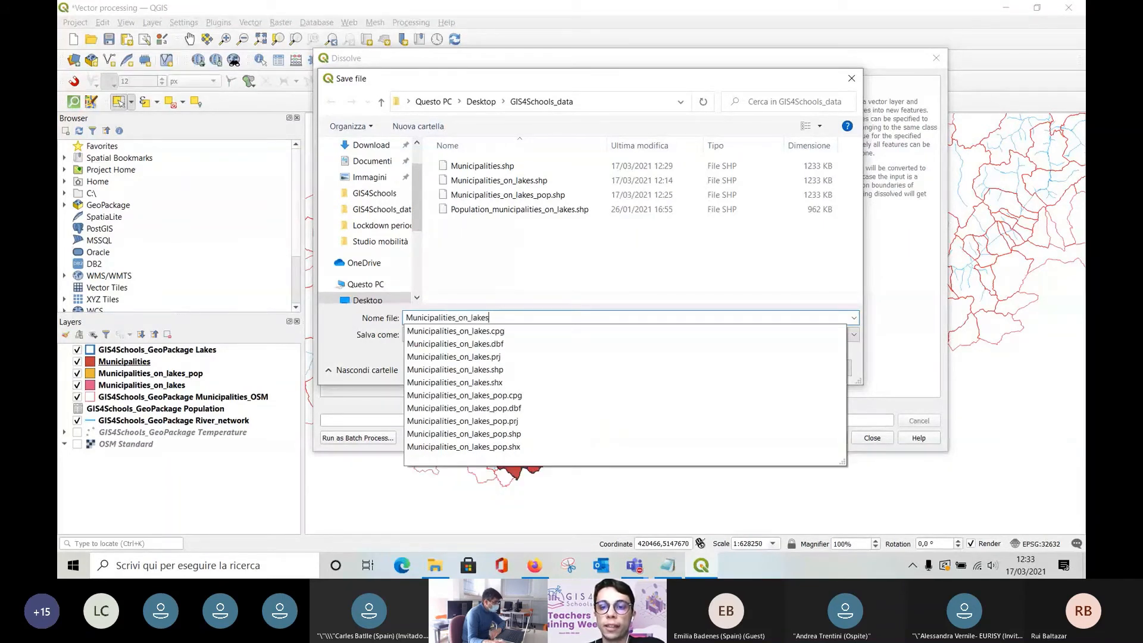
type("_d")
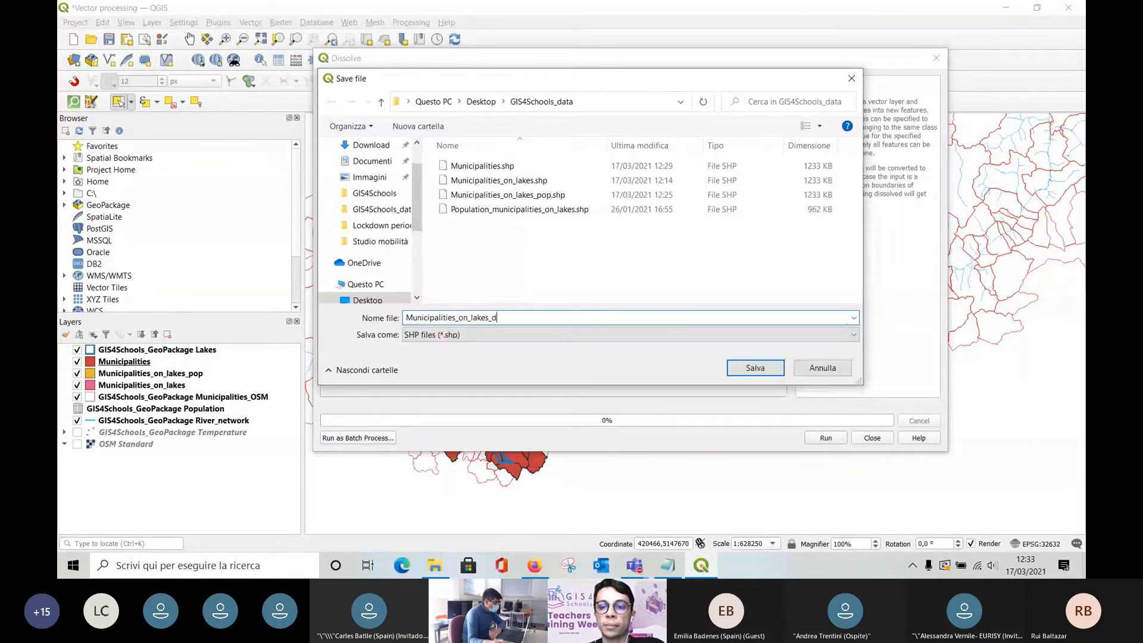
type("is")
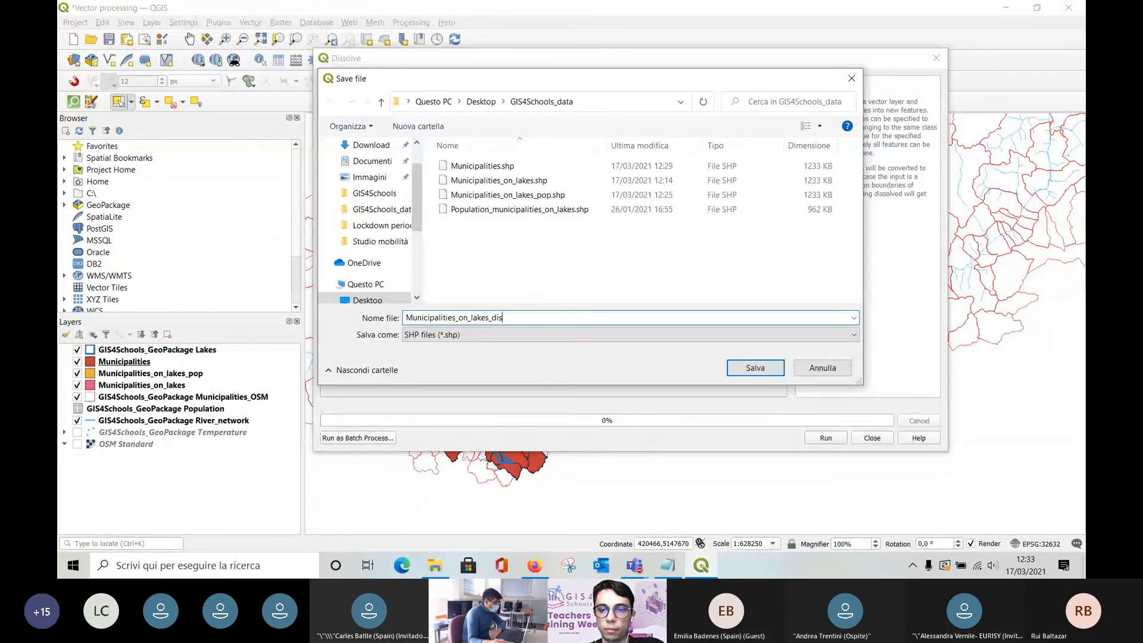
type("s")
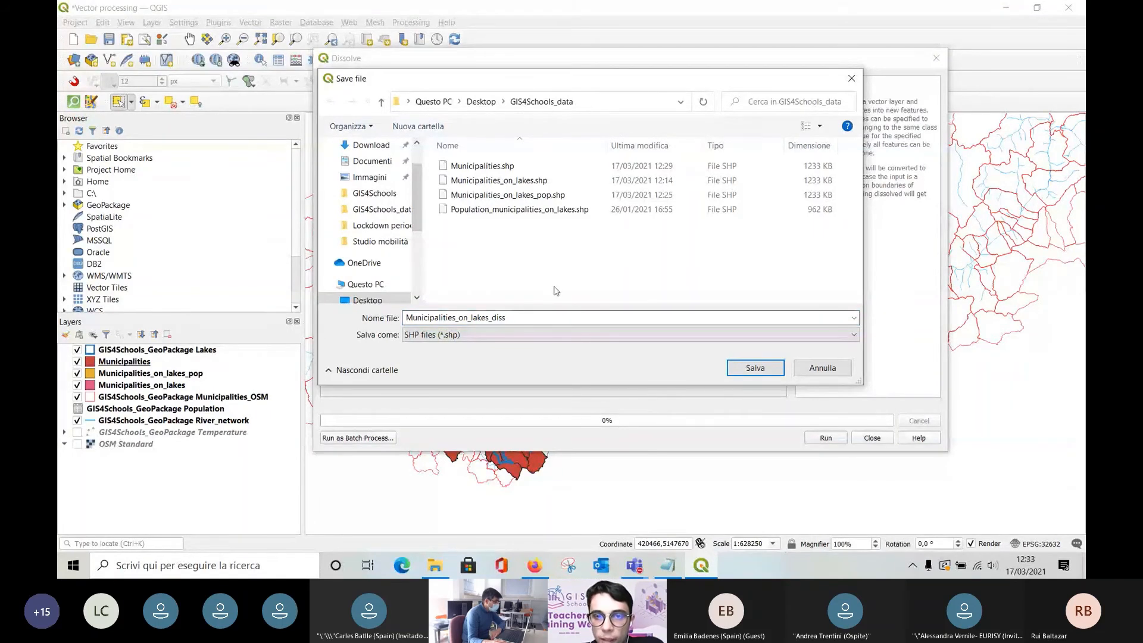
left_click(756, 369)
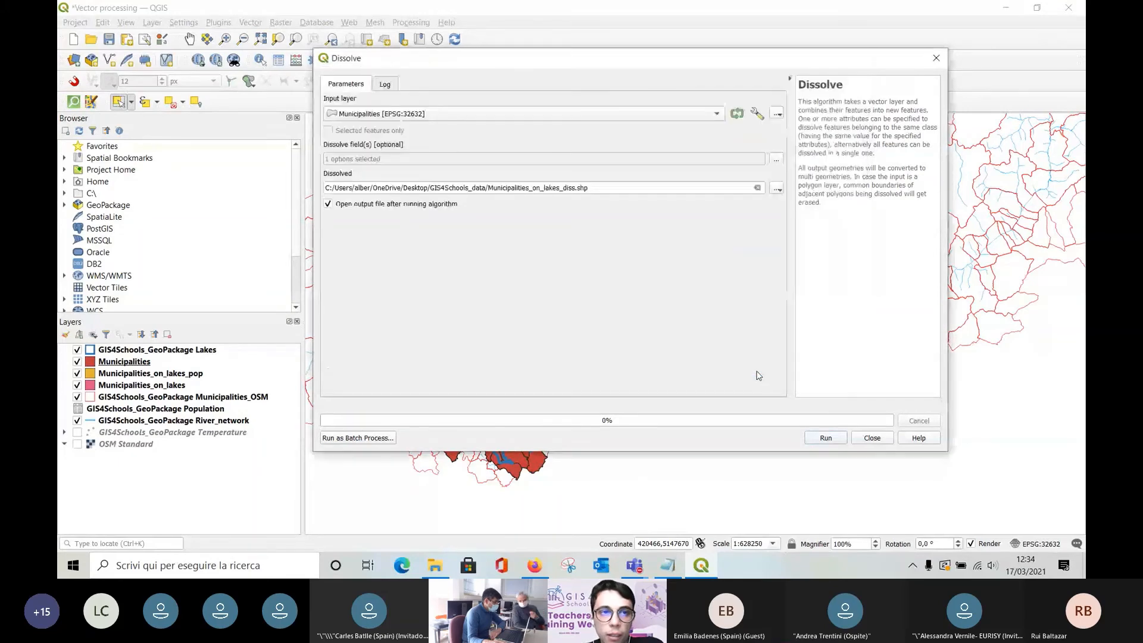
left_click(826, 438)
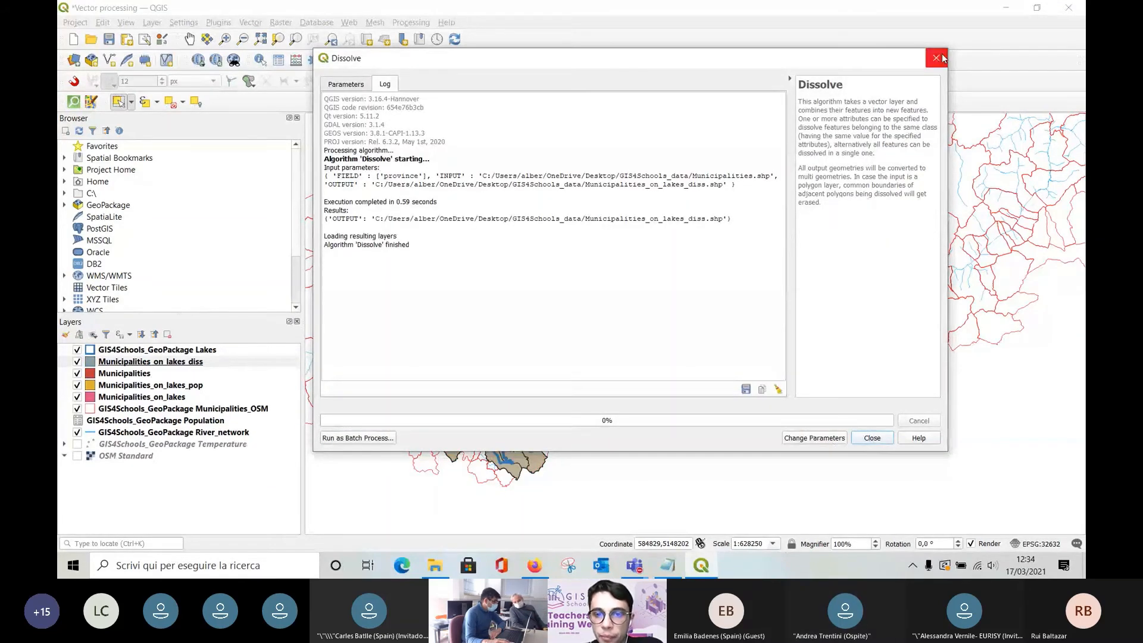
left_click(936, 58)
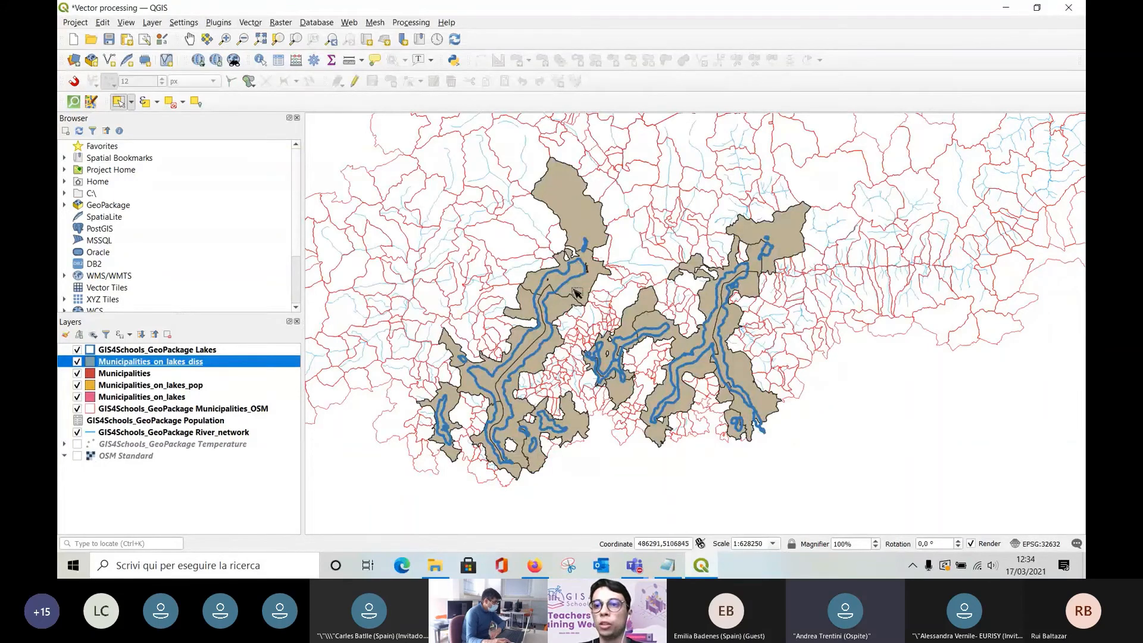
Move the River_network layer above the Lakes layer at the start of the layer order.
scroll(573, 290, "up", 1)
scroll(606, 277, "down", 1)
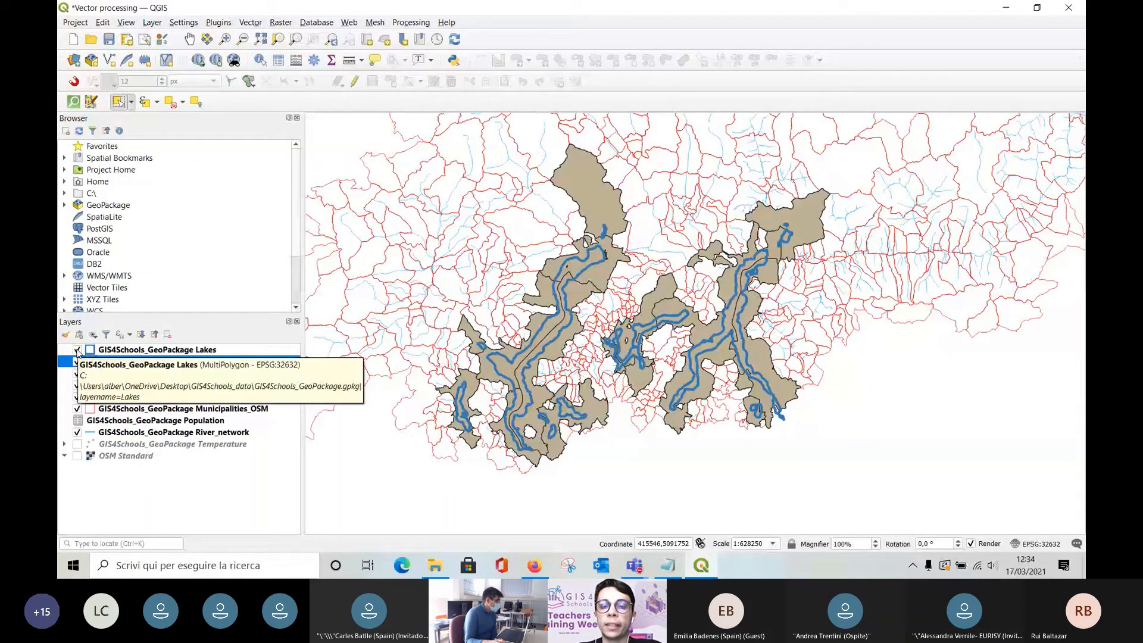
left_click(155, 350)
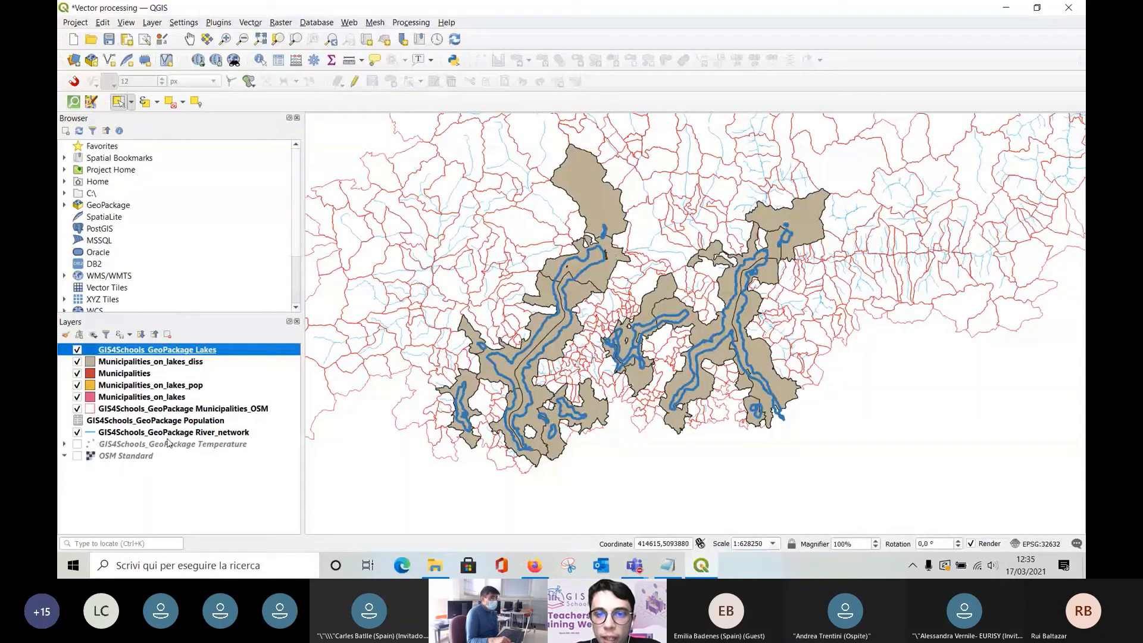
left_click_drag(169, 432, 178, 350)
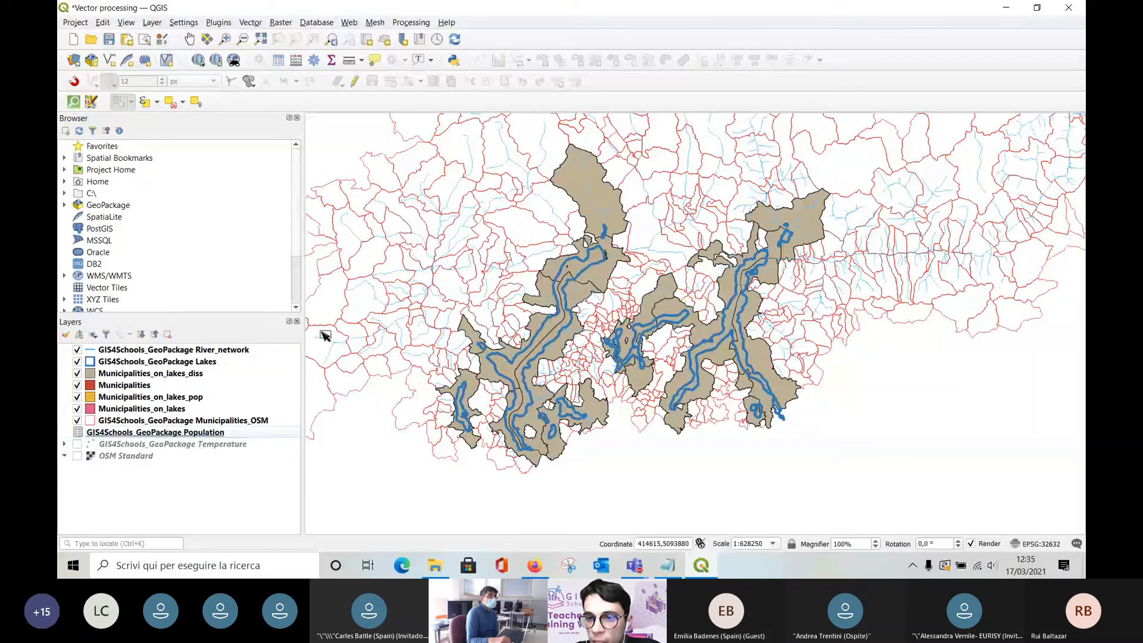
Examine how the river lines meet the lake outlines across the dissolved municipalities on the map.
scroll(561, 342, "up", 3)
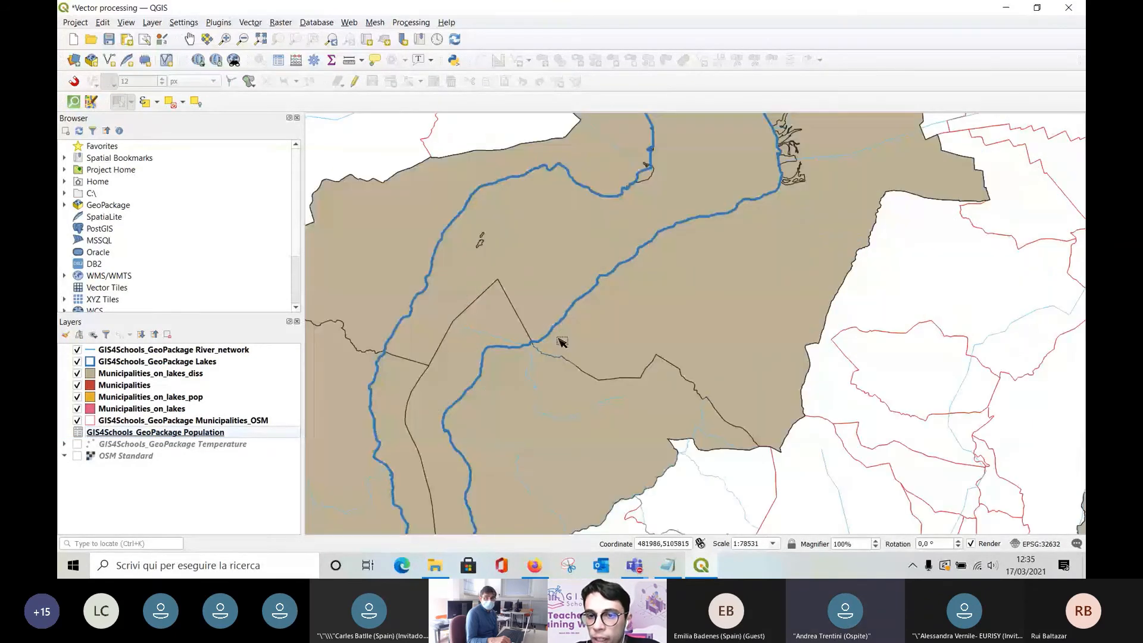
scroll(558, 345, "down", 1)
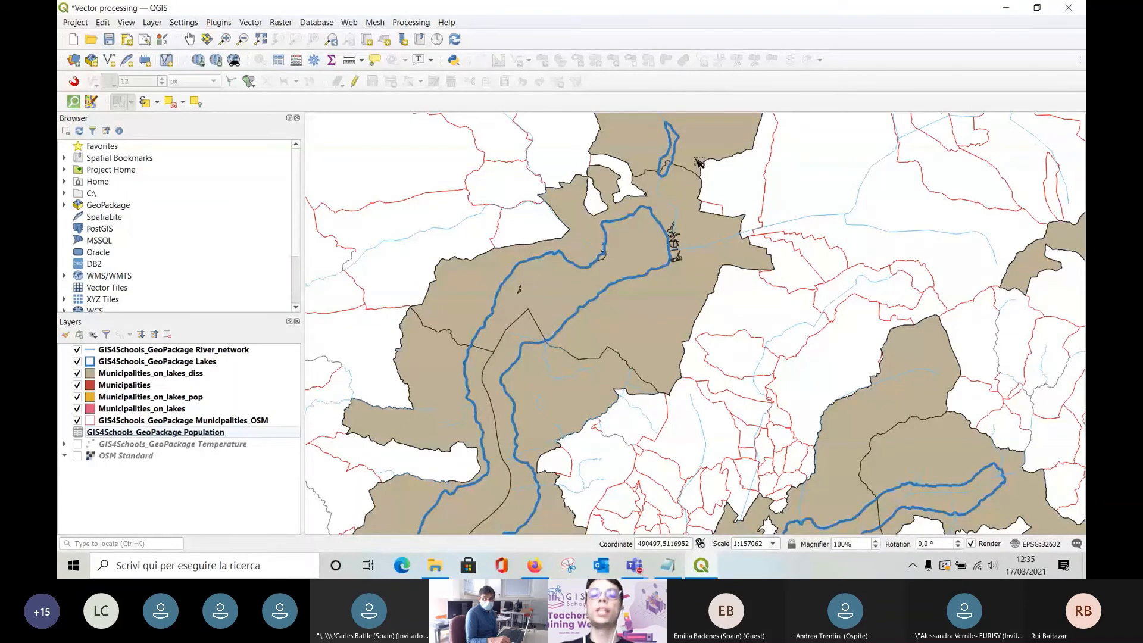
left_click_drag(923, 508, 884, 335)
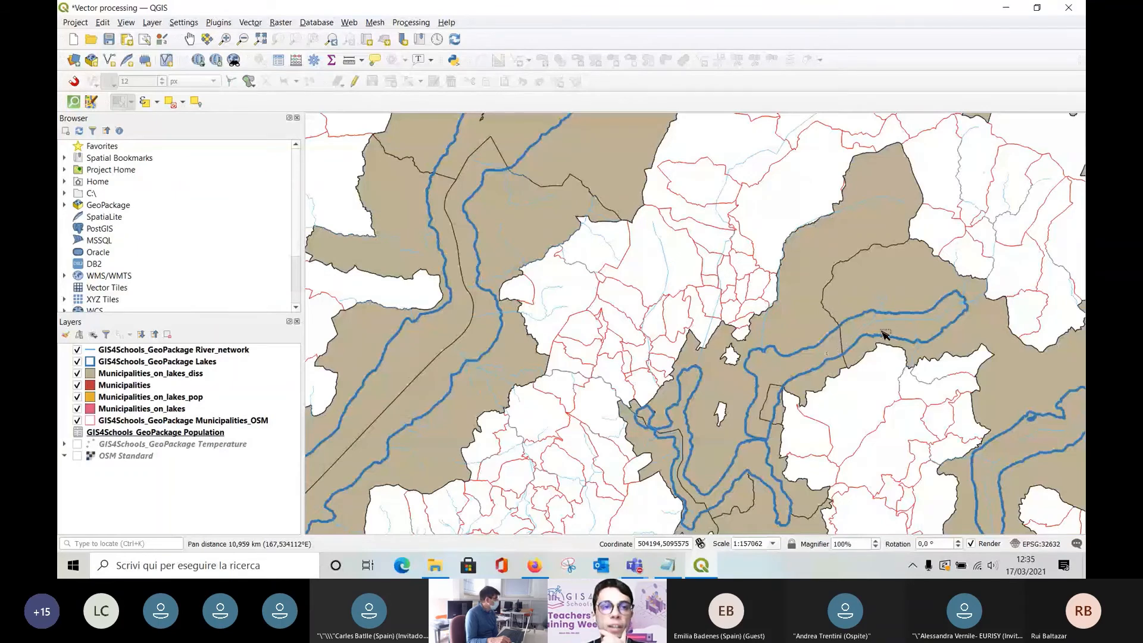
left_click_drag(1042, 382, 784, 253)
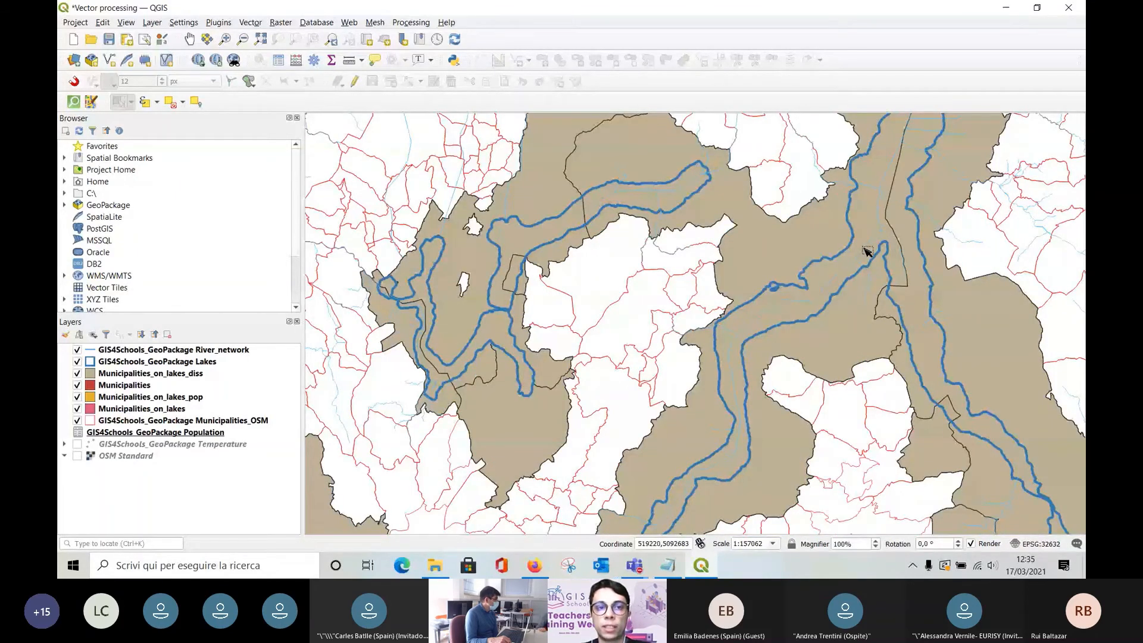
scroll(867, 250, "down", 1)
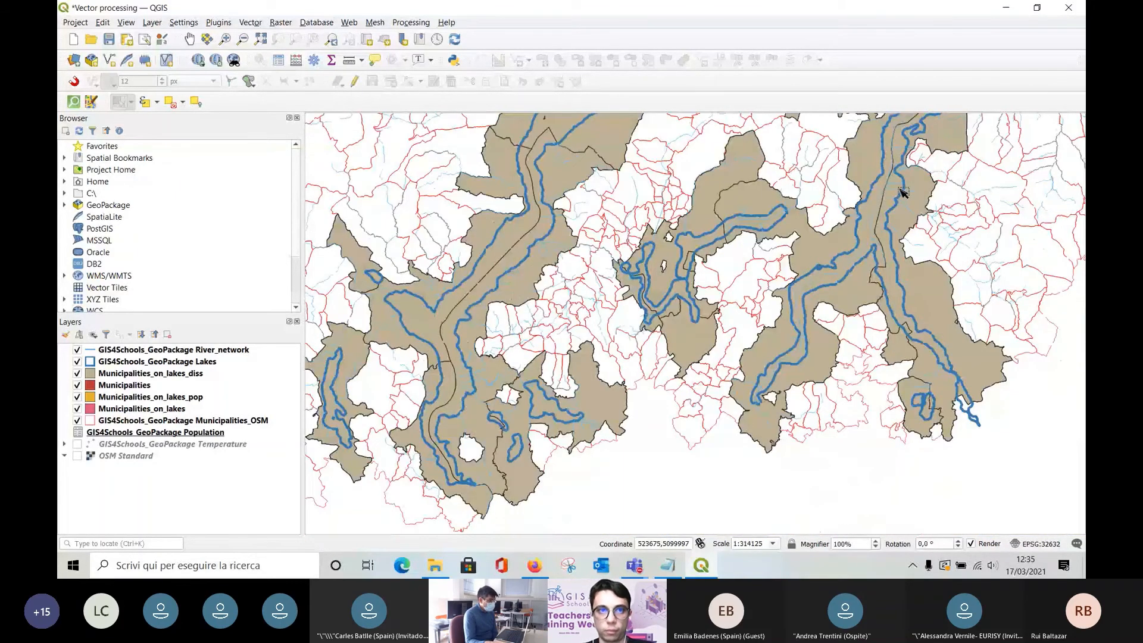
left_click_drag(903, 193, 869, 247)
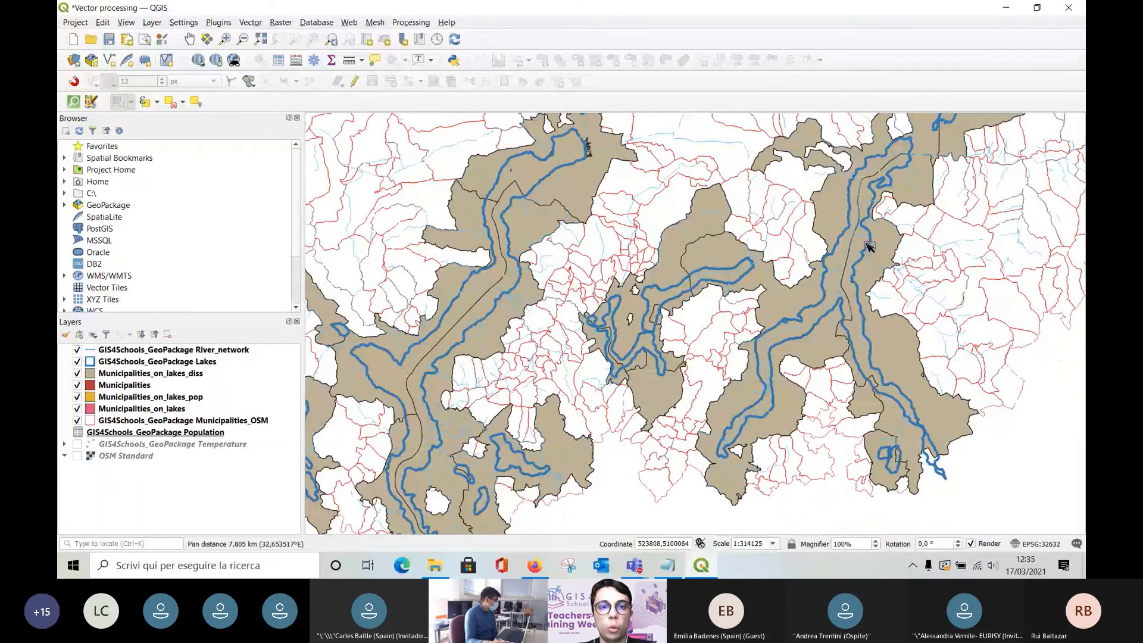
scroll(866, 247, "down", 1)
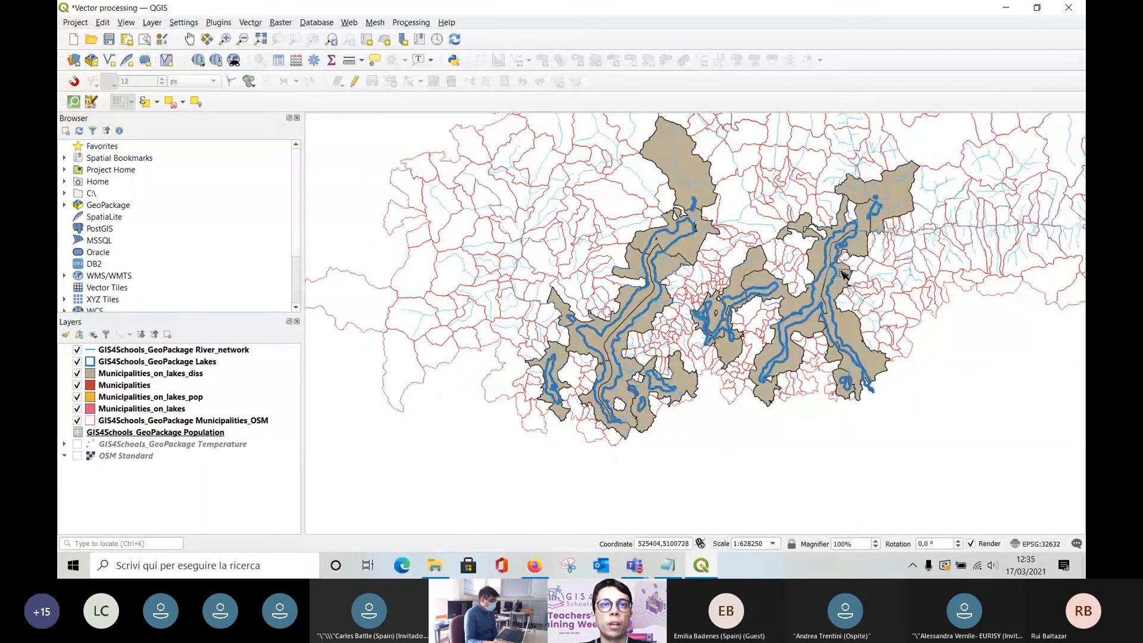
Start the Intersection geoprocessing tool with River_network as the input layer and Lakes as the overlay layer.
left_click(250, 22)
mouse_move(276, 70)
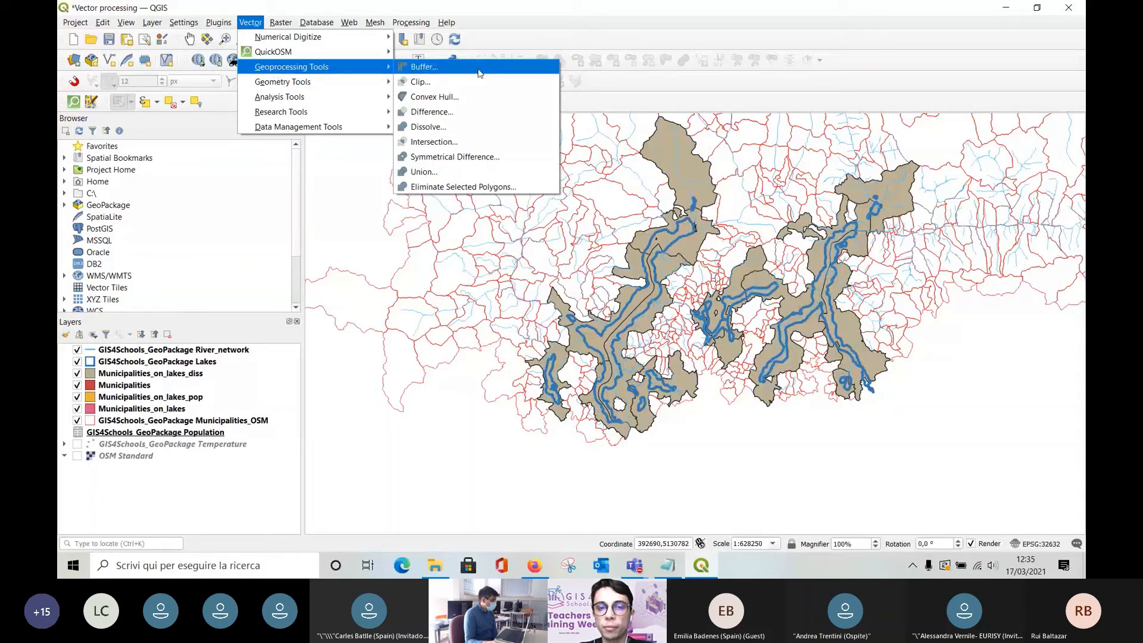
left_click(475, 143)
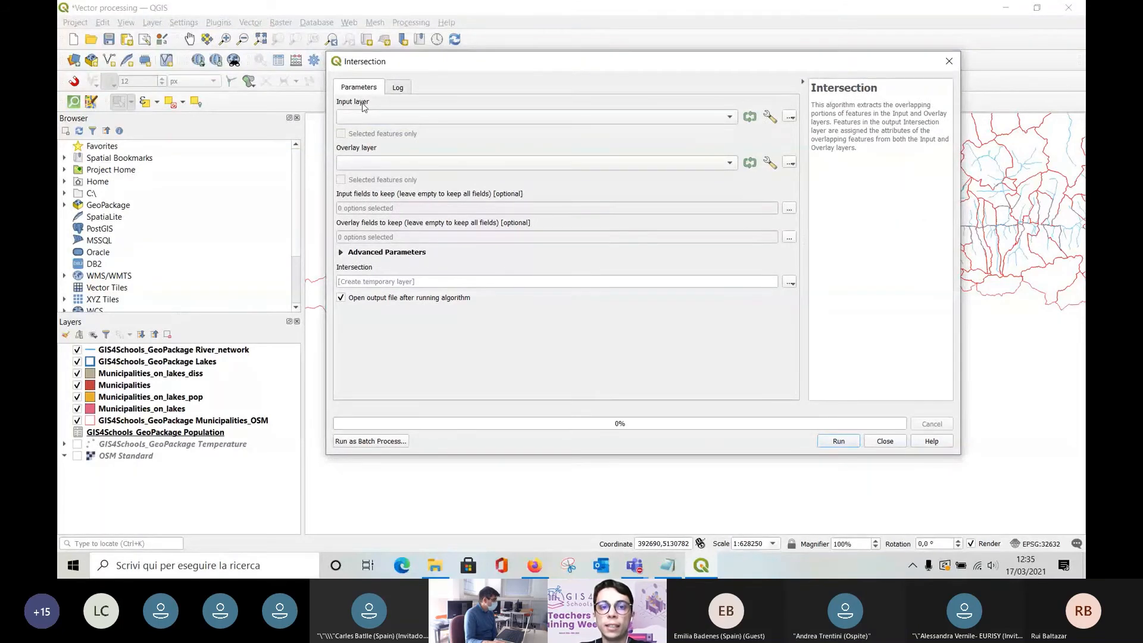
left_click(377, 116)
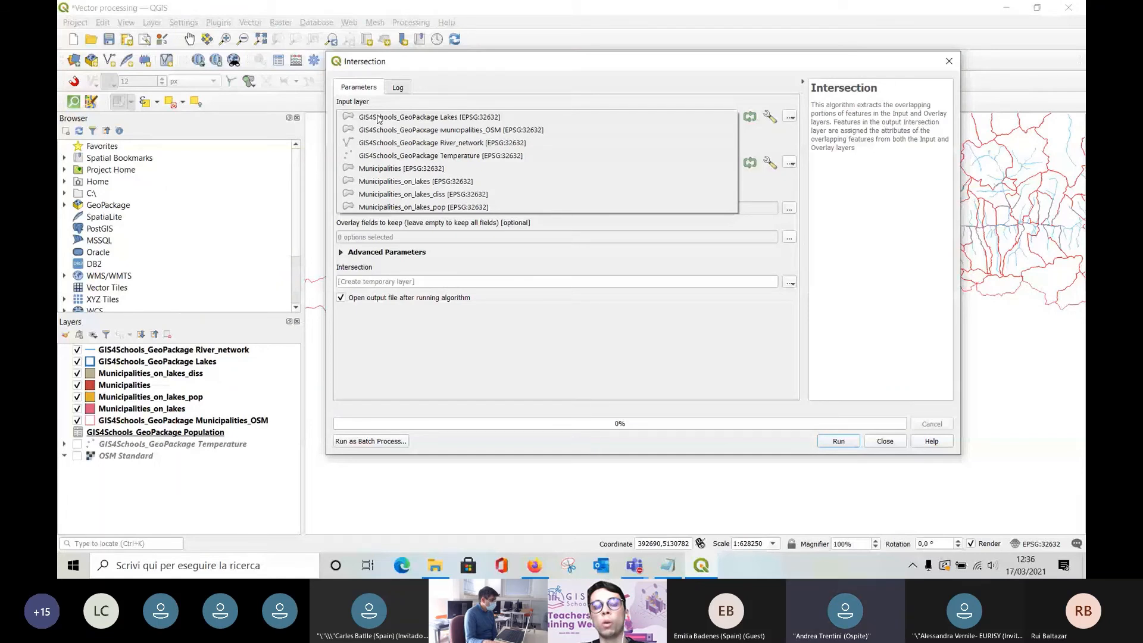
left_click(473, 143)
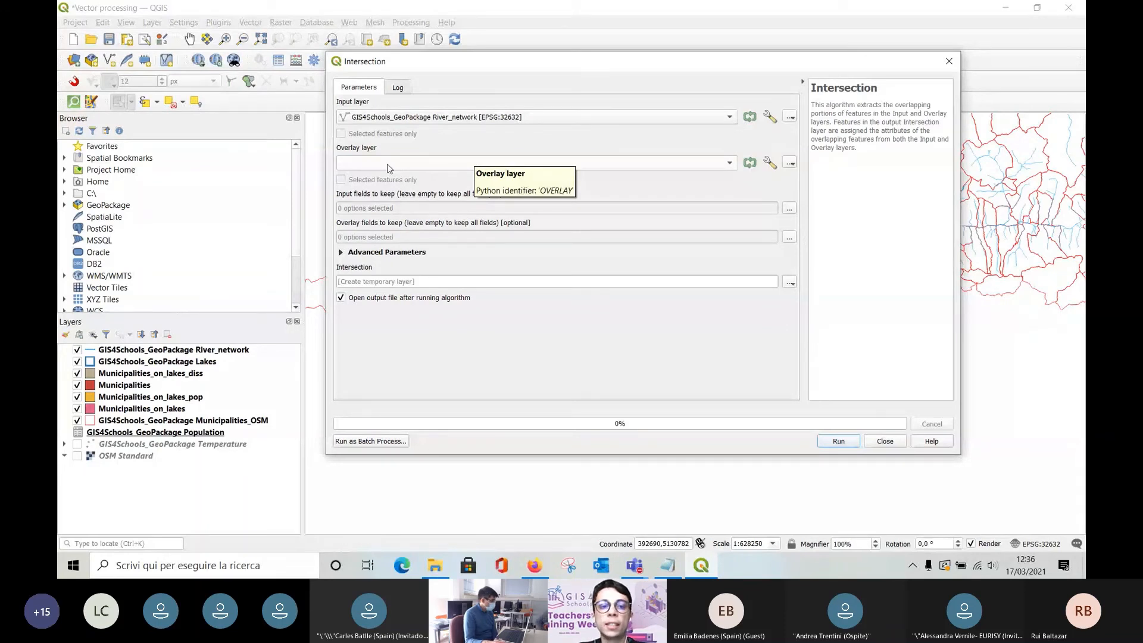
scroll(388, 169, "down", 2)
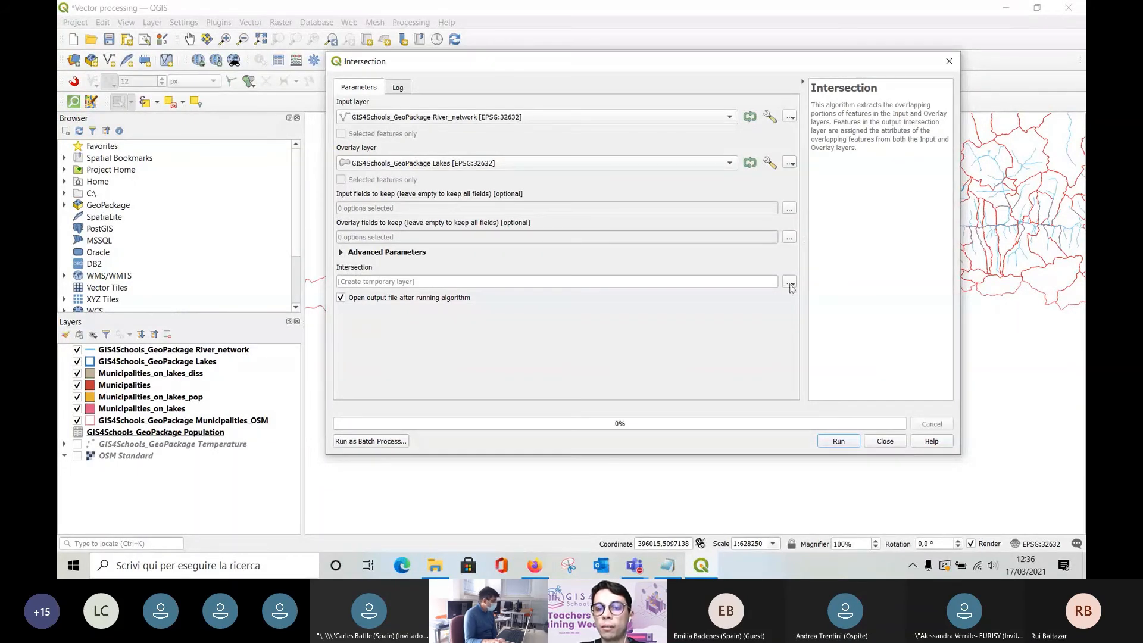
Set the intersection output to shapefile River_lakes_intersect in the GIS4Schools_data folder.
left_click(789, 284)
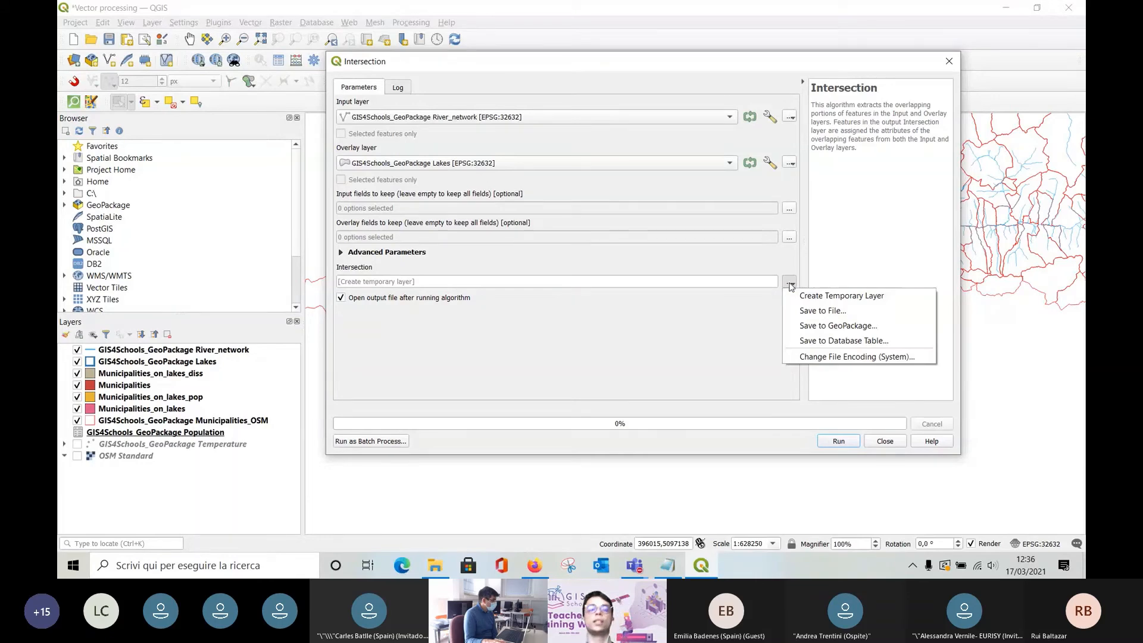
left_click(796, 314)
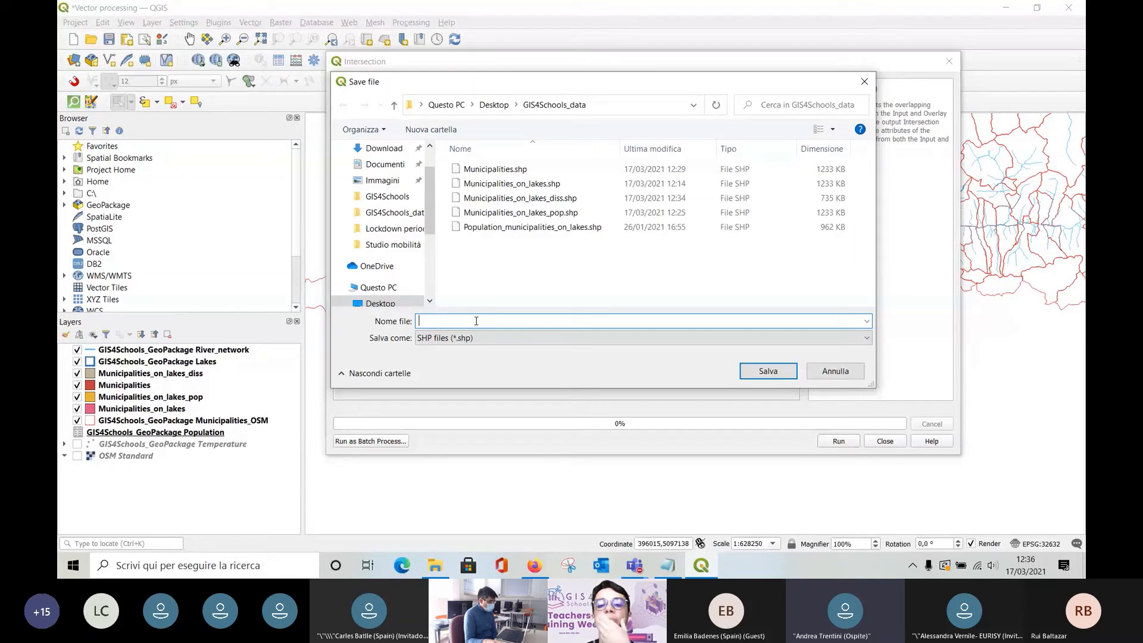
type("Riv")
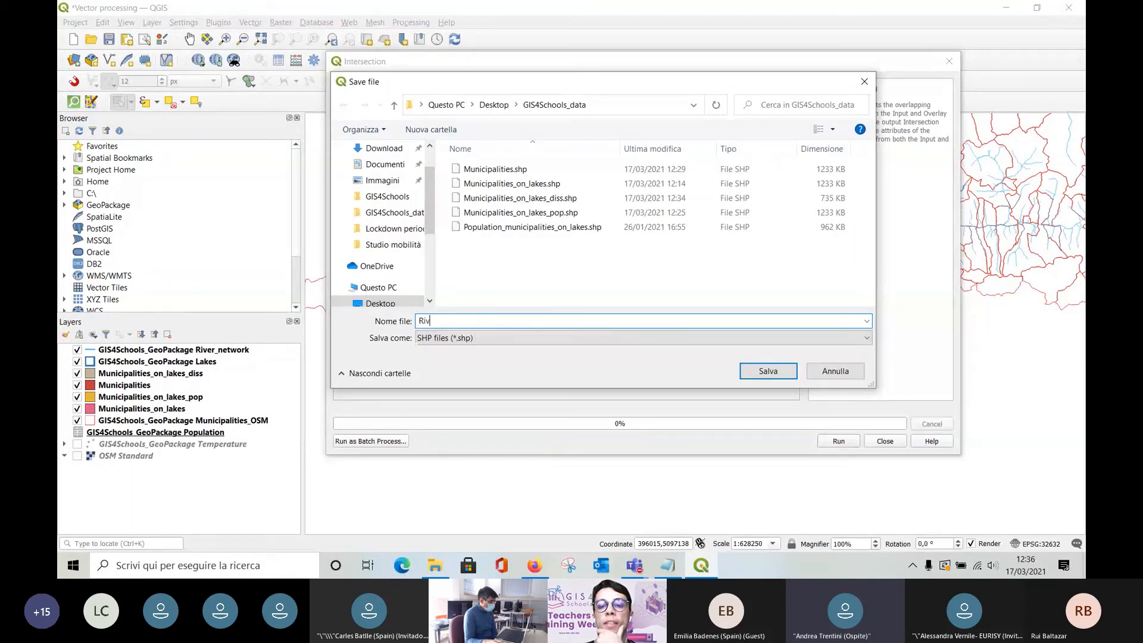
type("er_lakes_i")
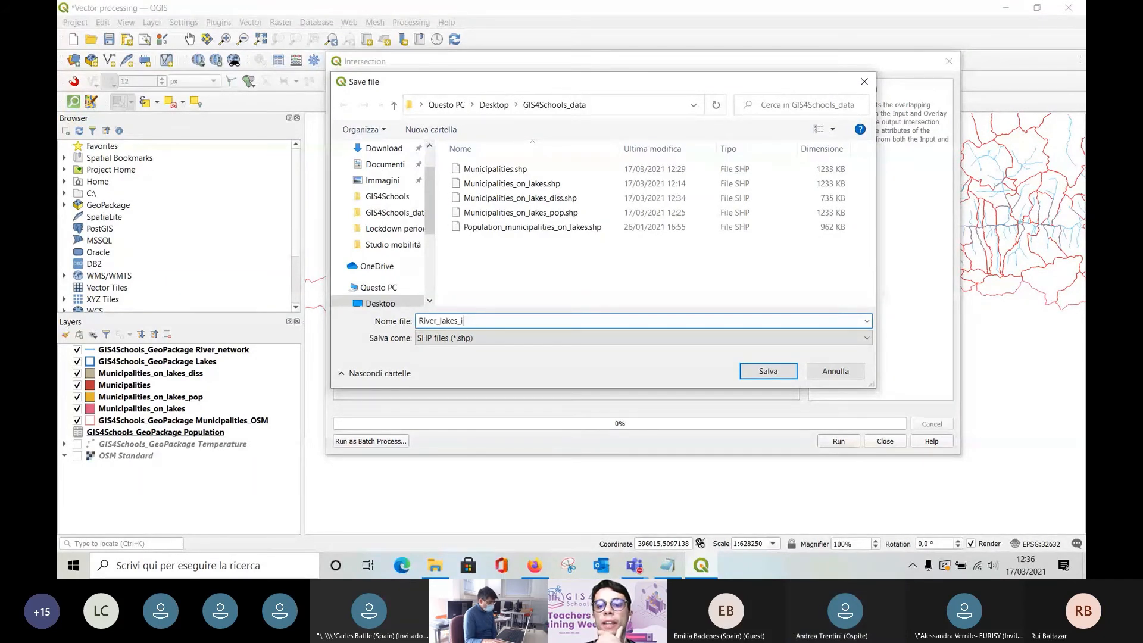
type("ntersect")
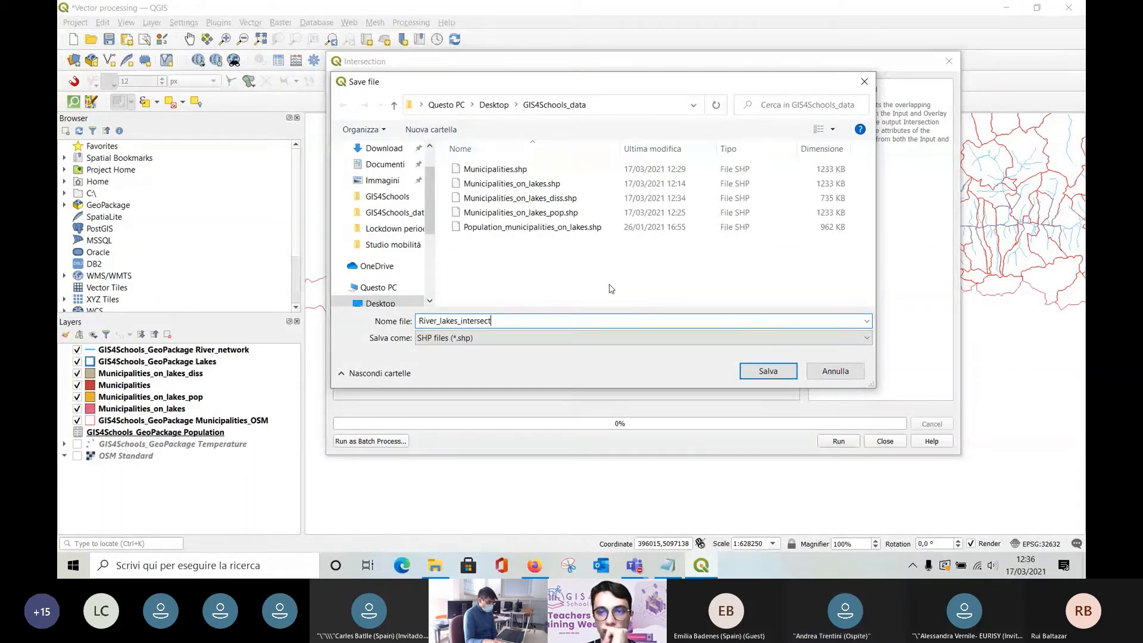
left_click(769, 373)
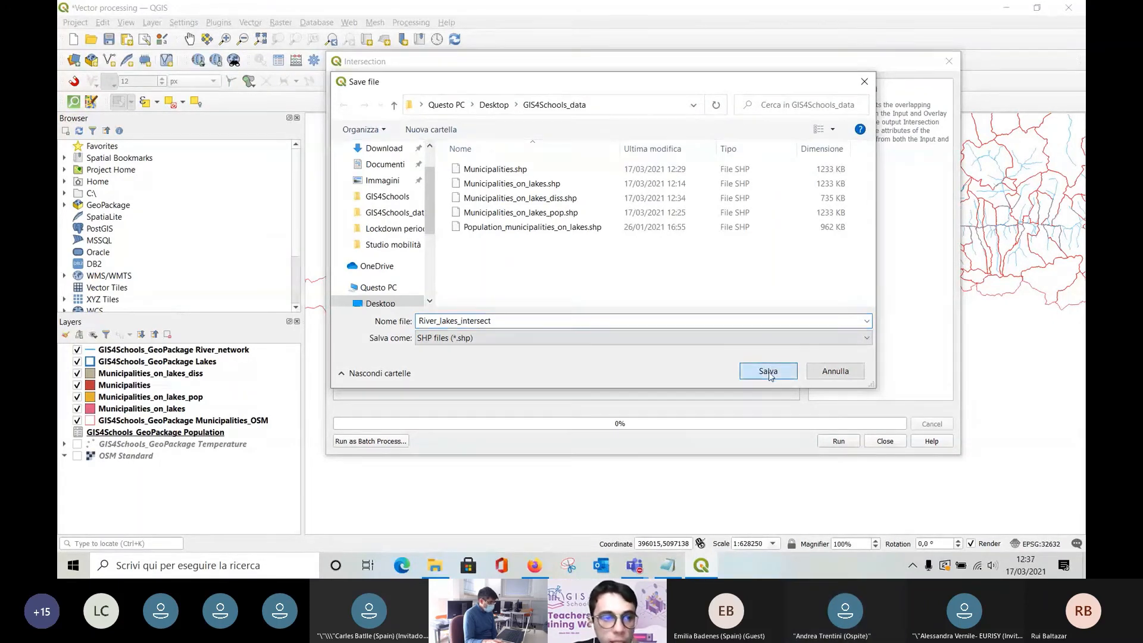
Run the intersection and move the River_lakes_intersect layer above River_network at the start of the layer order.
left_click(838, 441)
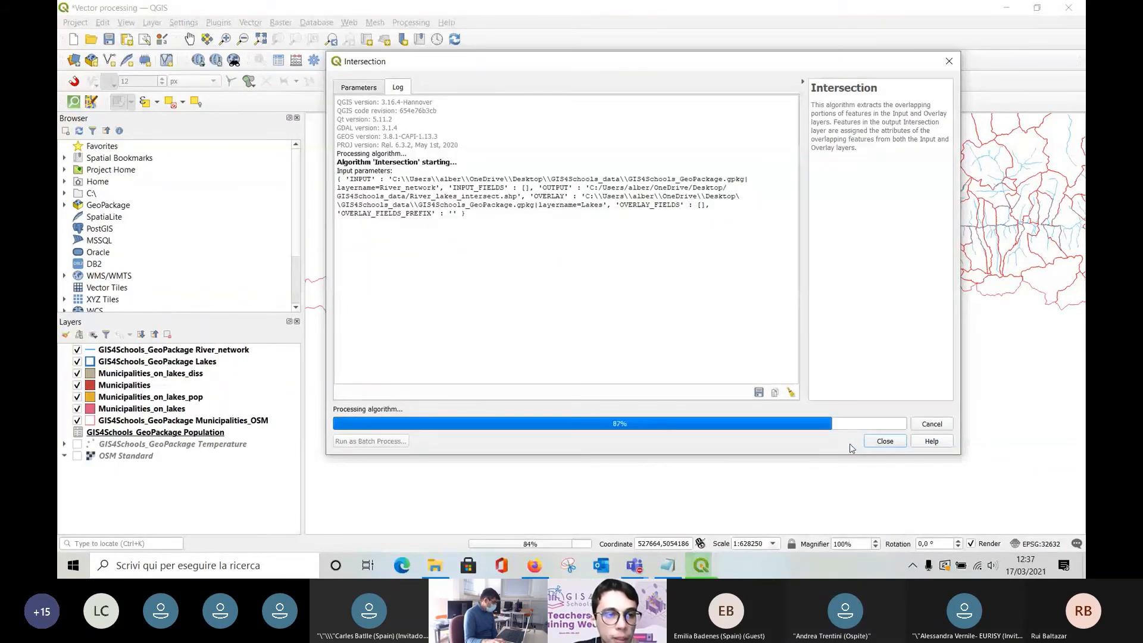
left_click(950, 63)
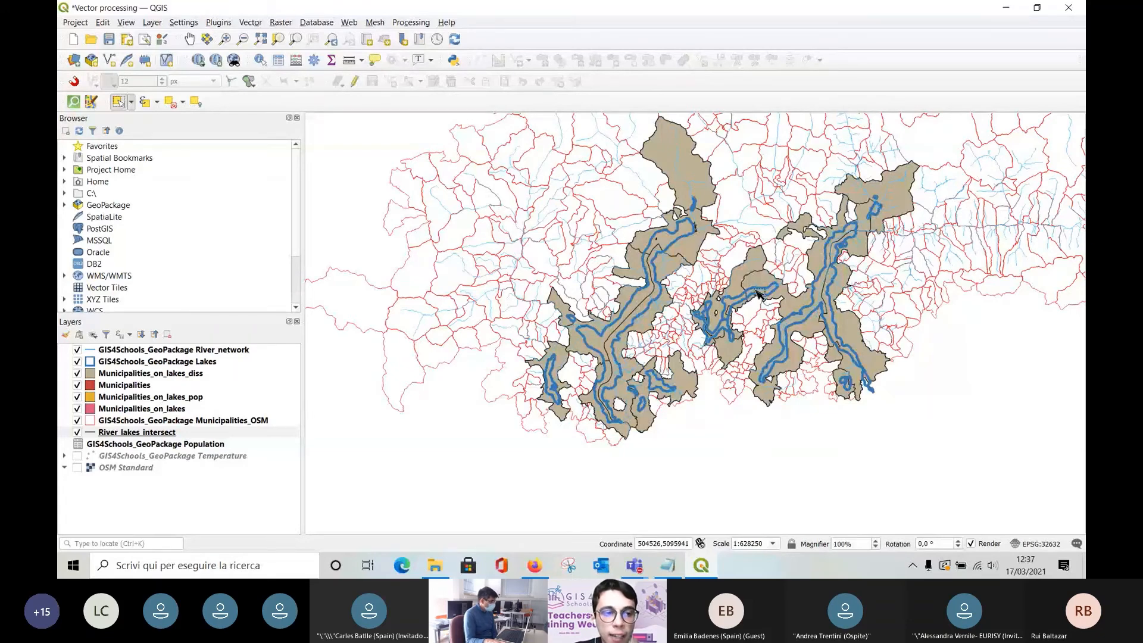
left_click(186, 435)
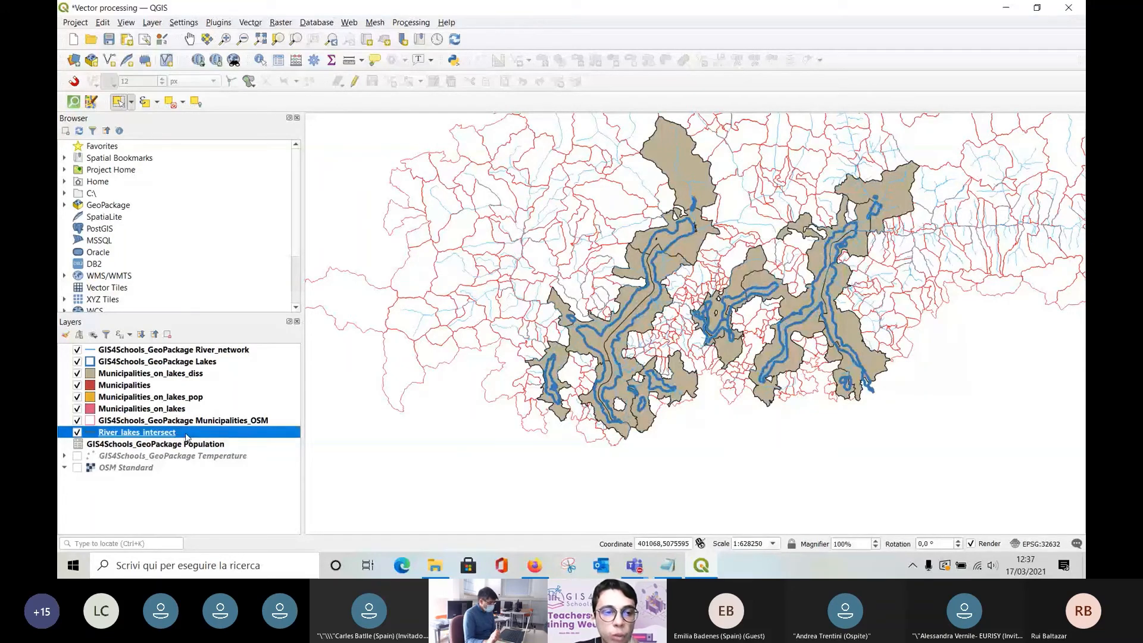
left_click_drag(186, 437, 188, 358)
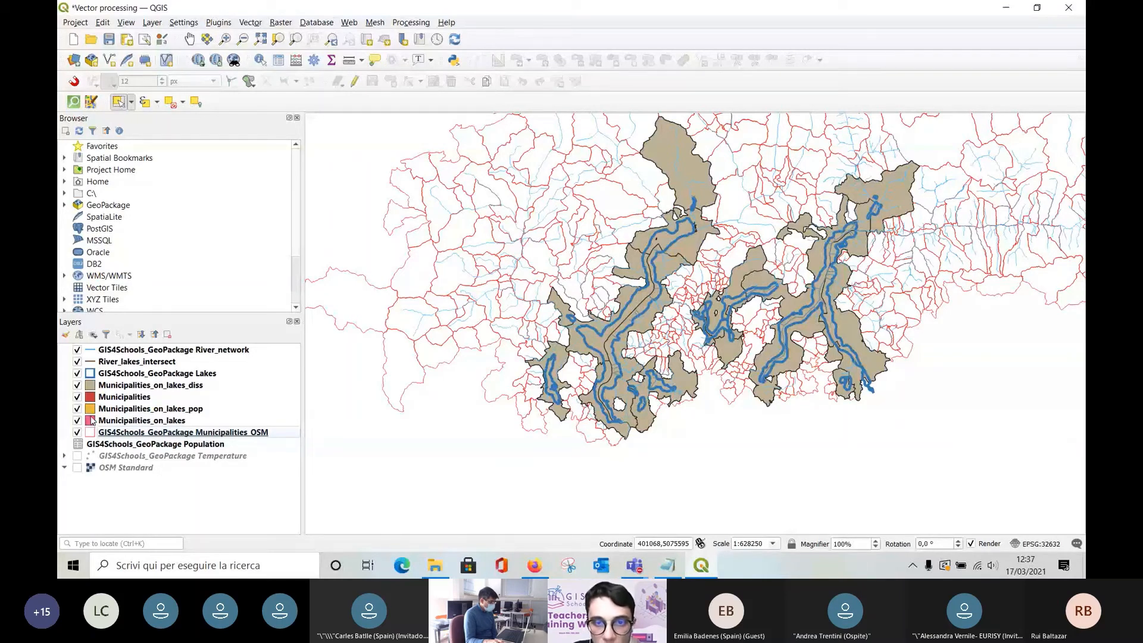
left_click(83, 362)
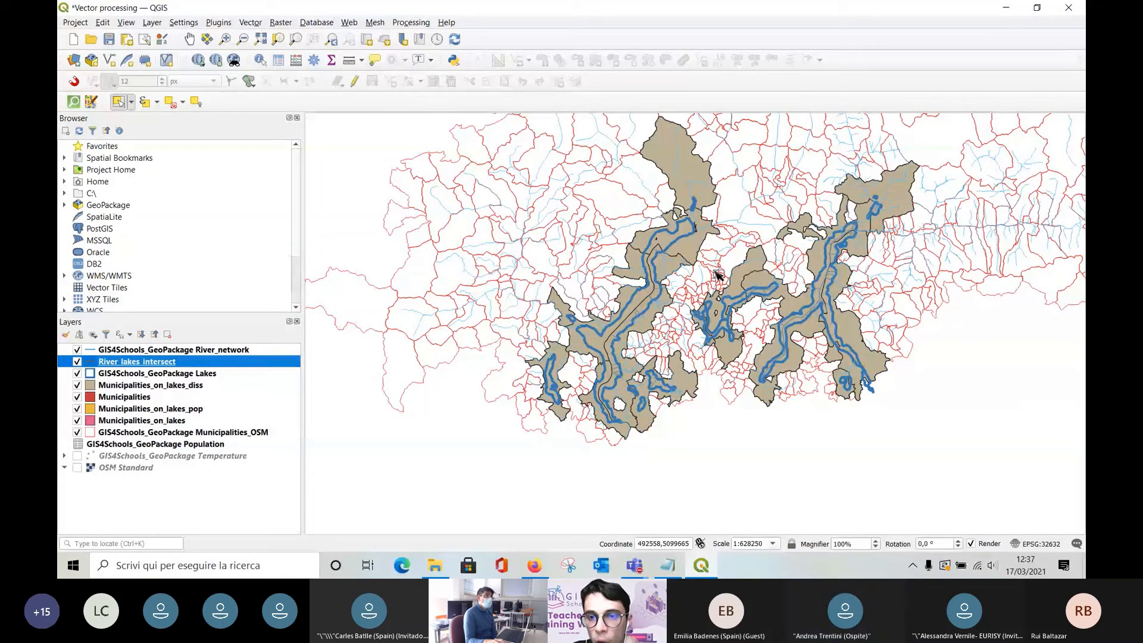
scroll(680, 247, "up", 3)
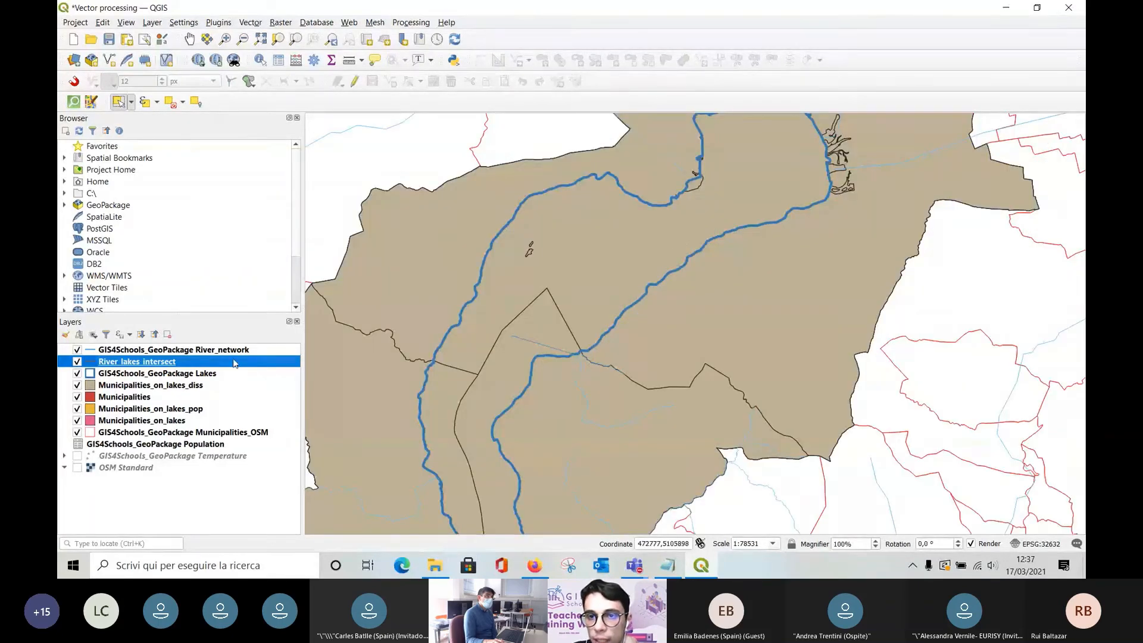
left_click_drag(234, 362, 232, 349)
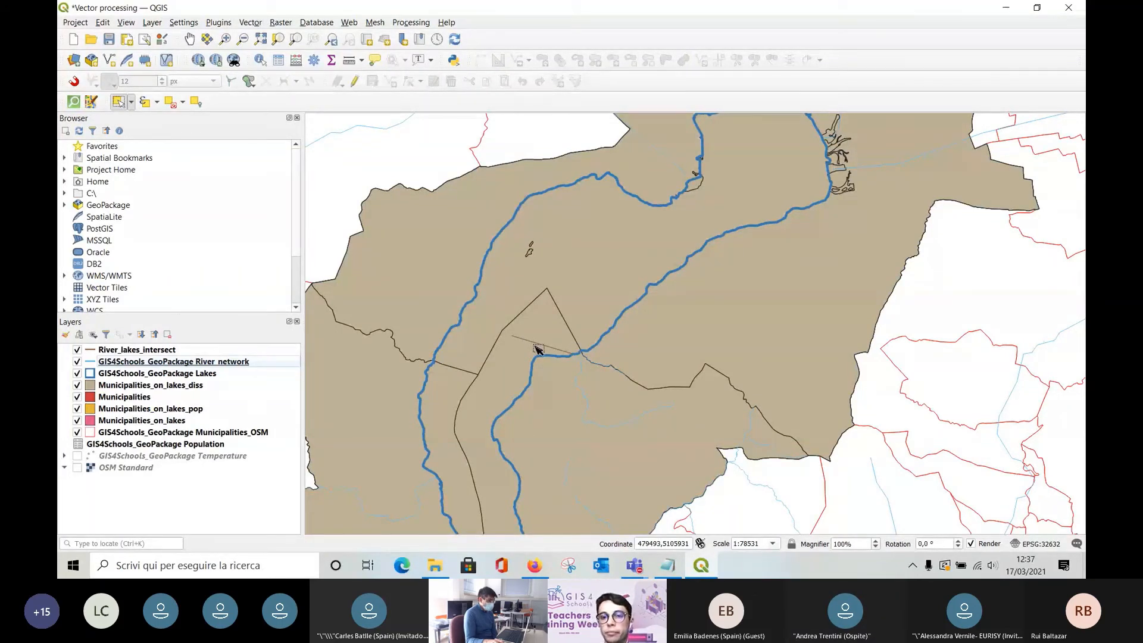
Examine the intersected river lines inside the lake outlines and the surrounding river network on the map.
scroll(536, 348, "down", 1)
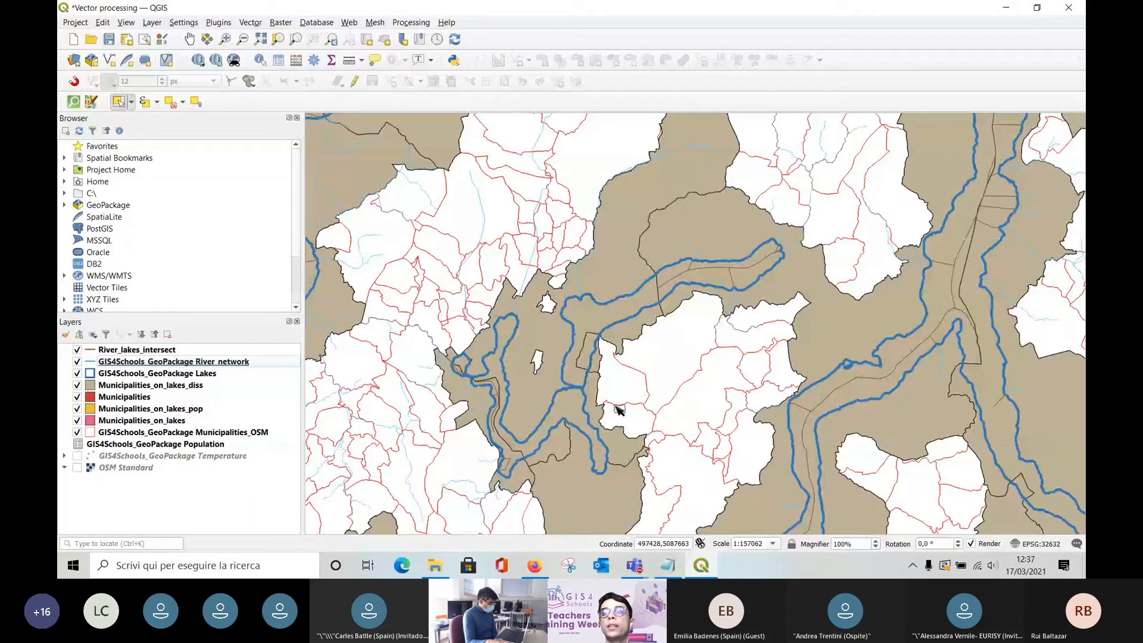
left_click_drag(840, 376, 744, 376)
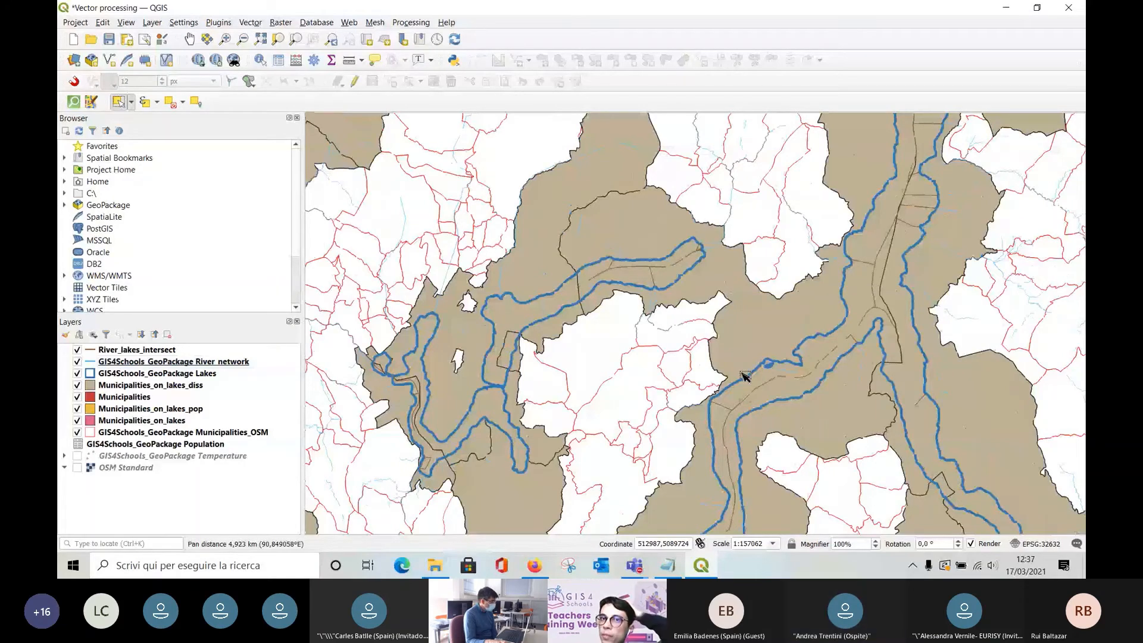
scroll(745, 375, "down", 2)
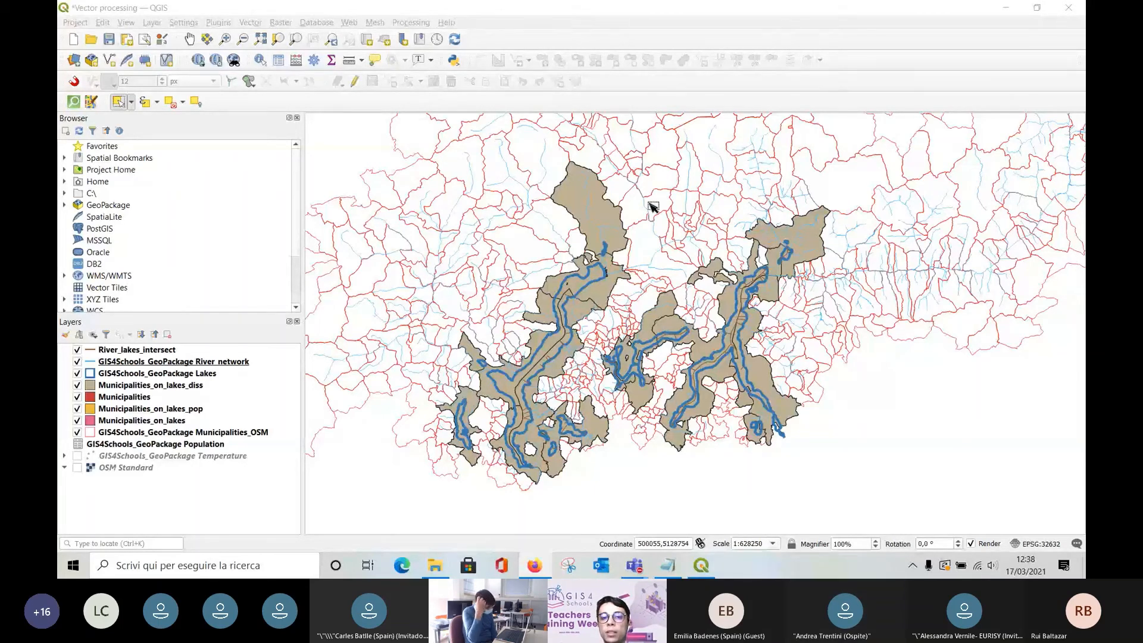
scroll(455, 252, "up", 1)
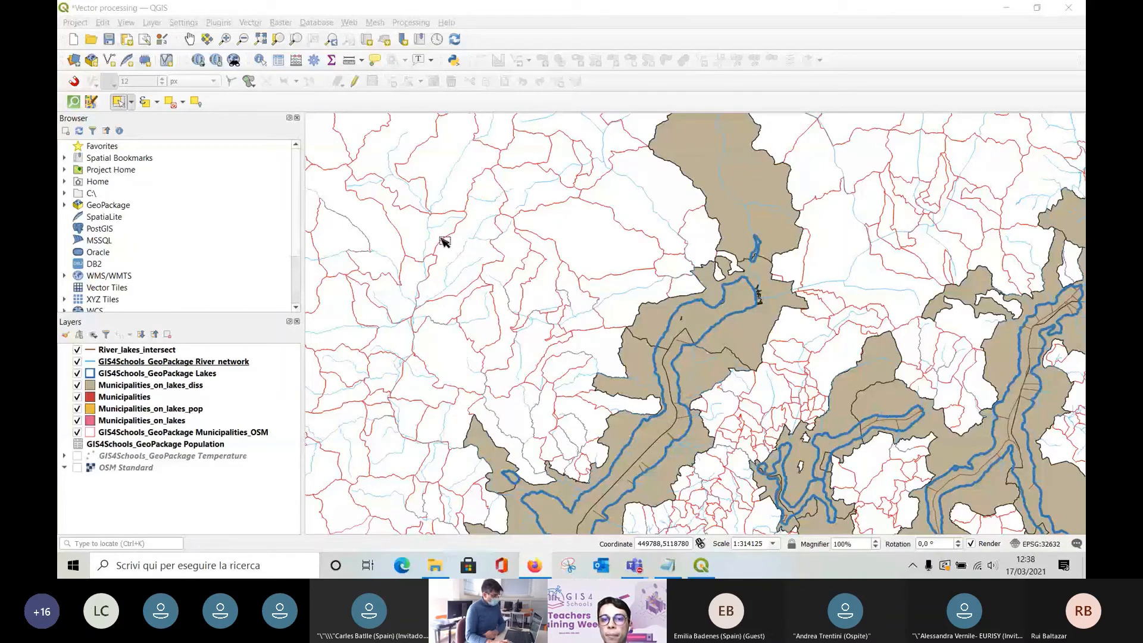
left_click_drag(443, 241, 485, 293)
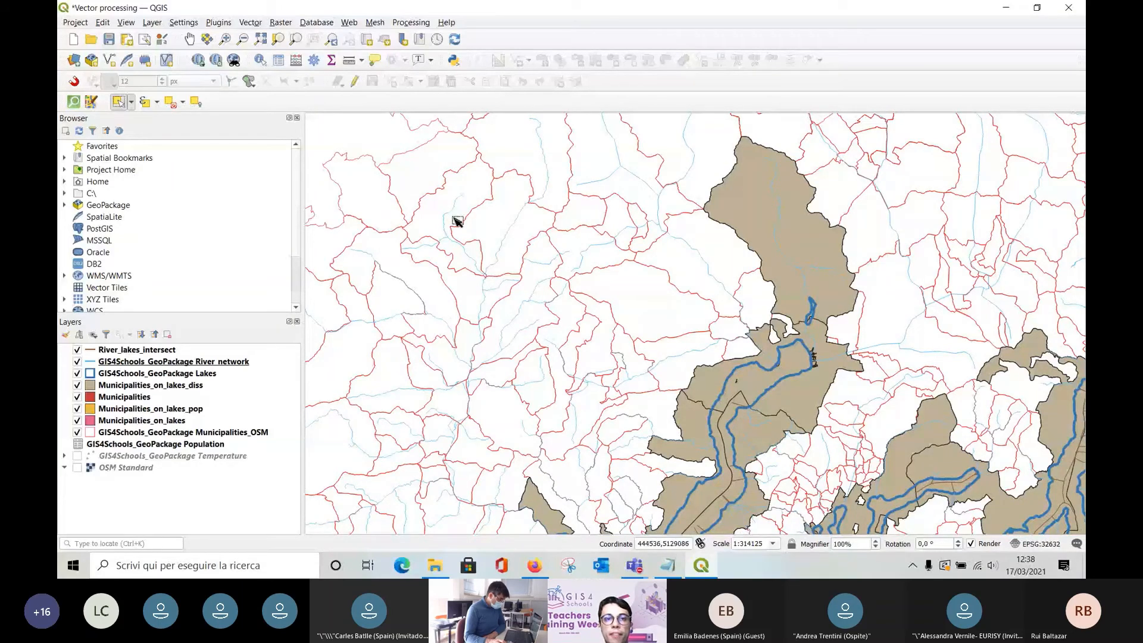
Start the Buffer geoprocessing tool with River_network as the input layer and a distance of 50 meters.
left_click(253, 23)
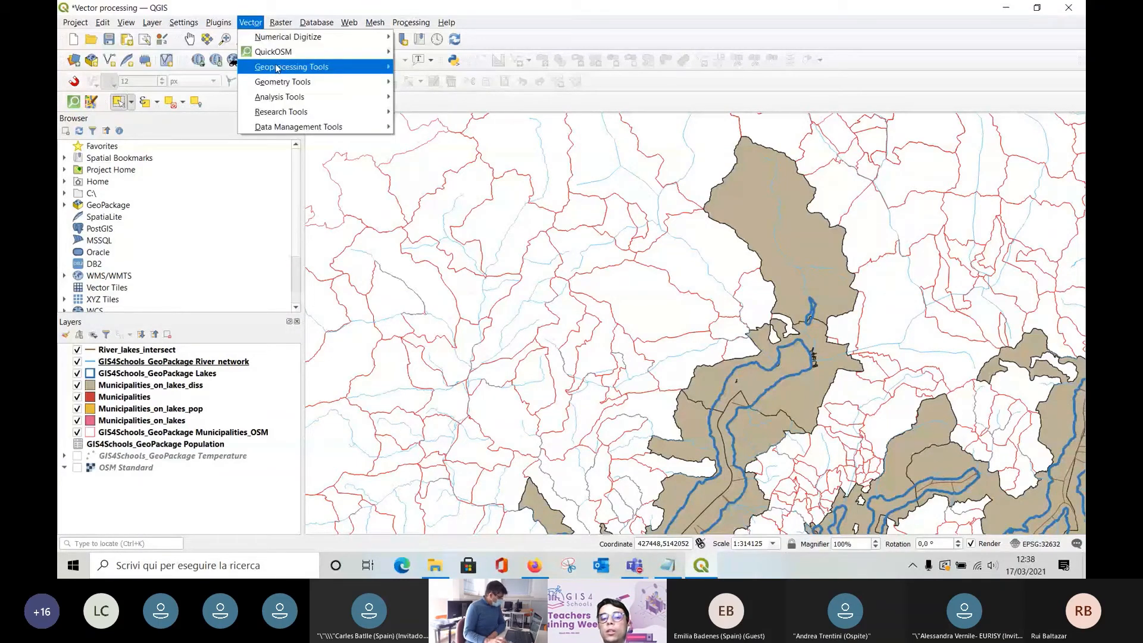
left_click(277, 68)
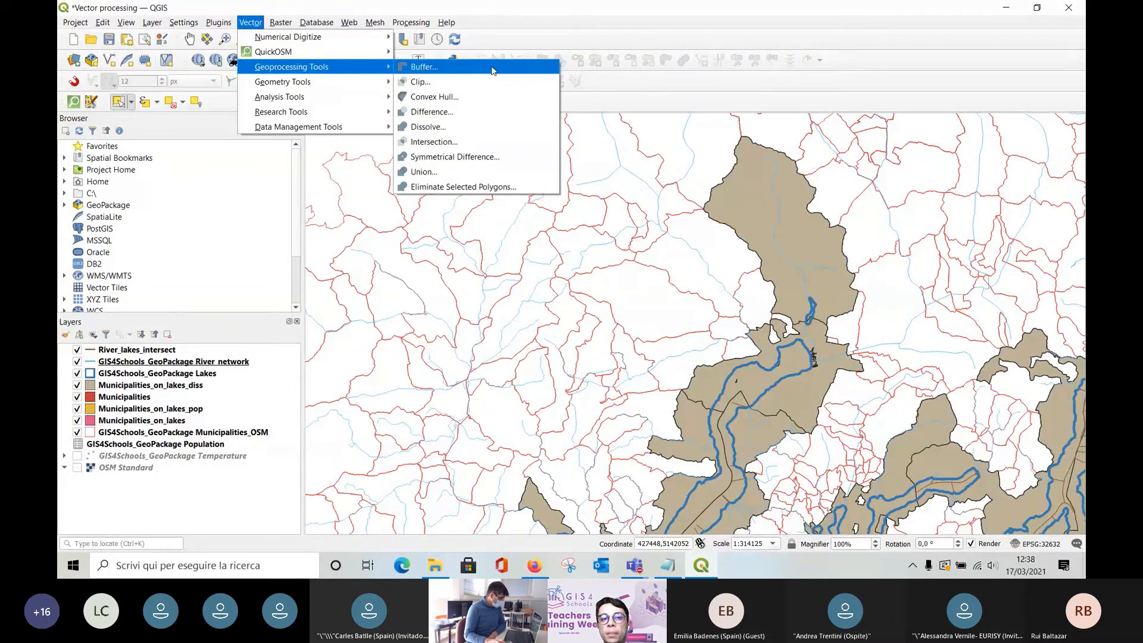
left_click(492, 69)
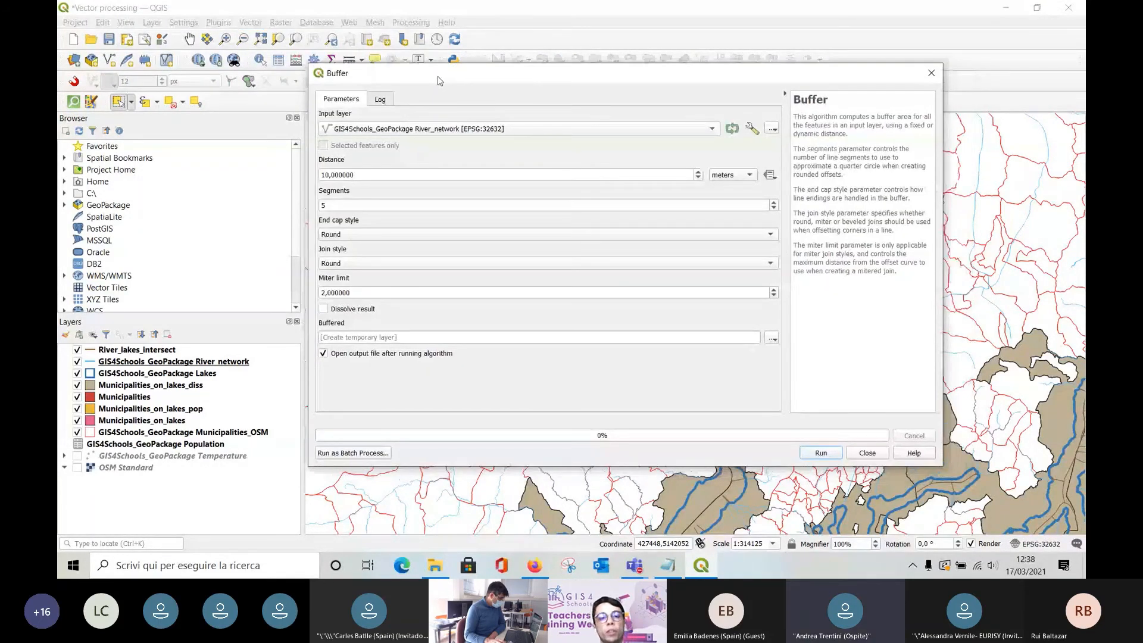
left_click_drag(437, 80, 434, 75)
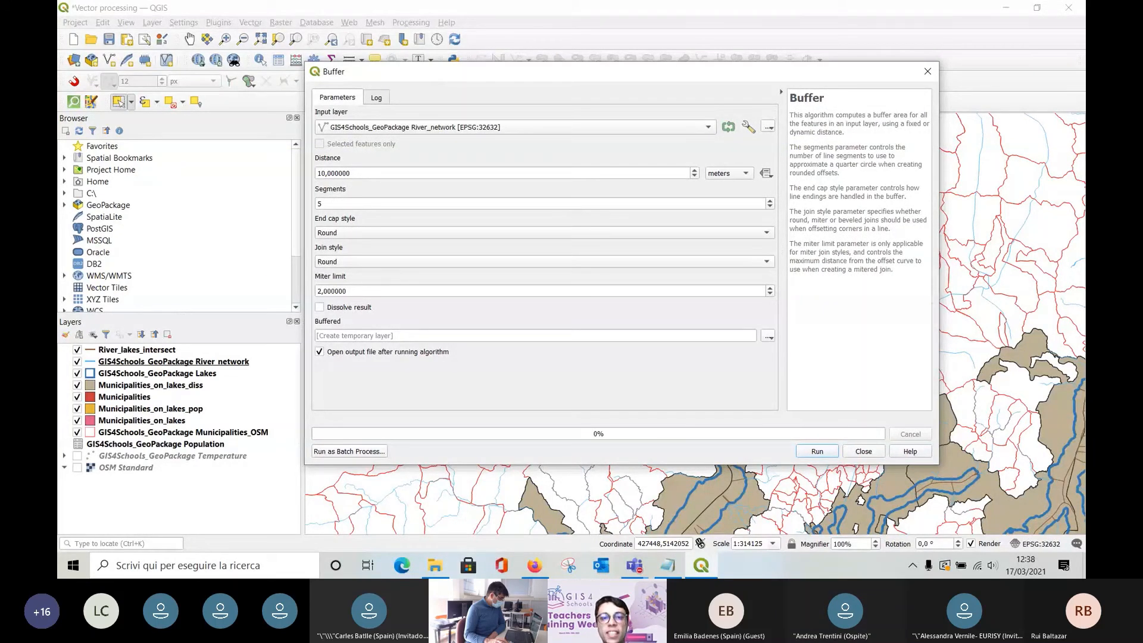
left_click_drag(588, 76, 593, 89)
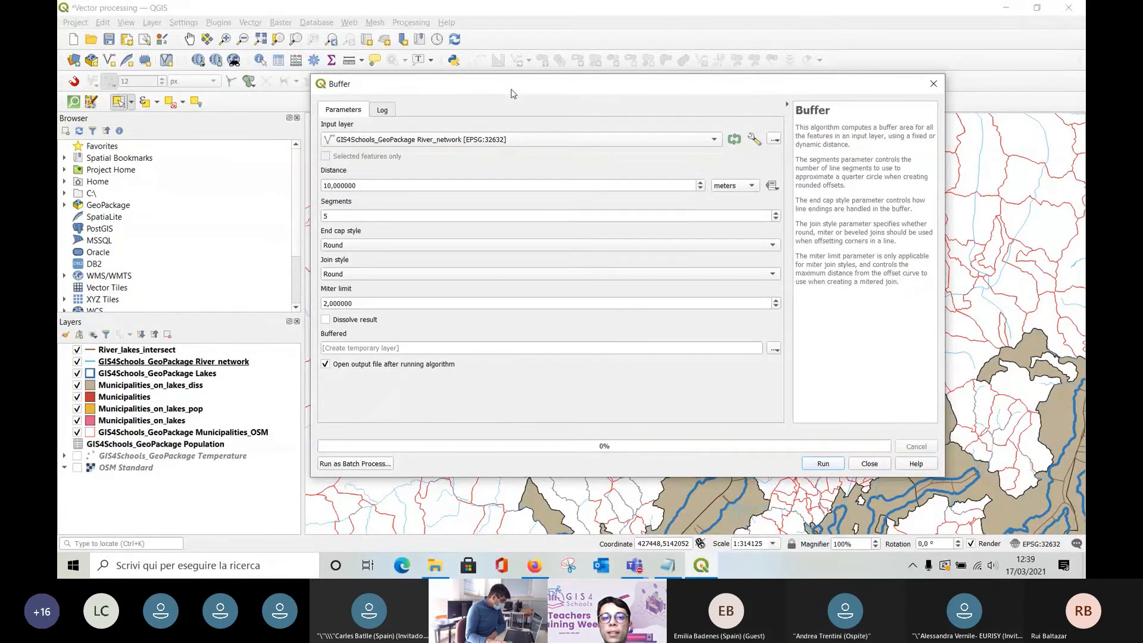
left_click(499, 140)
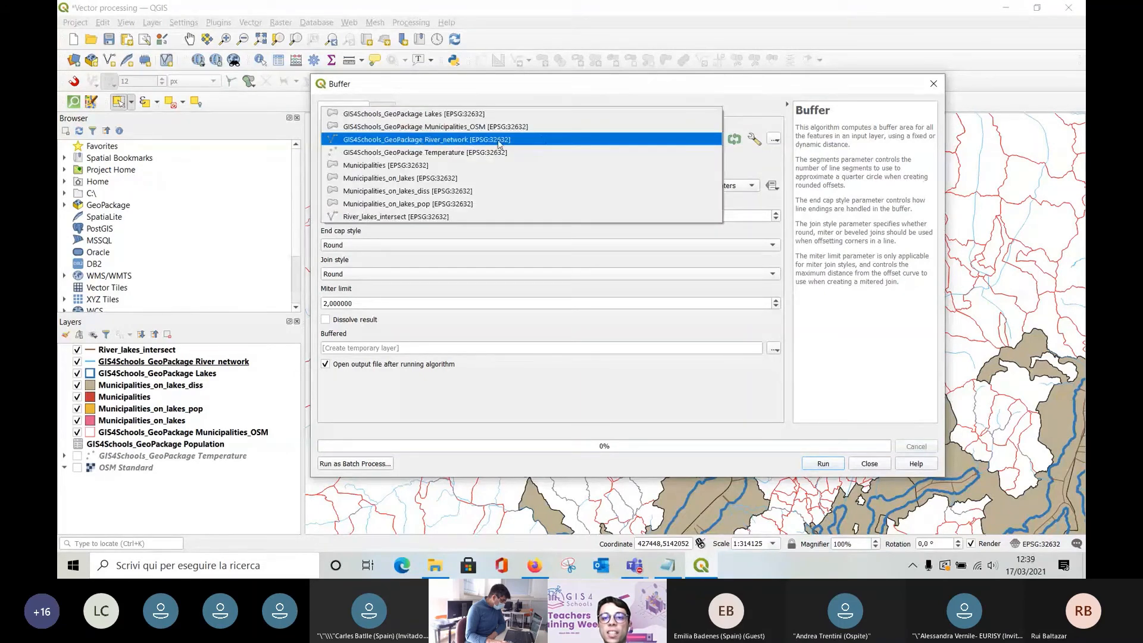
left_click(441, 142)
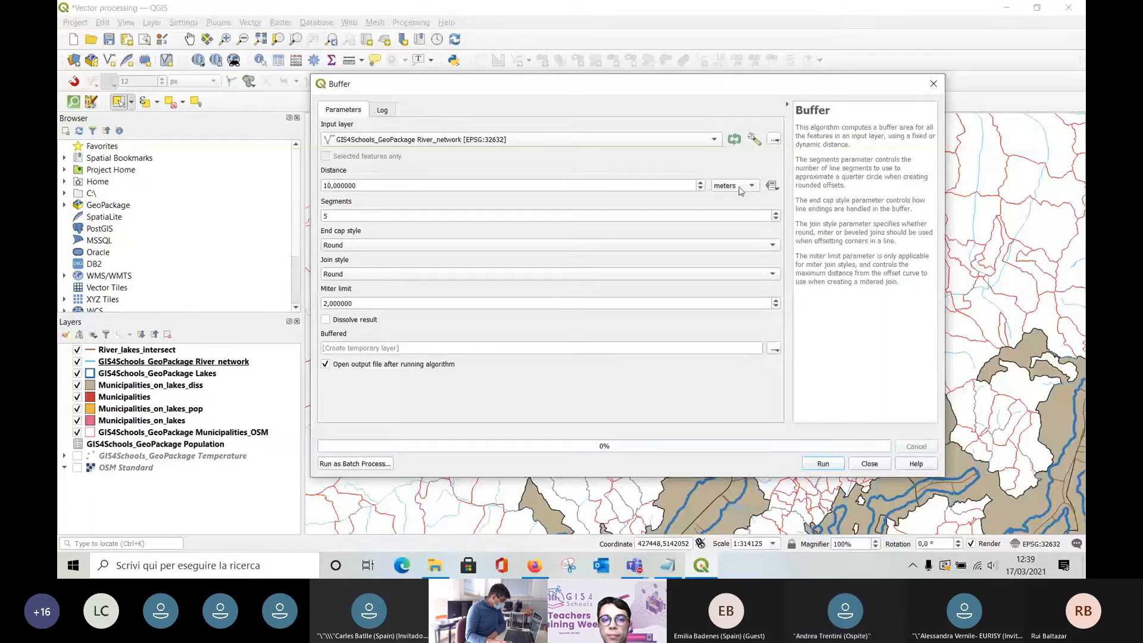
left_click_drag(331, 186, 314, 186)
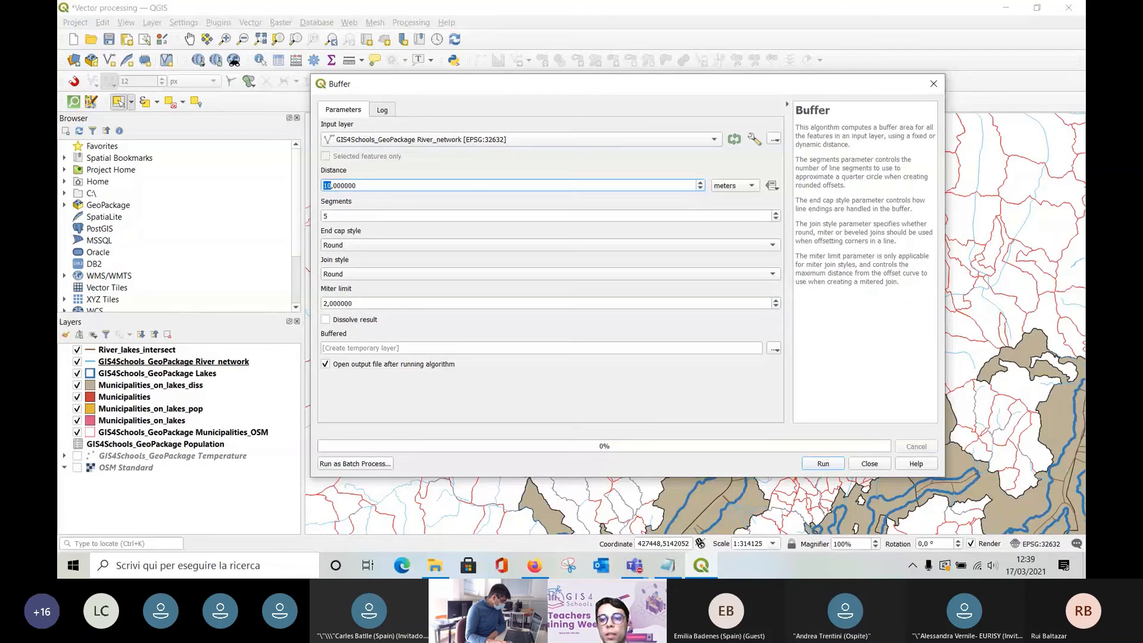
Run the buffer with the result dissolved, saving it as shapefile River_network_buffer_fixed in the GIS4Schools_data folder.
left_click(774, 348)
left_click(803, 382)
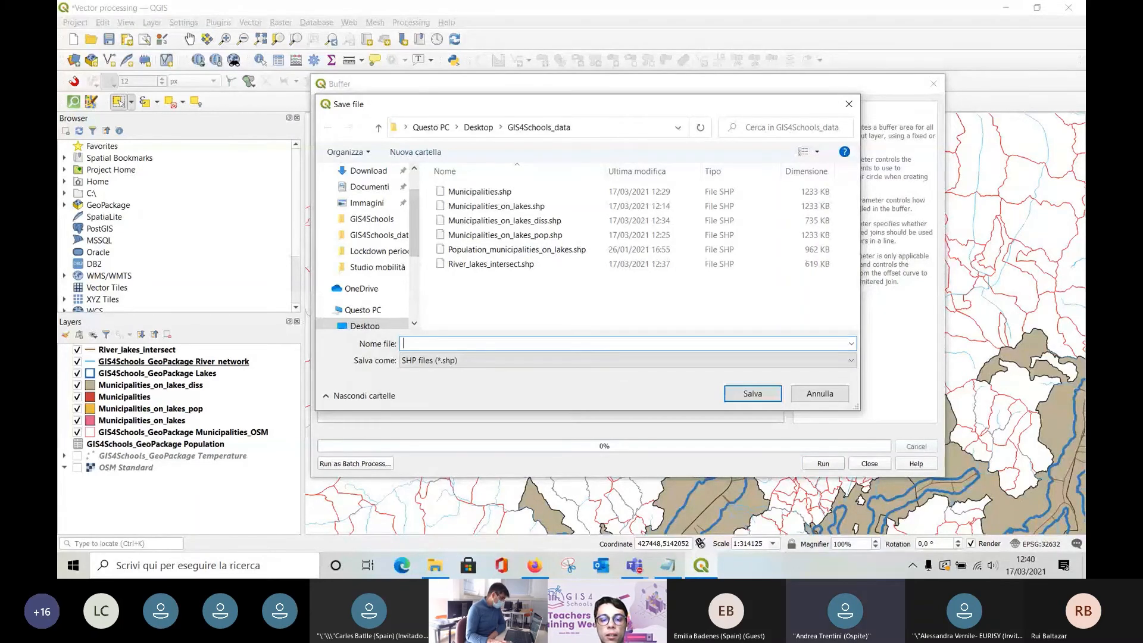
type("Riv")
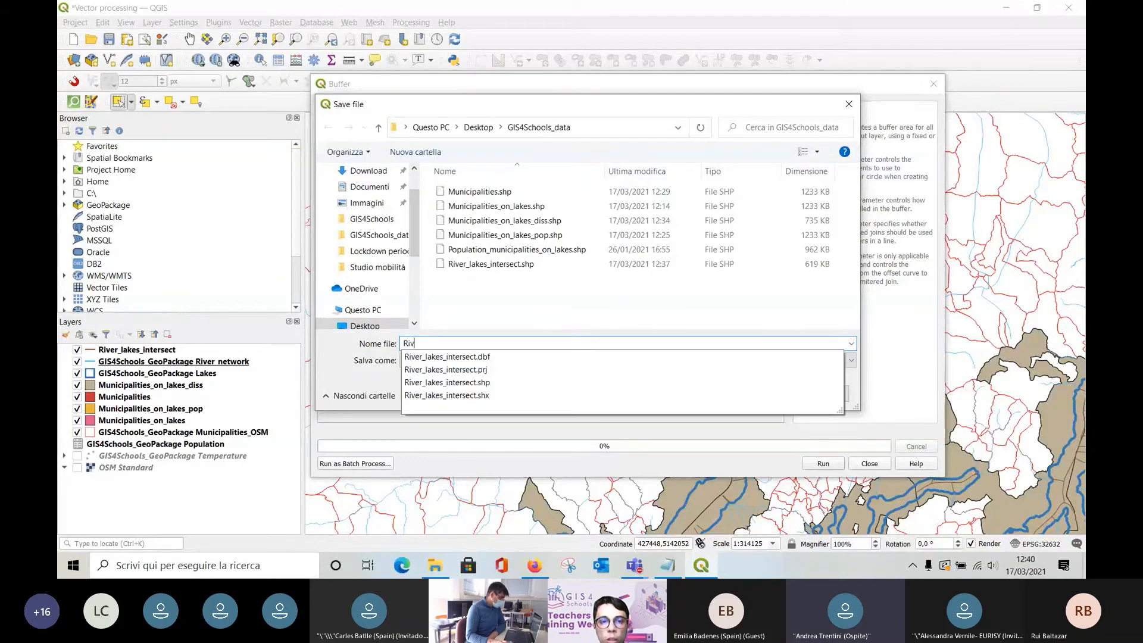
type("er_")
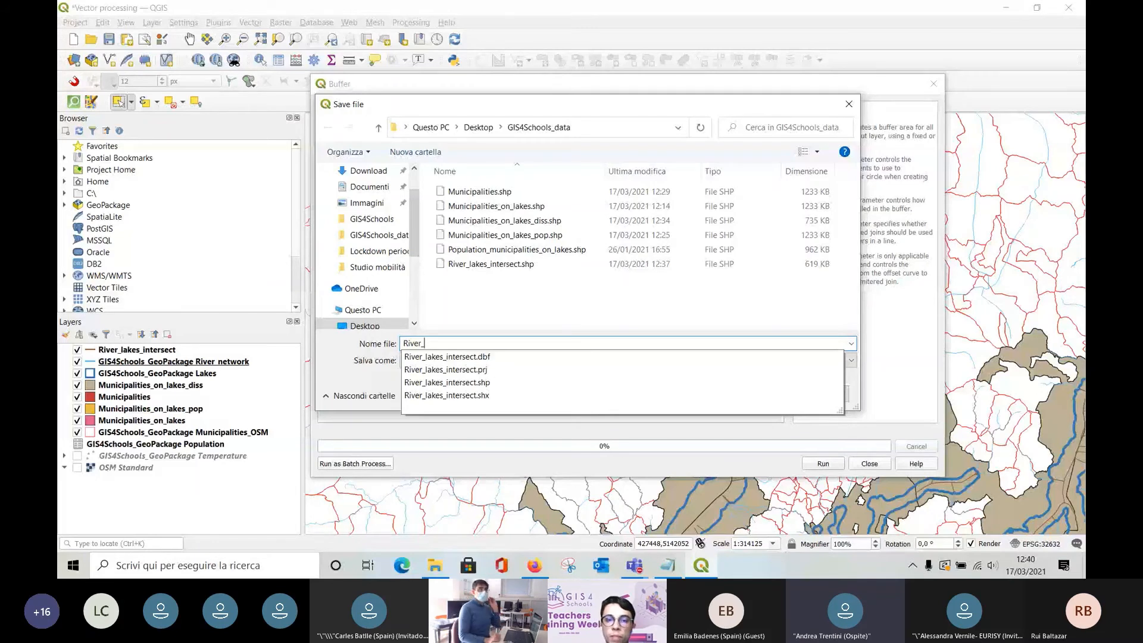
type("network_buffer")
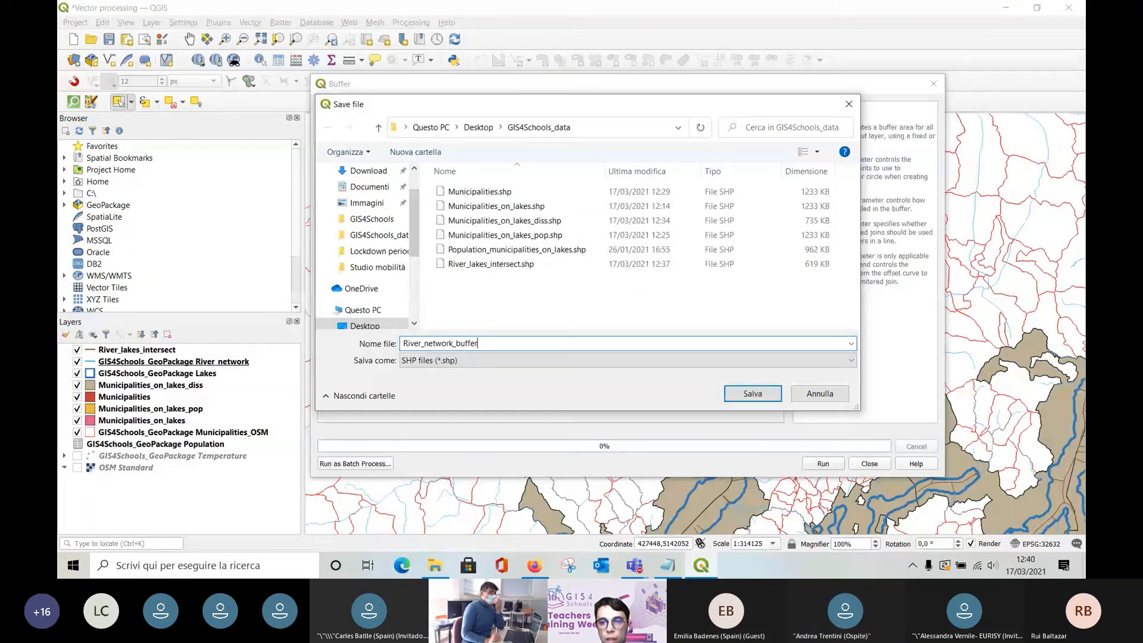
type("_fixed")
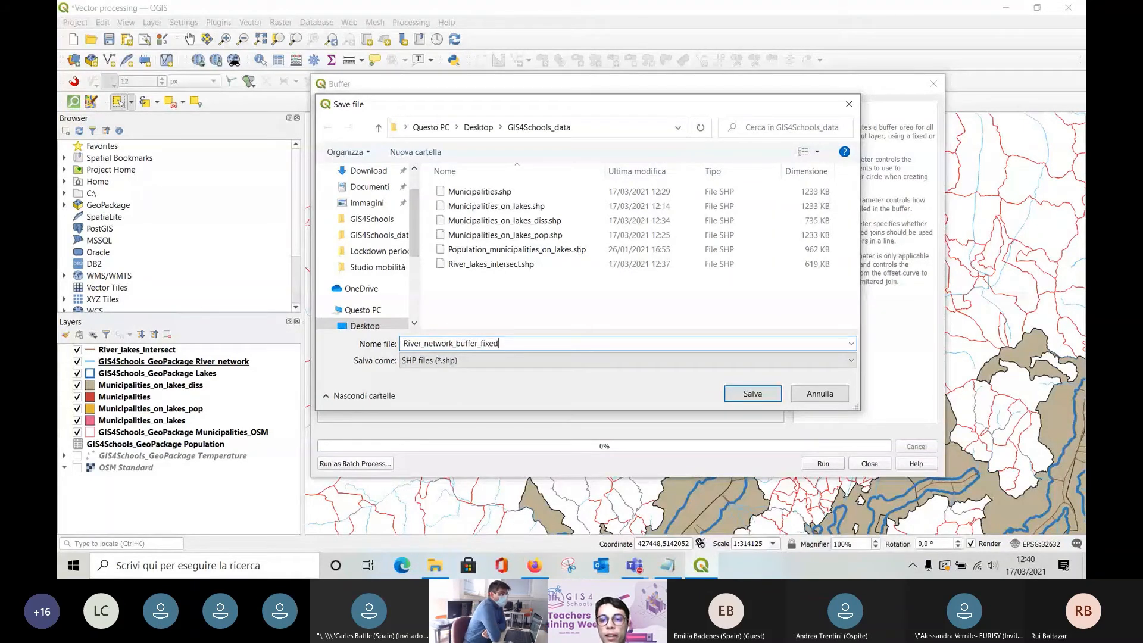
left_click(752, 394)
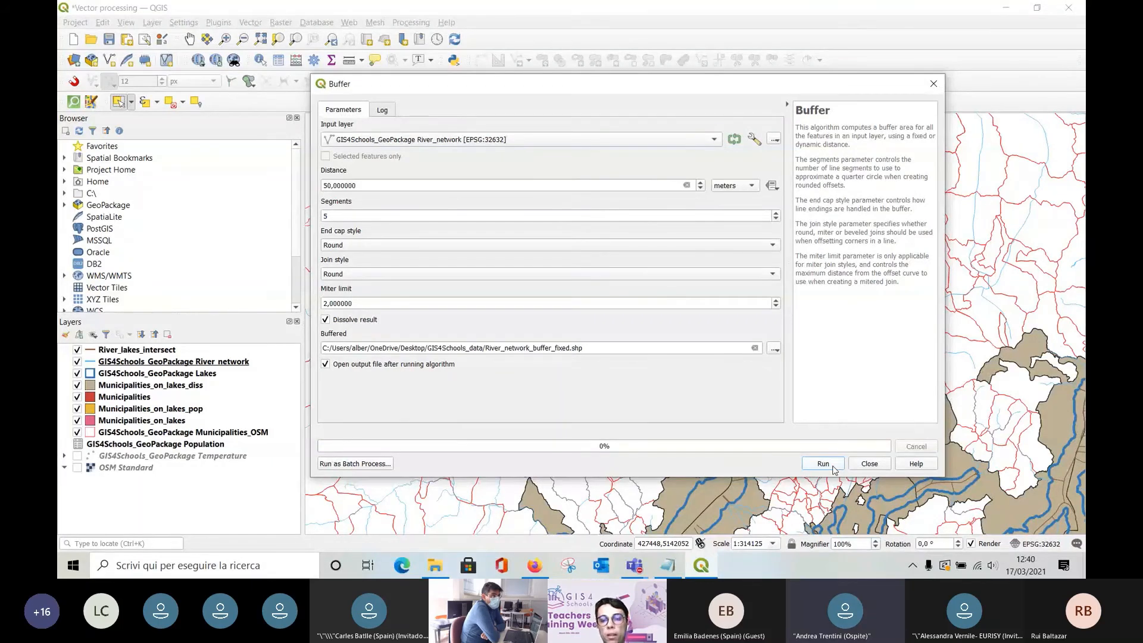
left_click(823, 464)
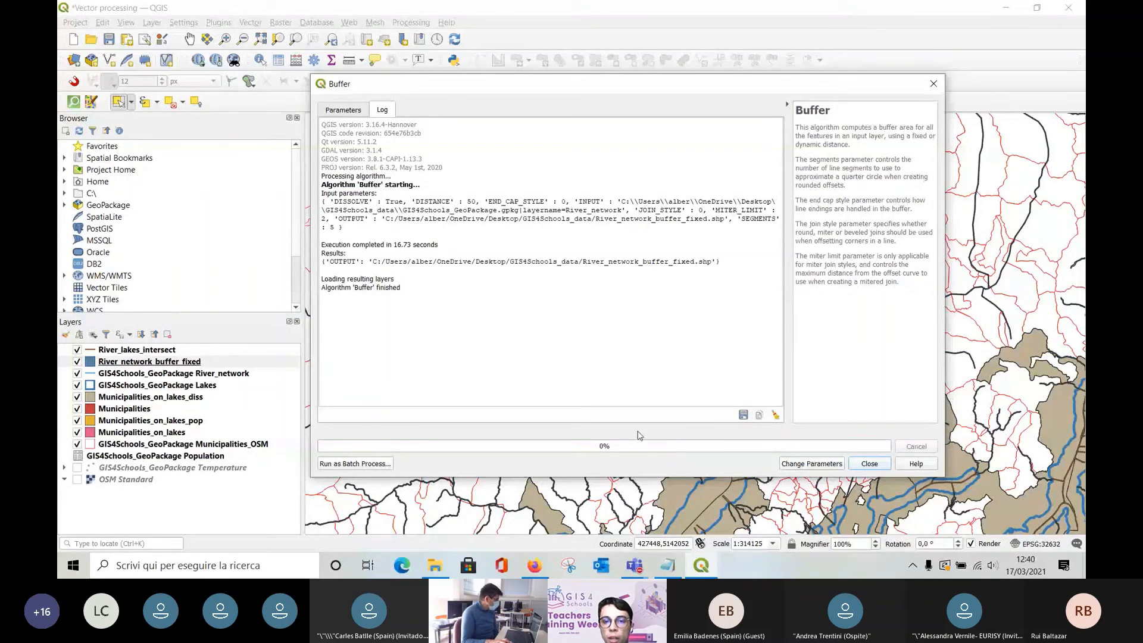
left_click(933, 84)
Move the River_network layer above River_network_buffer_fixed in the layer order.
scroll(509, 315, "down", 1)
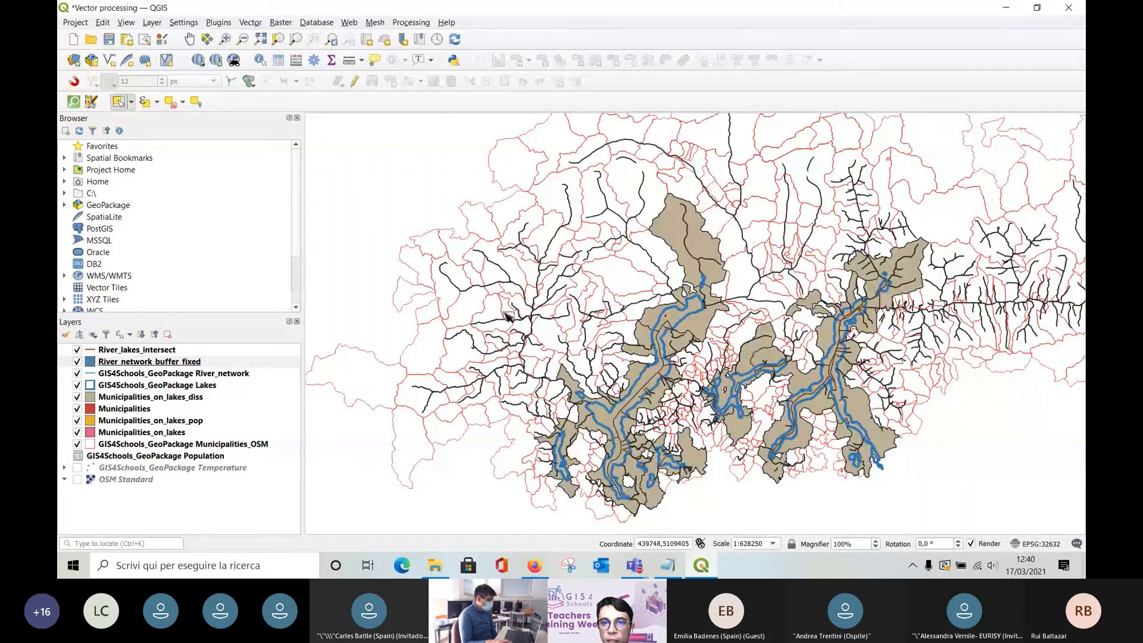
scroll(534, 308, "up", 5)
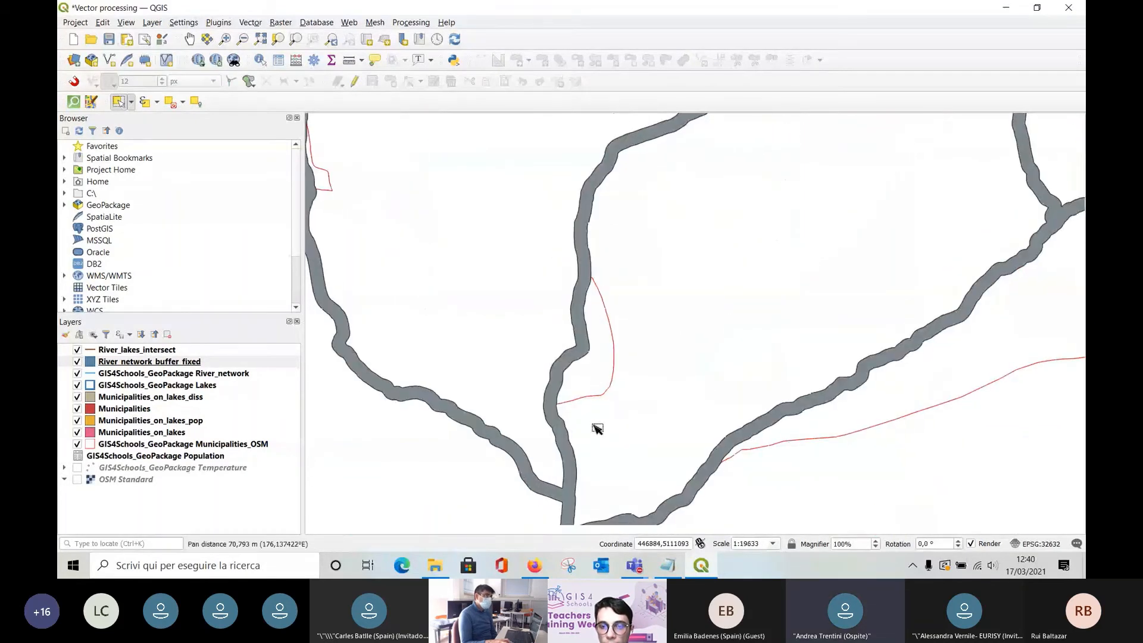
left_click_drag(597, 429, 600, 292)
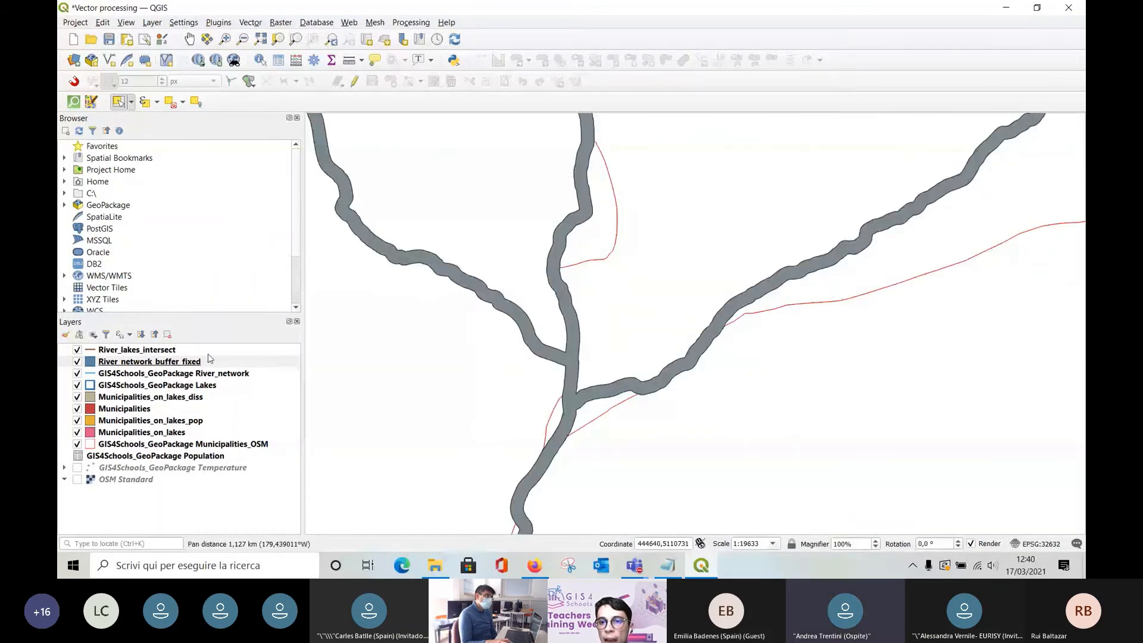
left_click_drag(179, 373, 182, 358)
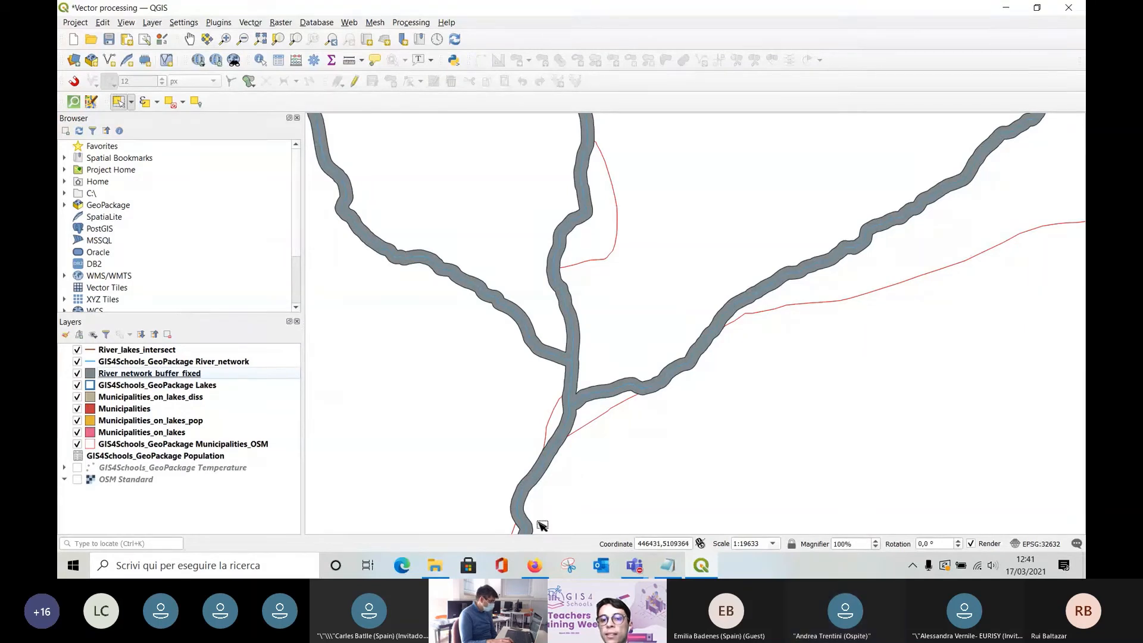
Examine the shape and width of the fixed-distance buffer along several river branches on the map.
scroll(549, 483, "down", 1)
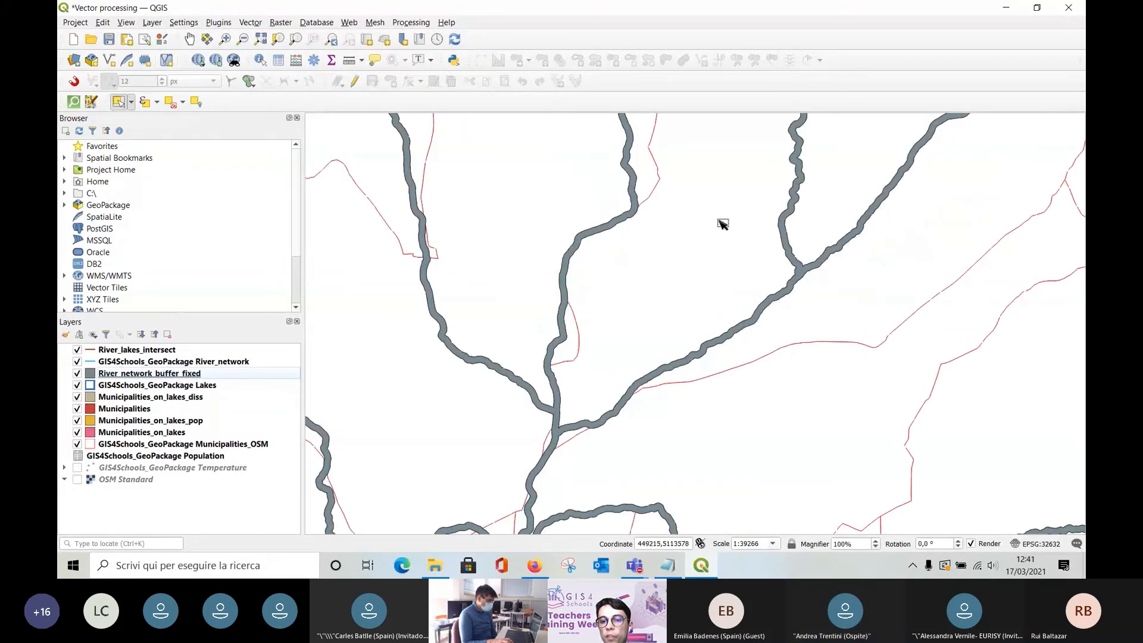
left_click_drag(723, 224, 509, 471)
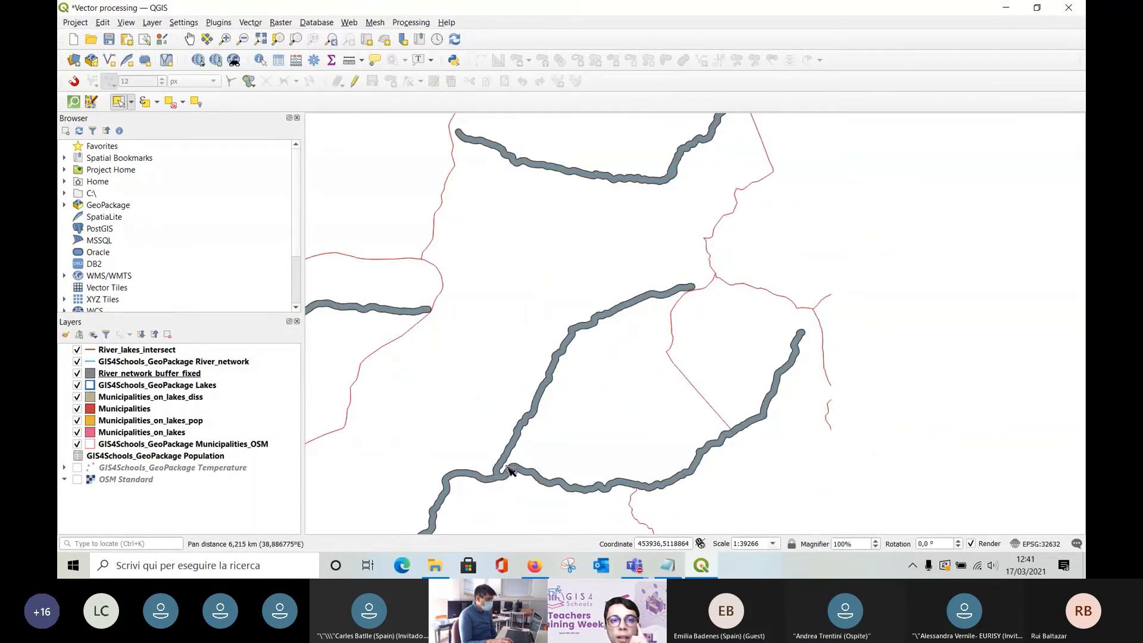
left_click_drag(534, 173, 536, 350)
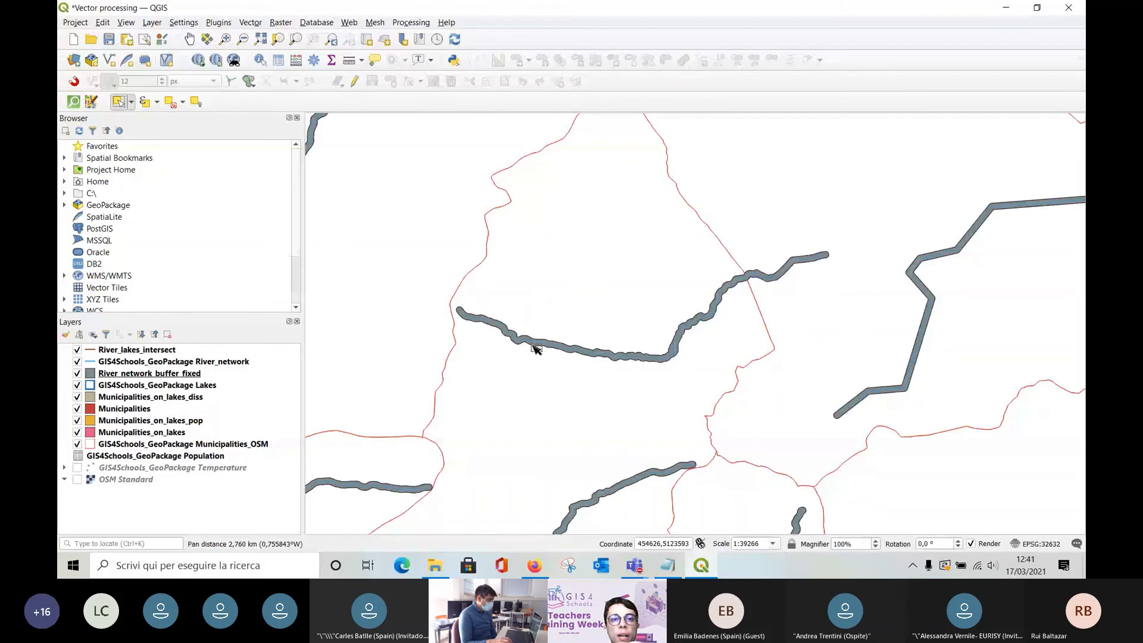
scroll(677, 293, "up", 1)
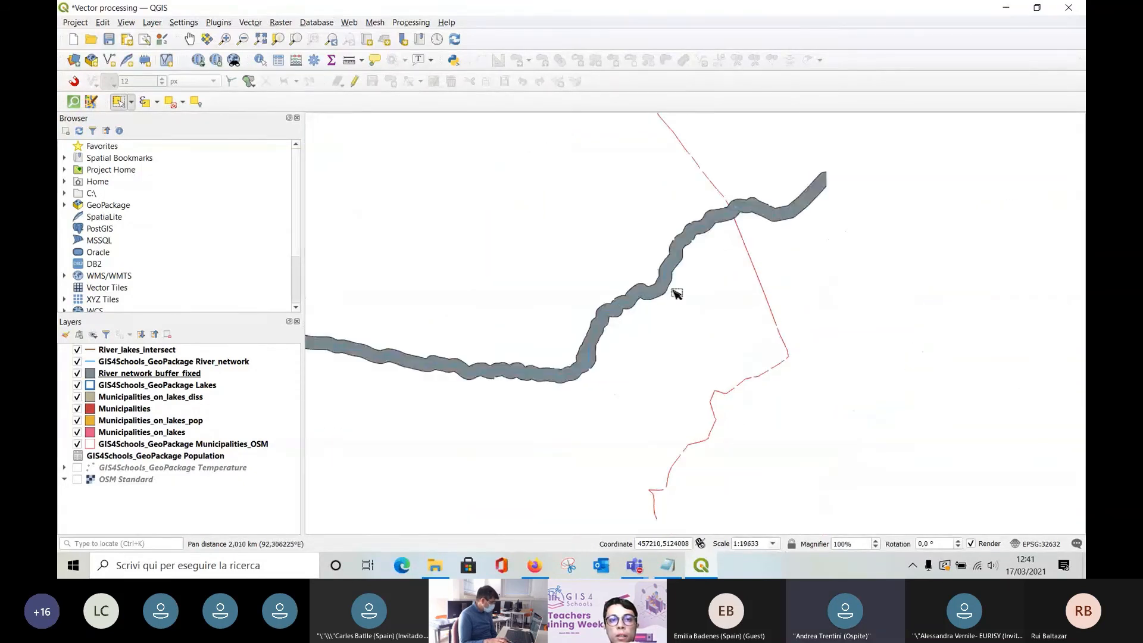
Start an ellipsoidal distance measurement in meters from the river line inside the fixed-distance buffer.
left_click_drag(789, 217, 506, 163)
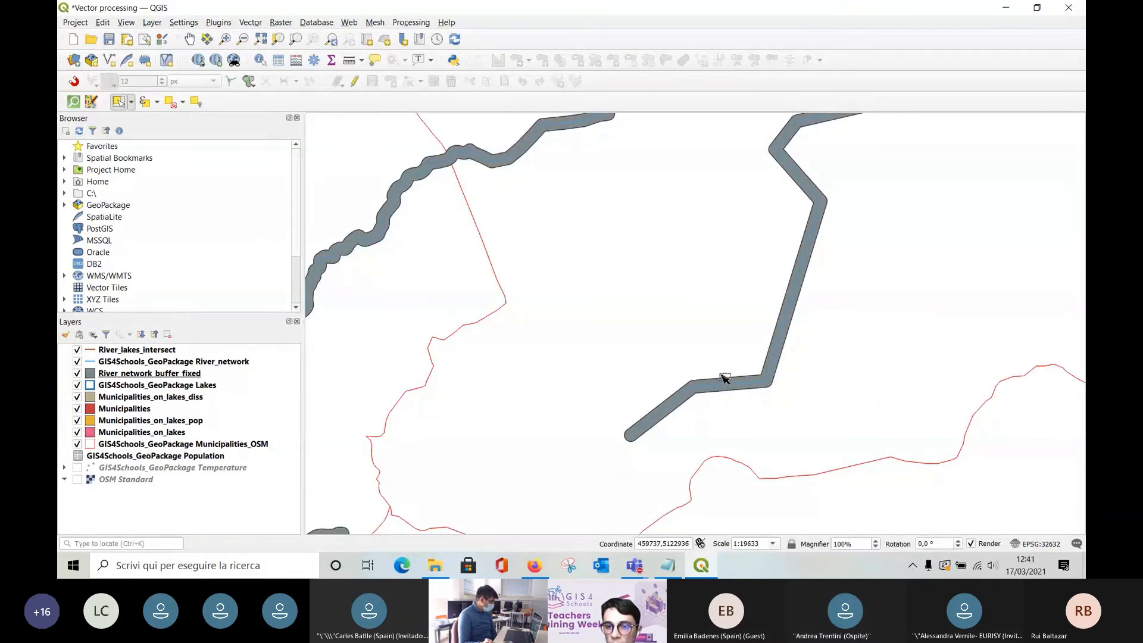
scroll(723, 379, "up", 1)
scroll(722, 380, "up", 1)
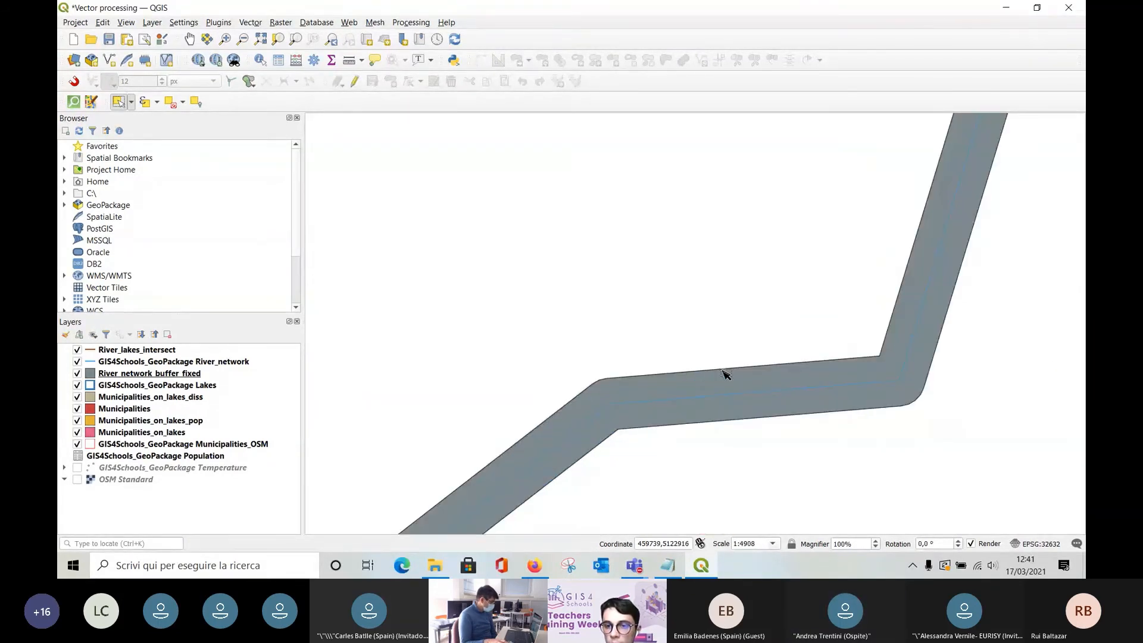
left_click(350, 62)
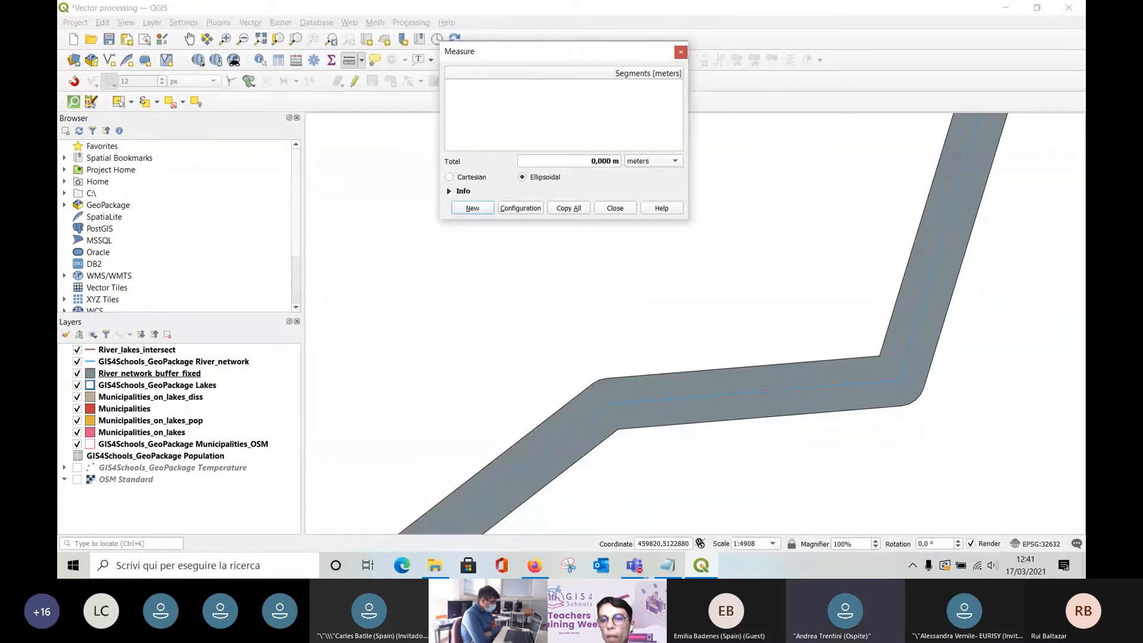
left_click(762, 391)
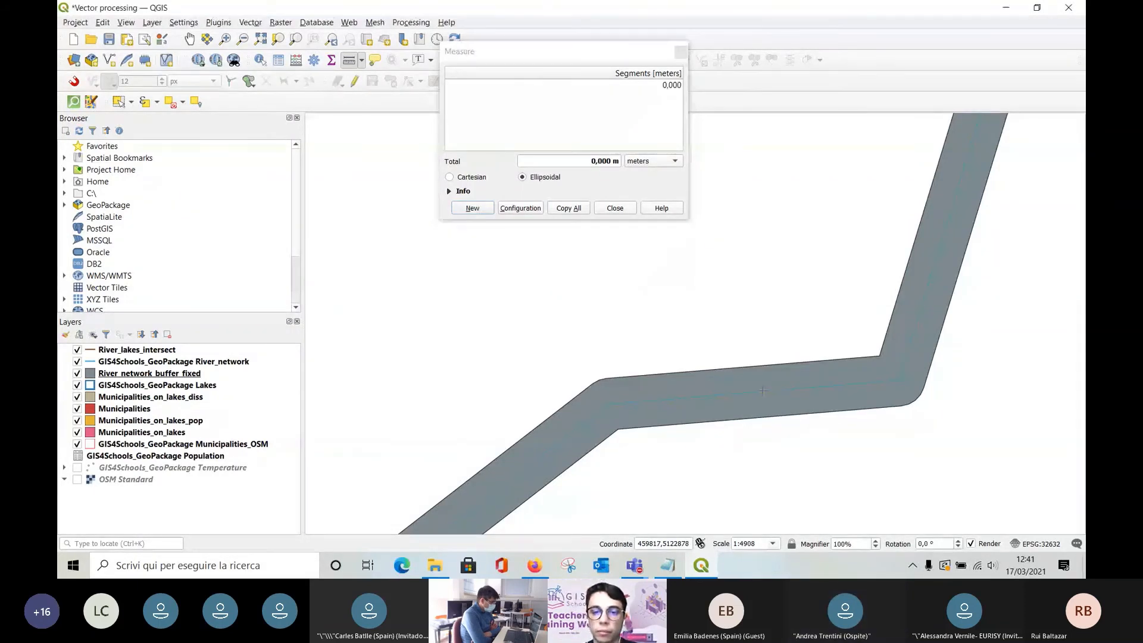
key("alt+Tab")
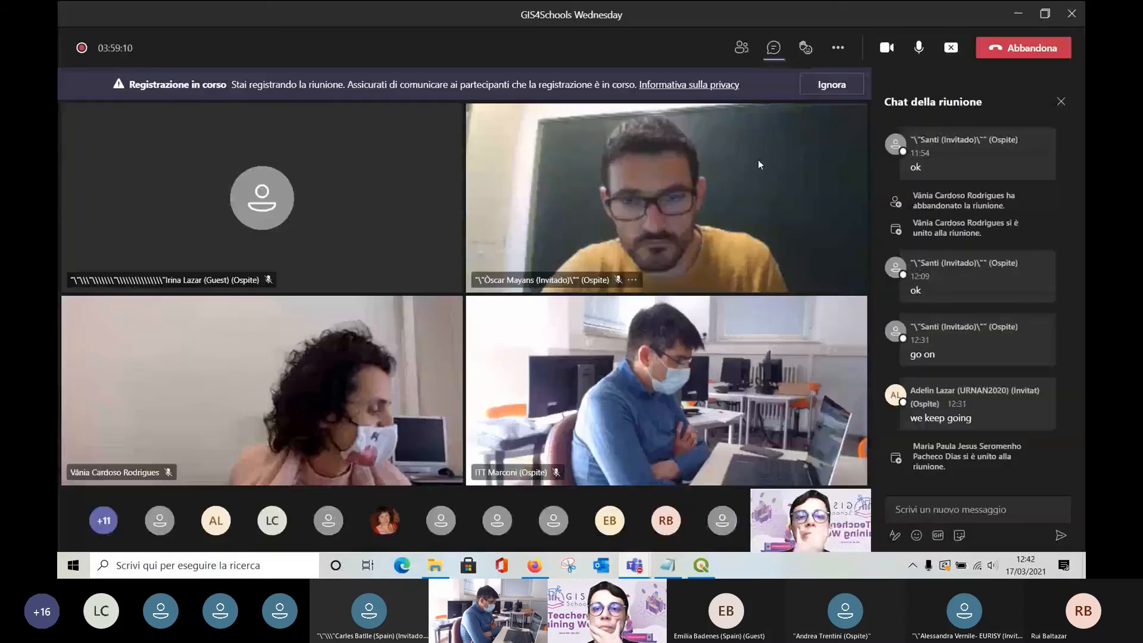
left_click(1018, 13)
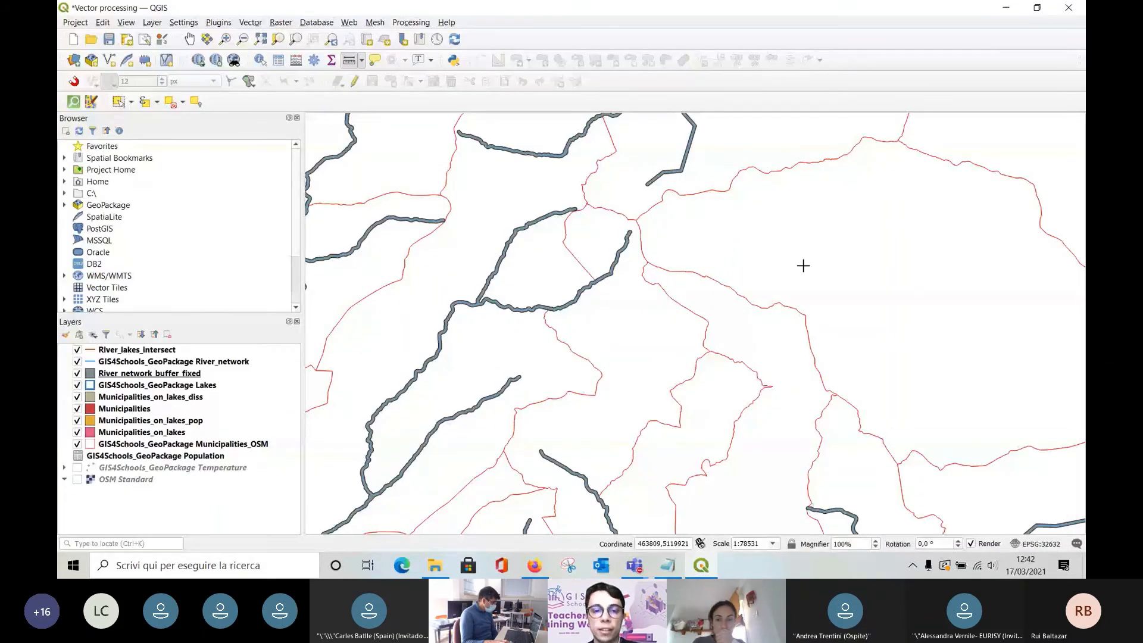
scroll(804, 266, "down", 1)
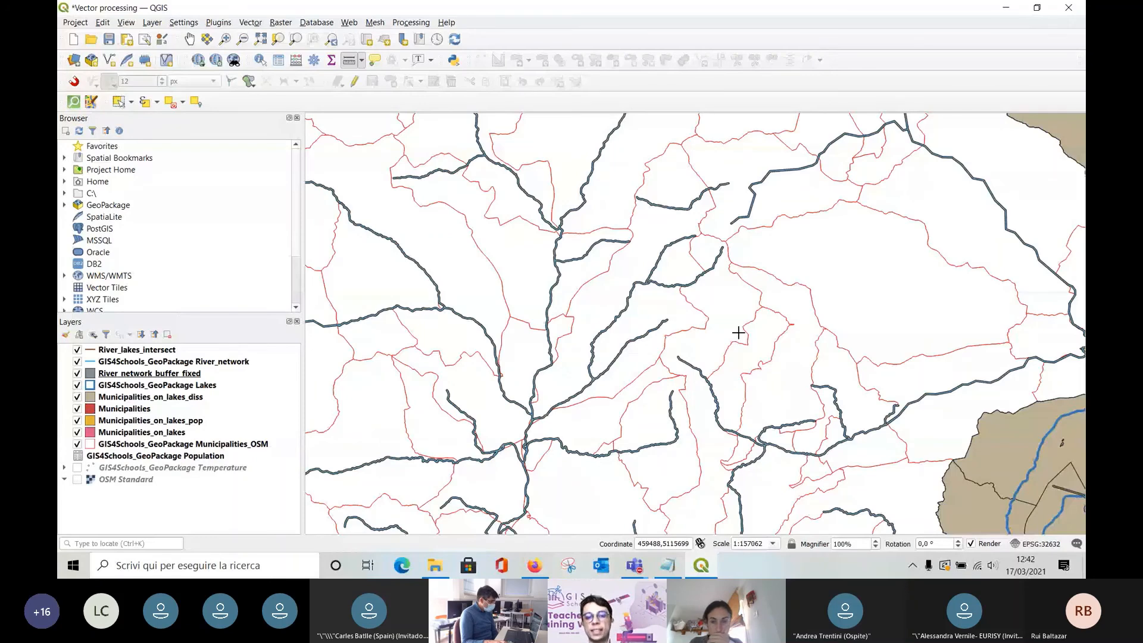
scroll(518, 435, "up", 2)
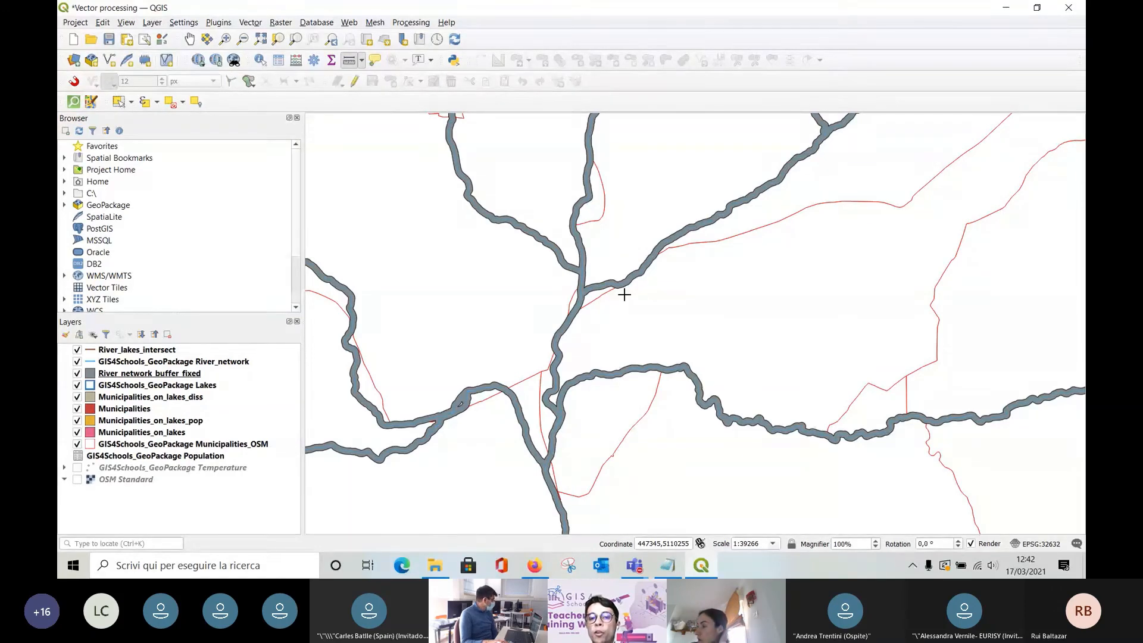
scroll(624, 295, "down", 1)
scroll(580, 379, "up", 1)
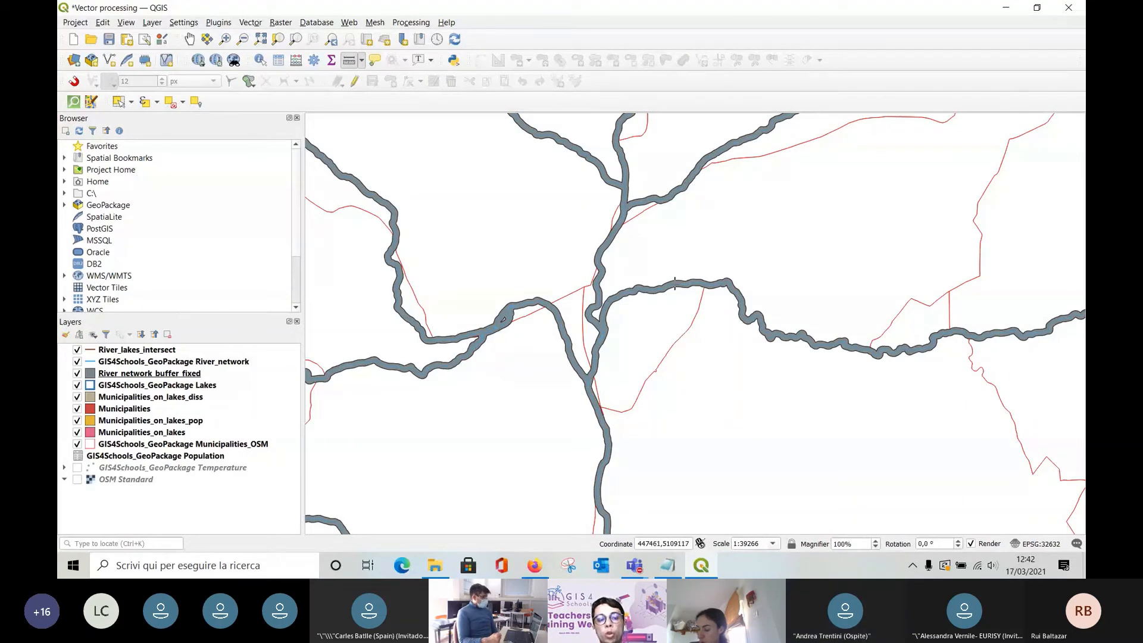
left_click(189, 39)
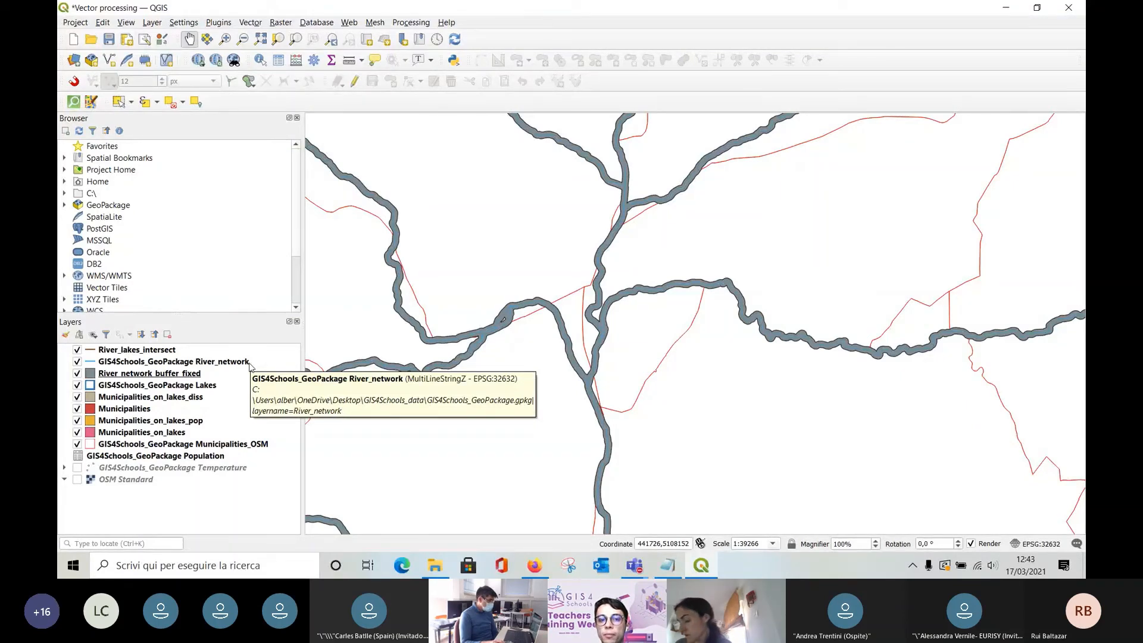
Open the River_network attribute table, narrow its name column and turn on editing for the layer.
key("F6")
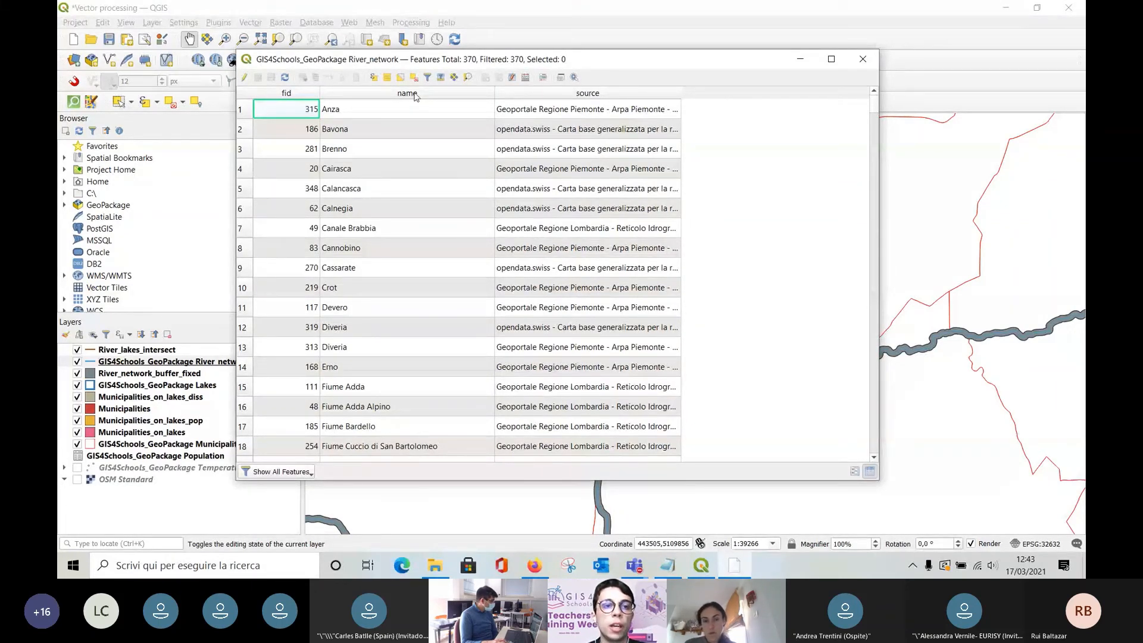
left_click_drag(494, 93, 439, 91)
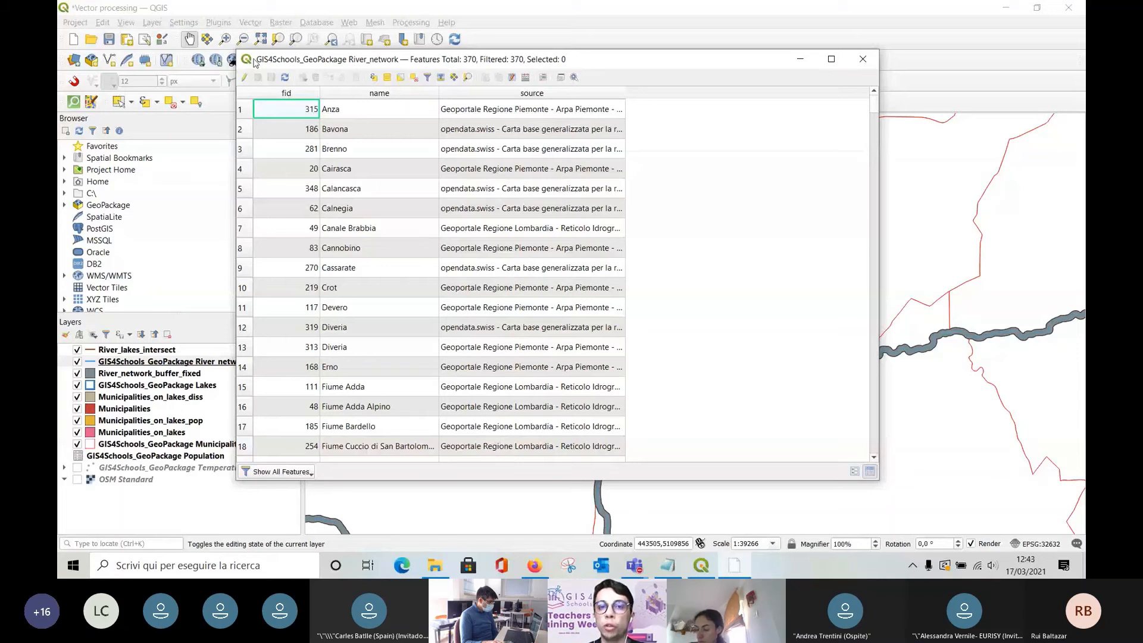
left_click_drag(254, 63, 294, 58)
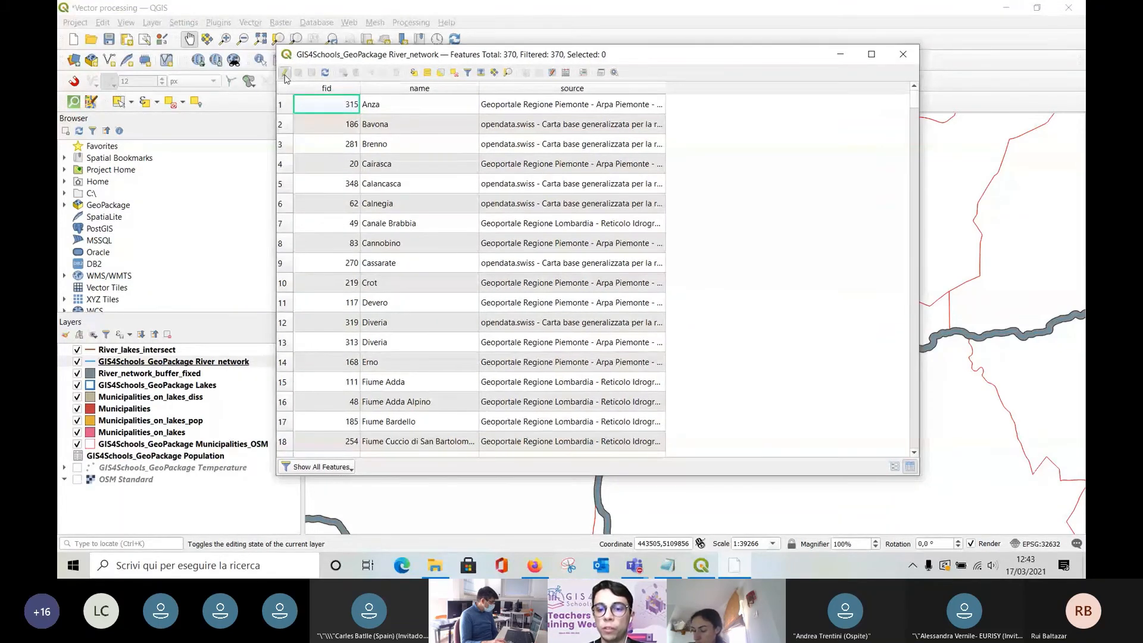
left_click(284, 74)
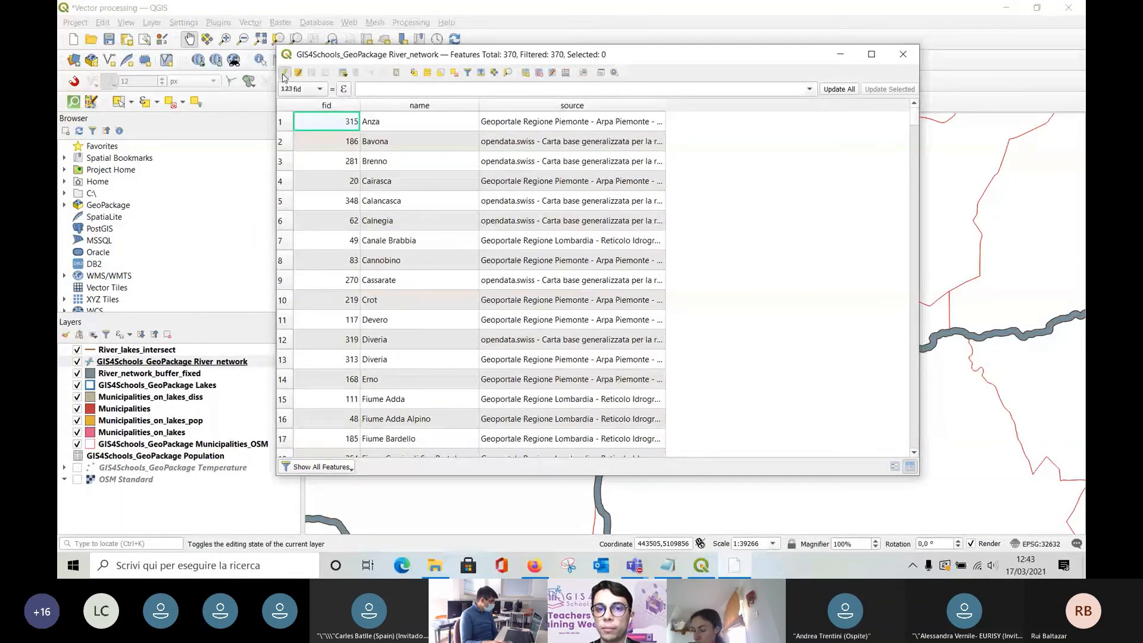
Add a decimal number (real) field named Length to the River_network table and adjust its column width.
left_click(526, 72)
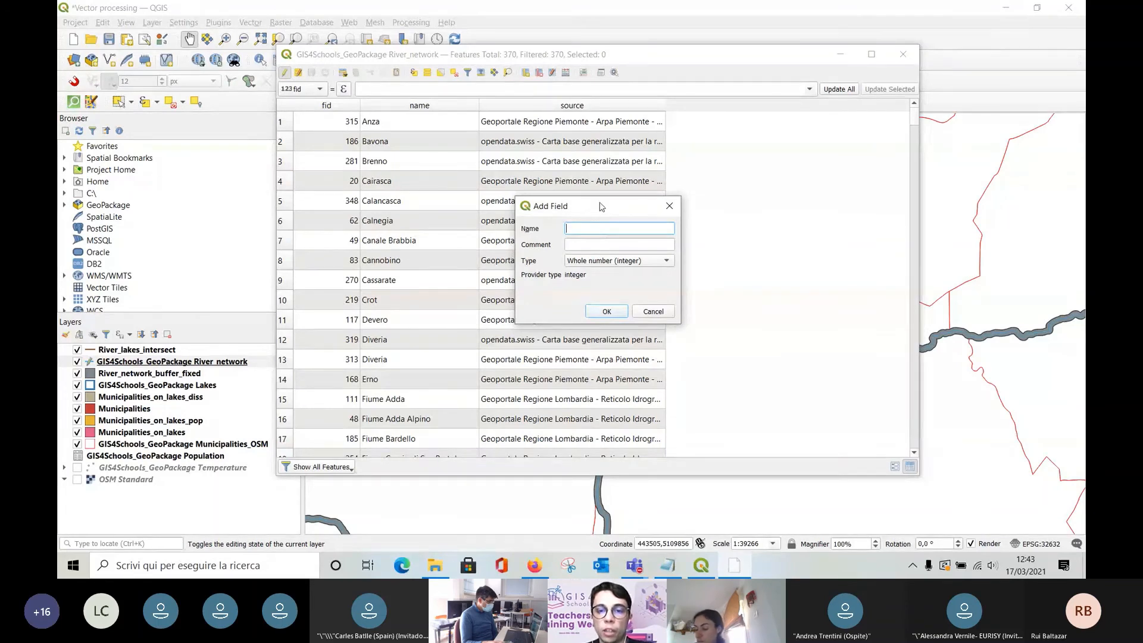
type("Length")
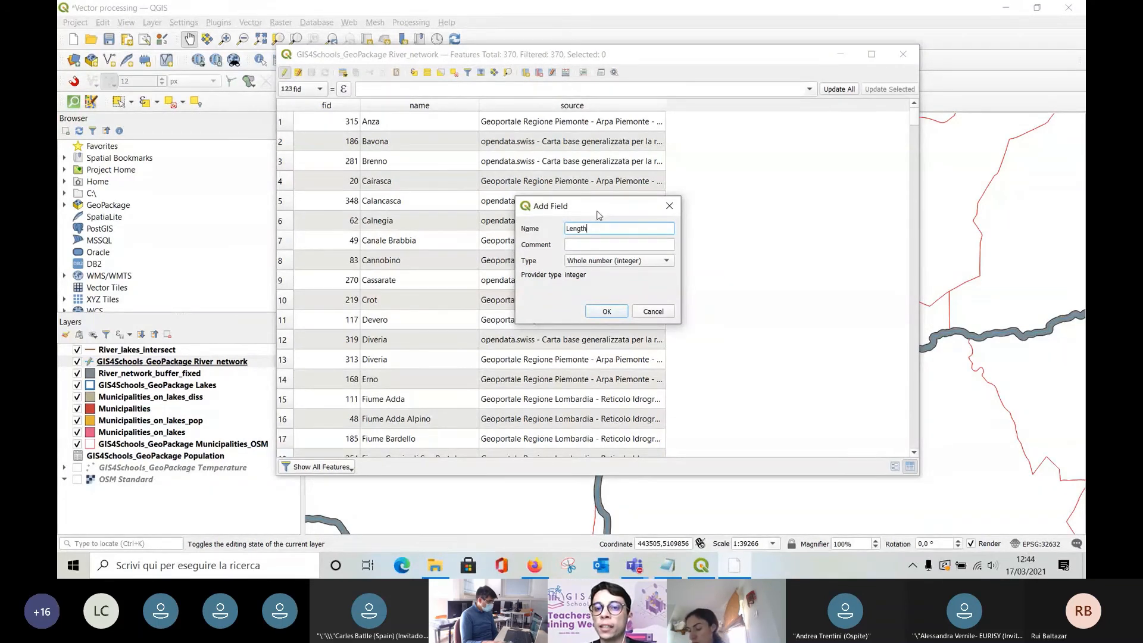
left_click(603, 260)
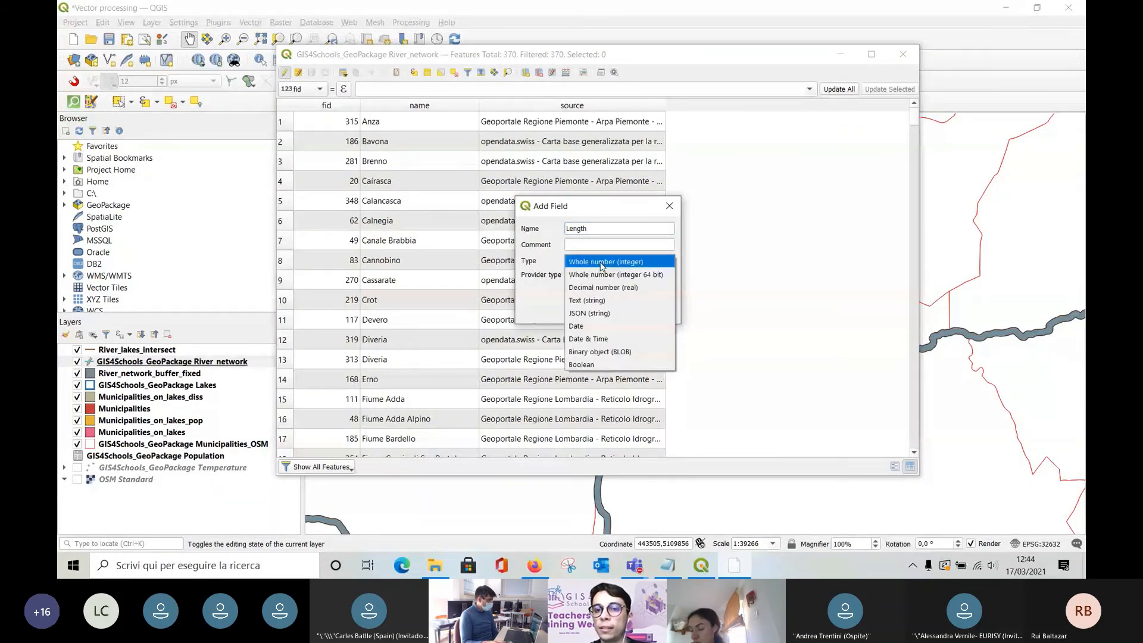
left_click(605, 287)
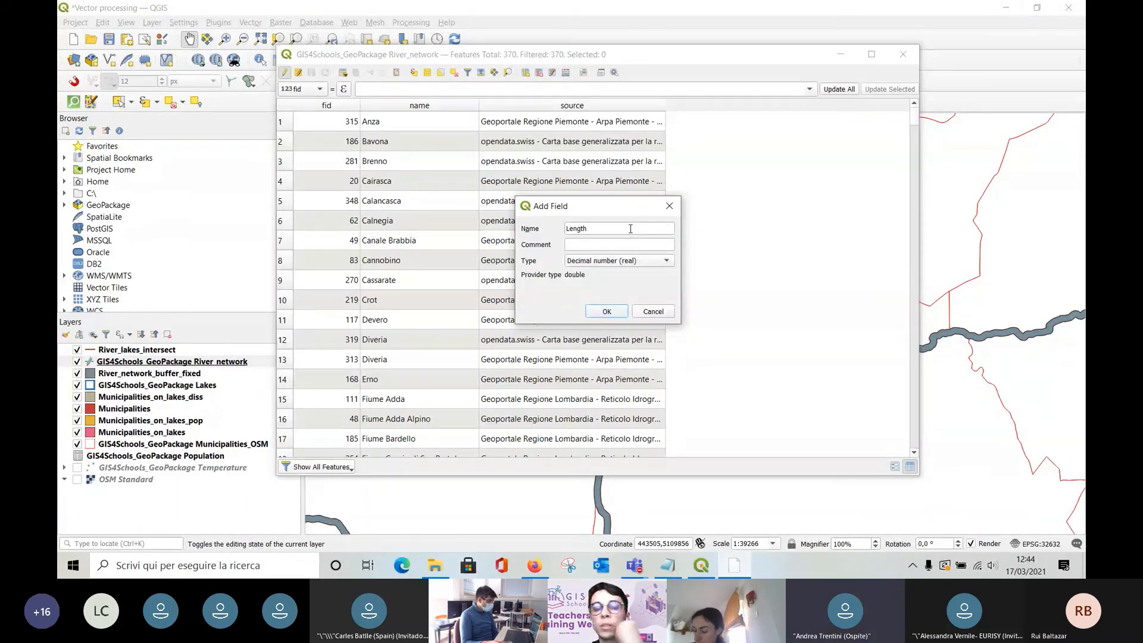
left_click(606, 311)
left_click_drag(727, 104, 750, 102)
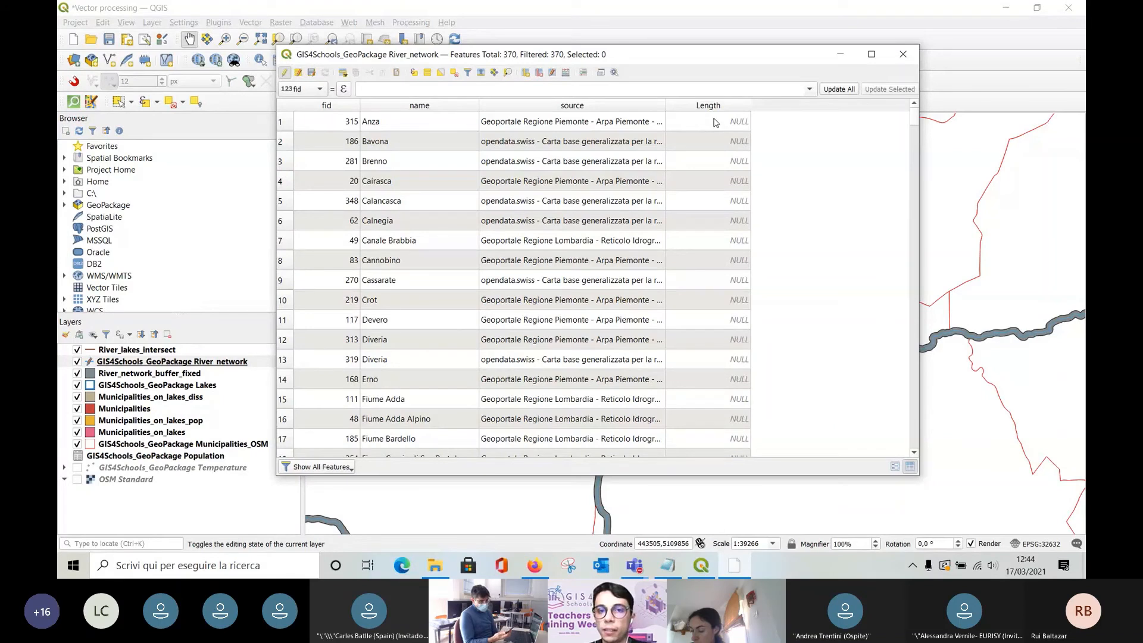
Open the field calculator for River_network and set it to update the existing Length field.
left_click(565, 73)
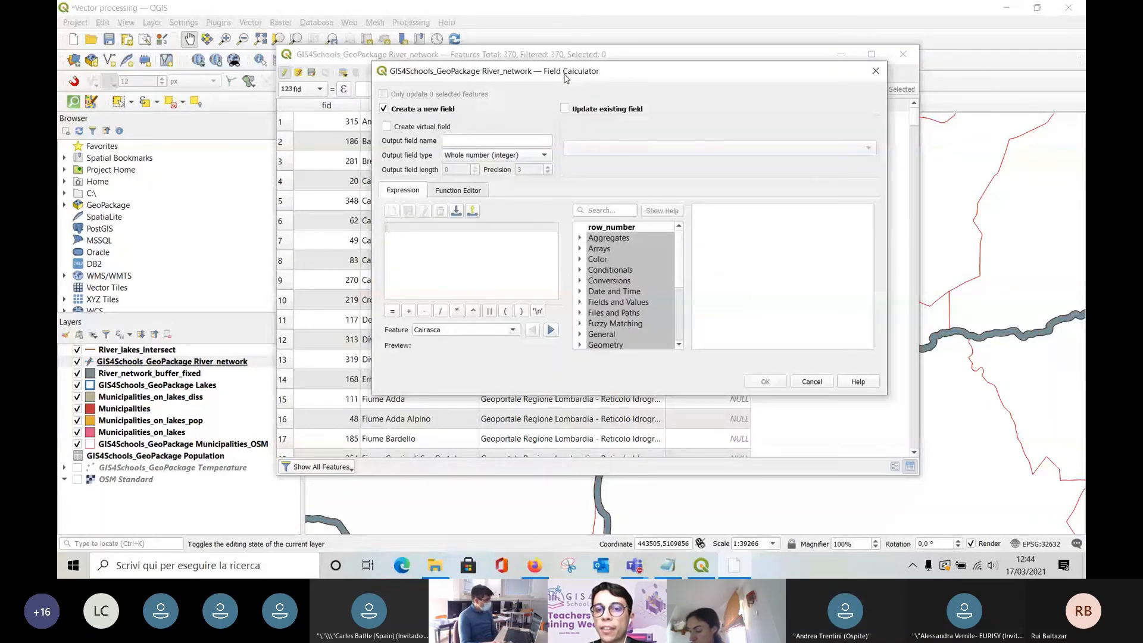
left_click_drag(564, 75, 564, 80)
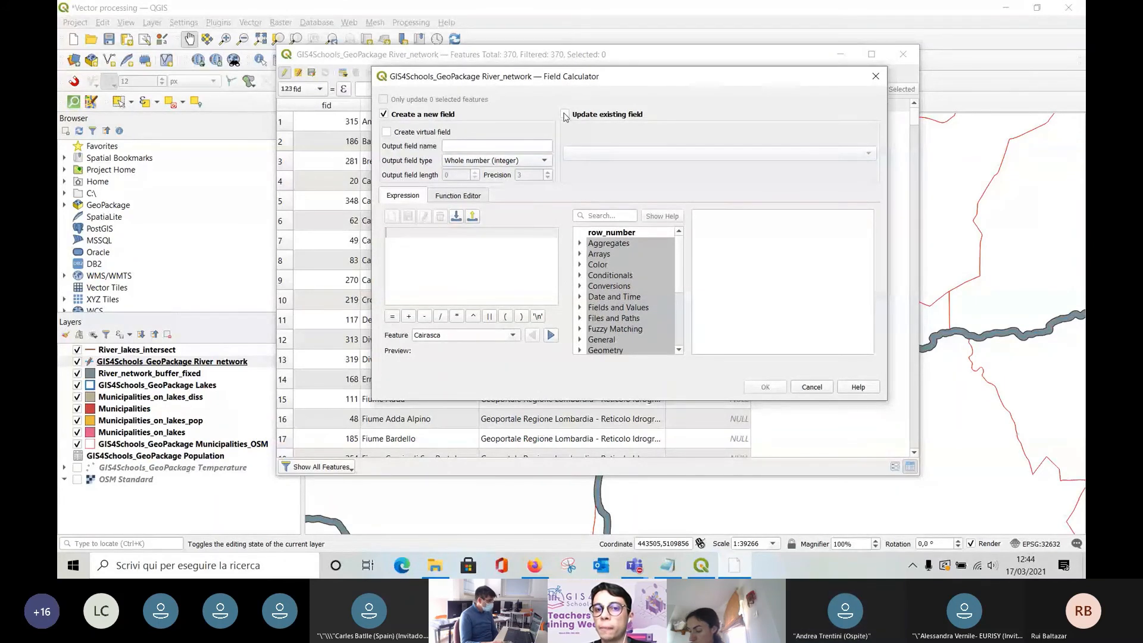
left_click(565, 115)
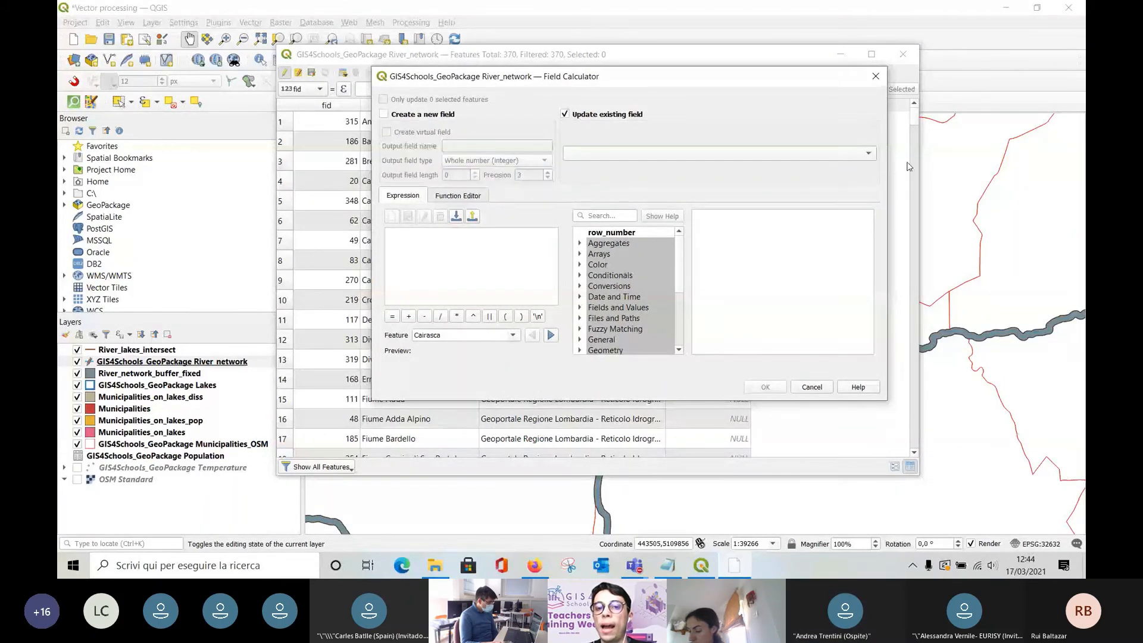
left_click(870, 155)
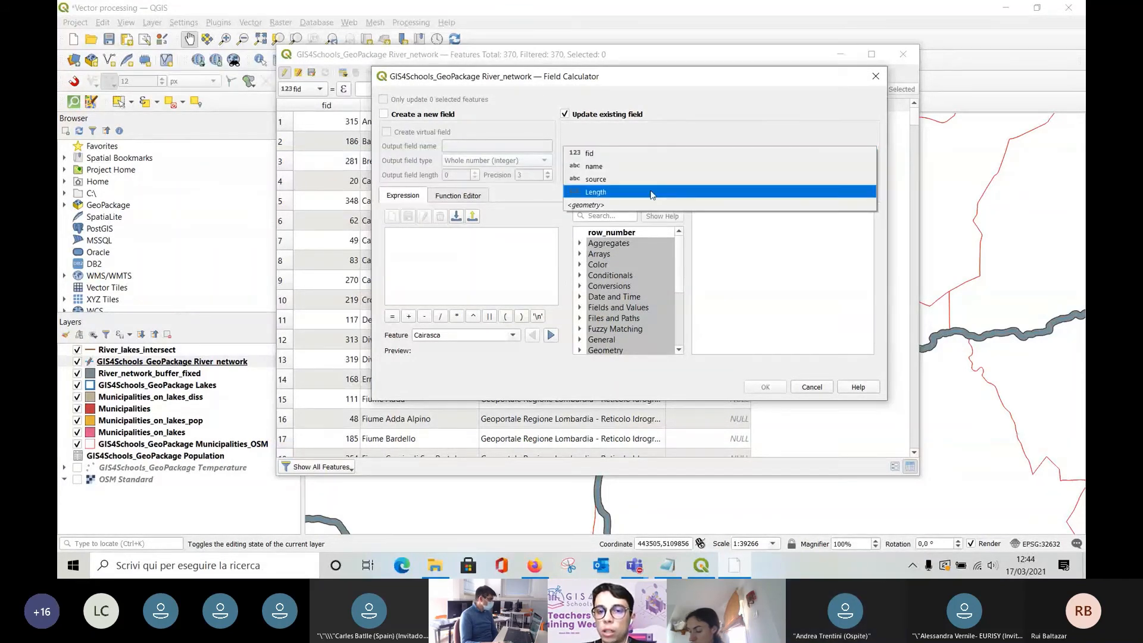
left_click(598, 193)
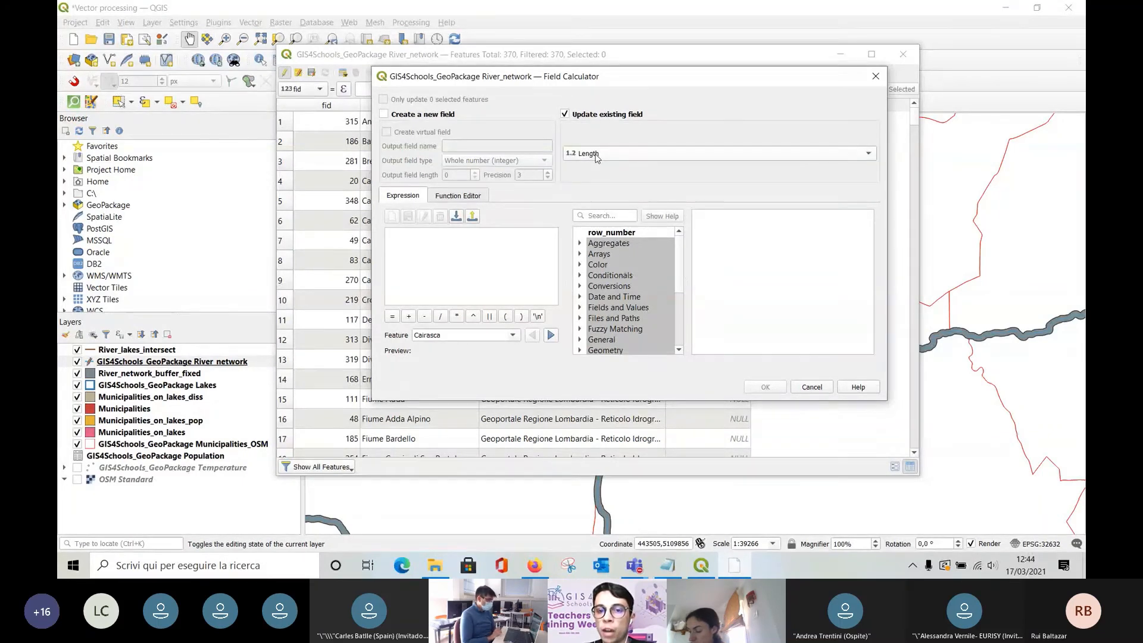
Calculate the Length field of all River_network features with the geometry function $length.
left_click(540, 244)
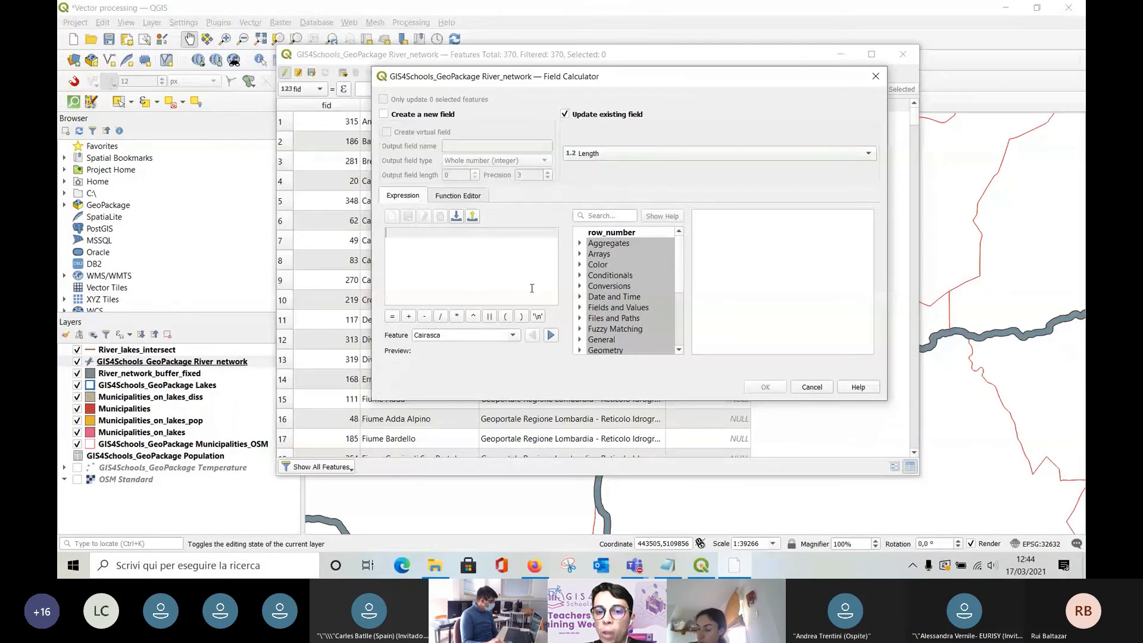
scroll(603, 299, "down", 1)
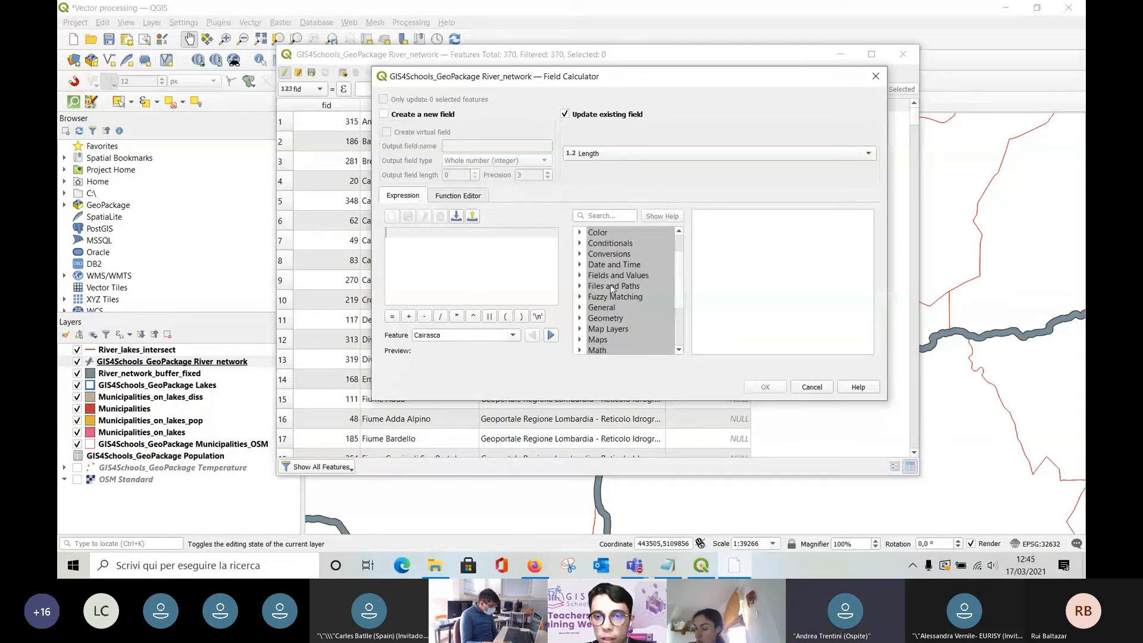
scroll(612, 289, "down", 1)
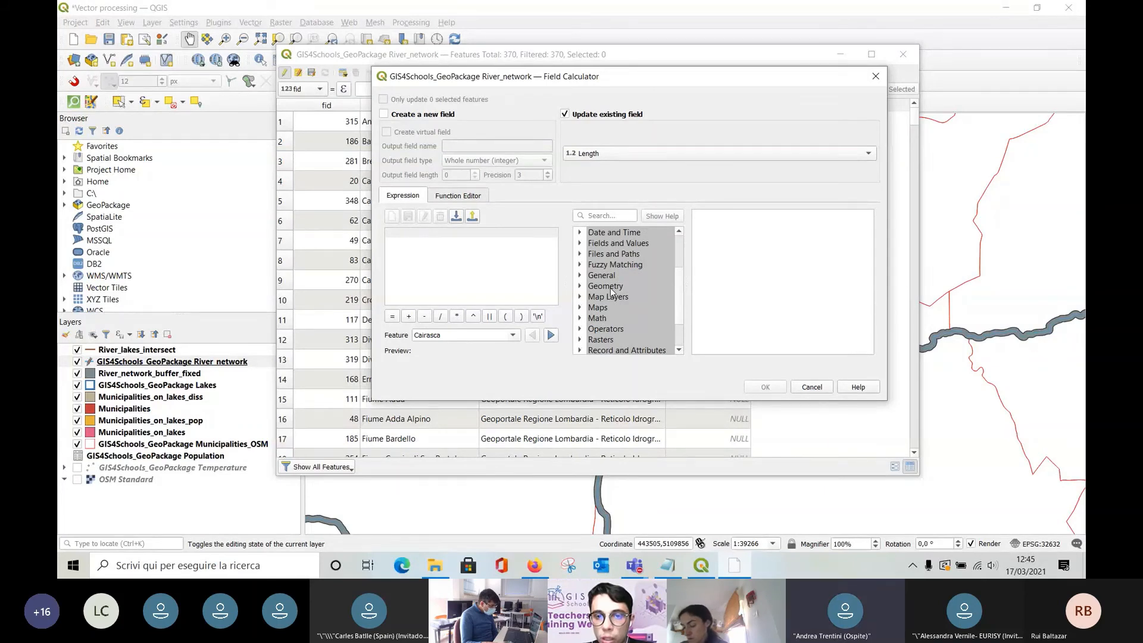
left_click(581, 287)
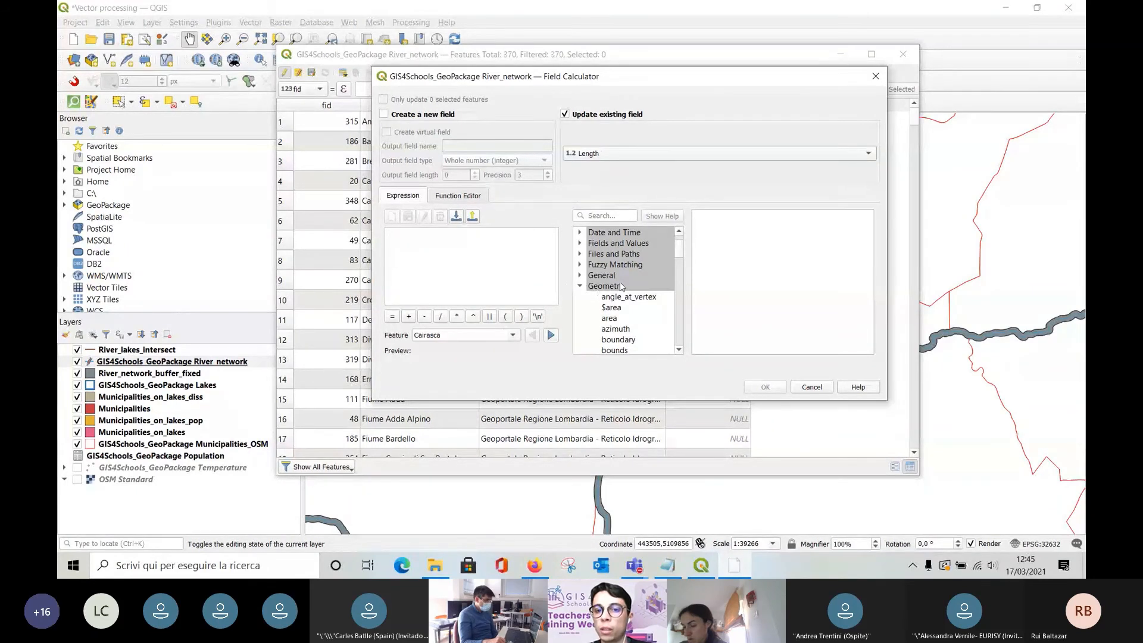
scroll(621, 286, "down", 1)
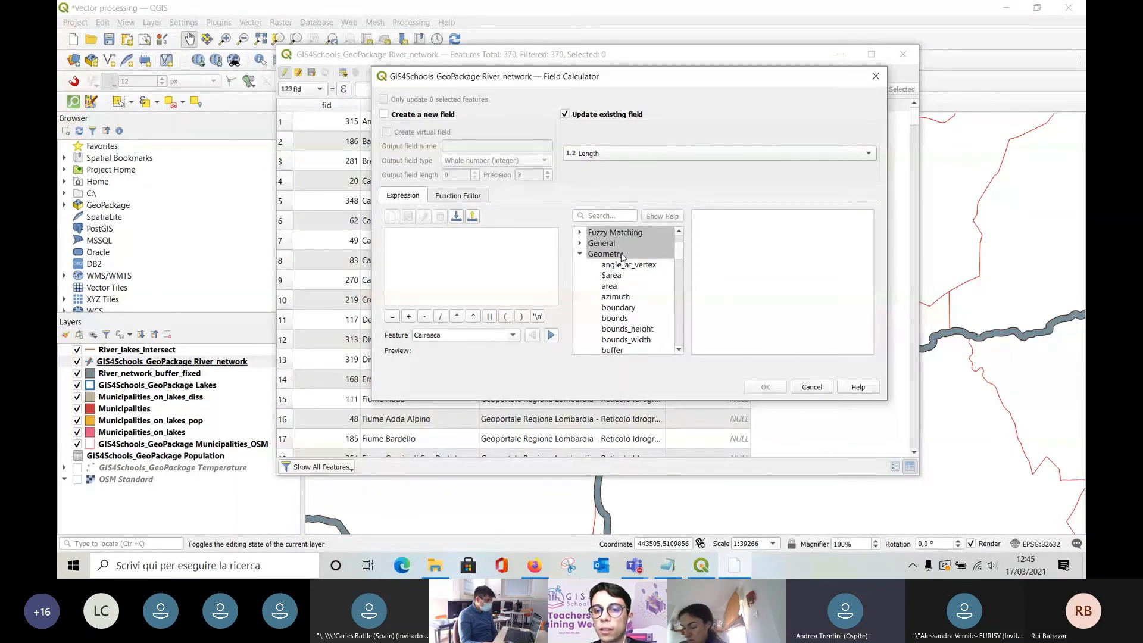
scroll(622, 256, "down", 1)
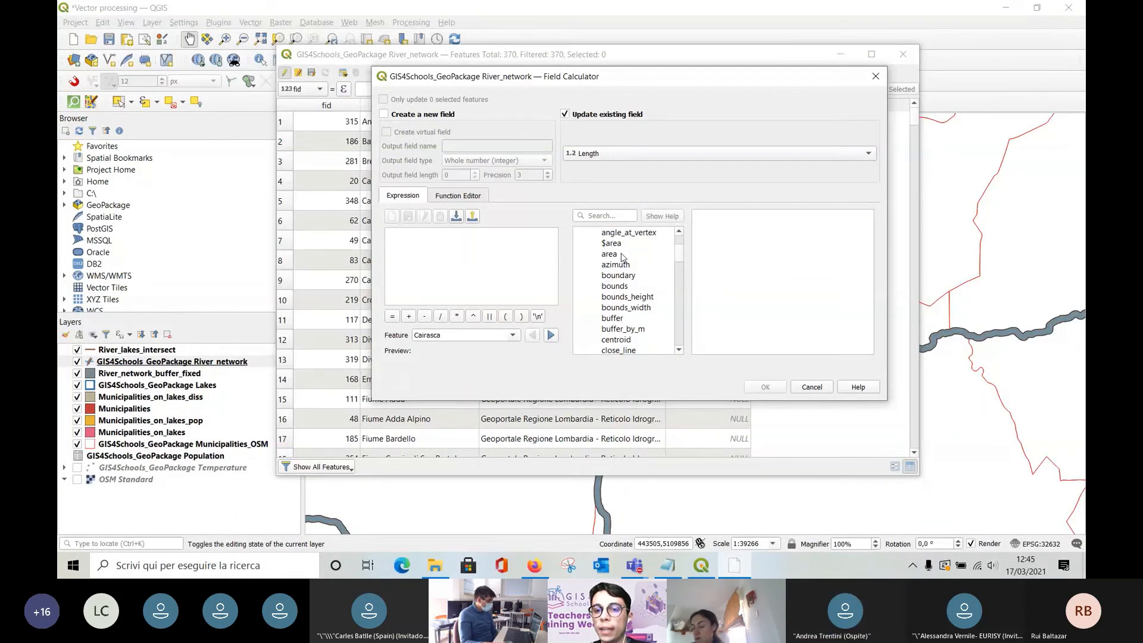
scroll(622, 256, "down", 3)
scroll(622, 256, "down", 6)
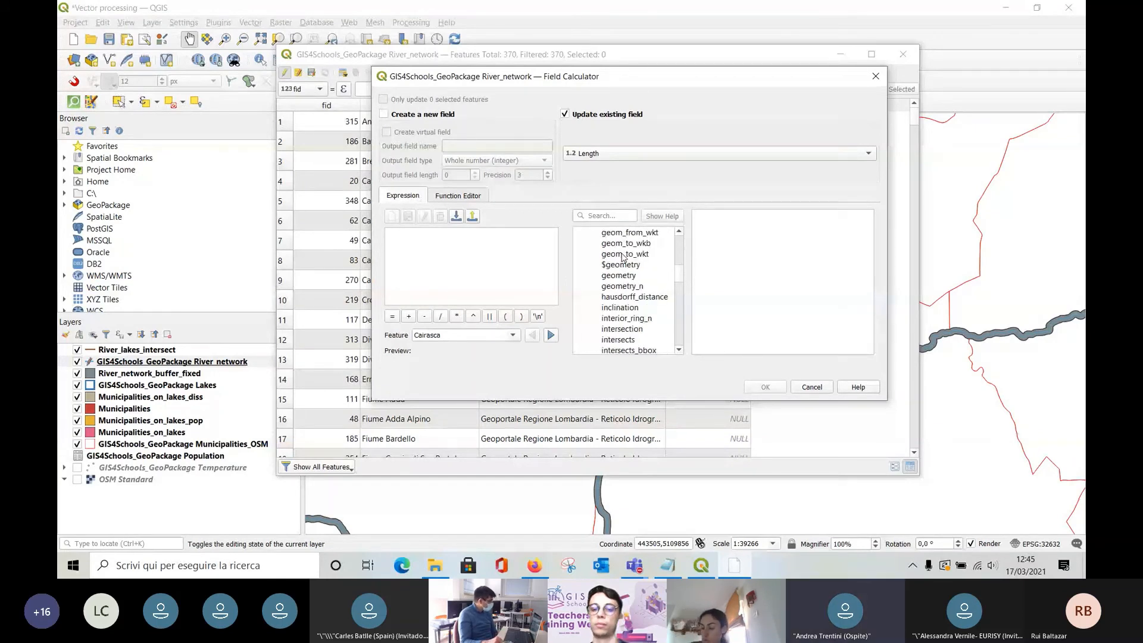
scroll(622, 256, "down", 4)
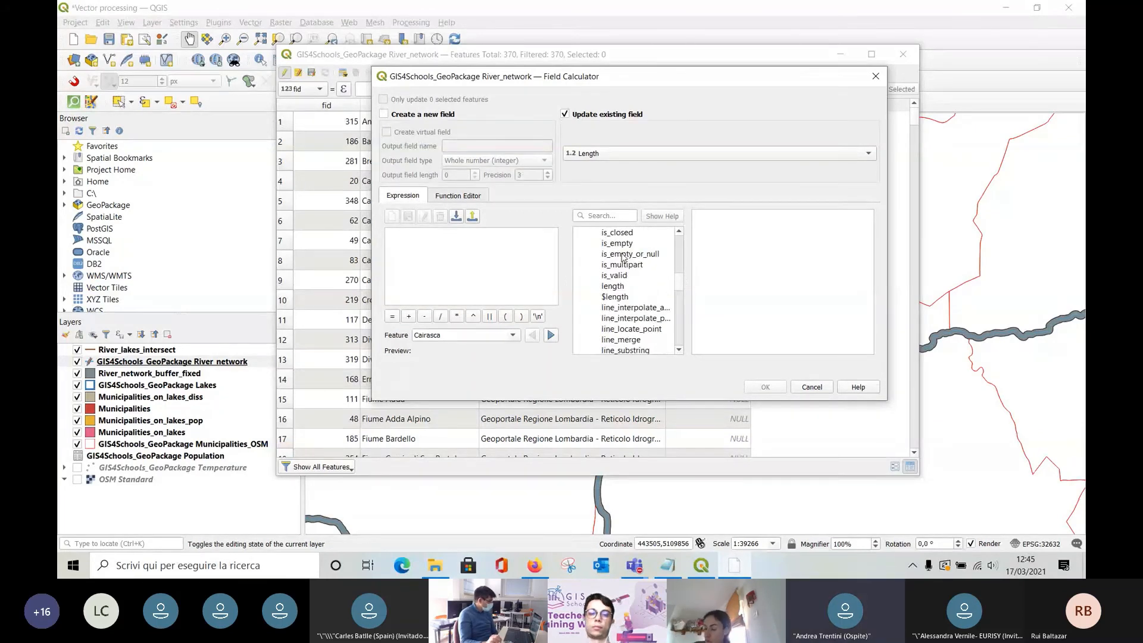
left_click(629, 297)
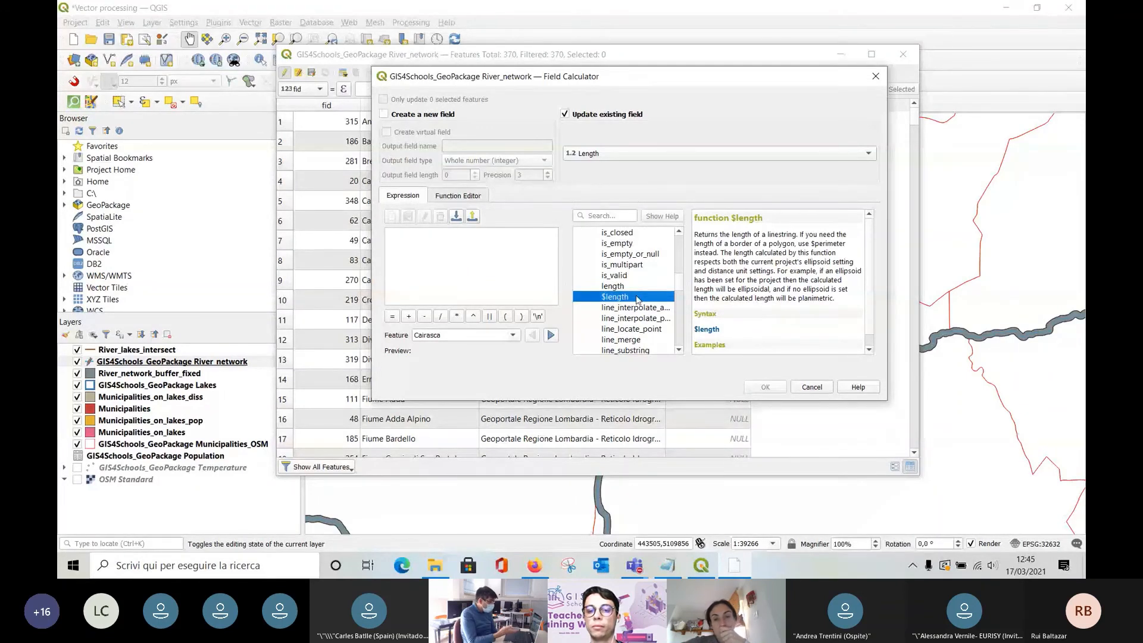
double_click(635, 297)
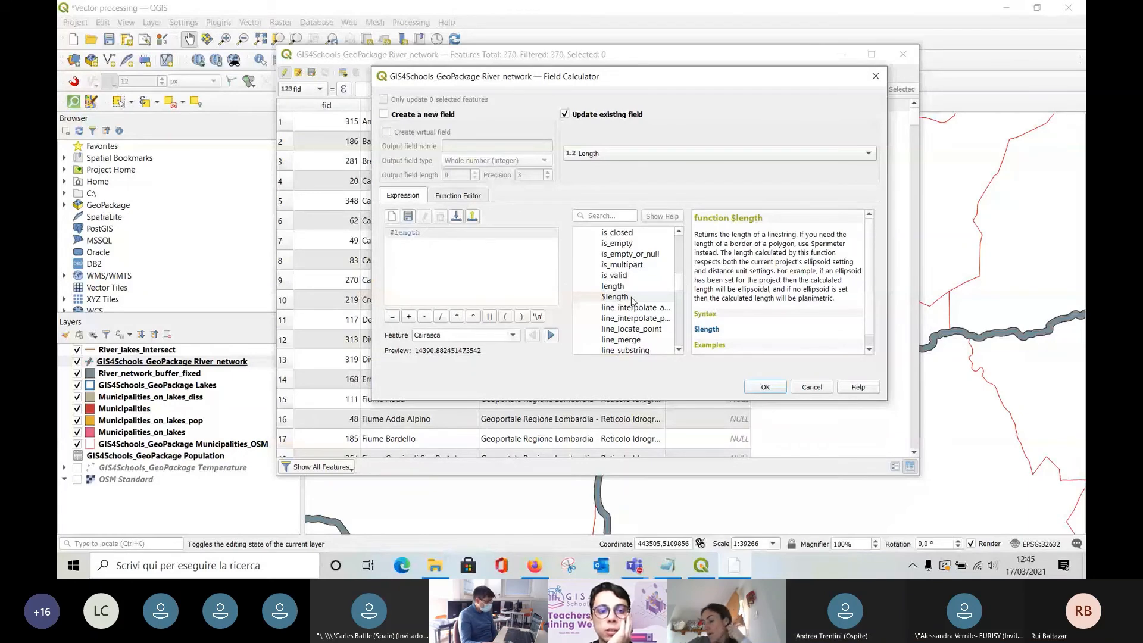
left_click(766, 388)
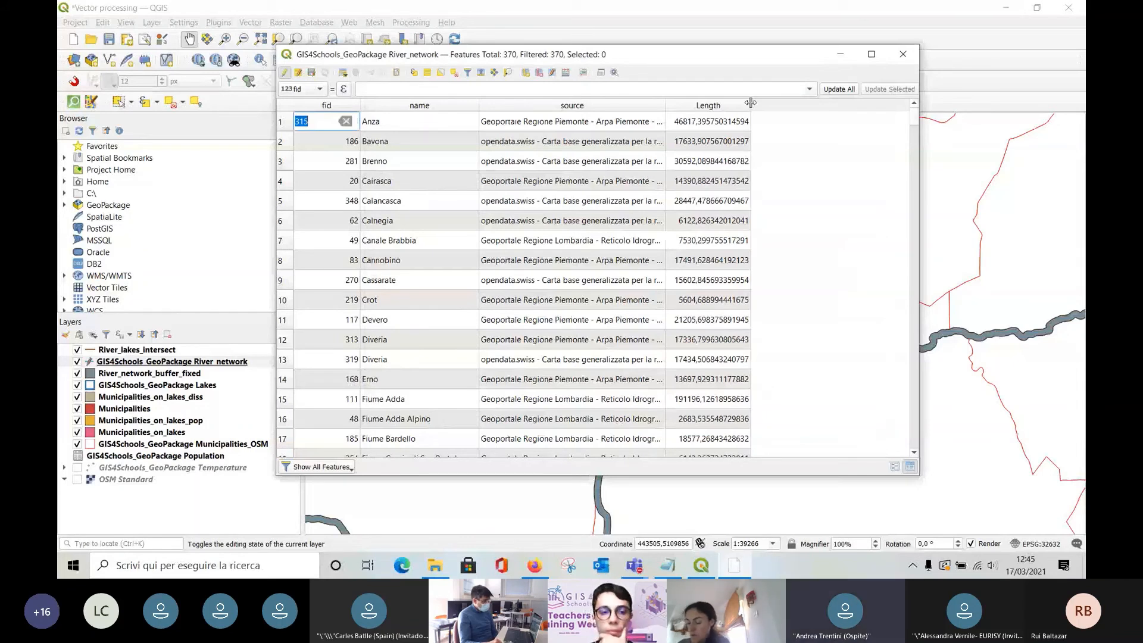
Widen the Length column of the River_network table to fit its full values.
left_click_drag(751, 103, 772, 106)
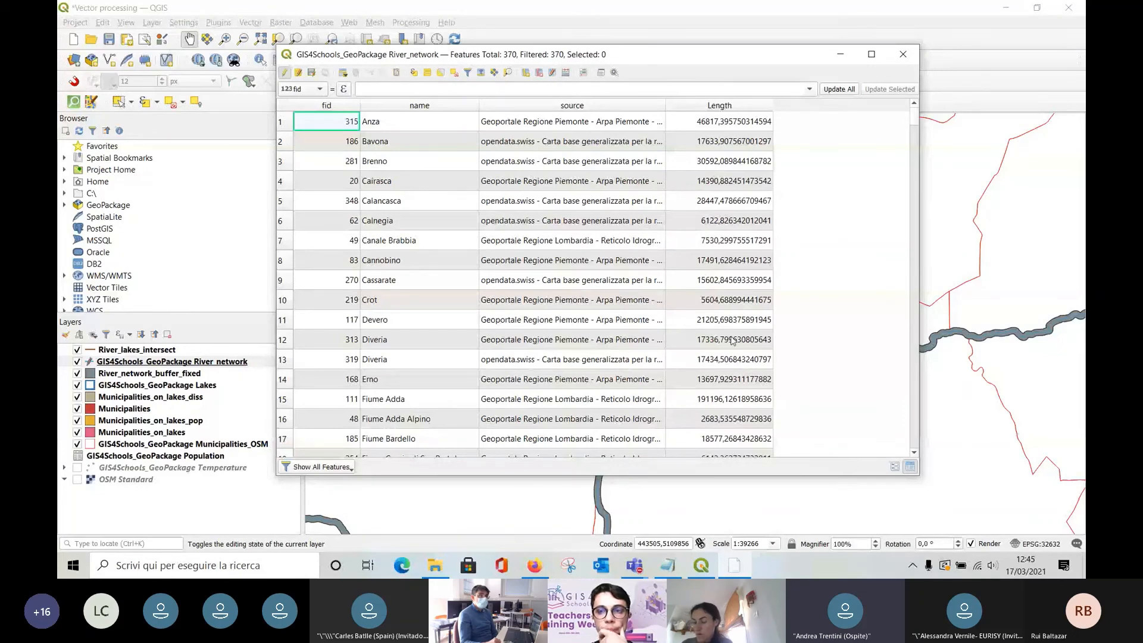
Switch to the Microsoft Teams meeting to check its chat, and return to the River_network attribute table in QGIS.
mouse_move(645, 575)
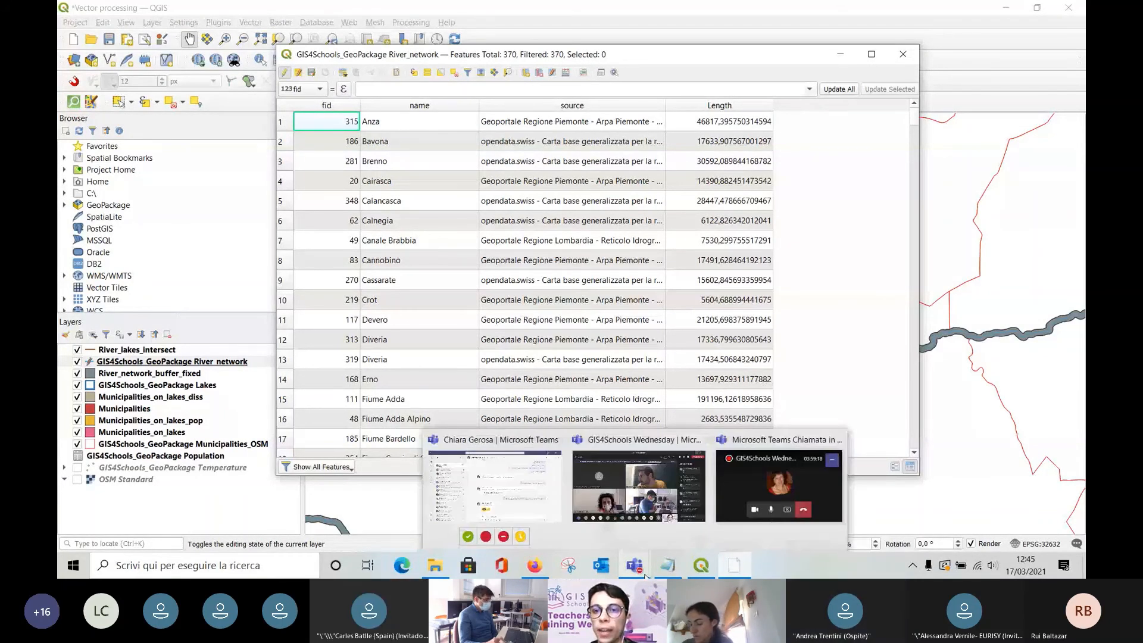
left_click(641, 490)
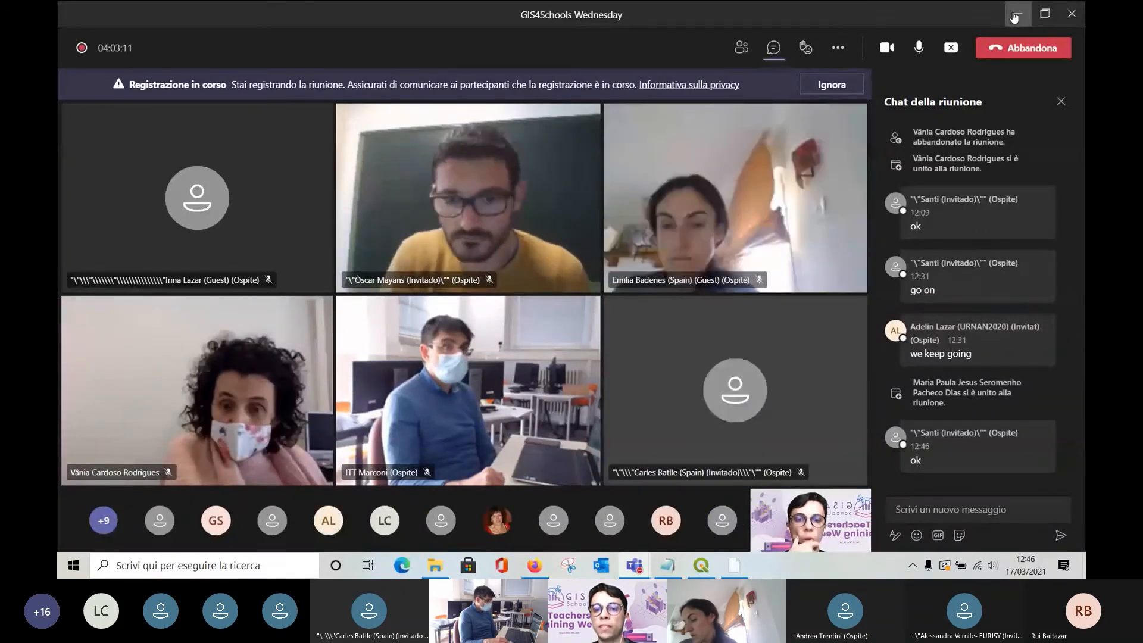
left_click(1014, 15)
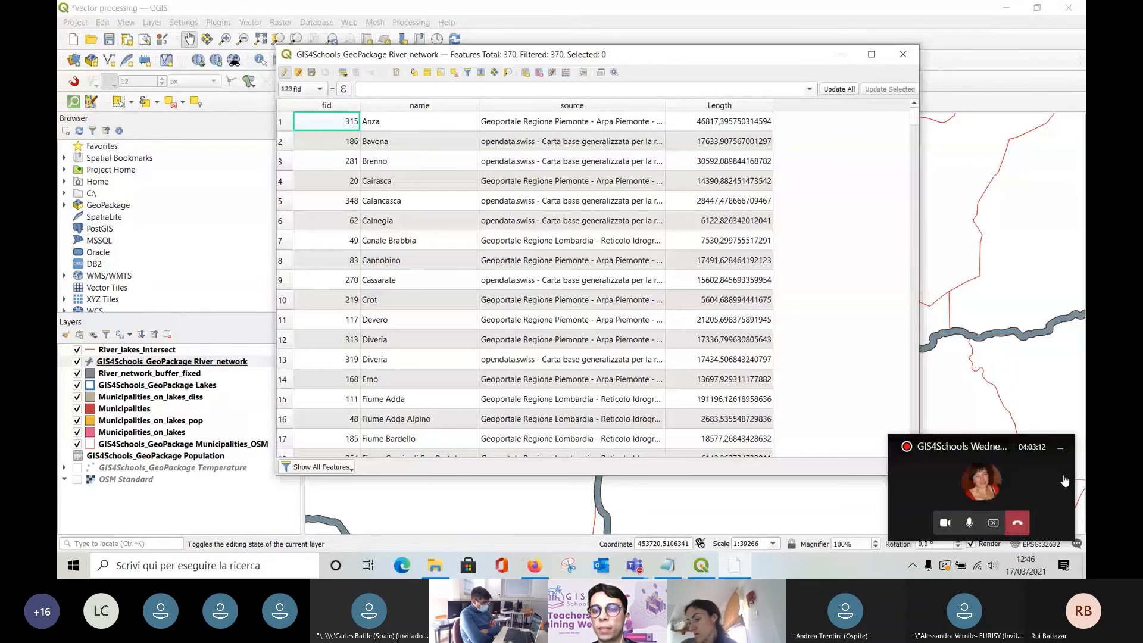
left_click(1060, 448)
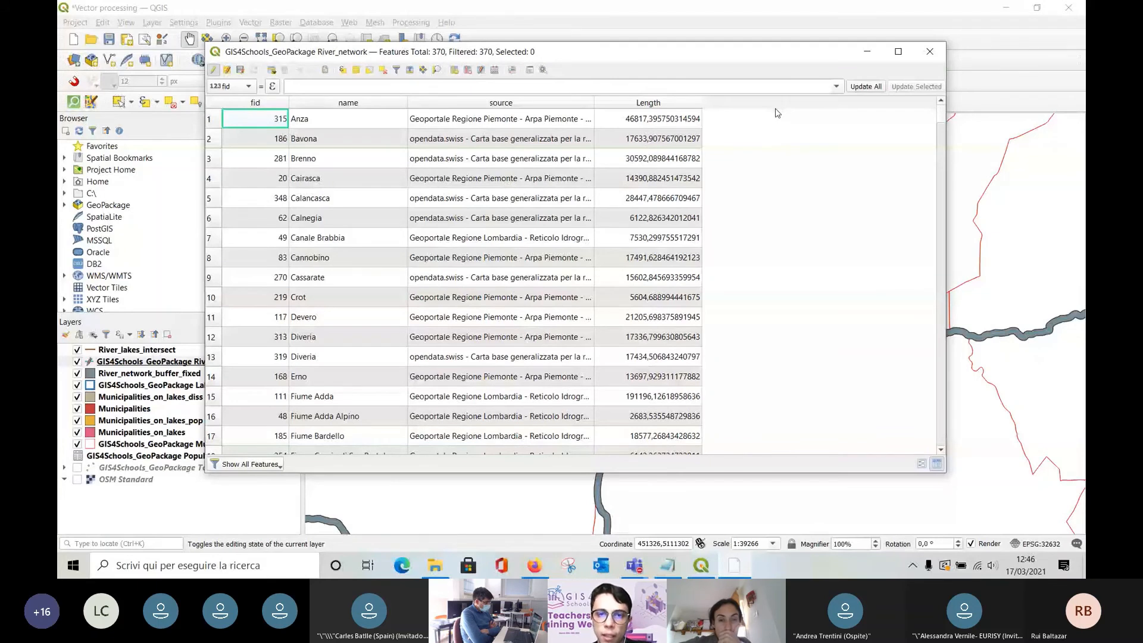
Add a whole number (integer) field named Distance to the River_network table.
key("ctrl+w")
type("Distance")
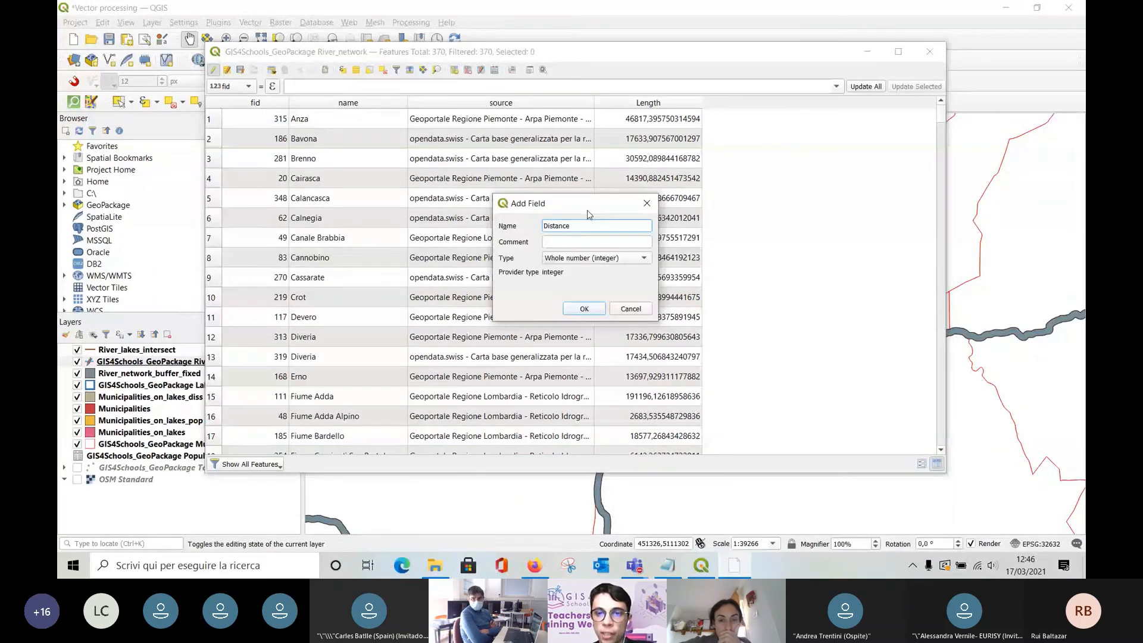
left_click(596, 260)
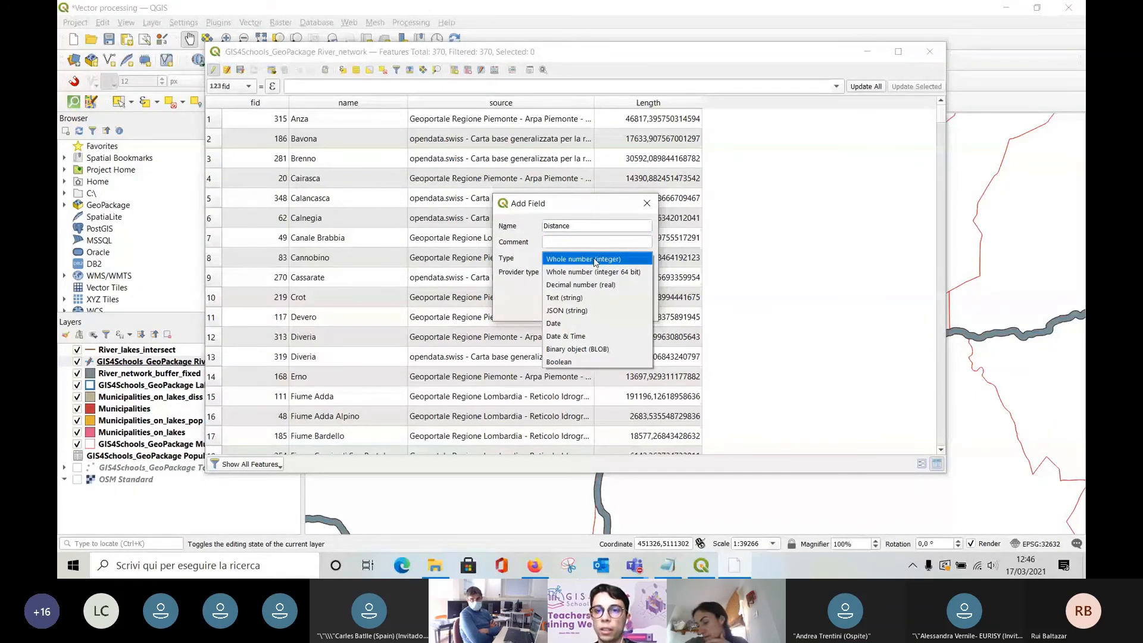
left_click(595, 260)
left_click(588, 309)
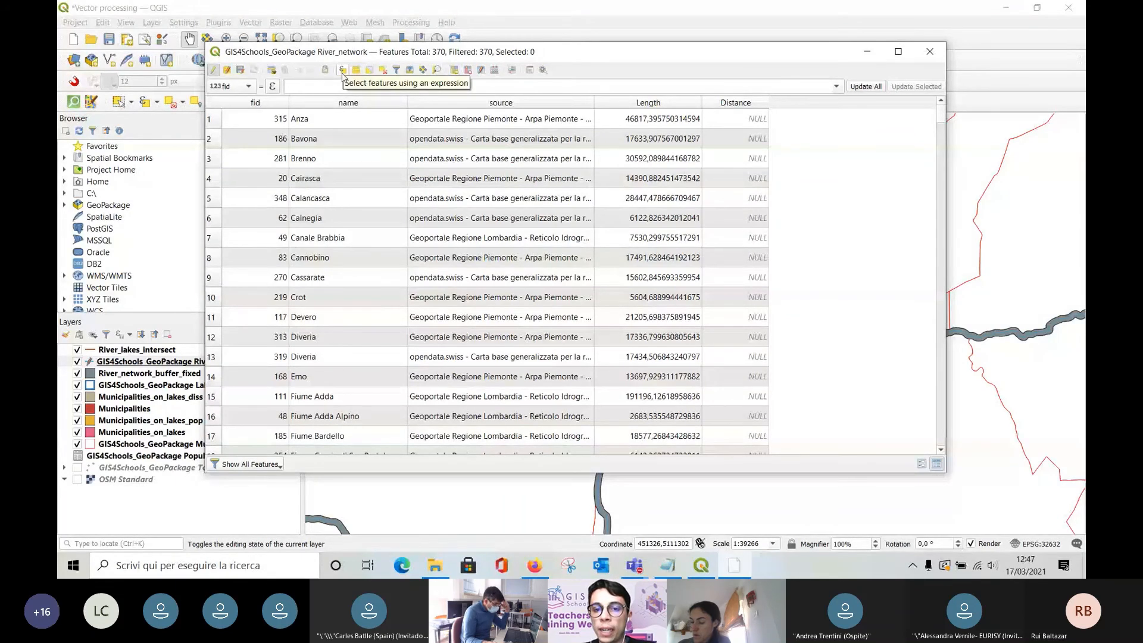
Select the River_network features matching the expression "Length" > 50000 and close the expression dialog.
left_click(343, 70)
left_click_drag(445, 155, 434, 143)
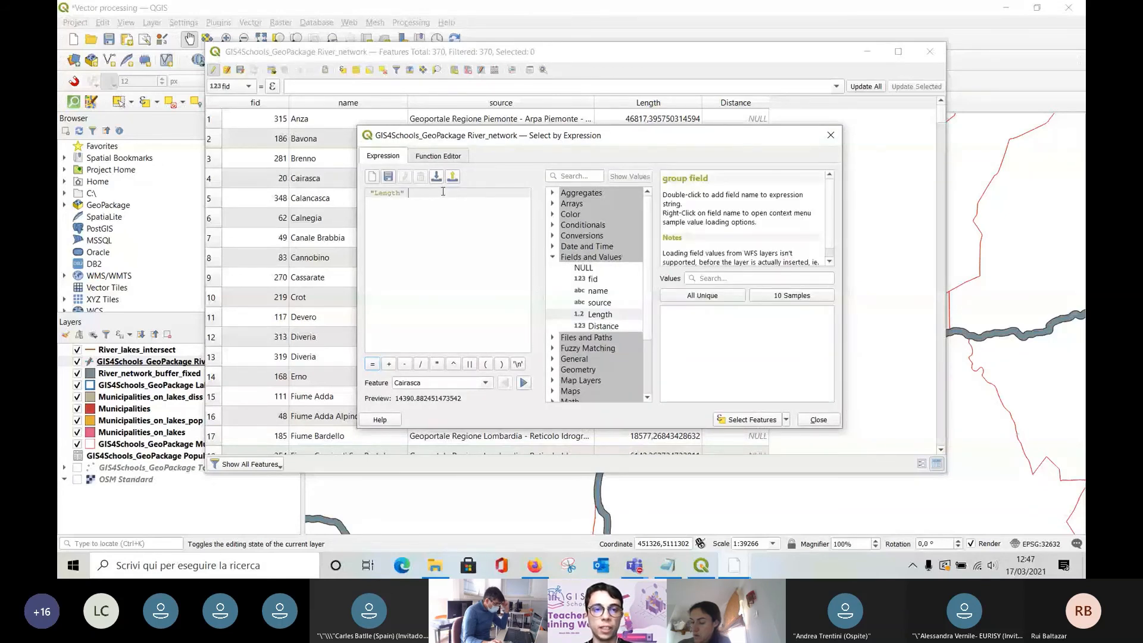
type("> ")
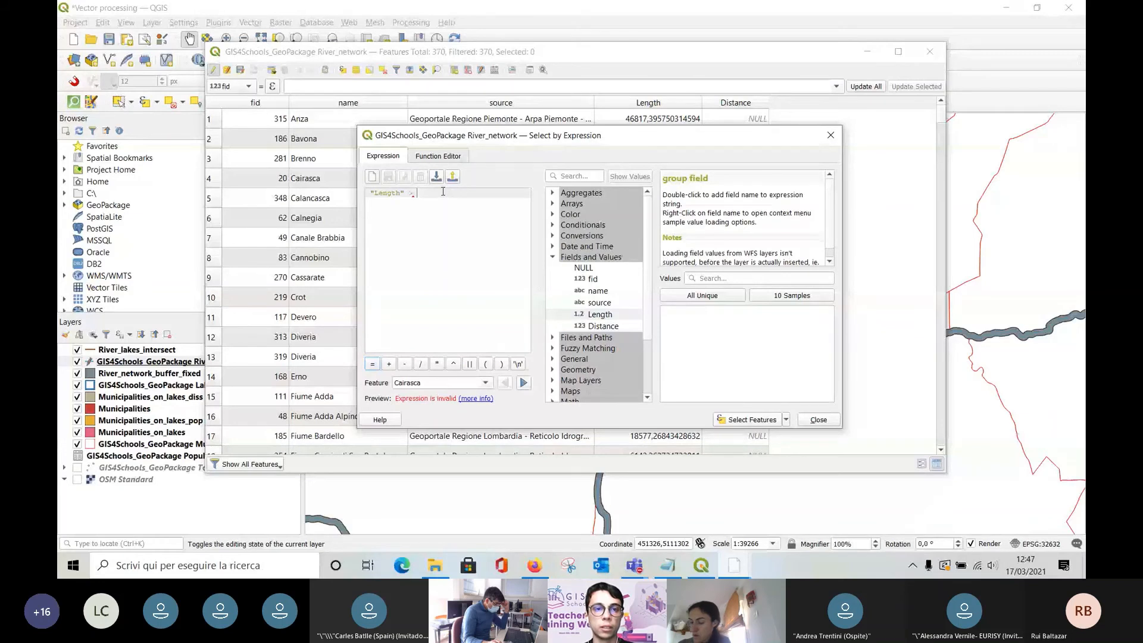
type("50")
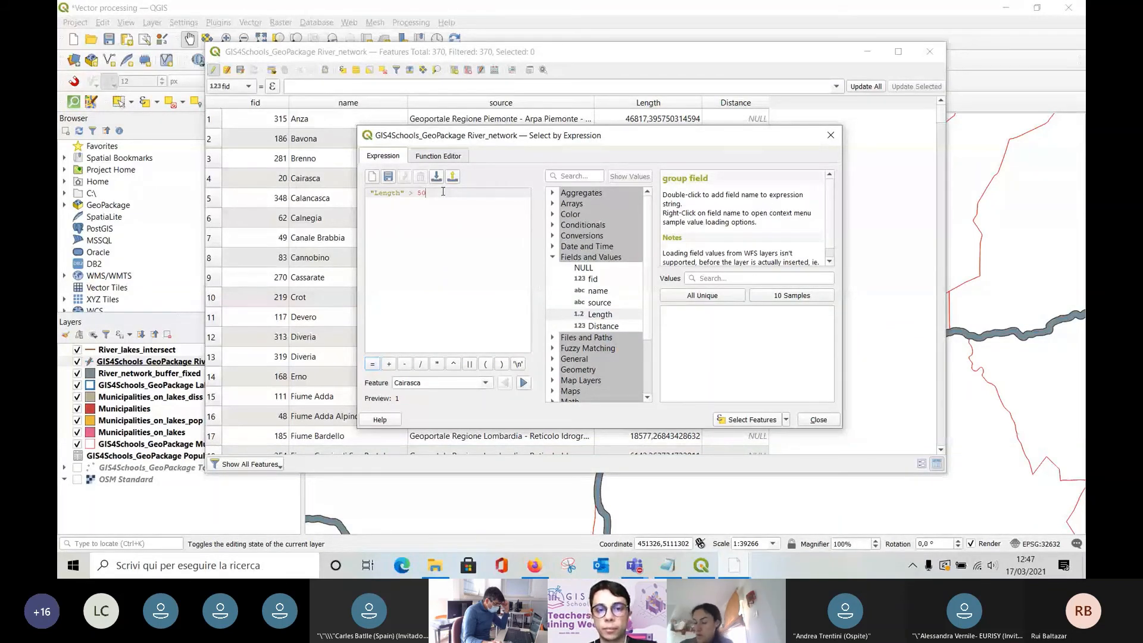
type("000")
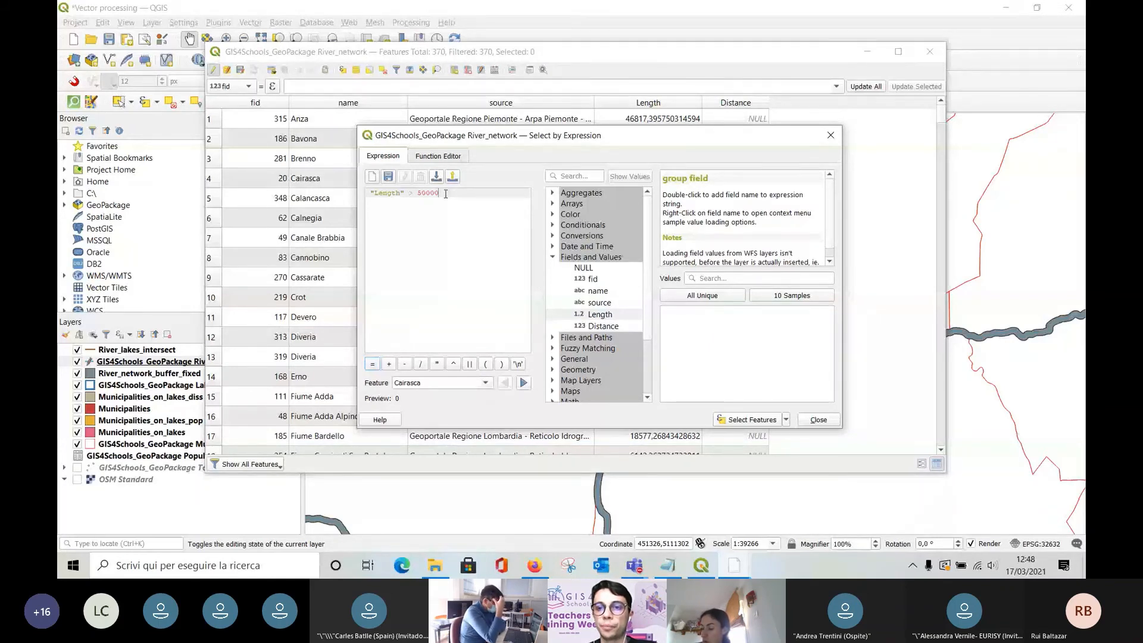
left_click(752, 419)
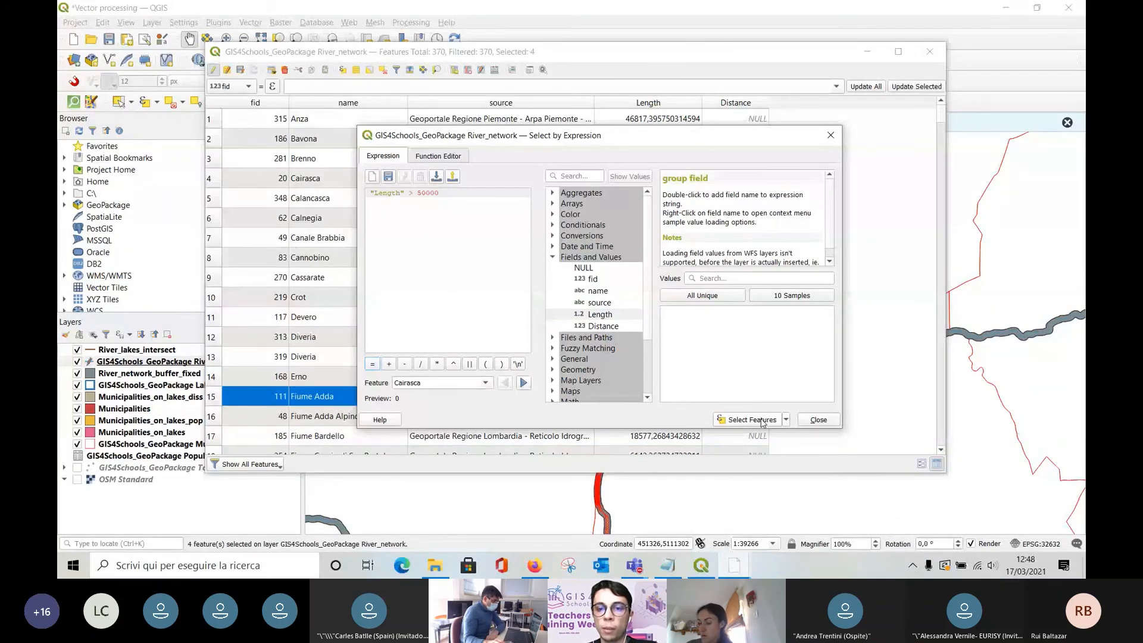
left_click(831, 136)
Look through the River_network table to examine which rivers are selected and their lengths.
scroll(853, 226, "down", 20)
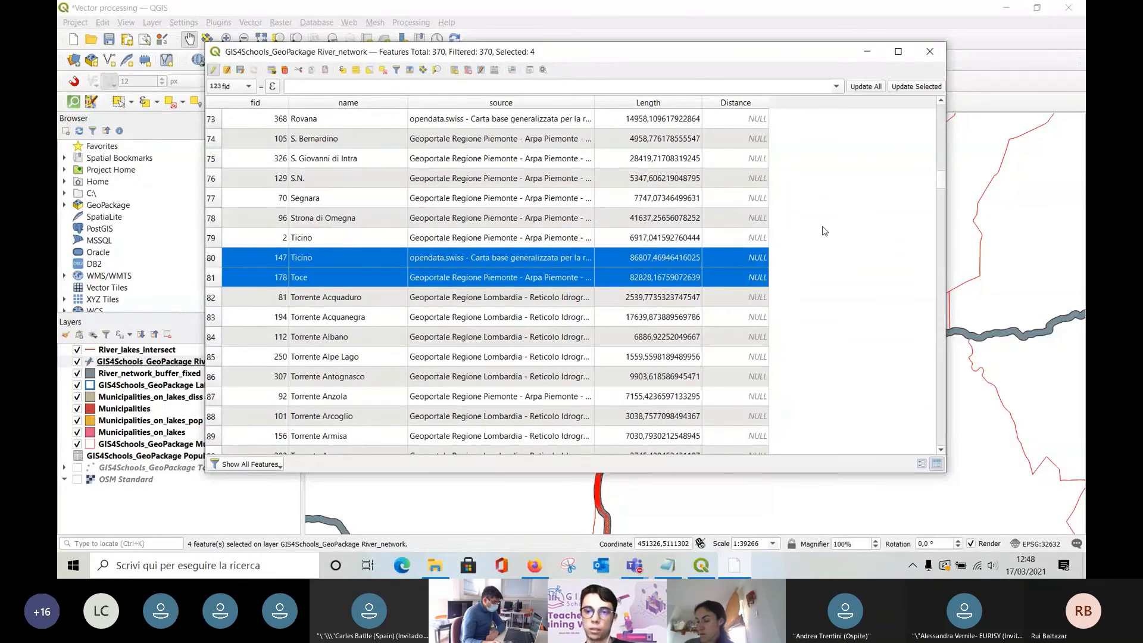
scroll(629, 199, "down", 1)
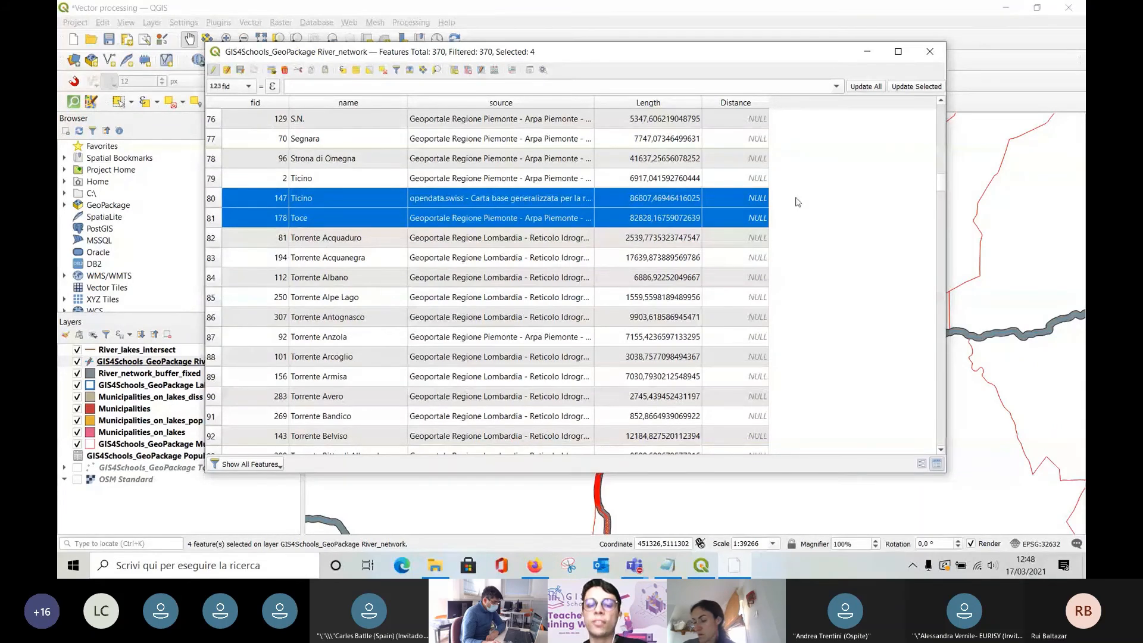
scroll(797, 214, "down", 20)
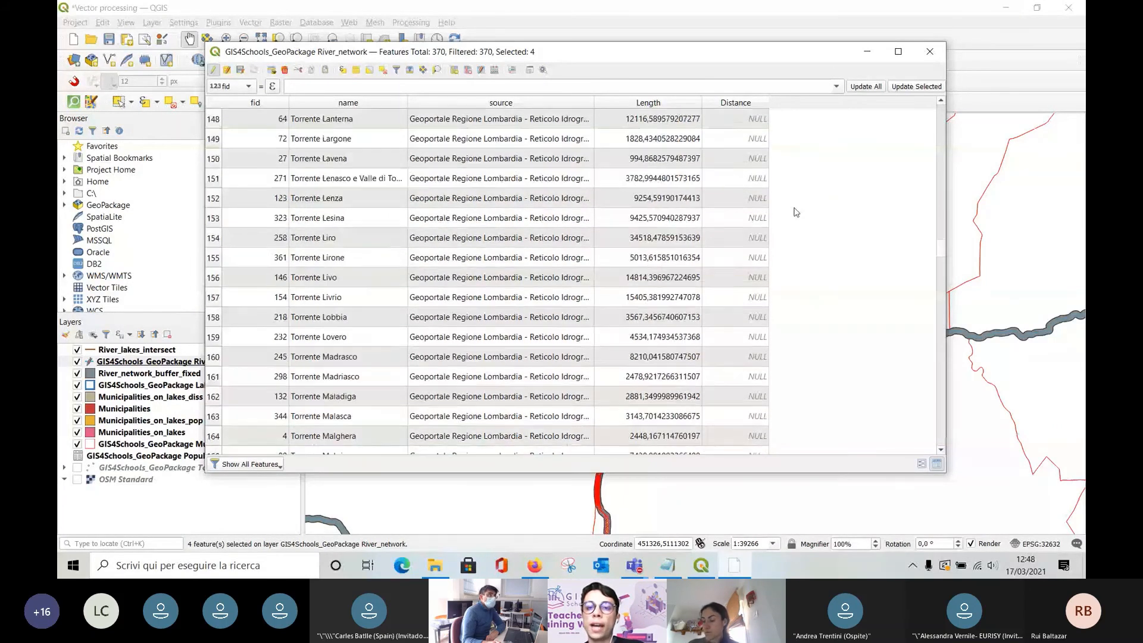
scroll(796, 227, "down", 13)
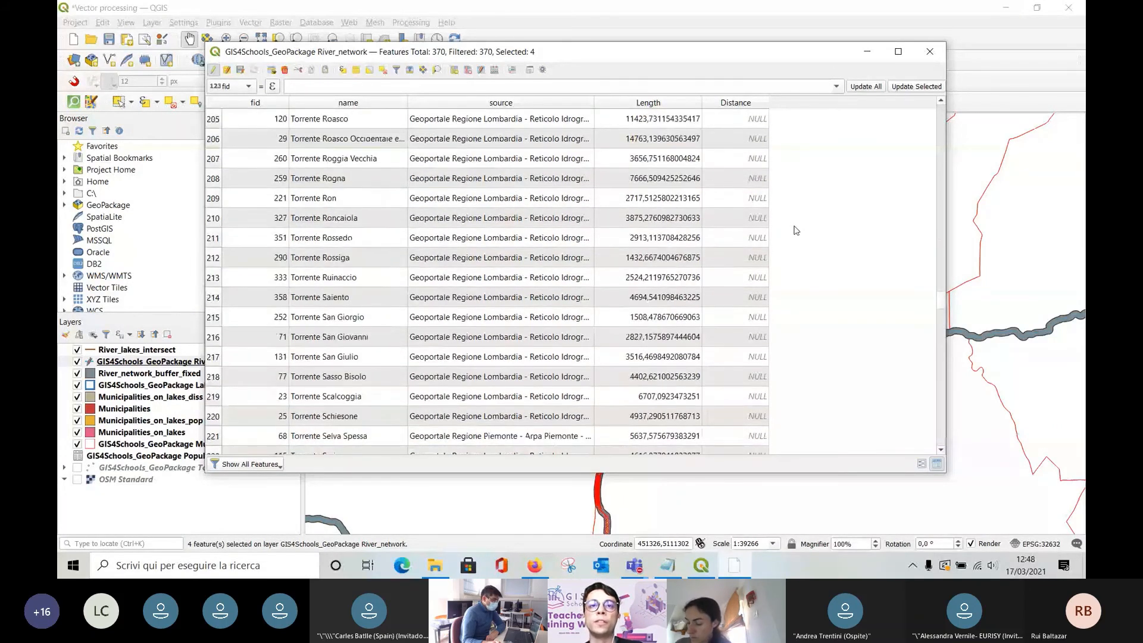
scroll(797, 231, "down", 20)
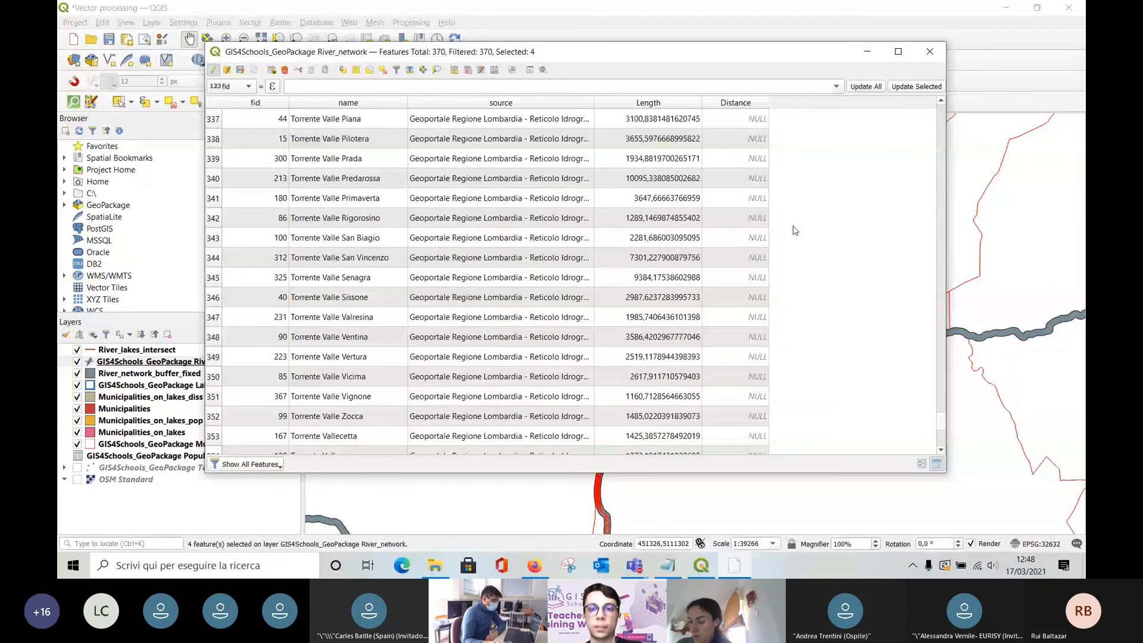
scroll(794, 231, "up", 20)
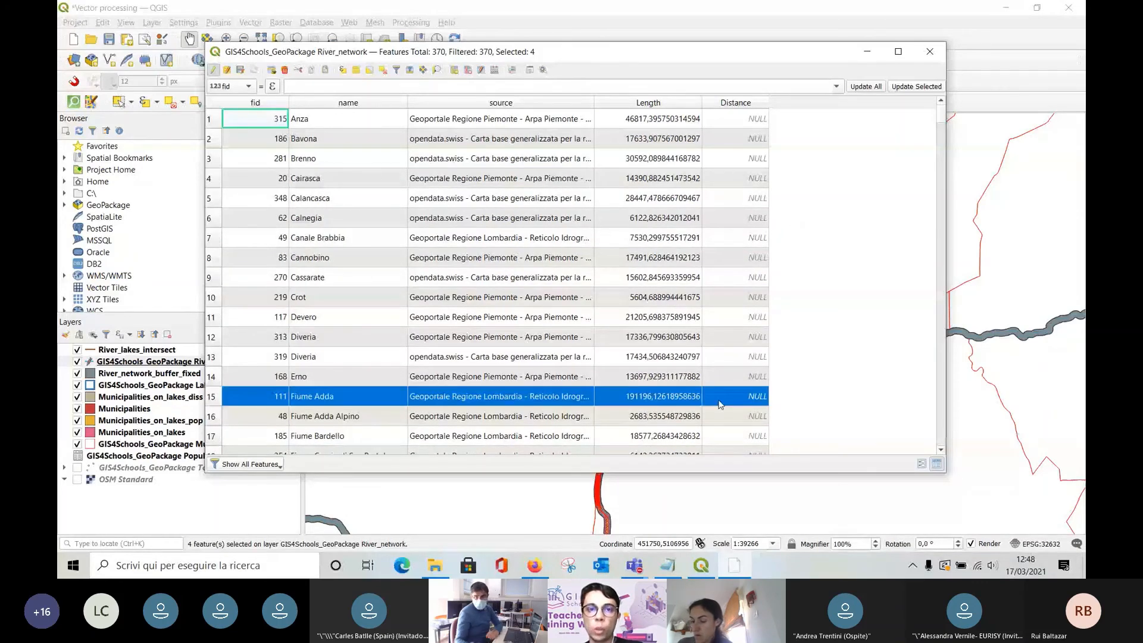
scroll(719, 405, "down", 1)
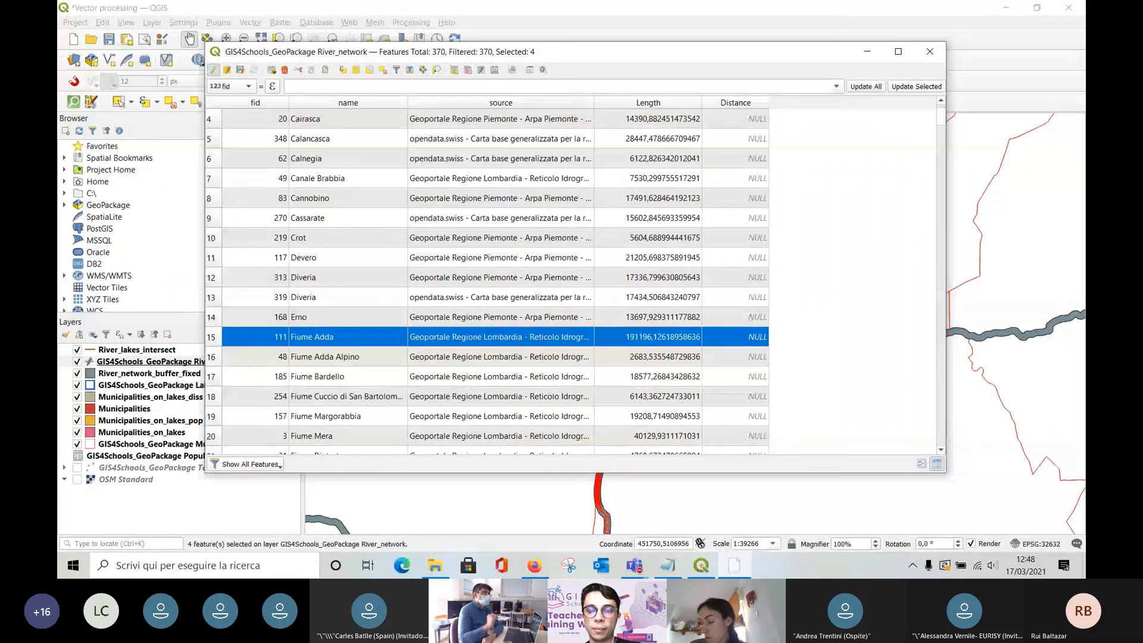
Update the existing Distance field to 50 for only the selected rivers with the field calculator, and check the updated rows.
left_click(496, 72)
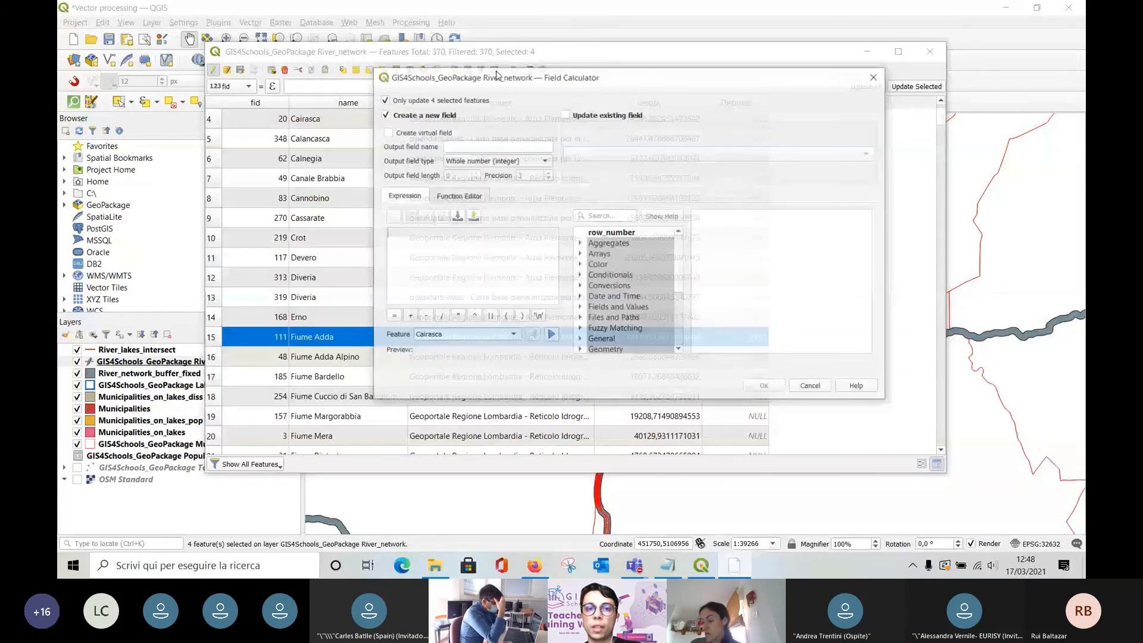
left_click_drag(498, 74, 497, 28)
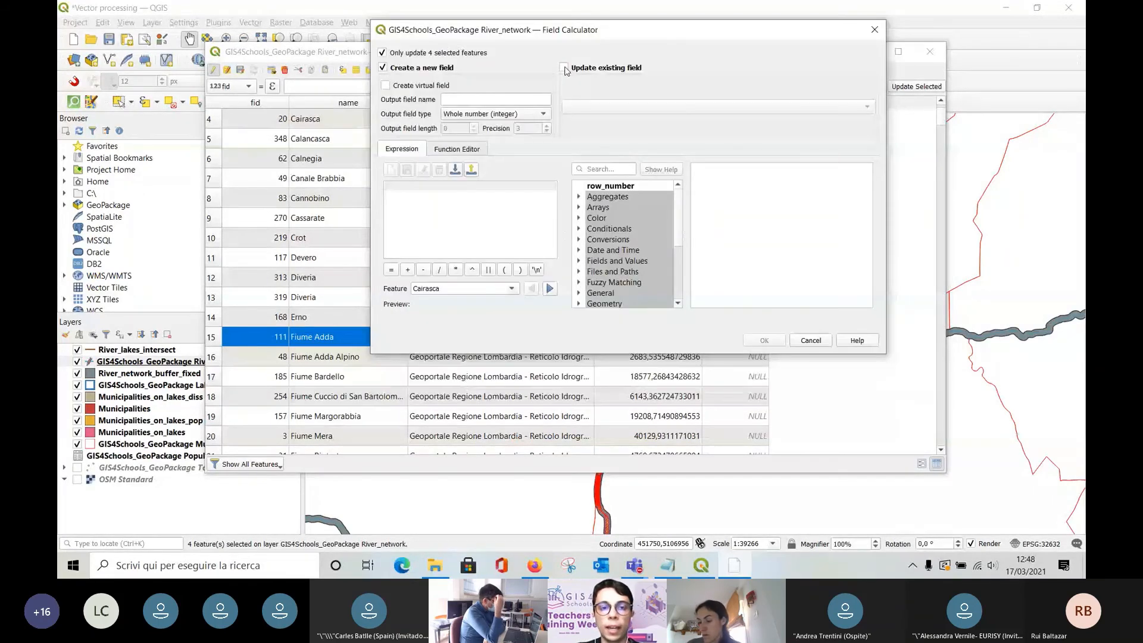
left_click(564, 68)
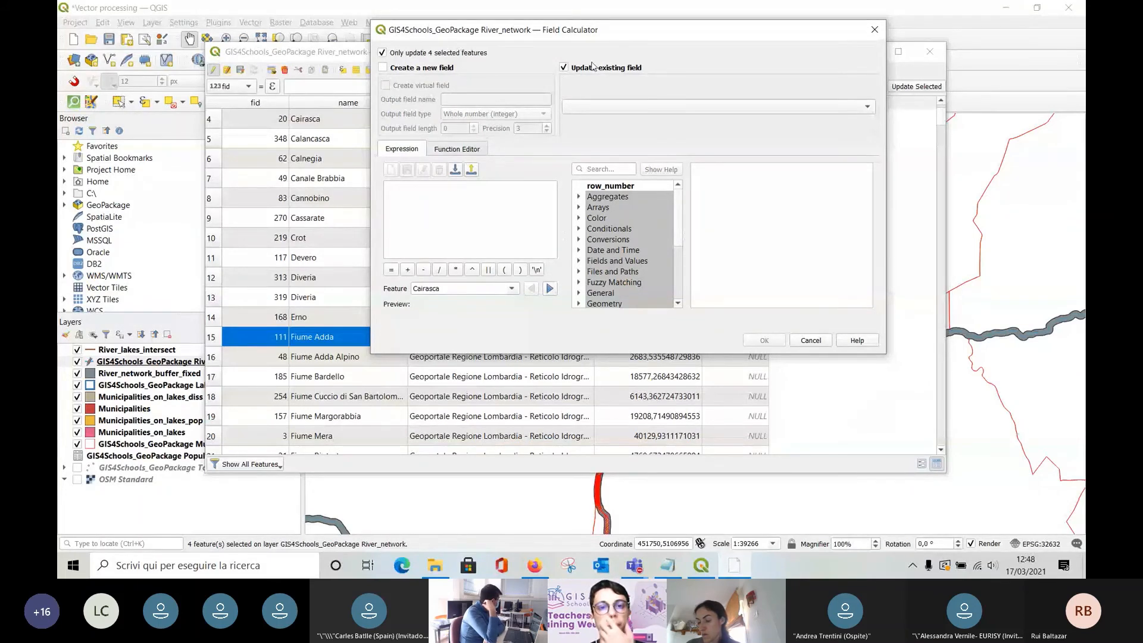
left_click(674, 109)
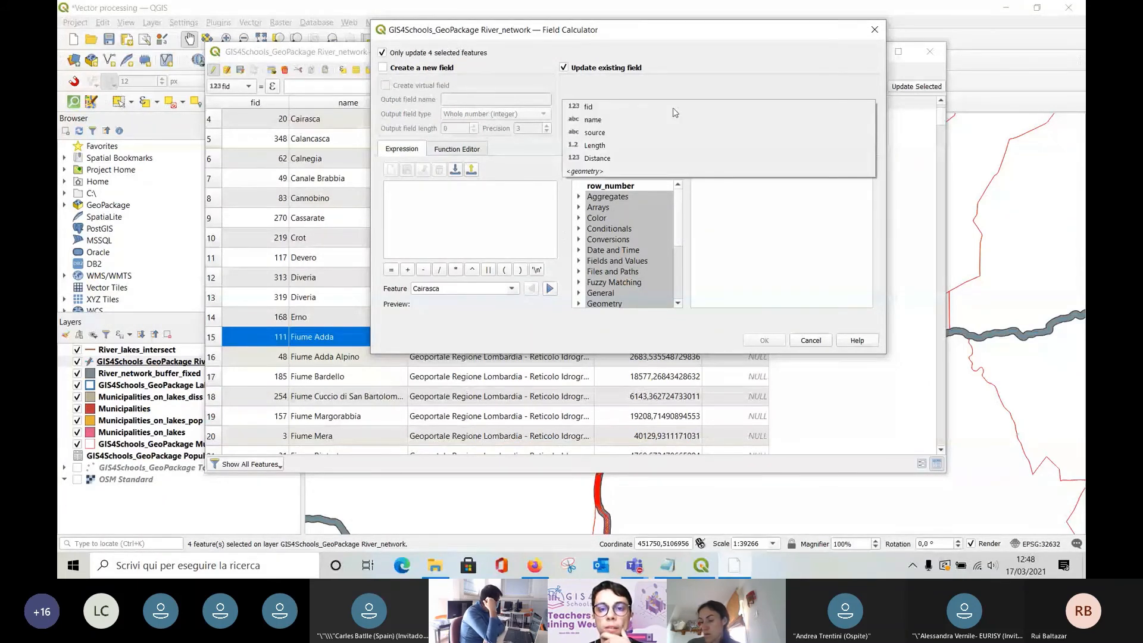
left_click(661, 157)
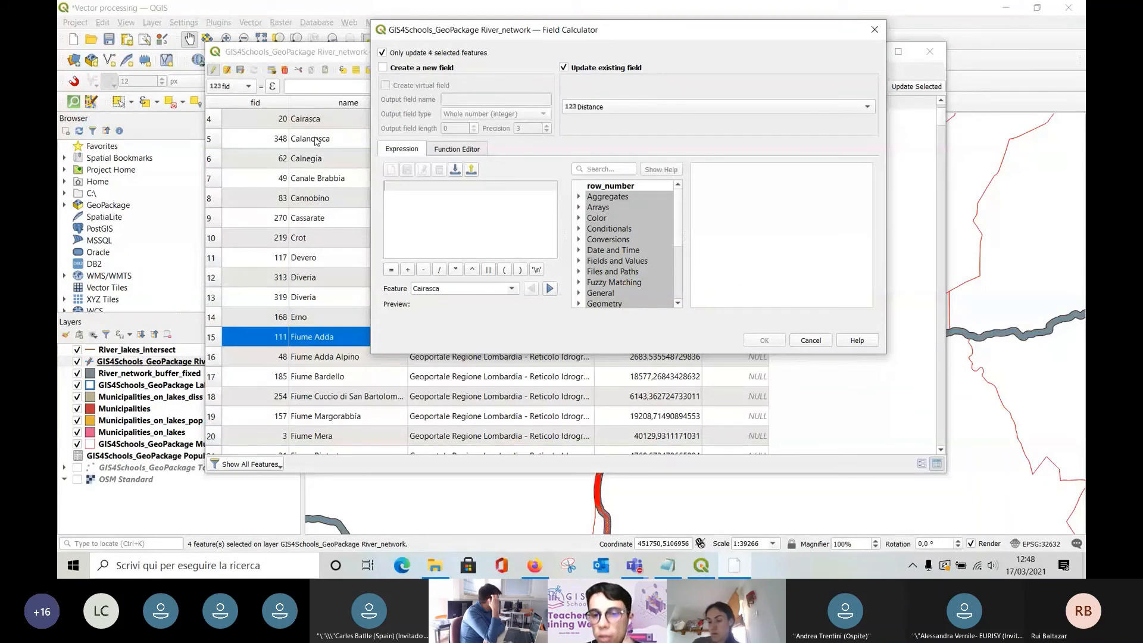
type("50")
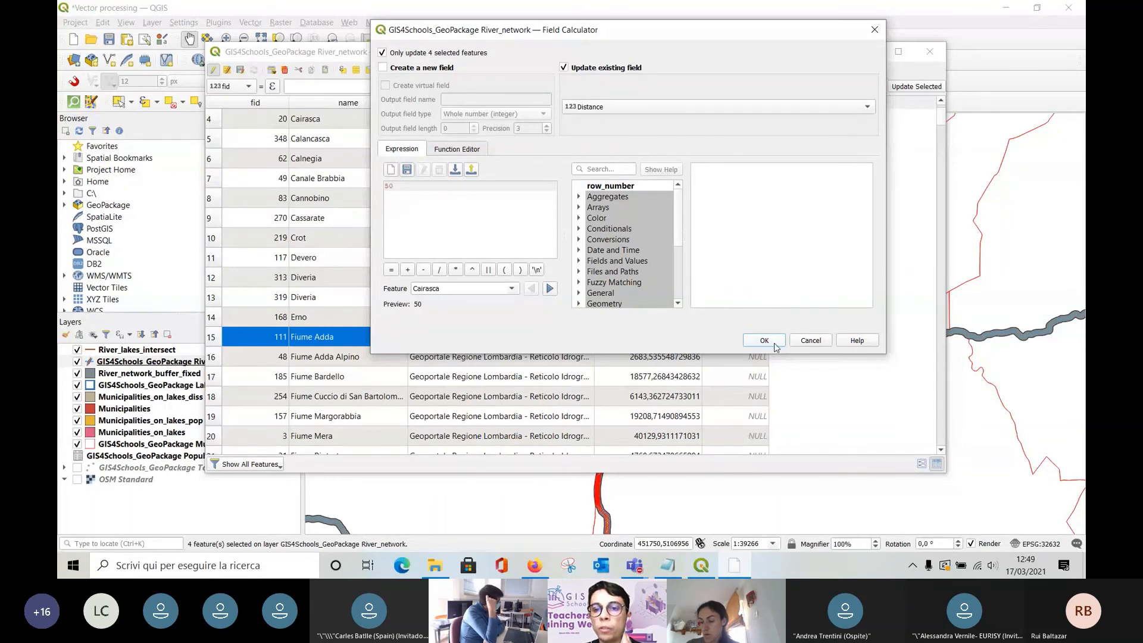
left_click(770, 347)
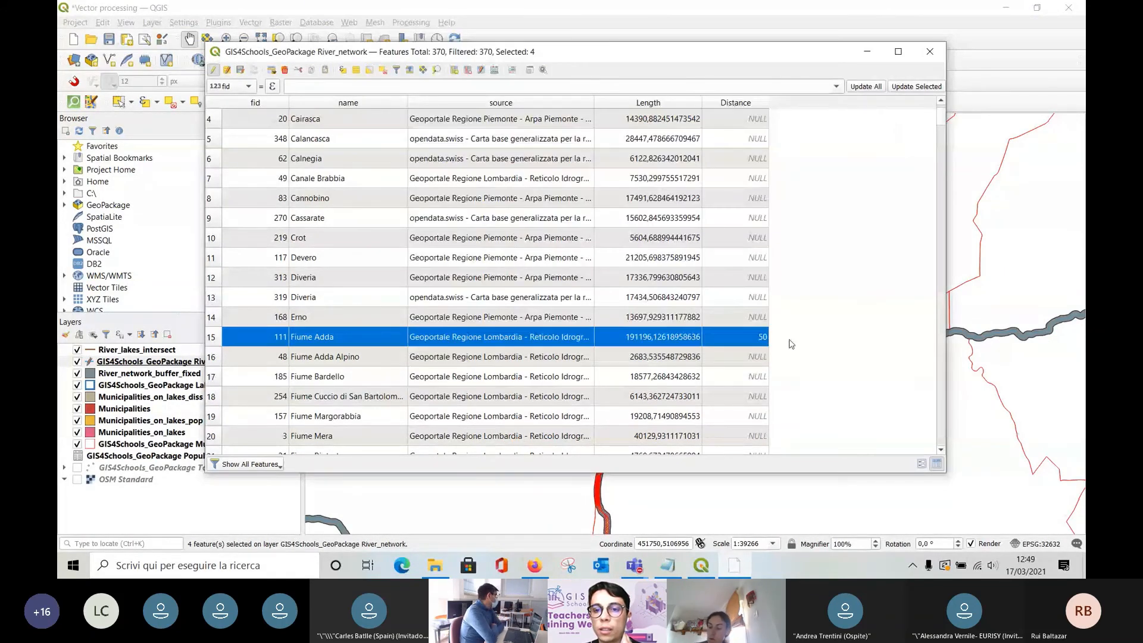
scroll(691, 337, "down", 1)
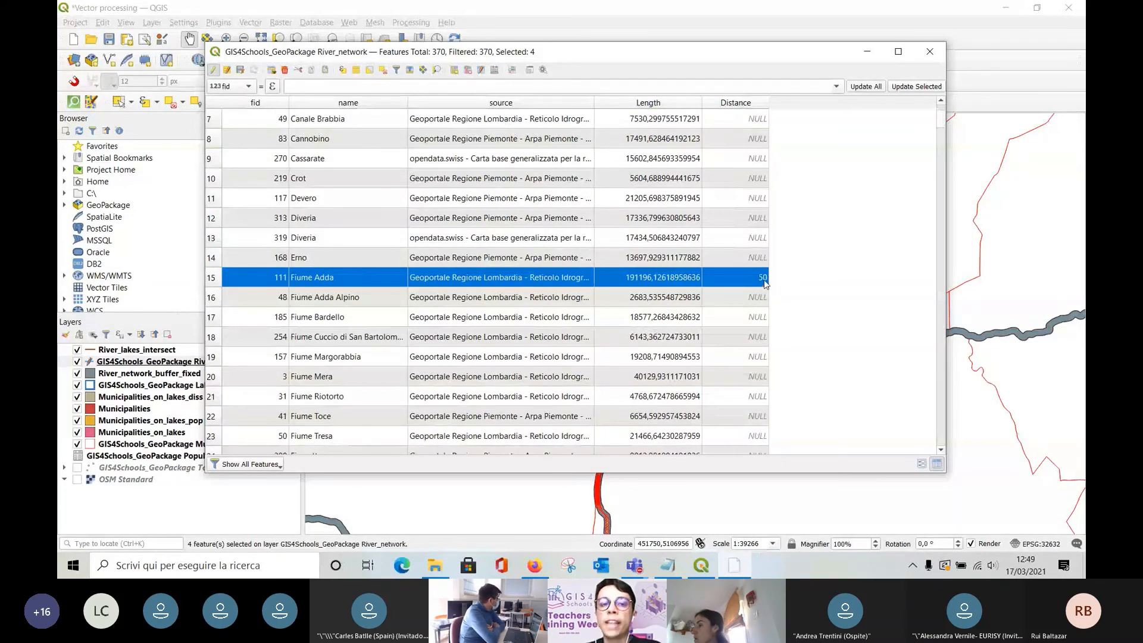
scroll(764, 284, "down", 5)
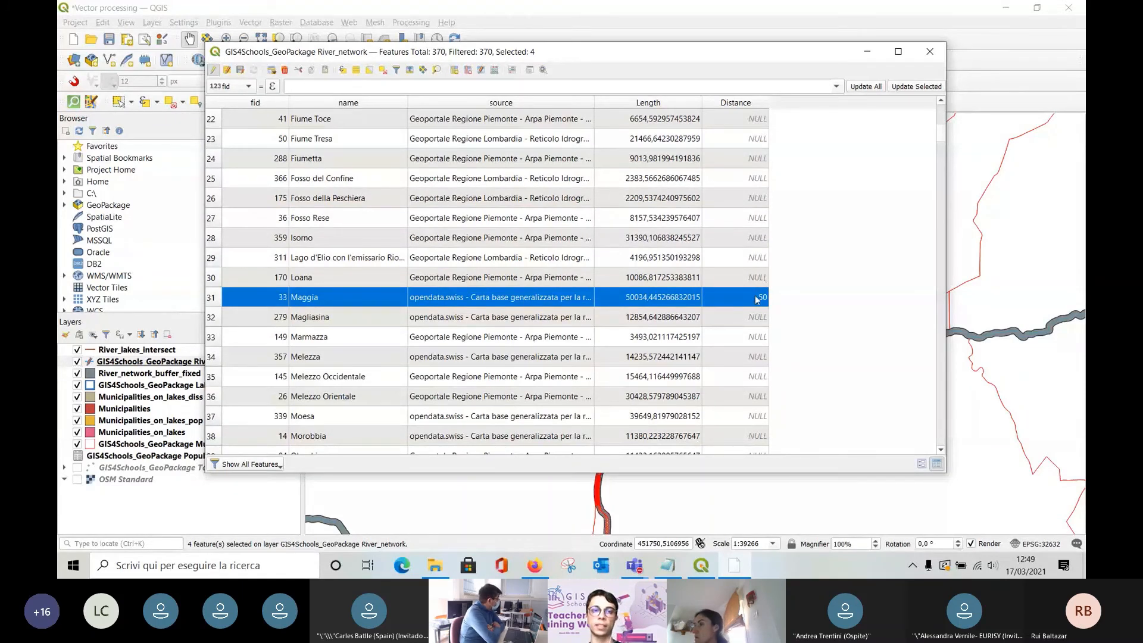
scroll(762, 298, "down", 10)
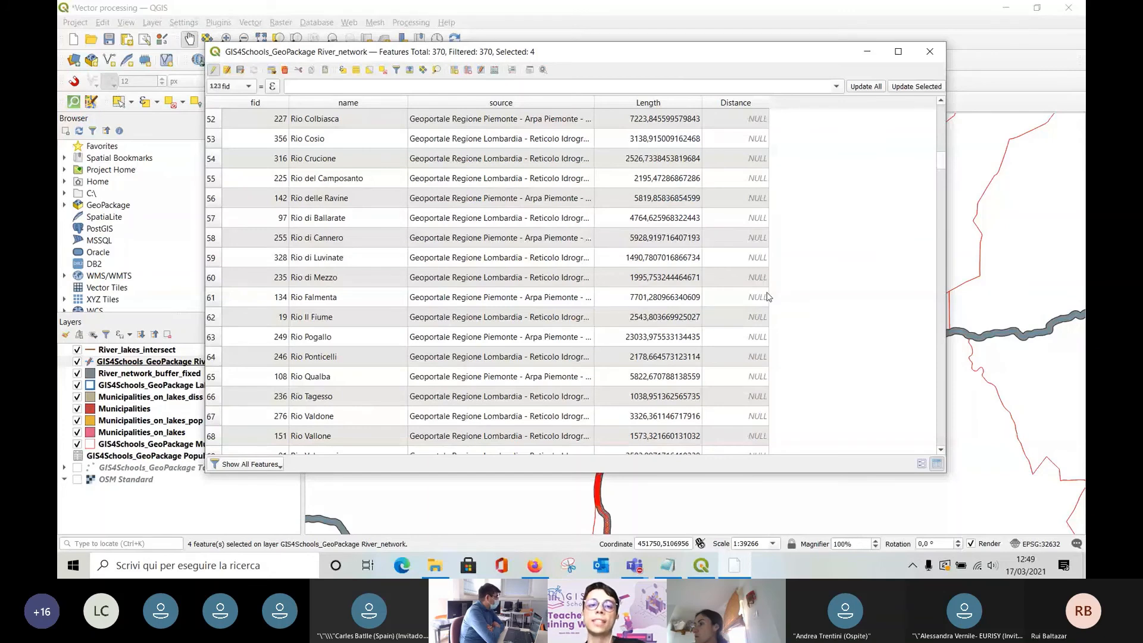
scroll(767, 297, "down", 7)
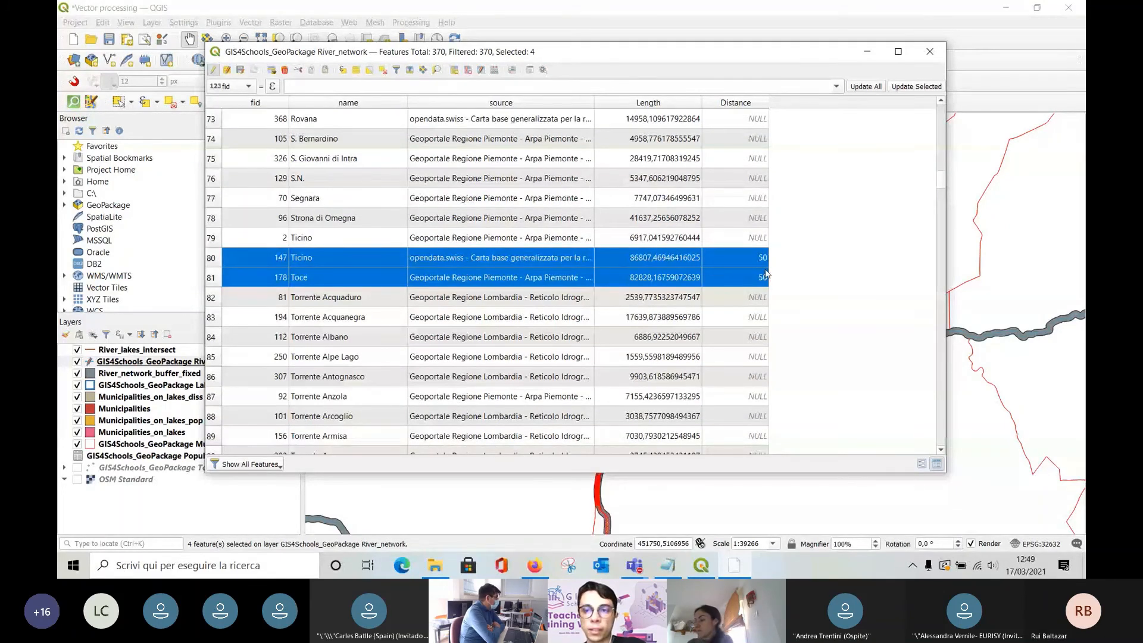
scroll(487, 171, "up", 1)
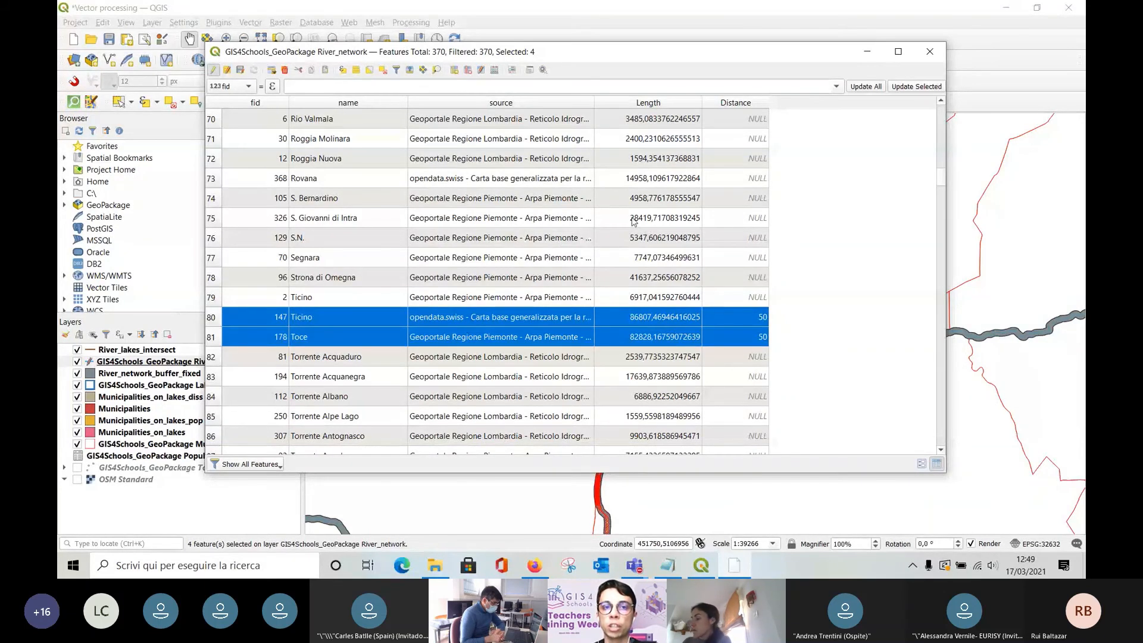
Invert the River_network selection and update the existing Distance field to 20 for only the selected rivers with the field calculator.
left_click(369, 70)
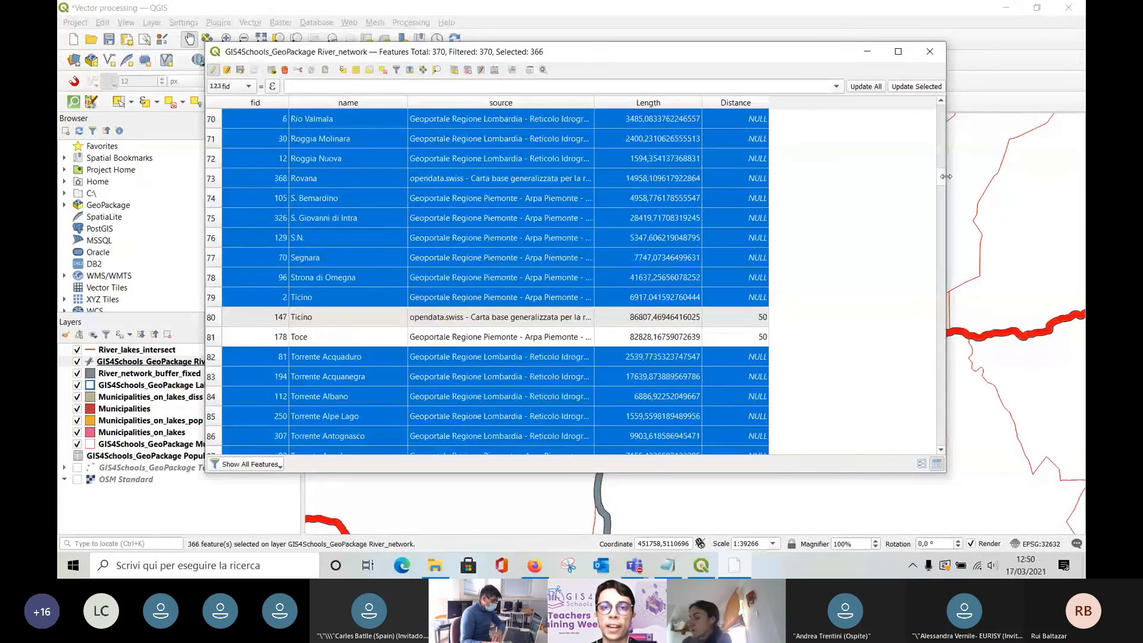
left_click_drag(942, 172, 942, 114)
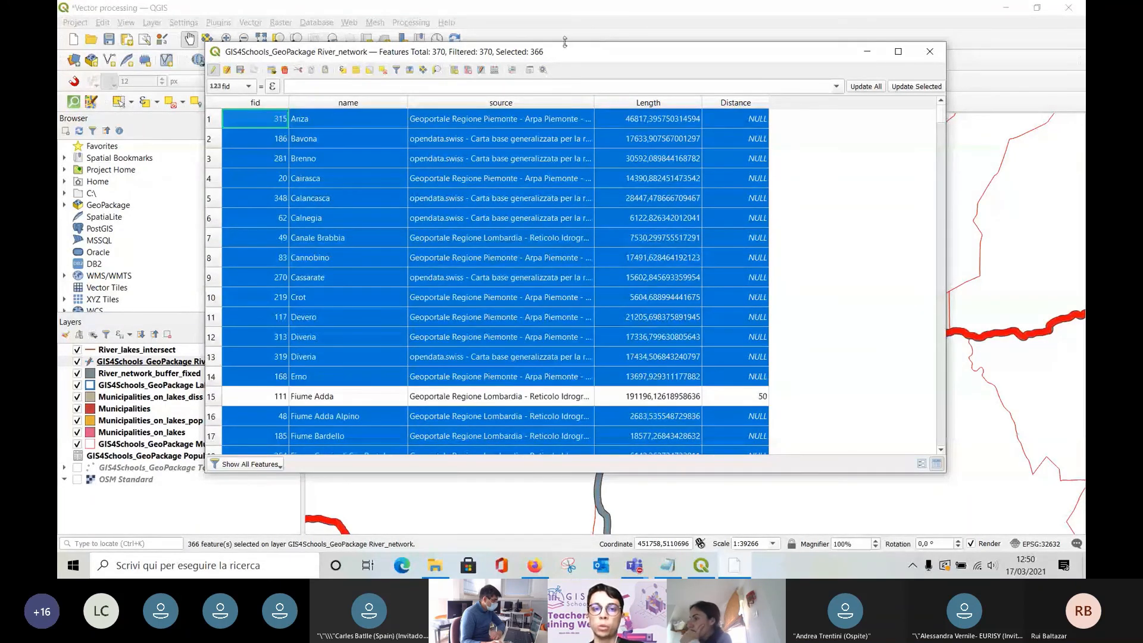
left_click(495, 71)
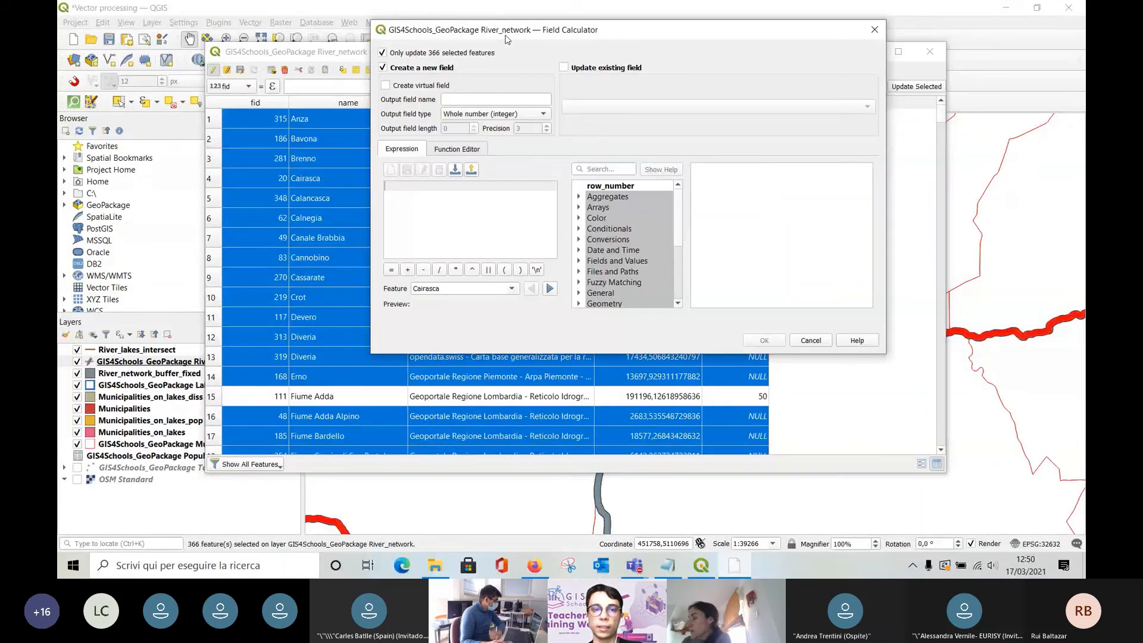
left_click_drag(507, 39, 482, 57)
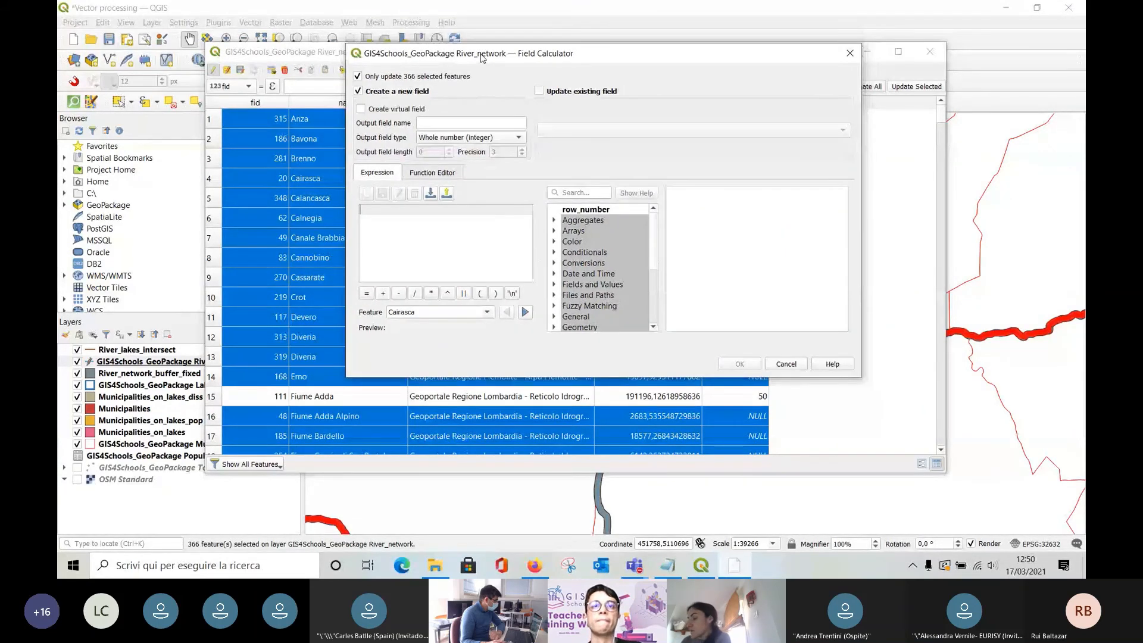
left_click(539, 92)
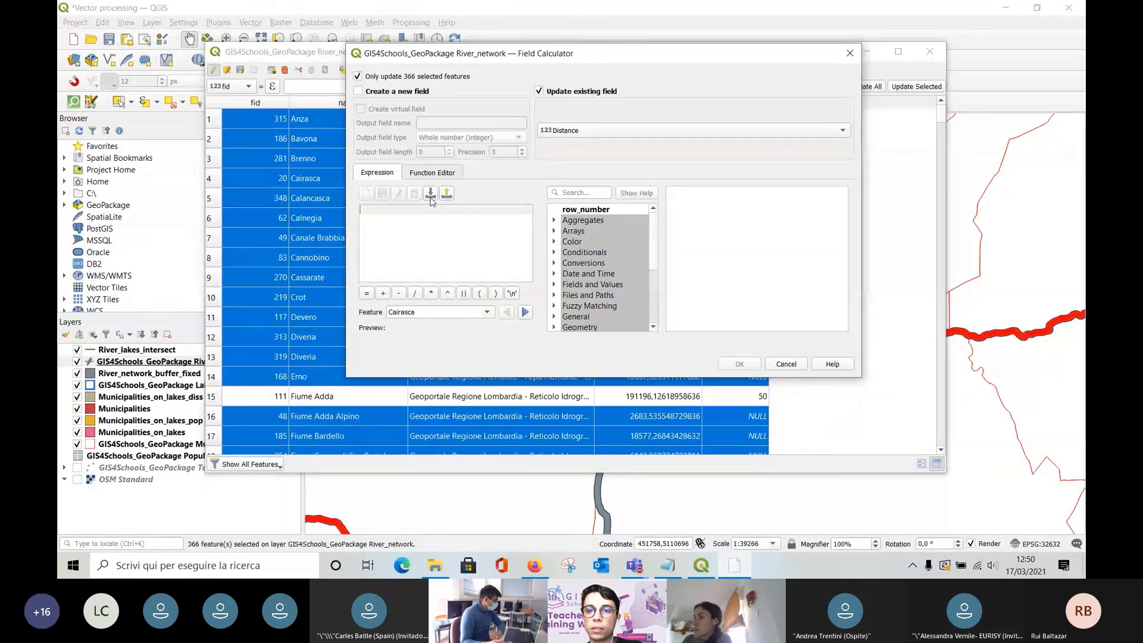
type("20")
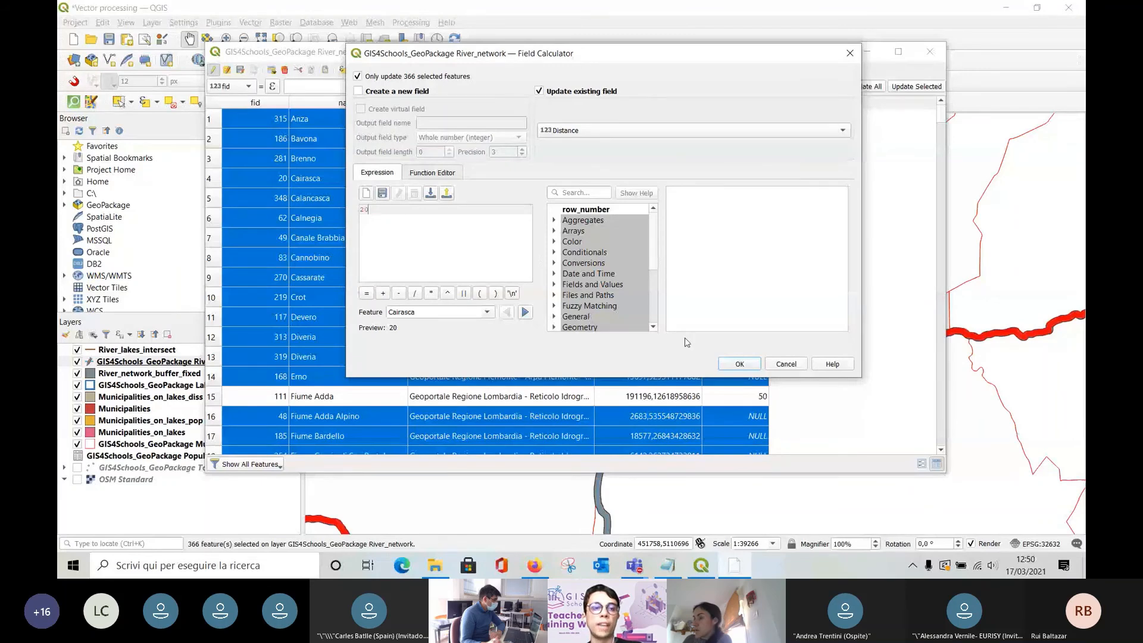
left_click(744, 365)
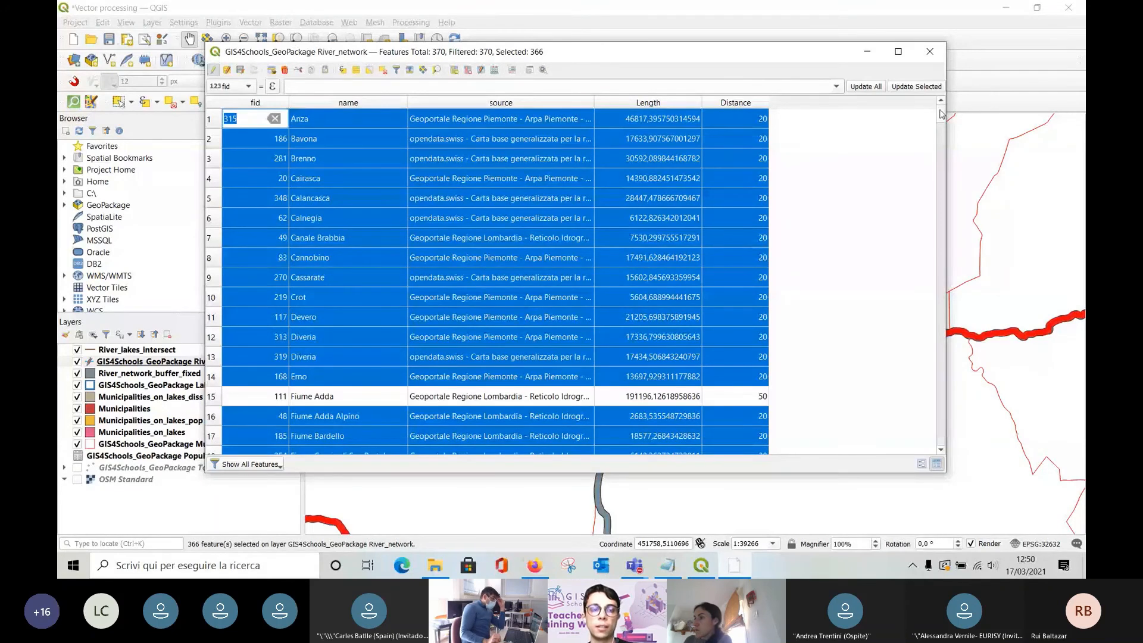
left_click_drag(942, 113, 943, 183)
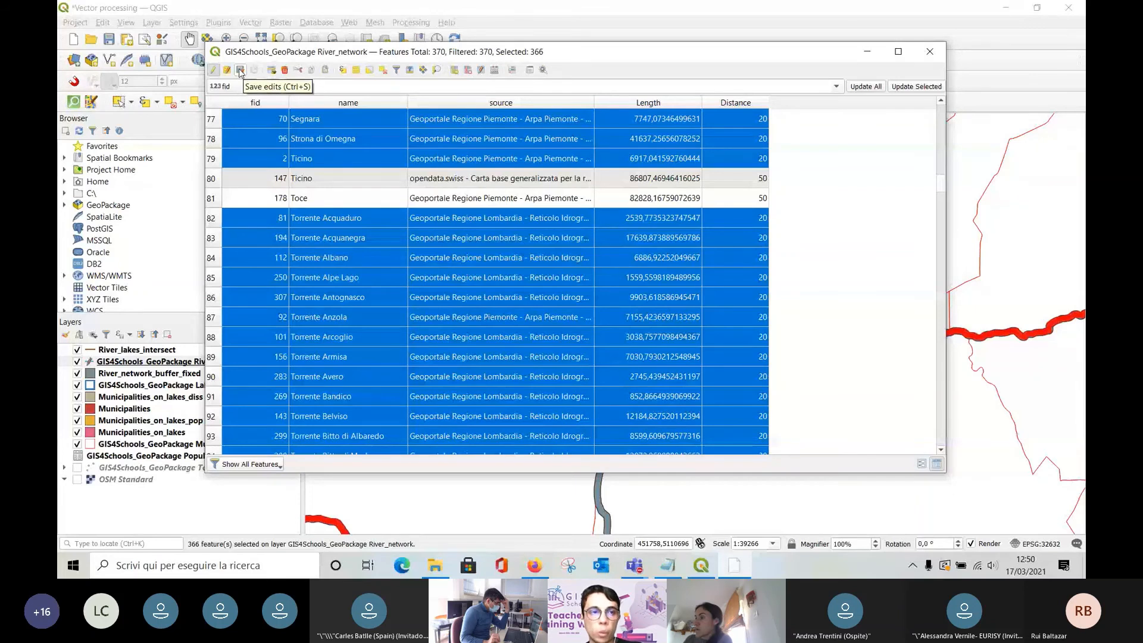
Save the River_network edits, turn off editing mode and close the attribute table.
left_click(240, 72)
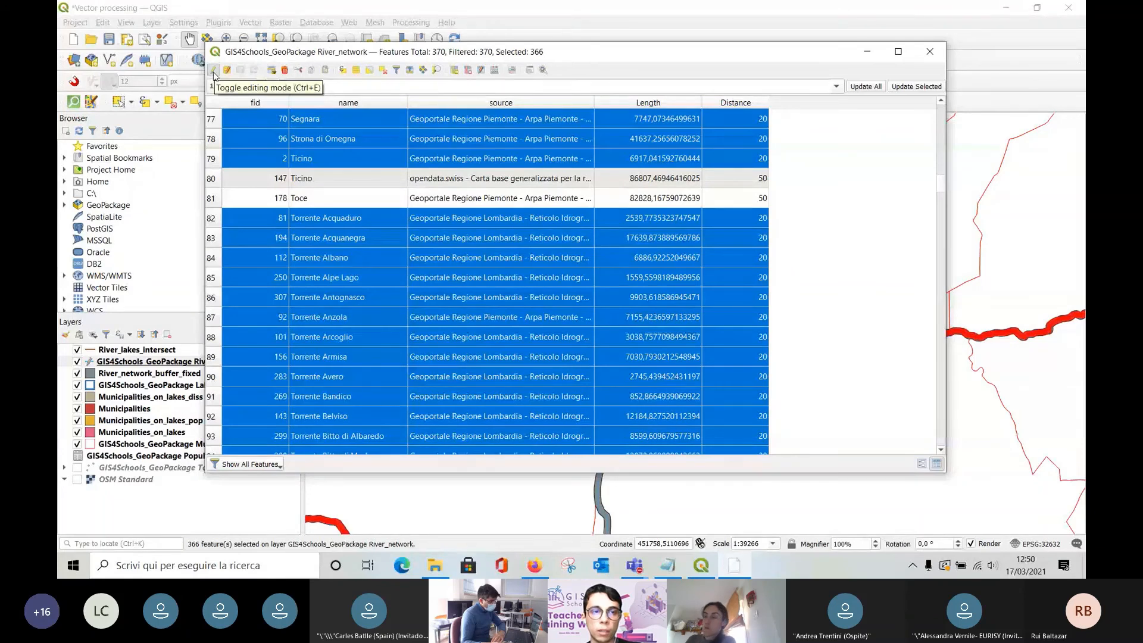
left_click(213, 71)
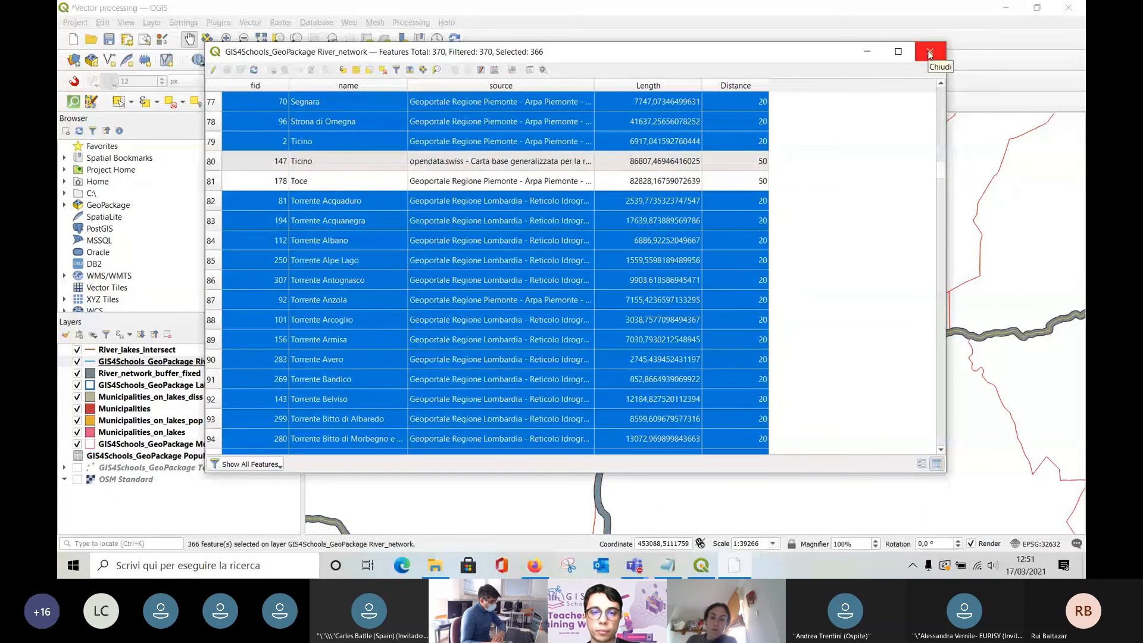
left_click(929, 52)
Look over the river network on the map and deselect all River_network features.
scroll(591, 286, "down", 2)
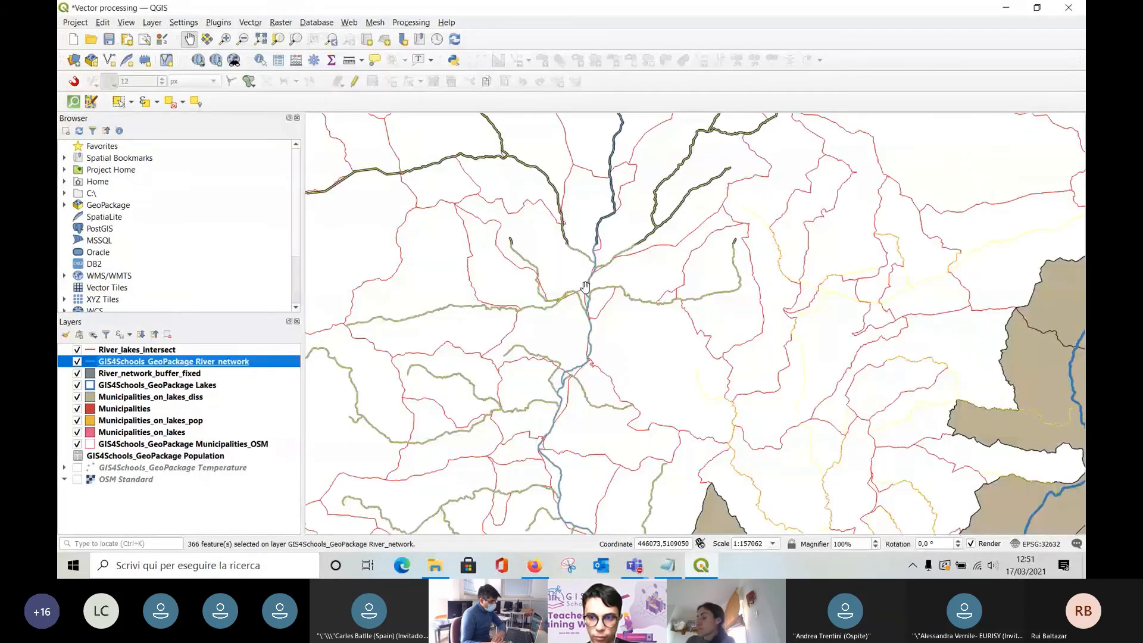
scroll(592, 285, "up", 2)
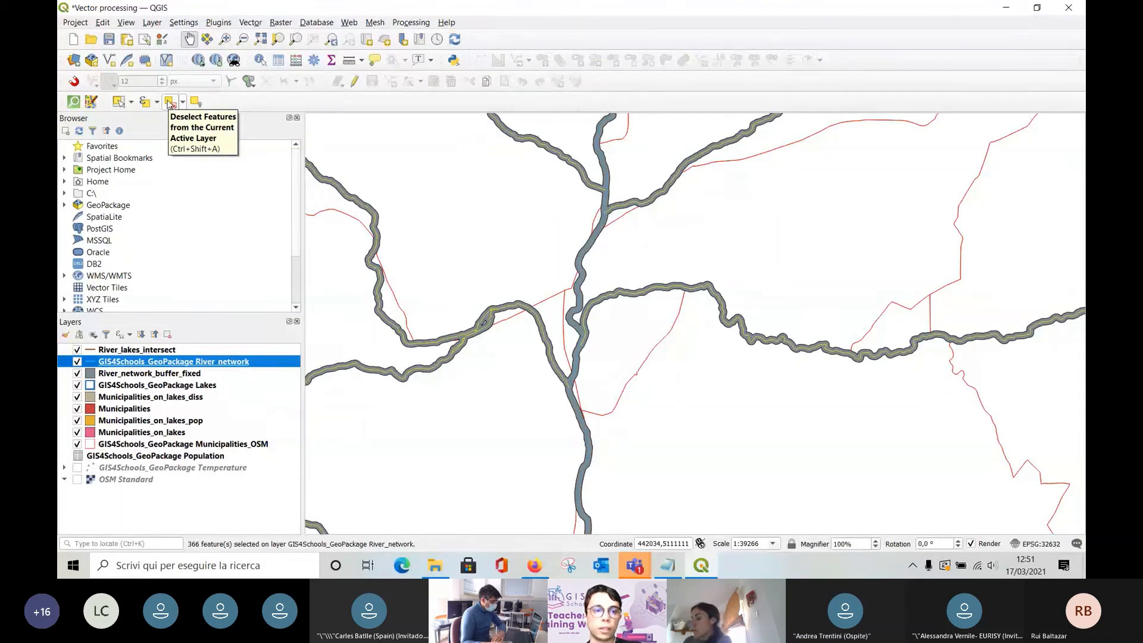
left_click(170, 102)
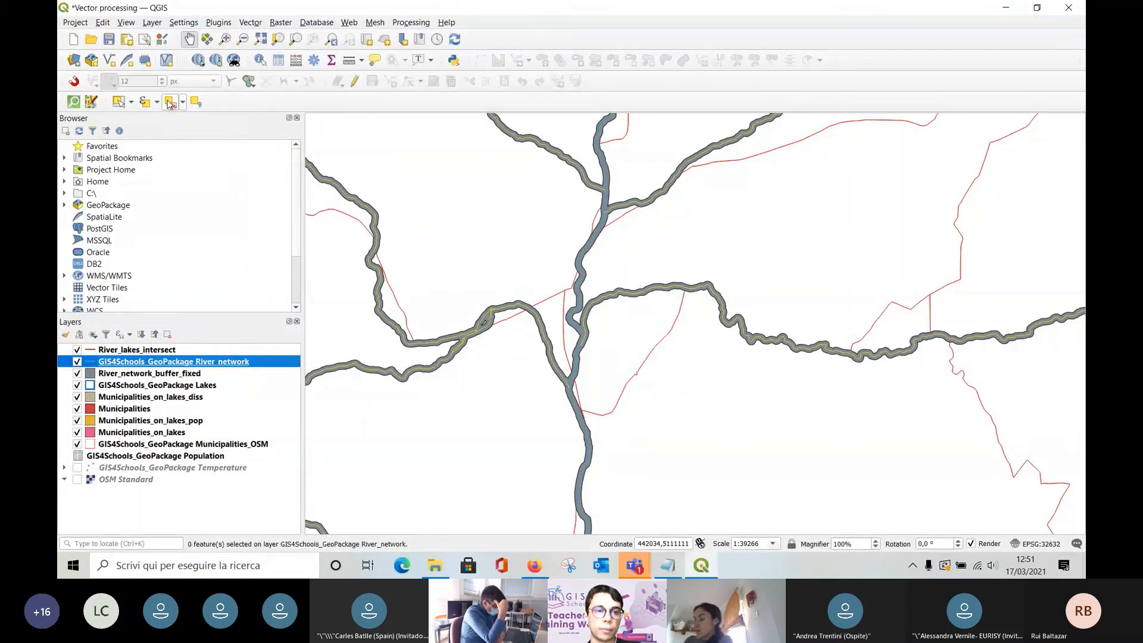
Switch to the Microsoft Teams meeting to read the latest chat question, and return to QGIS.
left_click(634, 565)
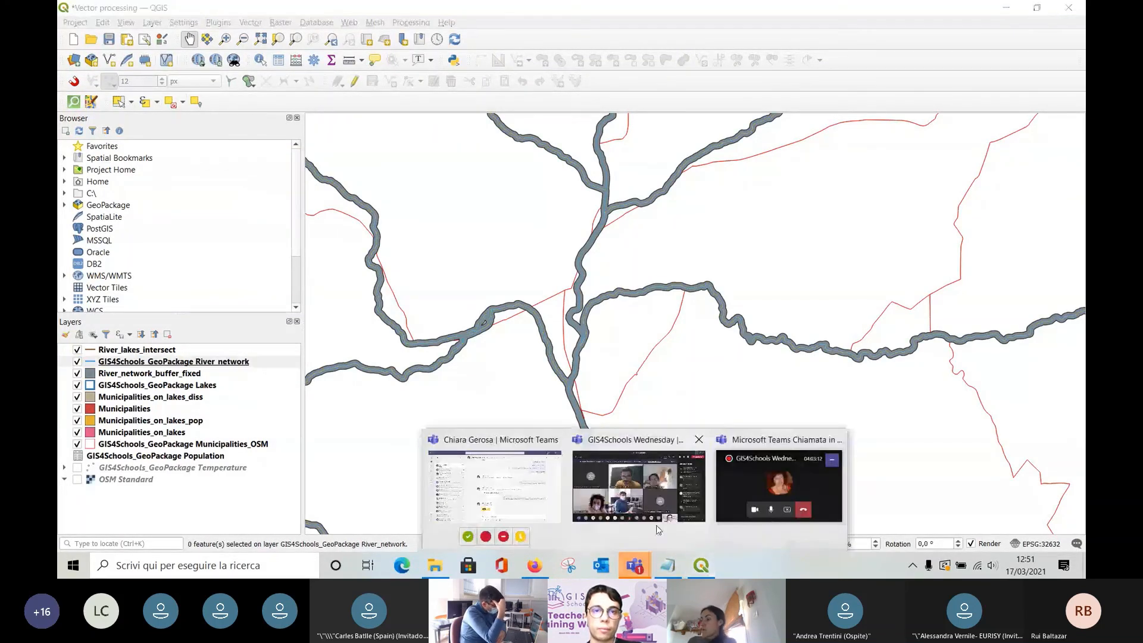
left_click(656, 483)
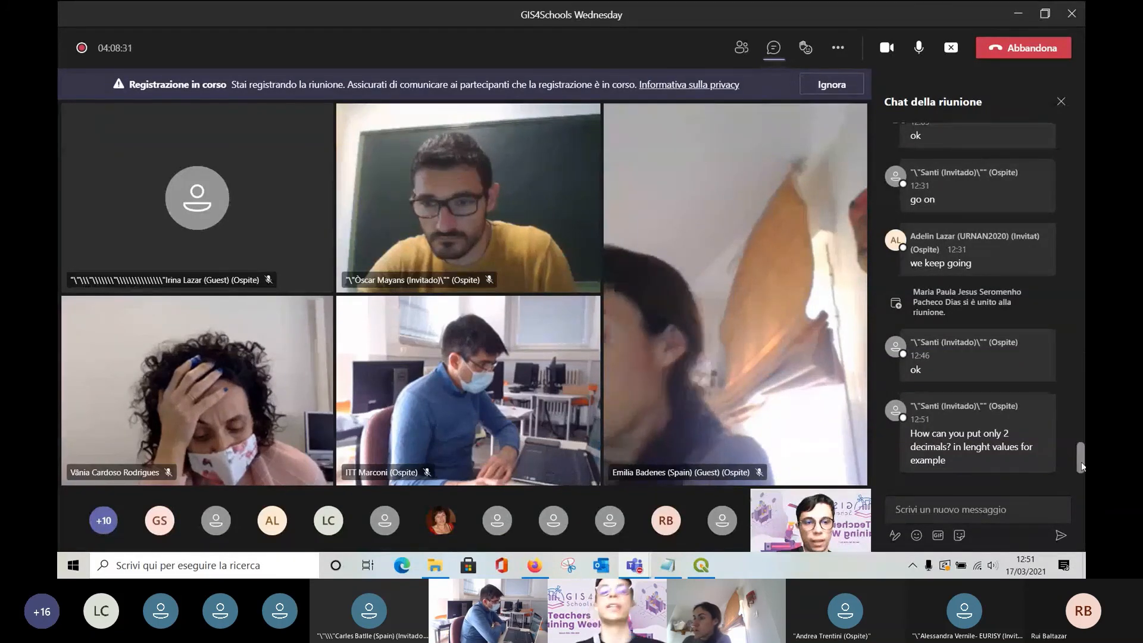
left_click(1018, 17)
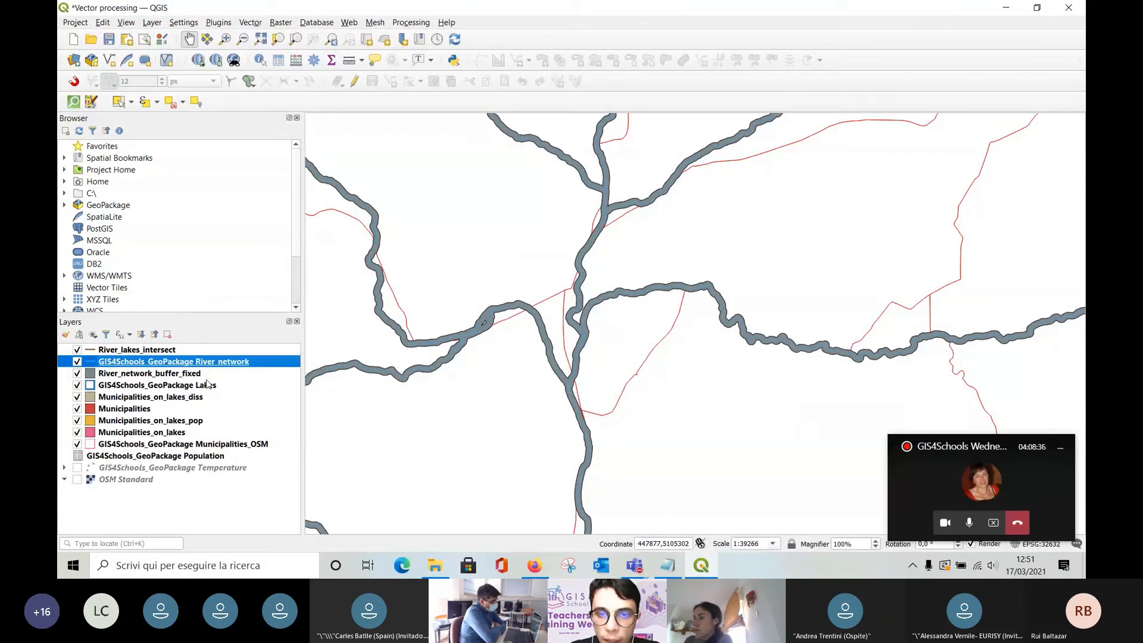
Open the River_network table in editing mode, examine the data types available for a new field without adding one, and close the table.
right_click(213, 361)
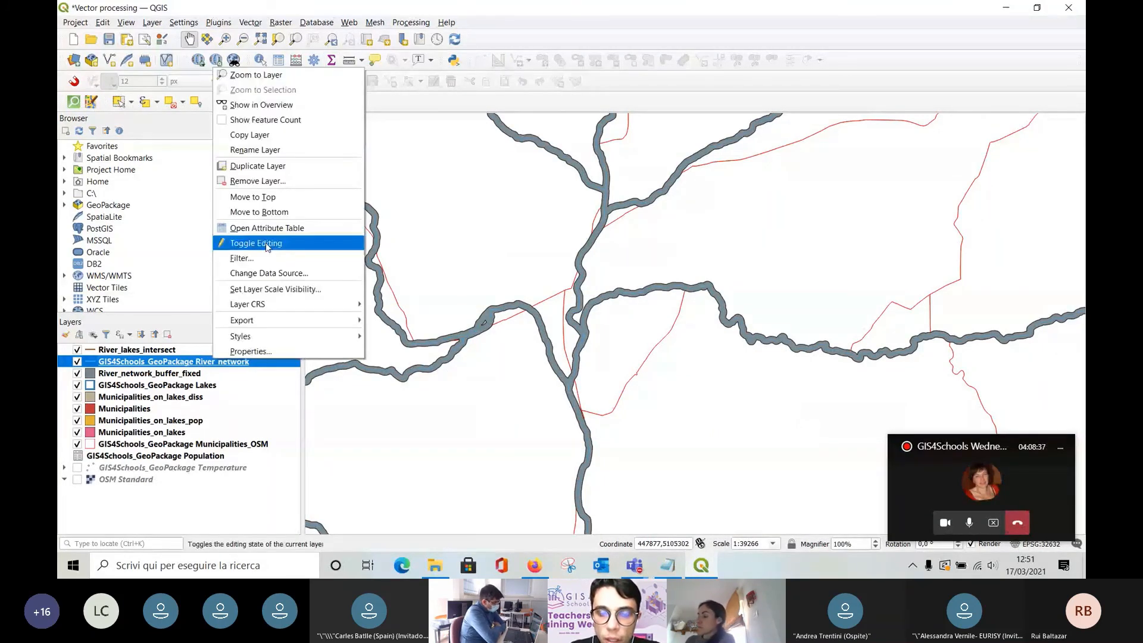
left_click(267, 228)
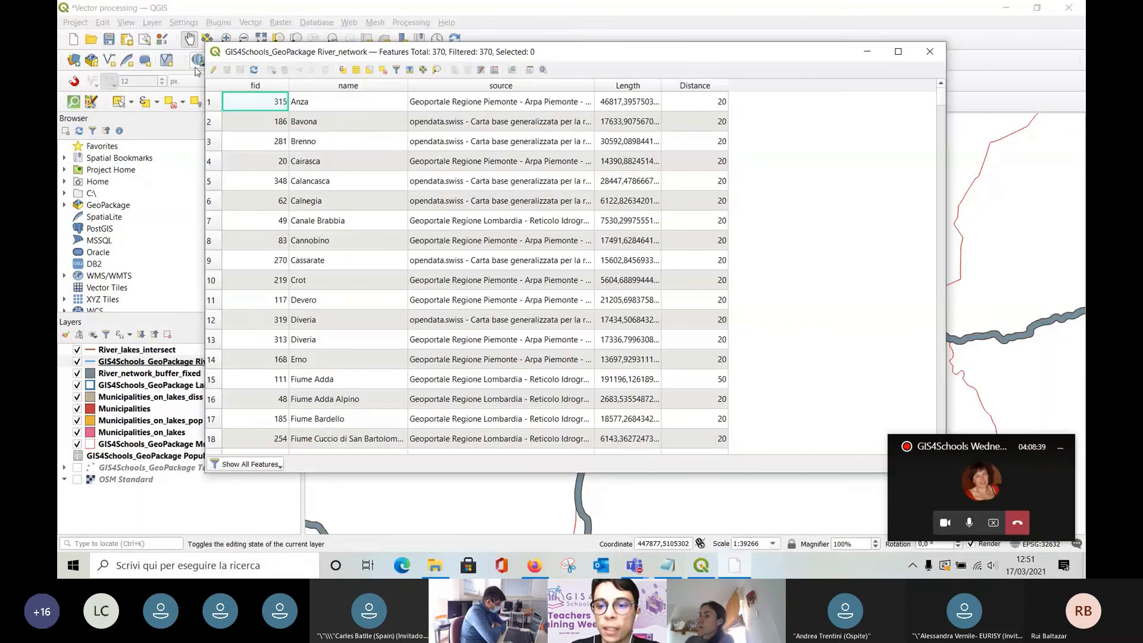
left_click(213, 69)
left_click(455, 69)
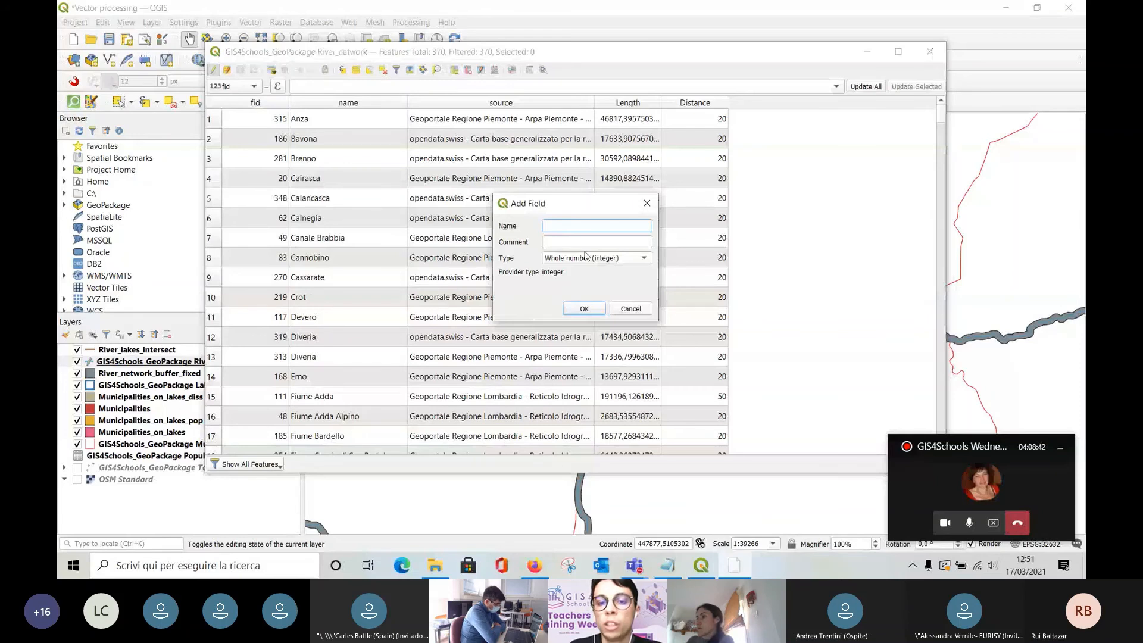
left_click(585, 257)
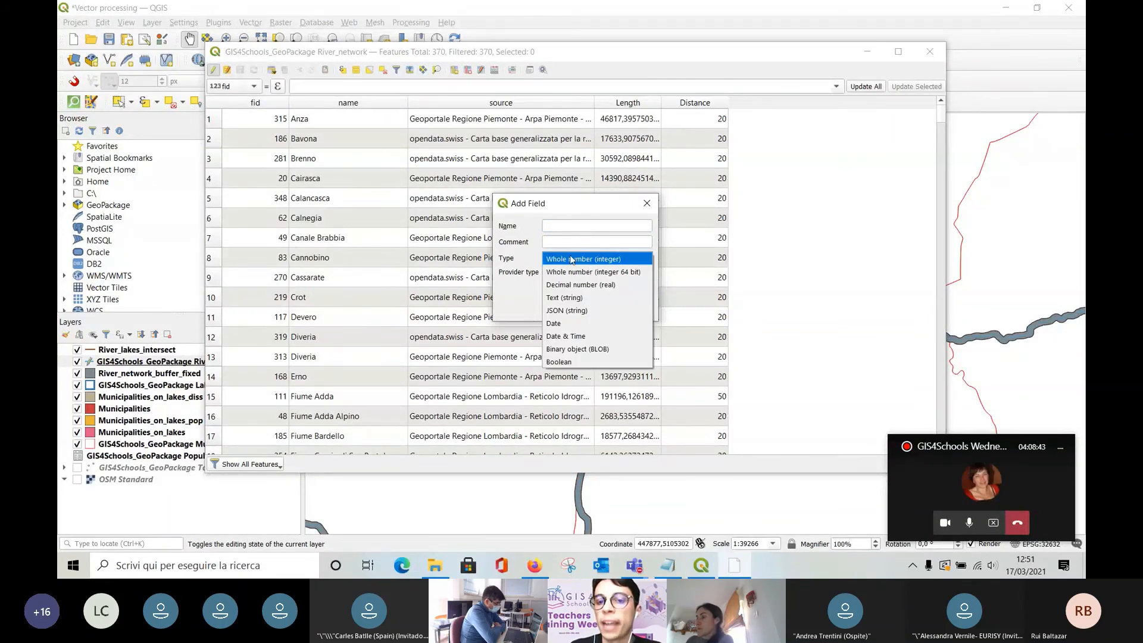
left_click(572, 259)
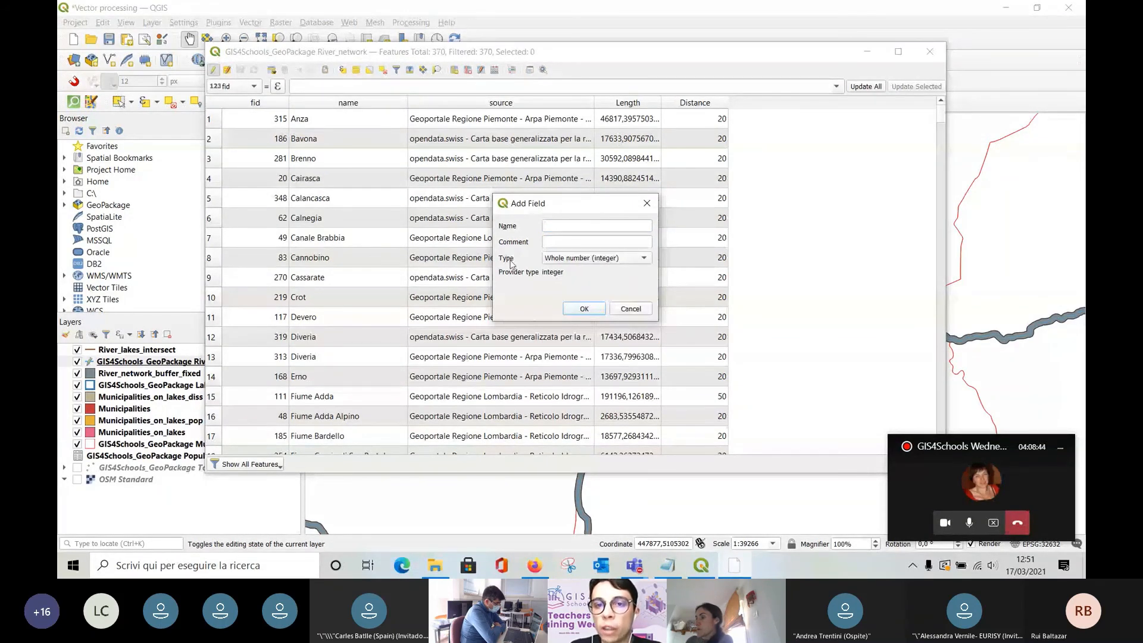
left_click(564, 261)
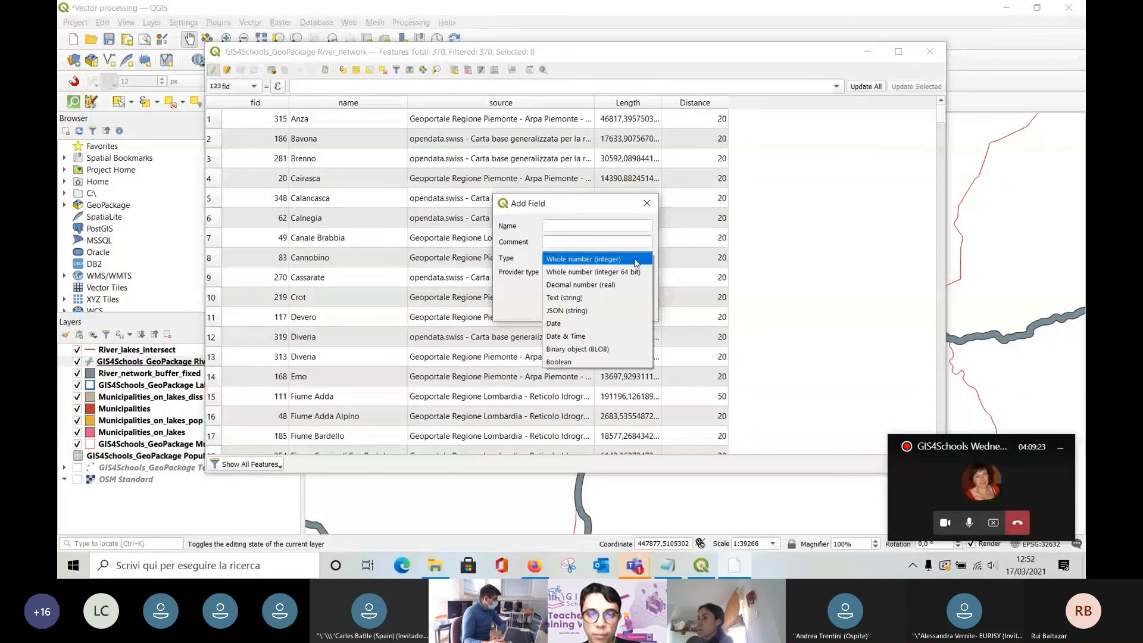
left_click(644, 205)
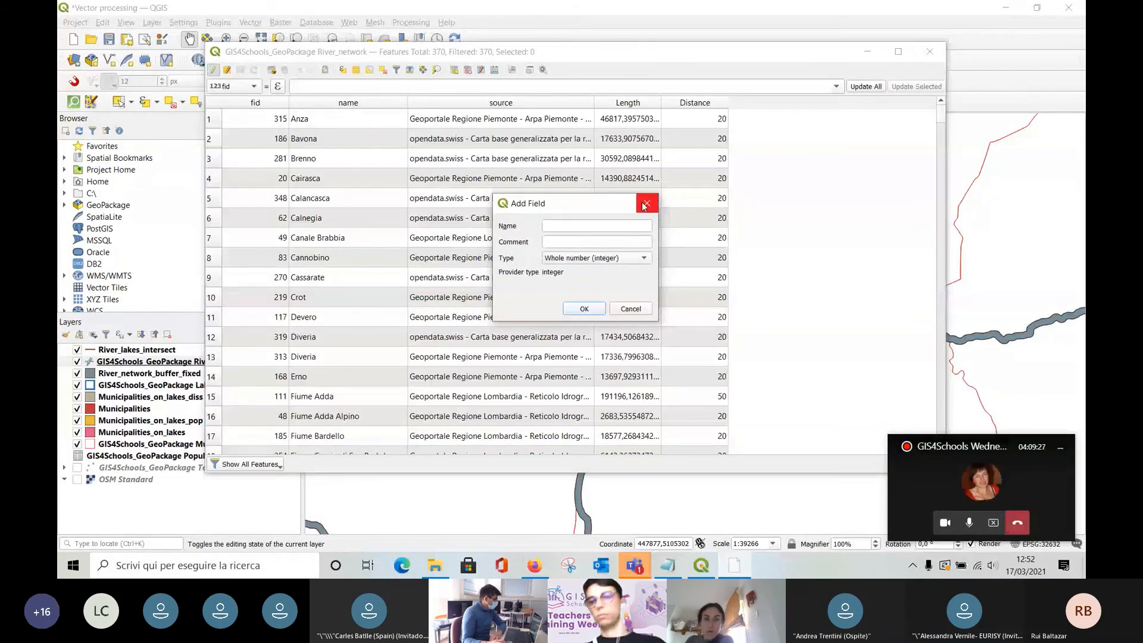
left_click(645, 204)
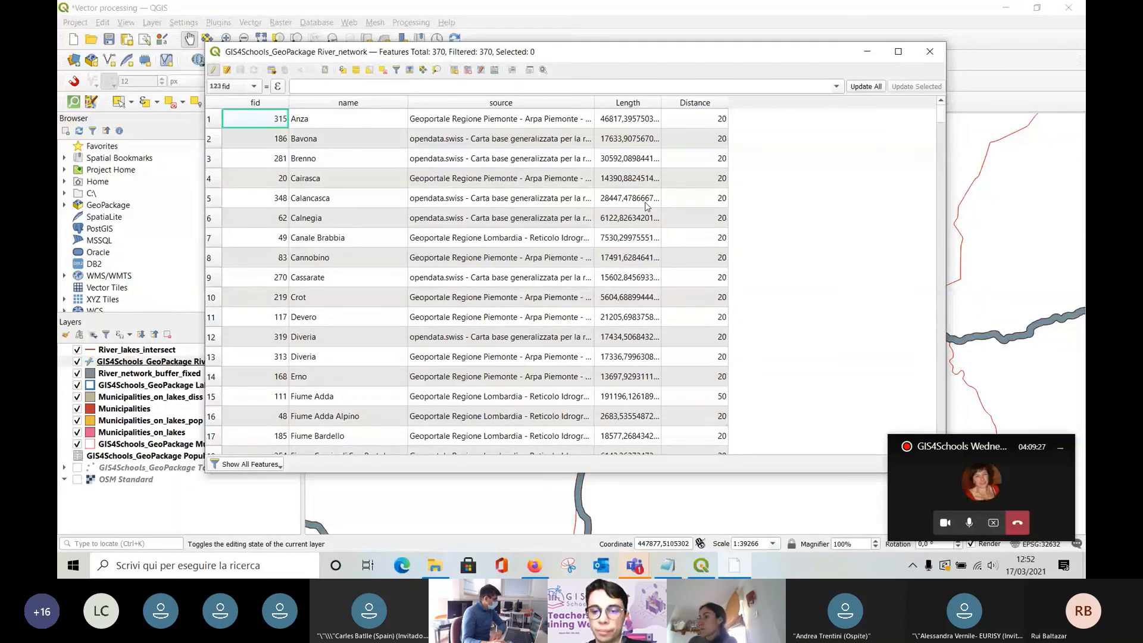
double_click(660, 101)
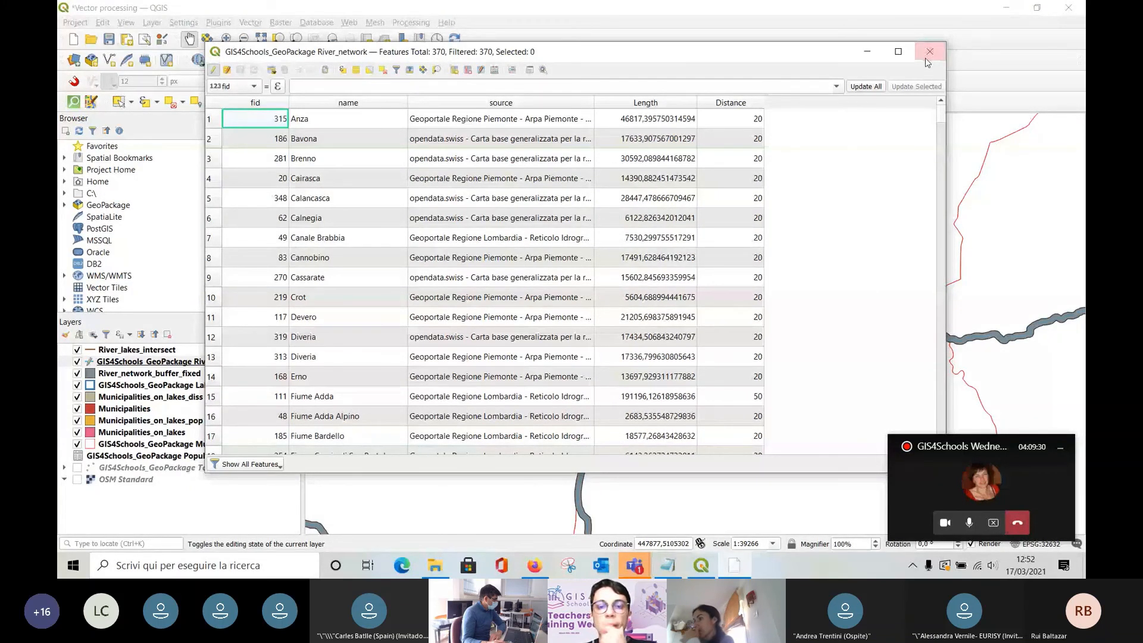
left_click(932, 55)
Check the Microsoft Teams meeting chat for new replies, return to QGIS and minimize the floating call window.
left_click(635, 565)
left_click(659, 480)
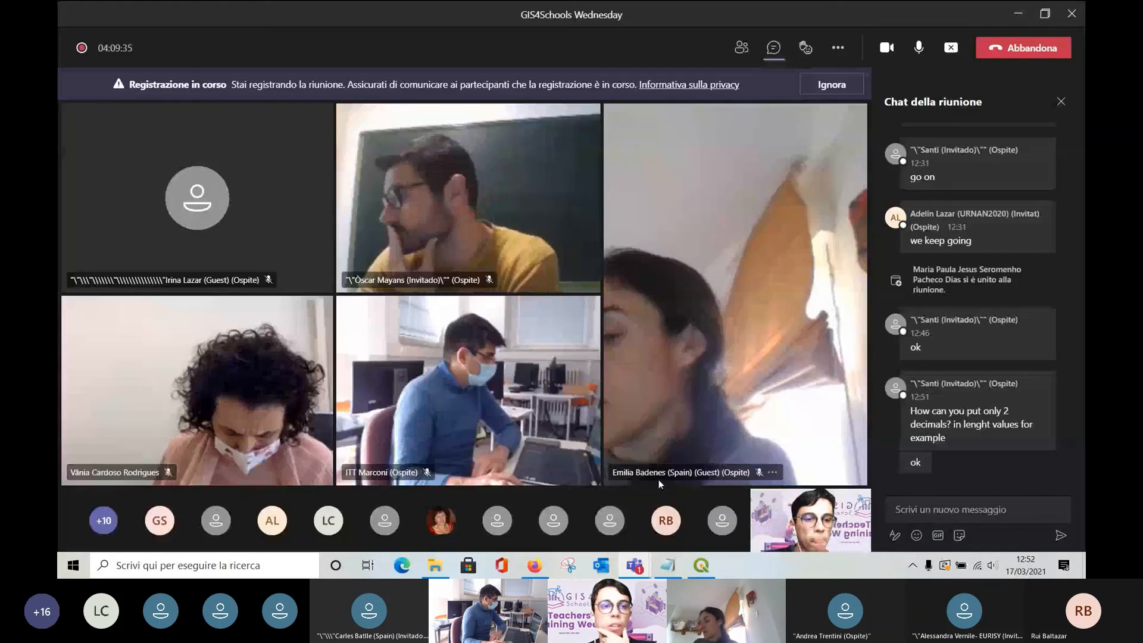
left_click(1018, 17)
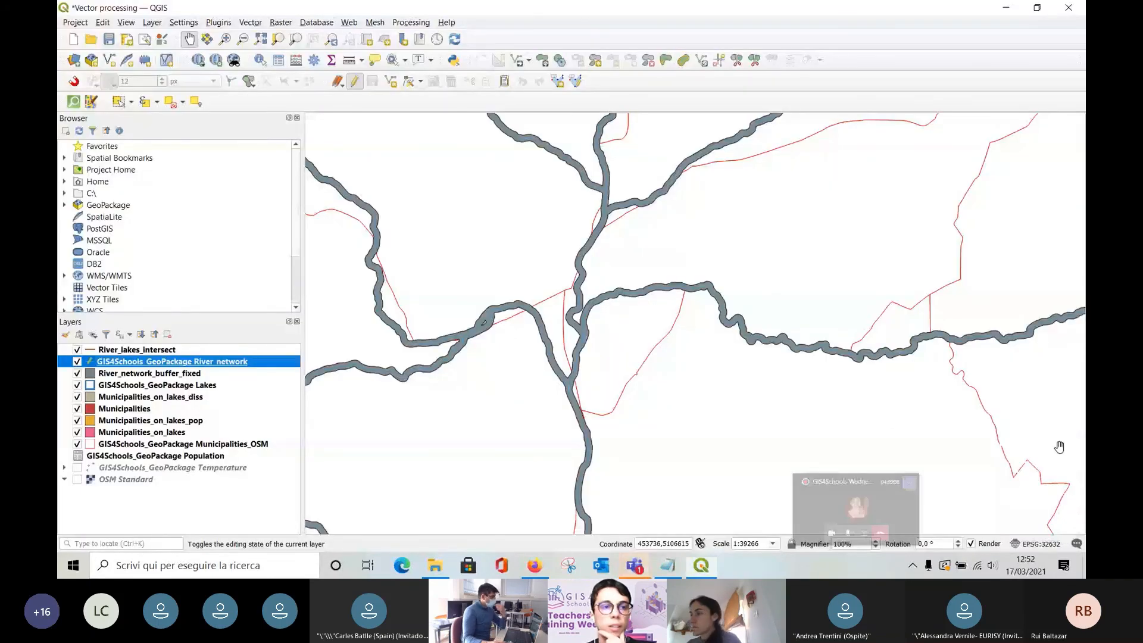
scroll(585, 278, "down", 1)
left_click(638, 499)
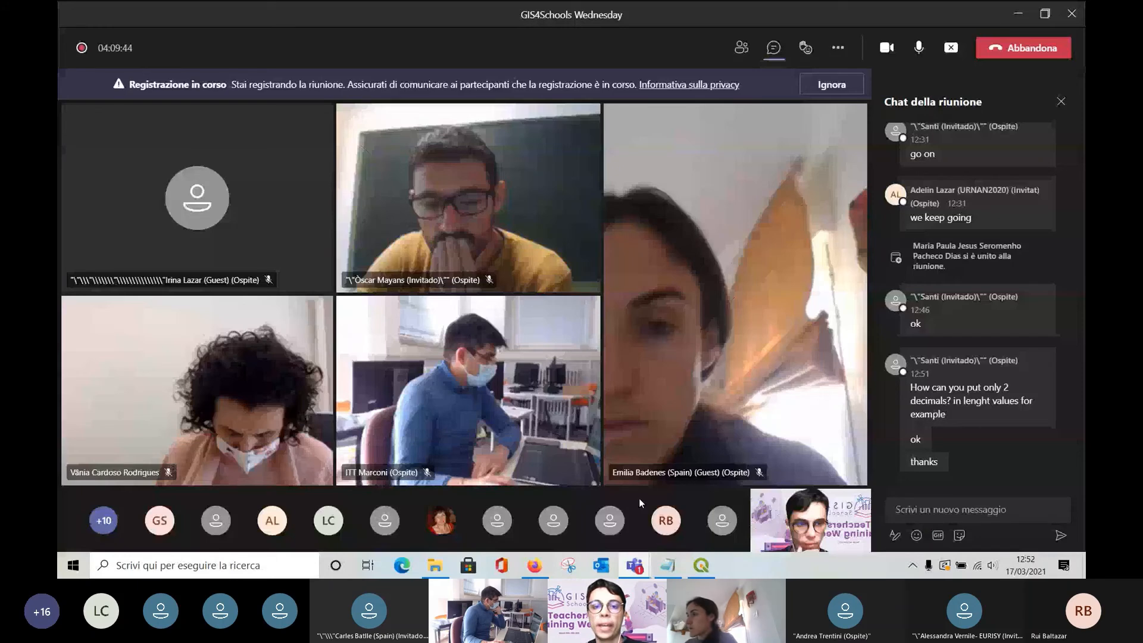
left_click(1017, 14)
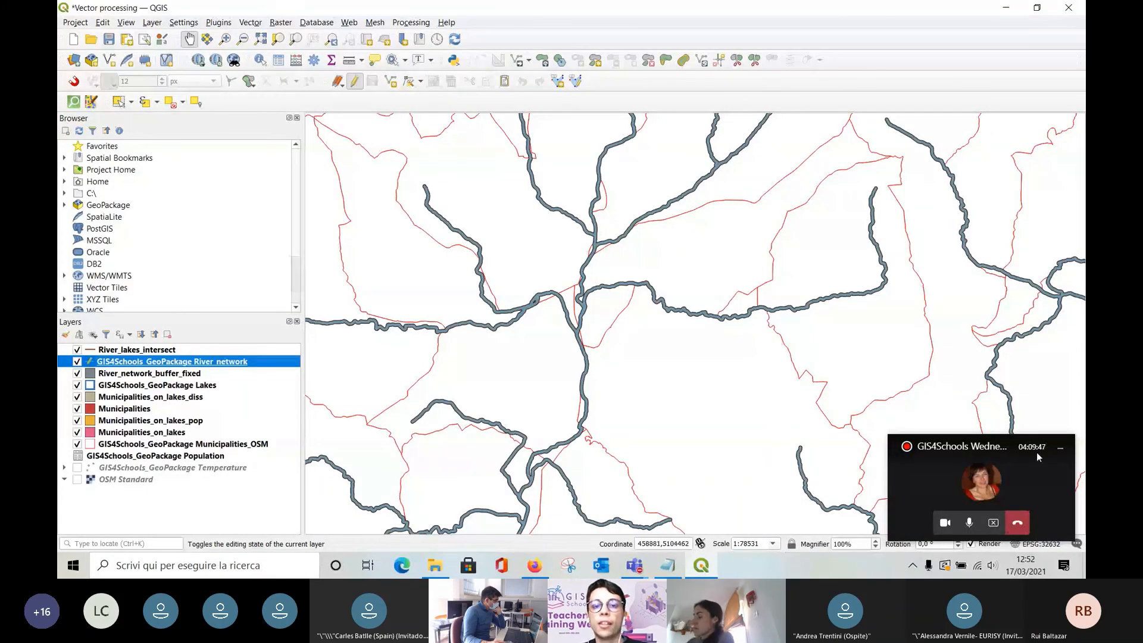
left_click(1060, 448)
Set up a Buffer of the River_network layer with its distance driven by the Distance attribute field.
scroll(535, 266, "up", 1)
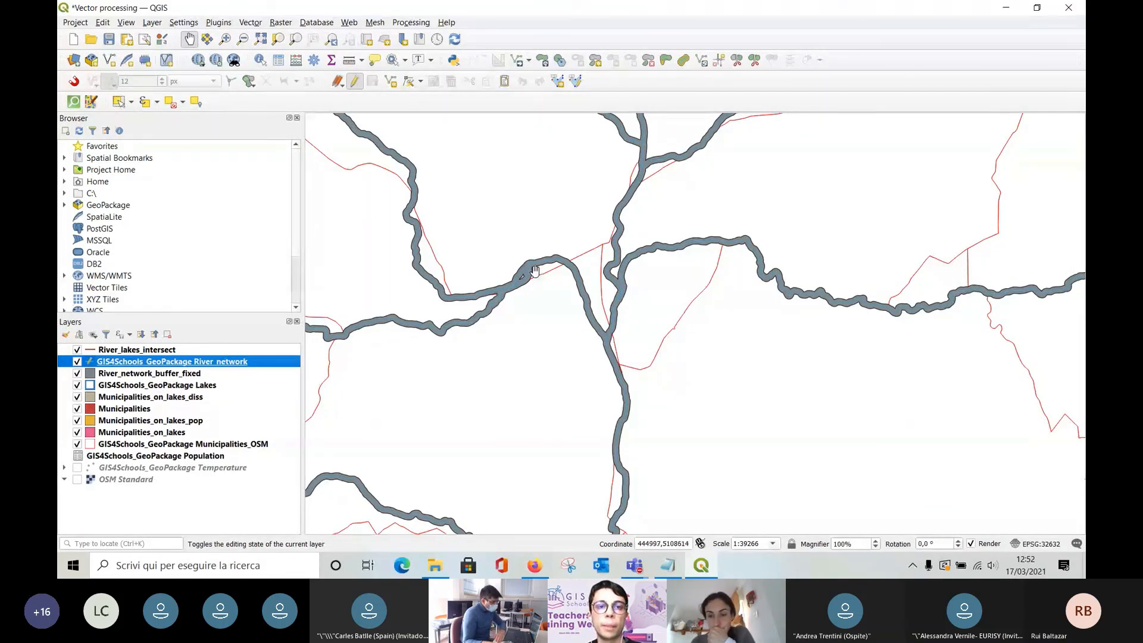
left_click(252, 24)
mouse_move(322, 67)
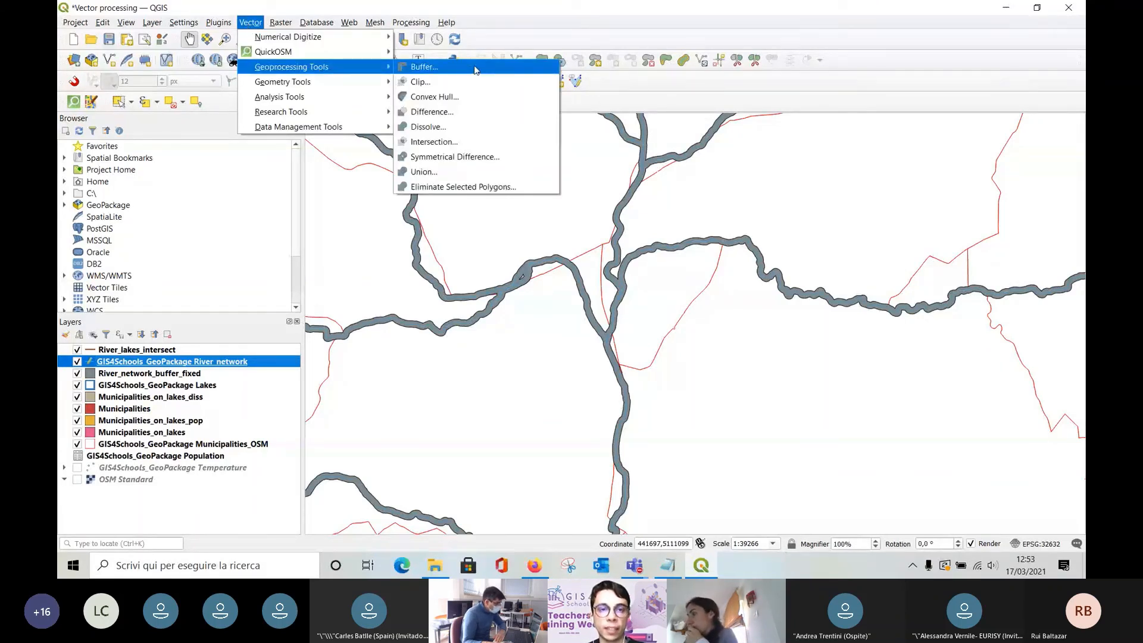
left_click(507, 71)
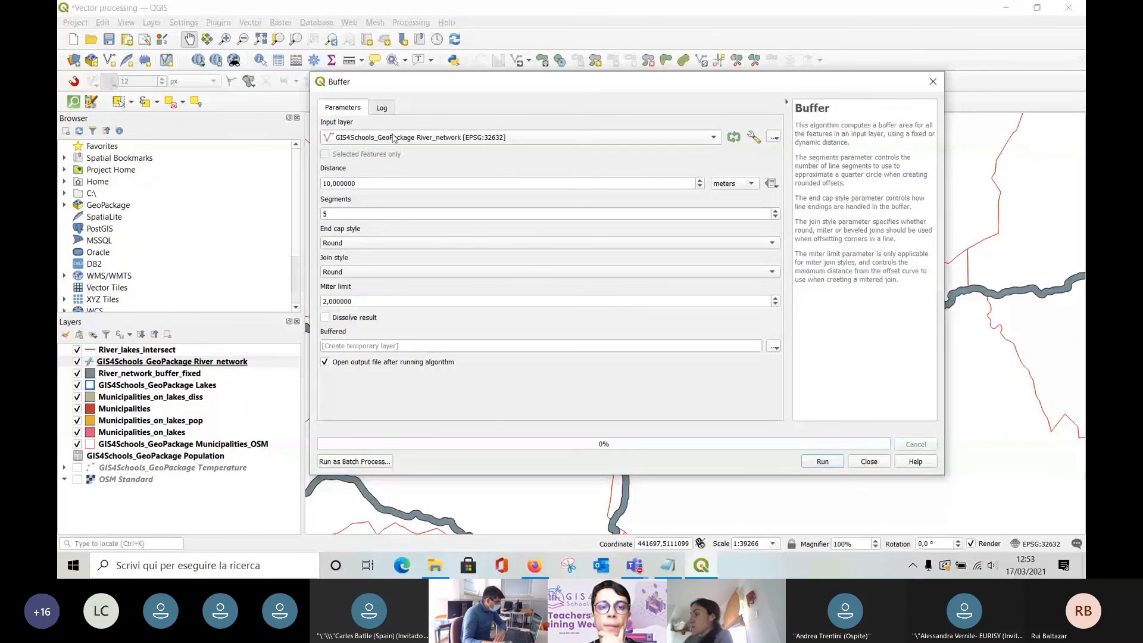
left_click(442, 139)
left_click(442, 138)
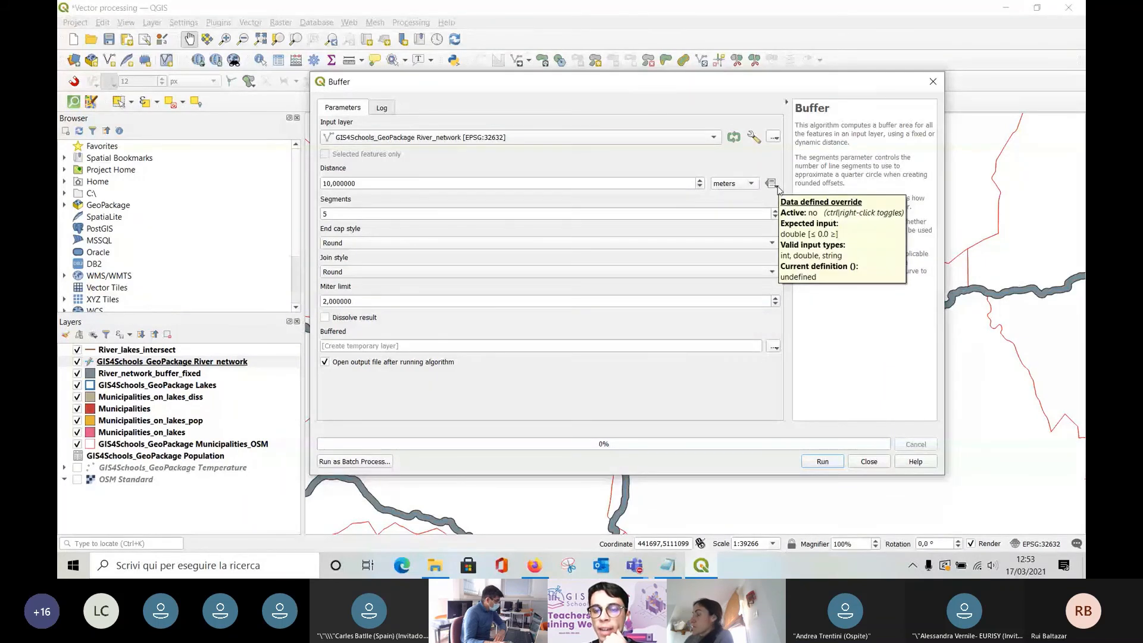
left_click(771, 184)
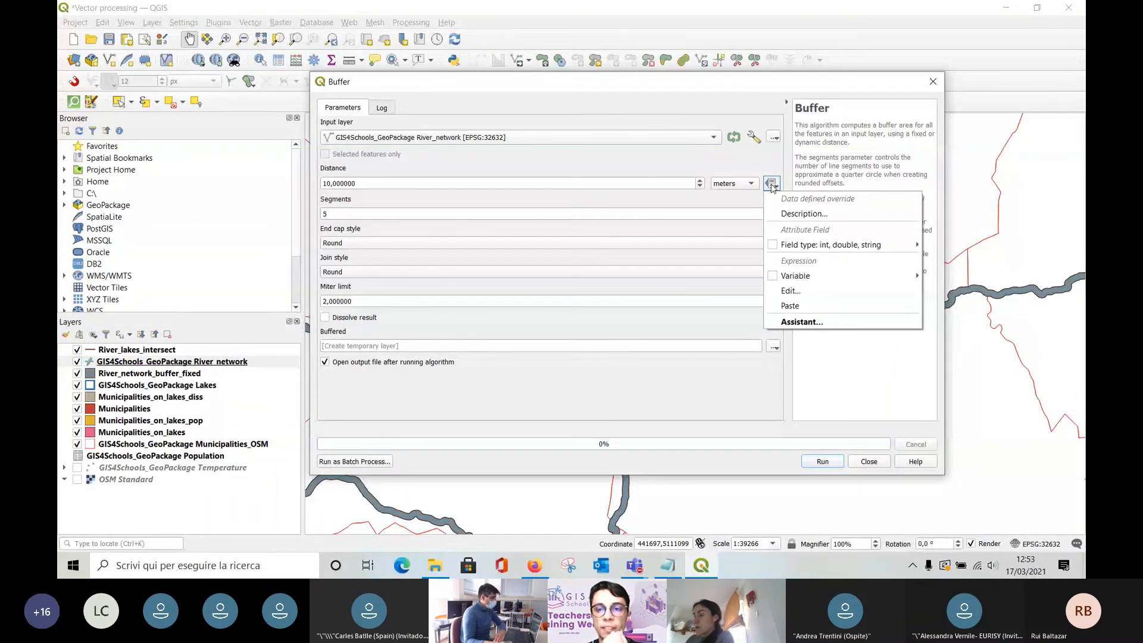
mouse_move(817, 250)
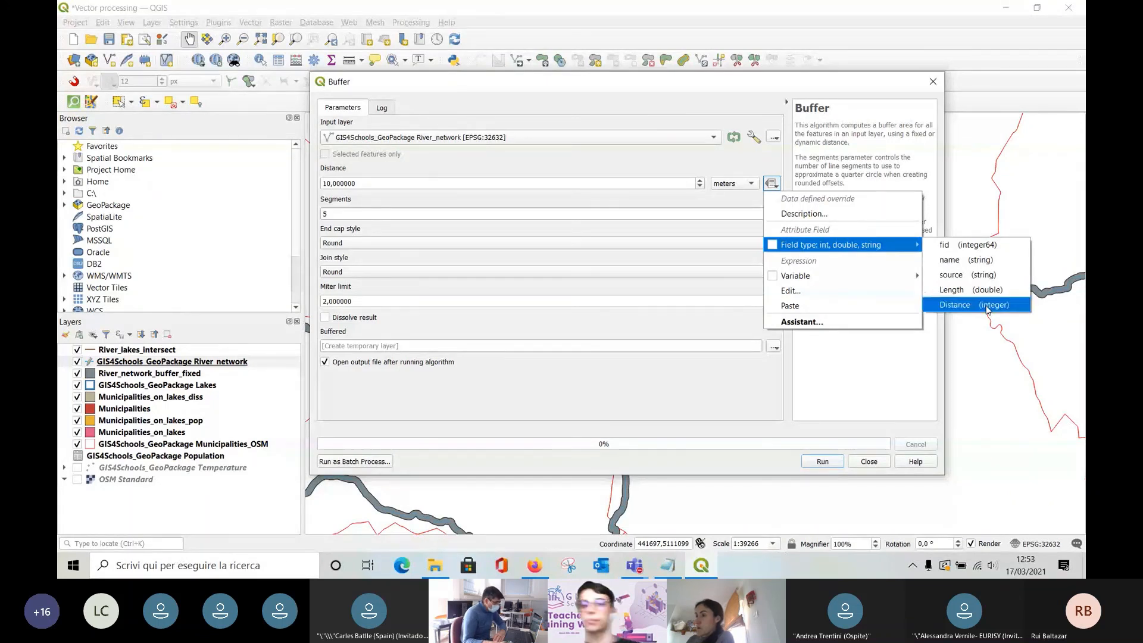
left_click(950, 308)
left_click(771, 184)
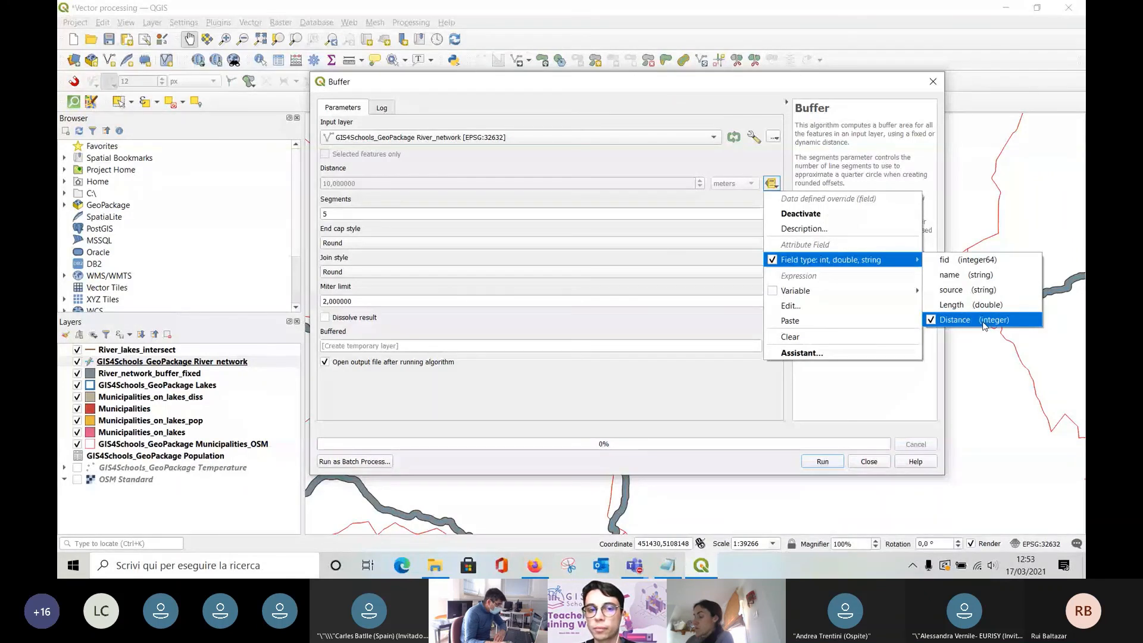
key("Escape")
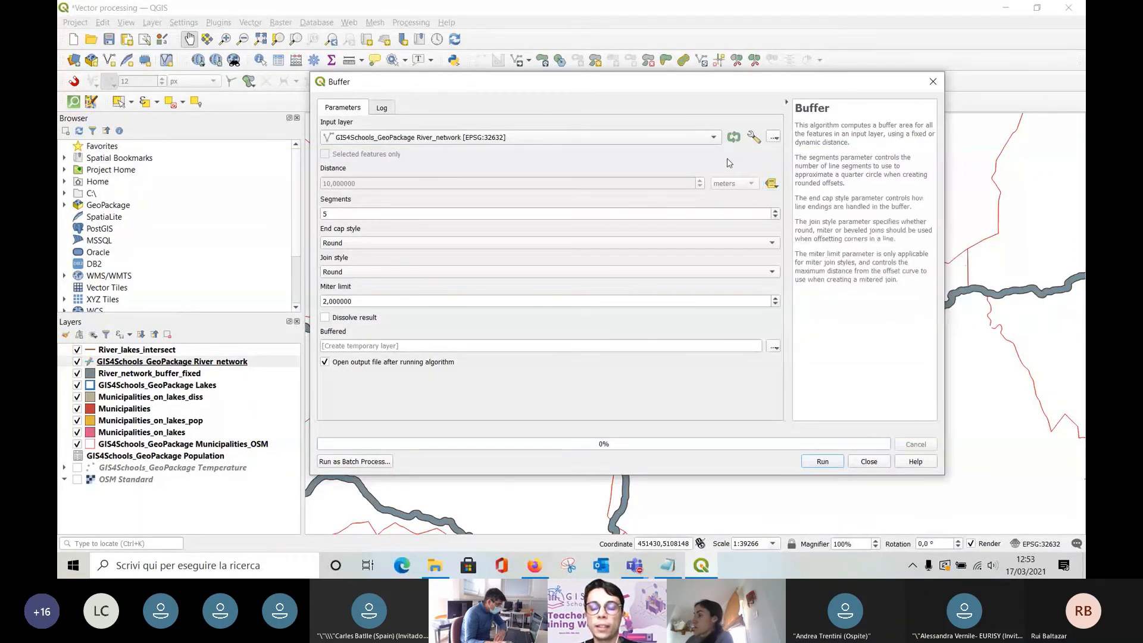
Set the buffer output to the shapefile River_network_buffer_variable in the GIS4Schools_data folder and run the Buffer.
left_click(773, 347)
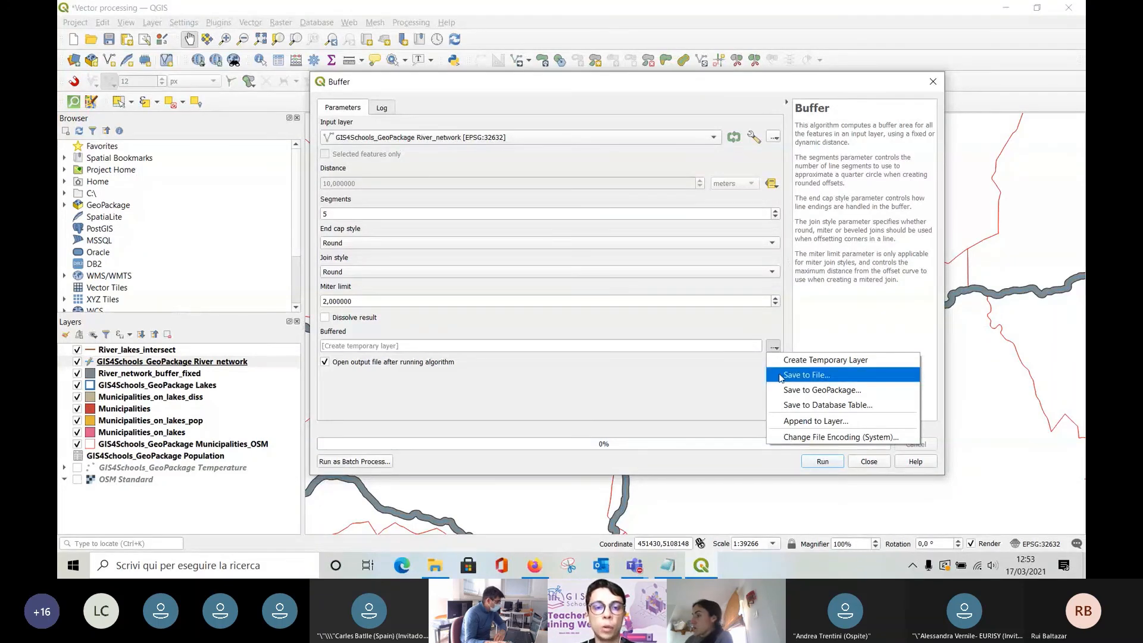
left_click(775, 349)
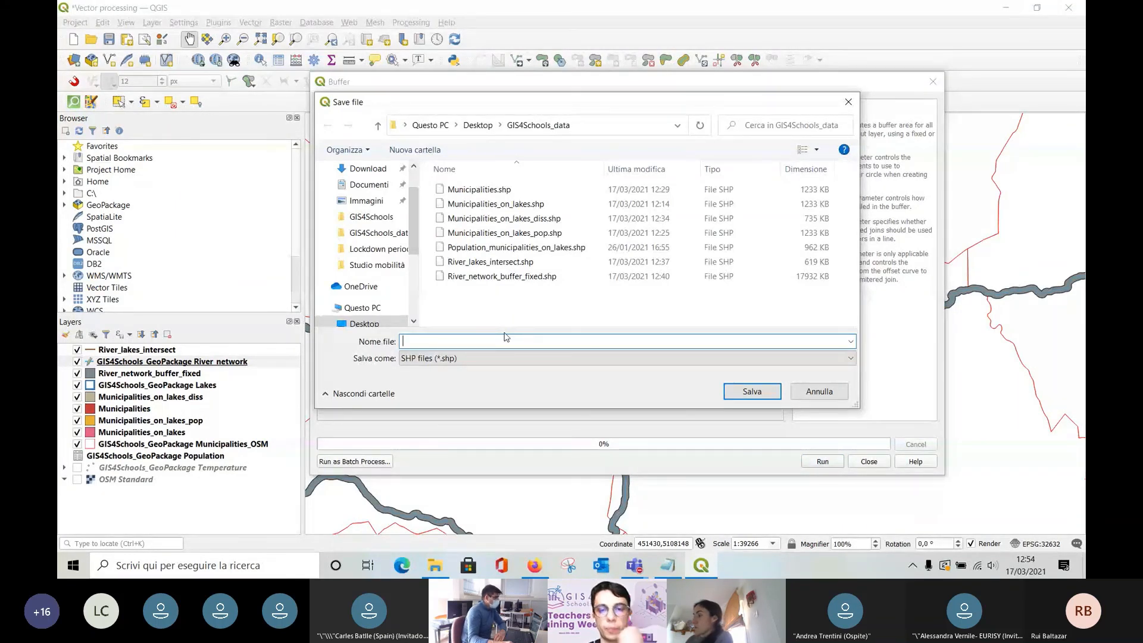
type("Riv")
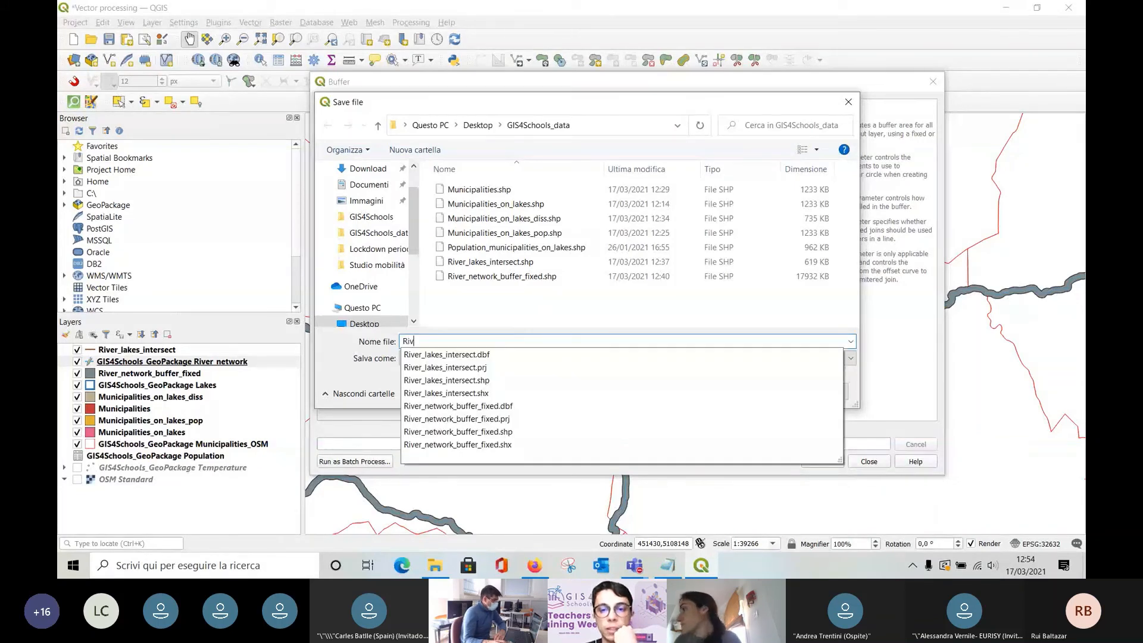
type("er_network_buffer_variable")
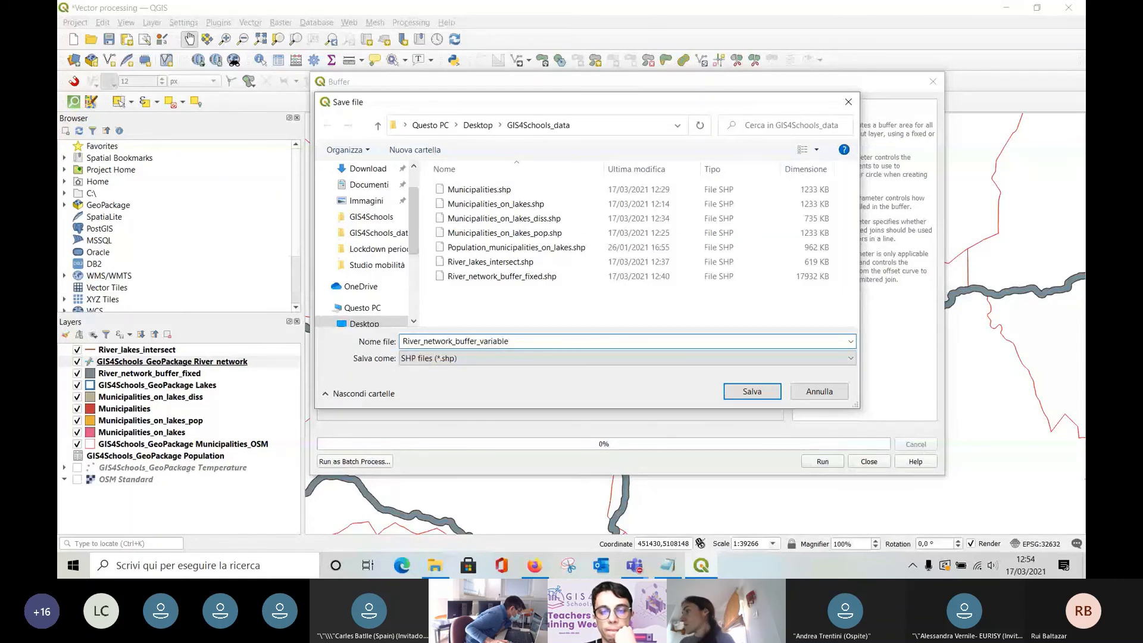
left_click(761, 399)
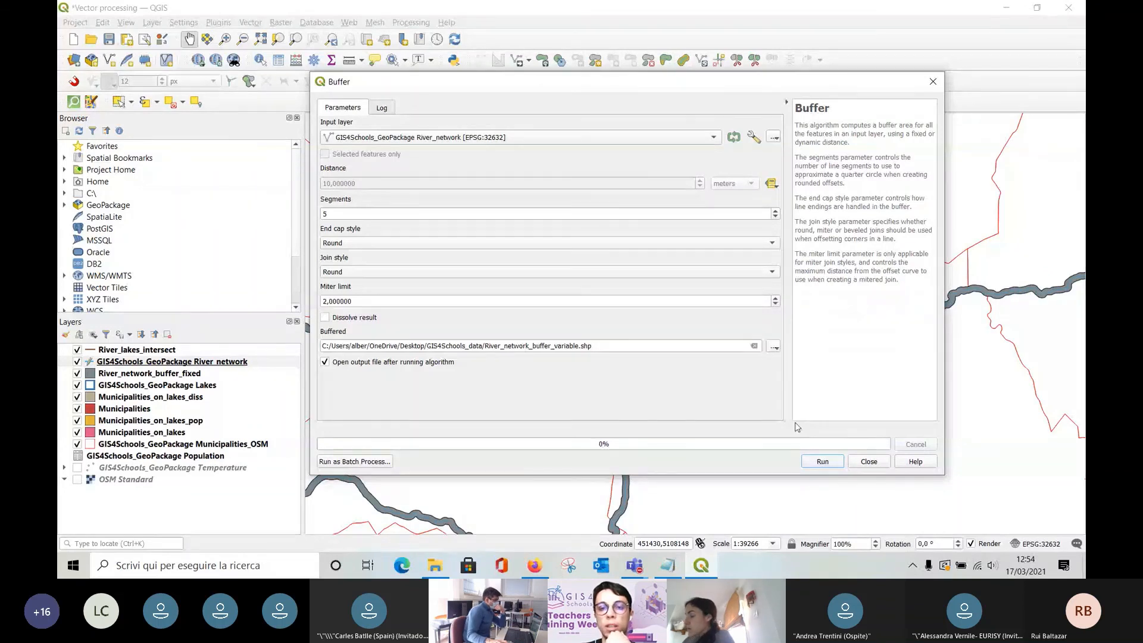
left_click(823, 461)
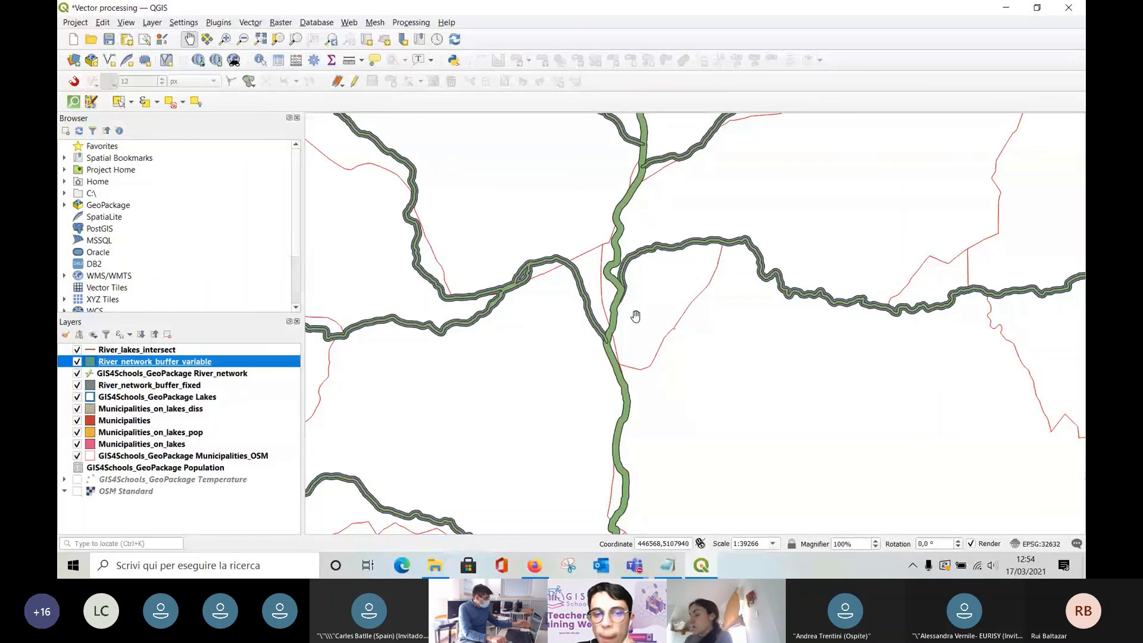
Move the River_network layer above River_network_buffer_variable and compare the variable and fixed buffers around the rivers.
scroll(638, 316, "down", 1)
scroll(638, 315, "up", 2)
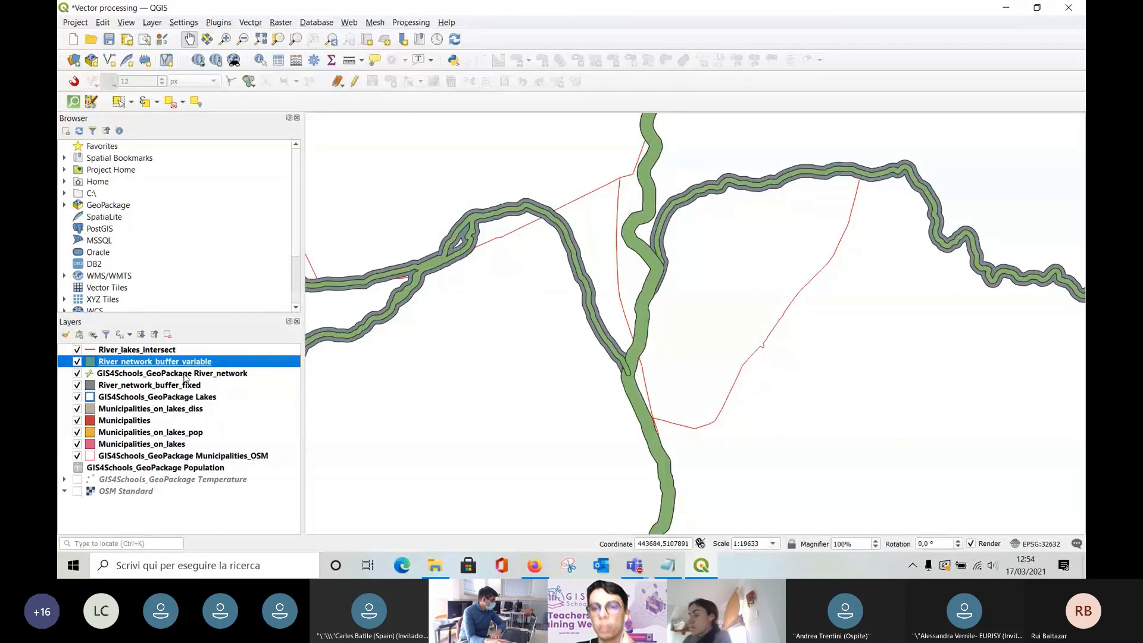
left_click_drag(185, 378, 184, 380)
scroll(636, 330, "up", 2)
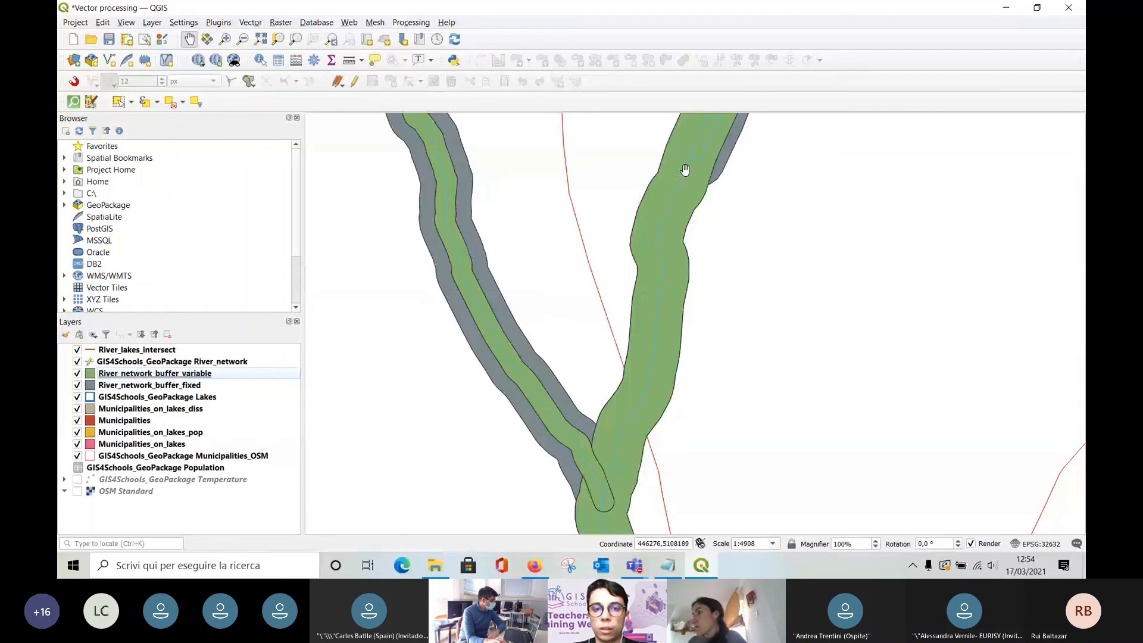
scroll(685, 169, "down", 6)
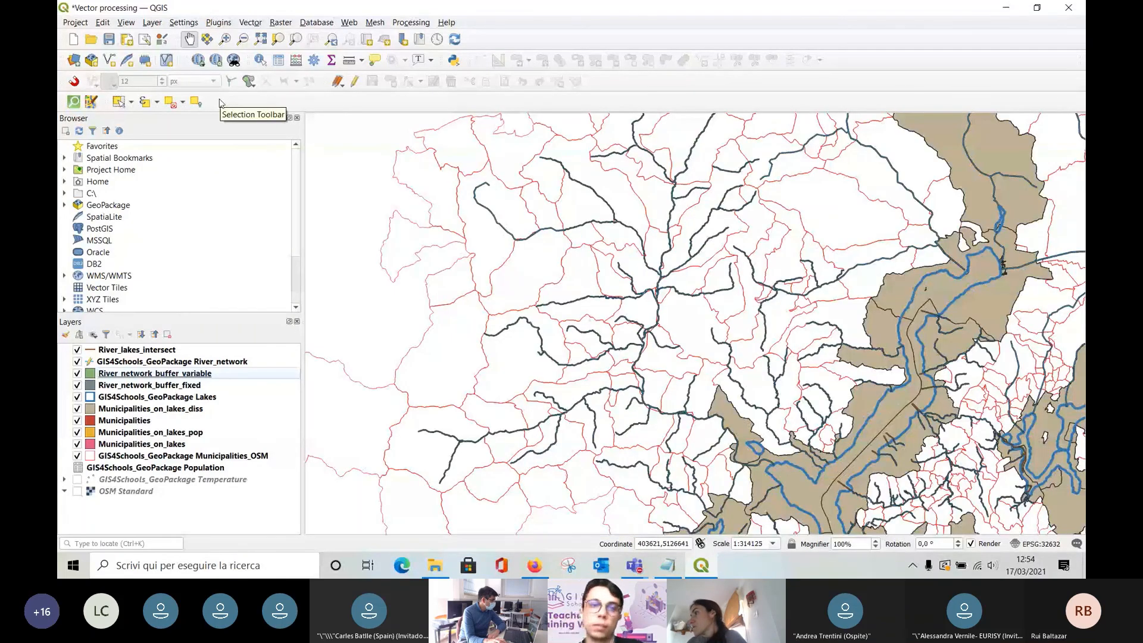
Switch to the Microsoft Teams meeting to check the chat, return to QGIS and minimize the floating call window.
key("alt+Tab")
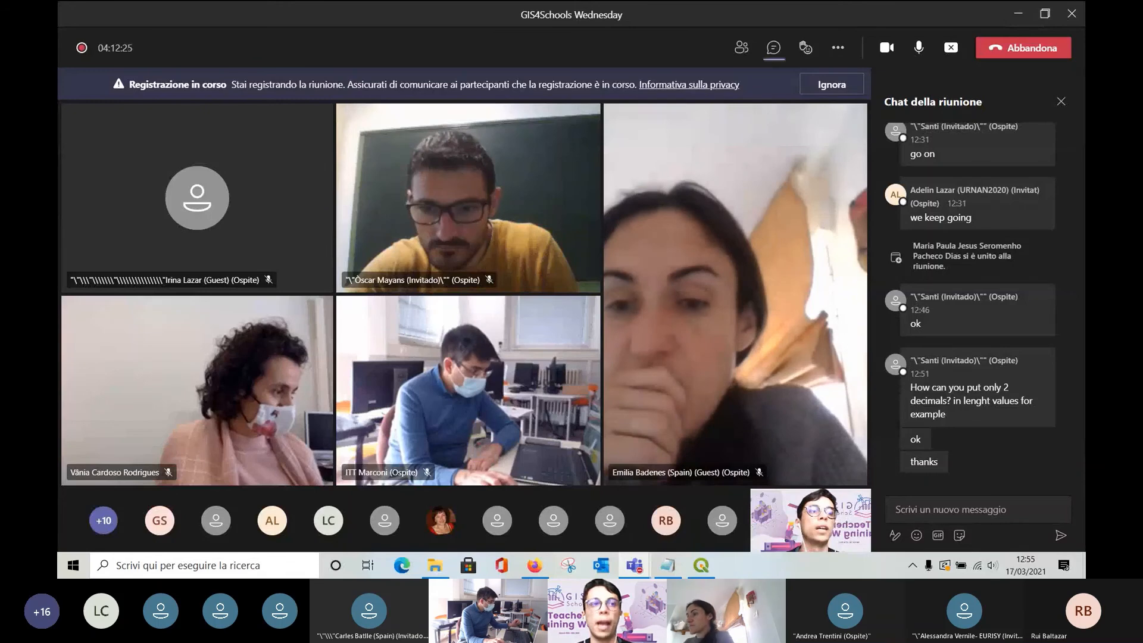
left_click(534, 565)
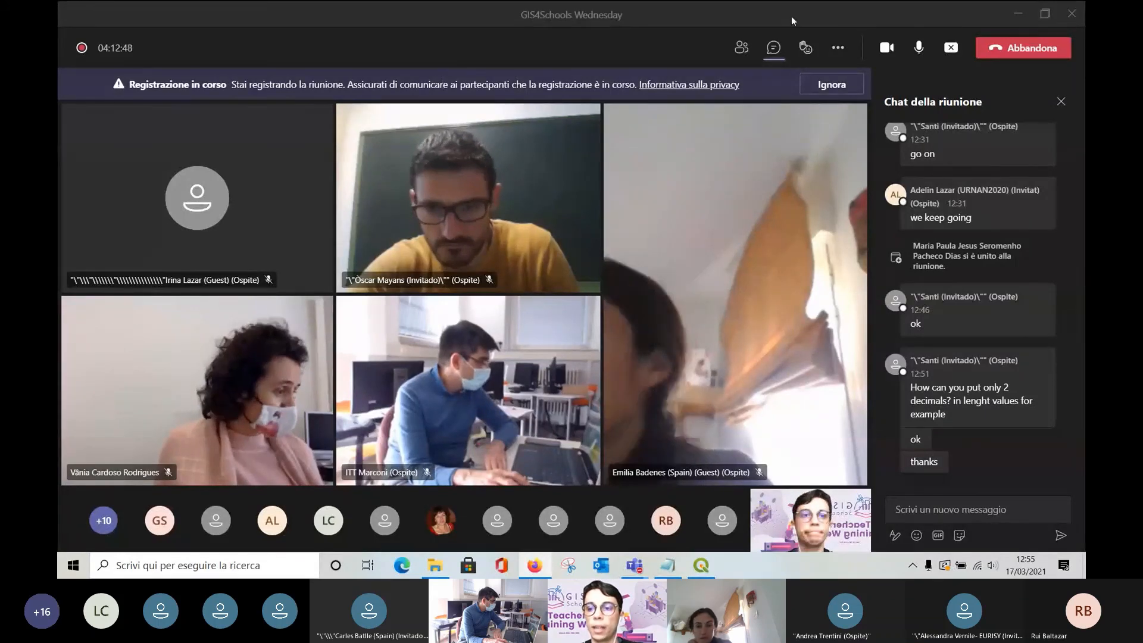
left_click(1023, 17)
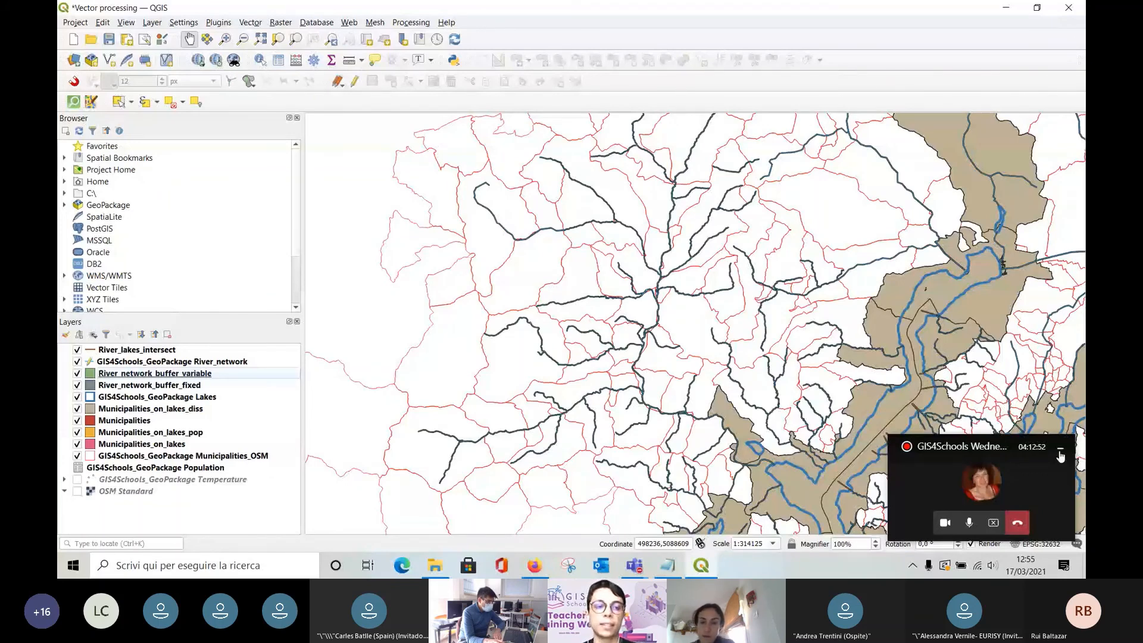
left_click(1060, 455)
Hide all visible river, buffer, lake and municipality layers, from Municipalities_OSM up to River_lakes_intersect.
scroll(481, 404, "down", 1)
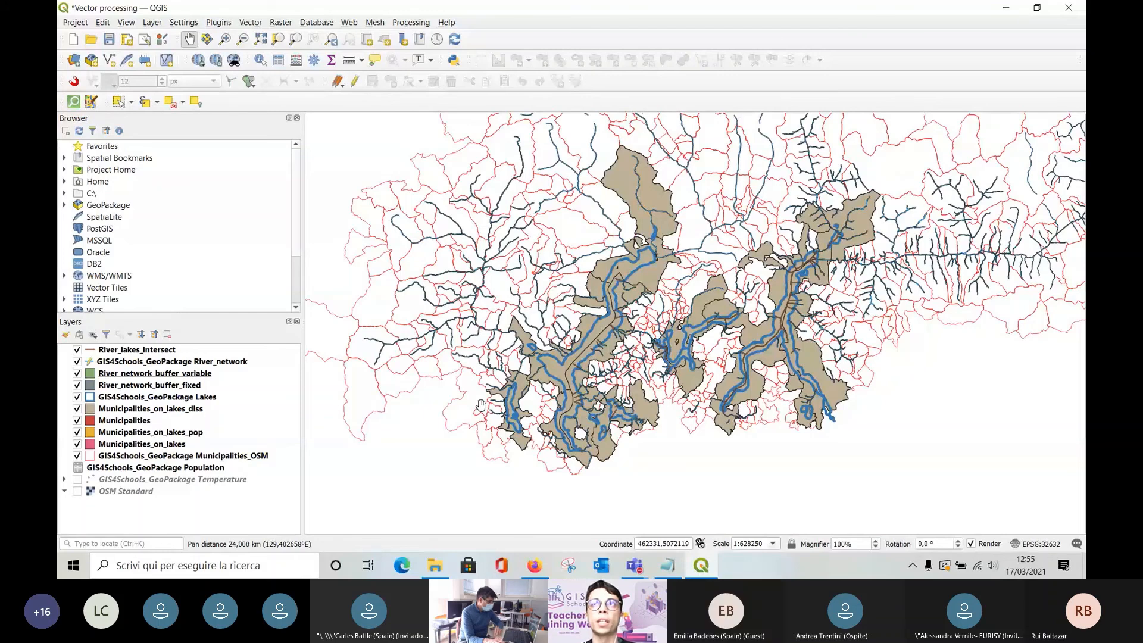
left_click(77, 350)
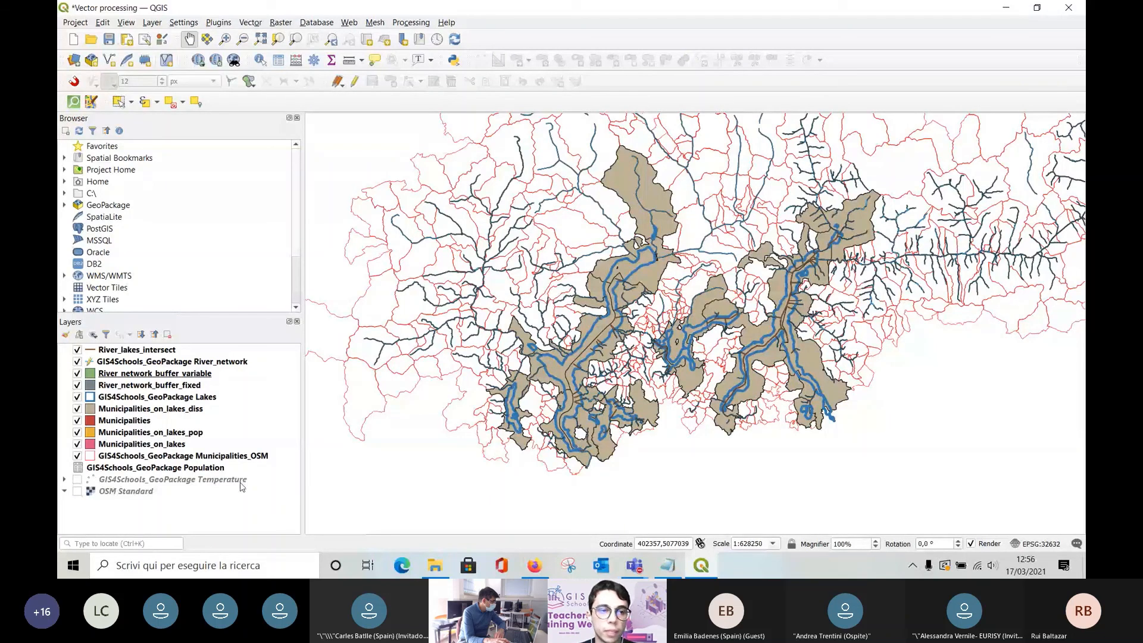
left_click(78, 456)
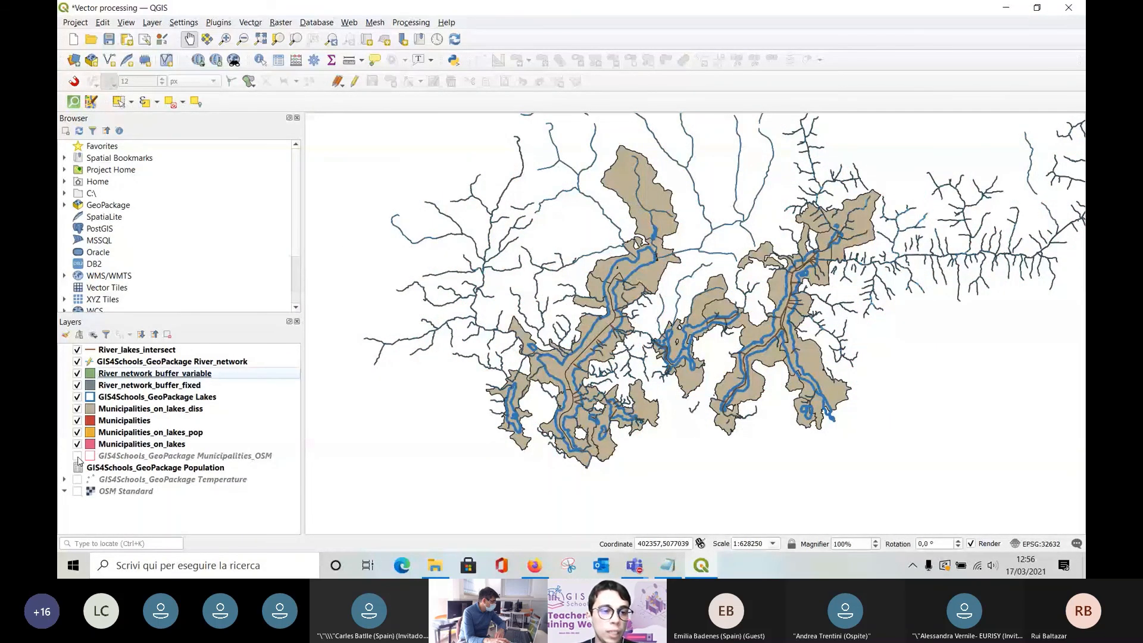
left_click(78, 444)
left_click(78, 433)
left_click(78, 421)
left_click(77, 409)
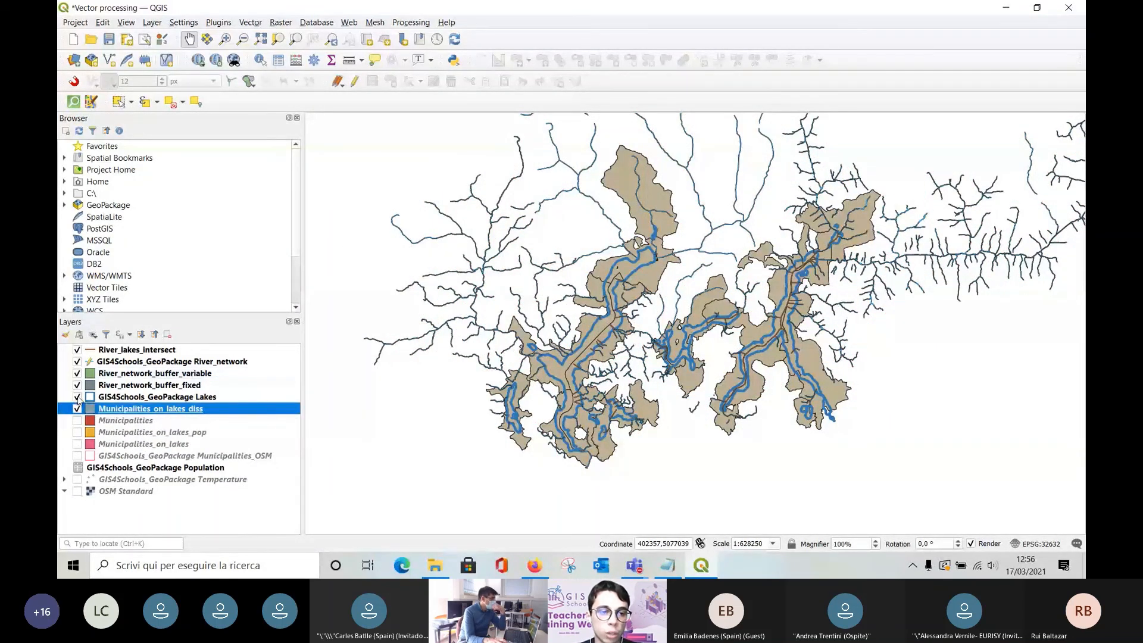
left_click(78, 409)
left_click(77, 397)
left_click(77, 386)
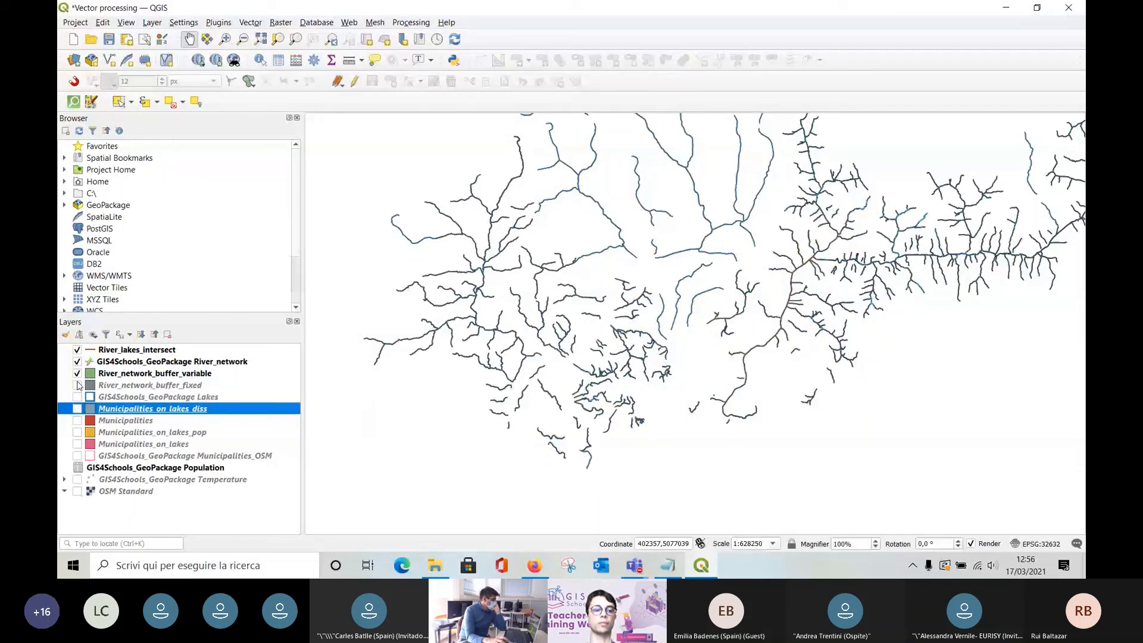
left_click(77, 373)
left_click(77, 362)
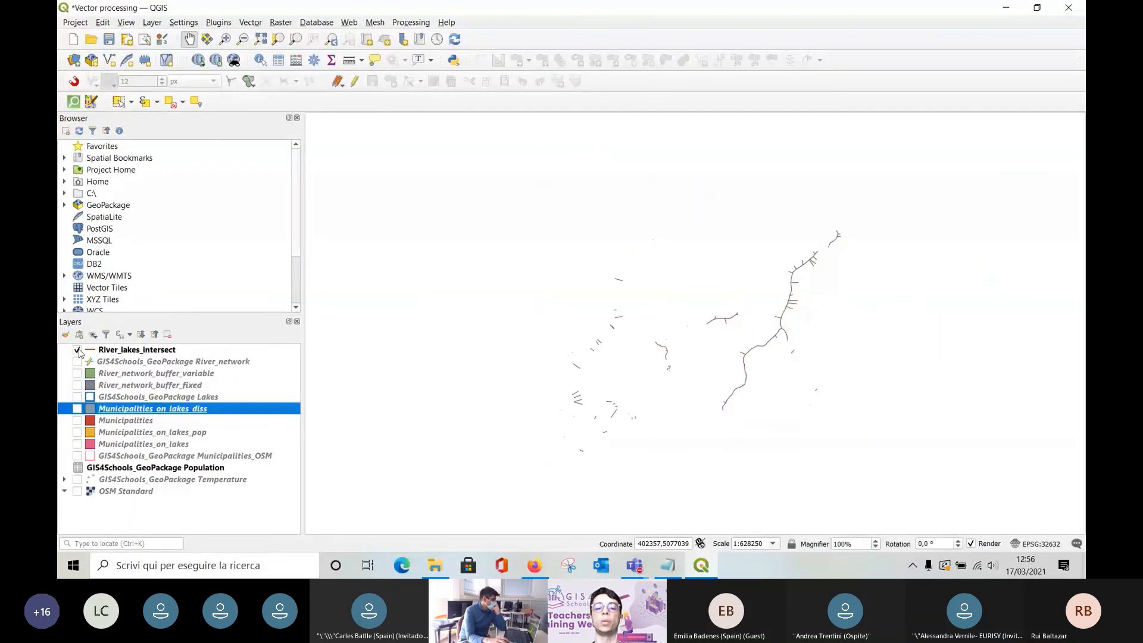
left_click(78, 350)
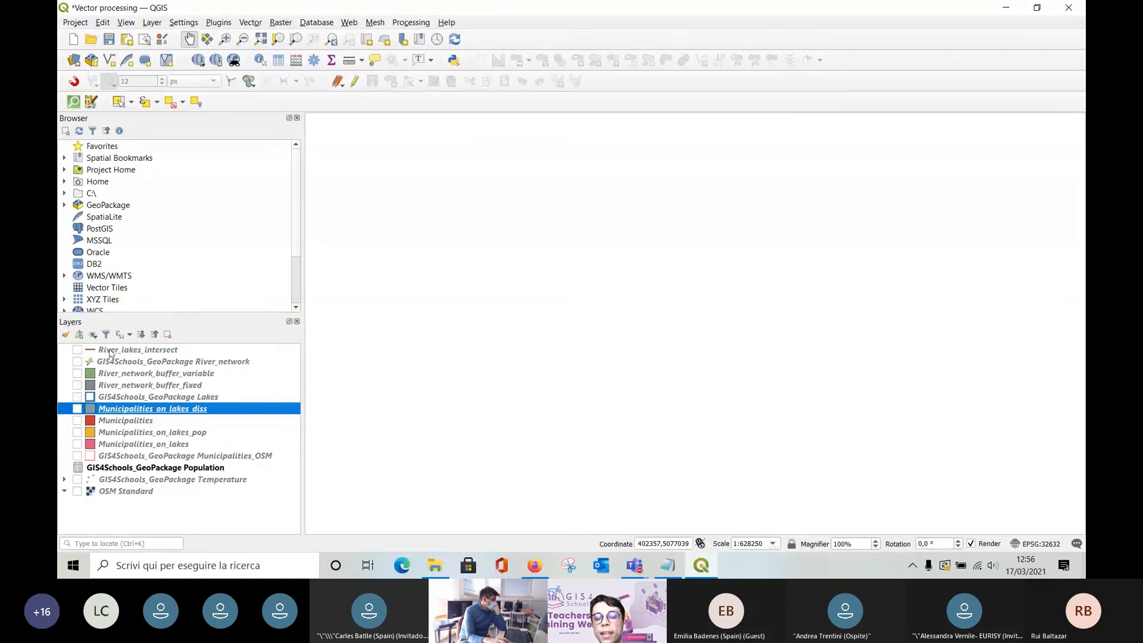
Show the GIS4Schools_GeoPackage Temperature layer and inspect its individual points over the lakes.
left_click(107, 481)
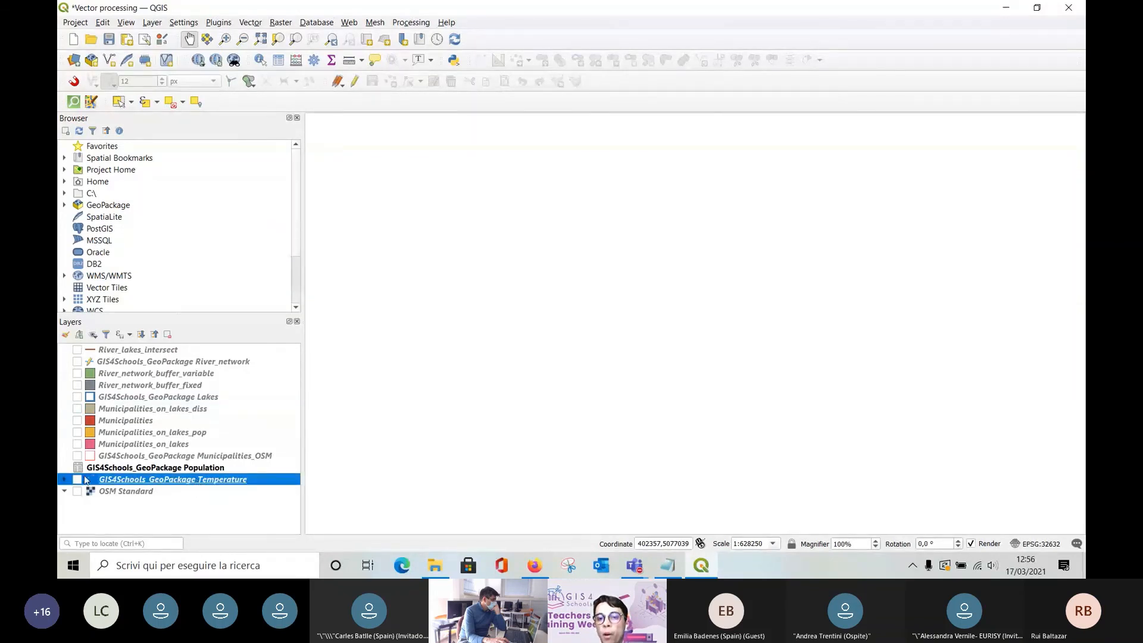
left_click(77, 480)
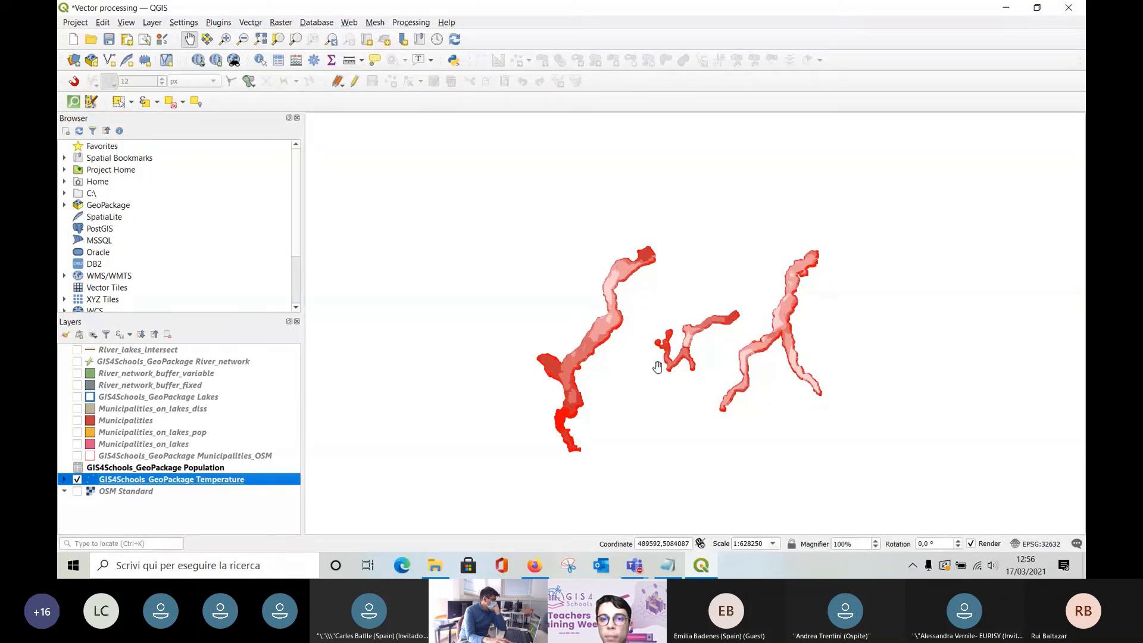
scroll(657, 366, "up", 1)
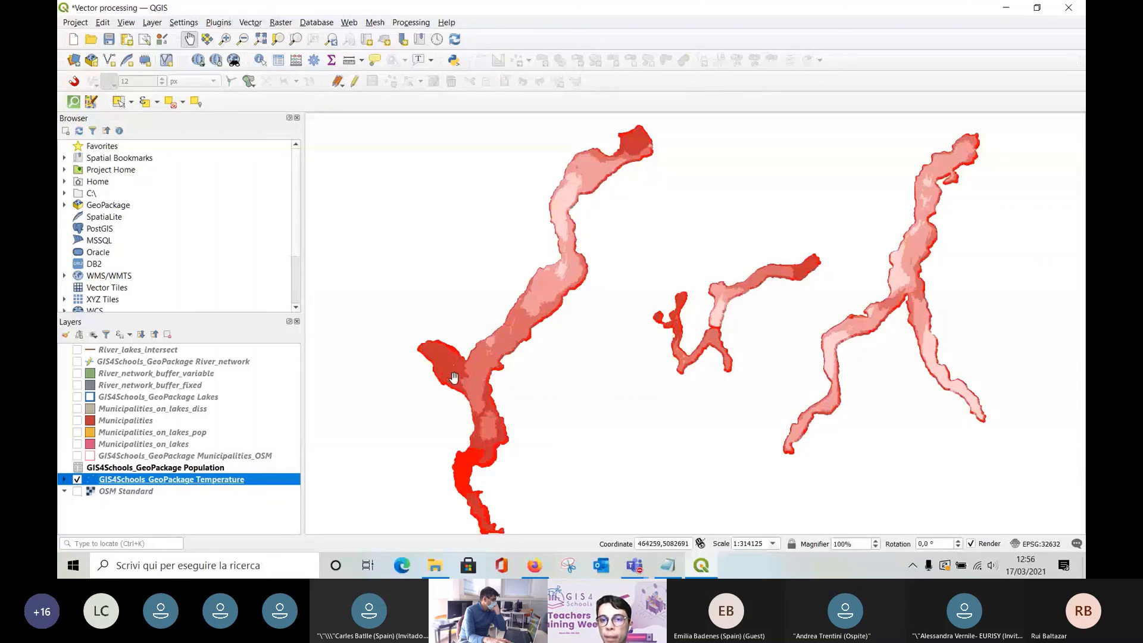
scroll(454, 377, "up", 3)
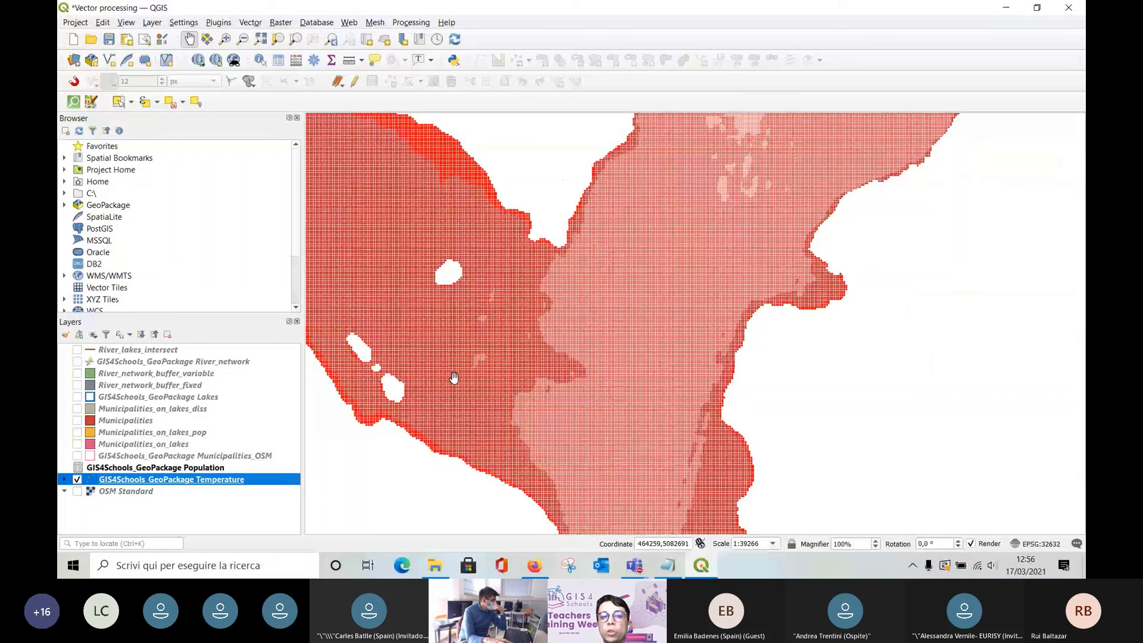
scroll(454, 377, "up", 1)
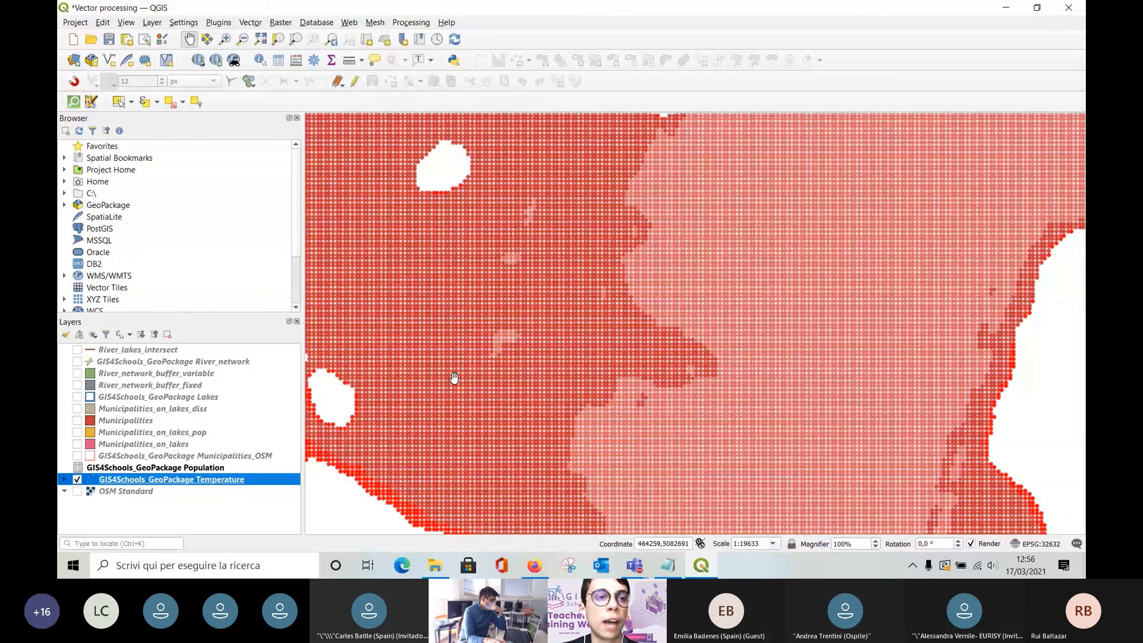
left_click_drag(454, 378, 640, 372)
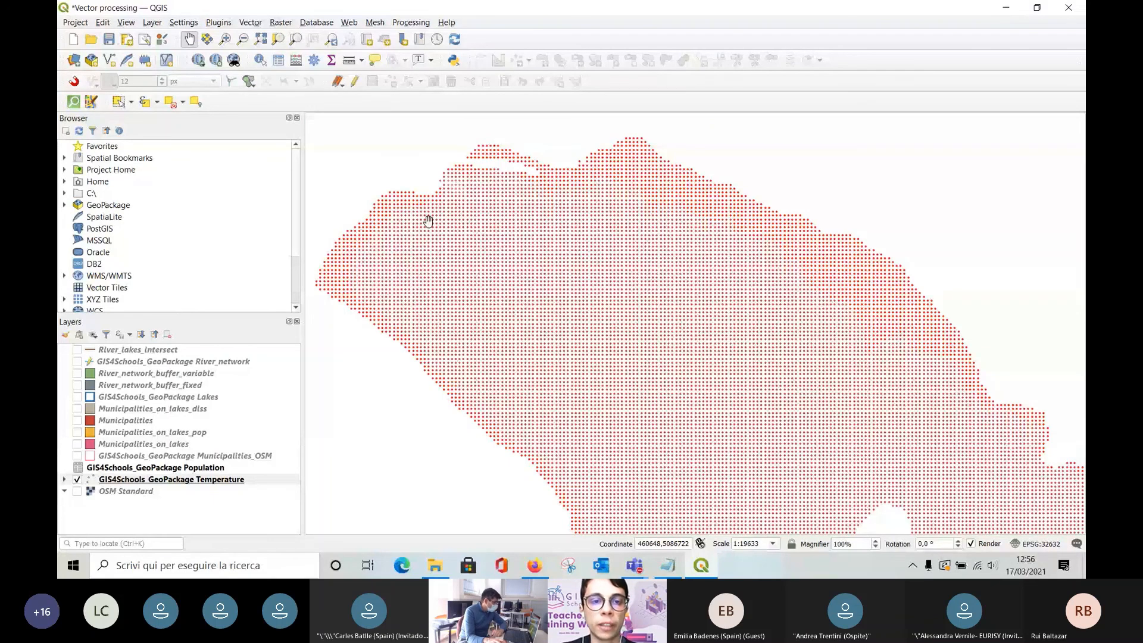
scroll(427, 220, "down", 3)
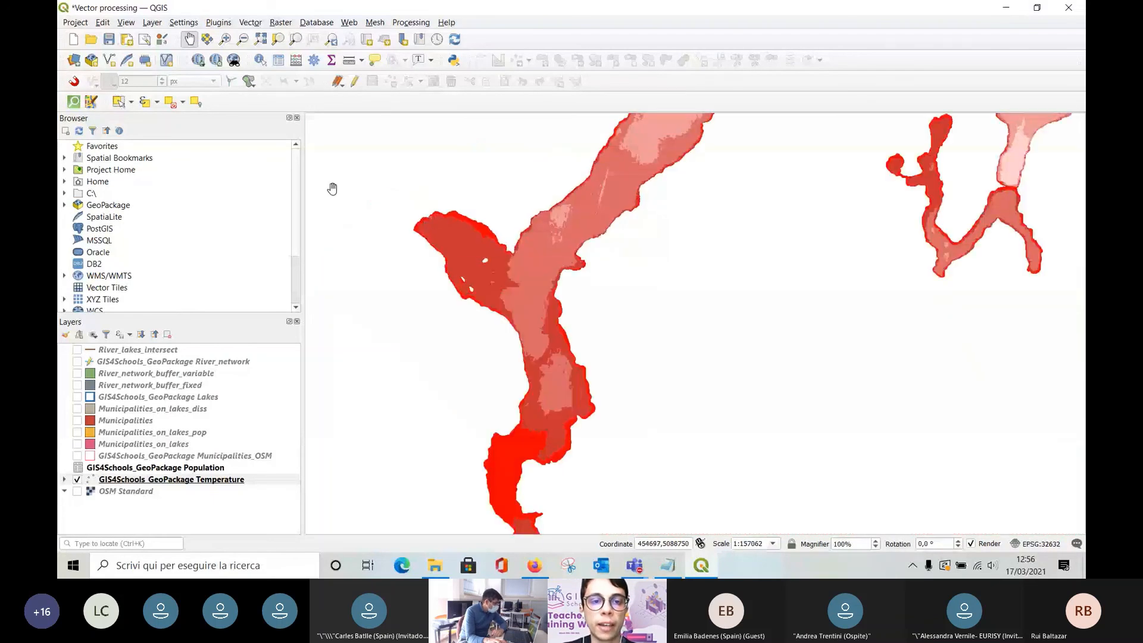
Open the Rasterize (Vector to Raster) tool with the GIS4Schools_GeoPackage Temperature layer as its input.
left_click(282, 23)
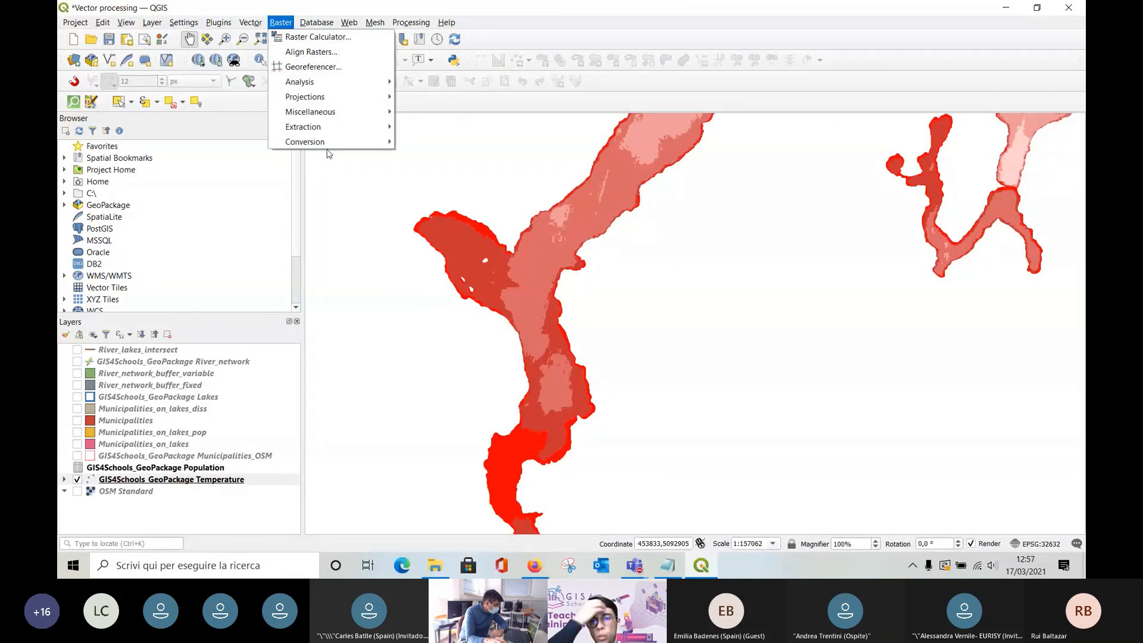
mouse_move(332, 143)
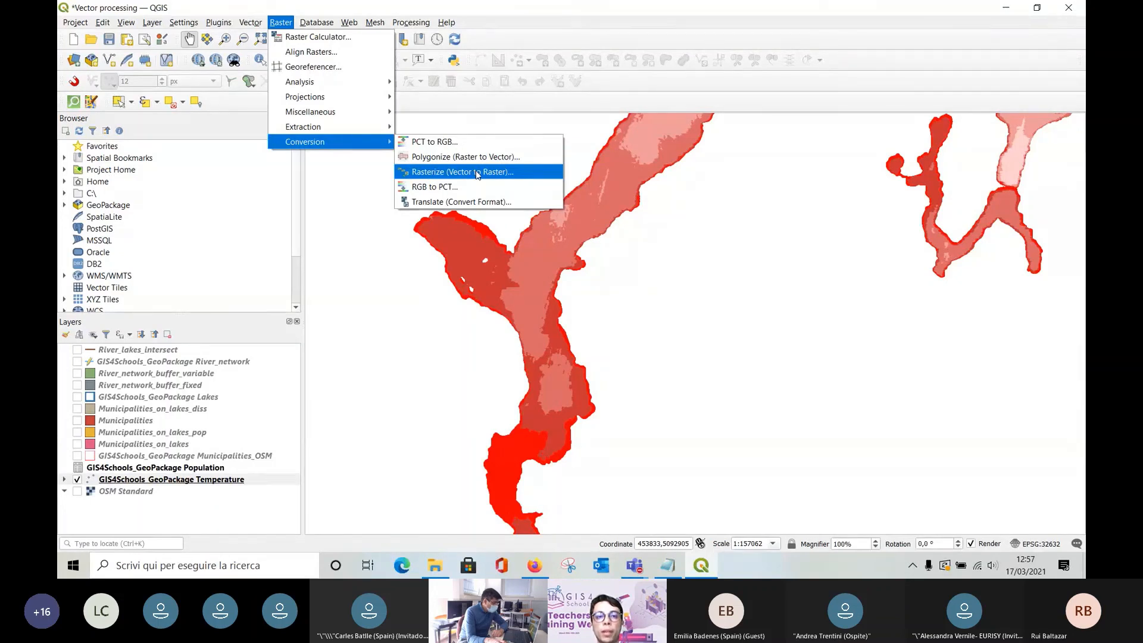
left_click(526, 175)
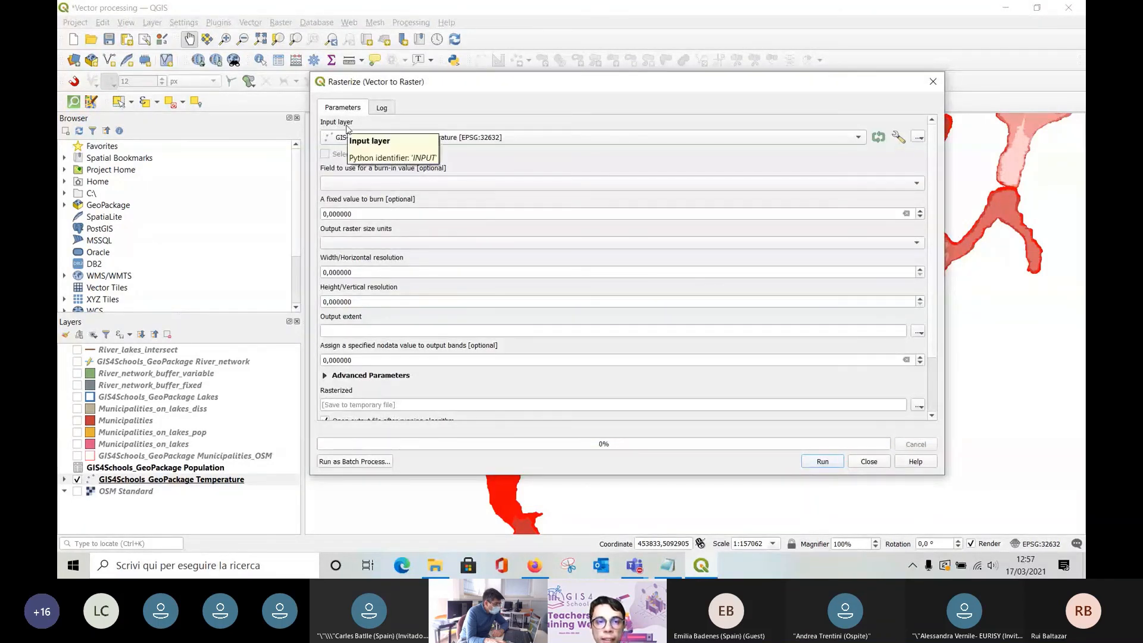
left_click(369, 138)
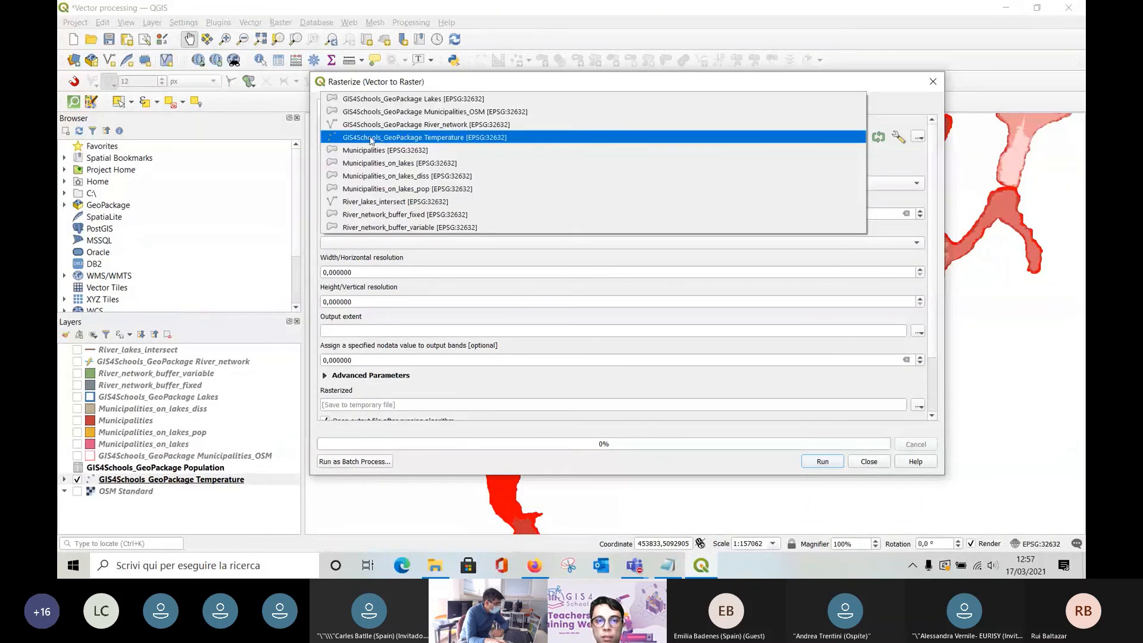
left_click(371, 139)
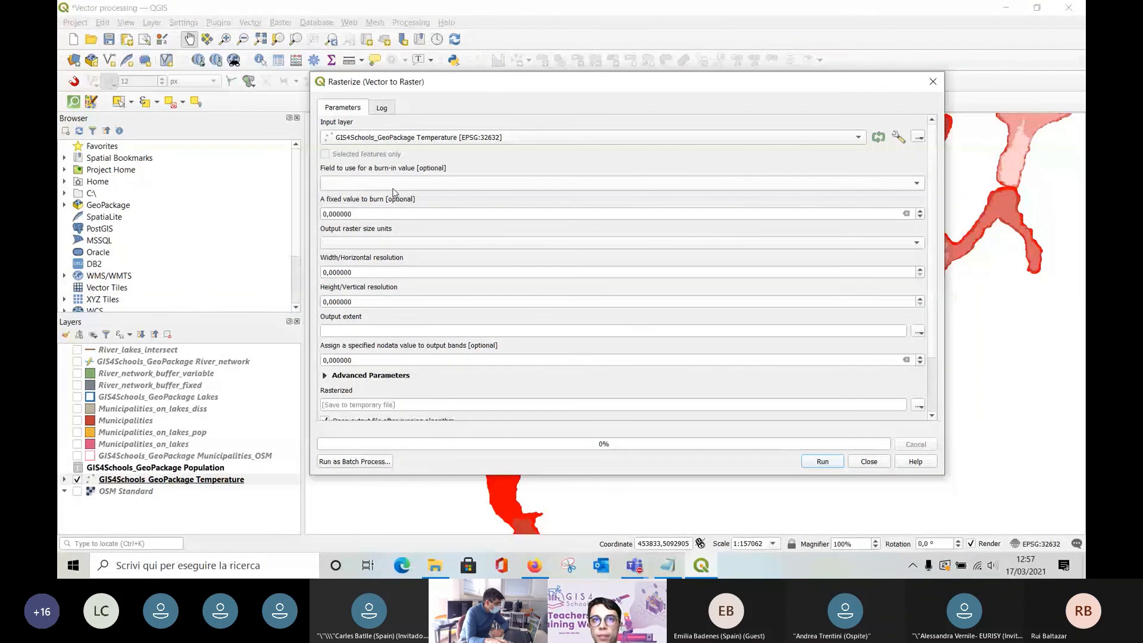
Choose the value field of the Temperature layer as the burn-in value for the rasterization.
left_click(357, 184)
left_click(367, 179)
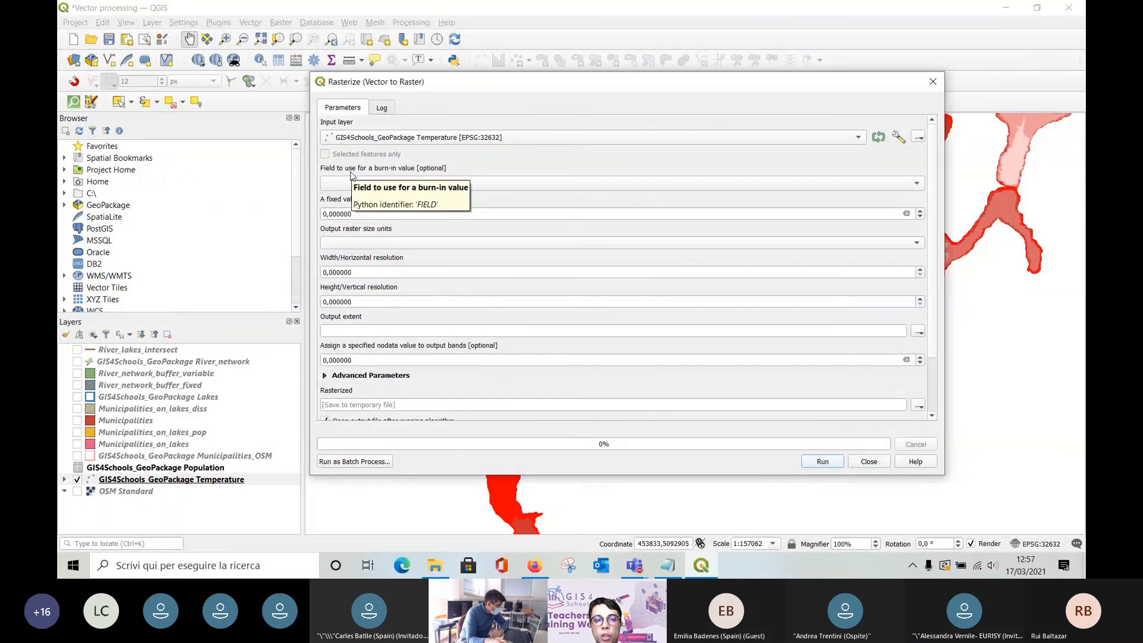
left_click(381, 183)
left_click(512, 206)
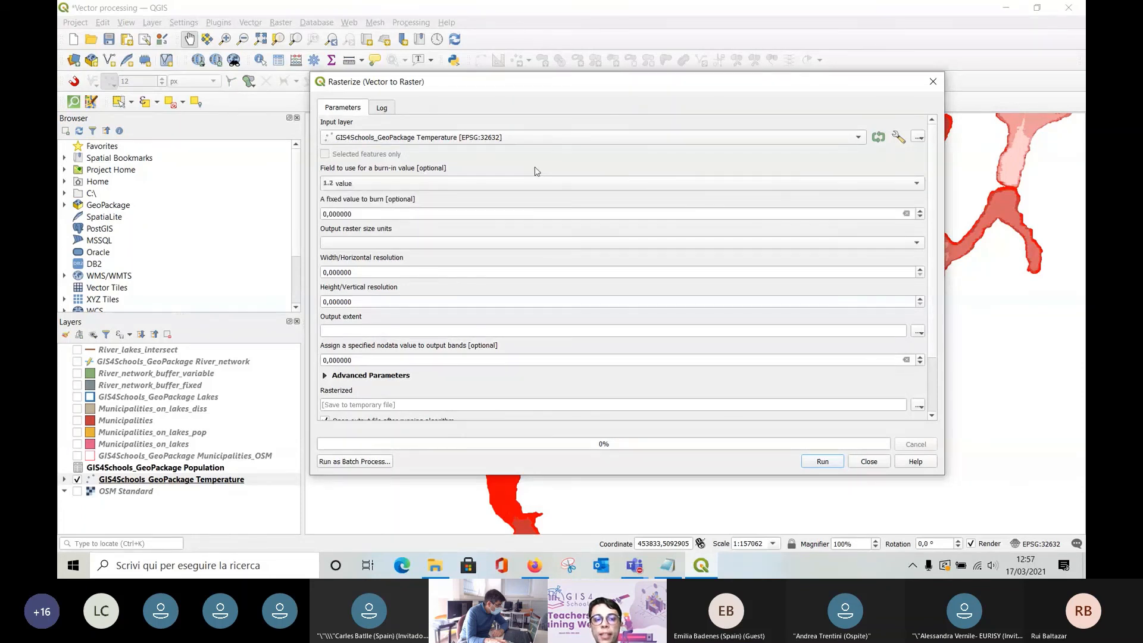
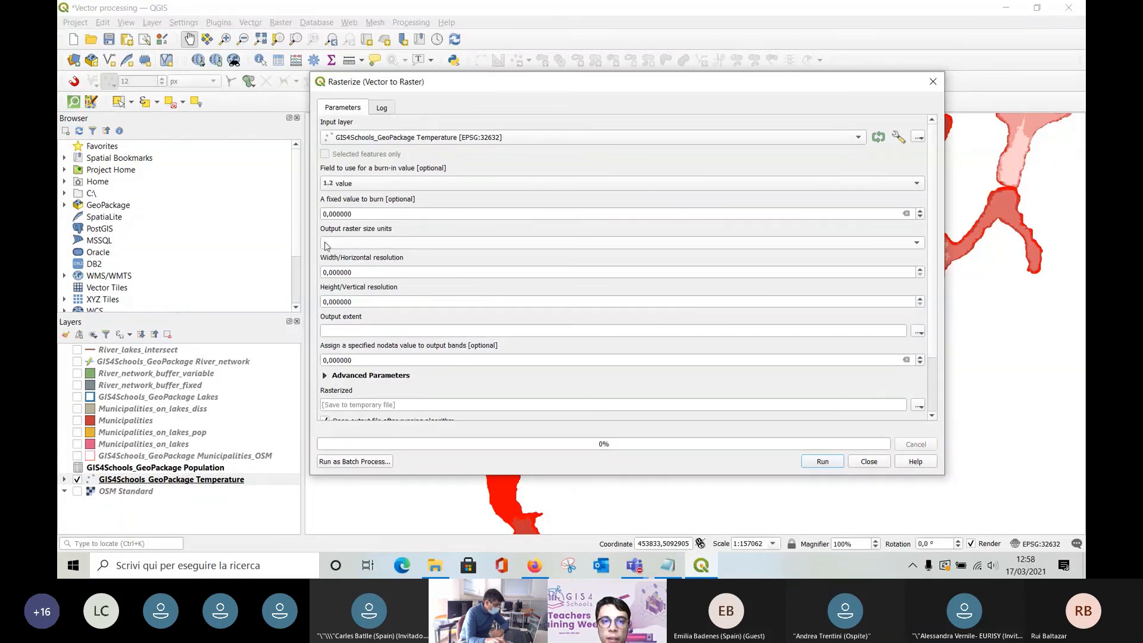
Set the output raster size units to Pixels, with horizontal and vertical resolution both at 1000.
left_click(325, 246)
left_click(331, 254)
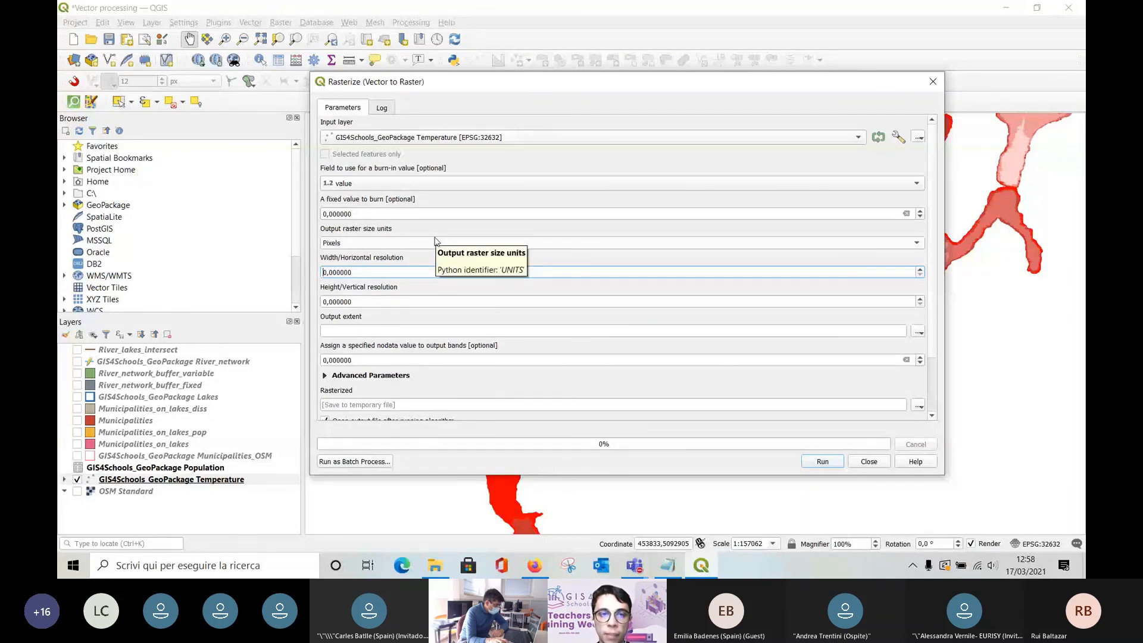
type("1")
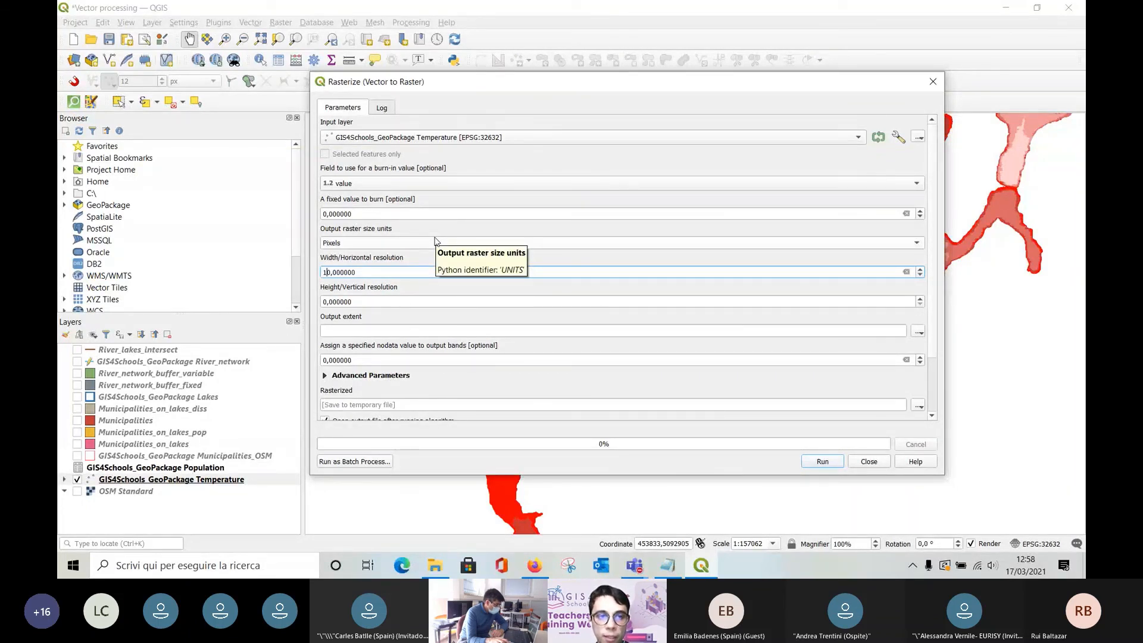
type("00")
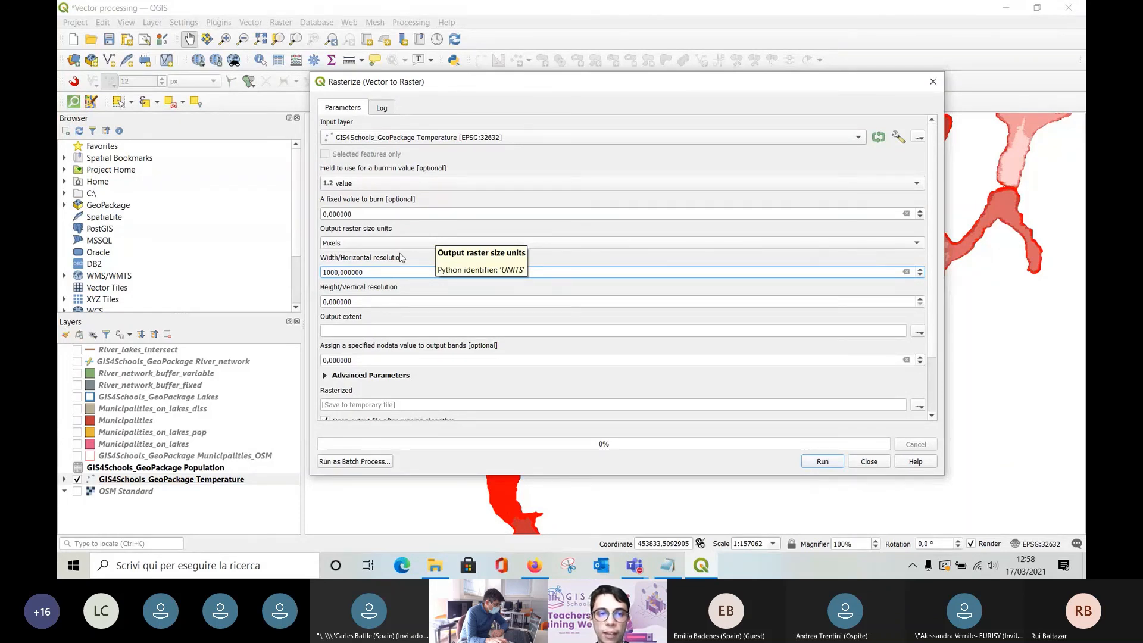
left_click(325, 302)
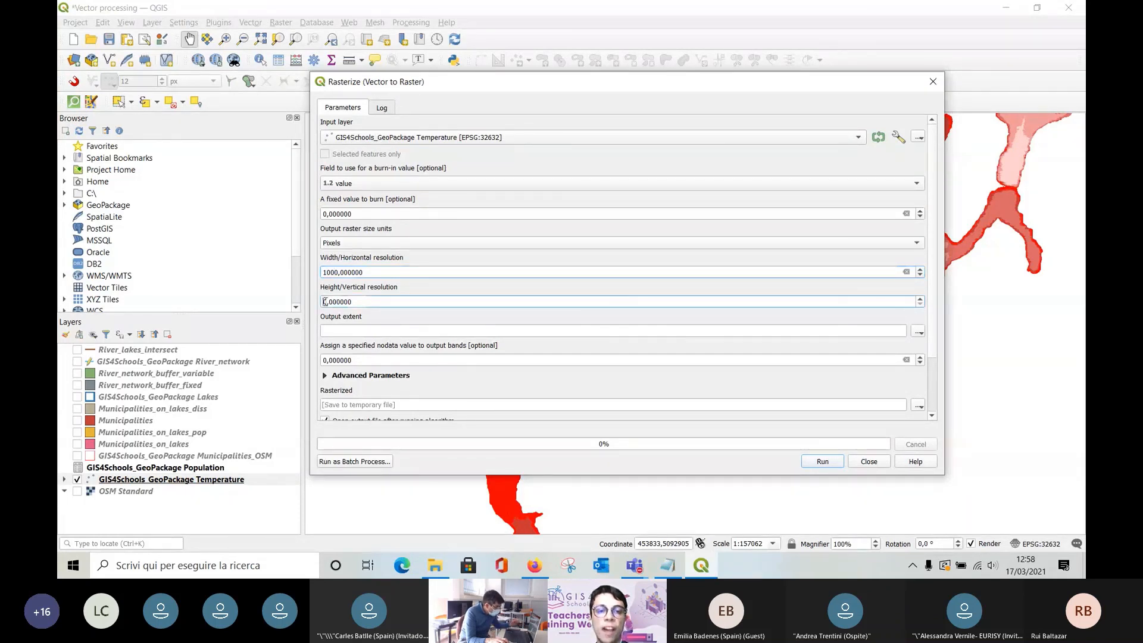
type("100")
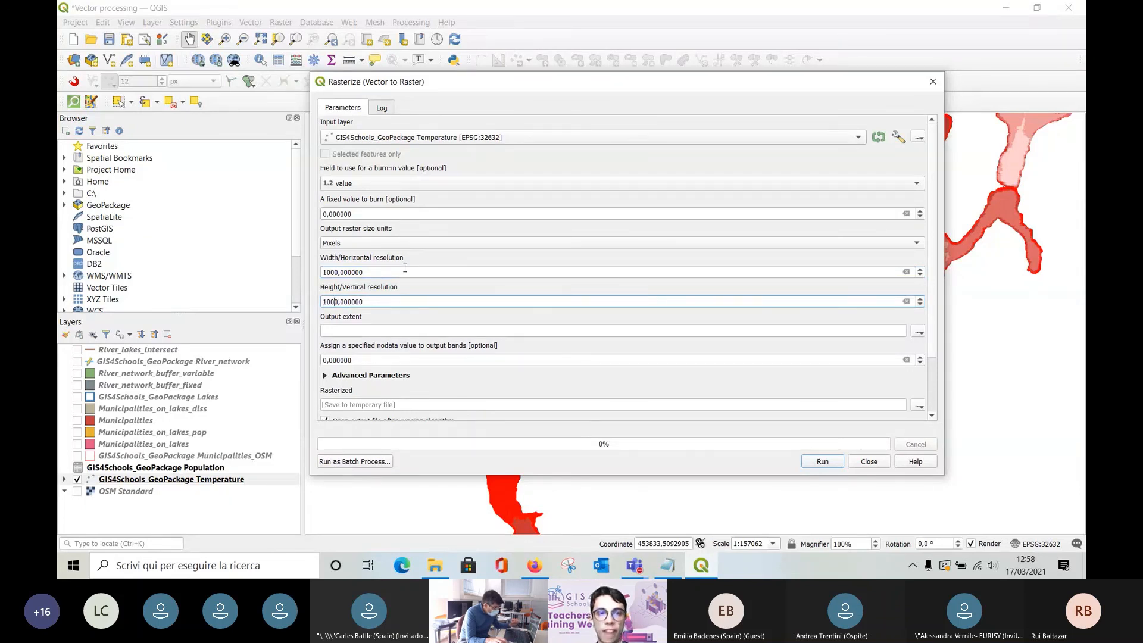
left_click(417, 260)
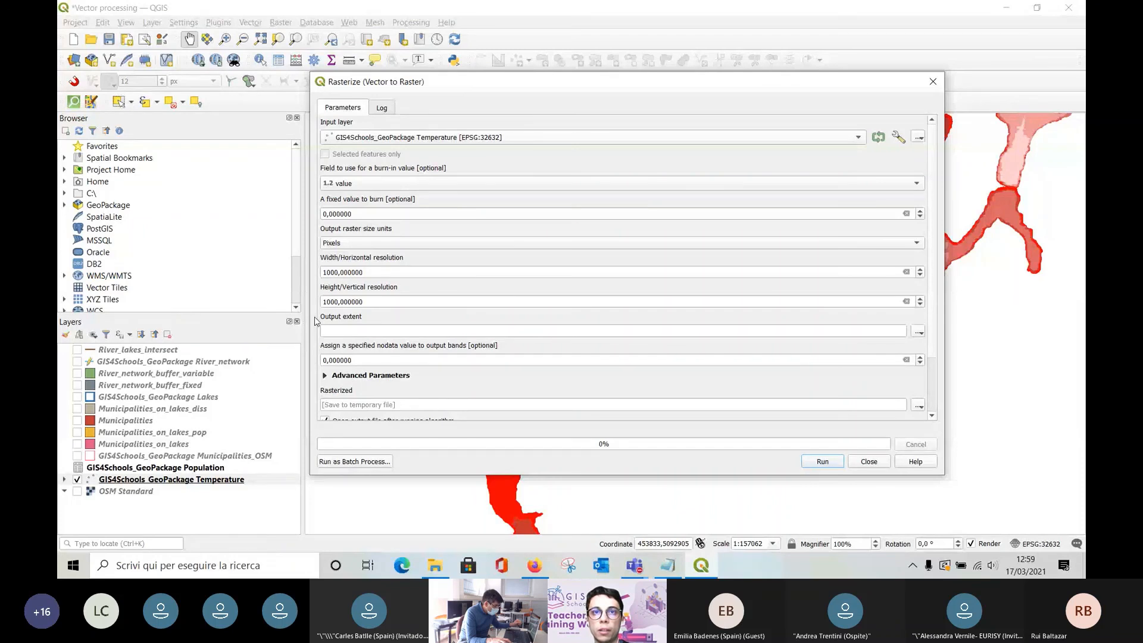
Calculate the output extent of the raster from the GIS4Schools_GeoPackage Temperature layer.
left_click(918, 332)
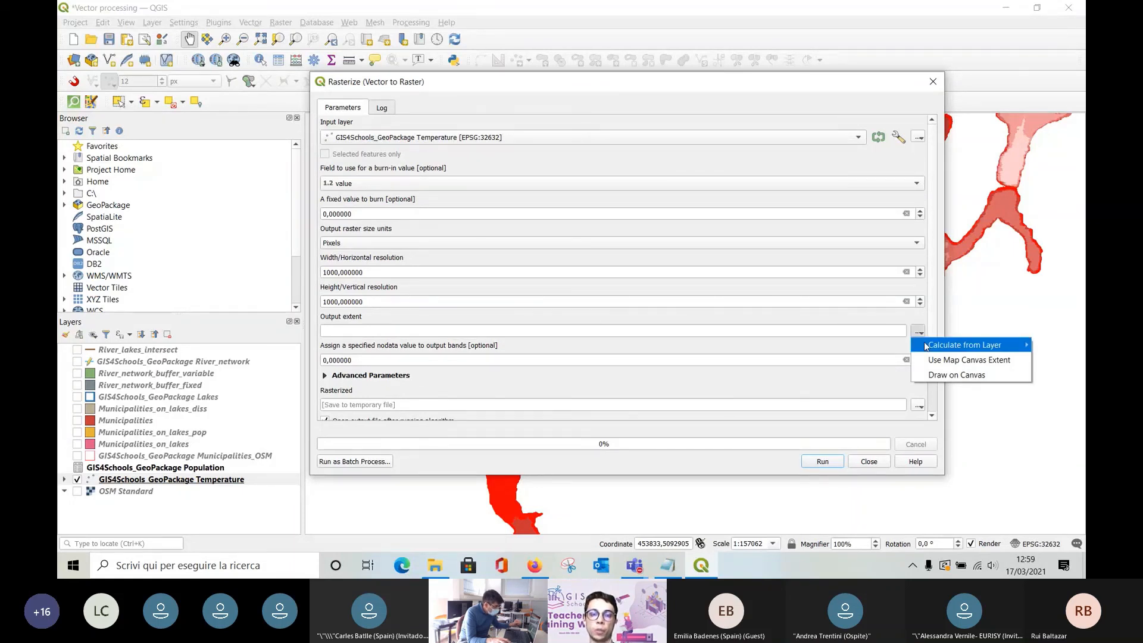
left_click(927, 348)
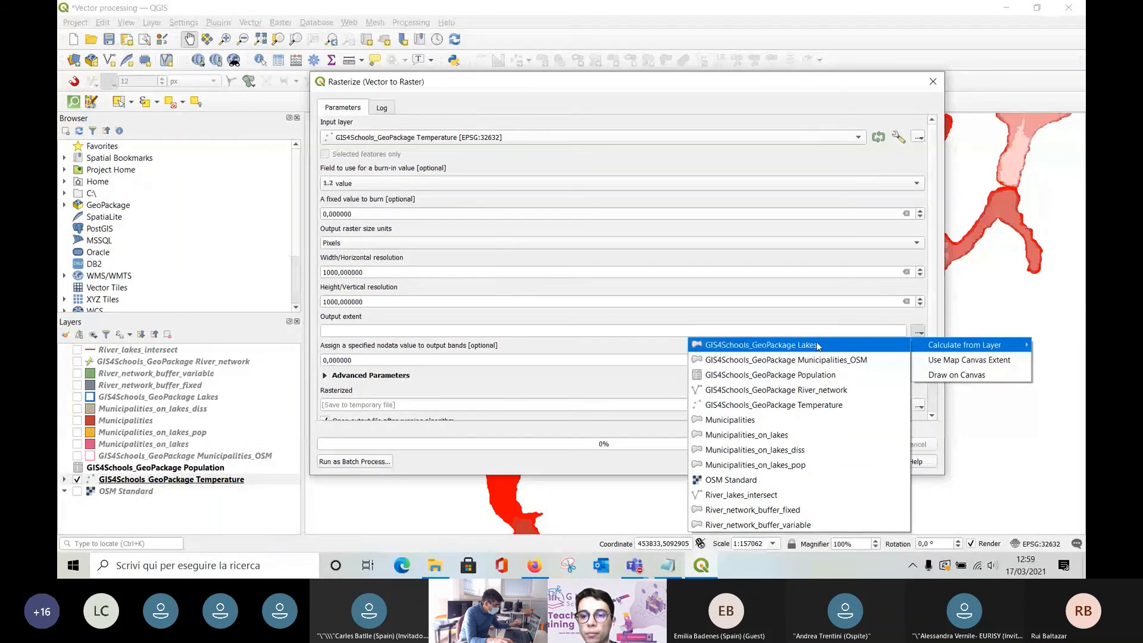
left_click(848, 410)
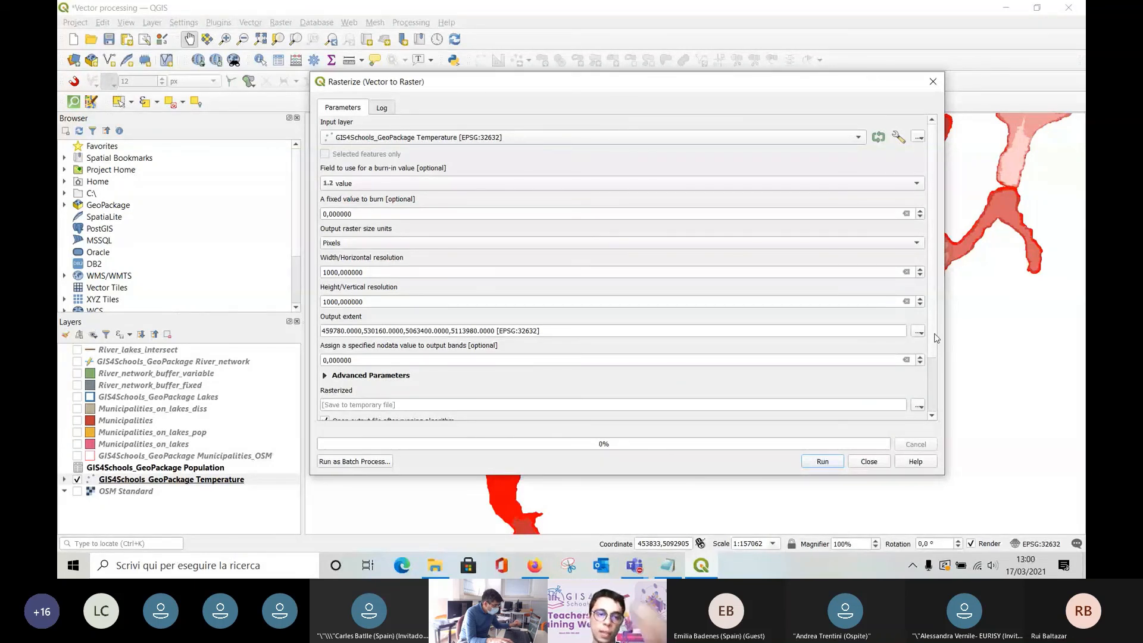
Rasterize to a TIF file named Temperature_raster in the GIS4Schools_data folder and show the raster layer on the map.
scroll(936, 338, "down", 2)
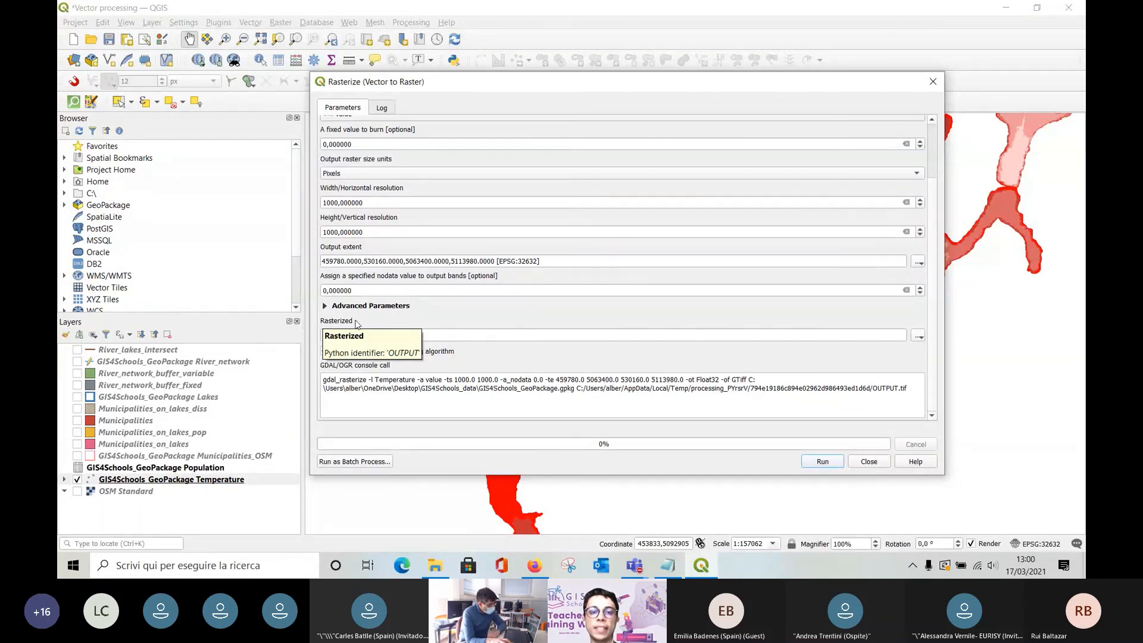
left_click(919, 336)
left_click(922, 364)
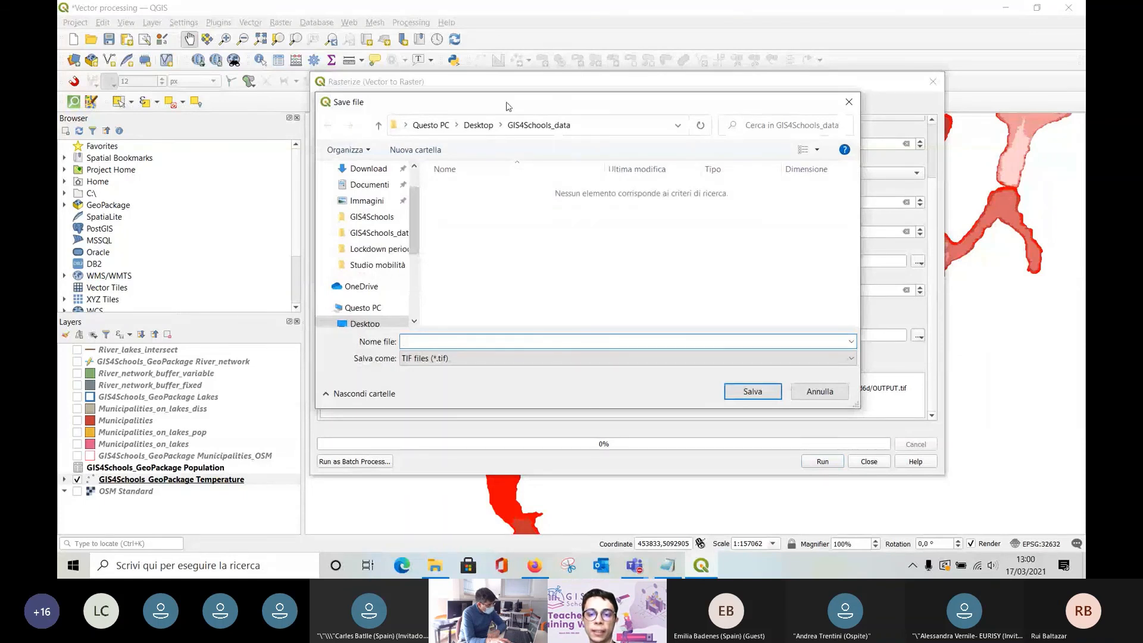
type("Tempera")
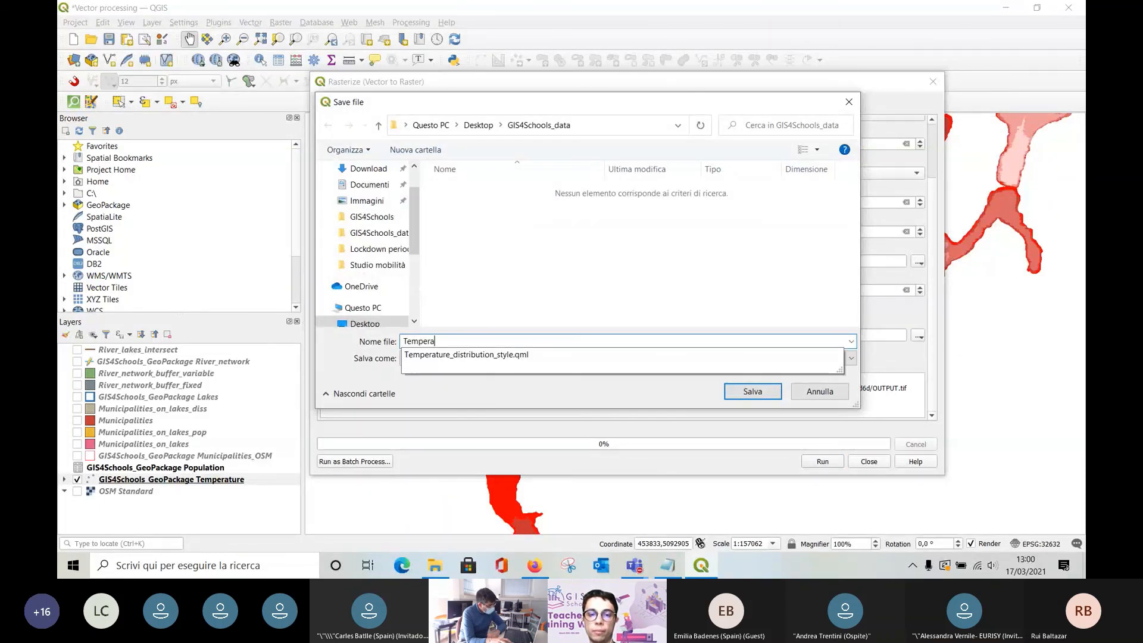
type("ture")
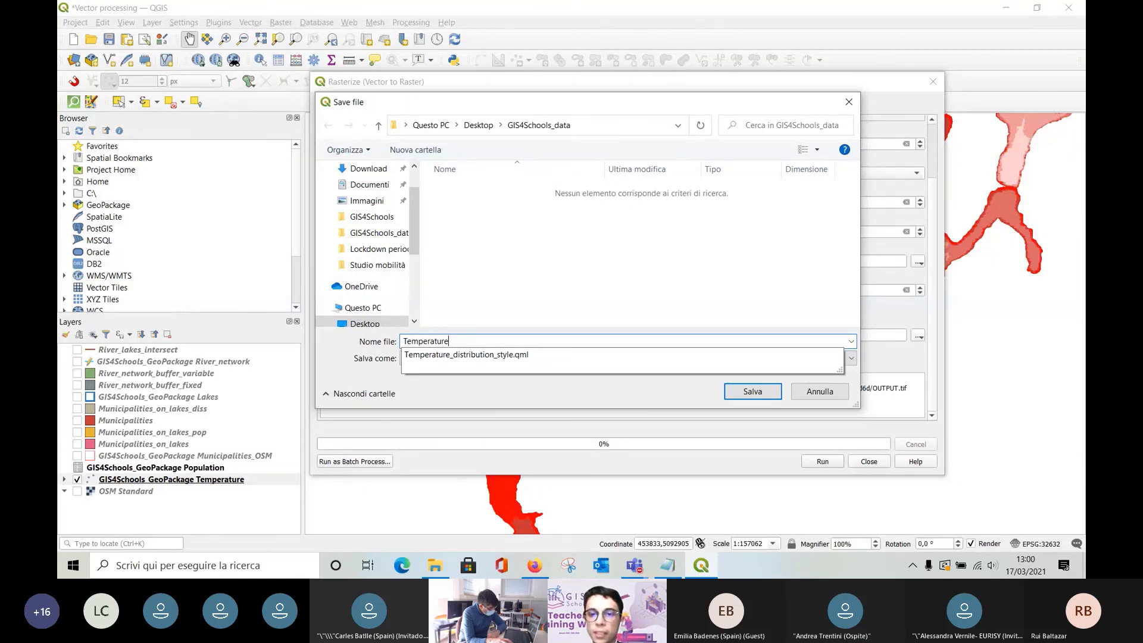
type("_")
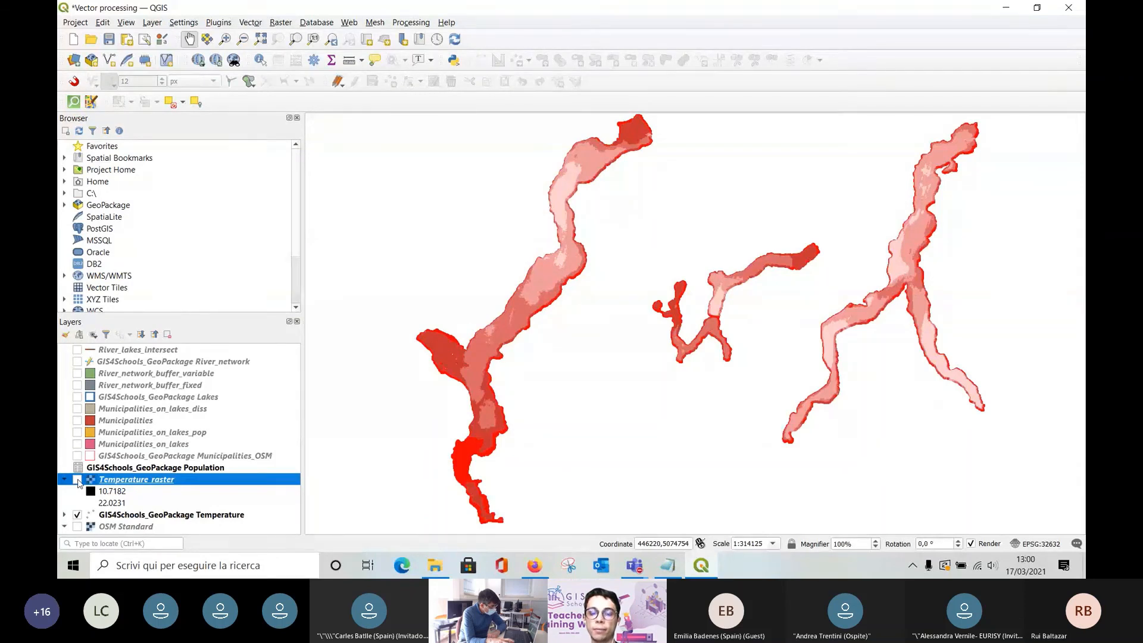
left_click(77, 480)
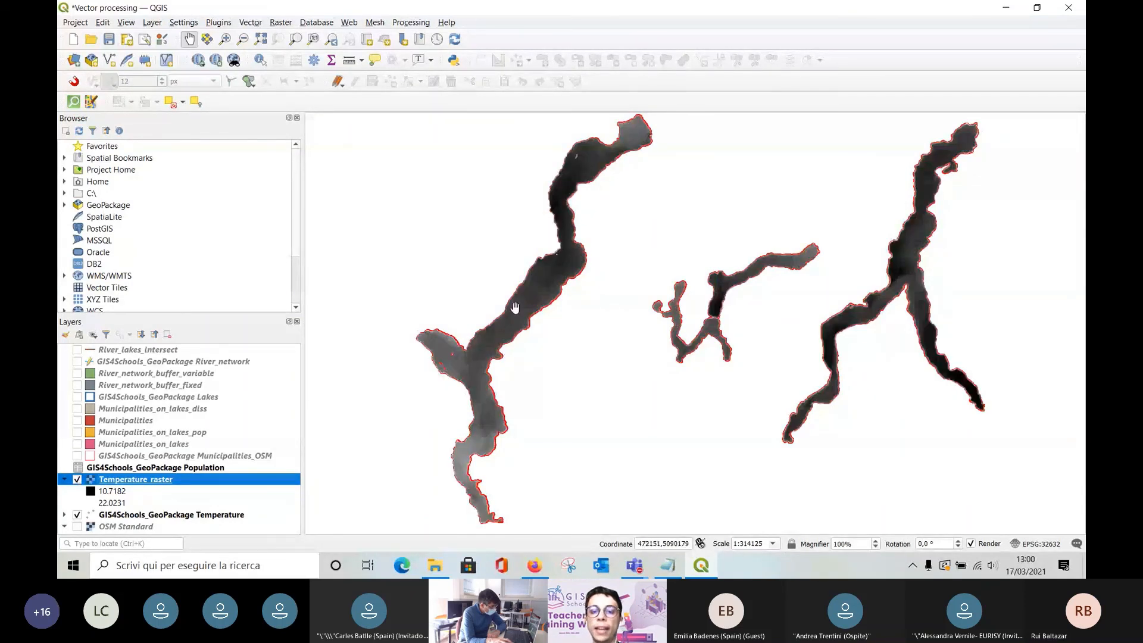